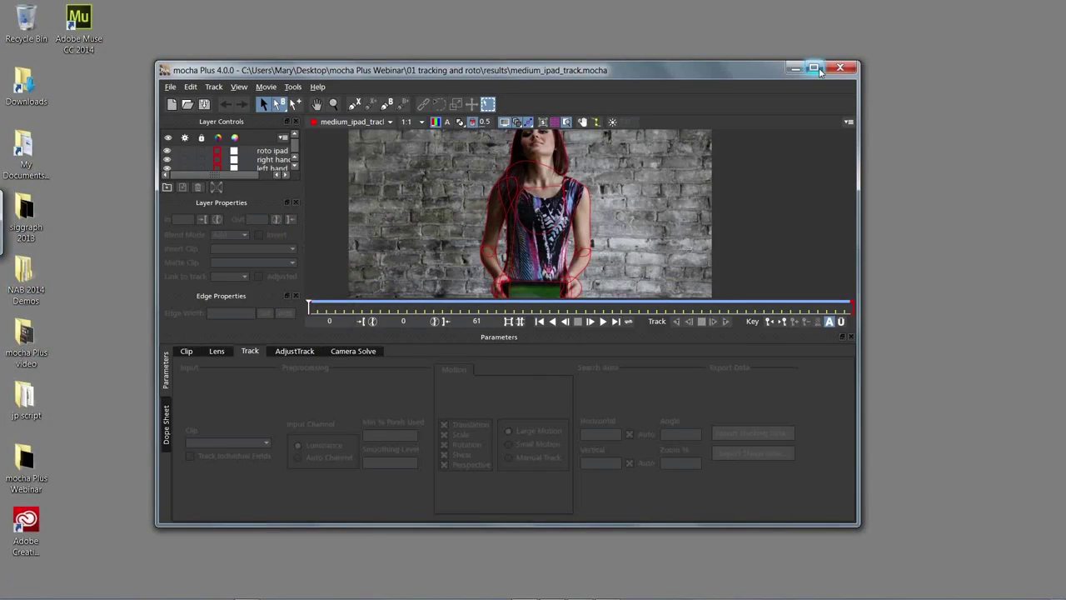
- Maximize the project window, play the clip briefly to preview the existing splines, and show the clip settings
click(815, 69)
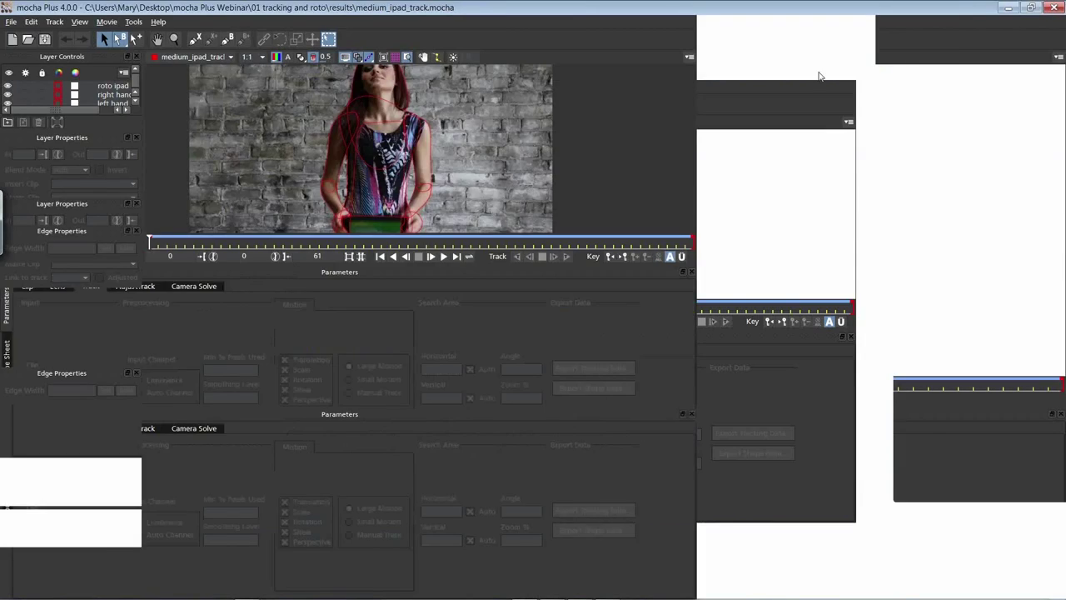
key(space)
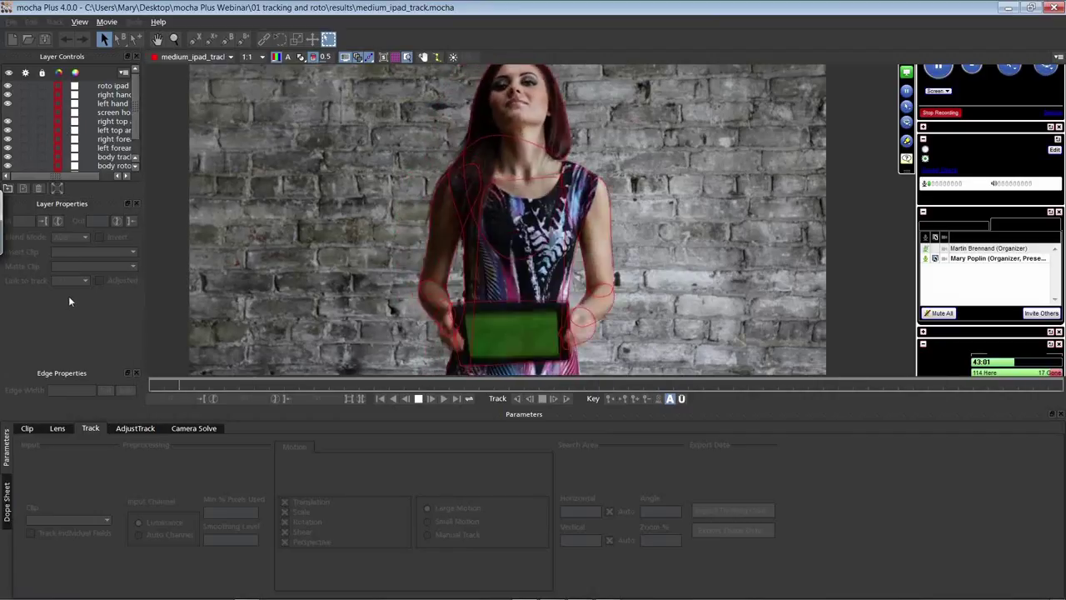
key(space)
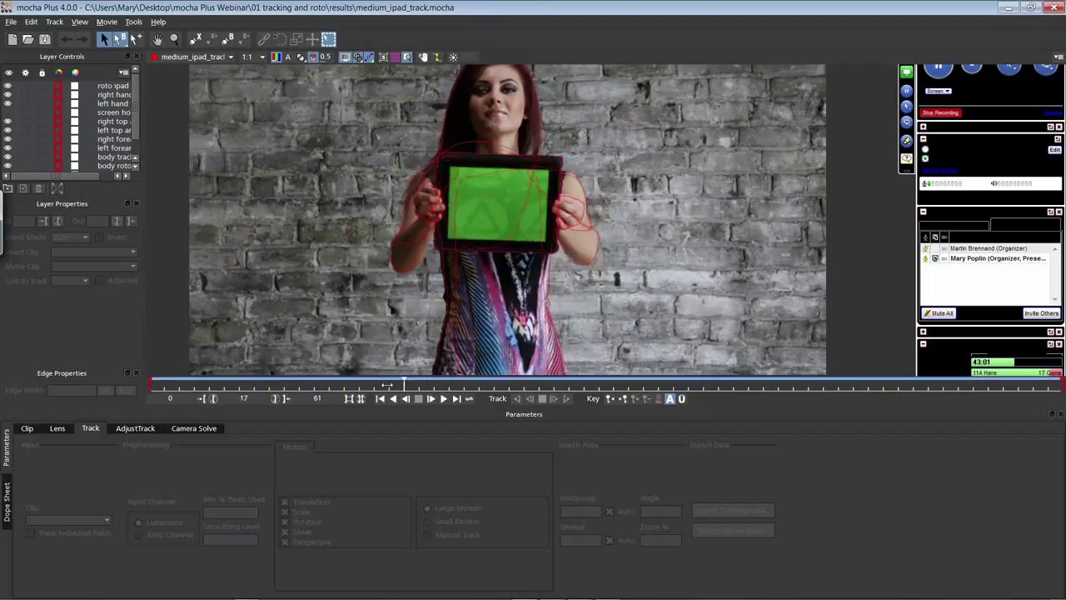
click(27, 429)
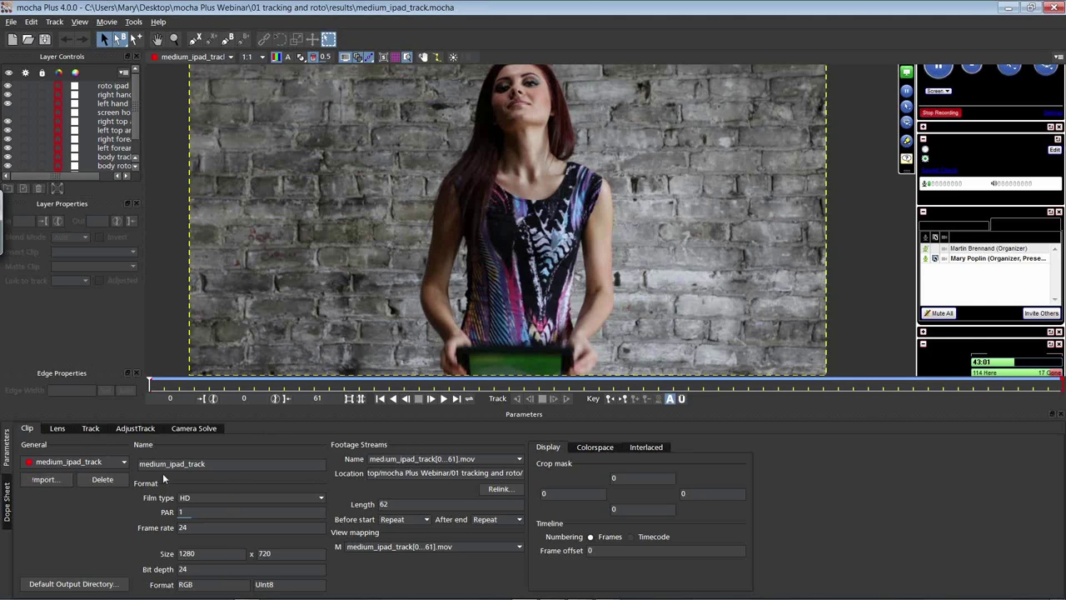
click(12, 23)
click(17, 37)
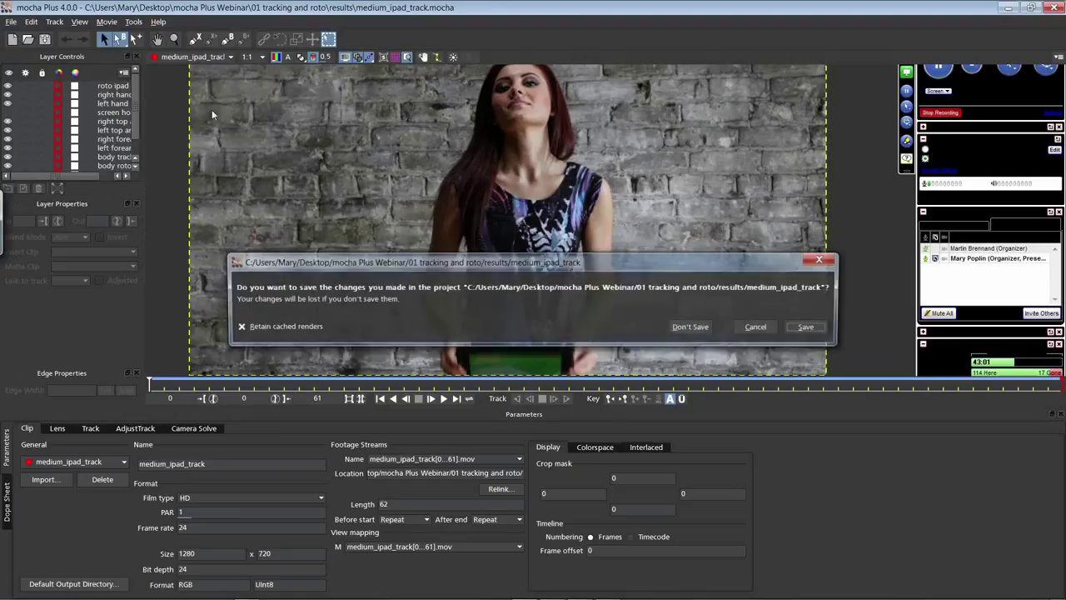
click(696, 327)
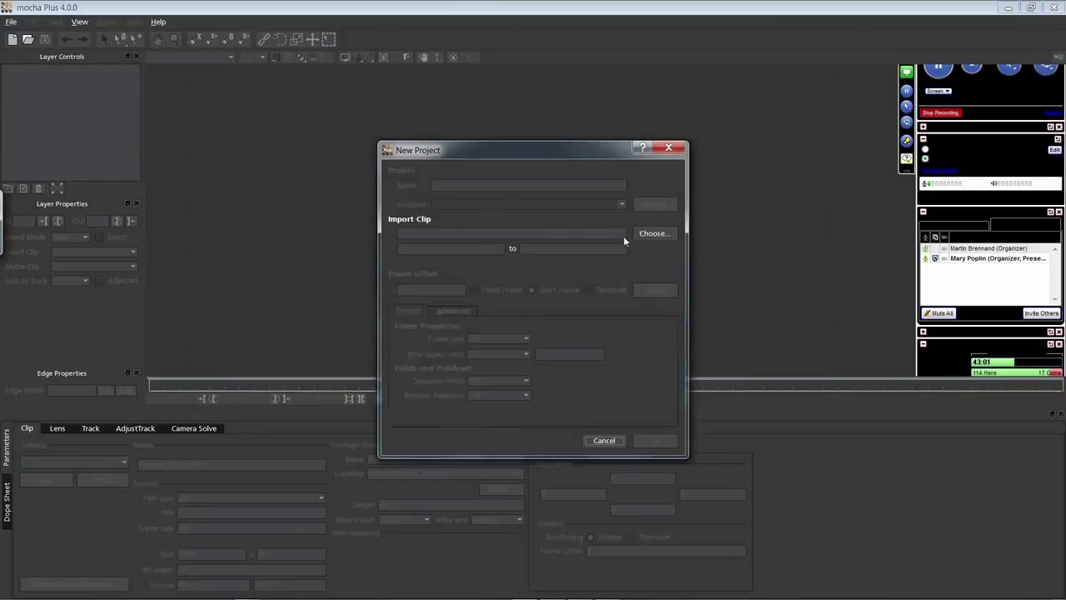
click(652, 234)
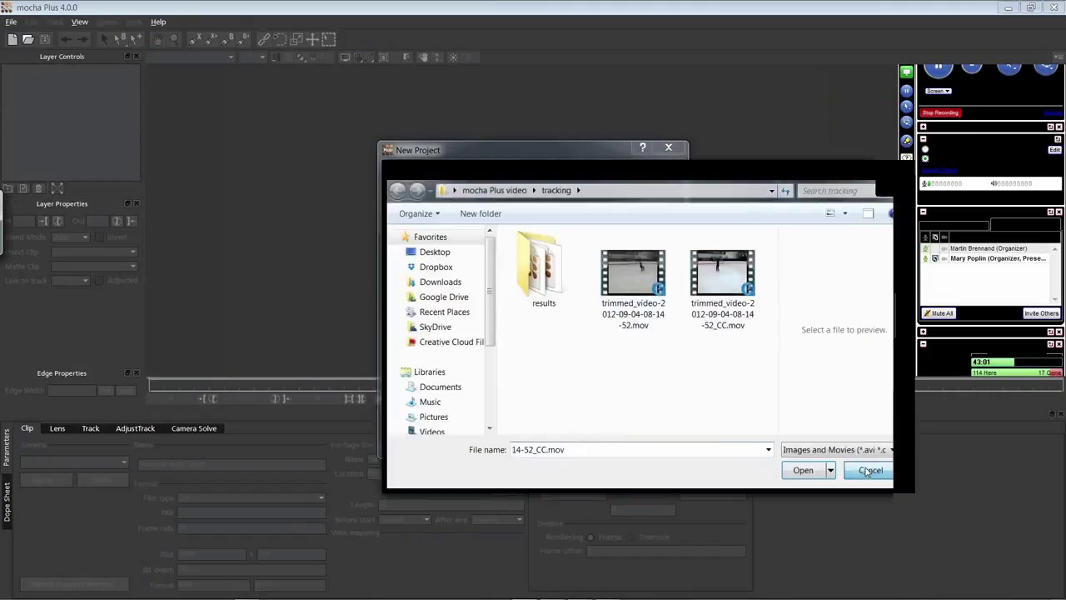
click(869, 470)
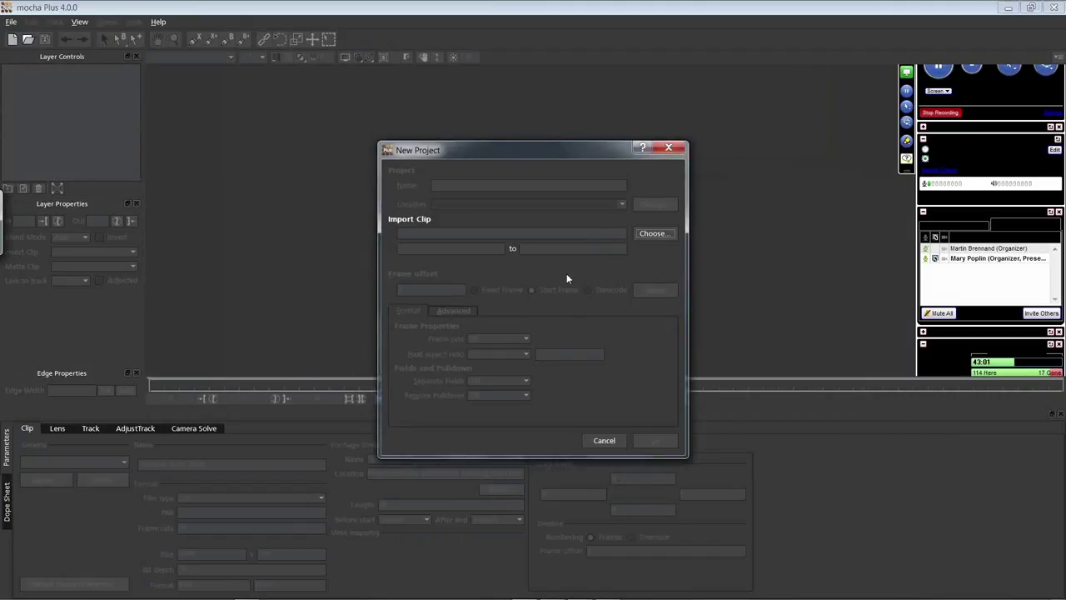
click(603, 440)
- Reopen the recent project medium_ipad_track.mocha
click(10, 24)
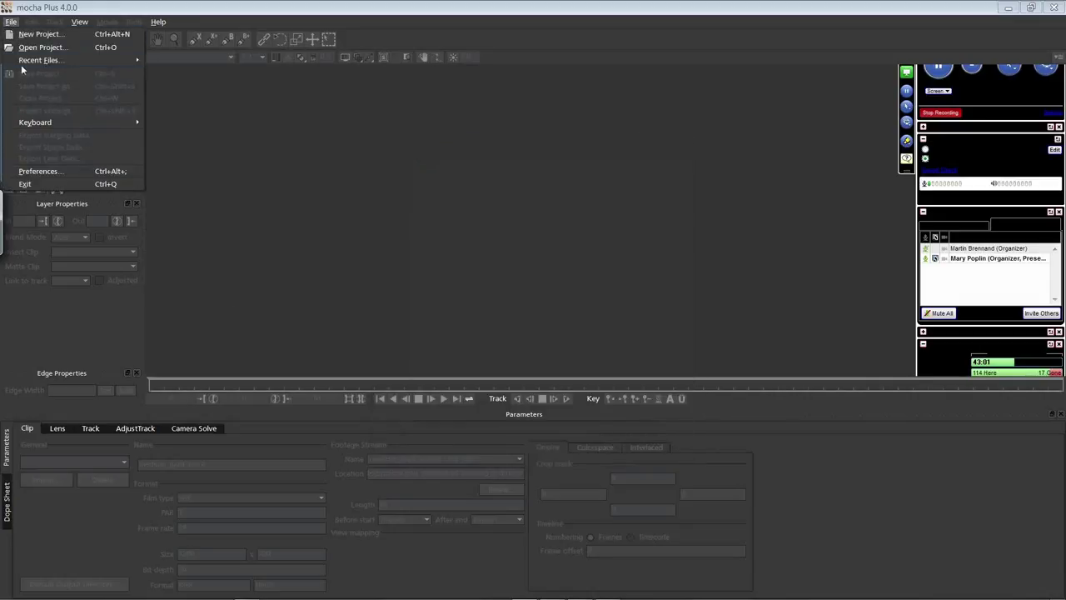
mouse_move(84, 60)
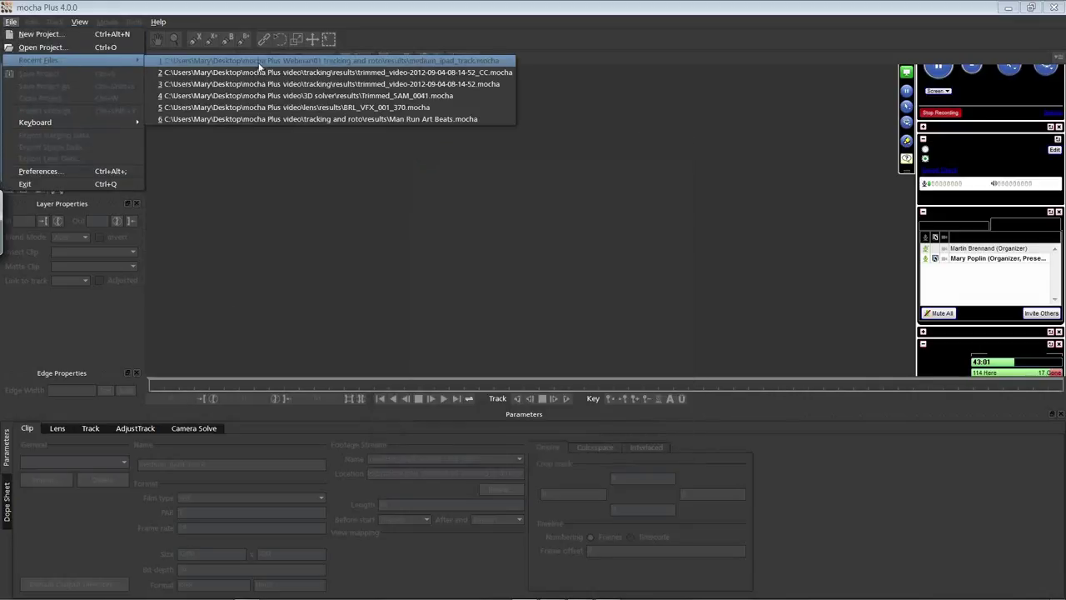
click(336, 63)
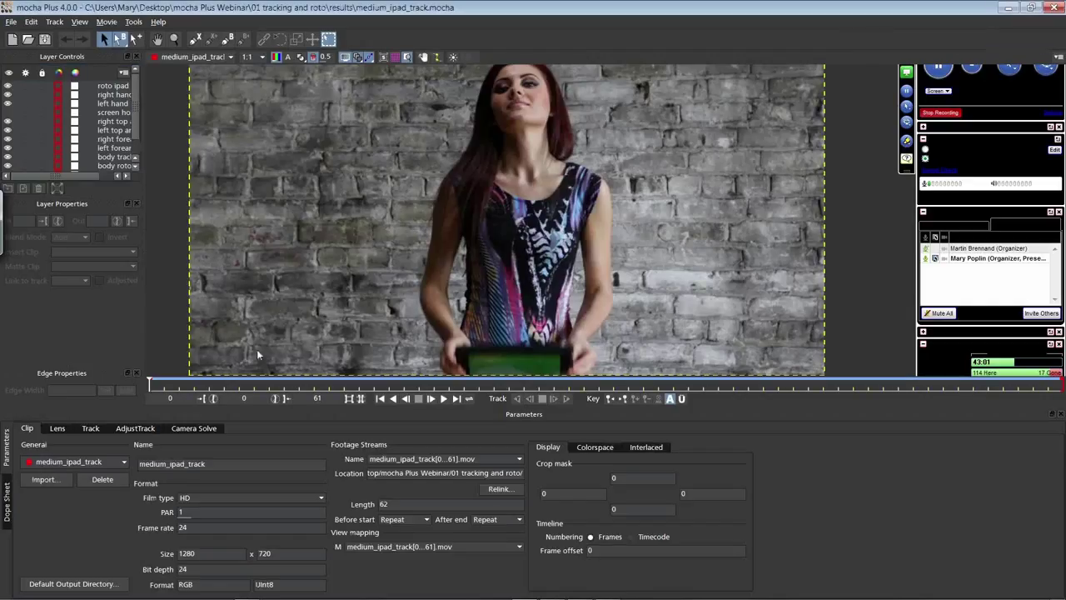
- Show the tracking parameters and scrub through the clip to review the footage and its existing layer splines
click(58, 428)
click(90, 428)
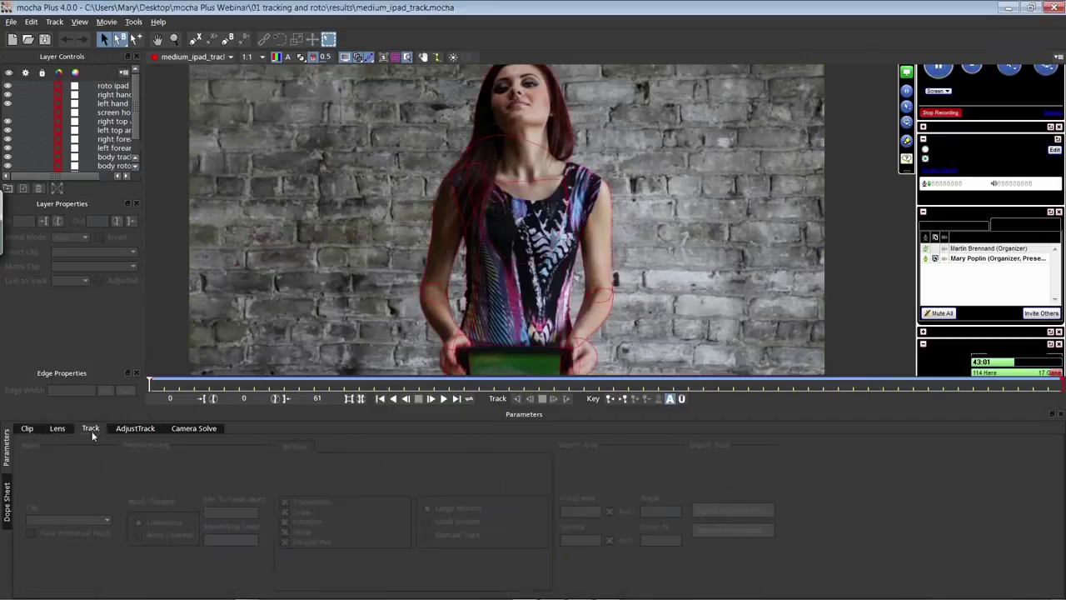
click(27, 428)
click(90, 429)
drag(149, 385, 597, 344)
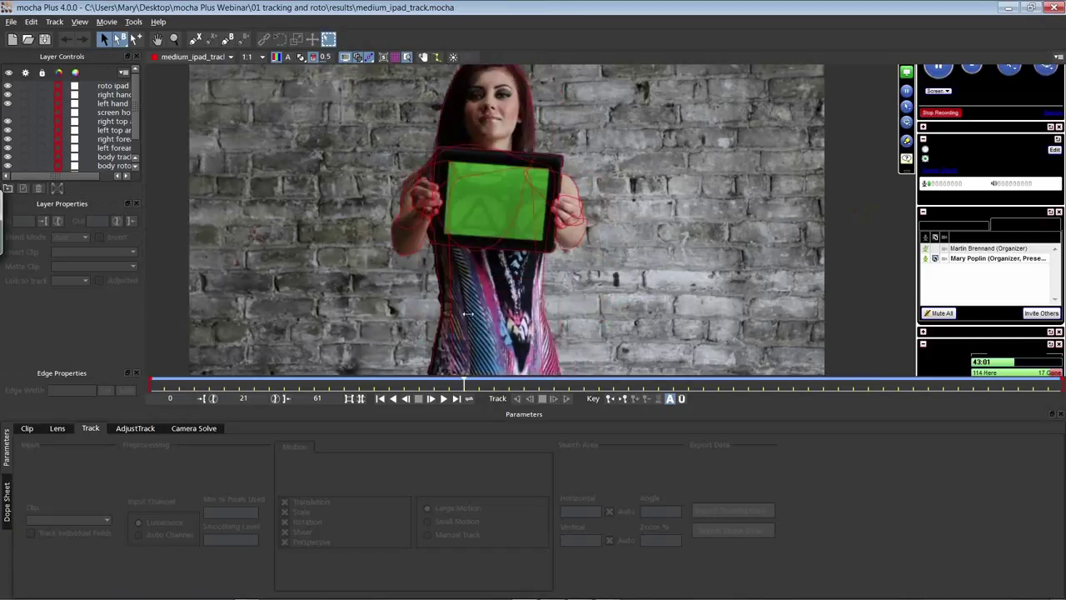
drag(402, 289, 75, 294)
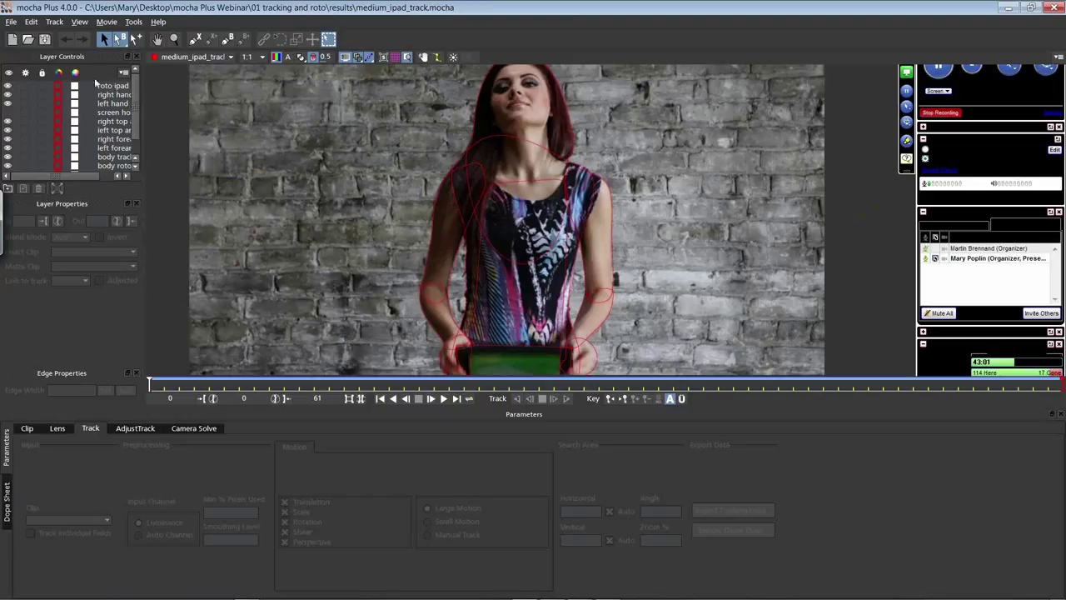
- Lock the interface layout so the panels and toolbars cannot be moved
drag(84, 60, 153, 122)
click(81, 22)
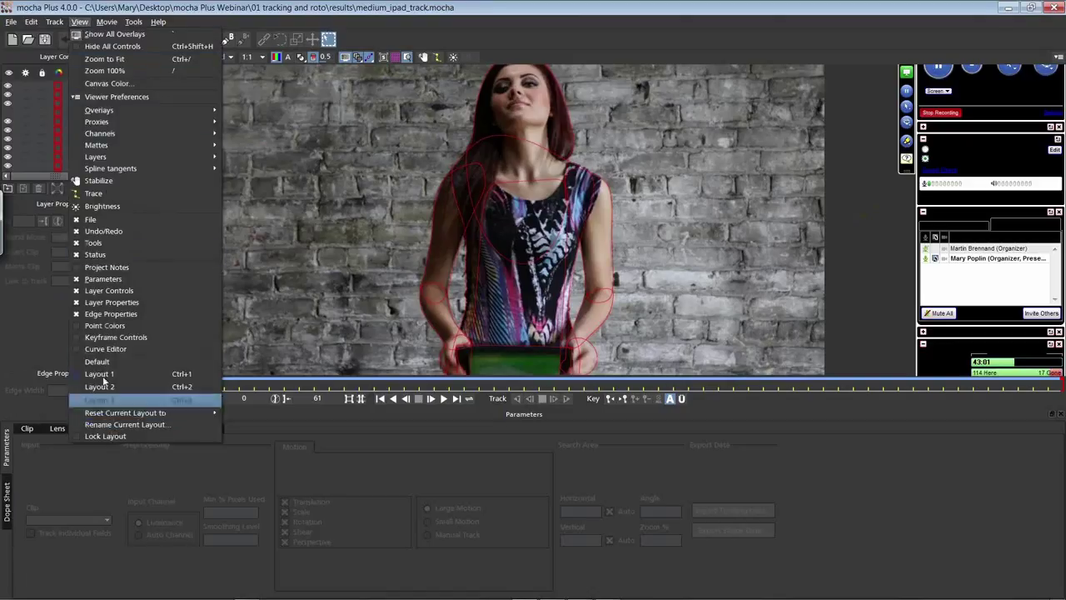
click(147, 429)
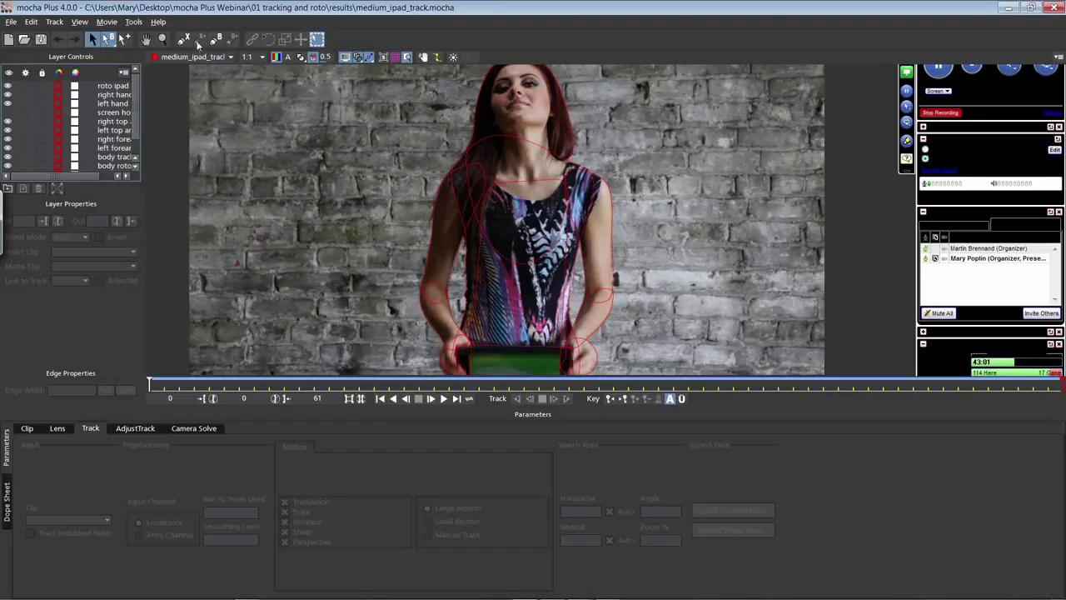
- Hide all existing layers from roto ipad down to screen track, and widen the layer controls to fit the full layer names
click(162, 39)
drag(454, 182, 472, 207)
key(x)
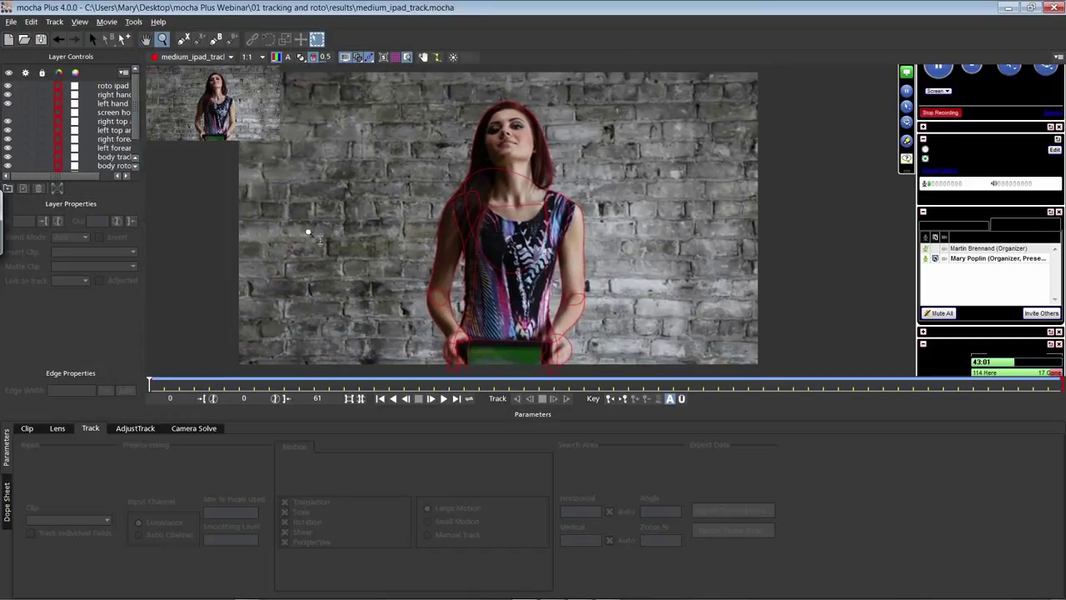
click(118, 87)
scroll(116, 125, down, 1)
click(97, 166)
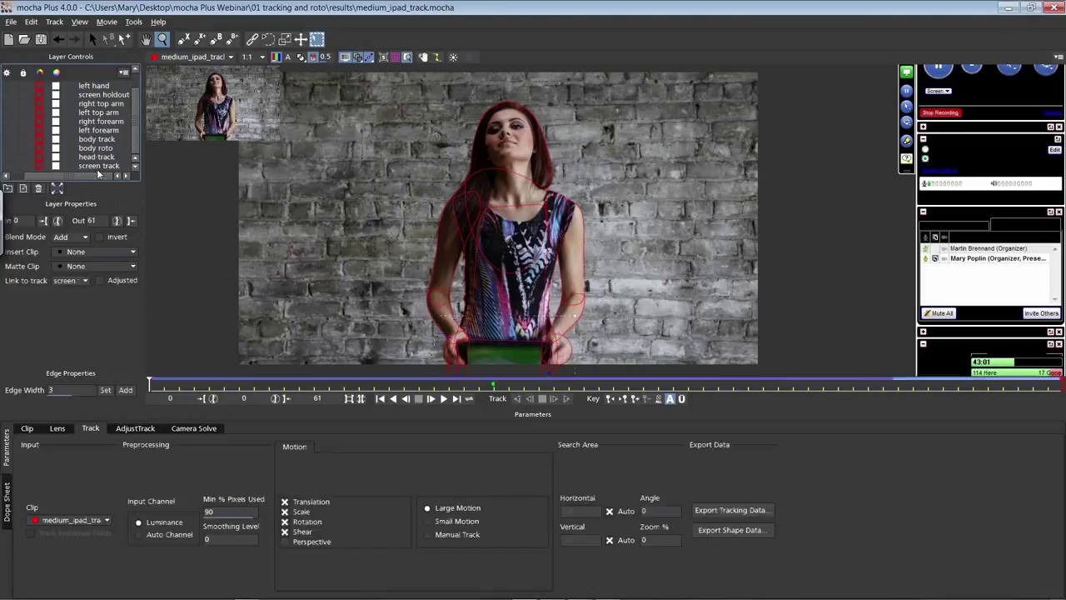
drag(83, 176, 47, 177)
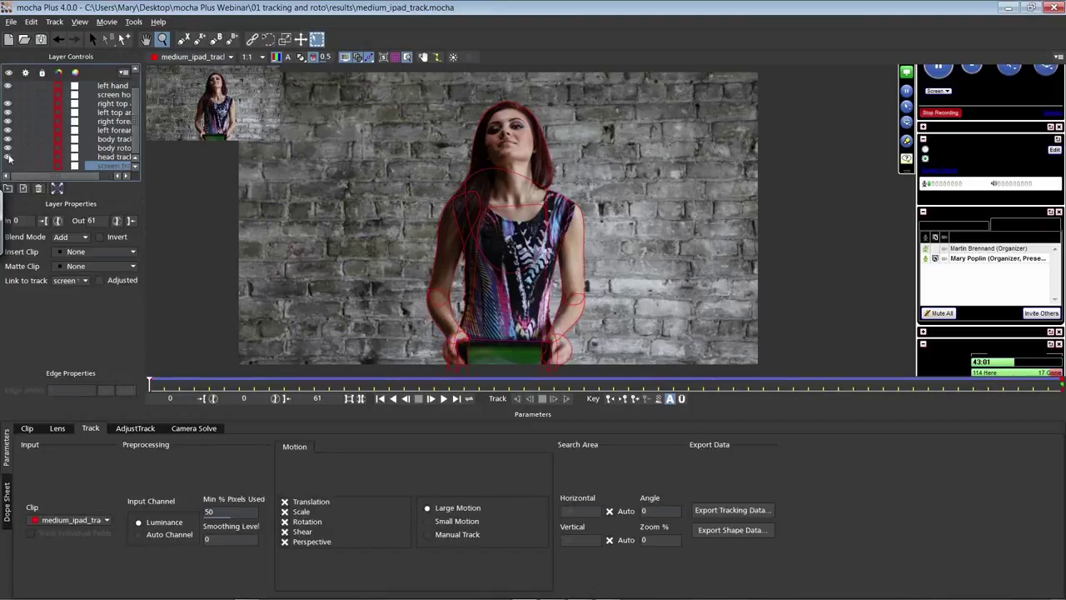
drag(134, 136, 132, 105)
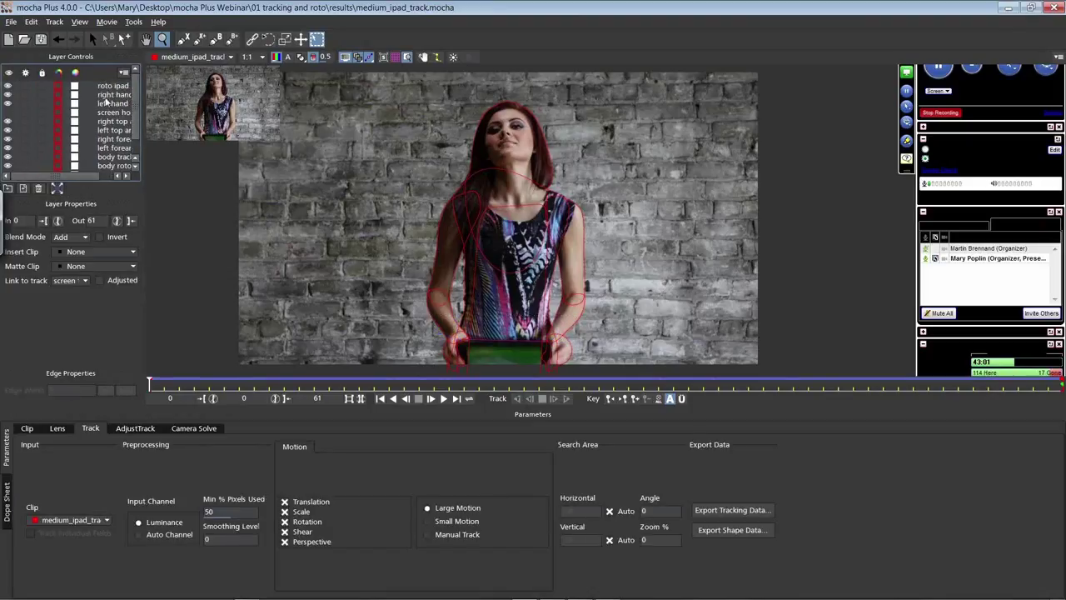
shift+click(111, 88)
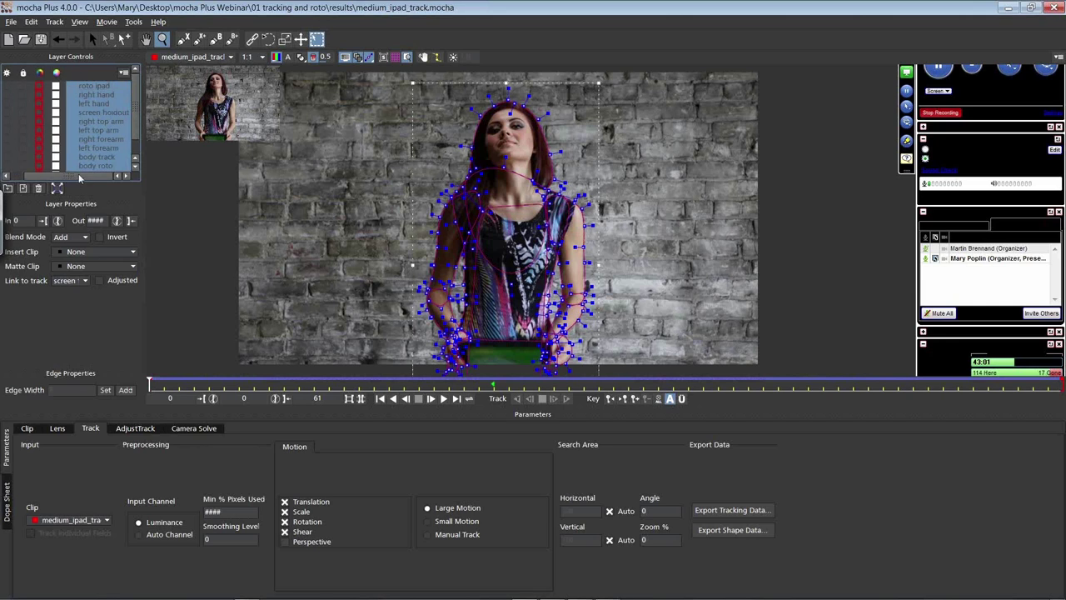
click(9, 88)
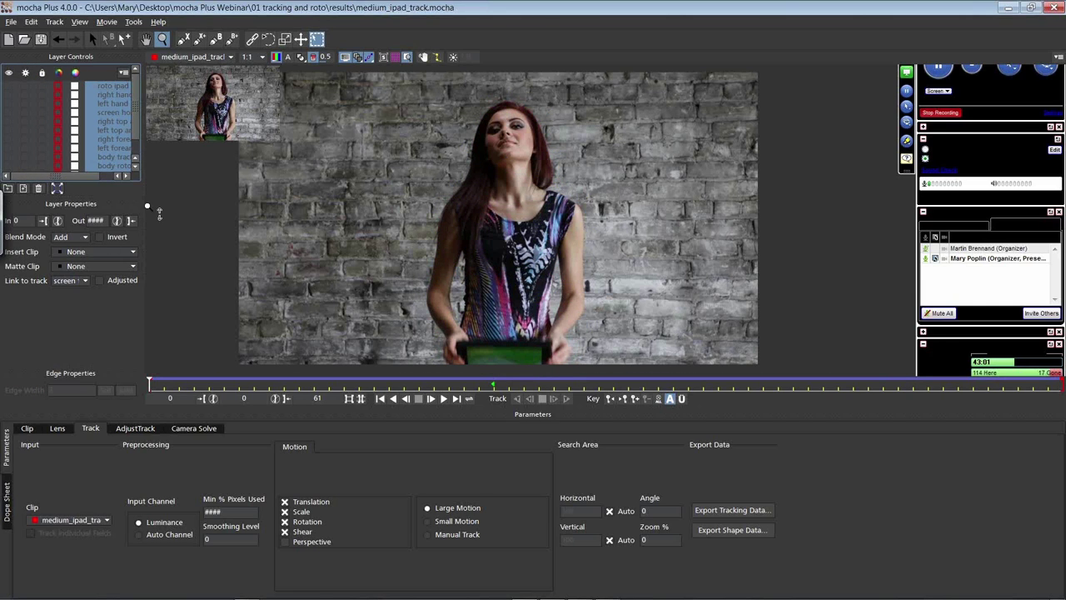
drag(147, 206, 219, 206)
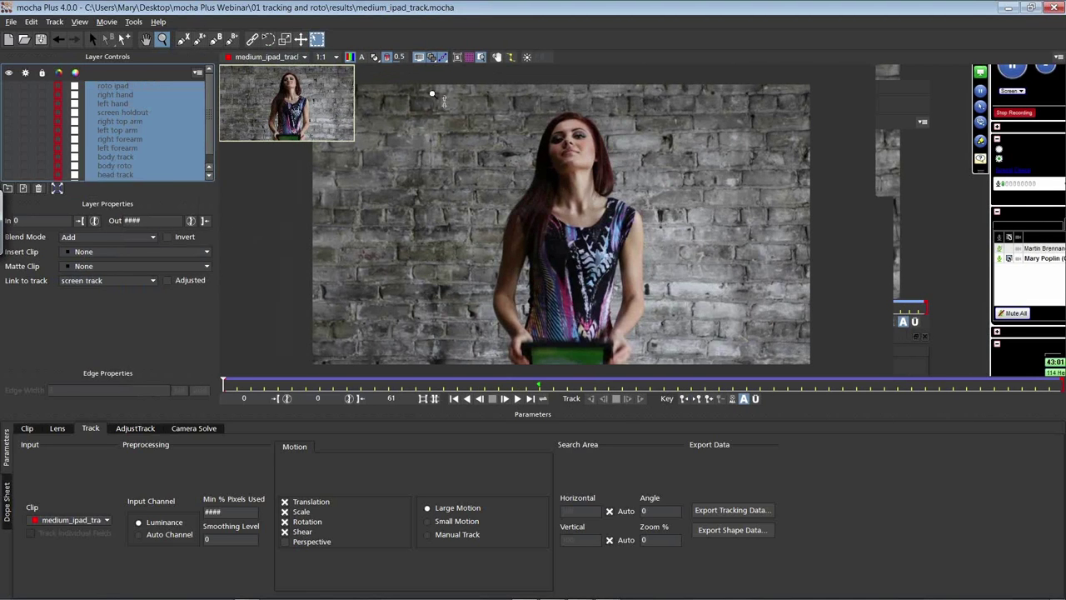
- Draw a closed X-spline around the woman's face at frame 0, from the hairline around the chin, and adjust its upper edge
scroll(565, 112, up, 2)
scroll(571, 106, up, 2)
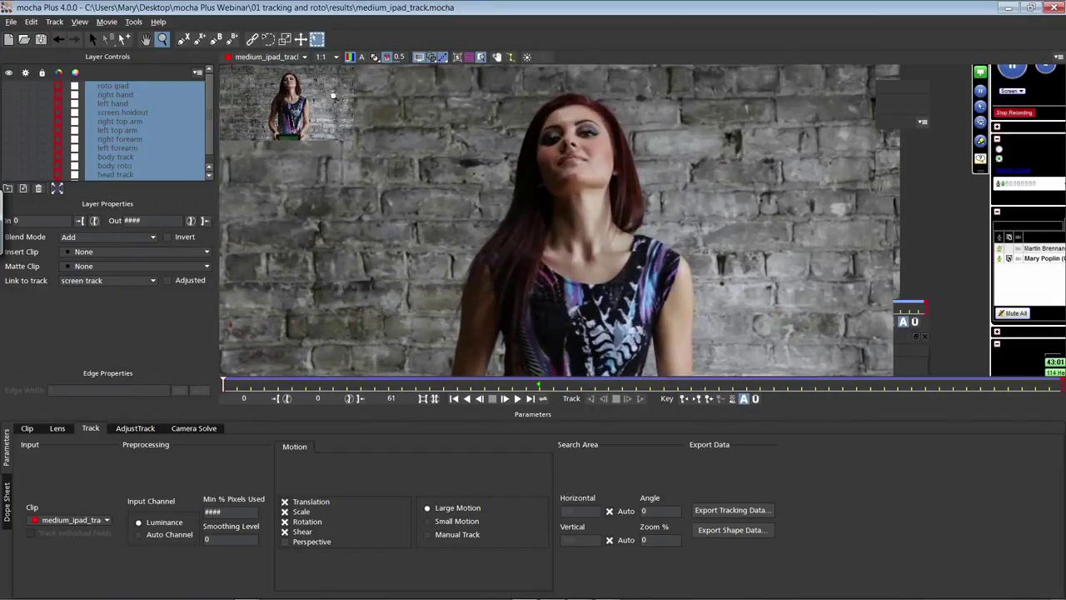
click(185, 39)
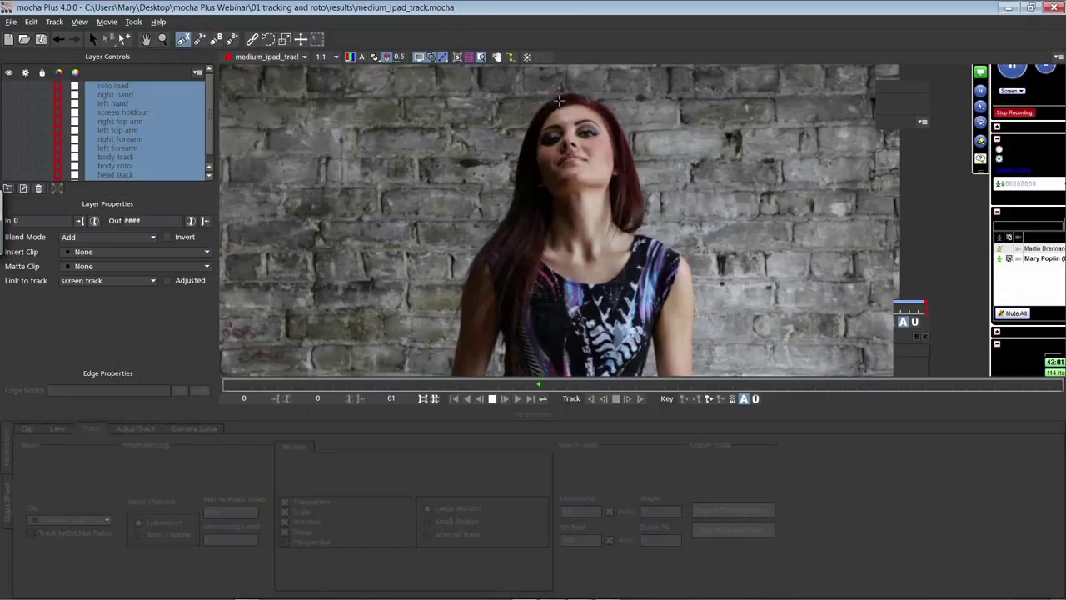
click(559, 101)
click(539, 113)
click(533, 146)
click(538, 176)
click(554, 195)
click(575, 181)
click(603, 180)
click(612, 167)
click(616, 136)
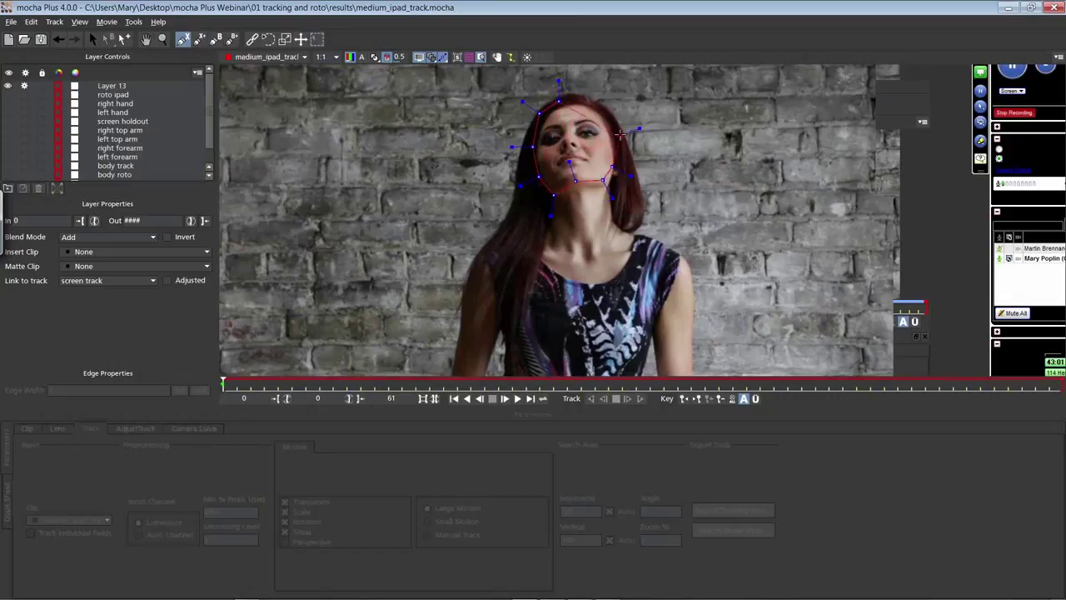
click(554, 84)
drag(726, 278, 730, 277)
drag(611, 89, 605, 98)
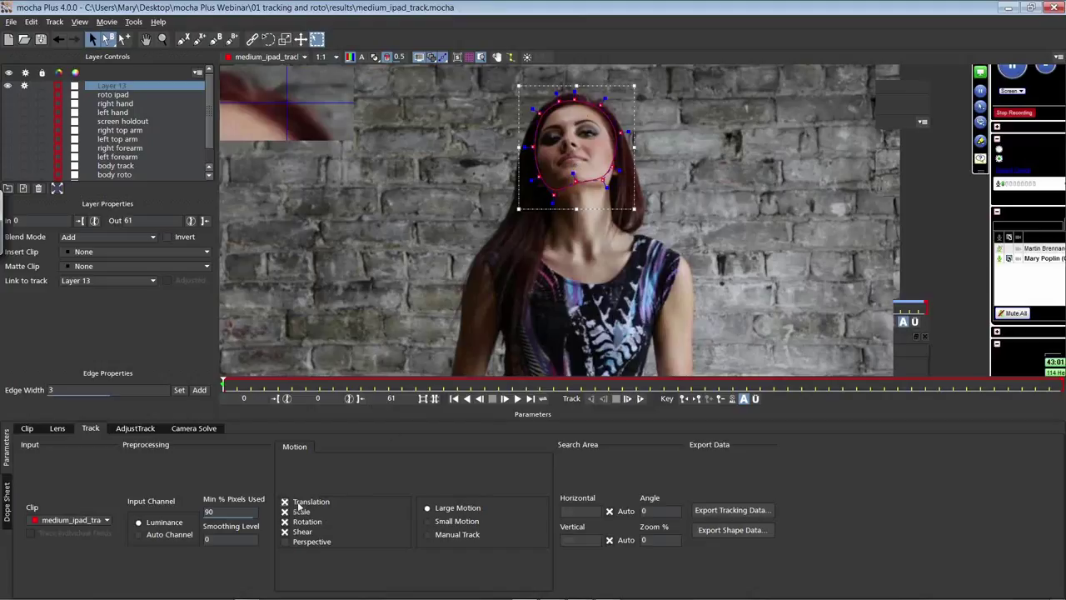
- Enable perspective motion for the new face layer and adjust its spline points to fit the cheek and jawline
click(286, 542)
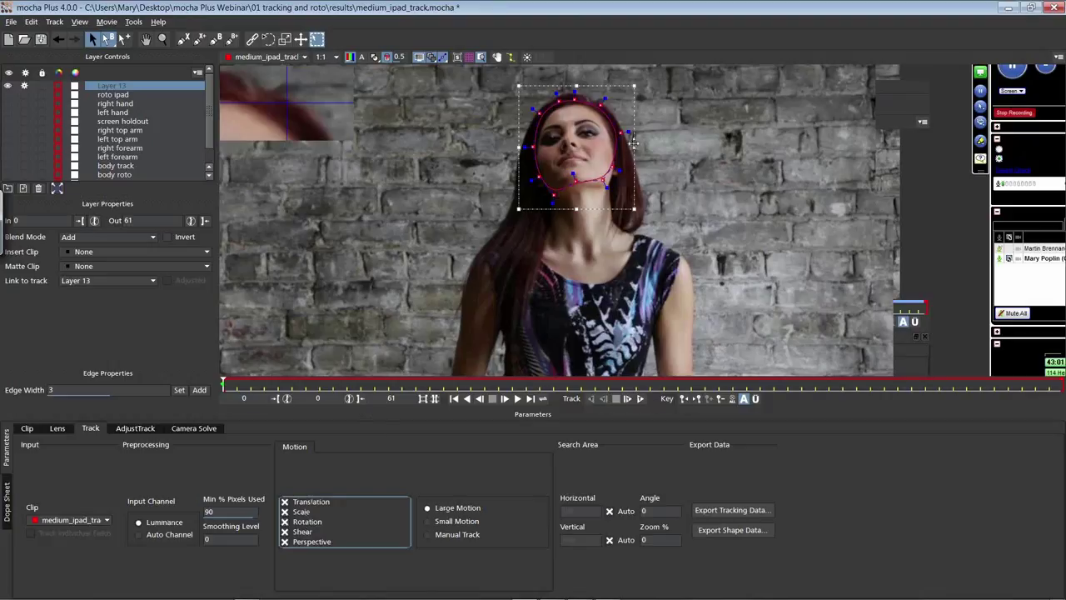
drag(604, 148, 626, 132)
mouse_move(633, 206)
mouse_down()
mouse_move(640, 214)
mouse_move(629, 214)
mouse_up()
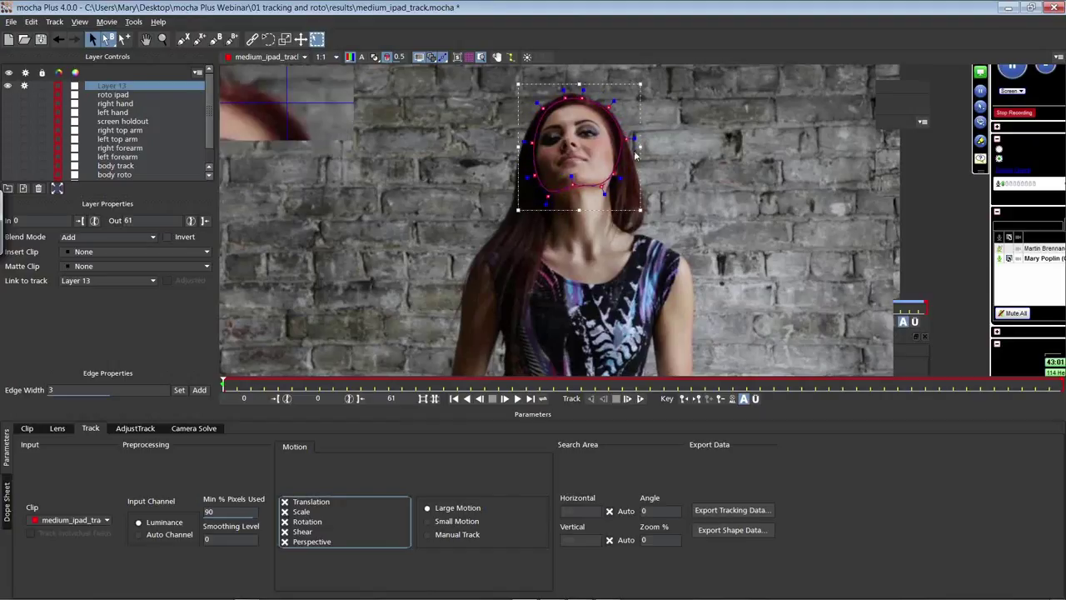
drag(642, 151, 634, 151)
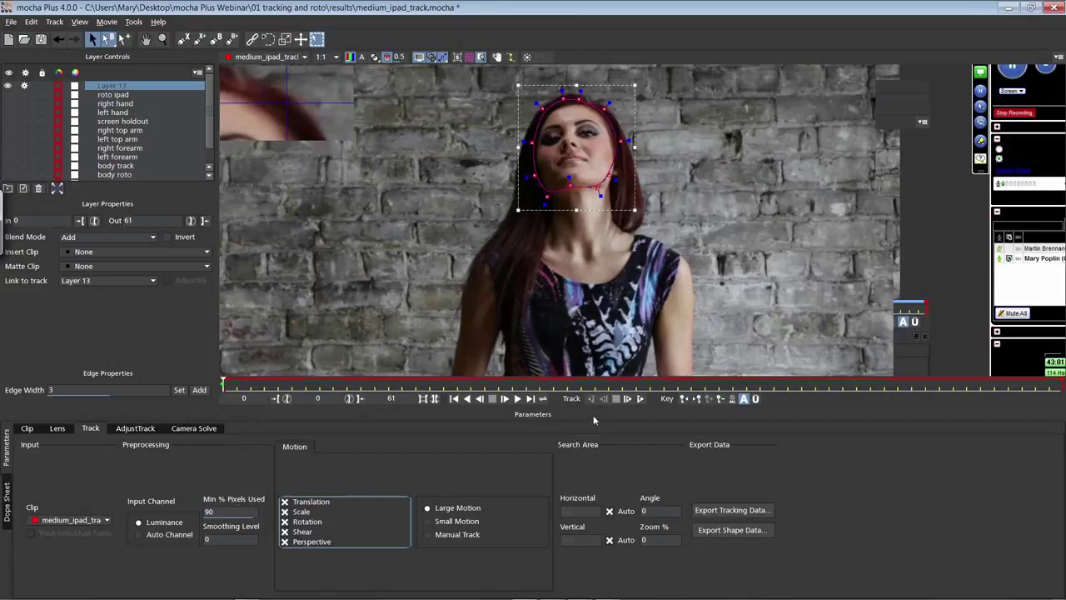
- Track the face layer forward through the entire clip
click(640, 399)
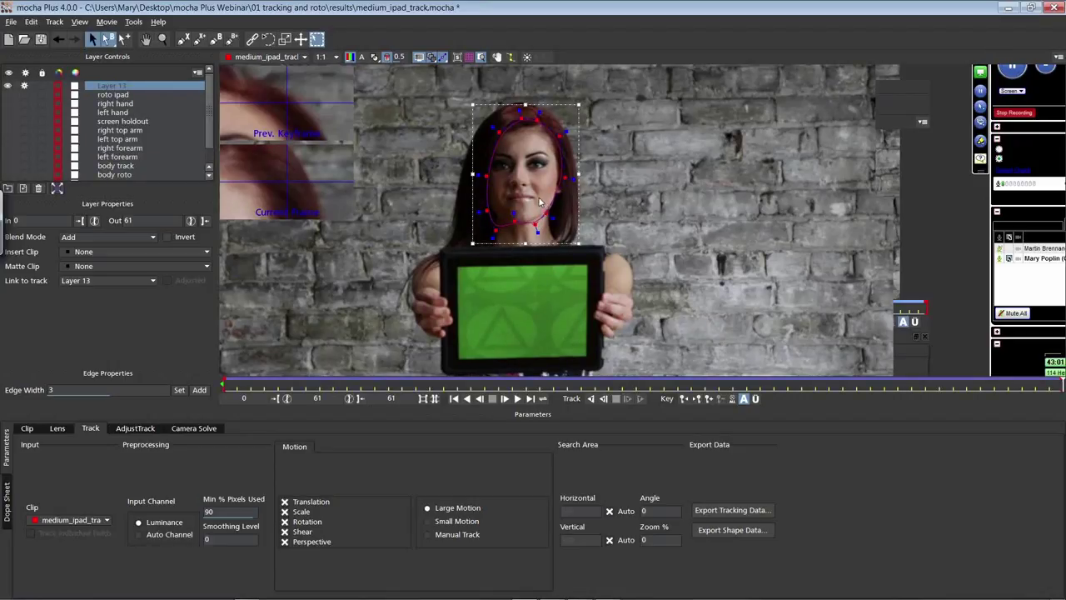
key(x)
drag(541, 194, 502, 205)
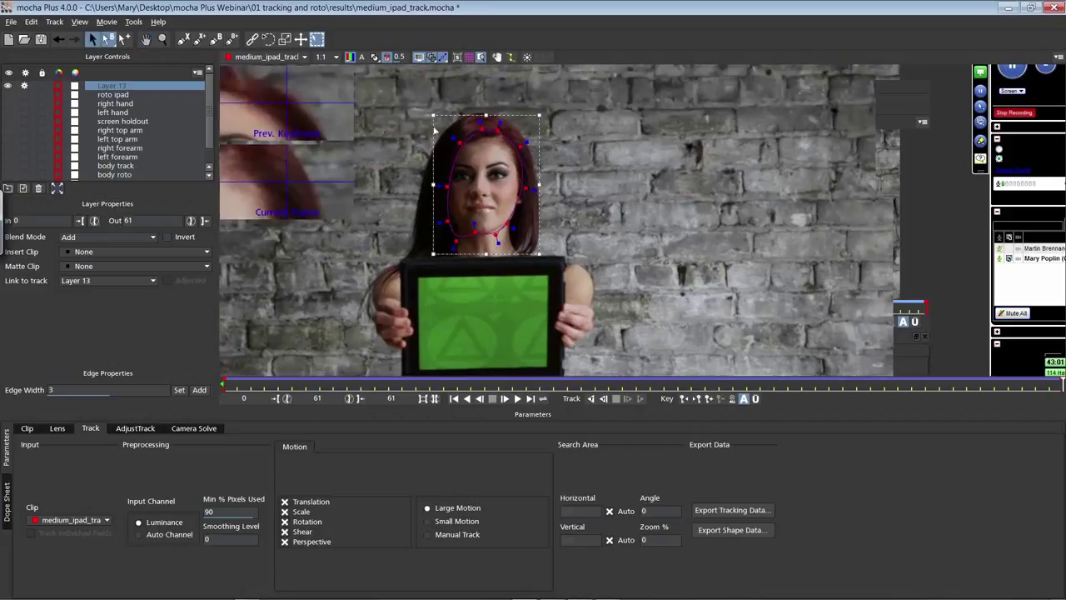
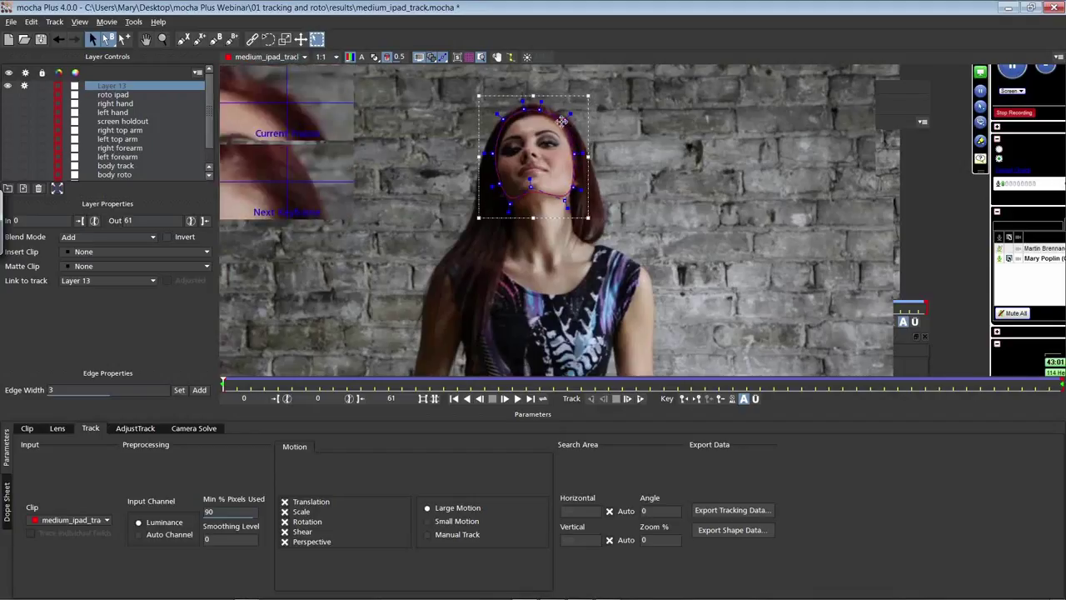
- Reshape the face spline's upper points at frame 0, refine it at frame 26, and scrub back to check the fit
drag(524, 116, 526, 115)
drag(503, 119, 497, 152)
drag(229, 384, 622, 315)
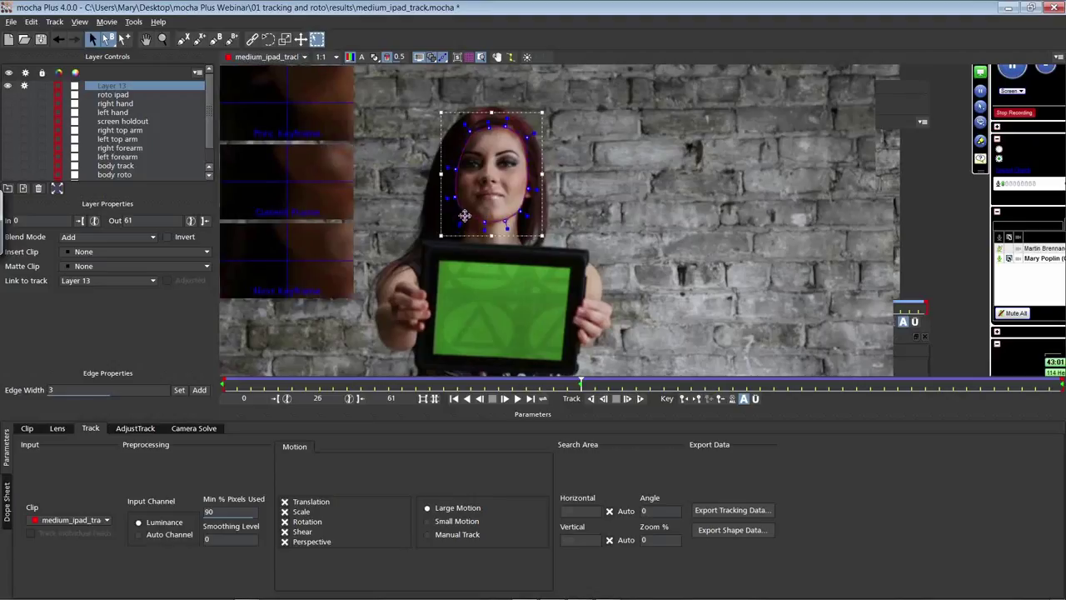
drag(581, 382, 2, 319)
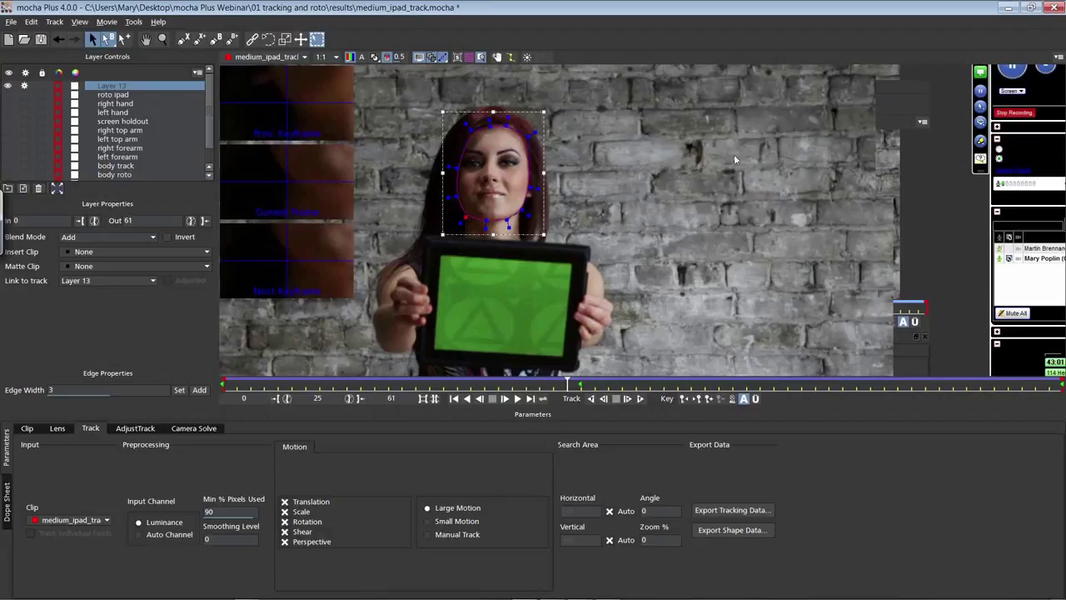
- Scrub through the clip to check the face spline's fit and stop at frame 25
drag(558, 384, 747, 374)
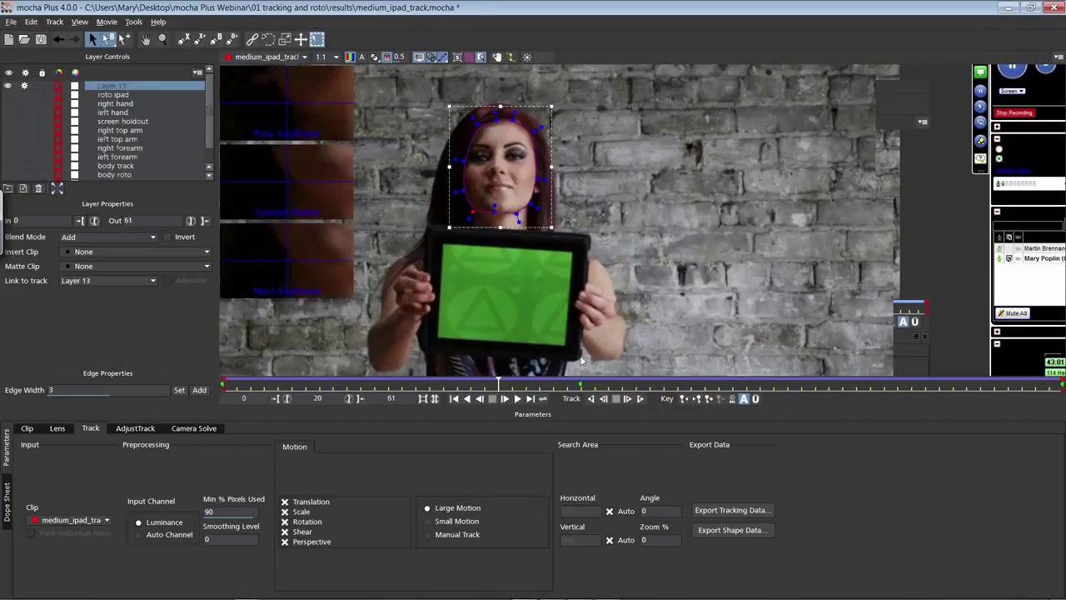
click(639, 399)
click(566, 385)
- Turn on the visibility of all layers, from roto ipad down to screen track
click(8, 94)
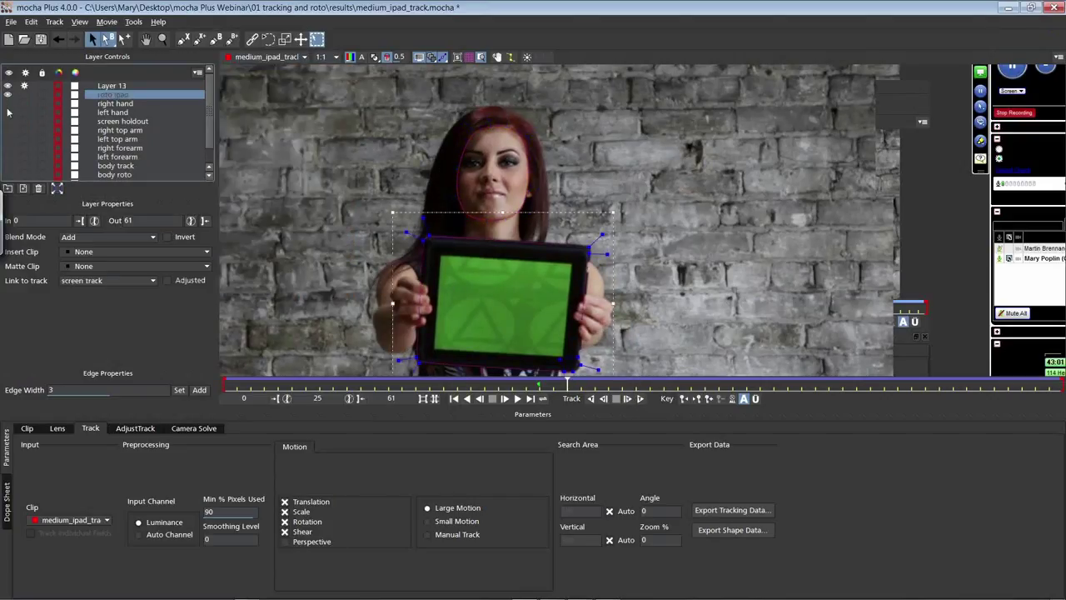
drag(209, 108, 211, 129)
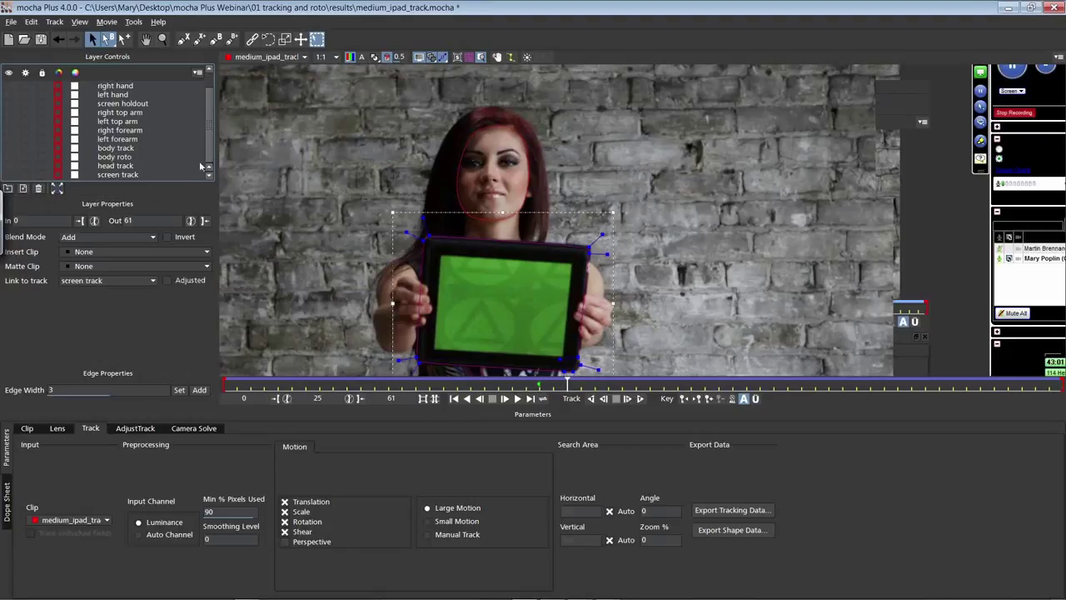
click(8, 175)
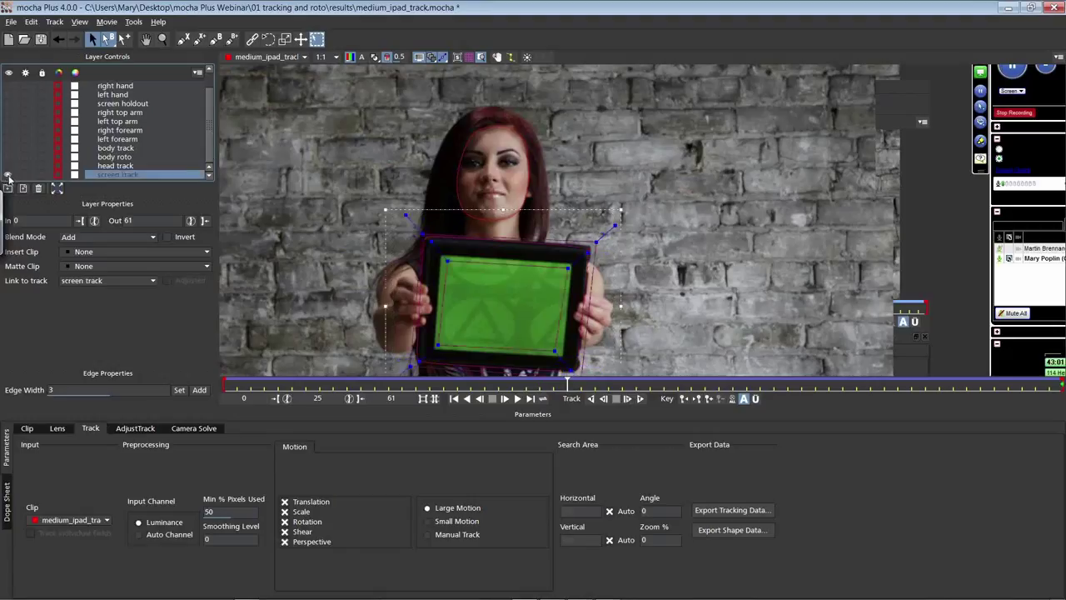
scroll(215, 158, up, 1)
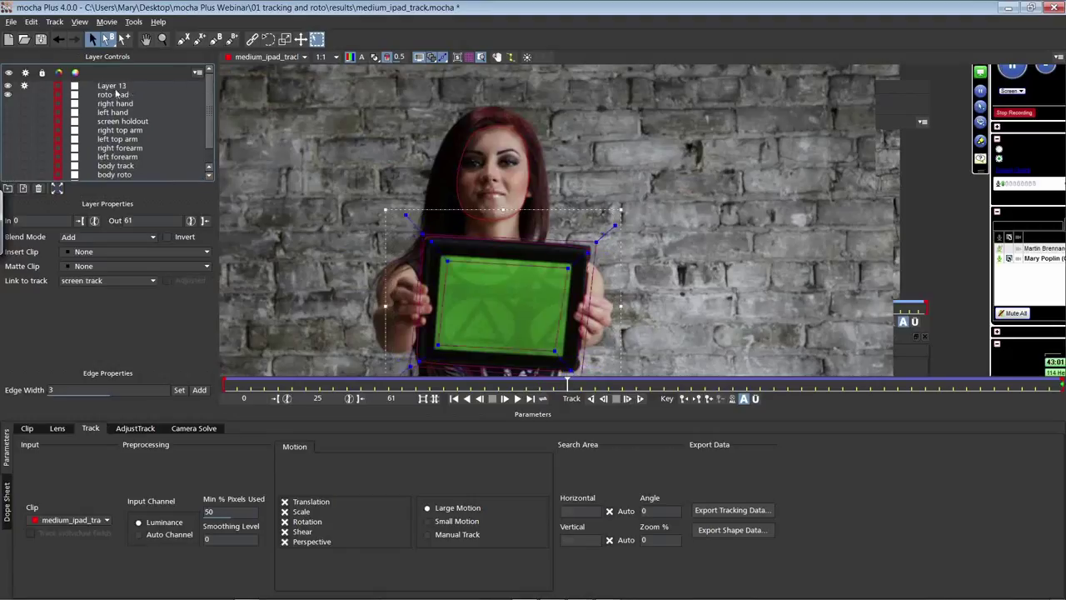
key(ctrl+a)
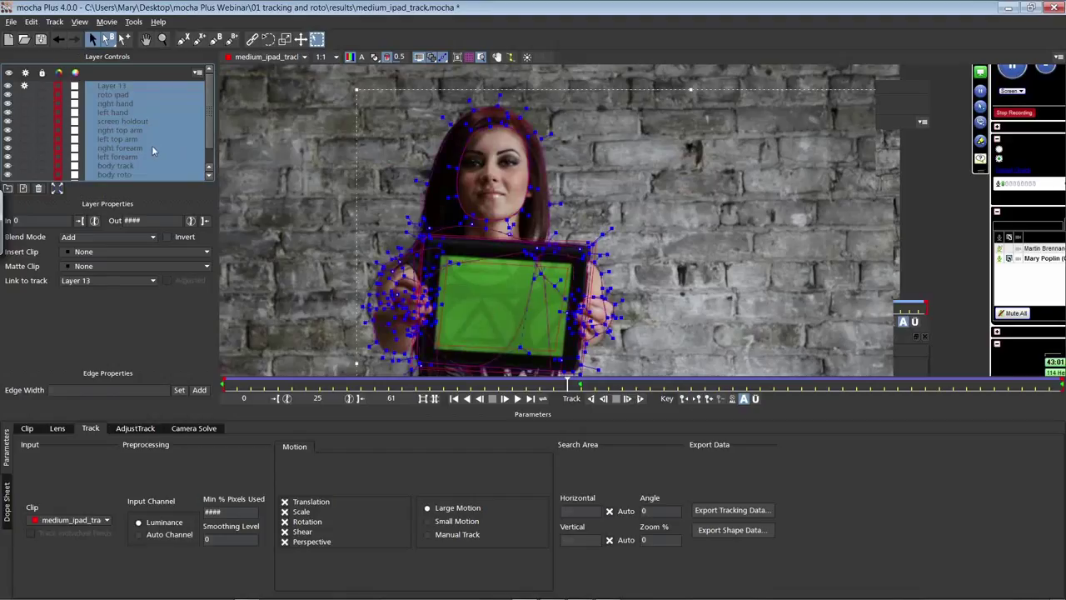
click(200, 147)
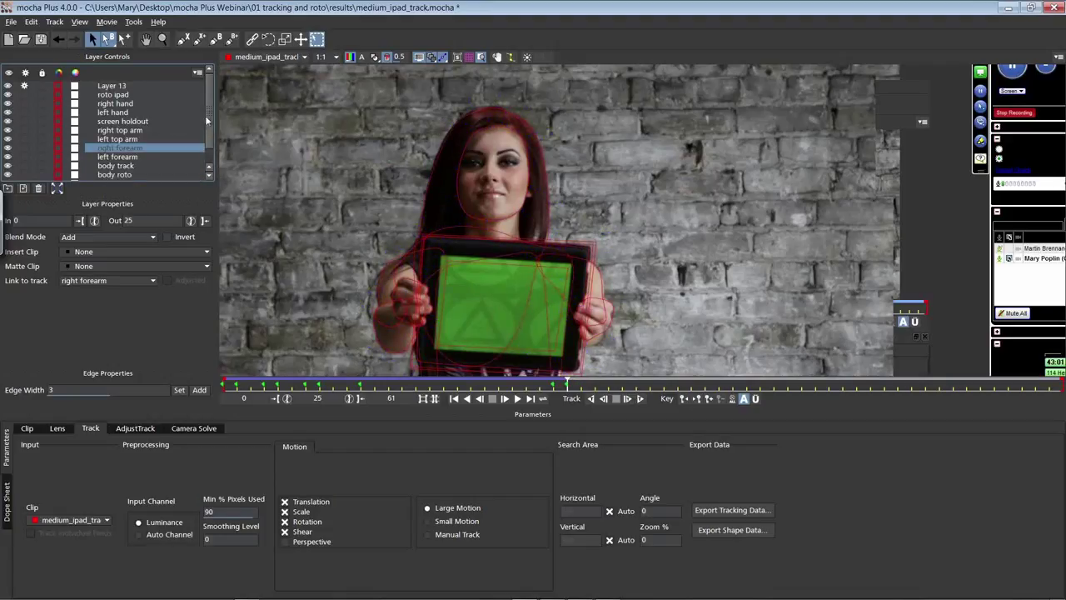
- Hide the screen track and screen holdout layers
drag(210, 114, 213, 143)
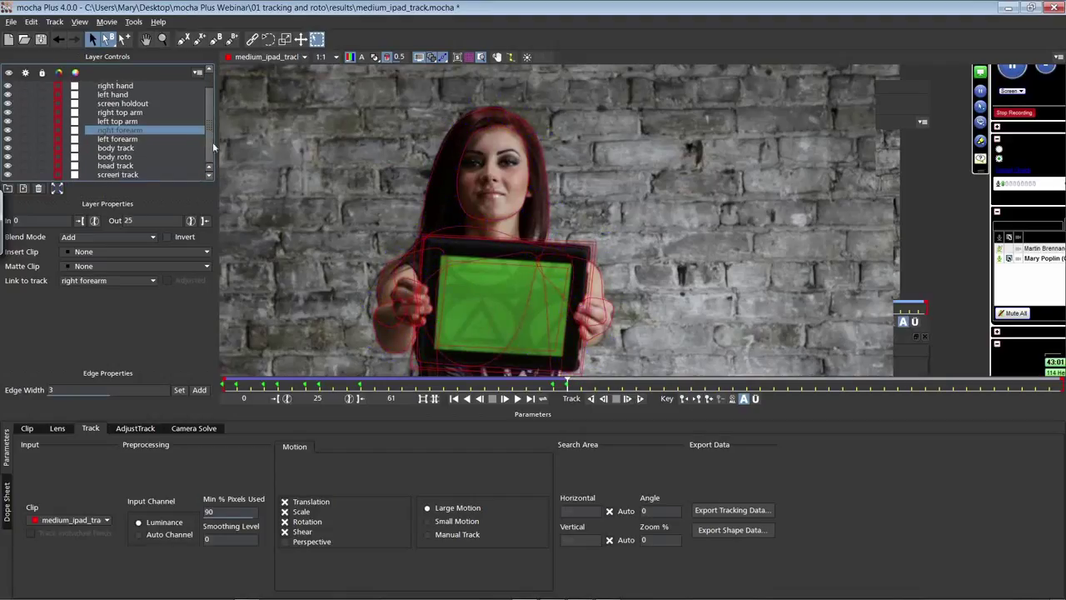
click(127, 175)
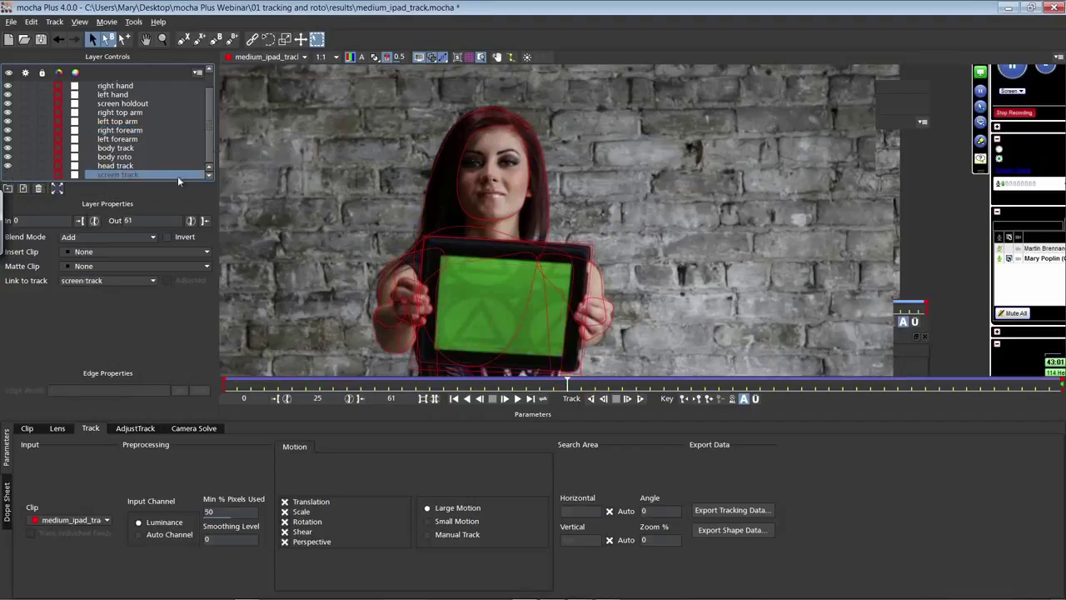
drag(212, 143, 212, 110)
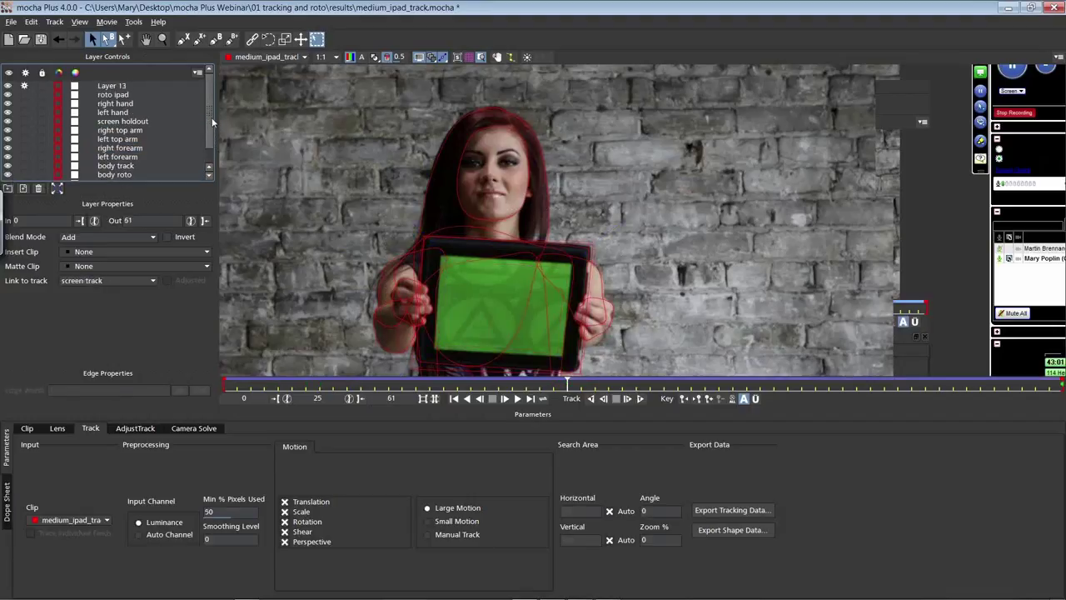
click(9, 123)
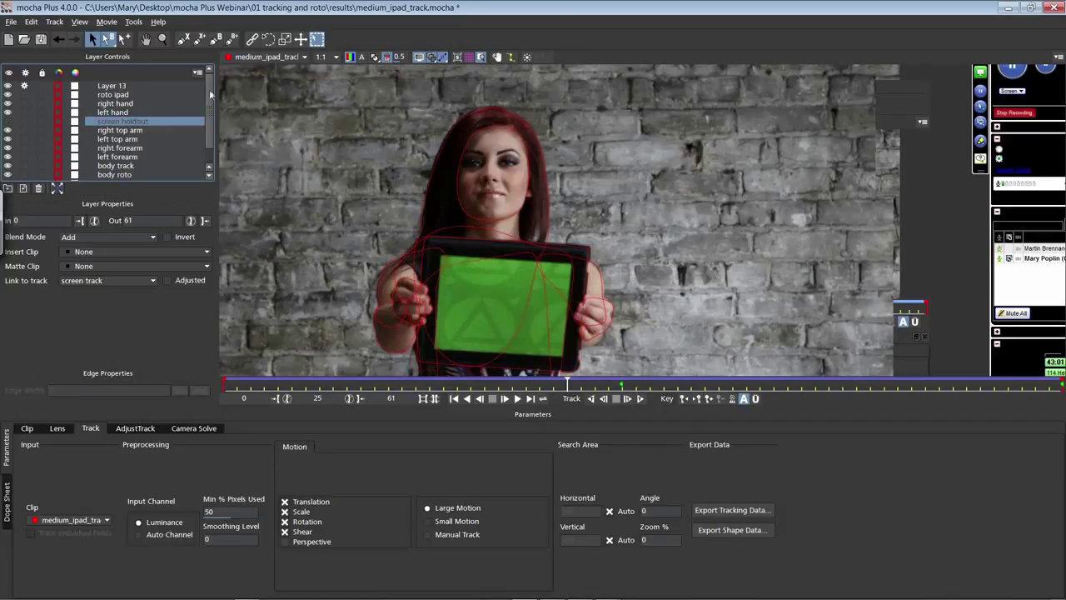
- Rename Layer 13 as face
double_click(111, 85)
text(face)
key(Return)
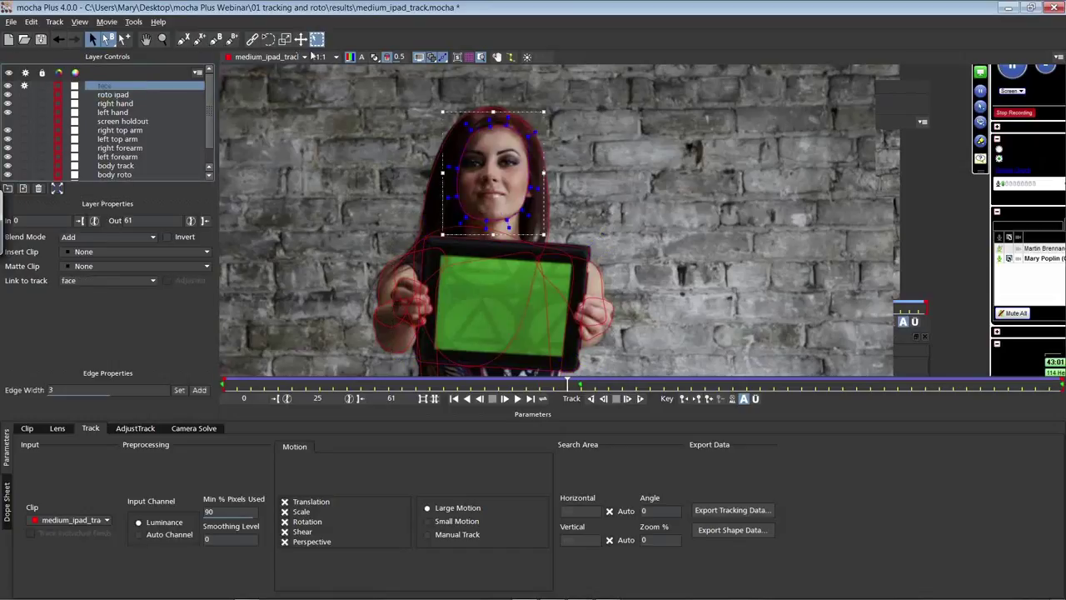
- Overlay all mattes on the full figure and scrub back to frame 22 to examine the combined coverage
click(163, 39)
drag(496, 169, 520, 219)
key(x)
key(z)
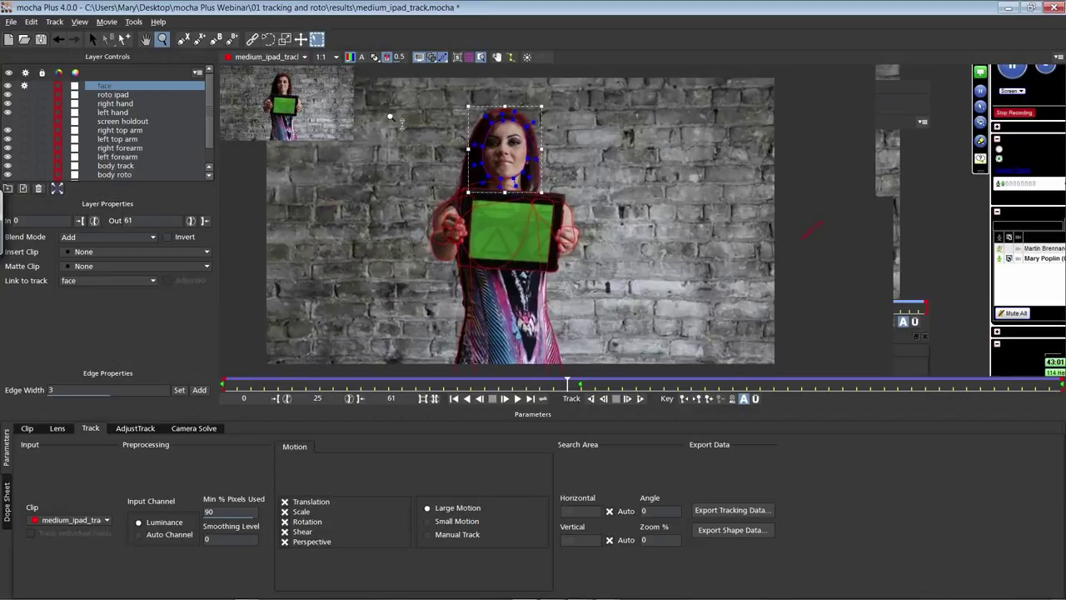
click(374, 58)
drag(378, 61, 386, 72)
click(376, 60)
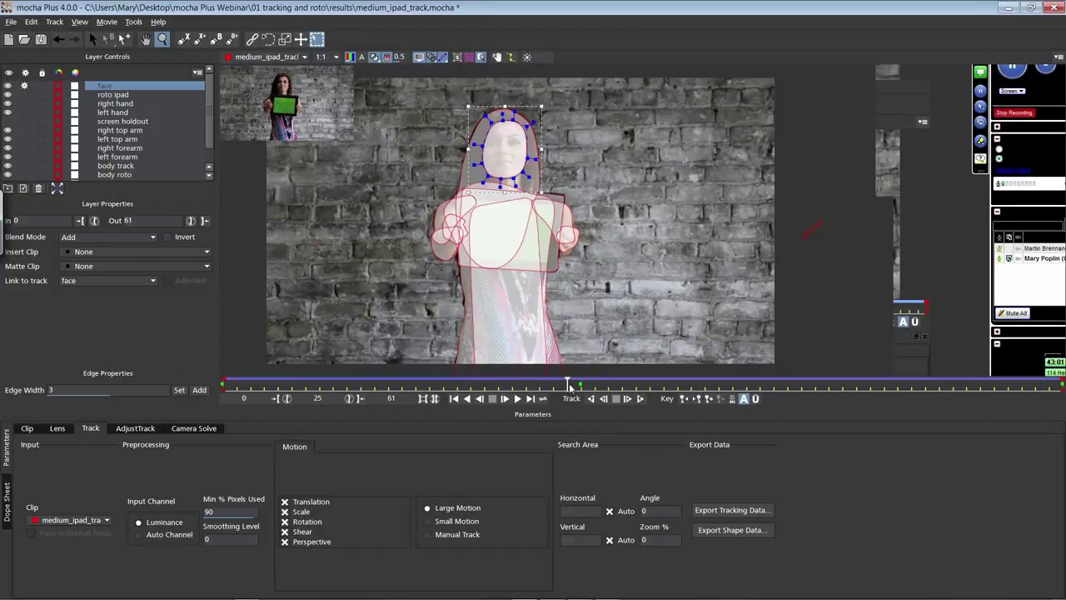
drag(560, 382, 526, 382)
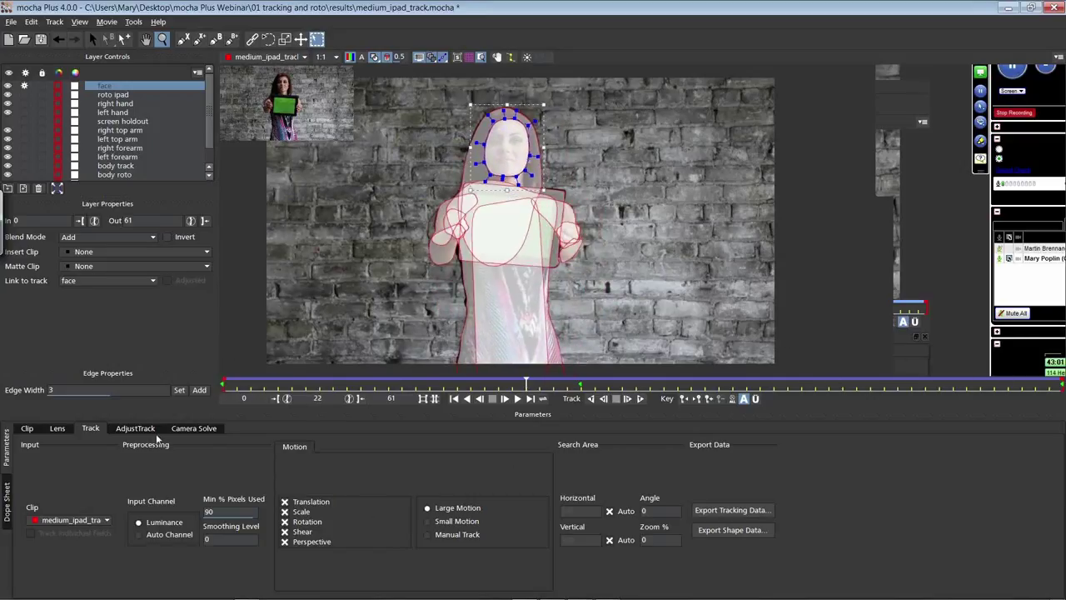
- Copy all visible layers' shapes to the clipboard as mocha shape data for AE and switch to After Effects
click(709, 531)
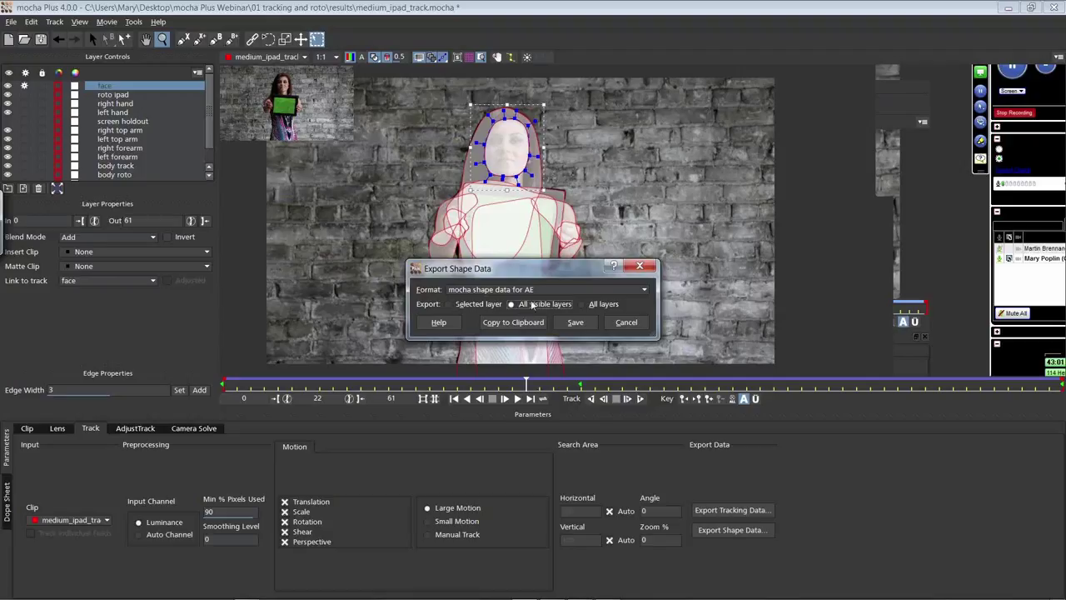
click(507, 324)
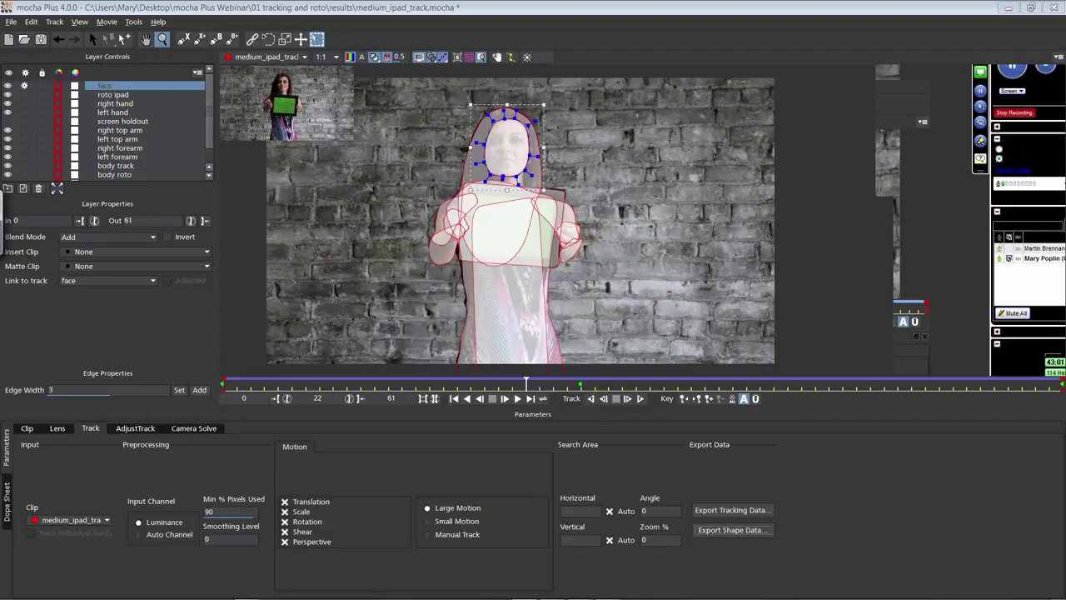
key(super)
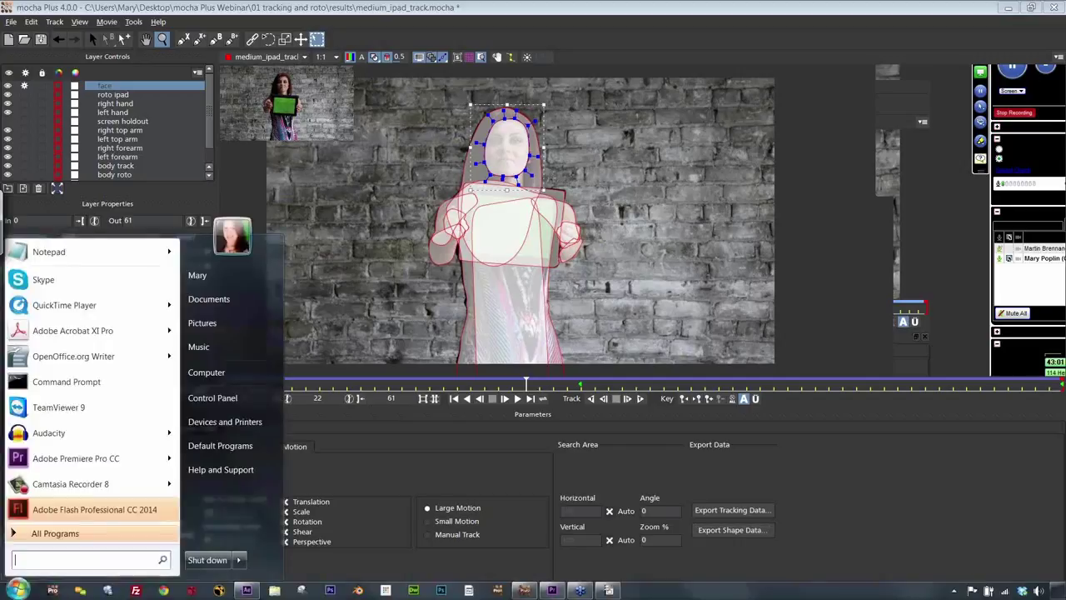
click(252, 592)
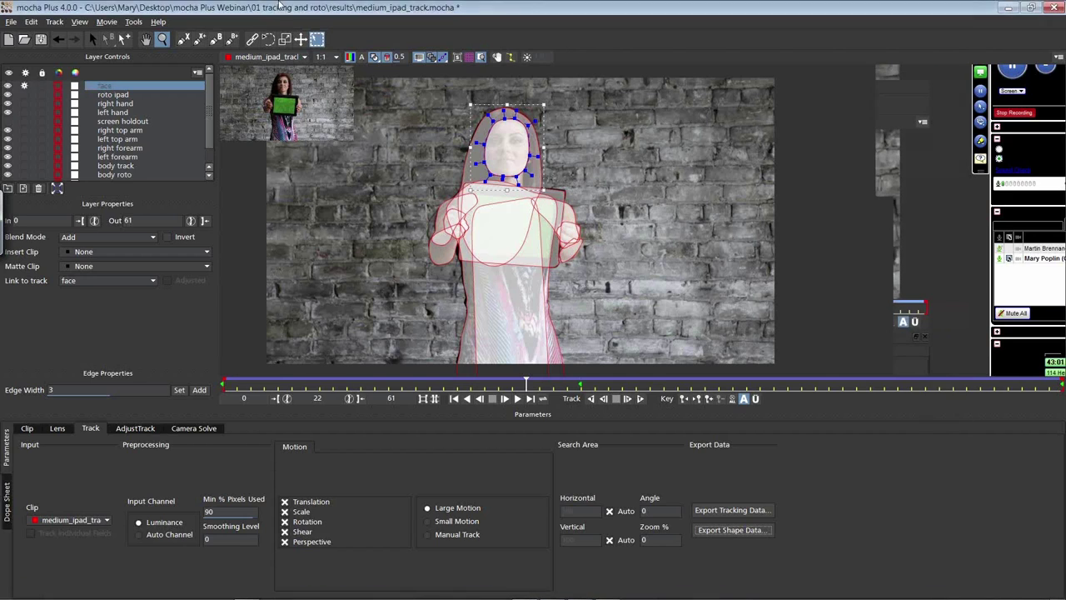
key(super)
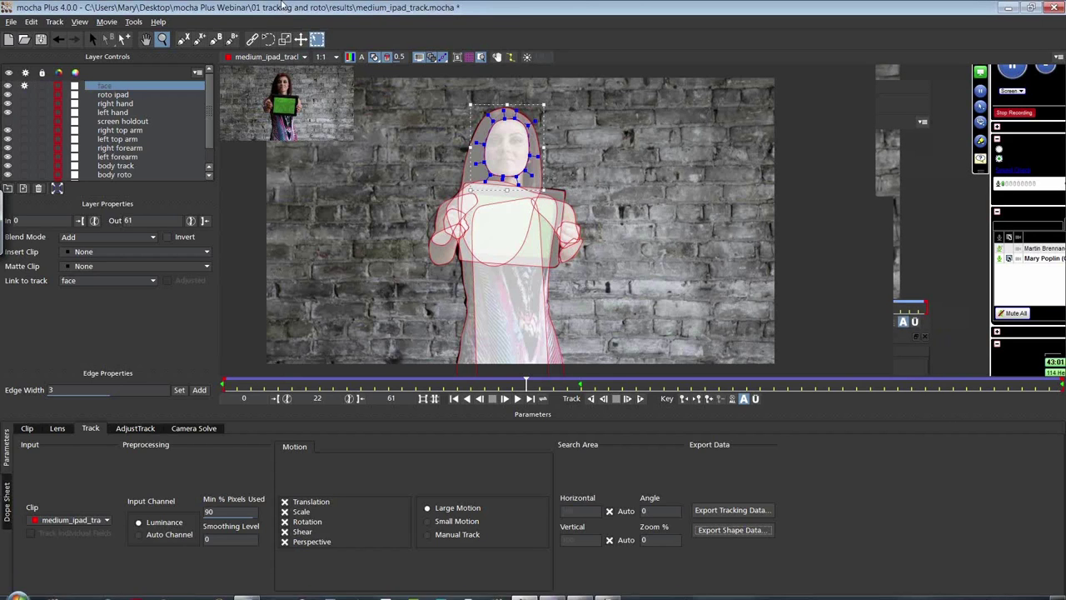
click(248, 591)
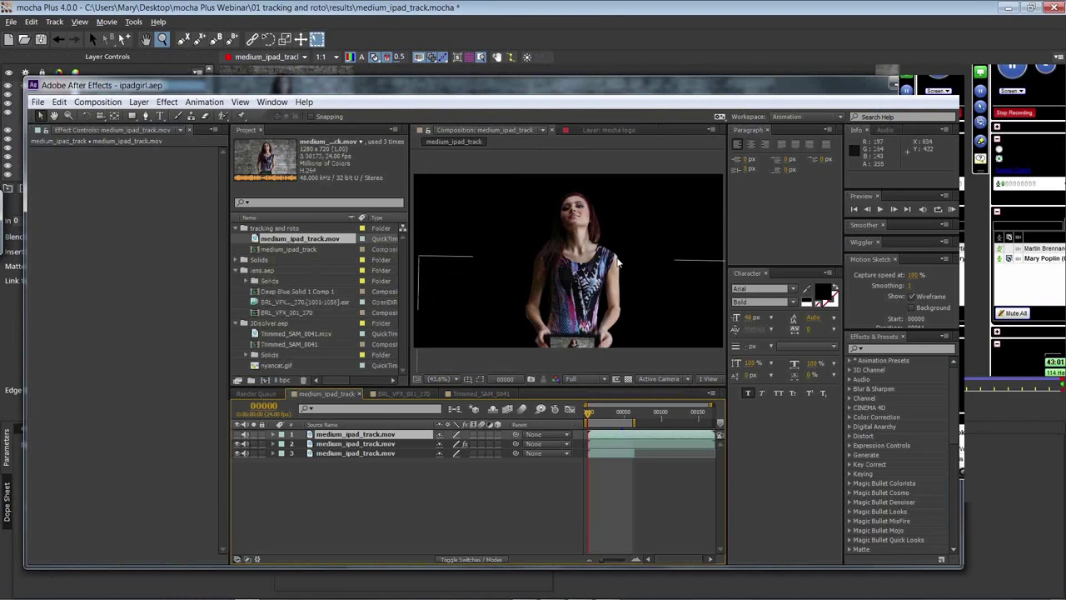
- Turn on the topmost medium_ipad_track.mov layer's visibility and paste the copied shapes onto it as mocha masks
click(238, 434)
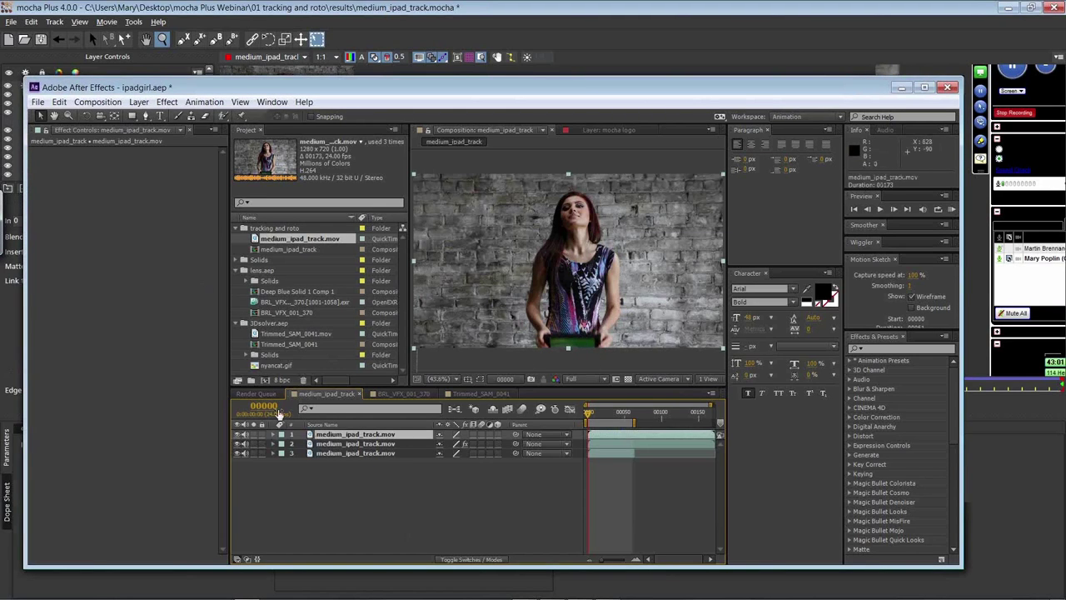
click(59, 101)
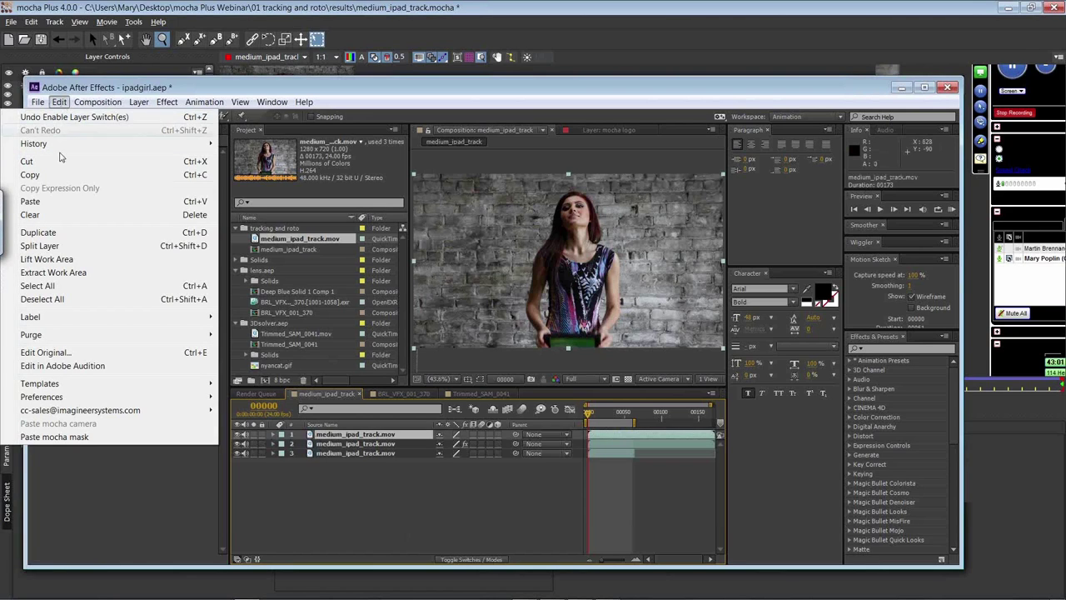
click(81, 438)
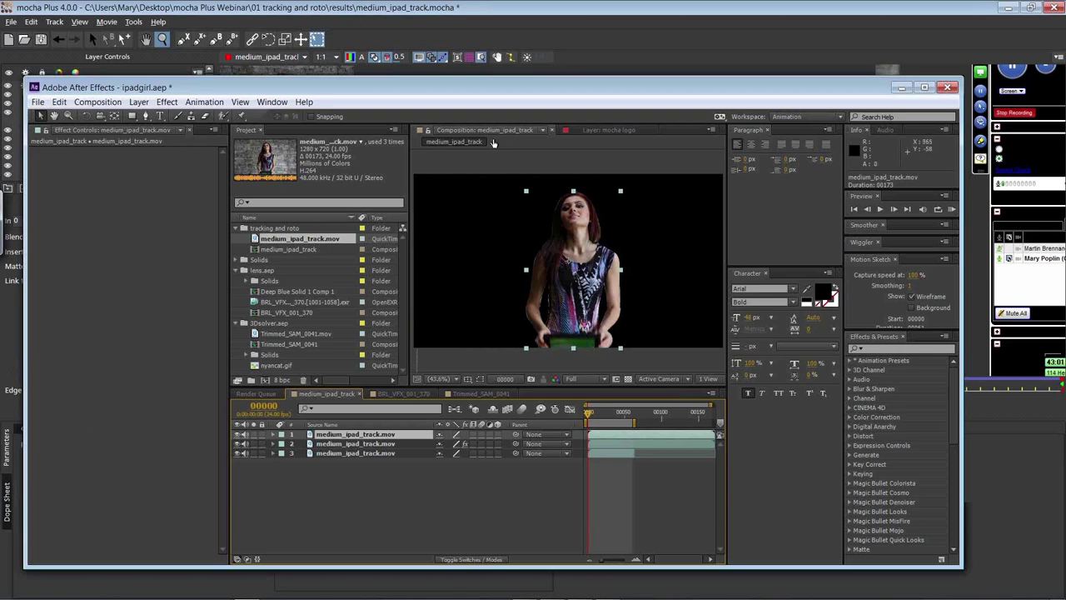
- Expand the topmost layer's masks to examine the pasted shapes, and collapse the layer again
click(274, 434)
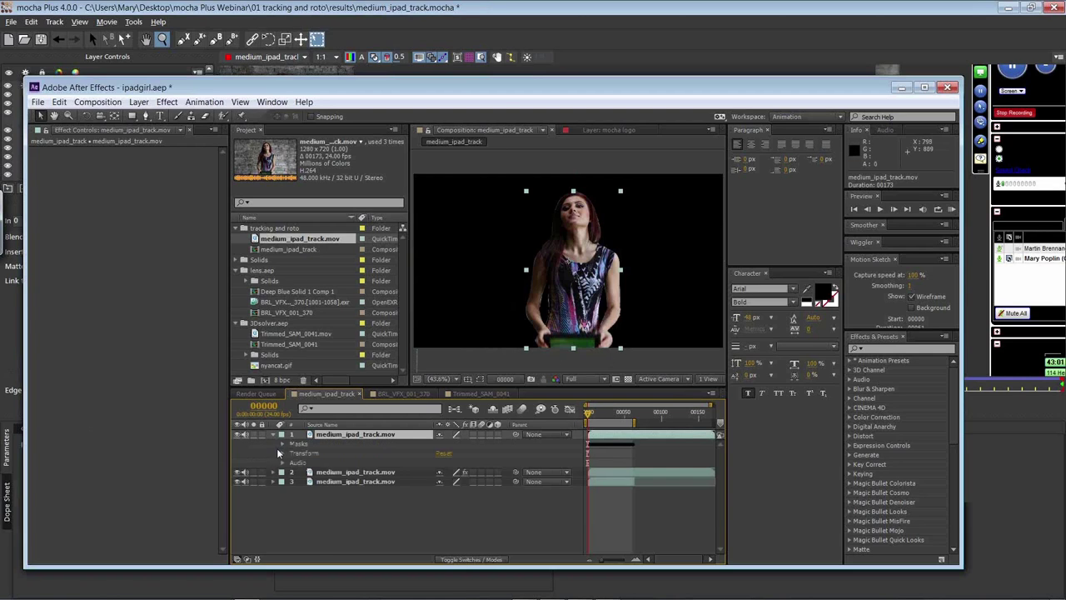
click(282, 445)
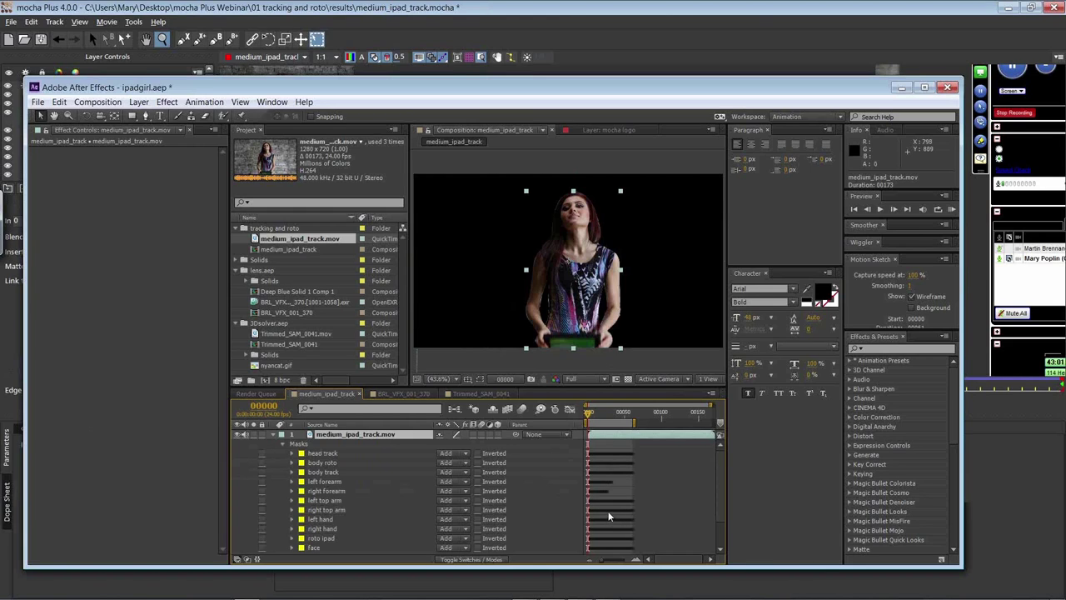
click(274, 436)
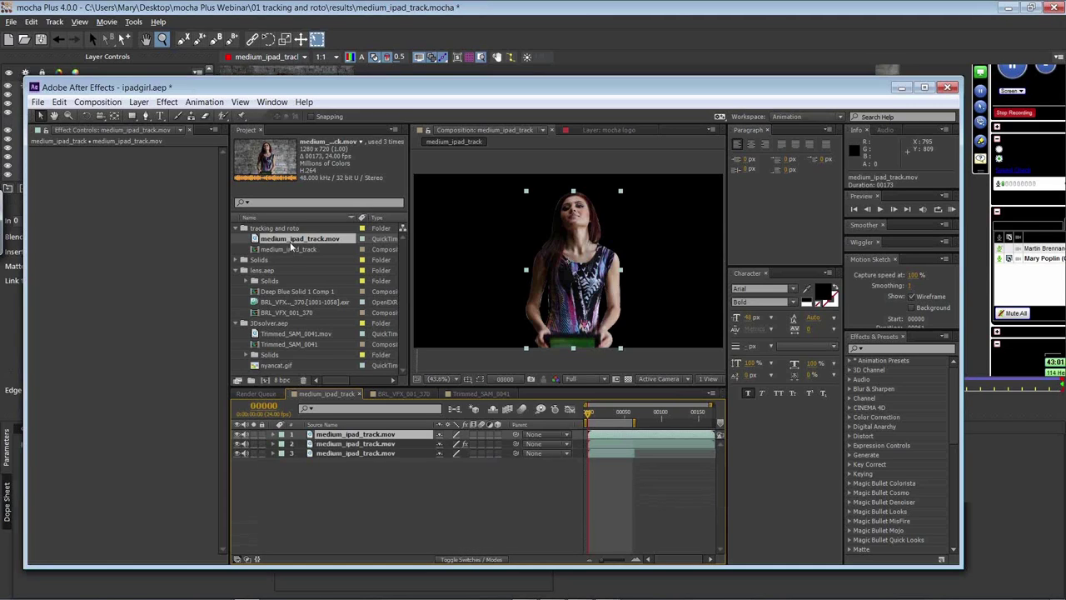
- Add another medium_ipad_track.mov layer at the top of the composition and paste the mocha shape data onto it as effects
drag(293, 242, 327, 444)
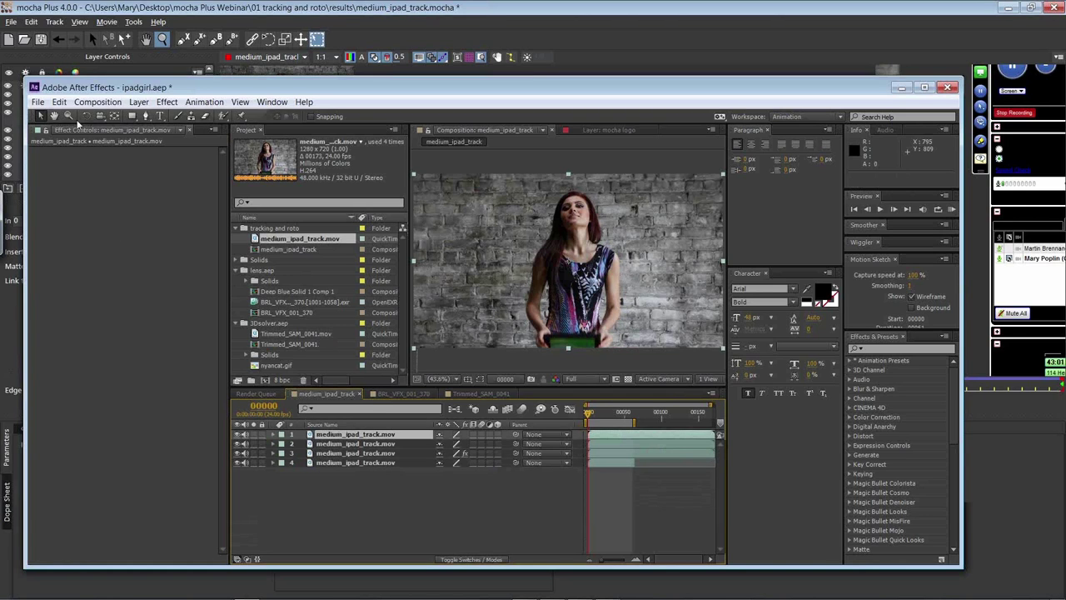
click(59, 102)
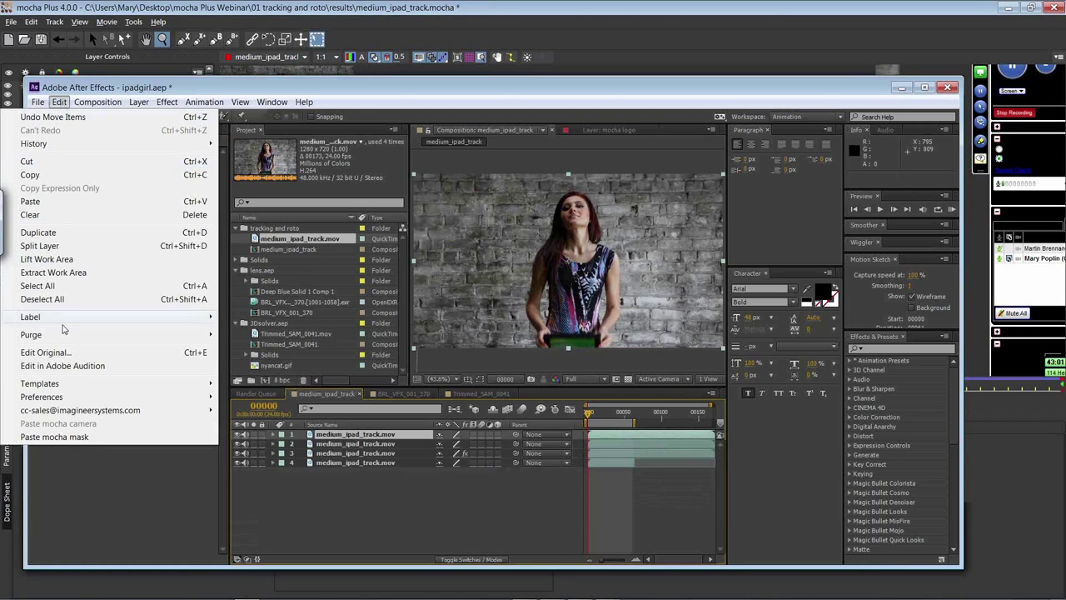
click(49, 202)
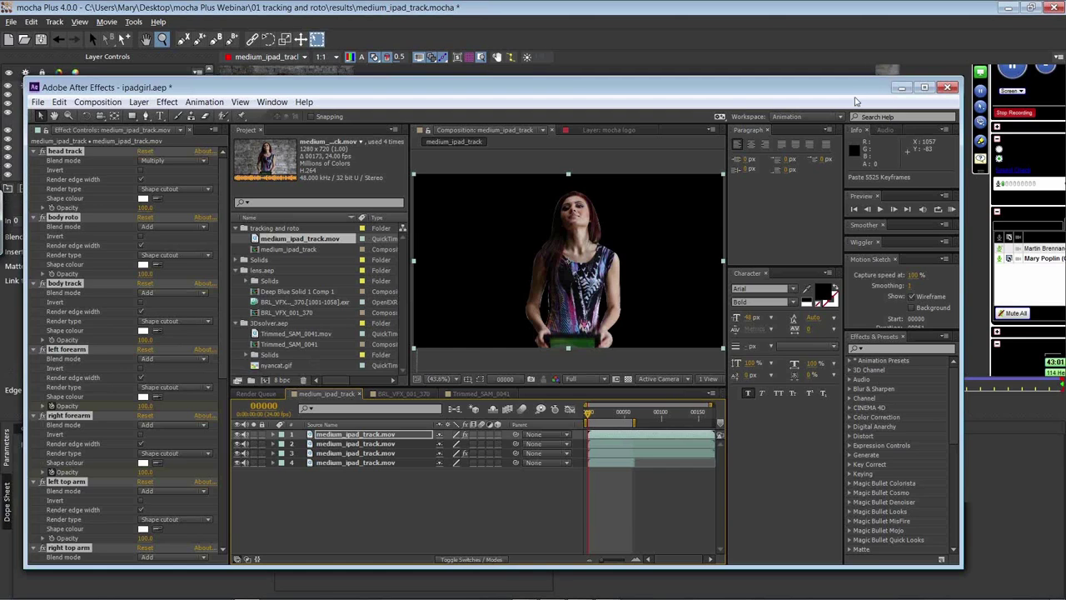
- Switch back to mocha Plus and overlay only the selected face layer's matte in a close-up of the face
click(897, 87)
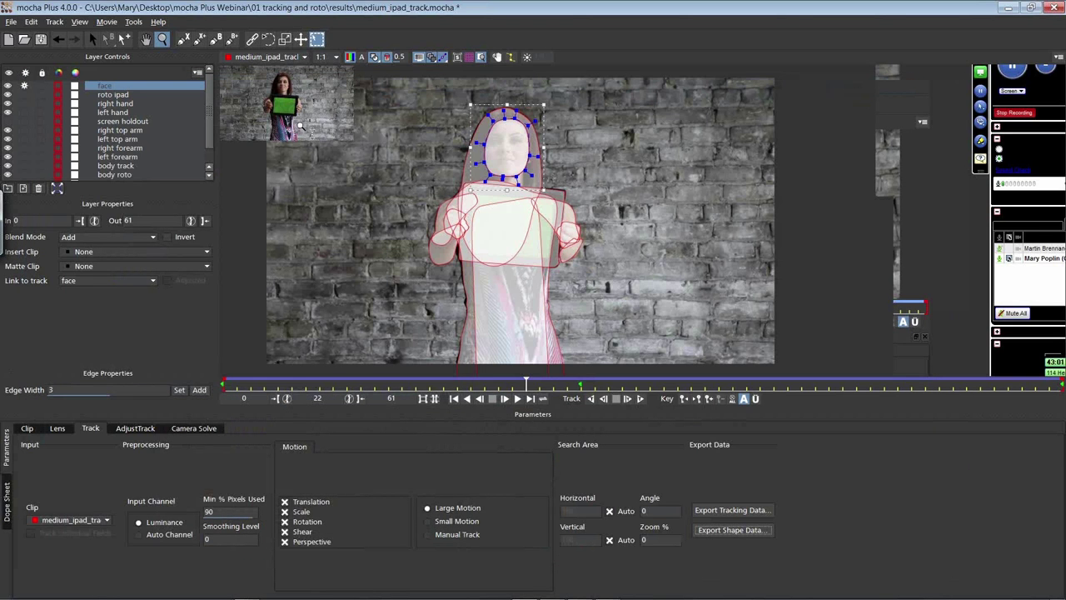
click(375, 58)
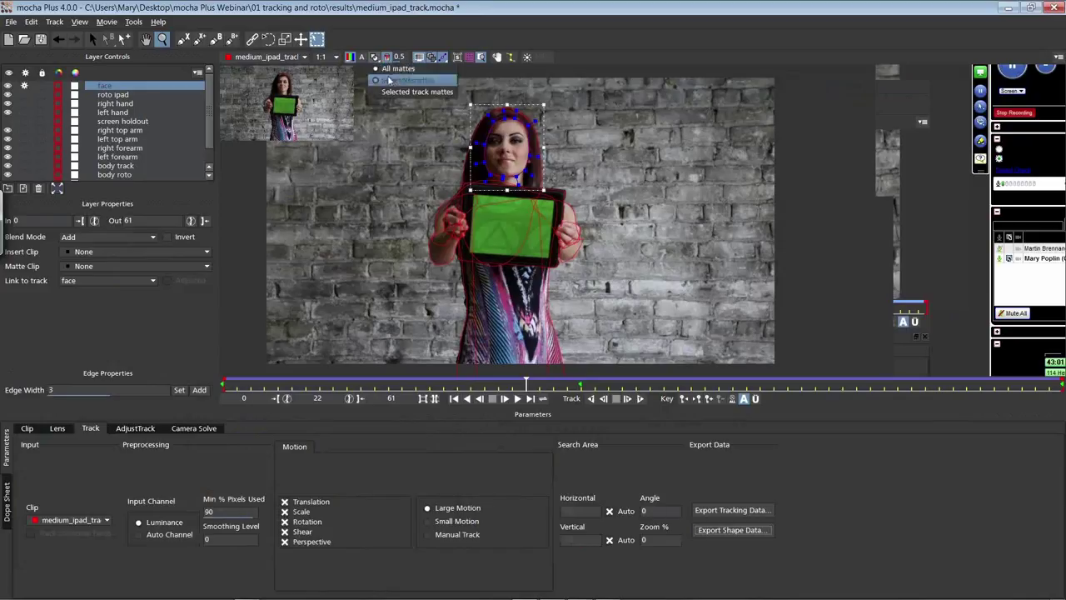
click(93, 39)
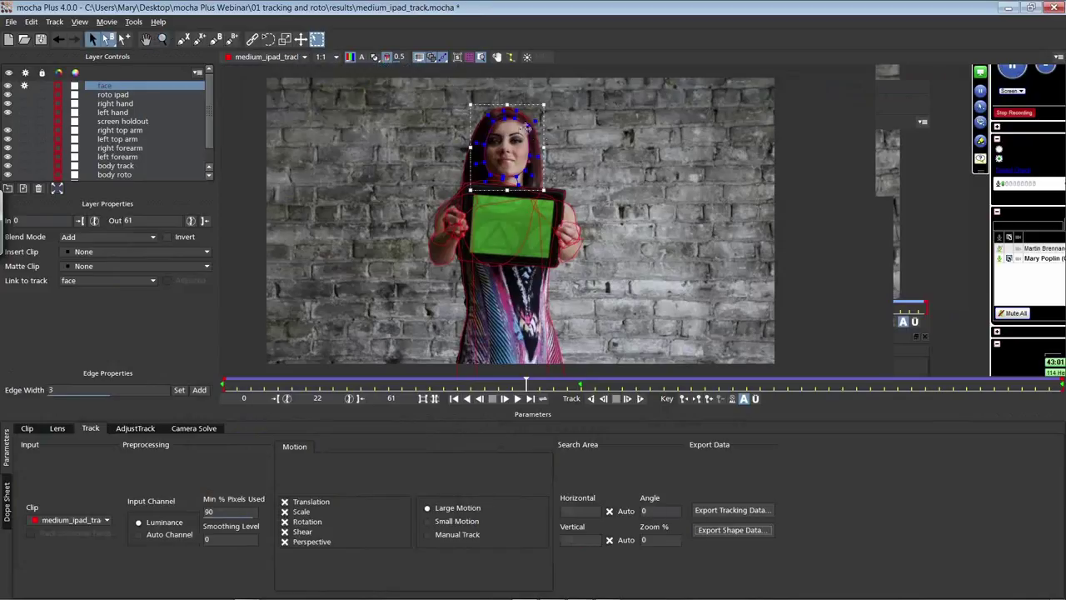
click(375, 58)
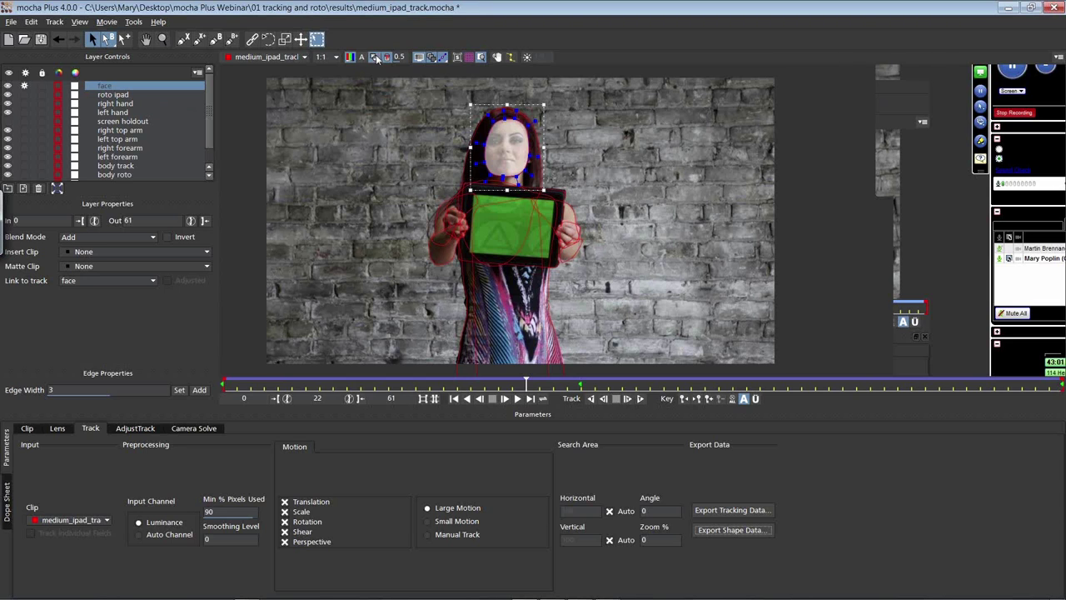
click(163, 39)
drag(534, 202, 511, 347)
key(x)
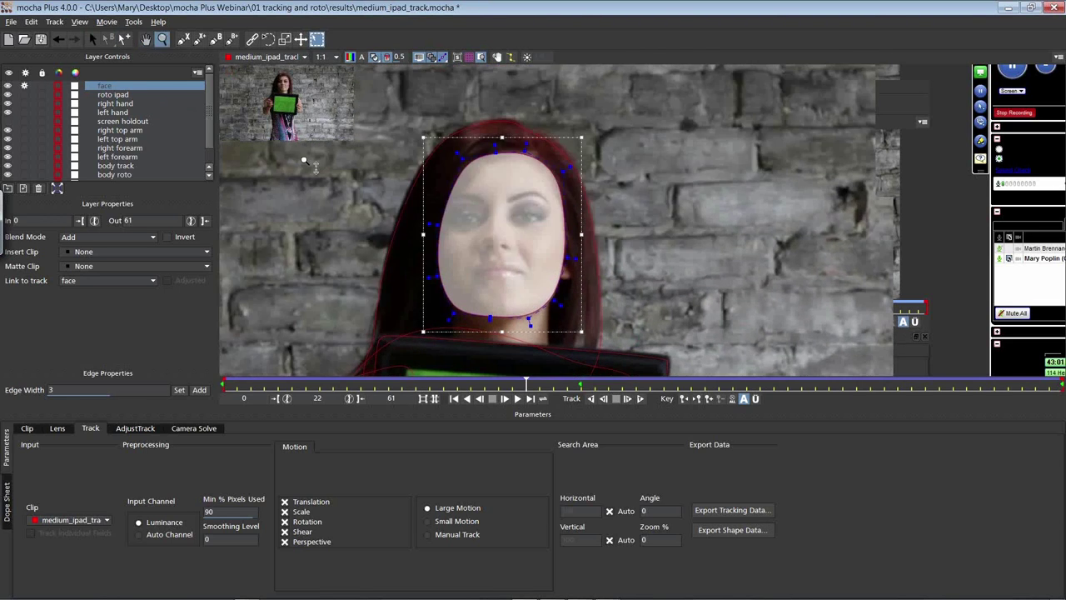
- Pull the face spline's inner points along the forehead, cheek and jaw inward with Pick Inner to feather the edge, and restore Pick Both
click(92, 39)
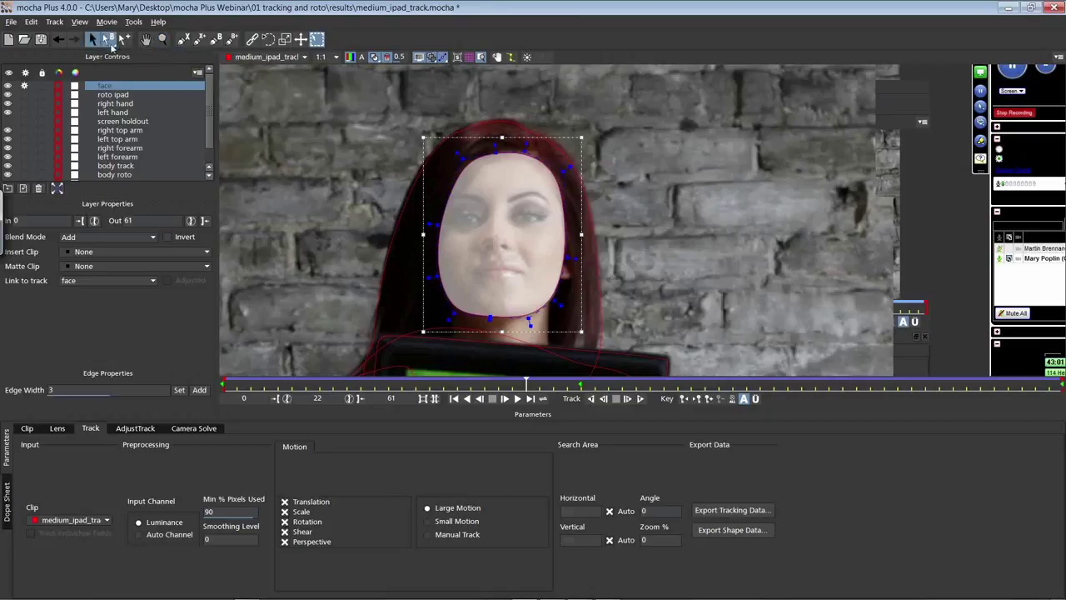
click(111, 43)
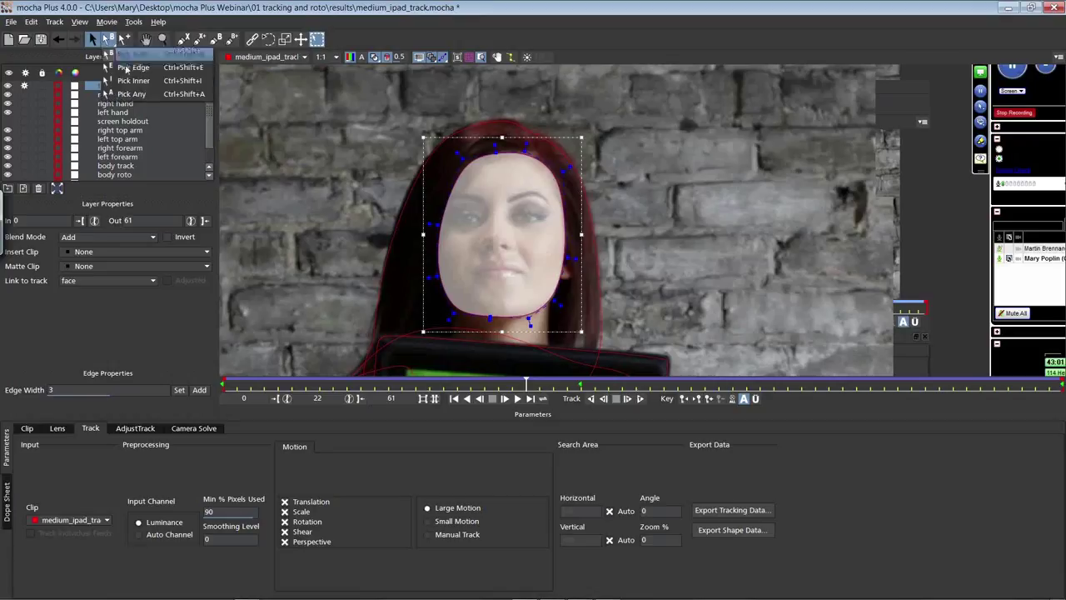
drag(136, 80, 135, 81)
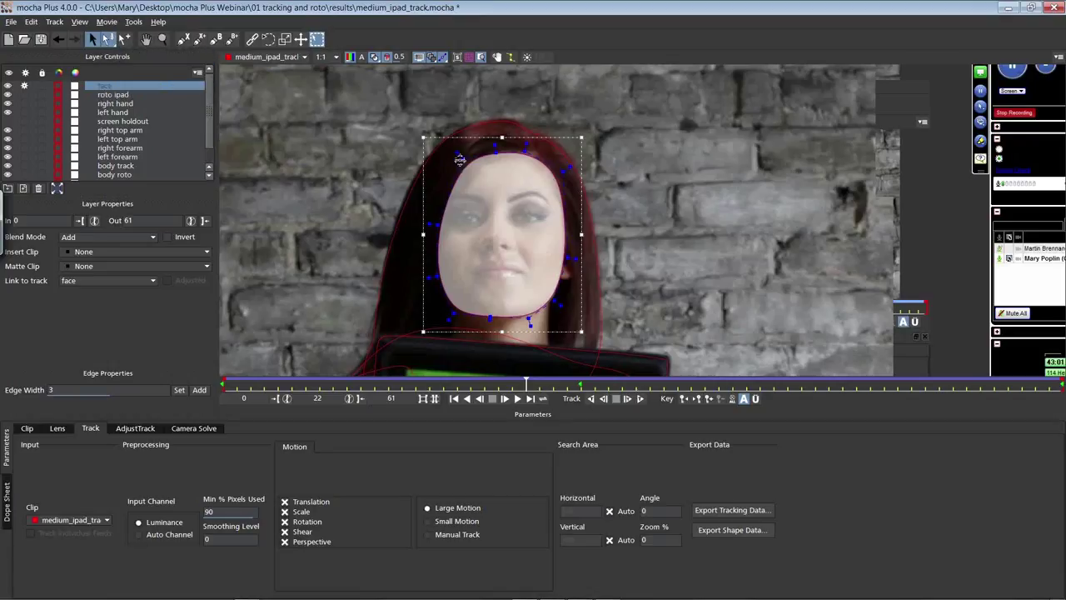
click(480, 178)
drag(479, 179, 500, 187)
drag(525, 152, 535, 209)
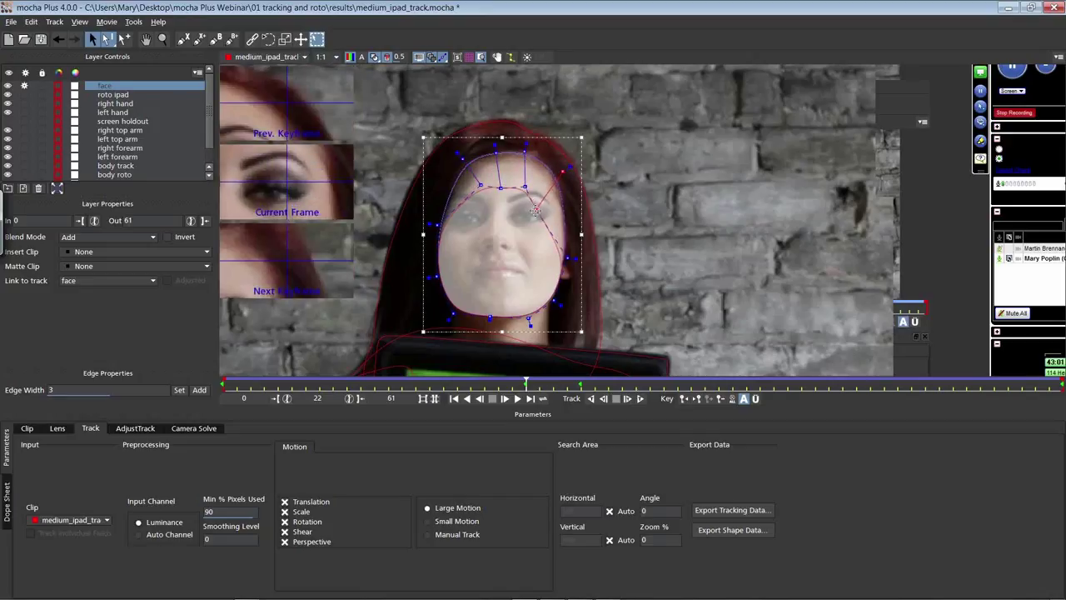
drag(567, 258, 537, 250)
drag(554, 300, 519, 298)
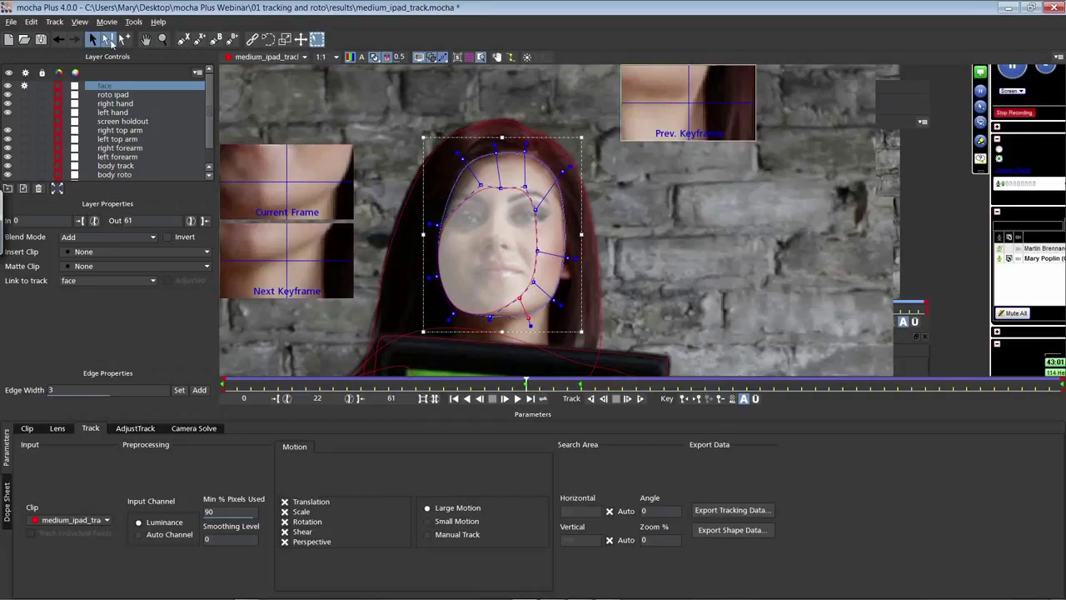
click(112, 42)
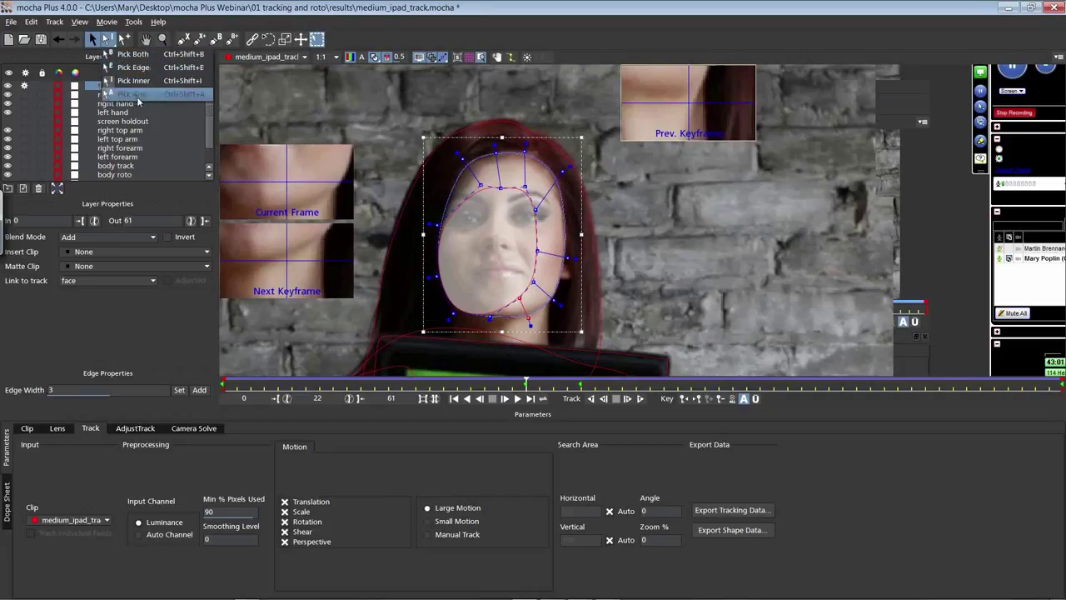
click(135, 56)
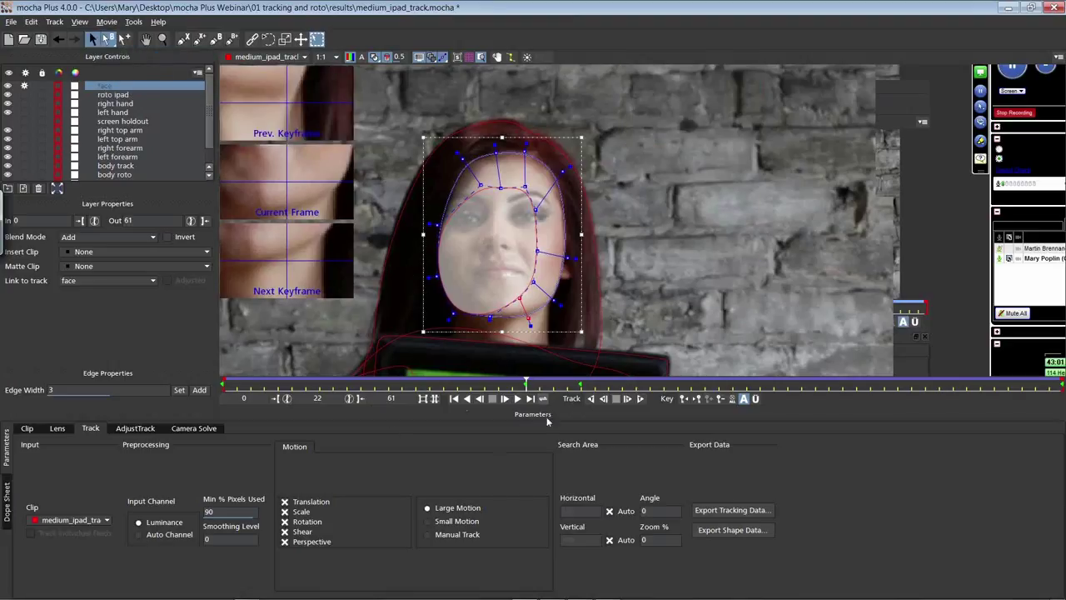
- Turn off the face layer's visibility
click(9, 86)
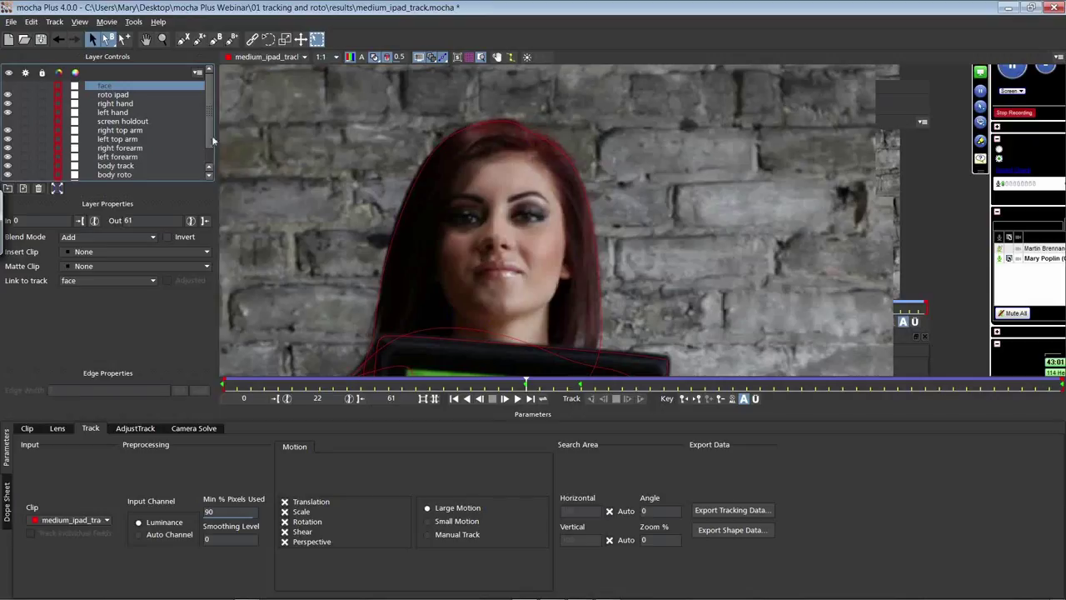
click(161, 39)
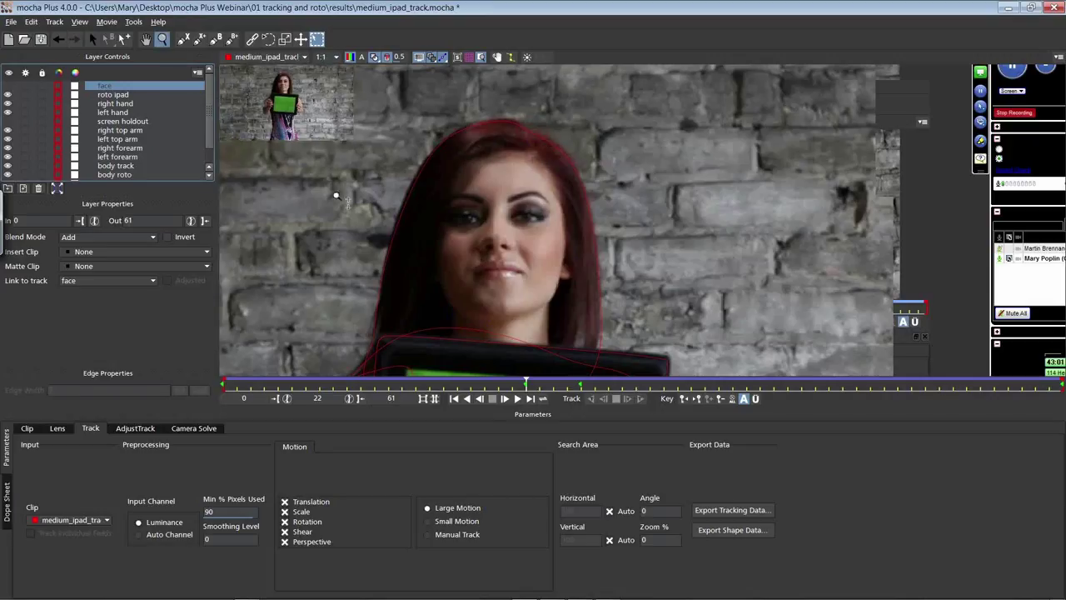
drag(556, 174, 562, 272)
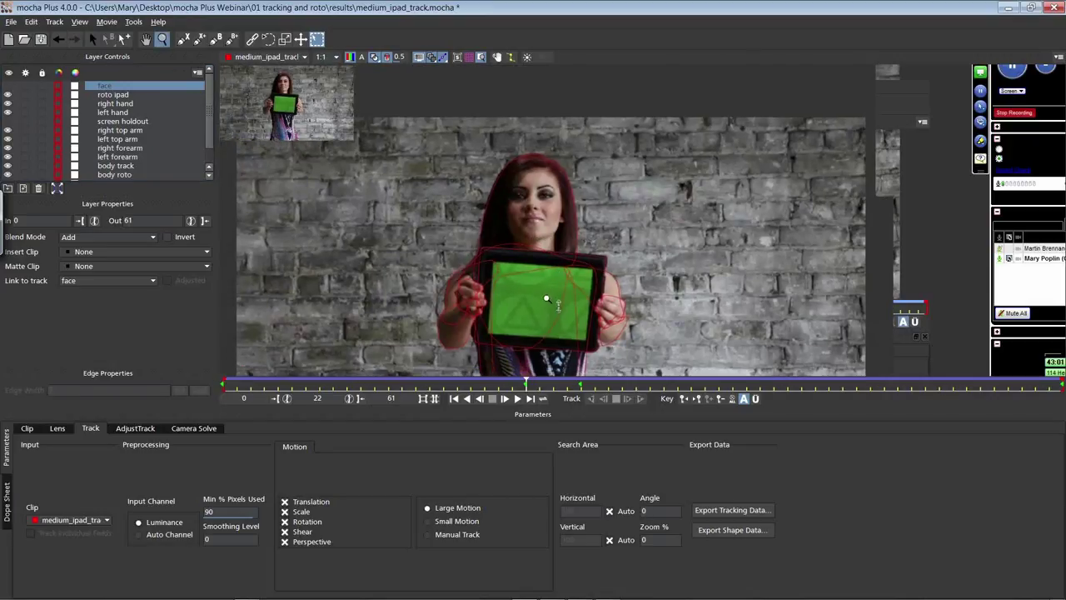
key(x)
drag(542, 314, 543, 225)
key(z)
drag(547, 186, 542, 237)
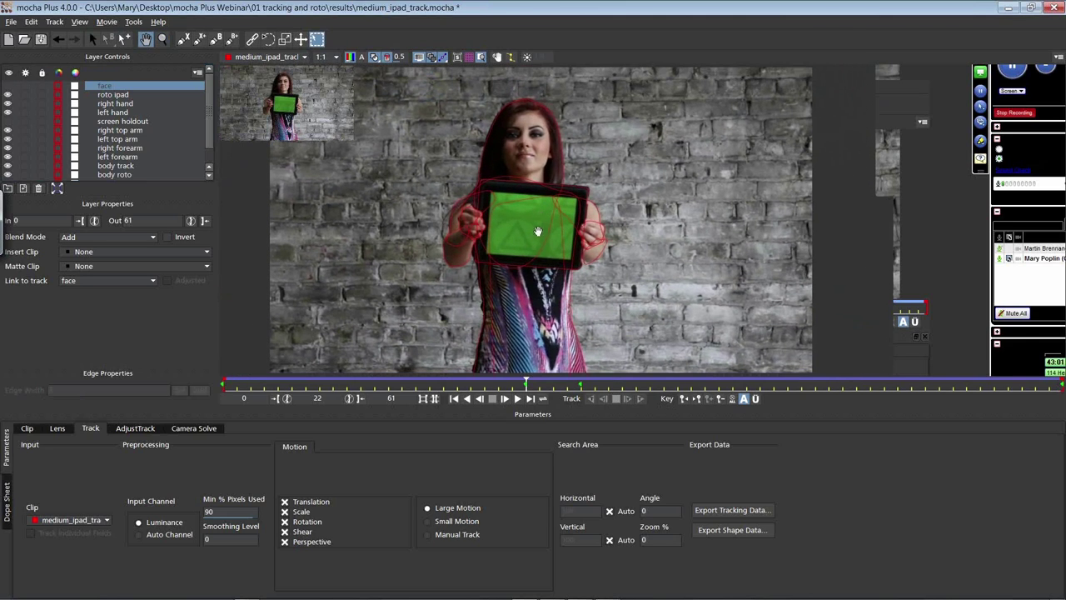
- Export the shape data of all visible layers to the clipboard in the Adobe Premiere shape data format
click(724, 529)
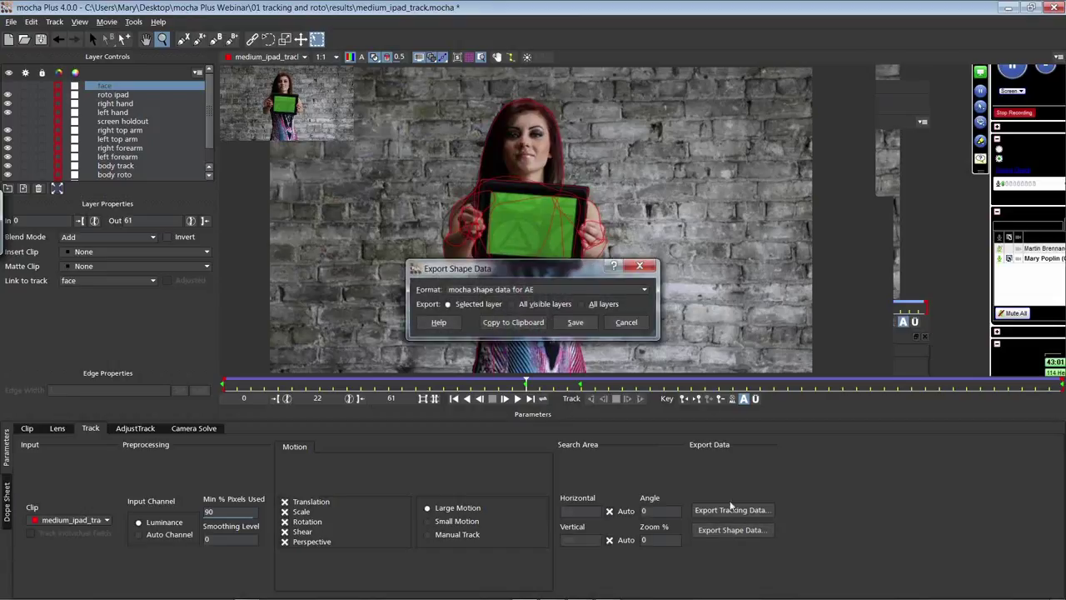
click(510, 291)
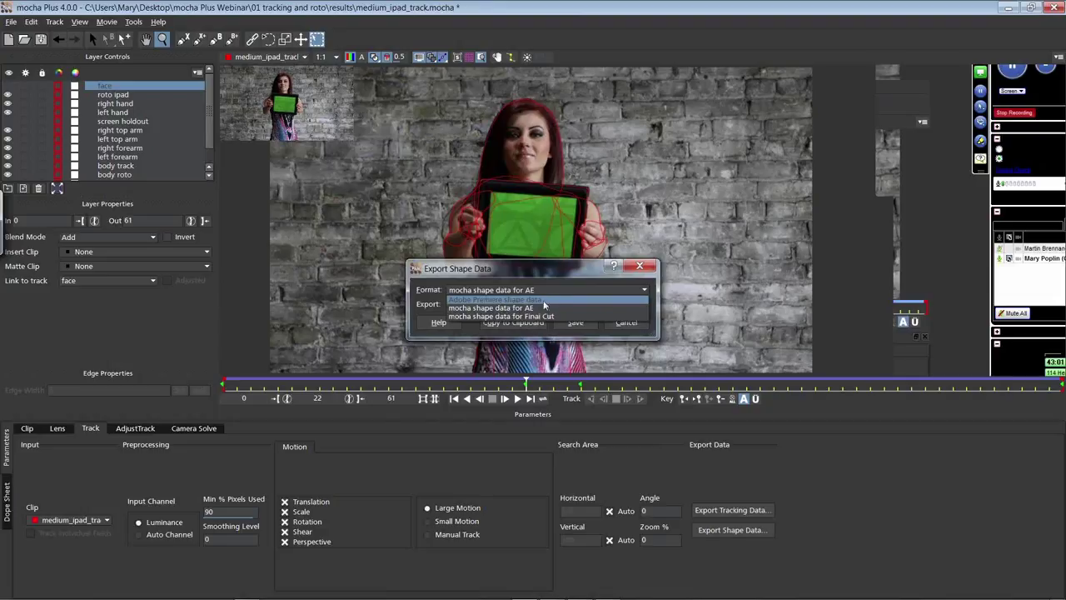
click(549, 298)
click(546, 291)
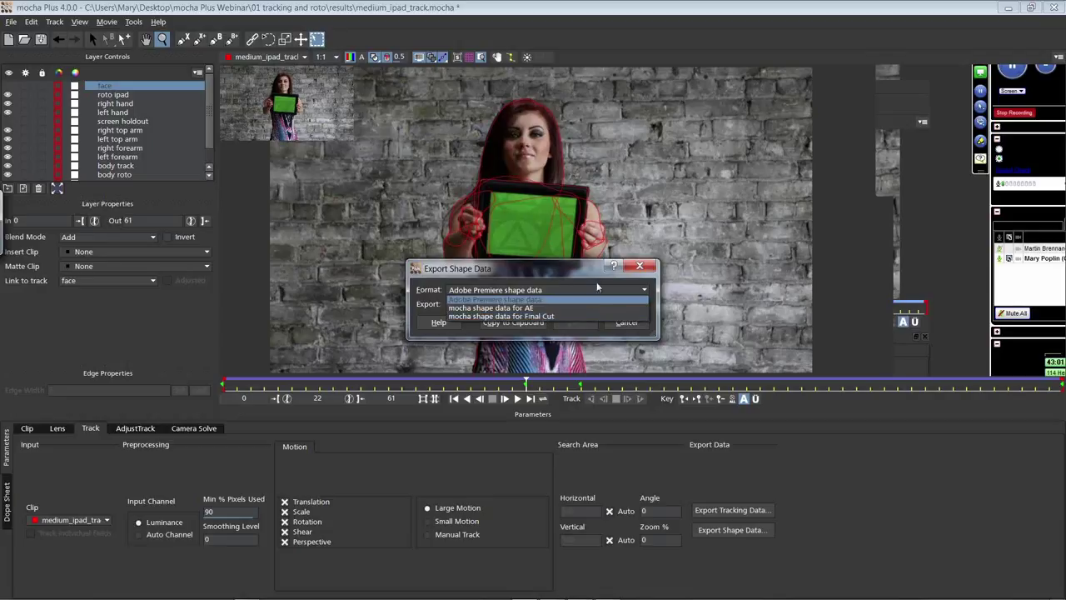
click(524, 298)
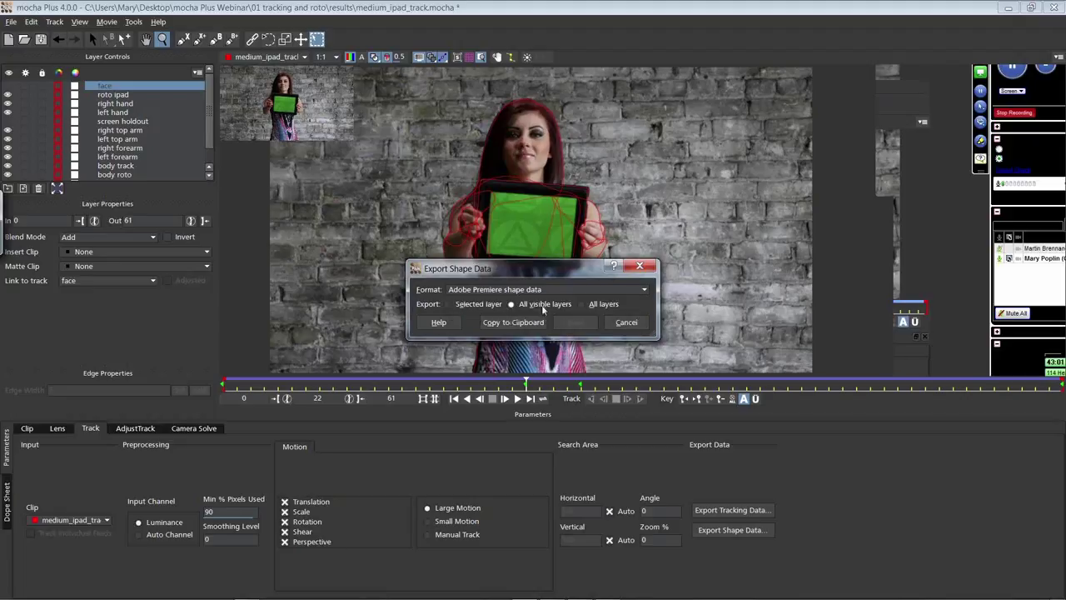
click(516, 324)
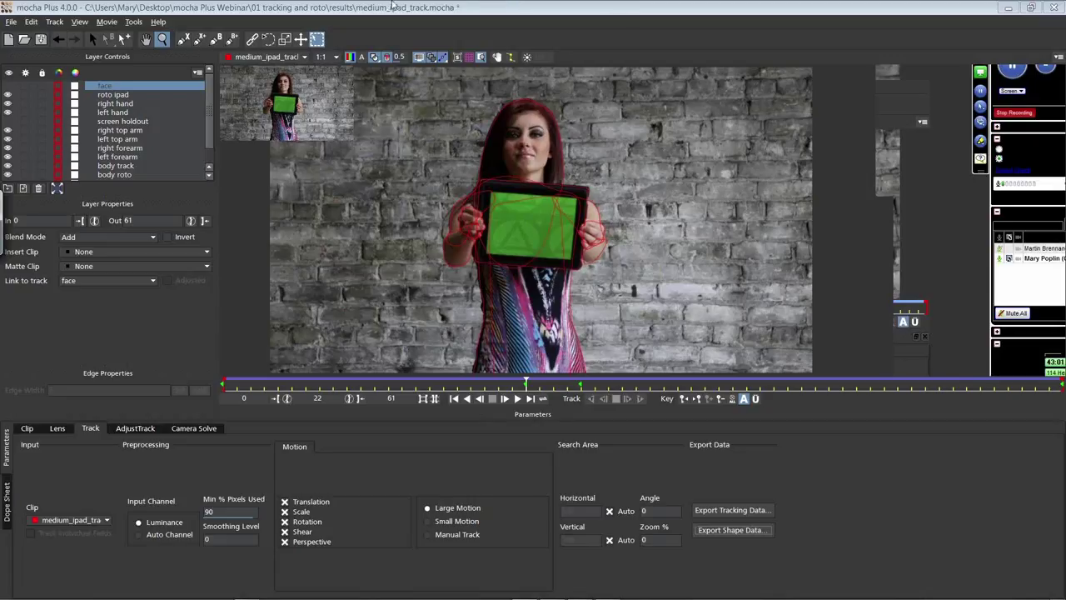
- Switch to Adobe Premiere Pro, maximize it and place medium_ipad_track.mov on track V2 at the start of Sequence 01
key(super)
click(551, 589)
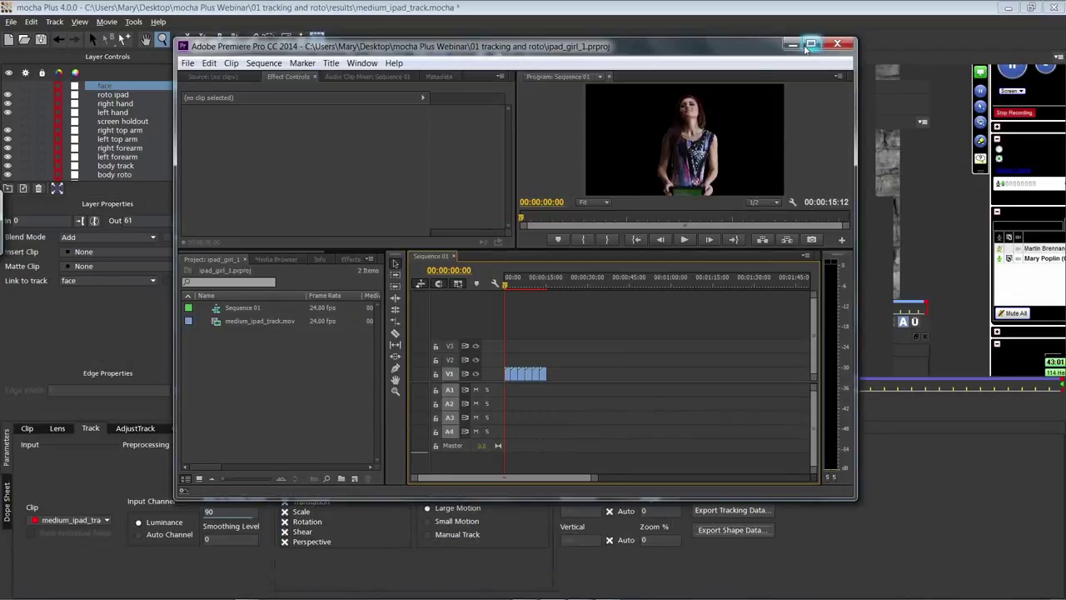
click(810, 43)
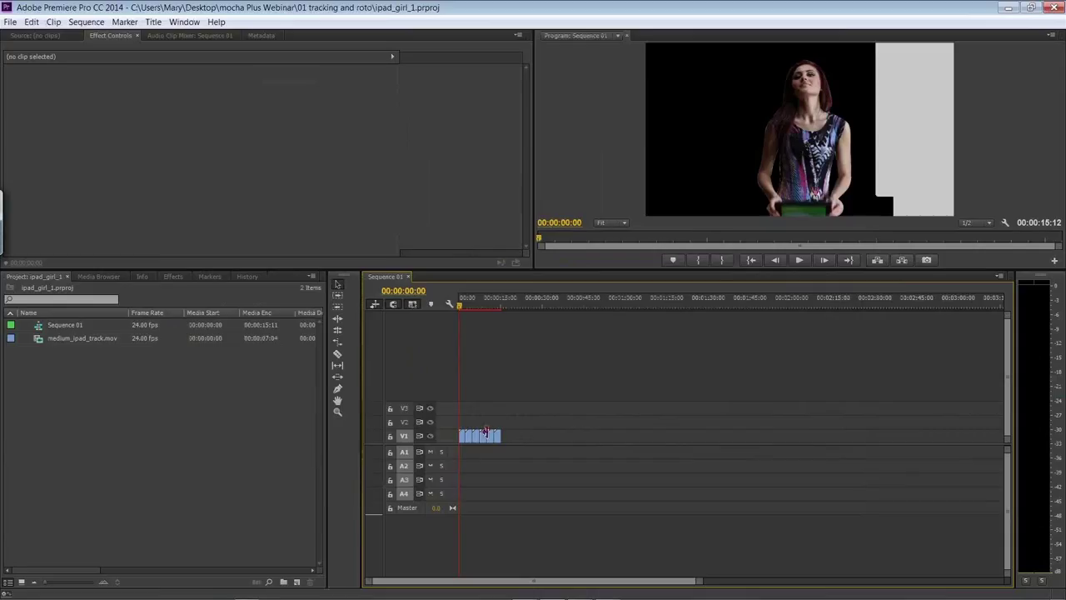
click(69, 338)
drag(98, 361, 450, 431)
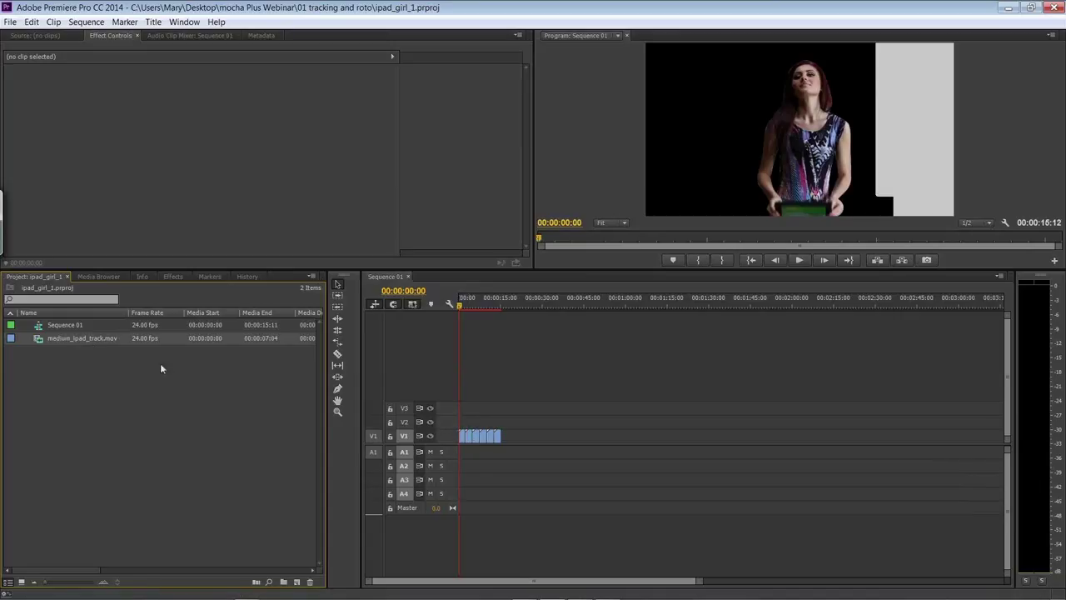
drag(104, 367, 467, 425)
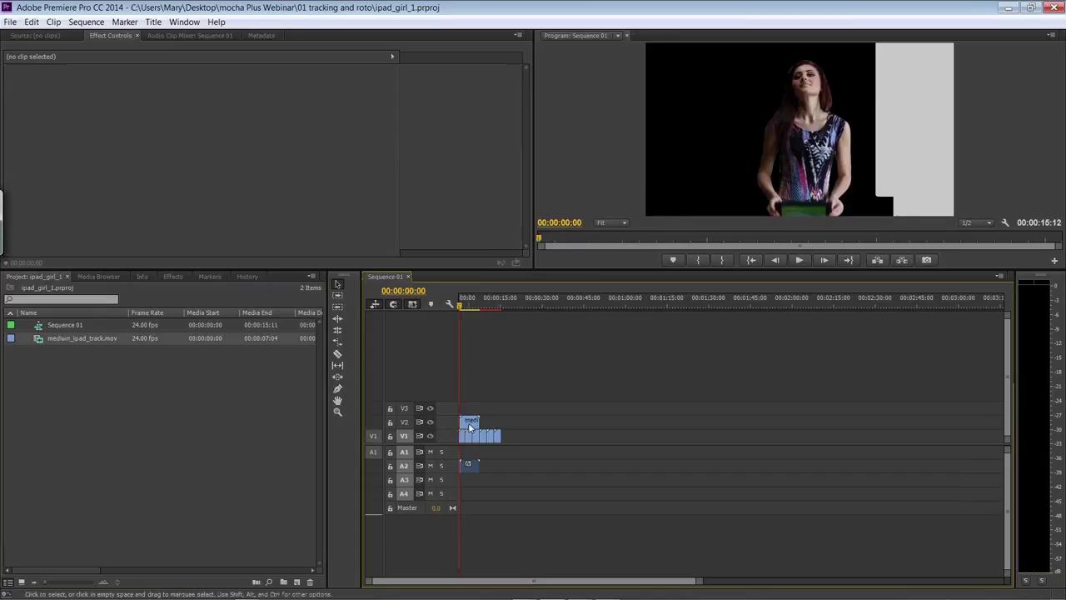
- Paste the copied mocha shapes onto the Opacity effect of the medium_ipad_track.mov clip on V2
double_click(468, 422)
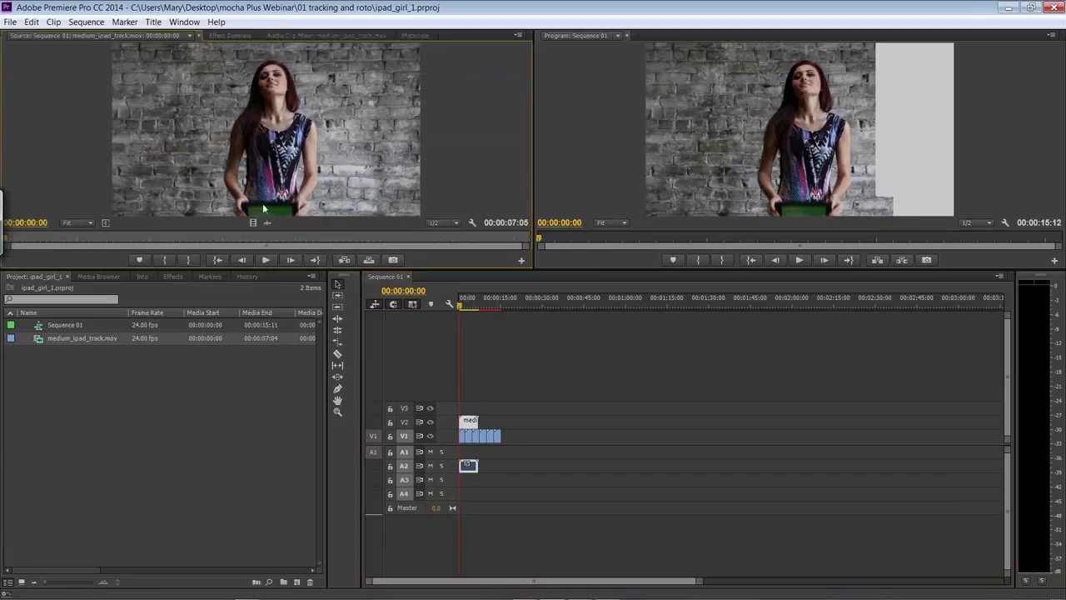
click(230, 35)
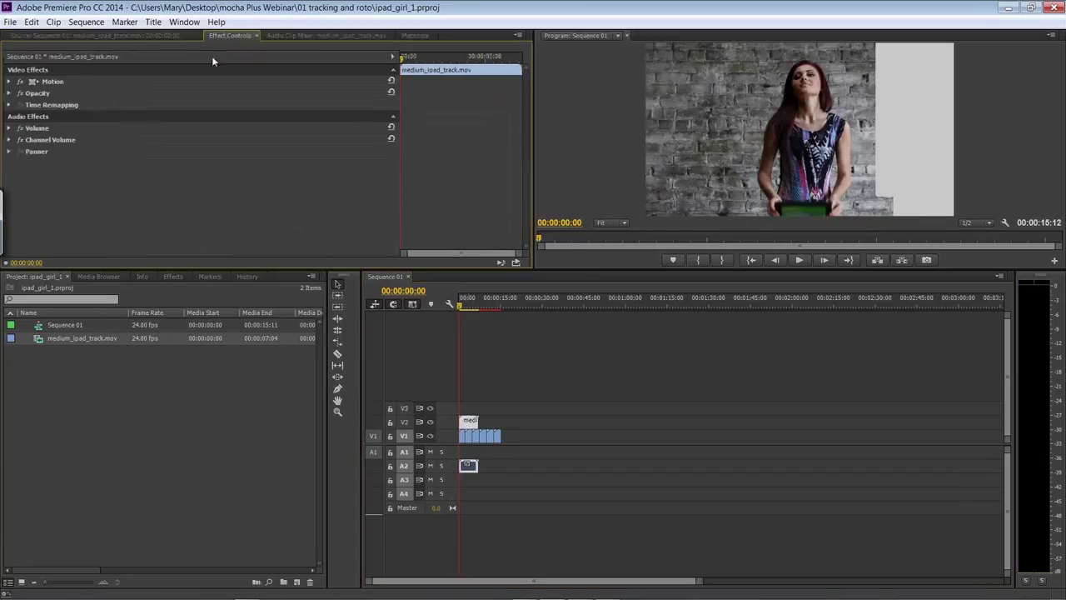
click(10, 94)
click(45, 90)
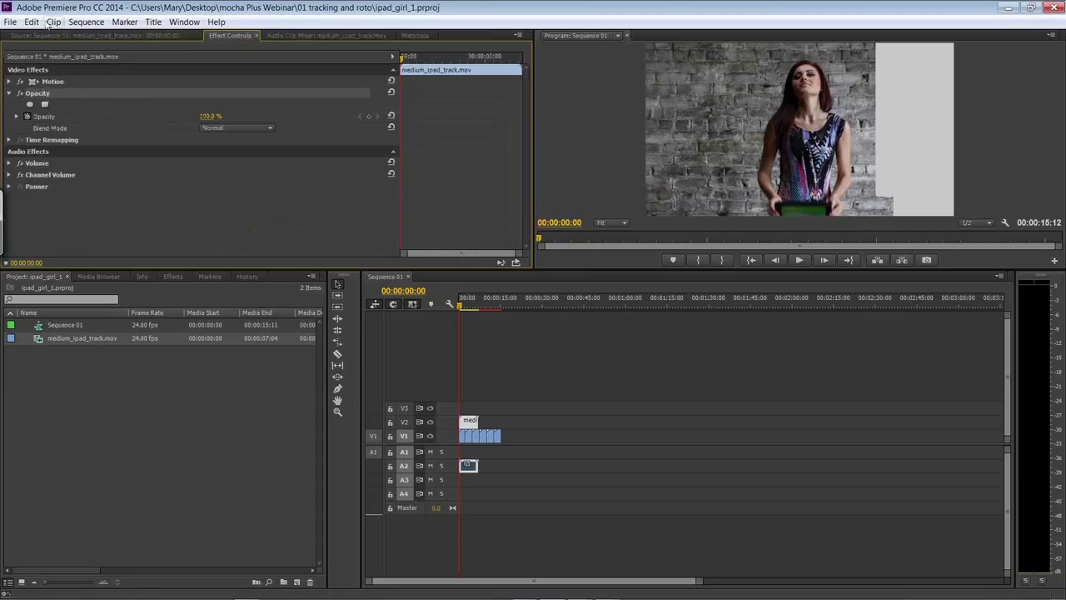
click(31, 23)
click(33, 95)
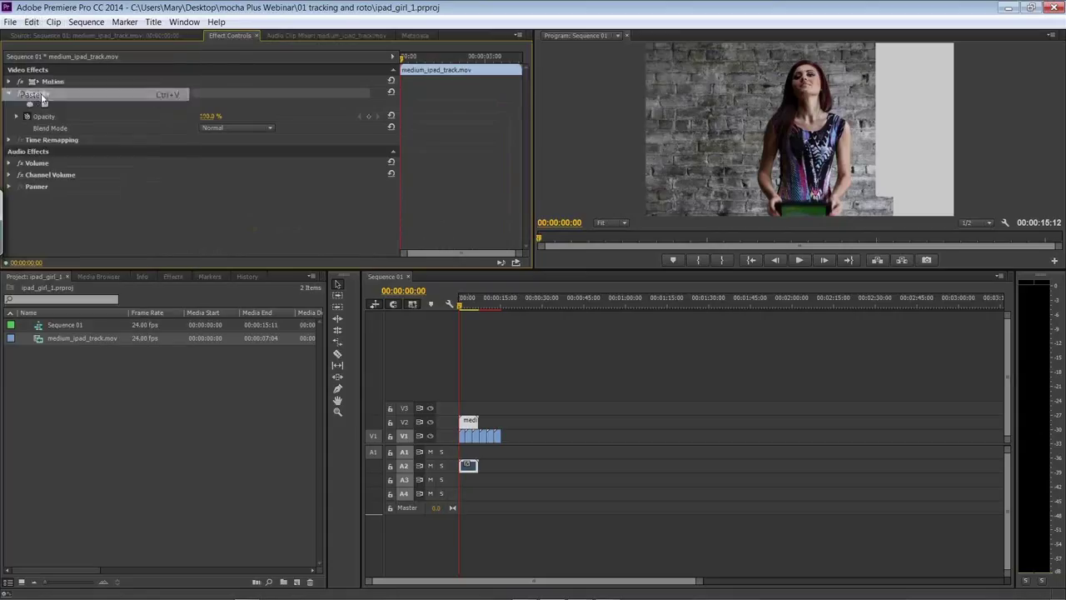
- Examine the pasted head track and body roto masks in the clip's Opacity effect
click(105, 115)
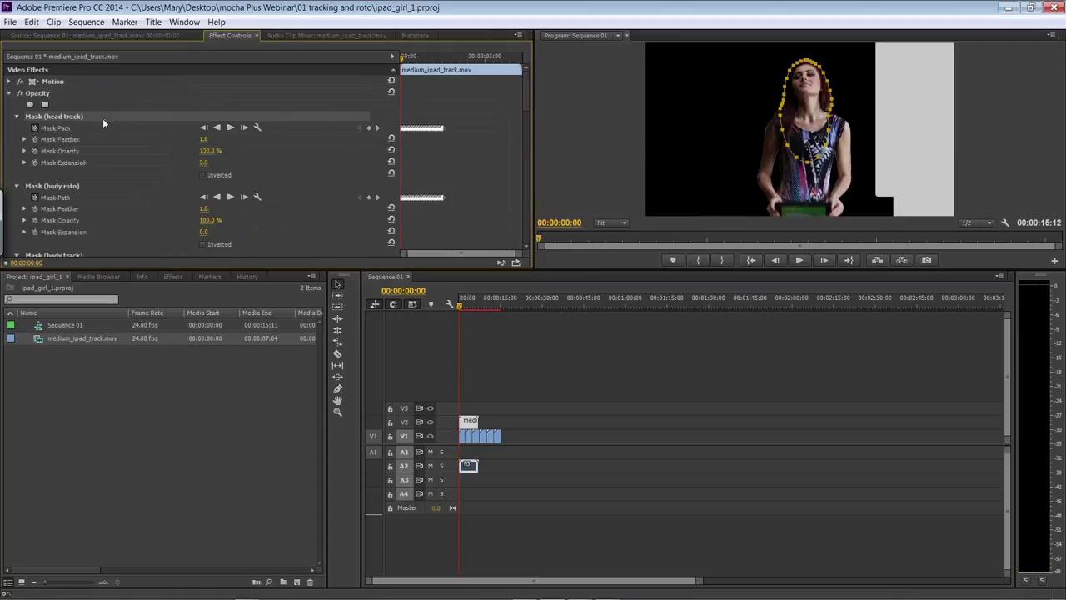
click(68, 185)
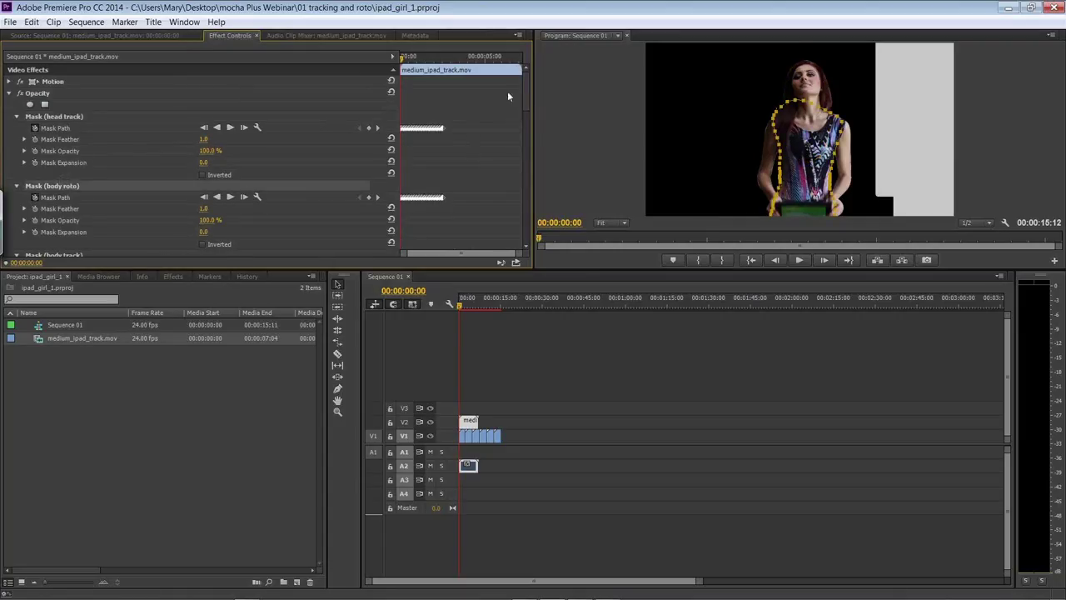
mouse_move(523, 95)
mouse_down()
mouse_move(523, 165)
mouse_move(527, 75)
mouse_up()
- Switch back to mocha Plus and hide every layer except screen track, leaving only that layer selected
click(553, 591)
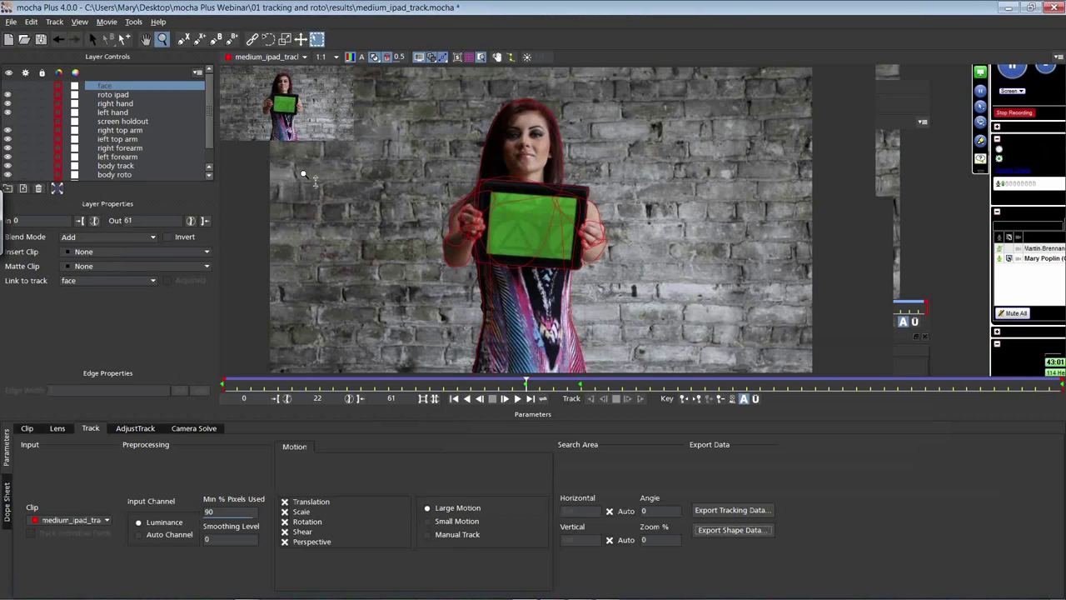
drag(211, 116, 211, 154)
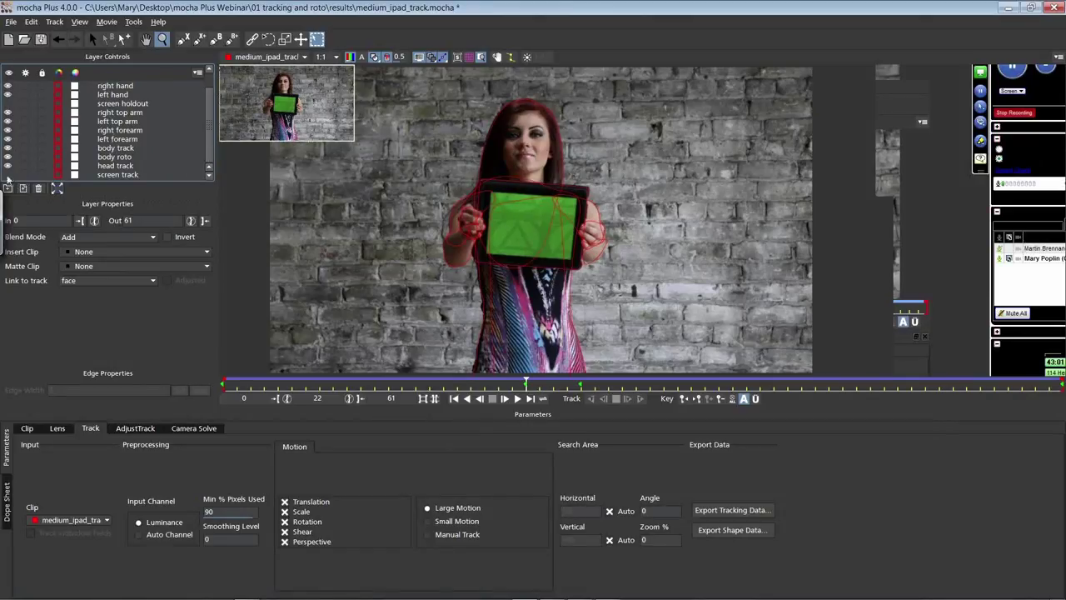
click(146, 176)
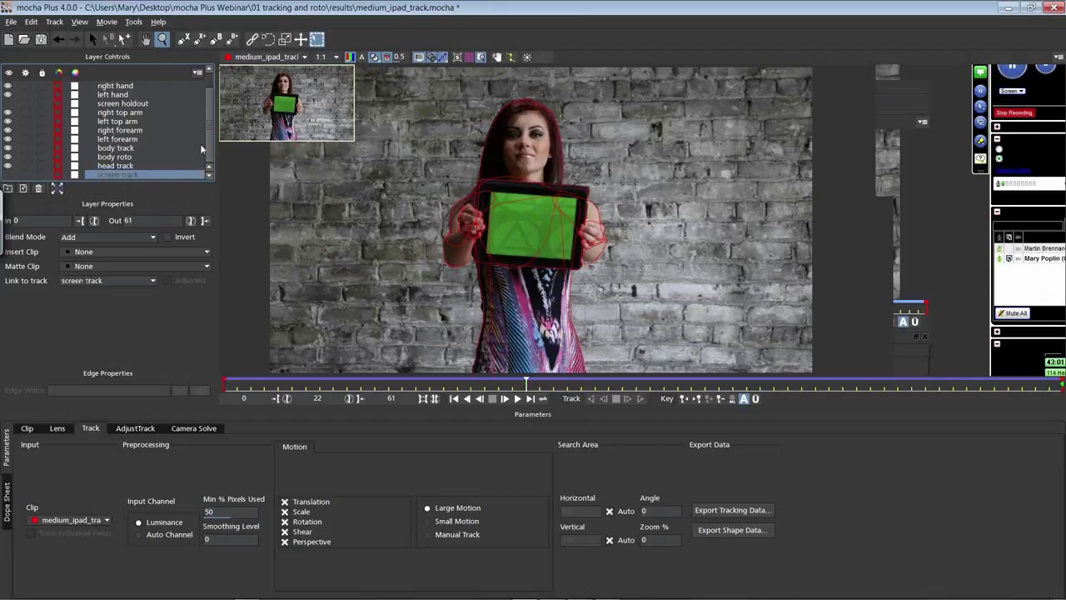
drag(208, 150, 210, 106)
shift+click(106, 86)
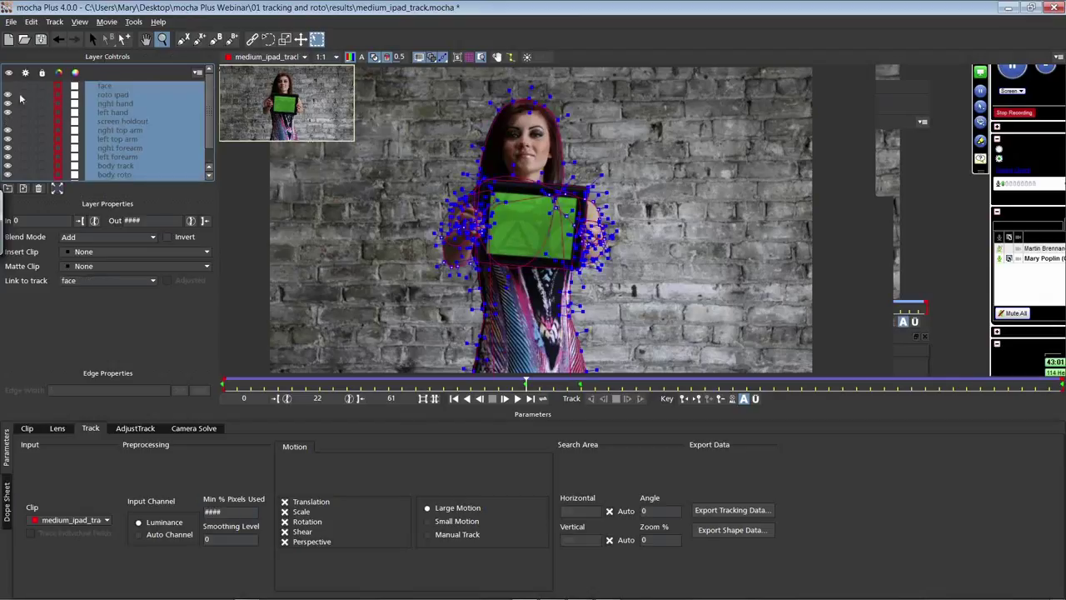
drag(209, 117, 215, 160)
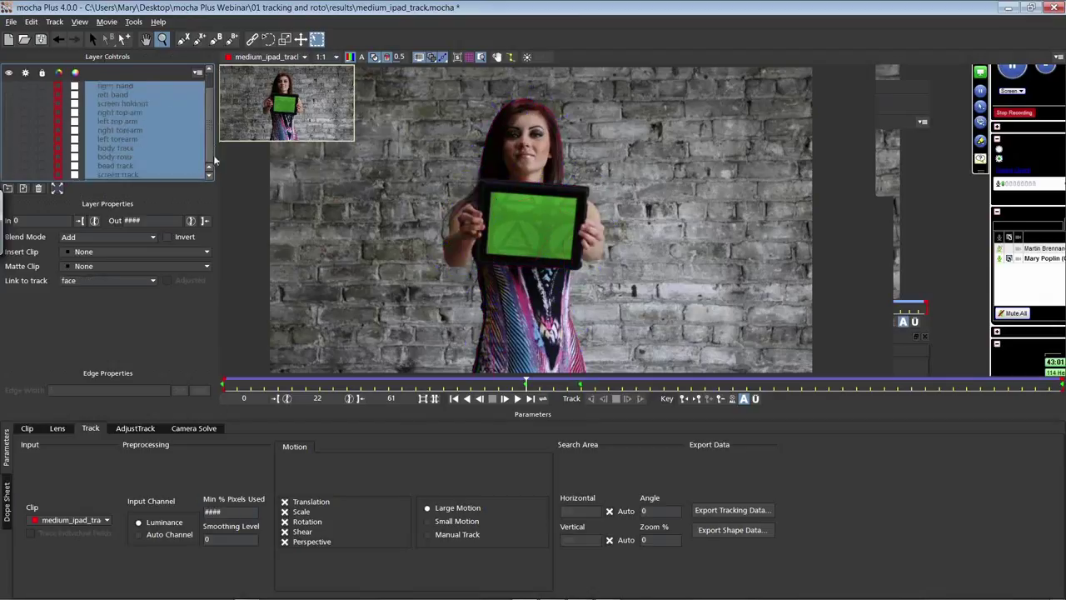
click(8, 173)
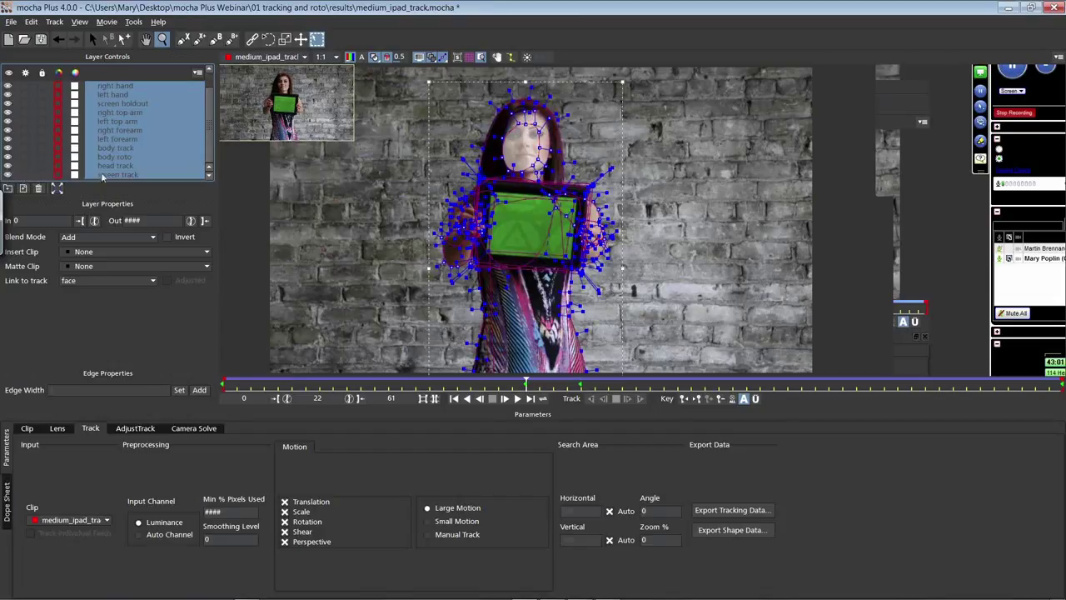
click(9, 174)
click(66, 175)
click(8, 174)
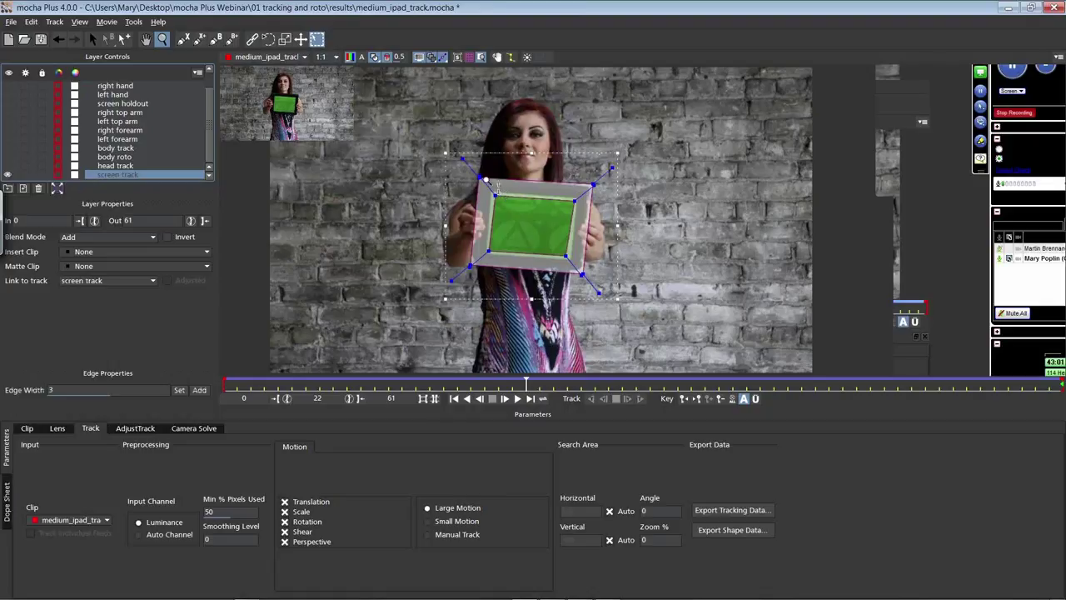
- Show the planar surface of the screen track layer and turn off the matte overlay in a close-up of the iPad
click(457, 58)
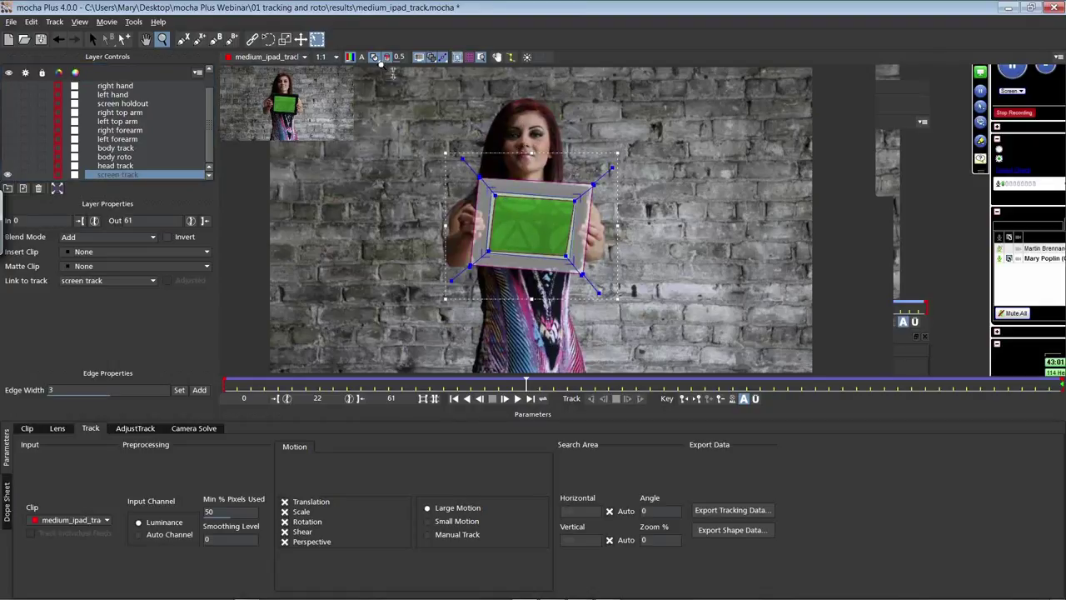
click(374, 56)
drag(530, 223, 568, 219)
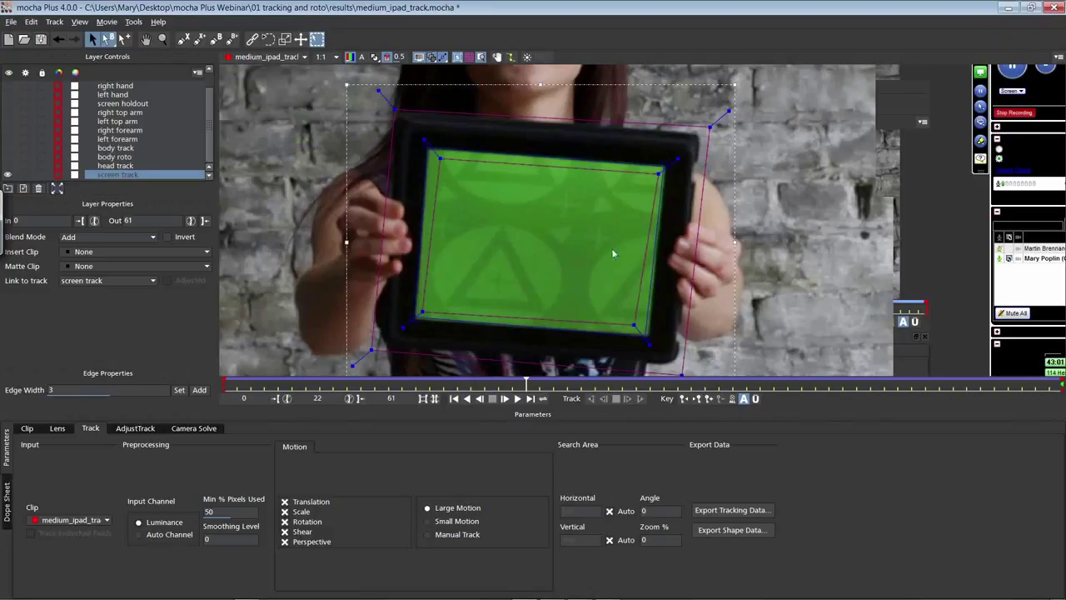
- Copy the screen track layer's tracking data to the clipboard in After Effects Corner Pin [supports motion blur] format
drag(651, 329, 649, 336)
click(732, 510)
click(494, 290)
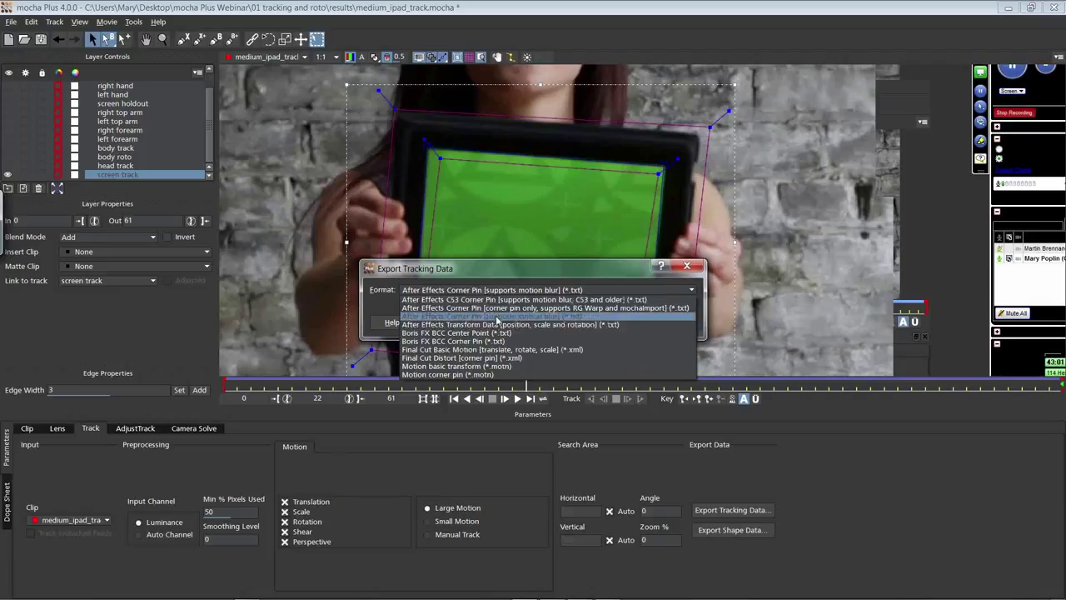
click(497, 318)
click(550, 324)
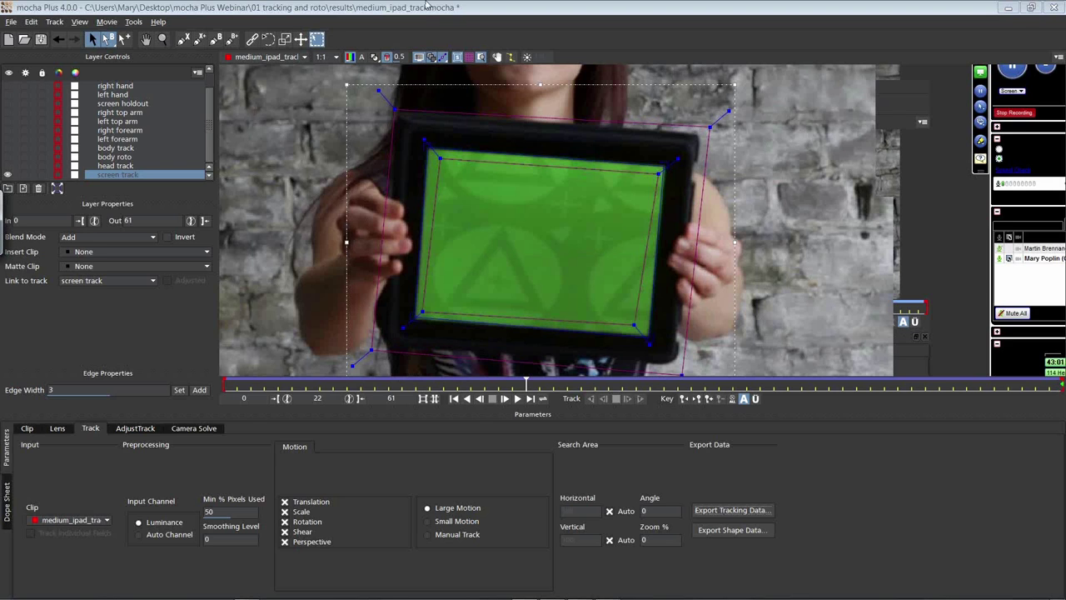
- Switch to After Effects, add medium_ipad_track.mov as the top layer of the medium_ipad_track composition and paste the corner pin keyframes onto it
key(super)
click(248, 592)
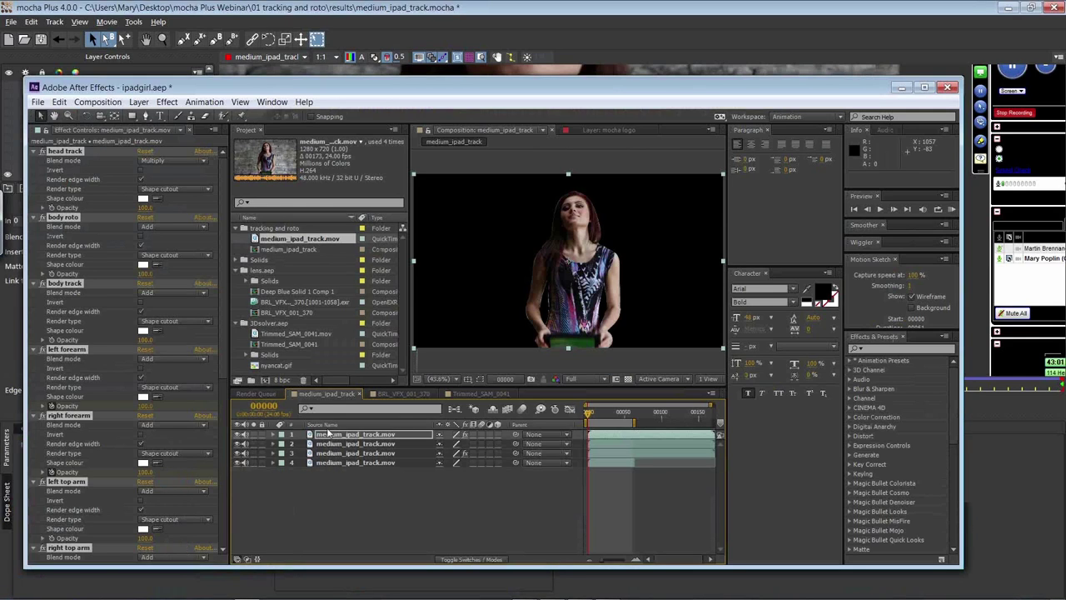
drag(286, 238, 331, 435)
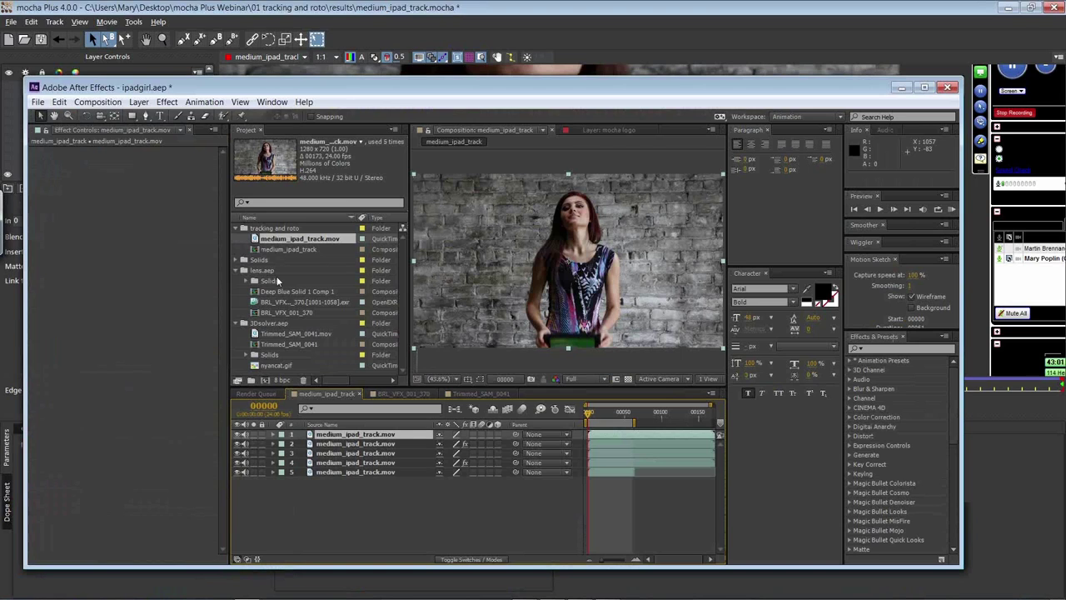
click(61, 103)
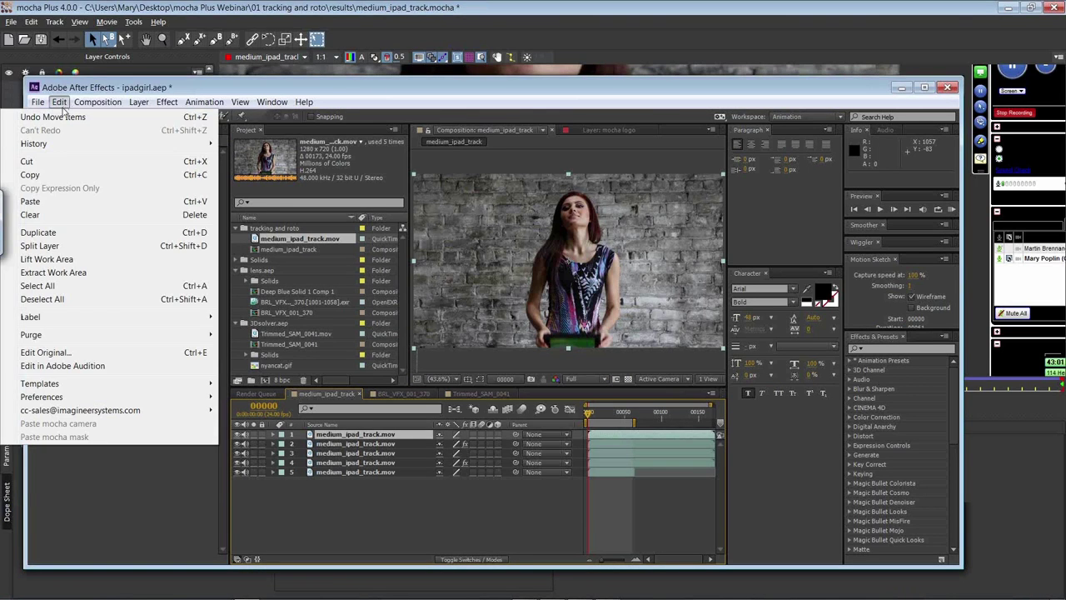
click(37, 204)
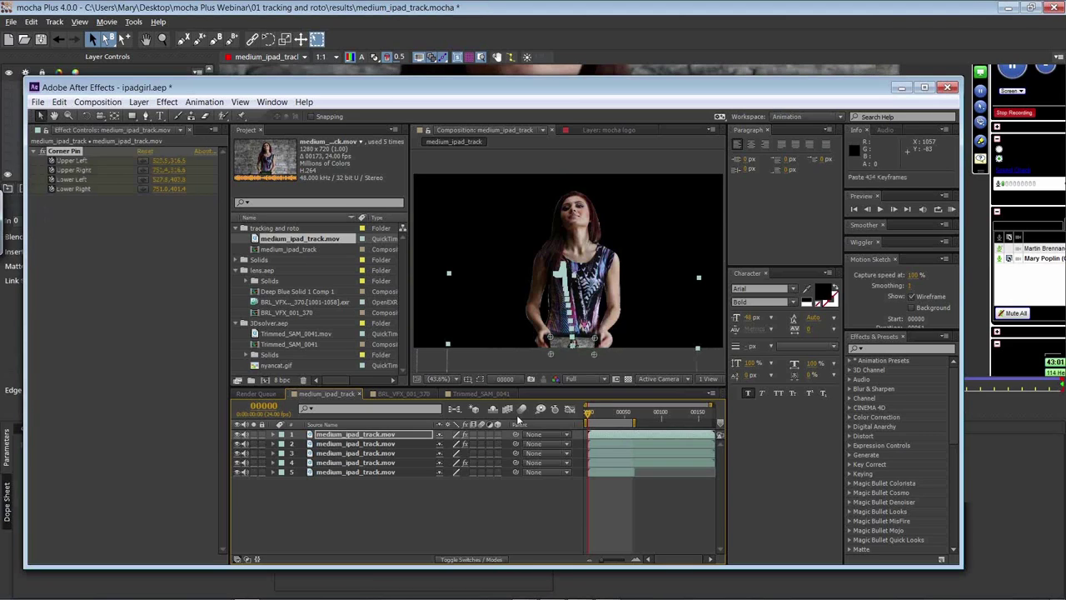
- Set the composition's preview resolution to Quarter and scrub the timeline to check how the corner-pinned insert follows the iPad screen
drag(588, 413, 617, 420)
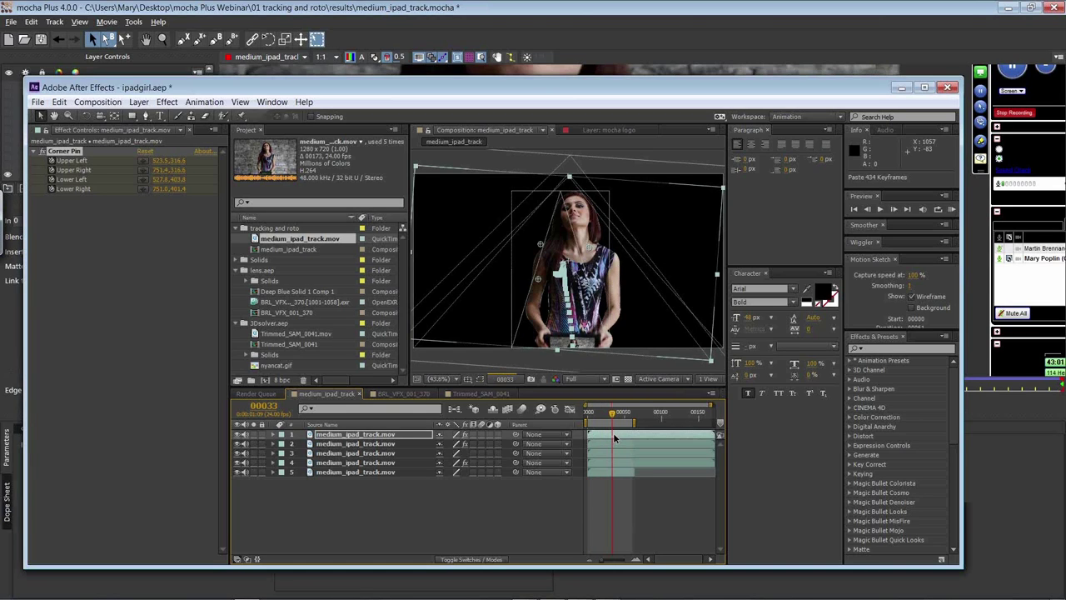
click(604, 417)
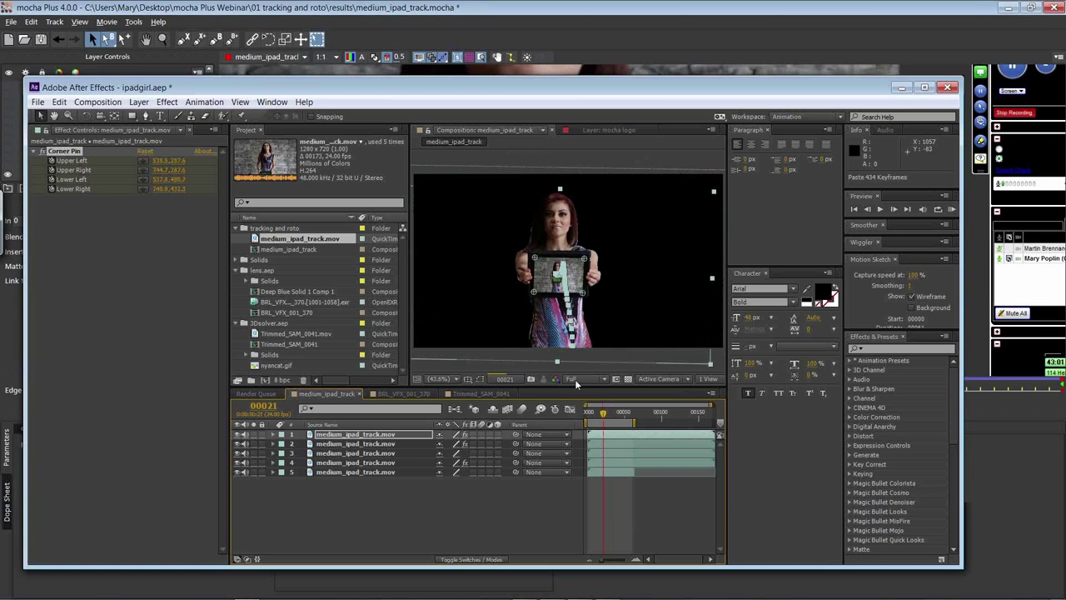
click(576, 380)
click(594, 450)
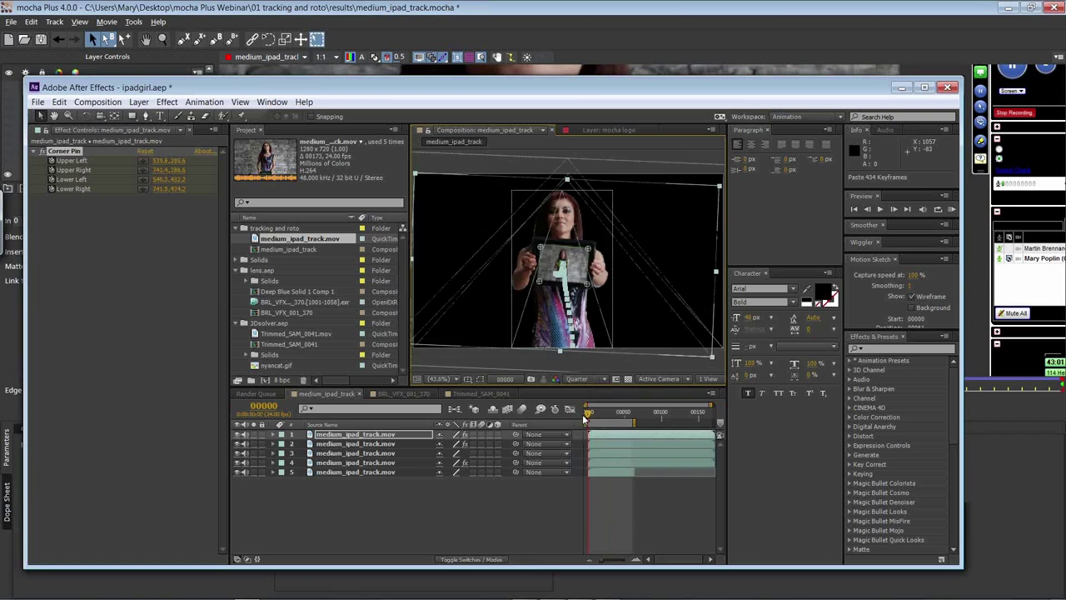
click(590, 416)
click(605, 417)
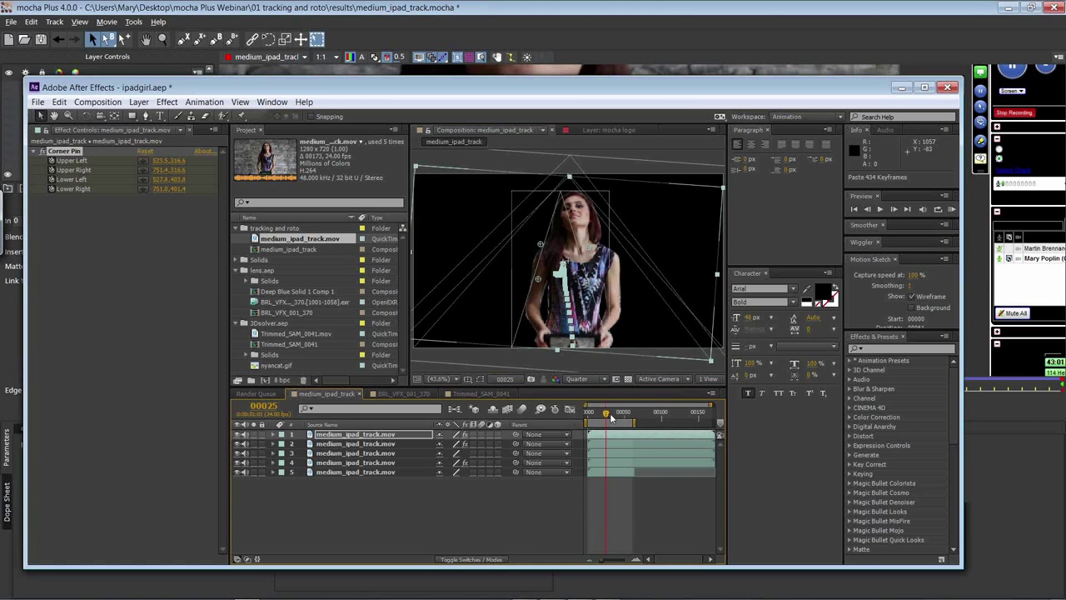
click(615, 416)
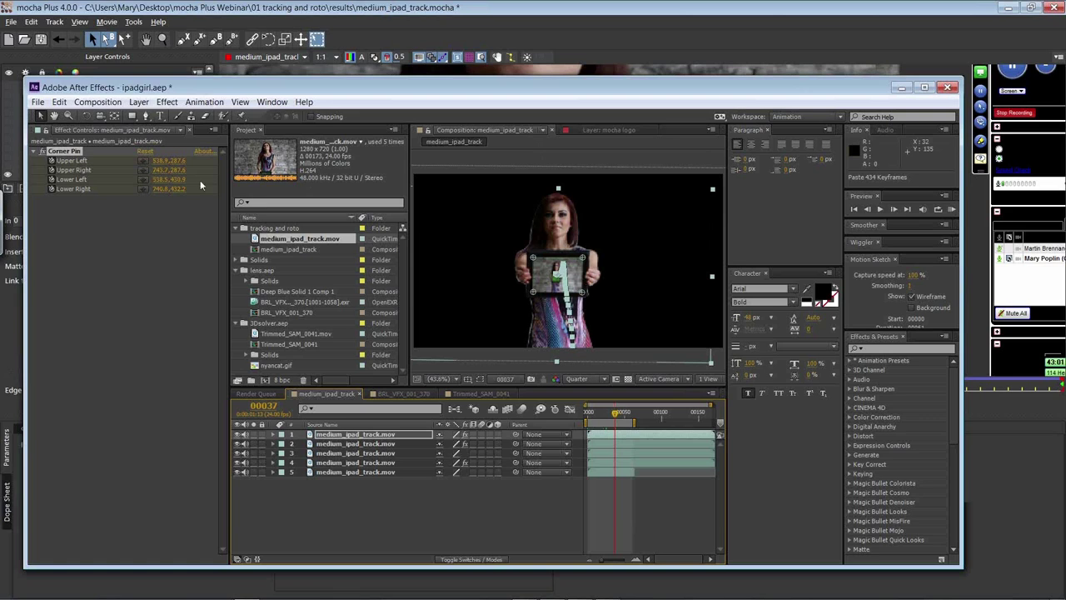
- Look up the Fit to Comp command among the layer transform options without applying it
click(139, 102)
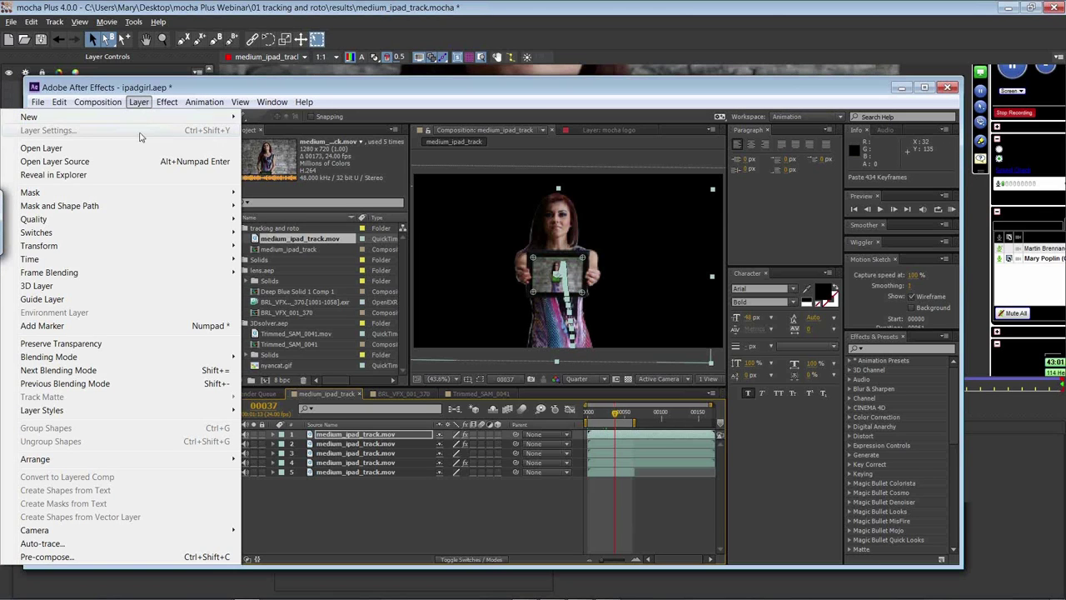
mouse_move(121, 250)
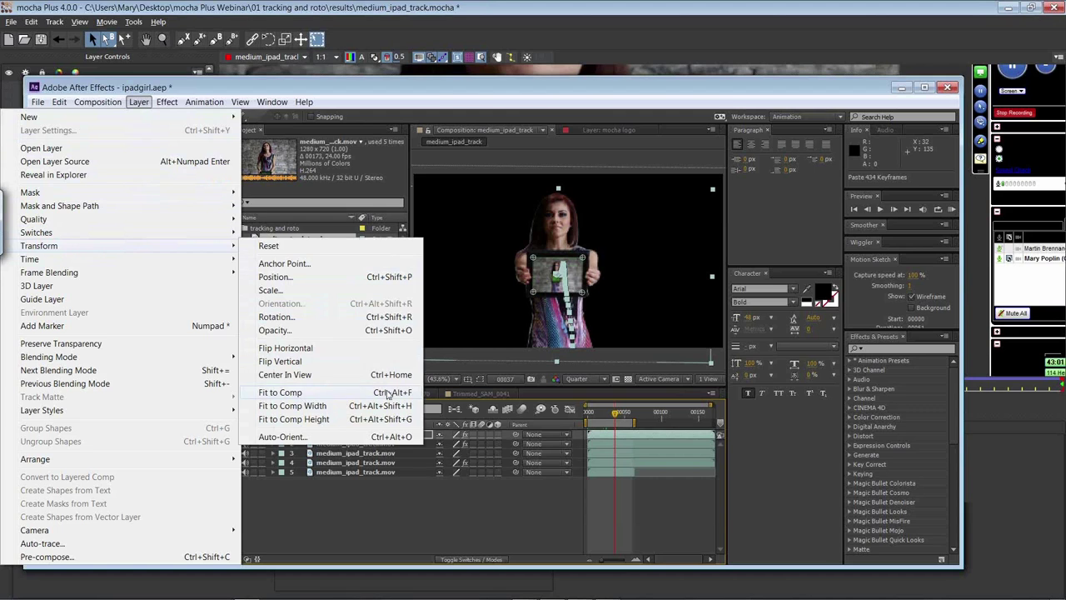
click(533, 109)
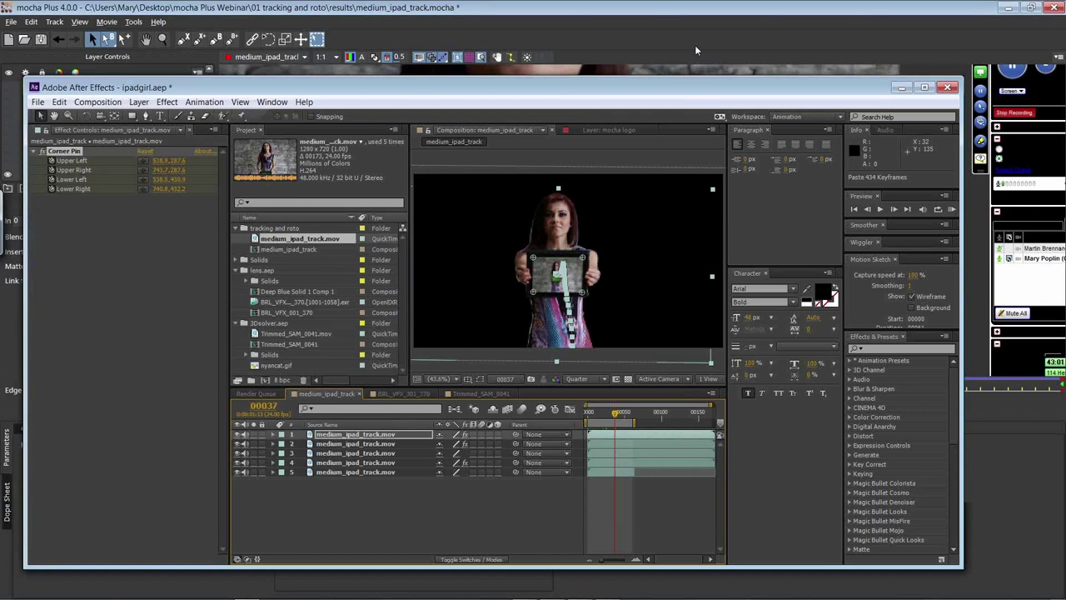
- Switch back to mocha Plus and bring up the lens calibration settings for the iPad clip
drag(696, 51, 671, 94)
click(876, 88)
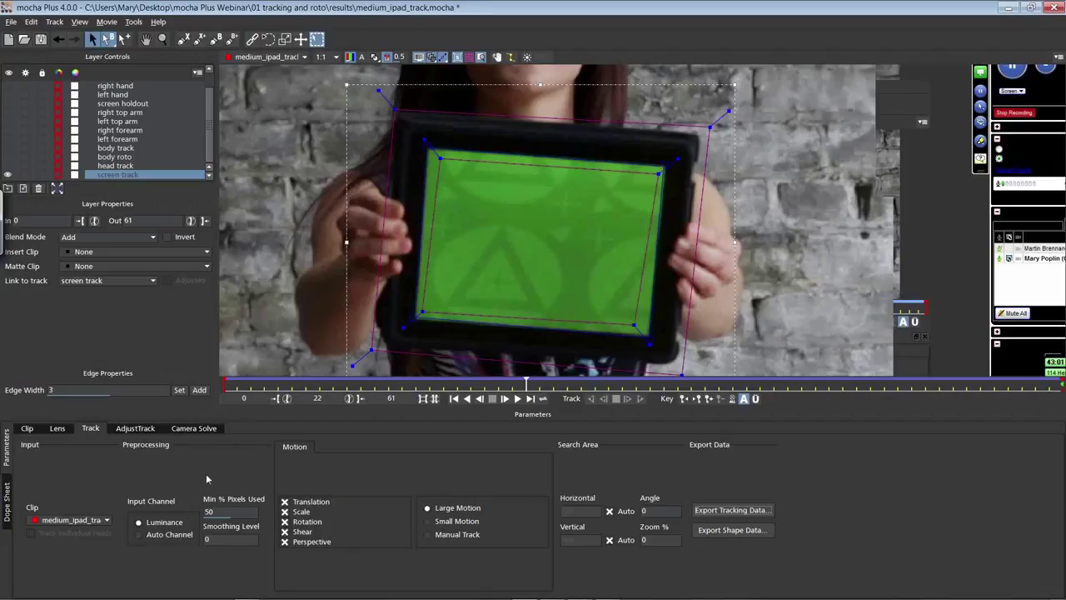
click(57, 428)
- Open the project BRL_VFX_001_370.mocha from the results folder of 02 lens solver
click(10, 22)
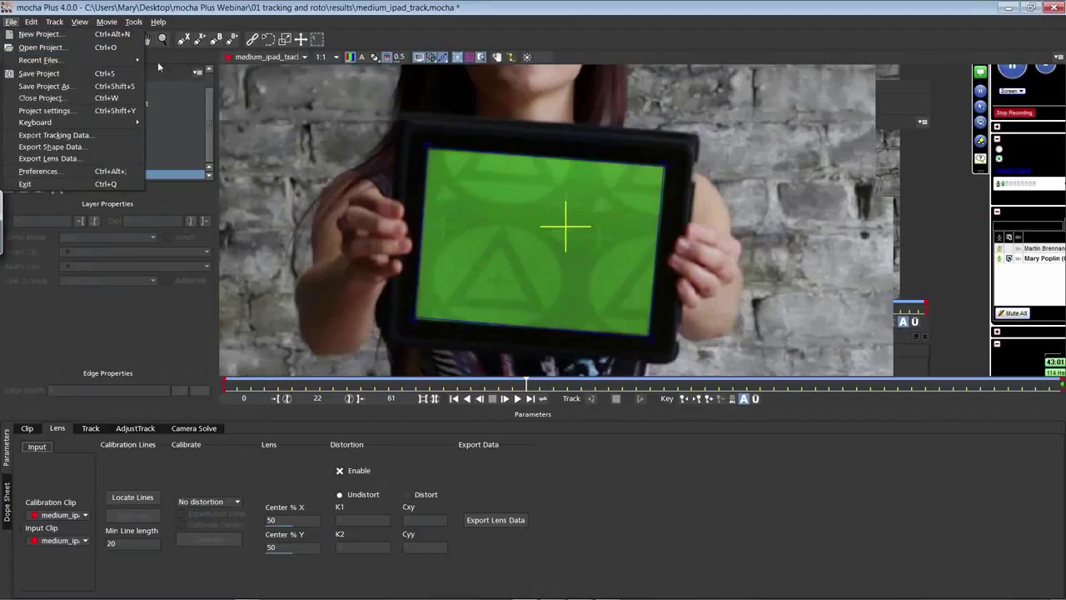
mouse_move(133, 60)
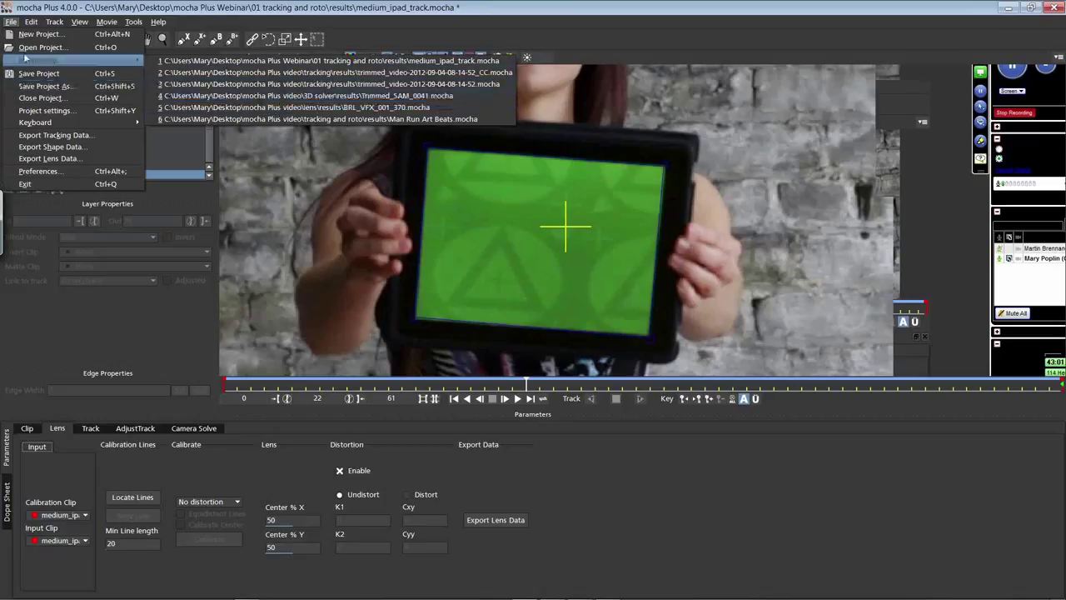
click(11, 22)
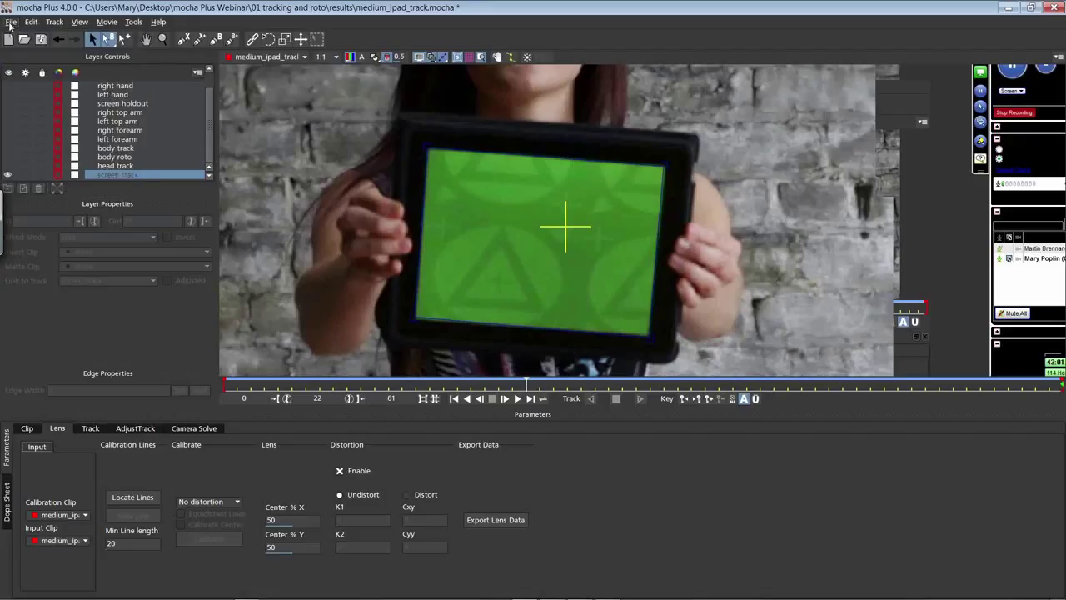
click(11, 23)
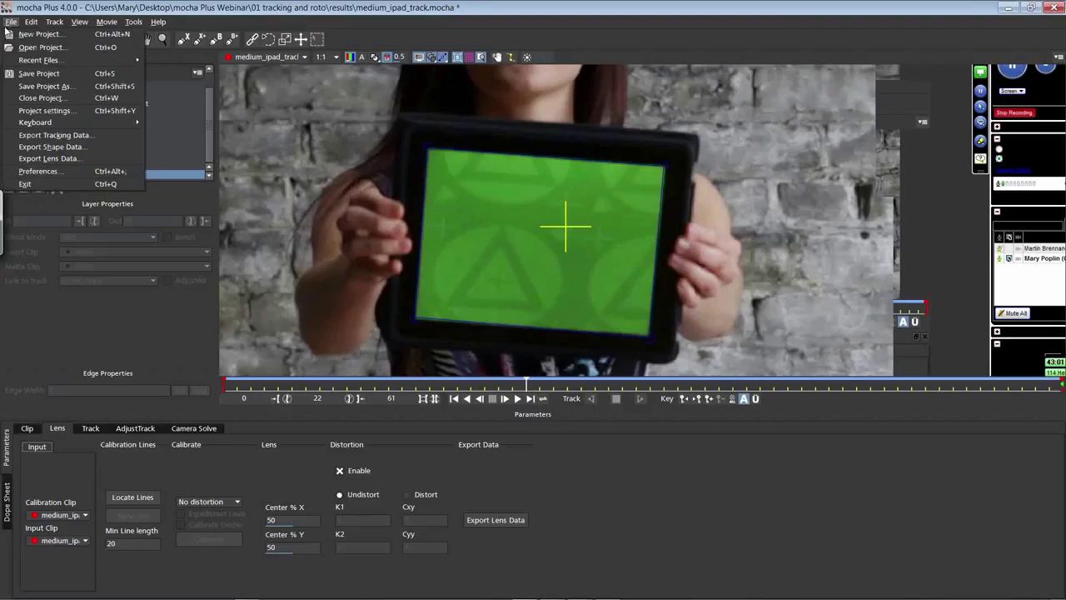
click(30, 48)
click(125, 45)
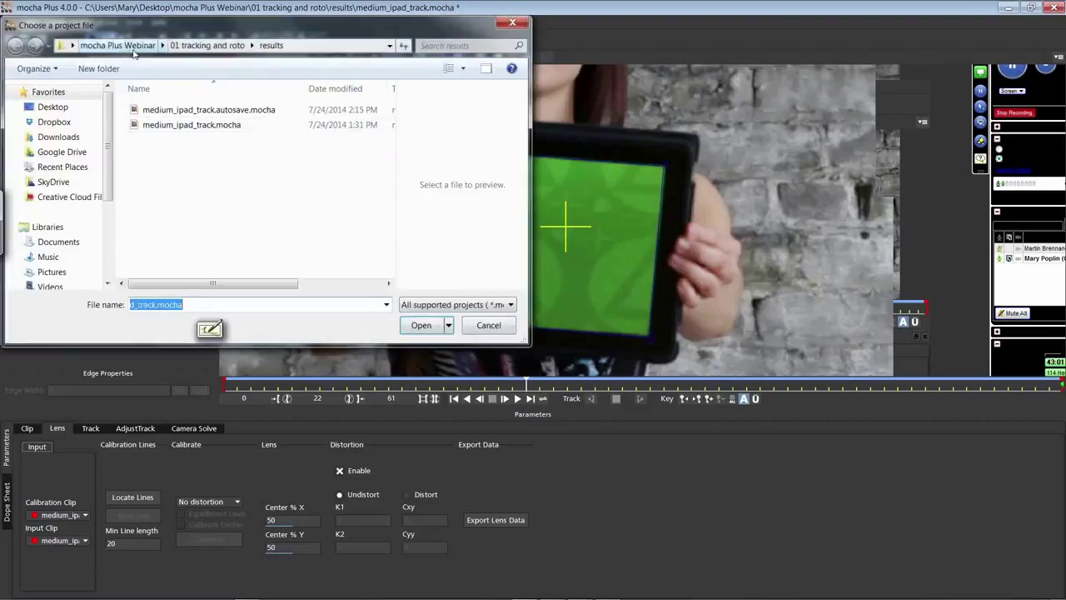
double_click(171, 126)
double_click(166, 145)
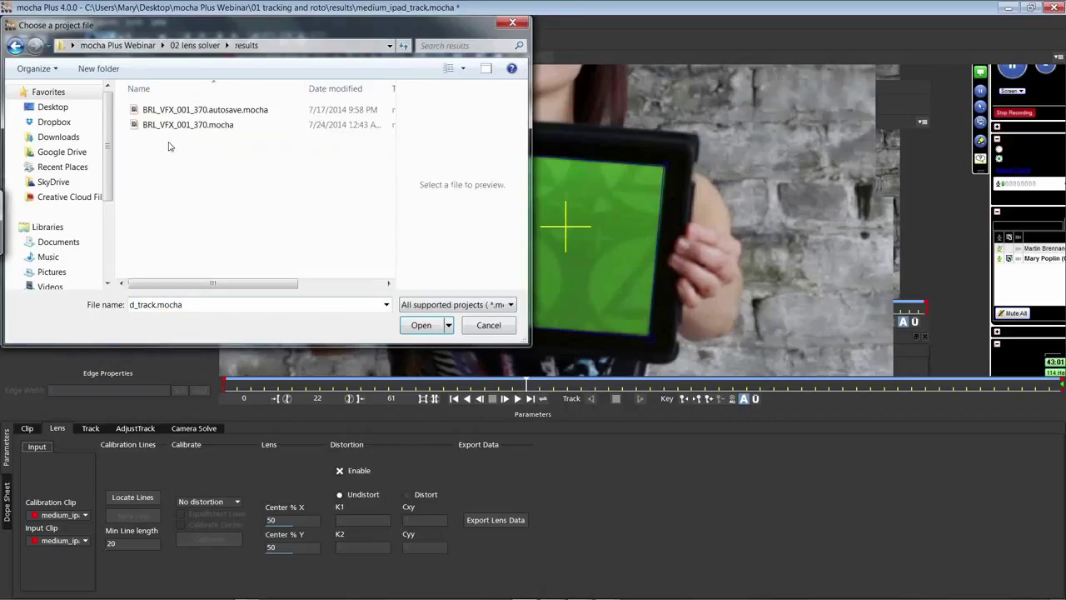
click(175, 125)
click(438, 330)
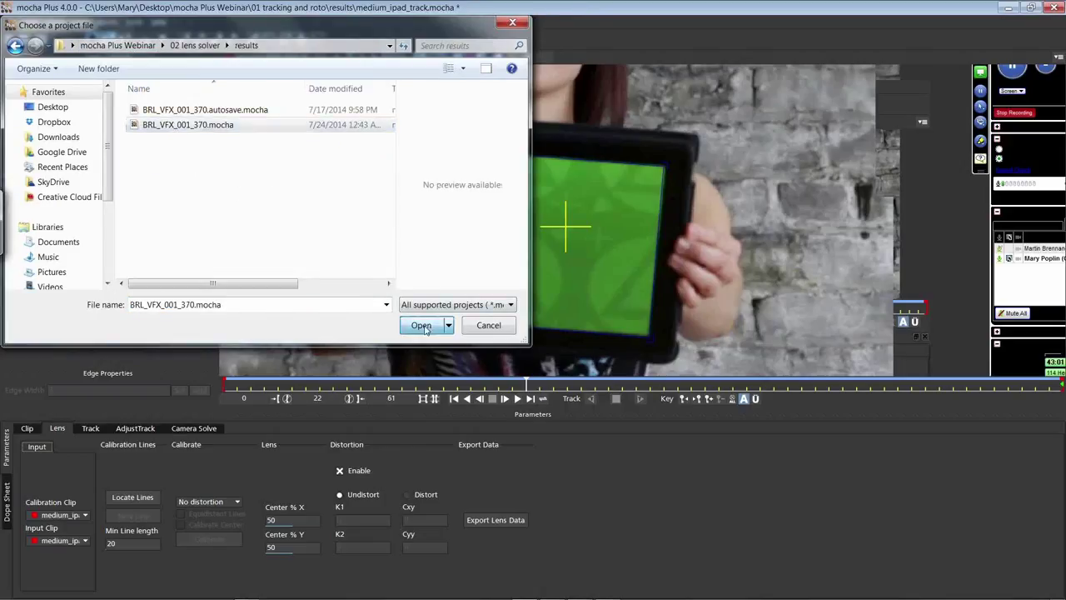
click(690, 332)
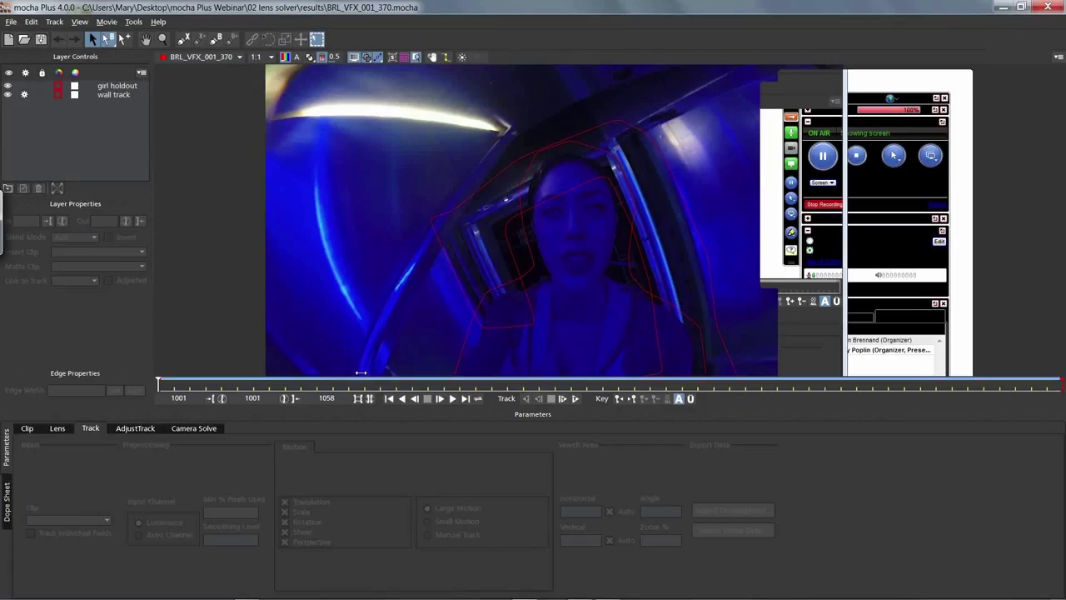
- Hide the girl holdout and wall track layers and view the footage without splines at frame 1017
drag(361, 372, 428, 369)
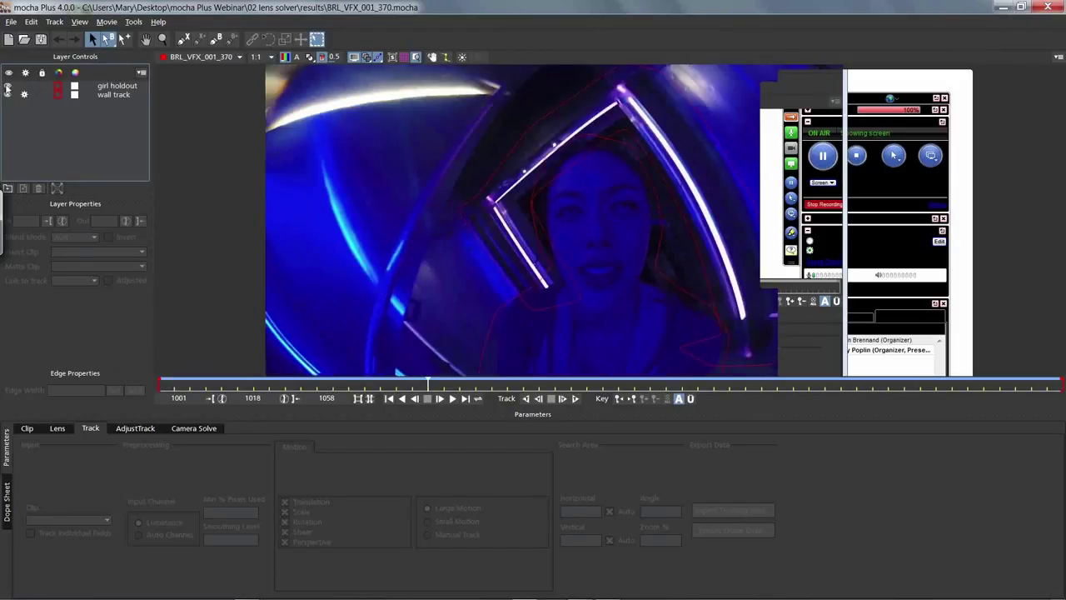
click(9, 98)
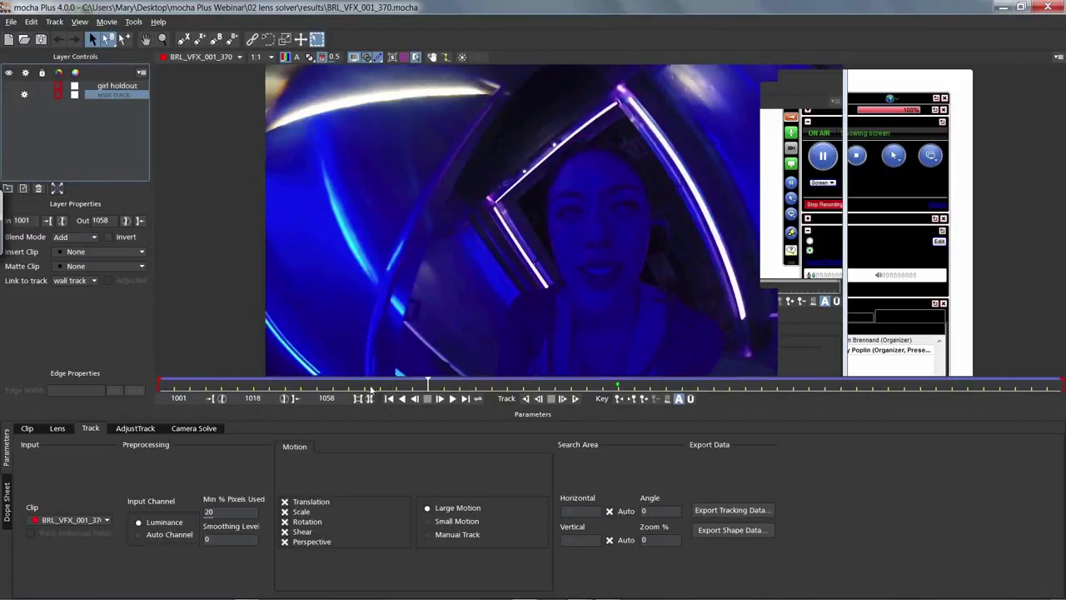
key(Left)
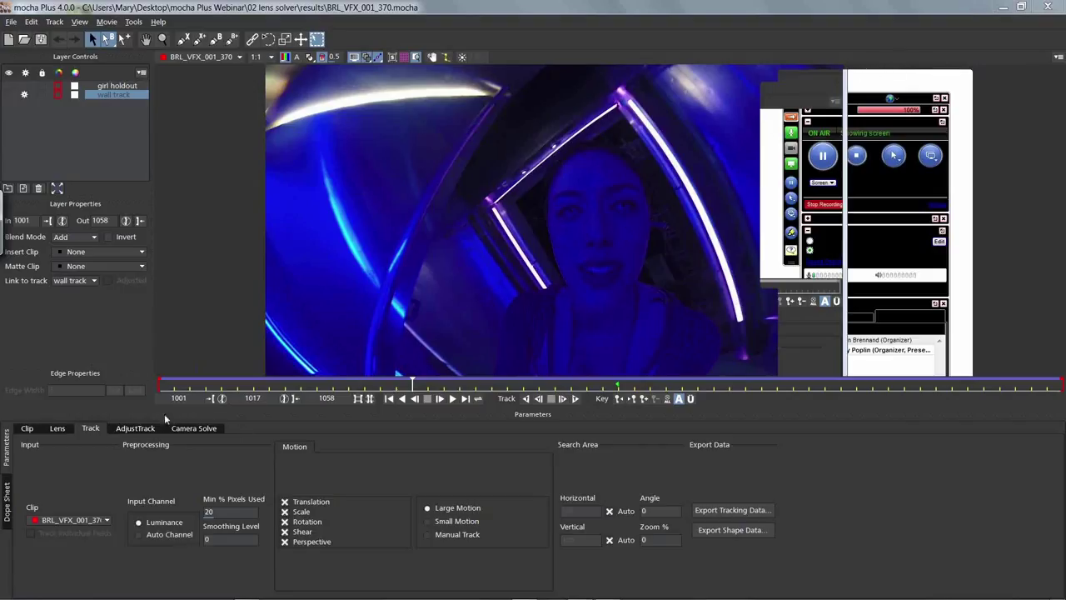
- Bring up the lens settings for BRL_VFX_001_370 and locate calibration lines on the first frame, 1001
click(56, 428)
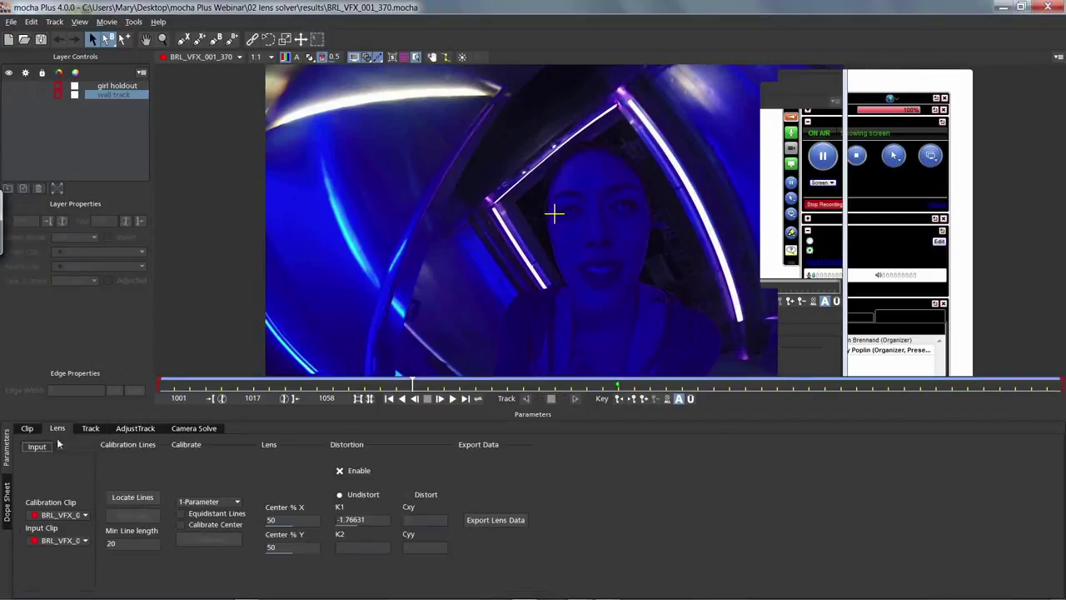
click(619, 399)
click(390, 400)
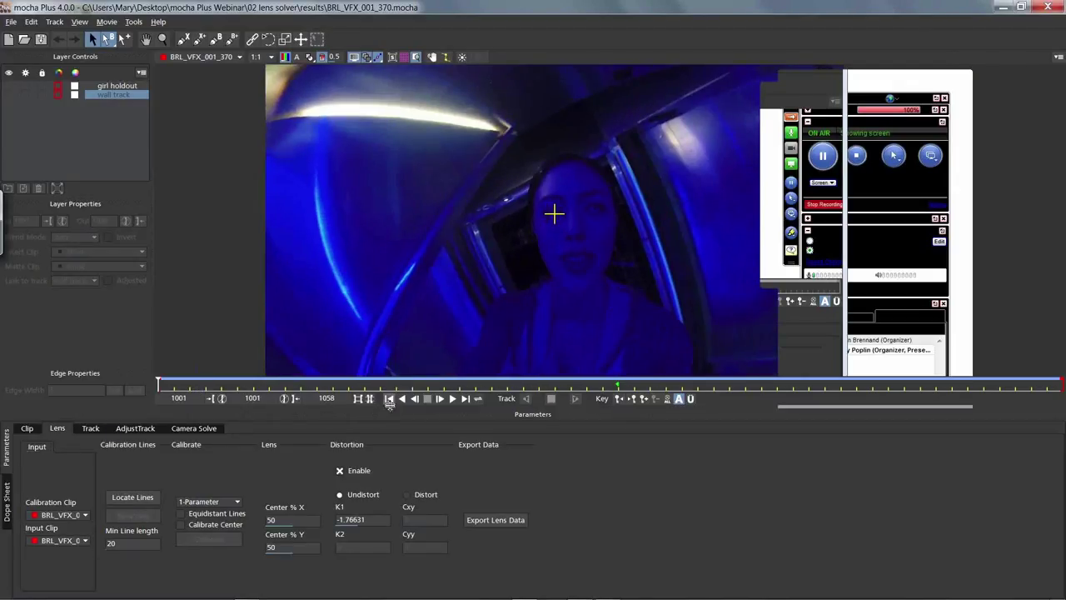
click(132, 496)
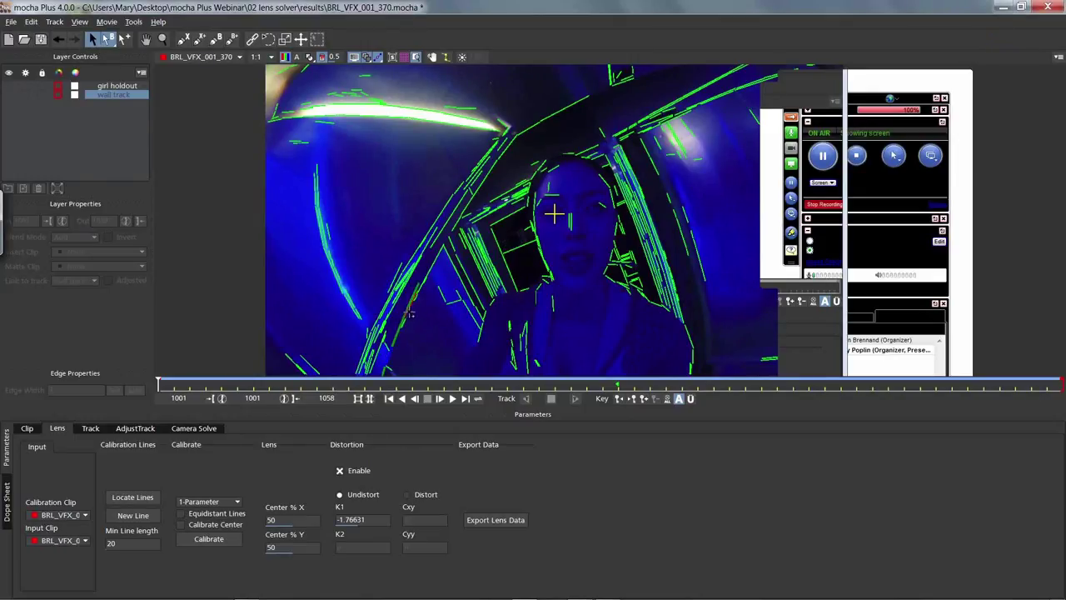
- Assign the detected segments along the curved frame edge and the ceiling edges above the woman's head to calibration lines
click(471, 203)
click(495, 174)
click(510, 155)
click(530, 132)
click(567, 109)
drag(649, 113, 618, 131)
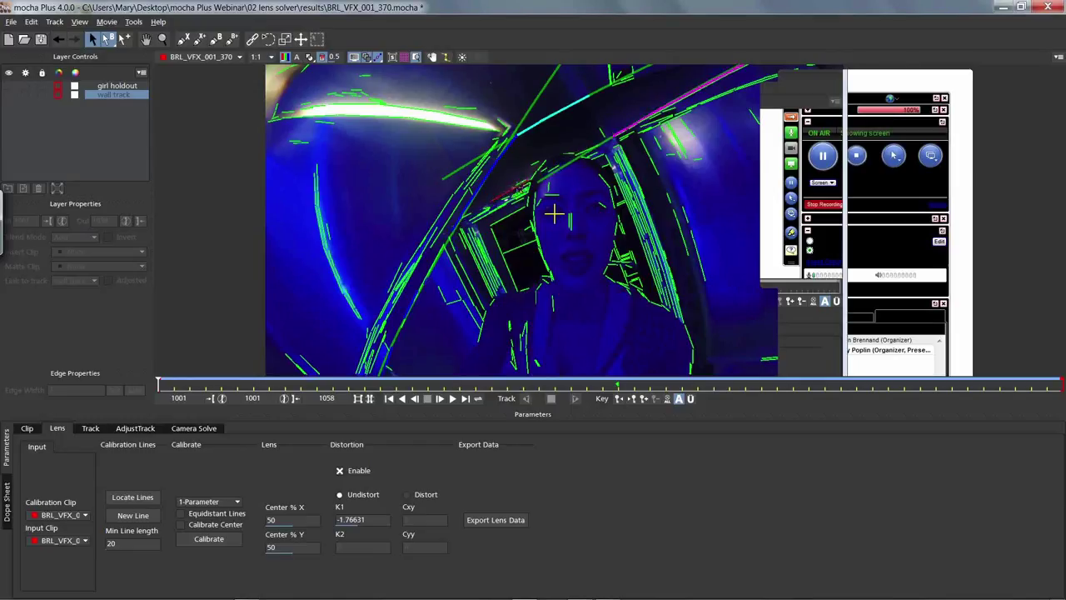
click(522, 184)
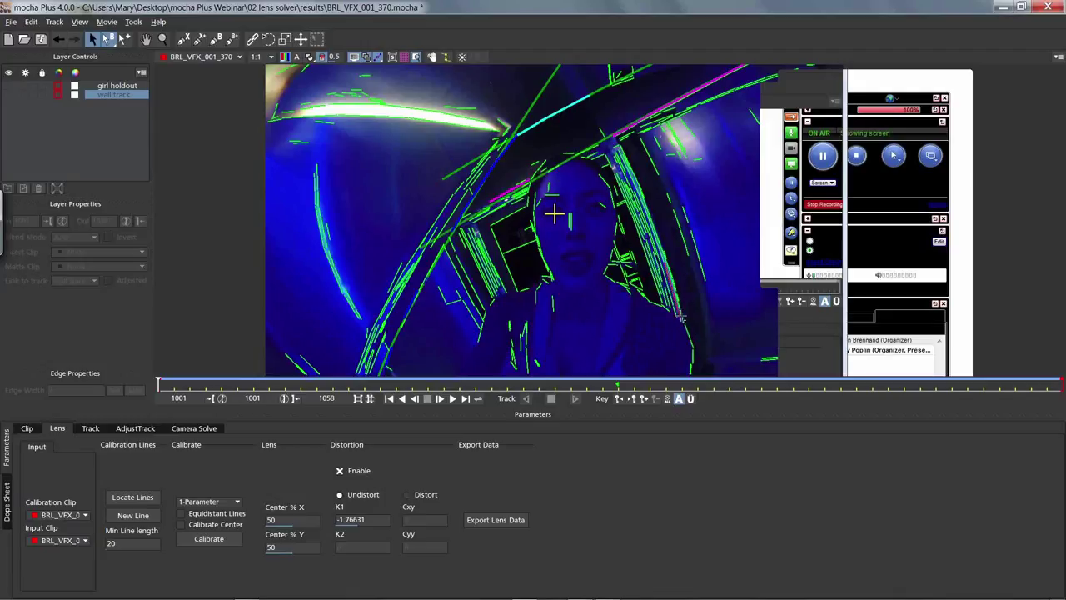
- Add the segments along the bright vertical edge beside the woman and at the foot of the curved frame to calibration lines
click(669, 274)
click(642, 189)
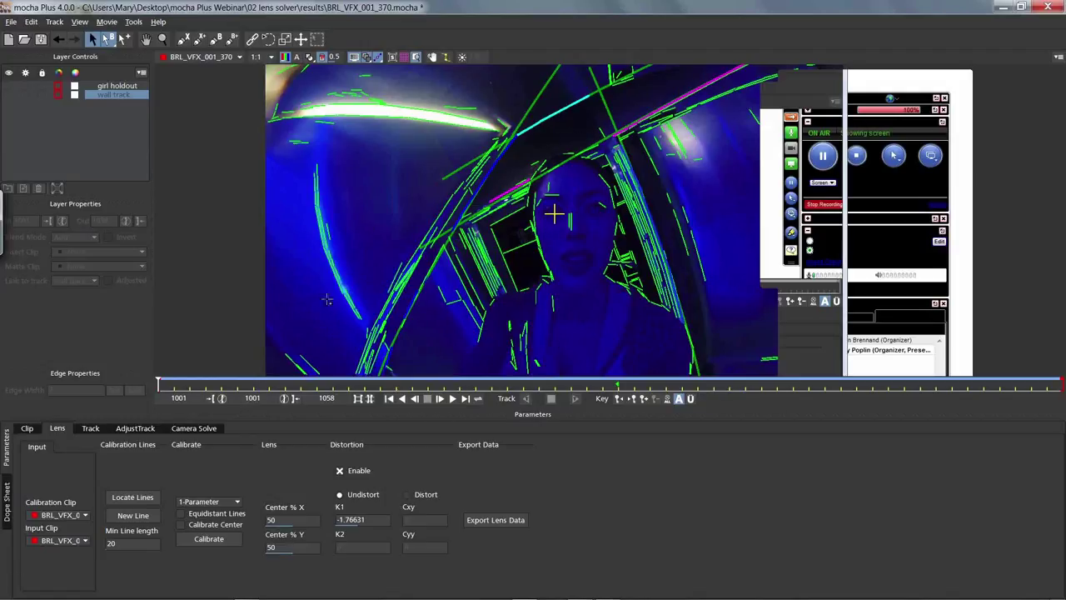
click(388, 357)
- Calibrate the lens with the 1-Parameter distortion model and show the distortion grid over the footage
click(198, 505)
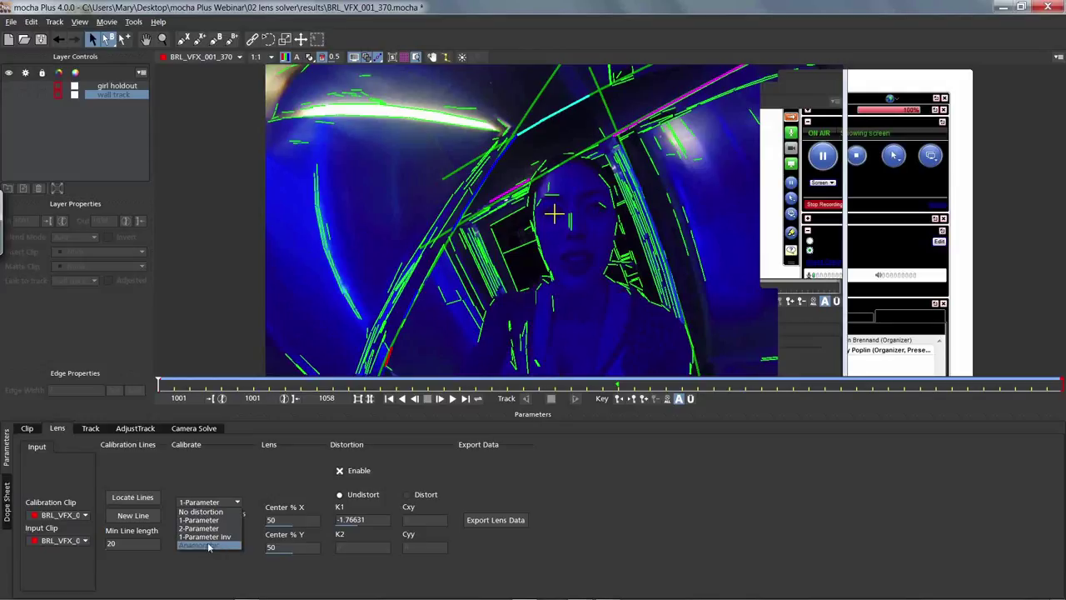
click(208, 521)
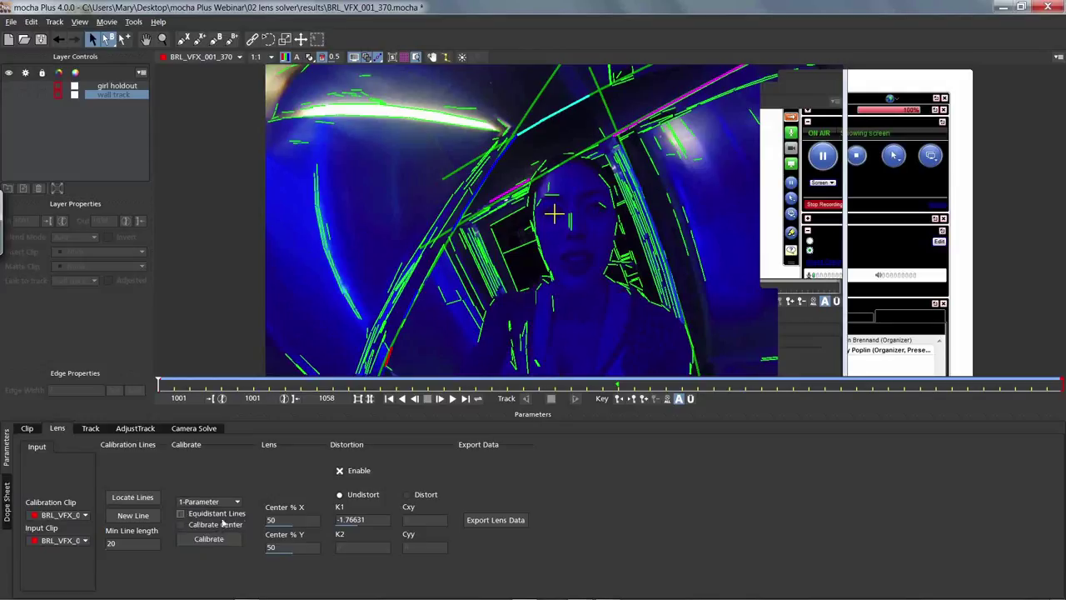
click(229, 541)
click(404, 57)
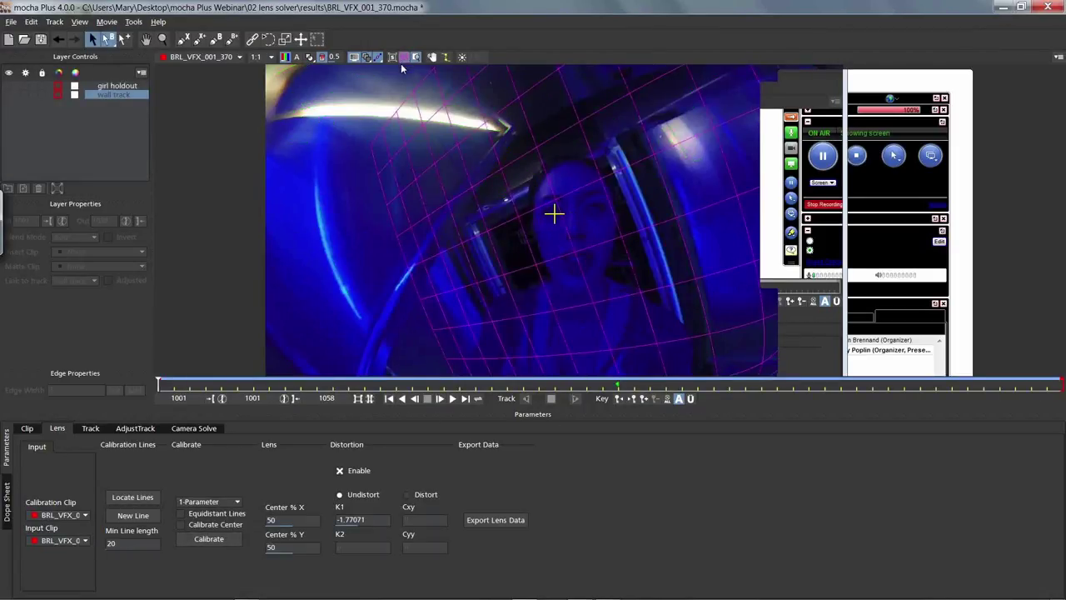
- Review the lens data export options for the calibrated clip with mocha Lens for After Effects as the format, without exporting
click(123, 129)
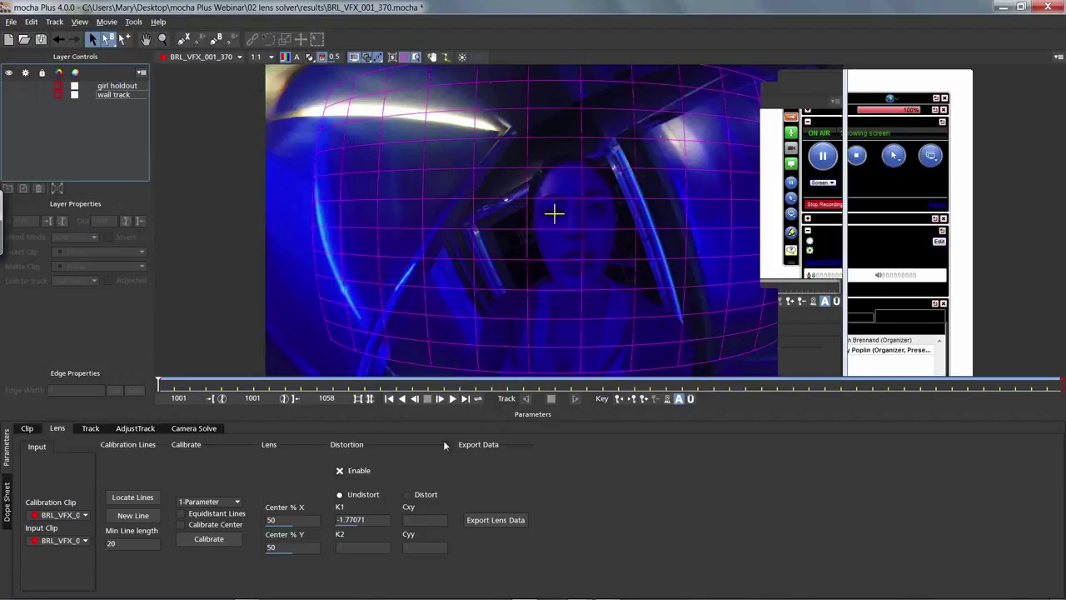
click(504, 524)
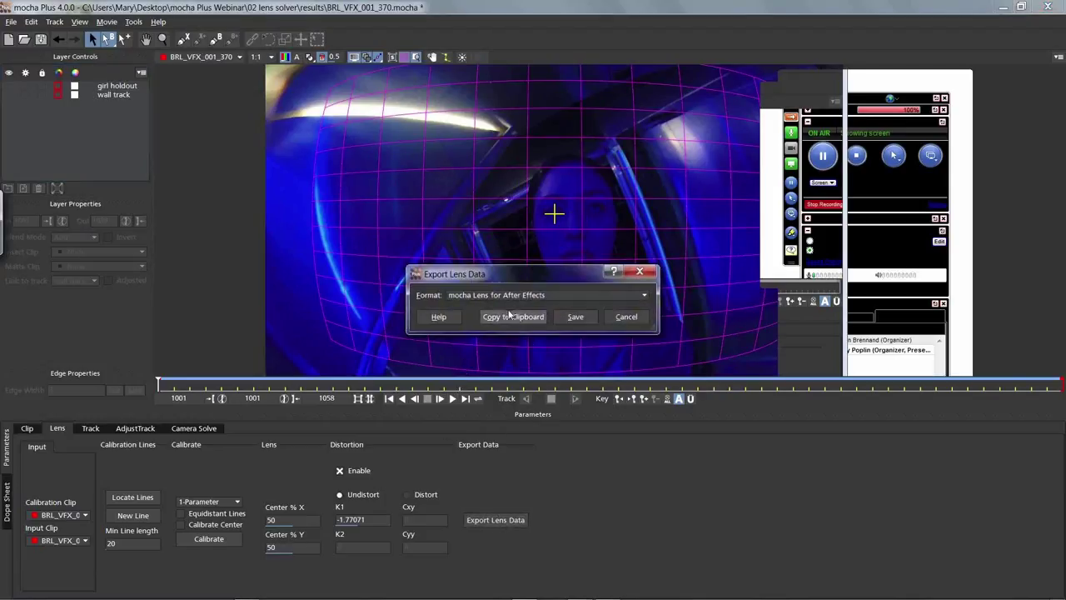
click(626, 316)
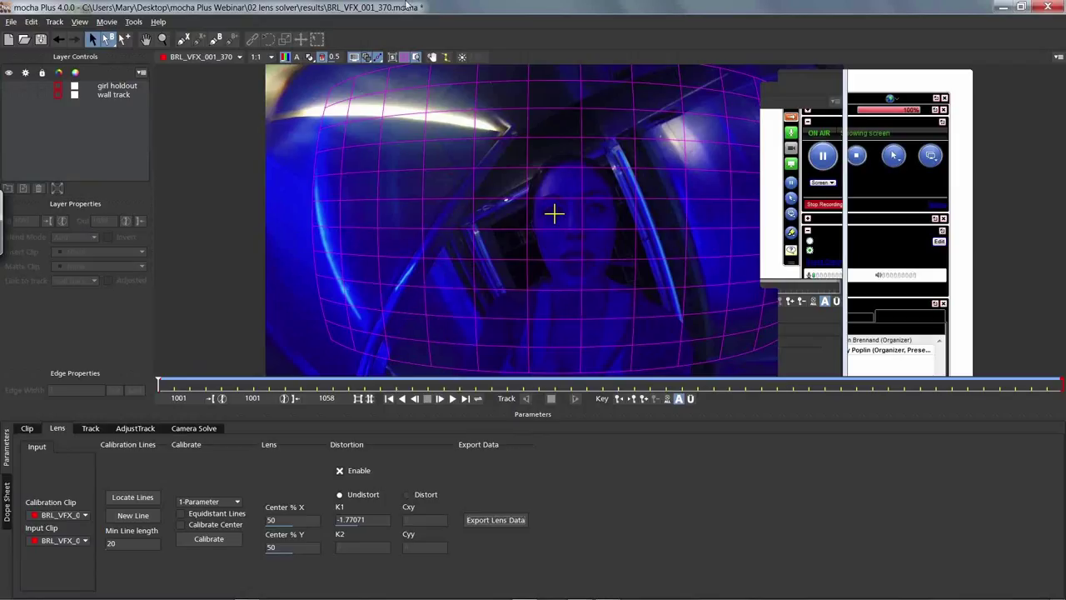
- Switch to After Effects and open the BRL_VFX_001_370 composition from the lens.aep folder
click(17, 590)
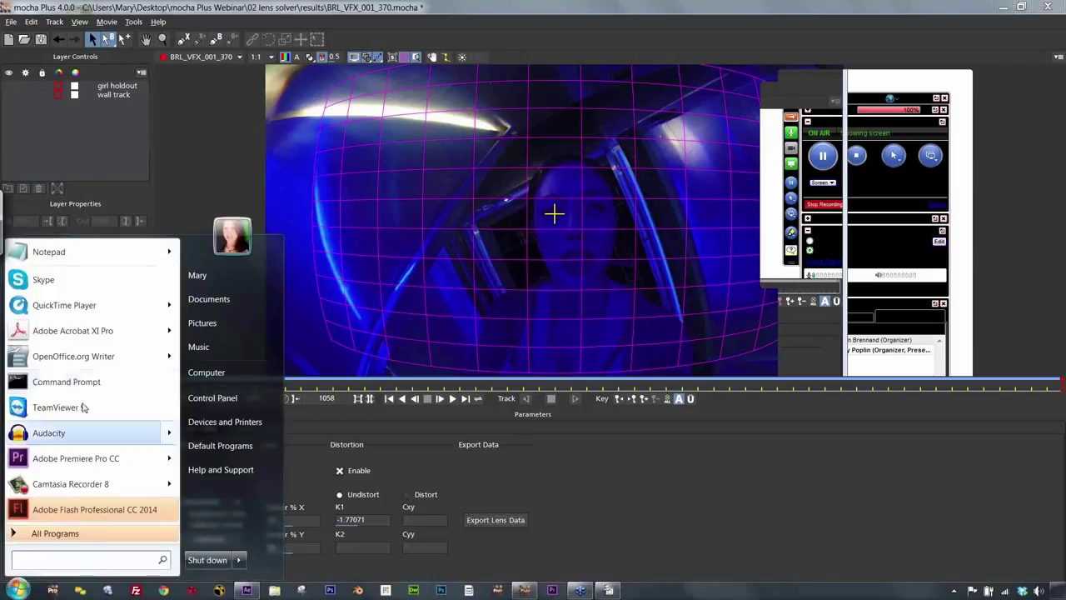
click(250, 590)
click(249, 591)
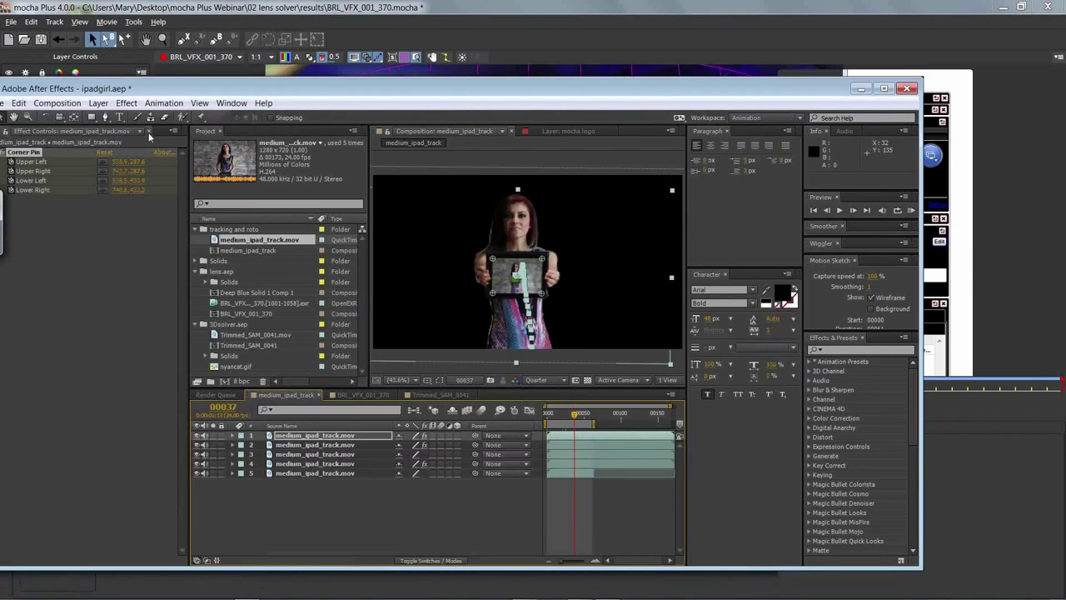
double_click(236, 315)
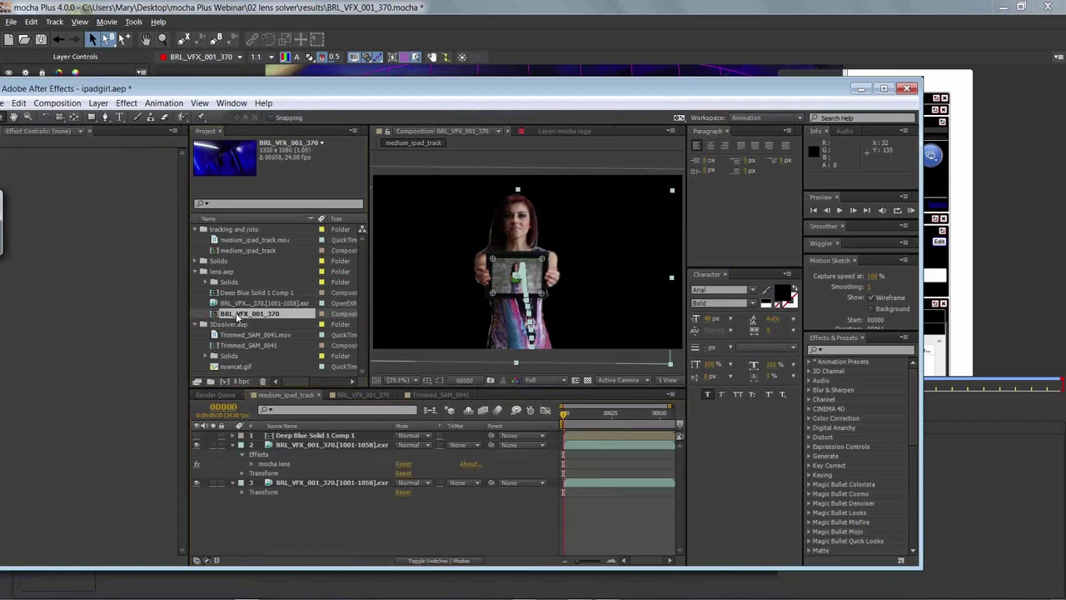
- Compare the upper BRL_VFX_001_370 footage layer with and without its mocha lens effect, leaving the effect enabled
click(274, 463)
key(Delete)
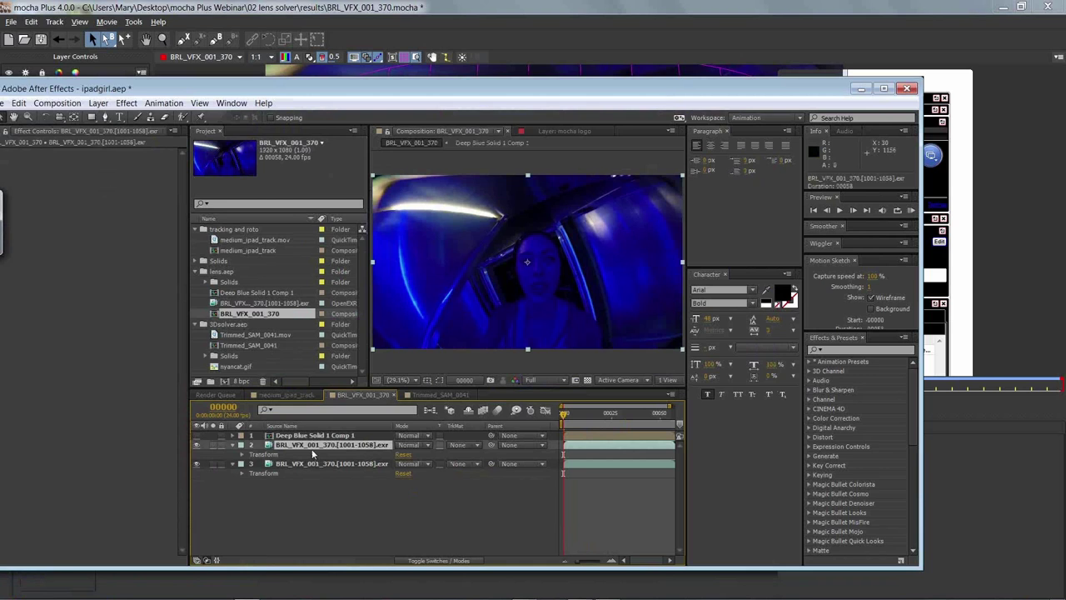
key(ctrl+z)
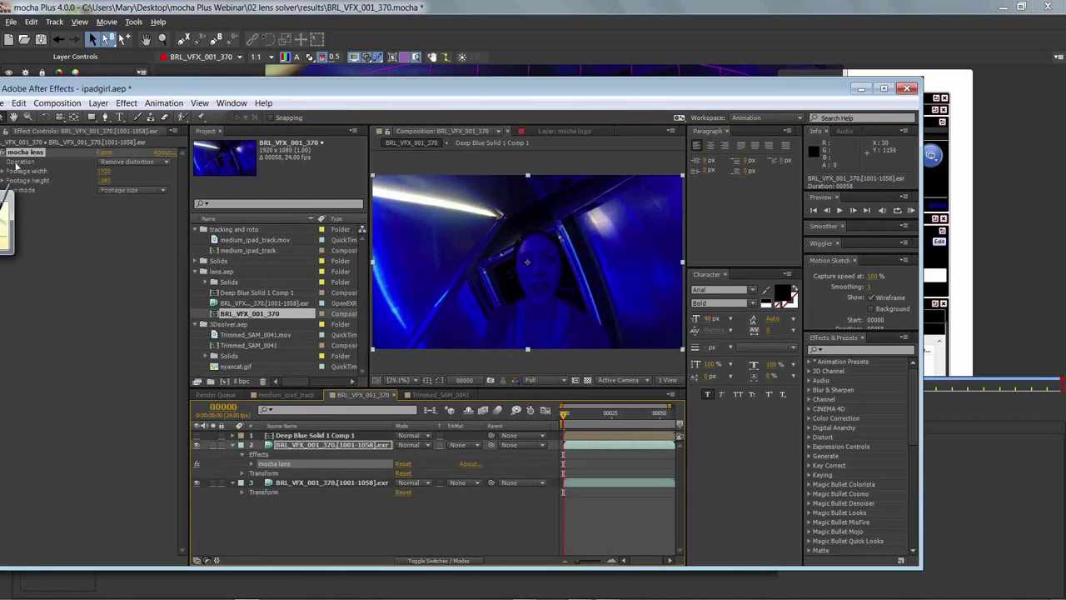
click(4, 153)
click(3, 152)
click(4, 153)
click(3, 153)
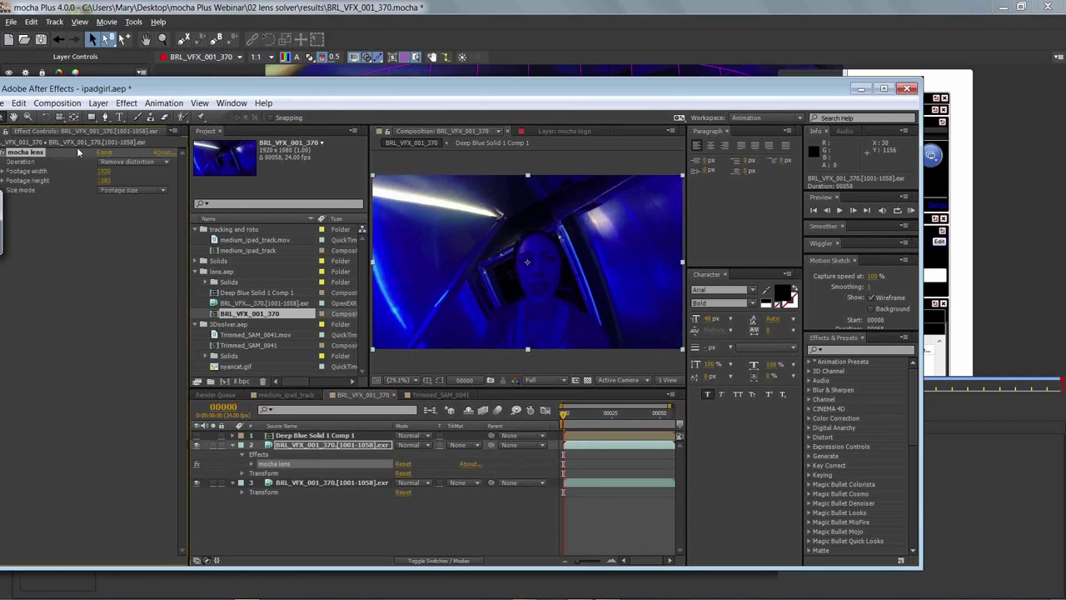
drag(532, 33, 505, 46)
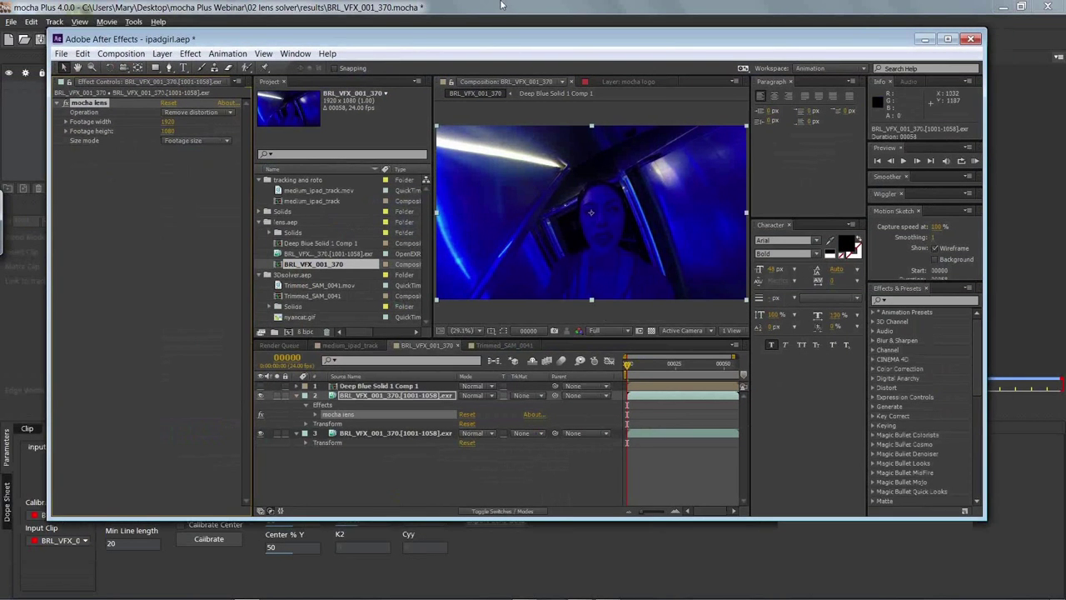
- Return to mocha Plus, make the wall track layer visible and selected, and bring up its tracking settings
click(924, 39)
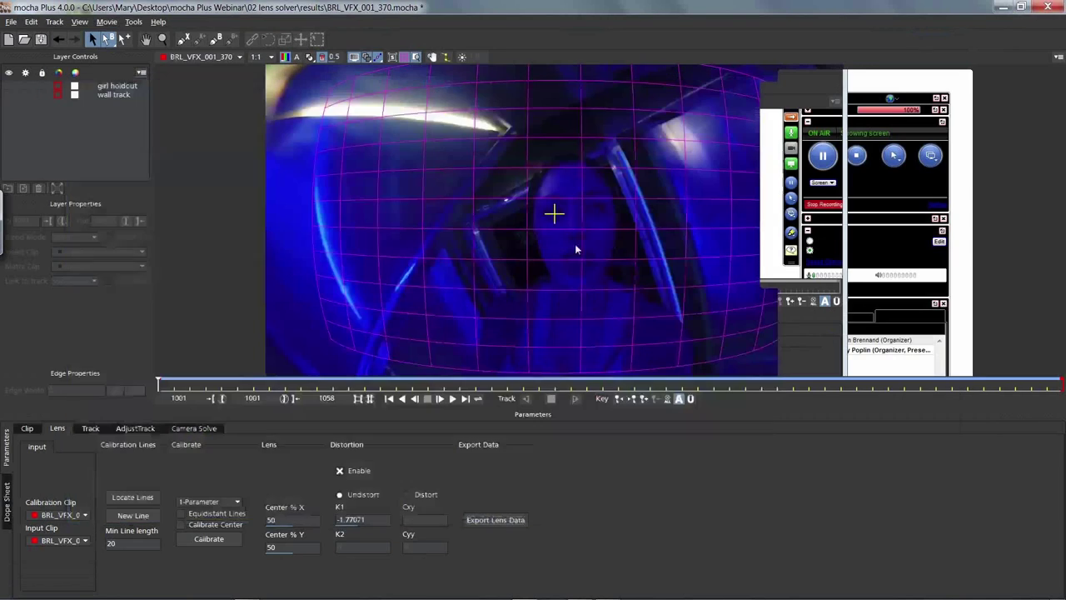
click(115, 93)
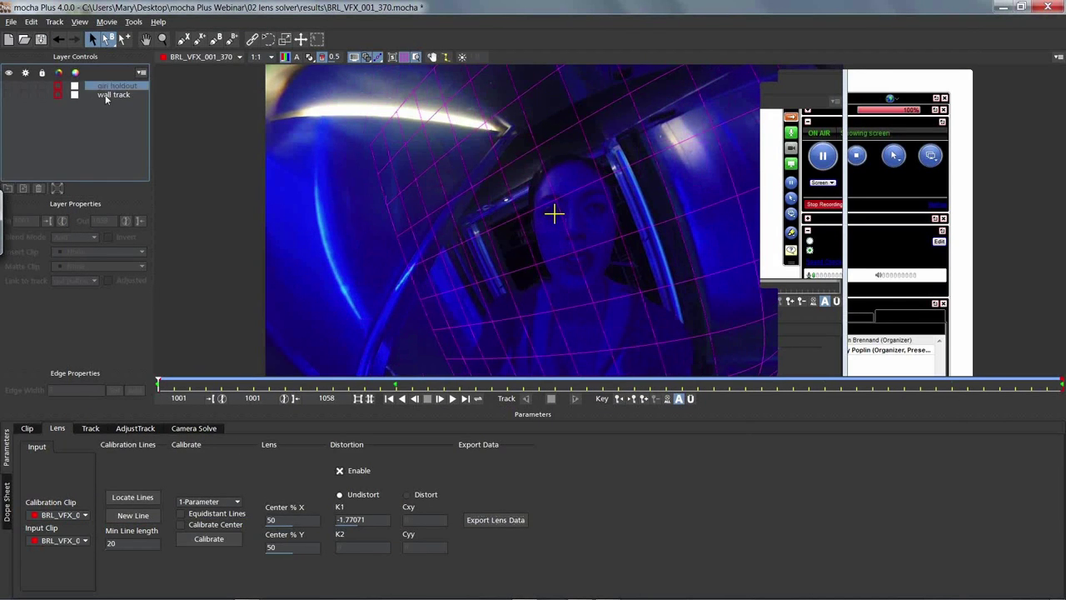
click(9, 94)
click(89, 428)
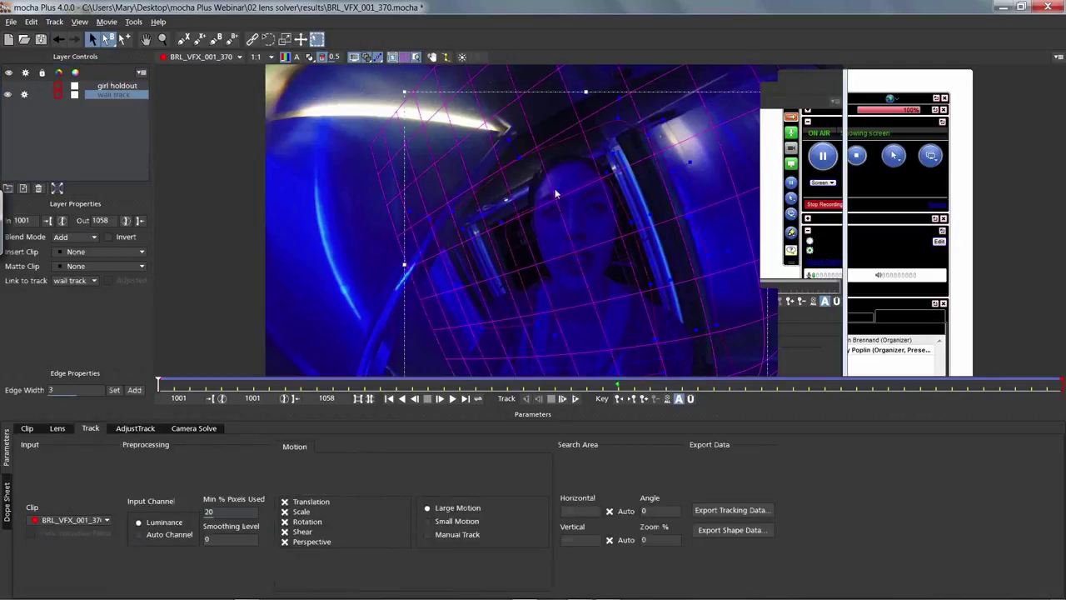
- Copy the wall track data to the clipboard as After Effects Corner Pin [supports motion blur] with Remove lens distortion enabled
click(731, 510)
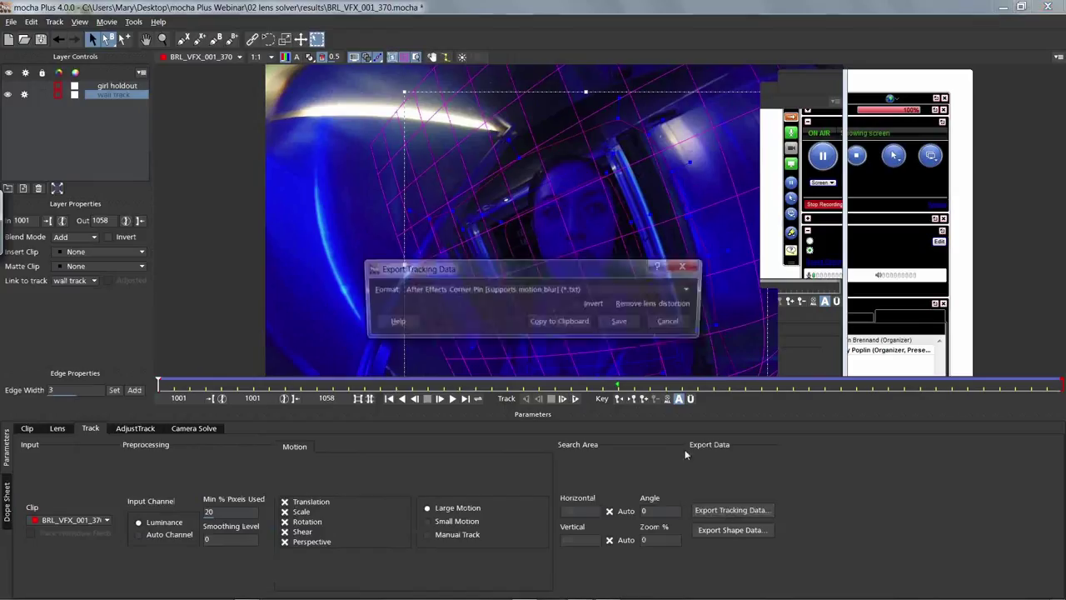
click(613, 303)
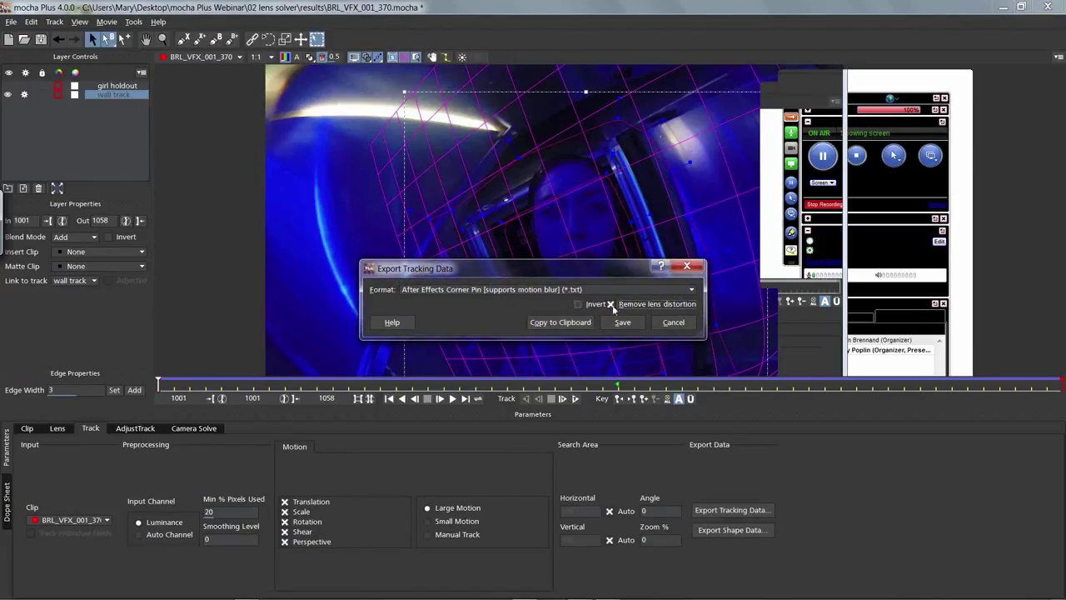
click(576, 323)
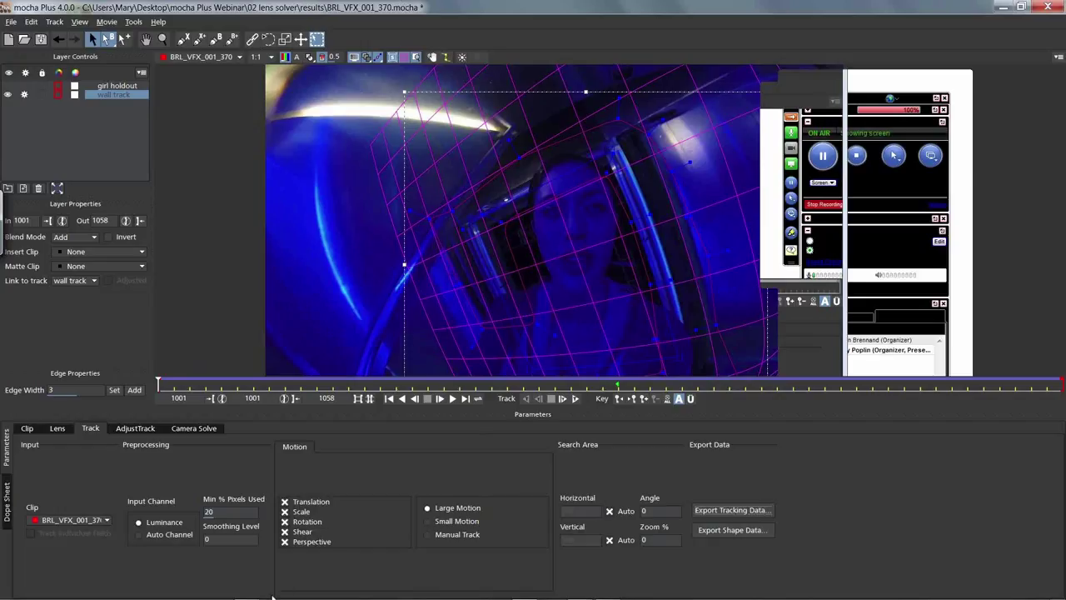
click(732, 509)
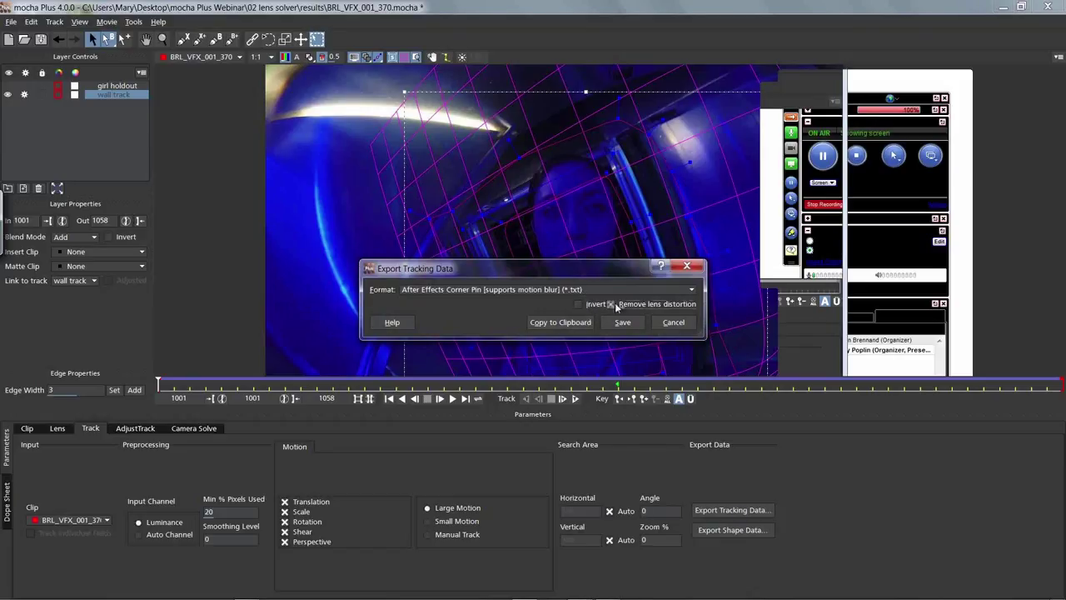
click(556, 321)
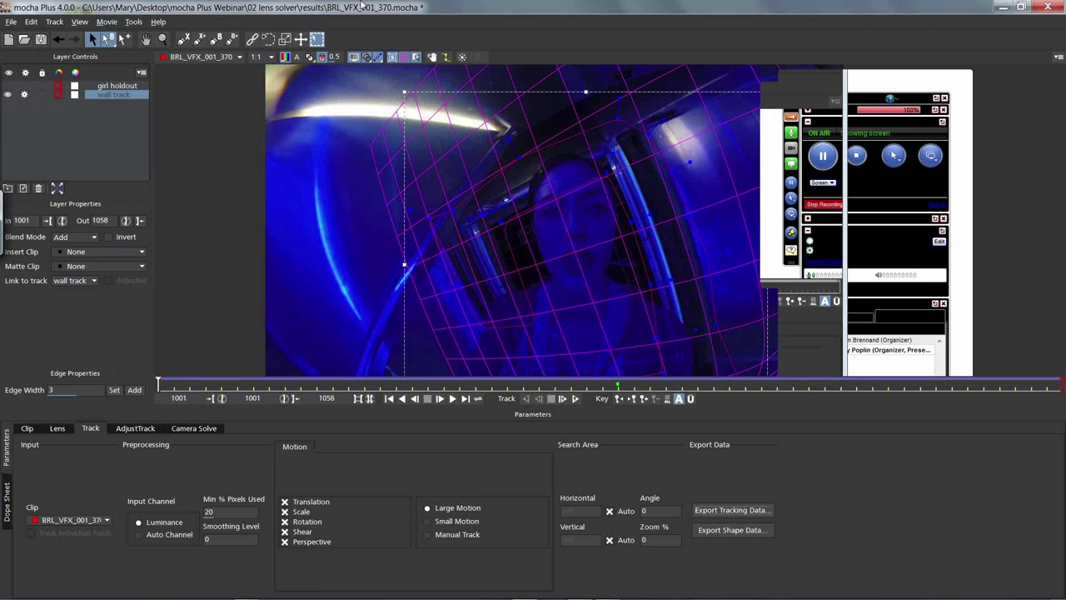
- Switch to After Effects and select the Deep Blue Solid 1 Comp 1 layer in the BRL_VFX_001_370 composition
key(super)
click(255, 595)
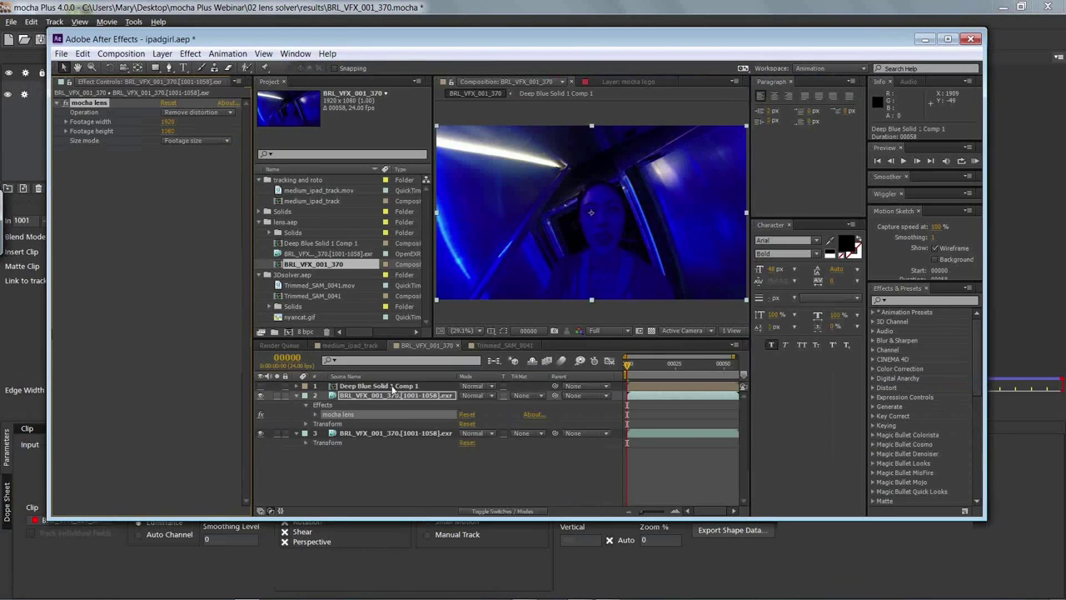
click(392, 388)
- Create a new solid layer above Deep Blue Solid 1 Comp 1 with its colour set to pure red, FF0000
click(163, 54)
mouse_move(176, 71)
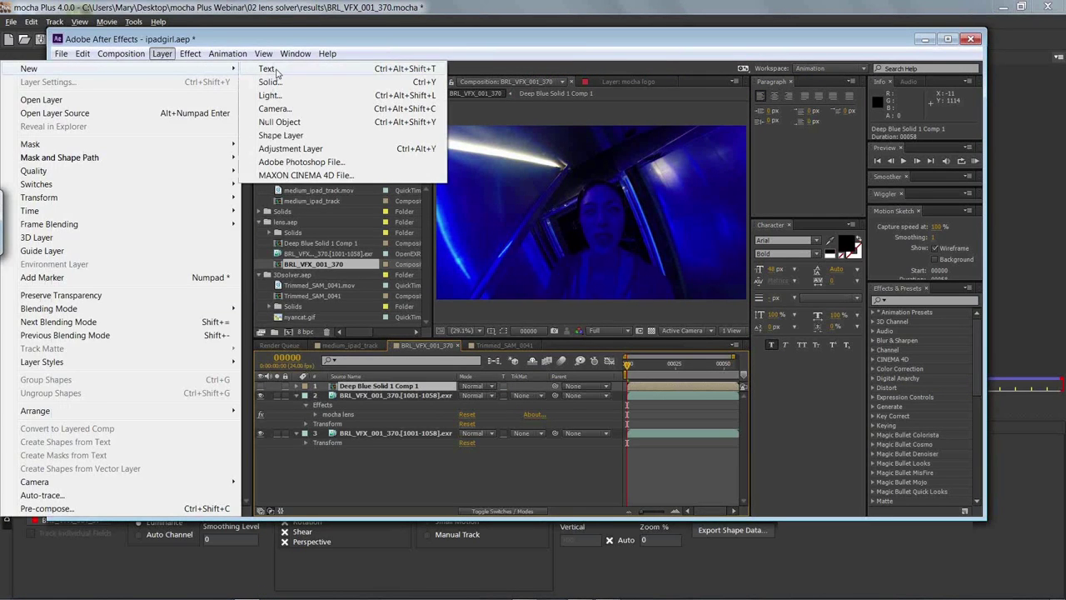
click(273, 82)
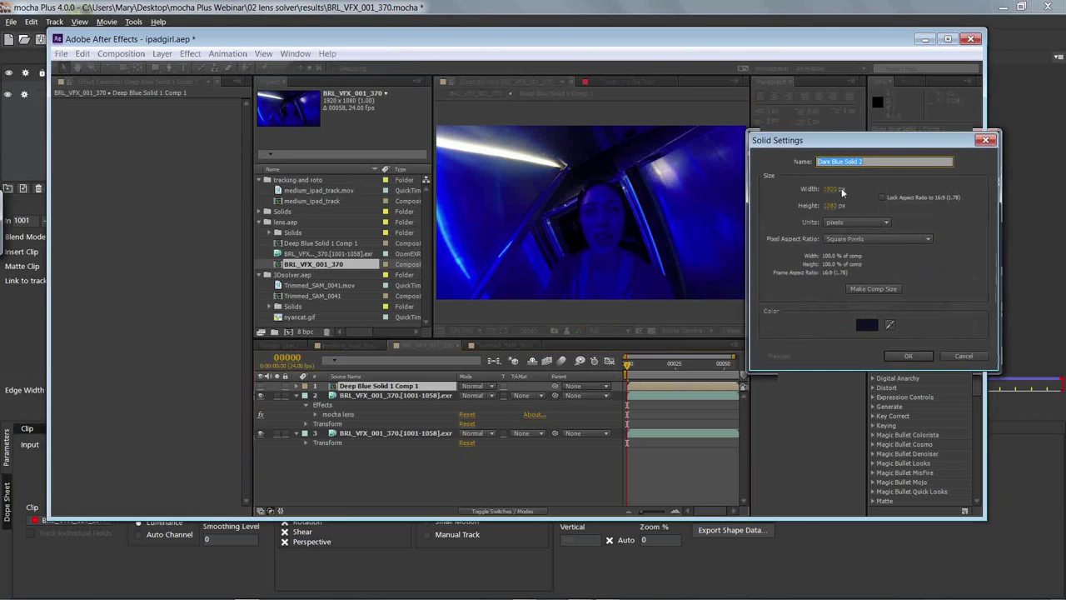
drag(791, 144, 320, 176)
click(372, 360)
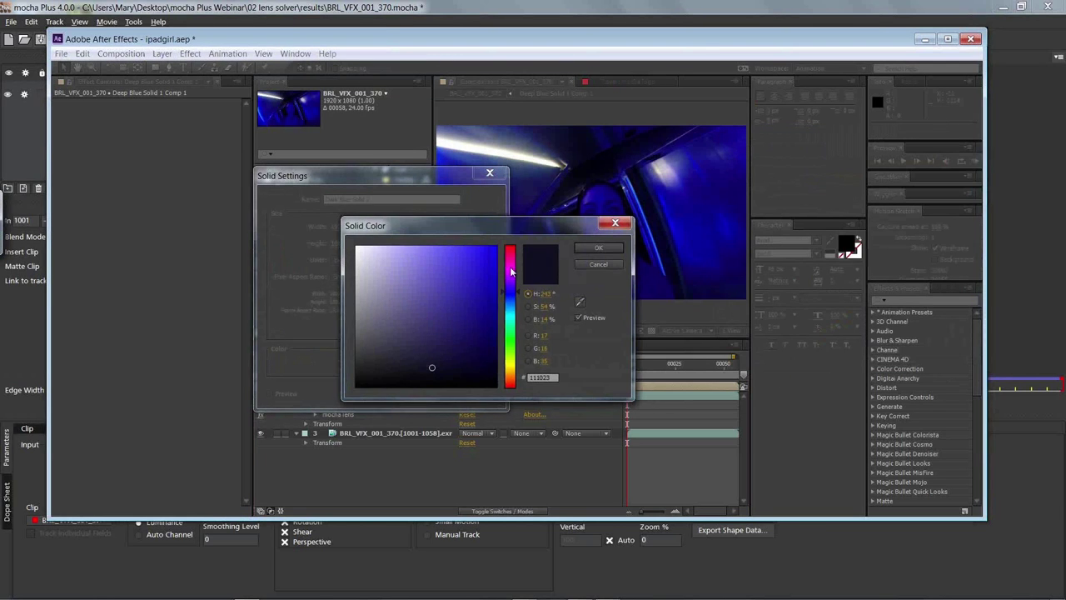
click(598, 248)
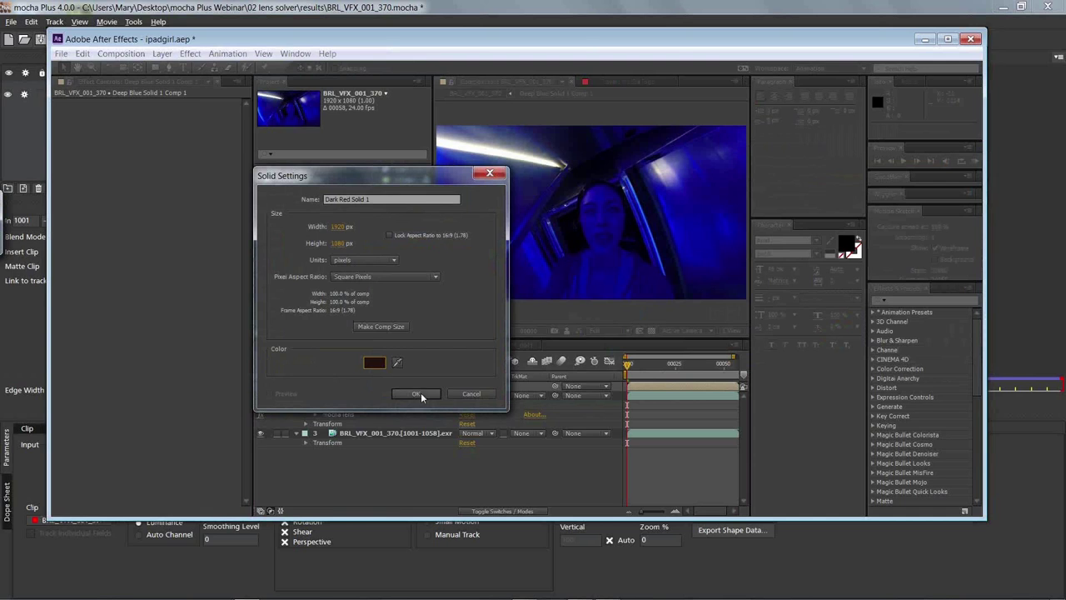
click(374, 361)
click(496, 248)
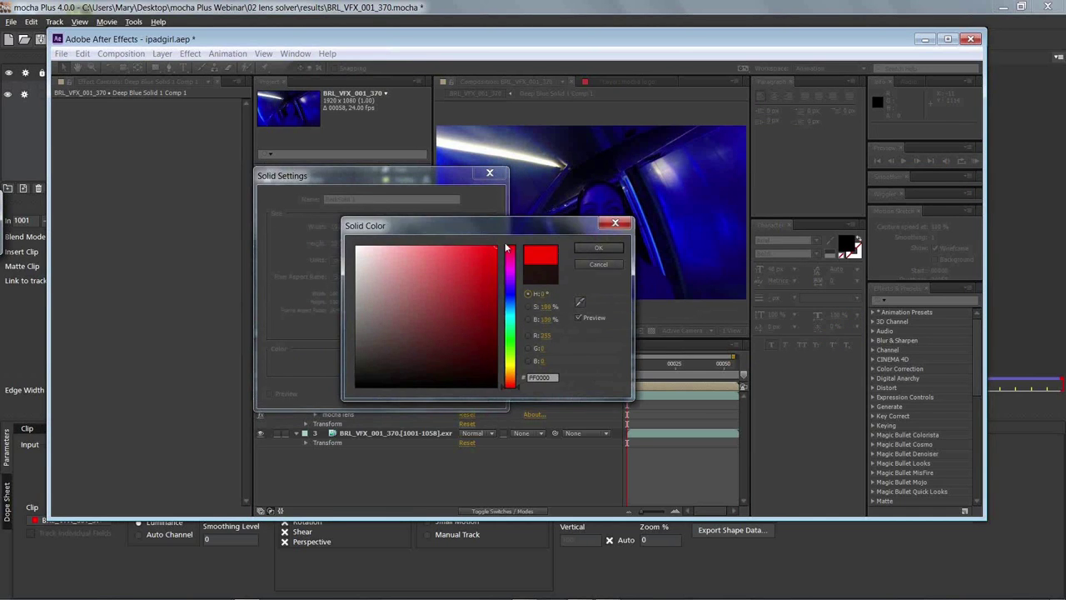
click(598, 247)
click(439, 389)
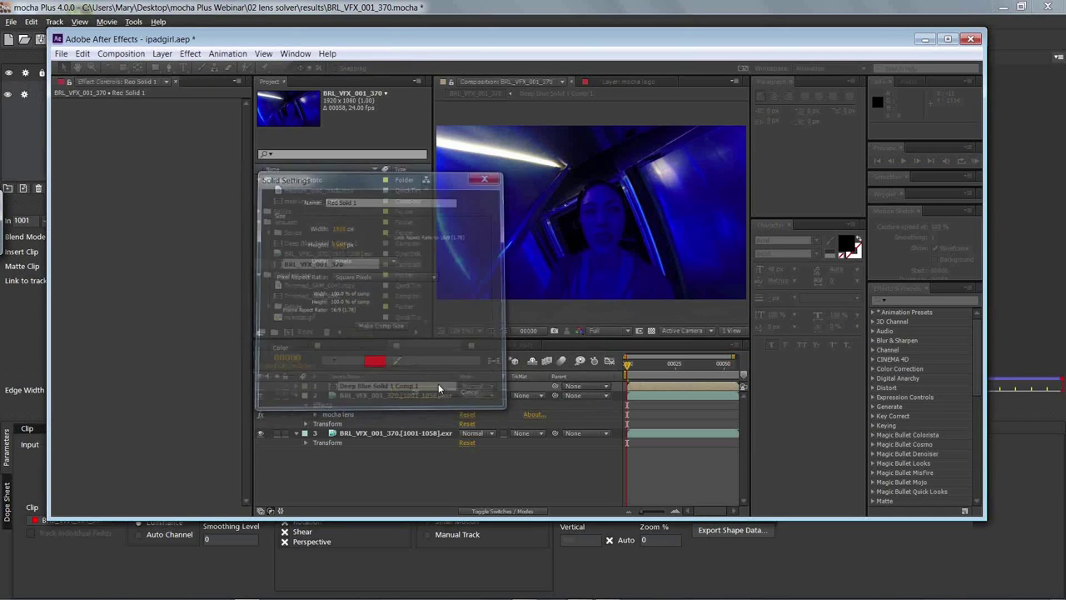
- Paste the copied corner pin tracking data onto the red solid and check how it follows the undistorted footage over several frames
click(83, 55)
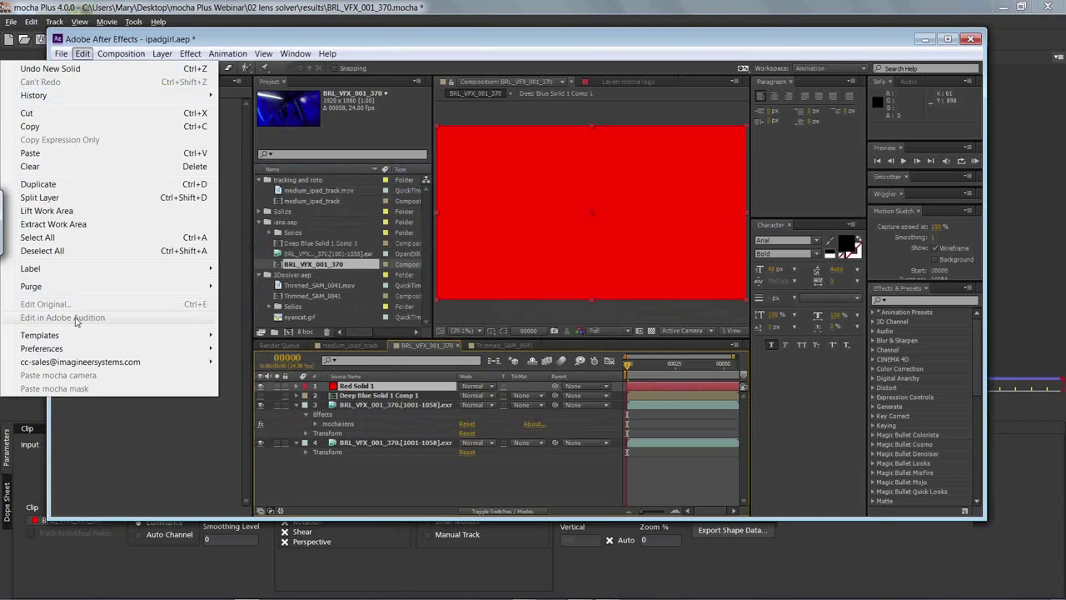
click(50, 148)
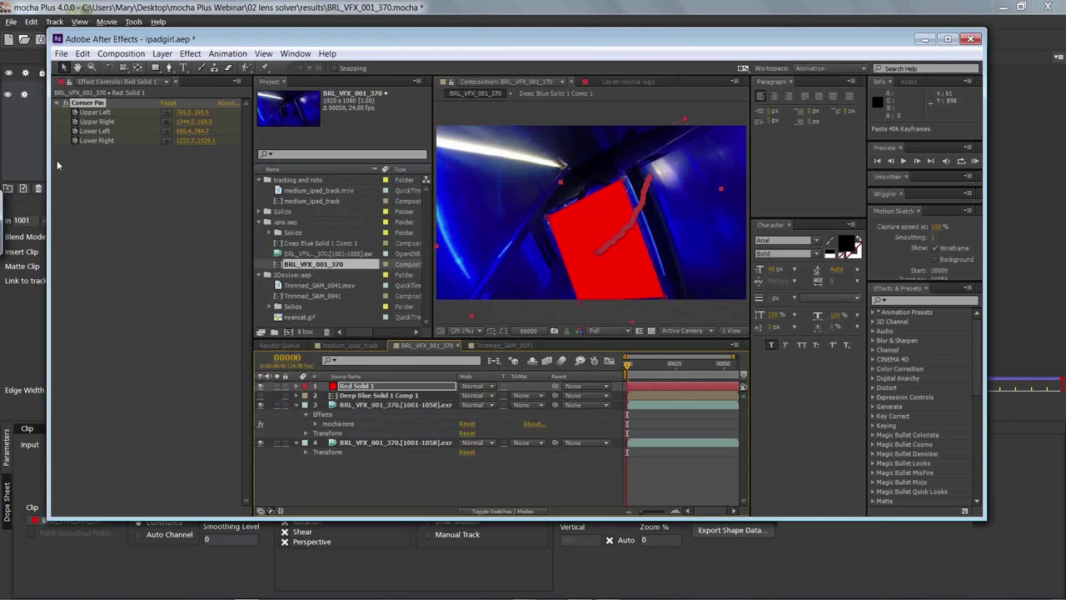
drag(628, 367, 664, 368)
click(681, 367)
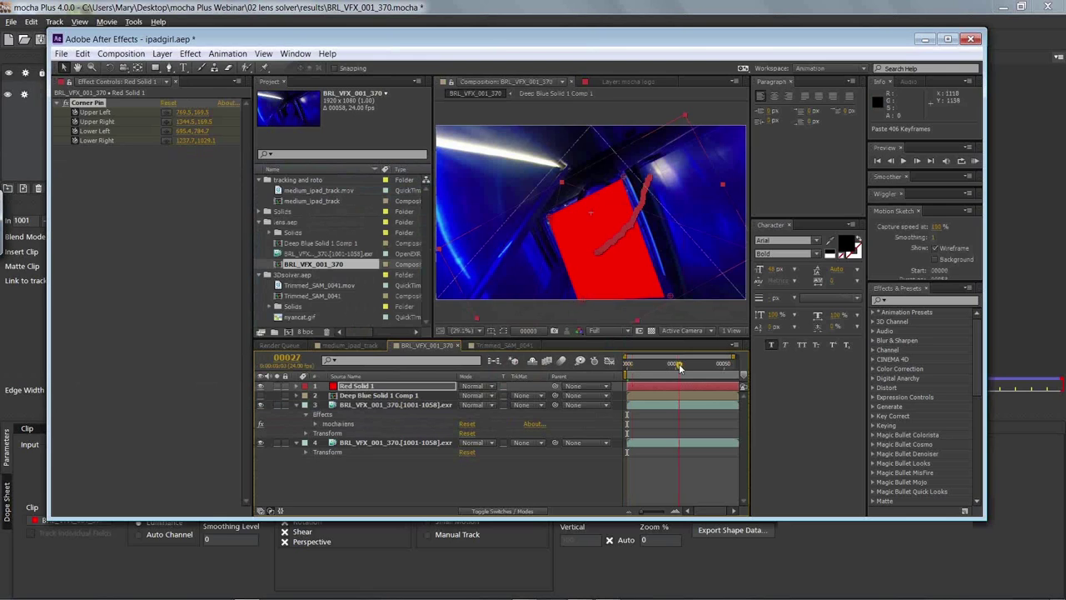
click(656, 366)
click(634, 367)
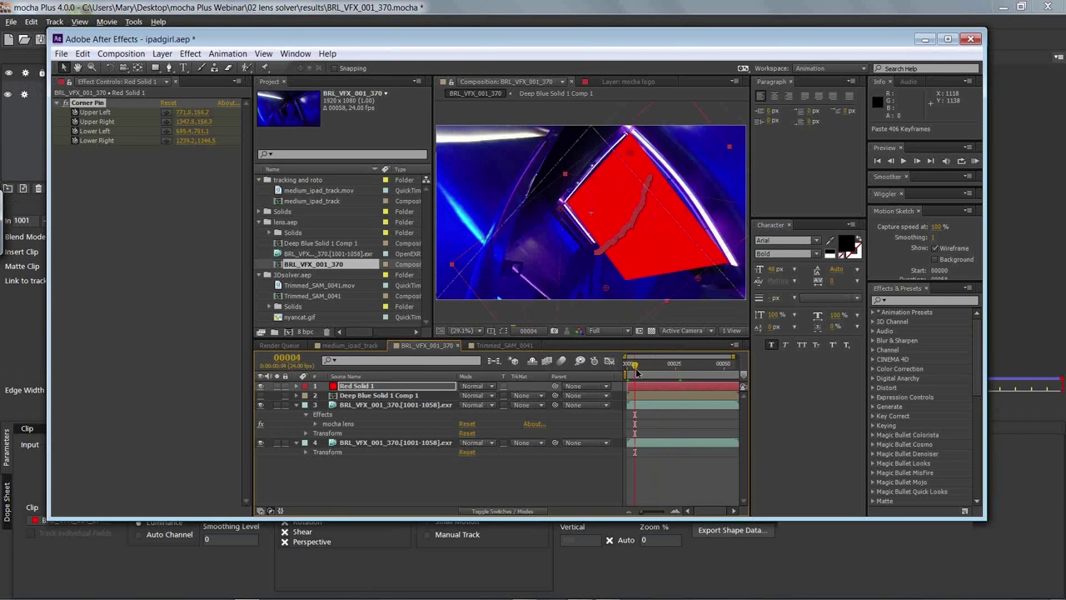
click(631, 368)
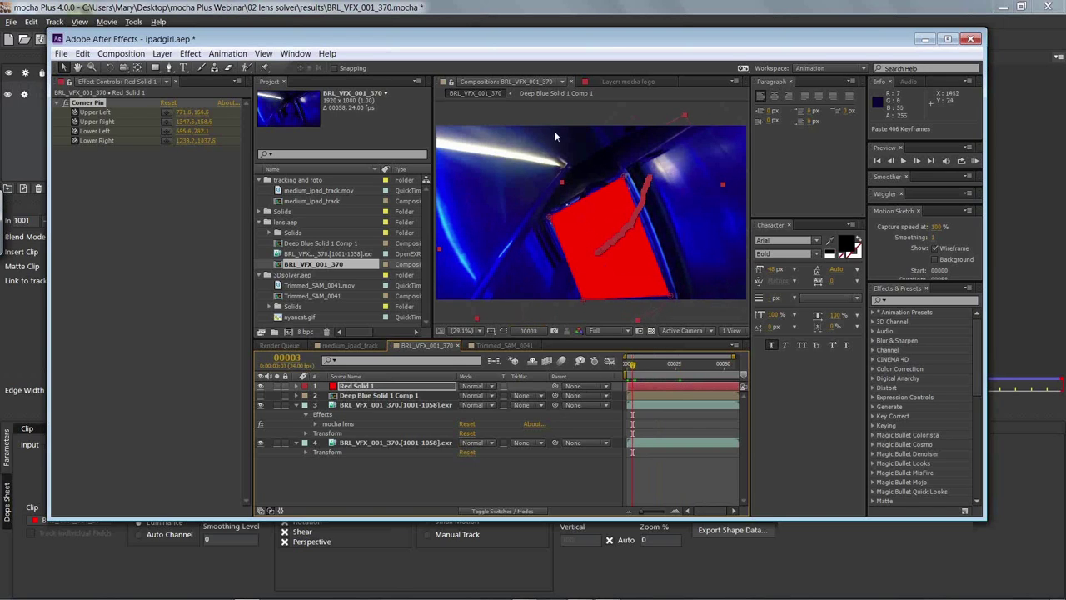
- Return to mocha Plus and play the clip with the wall track layer selected to examine its distortion grid over the footage
click(923, 39)
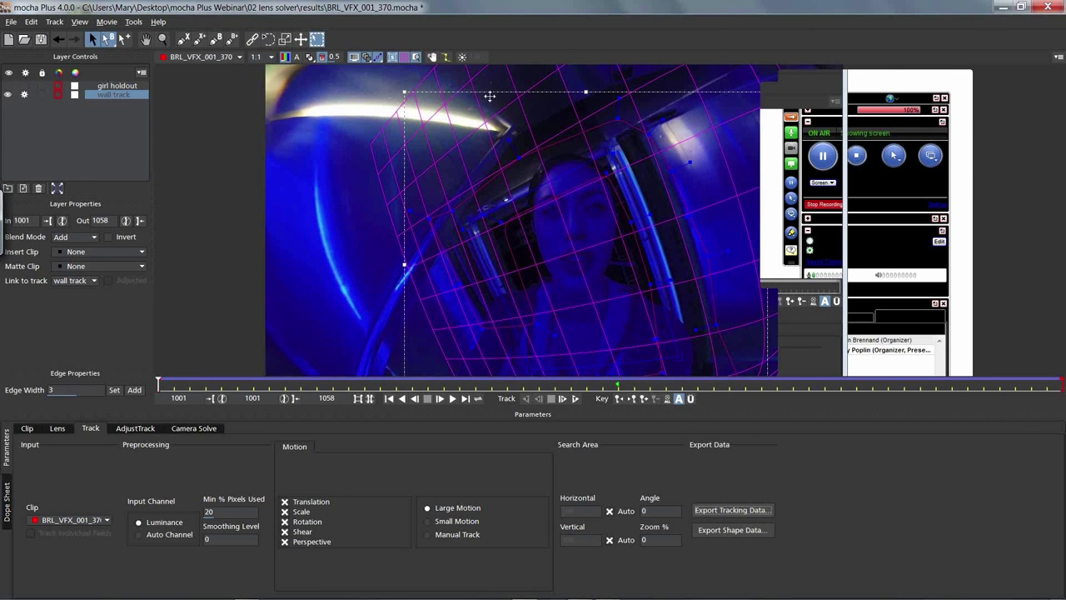
click(102, 86)
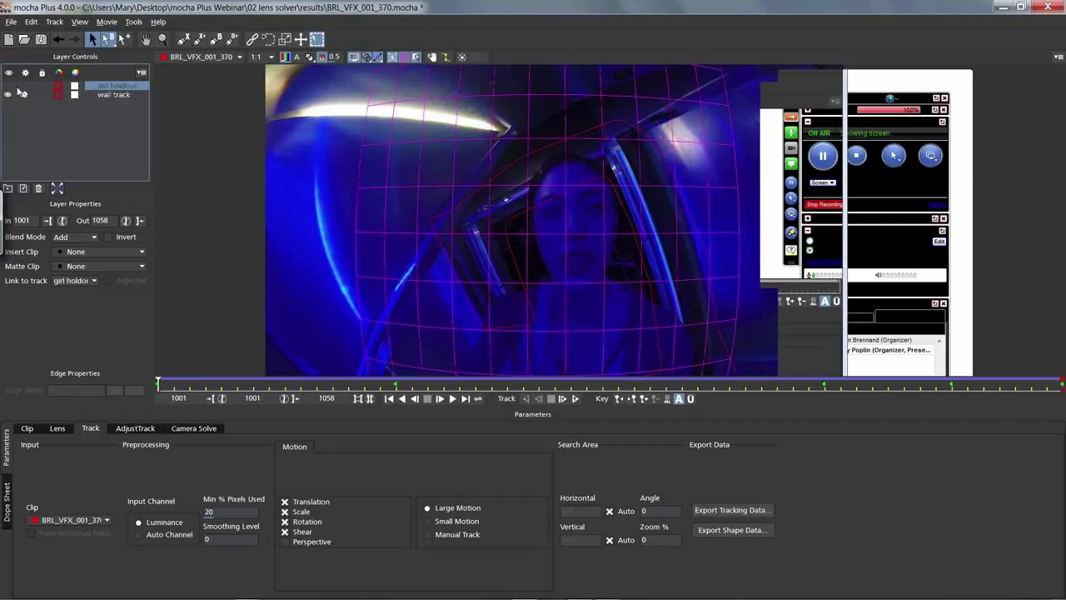
click(108, 95)
drag(157, 383, 176, 382)
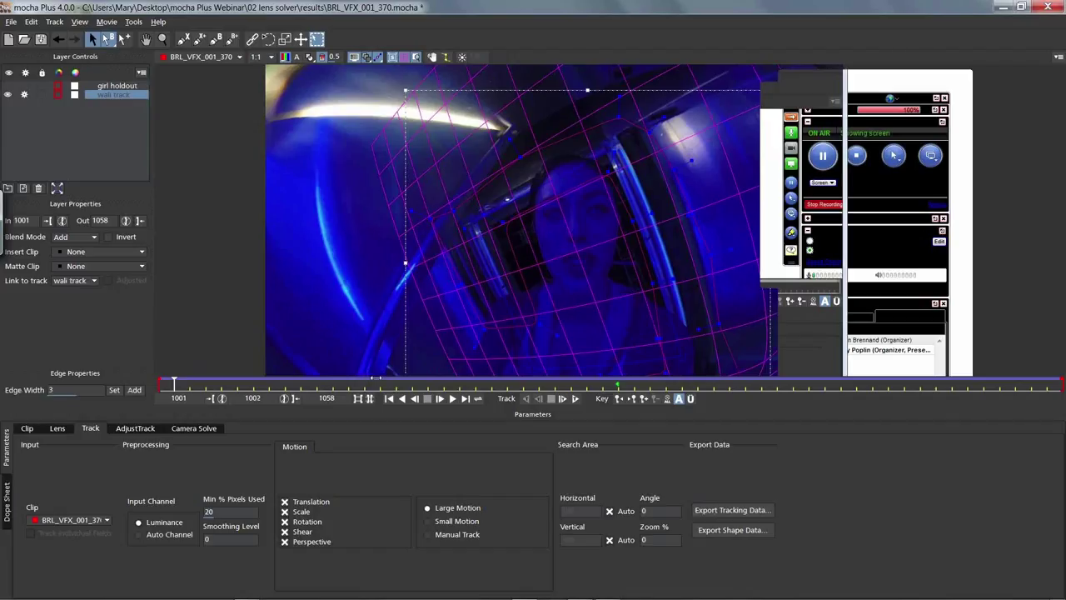
drag(375, 378, 389, 383)
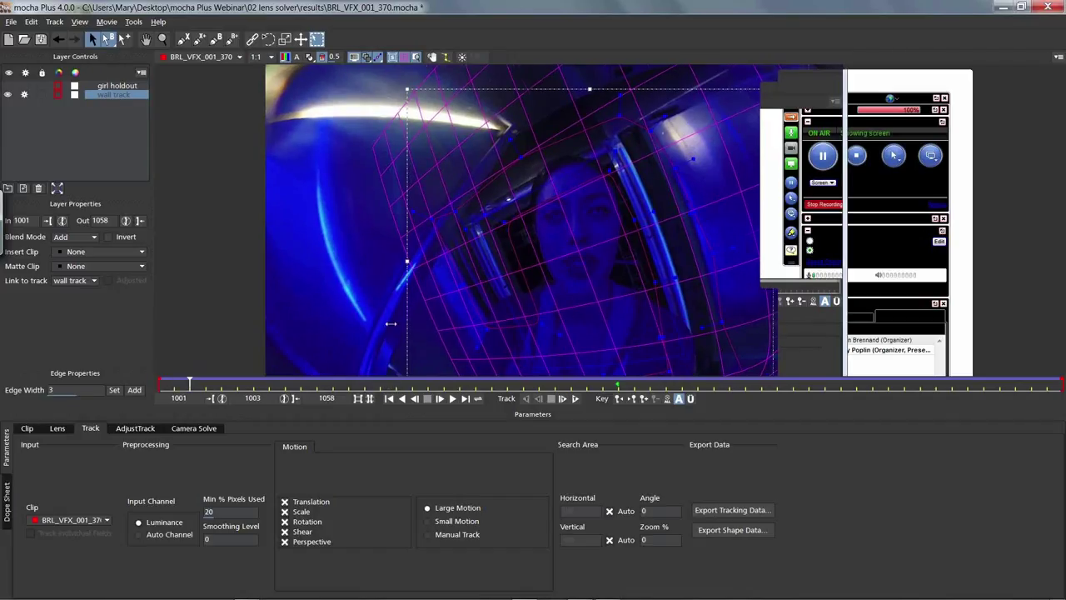
key(space)
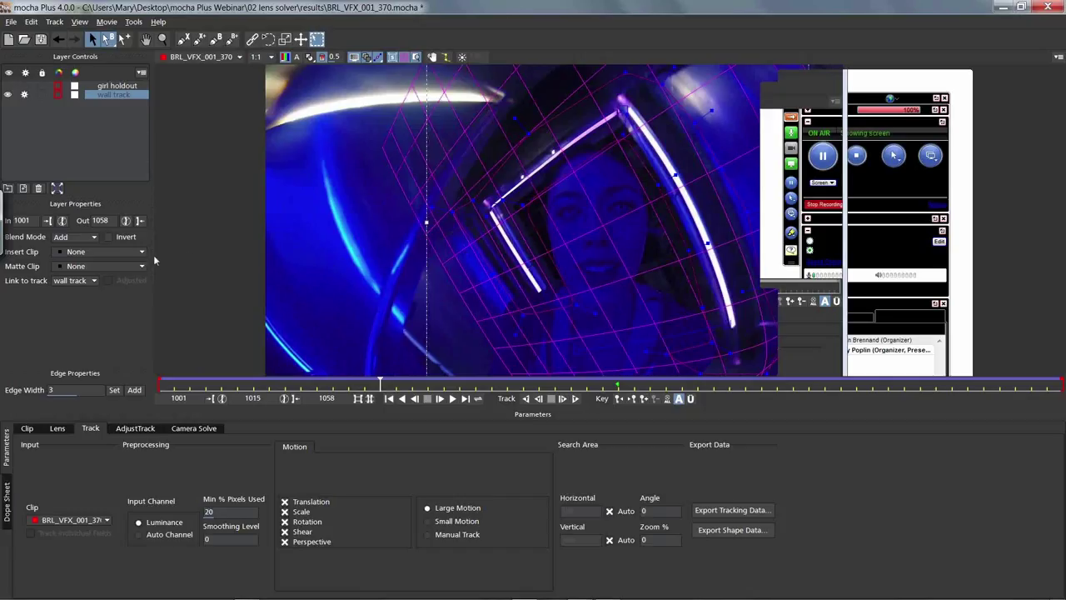
- Examine the BRL_VFX_001_370 clip's source, footage stream and view mapping options, plus its lens distortion settings
drag(154, 260, 225, 259)
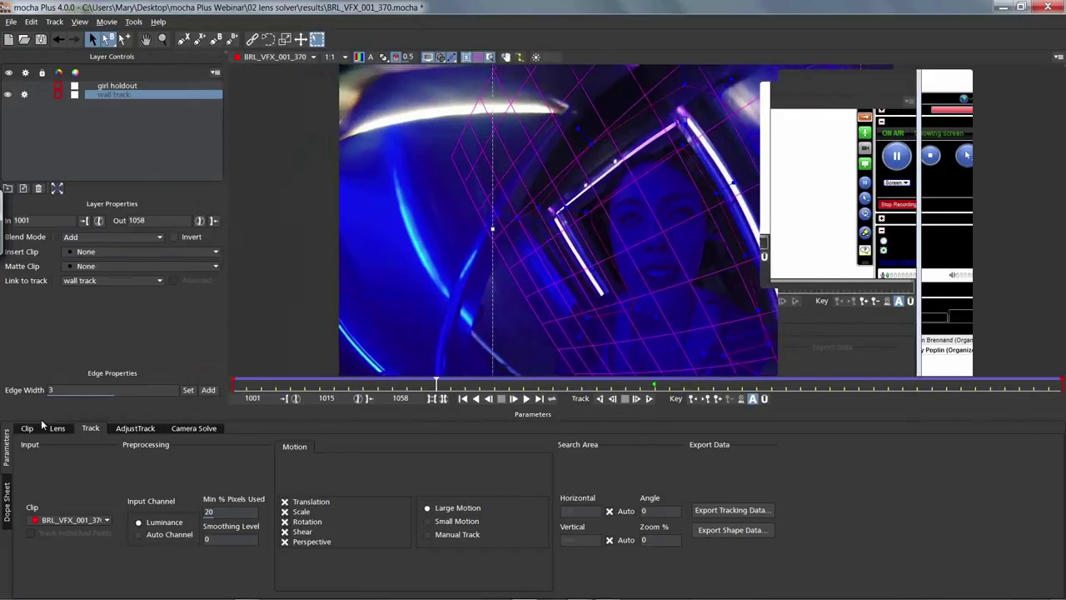
click(33, 427)
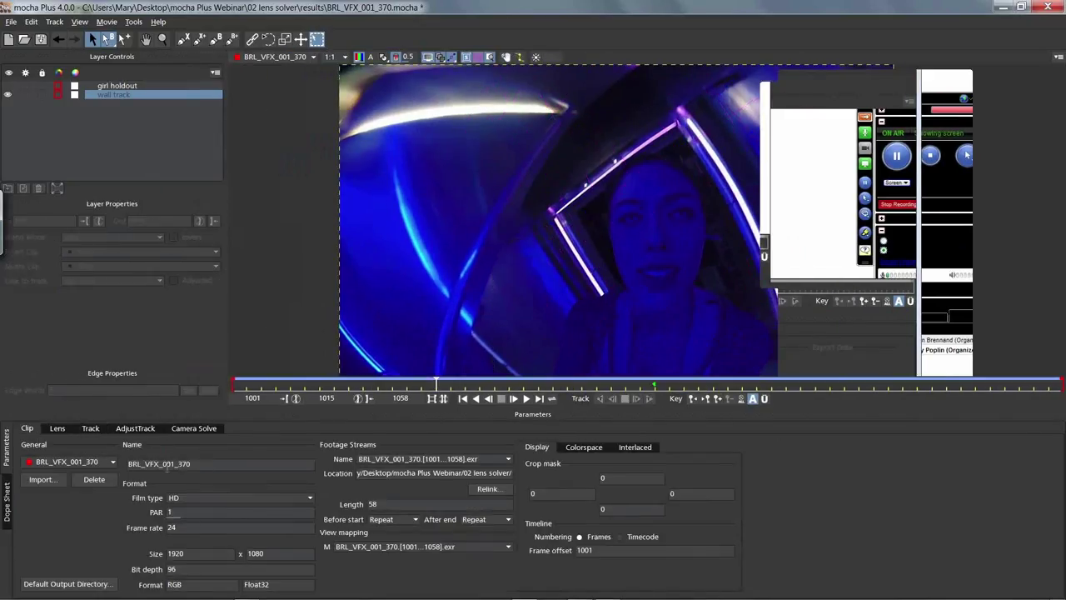
click(112, 462)
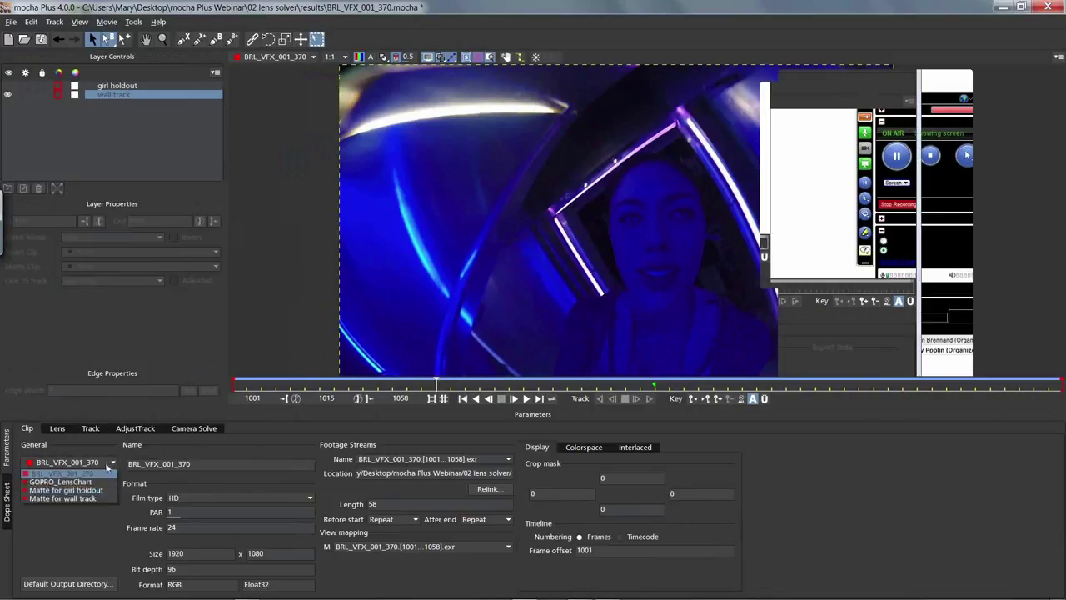
click(372, 444)
click(439, 460)
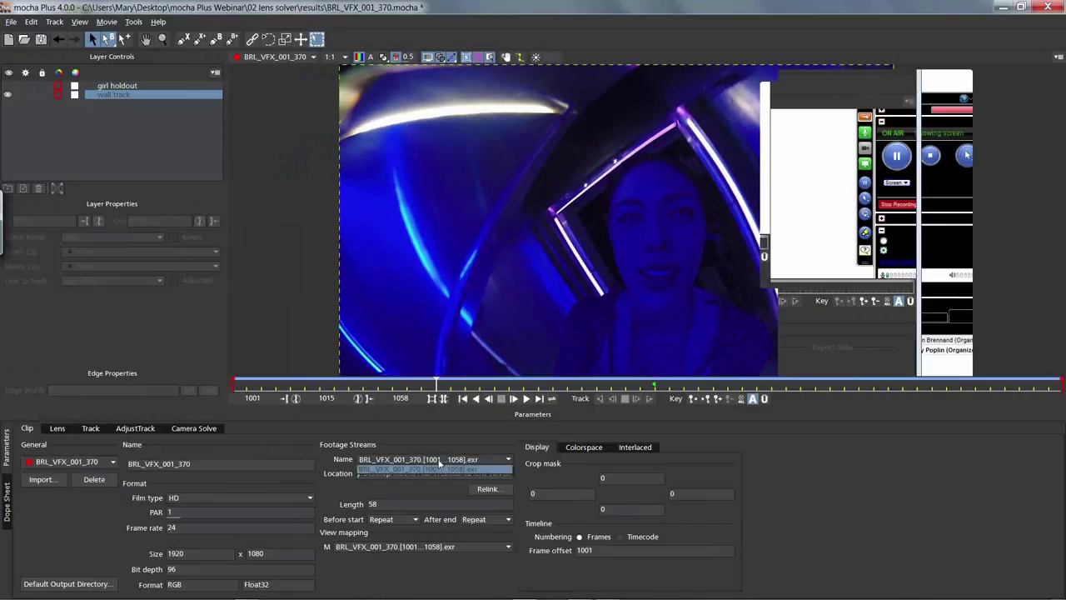
click(437, 427)
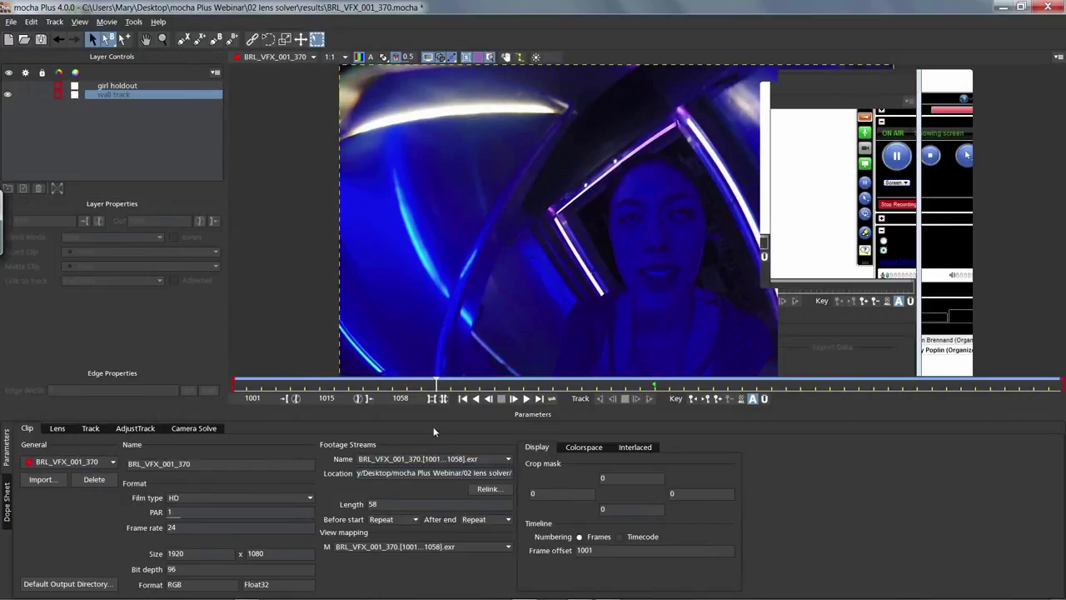
click(440, 545)
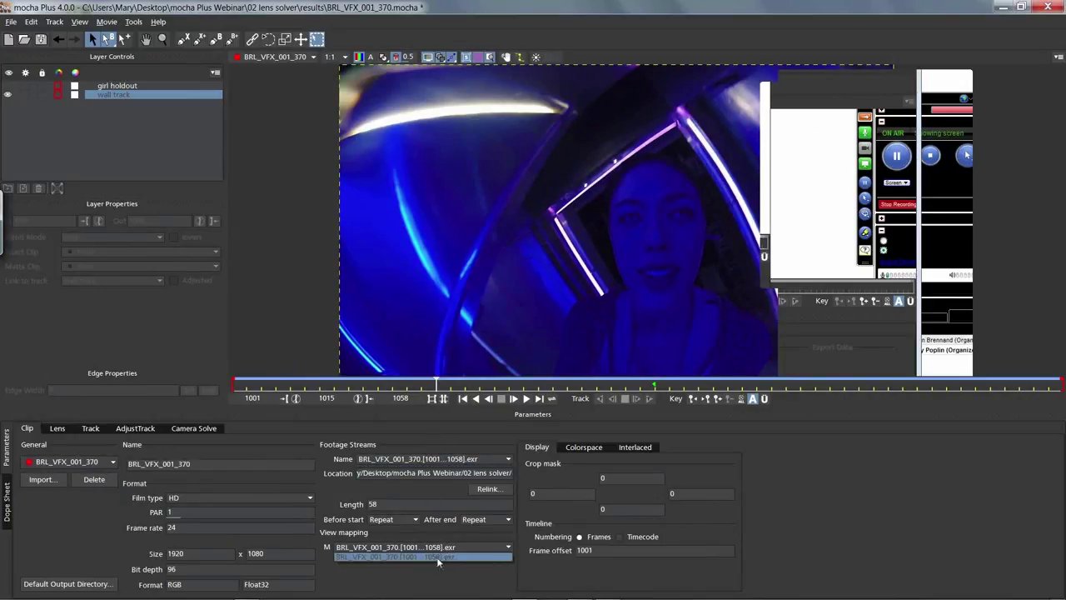
click(276, 430)
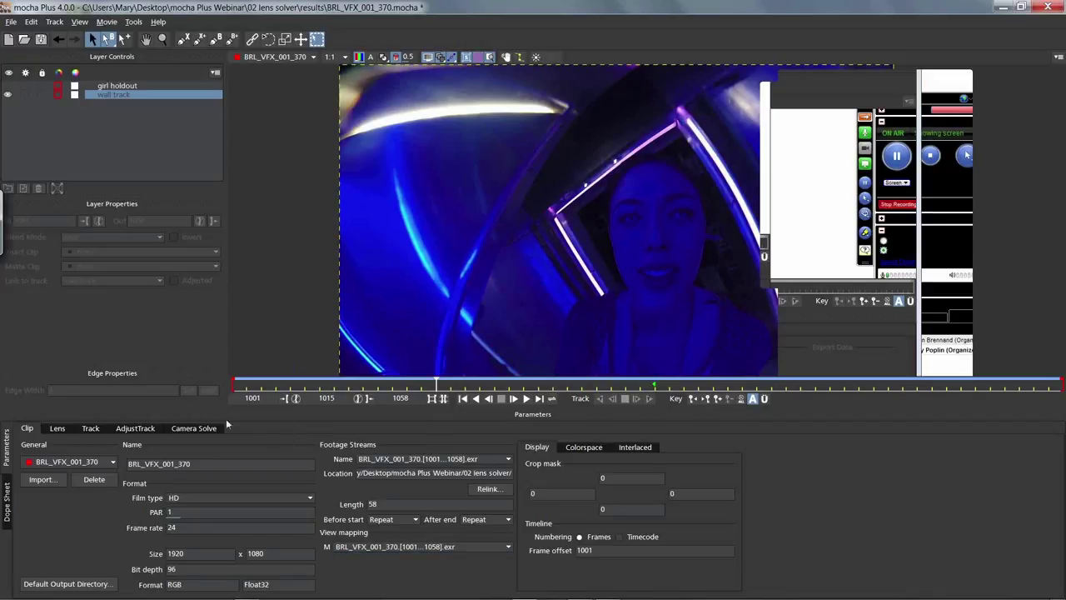
click(57, 427)
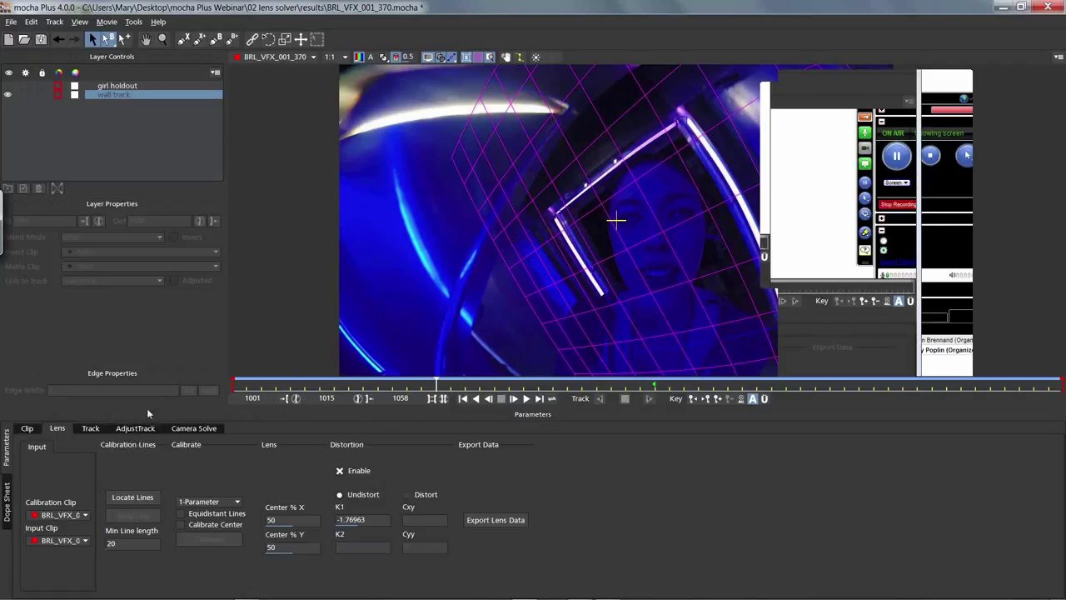
- Open the Trimmed_SAM_0041.mocha project from the 03 3D solver results folder, discarding the current project's unsaved changes
click(190, 428)
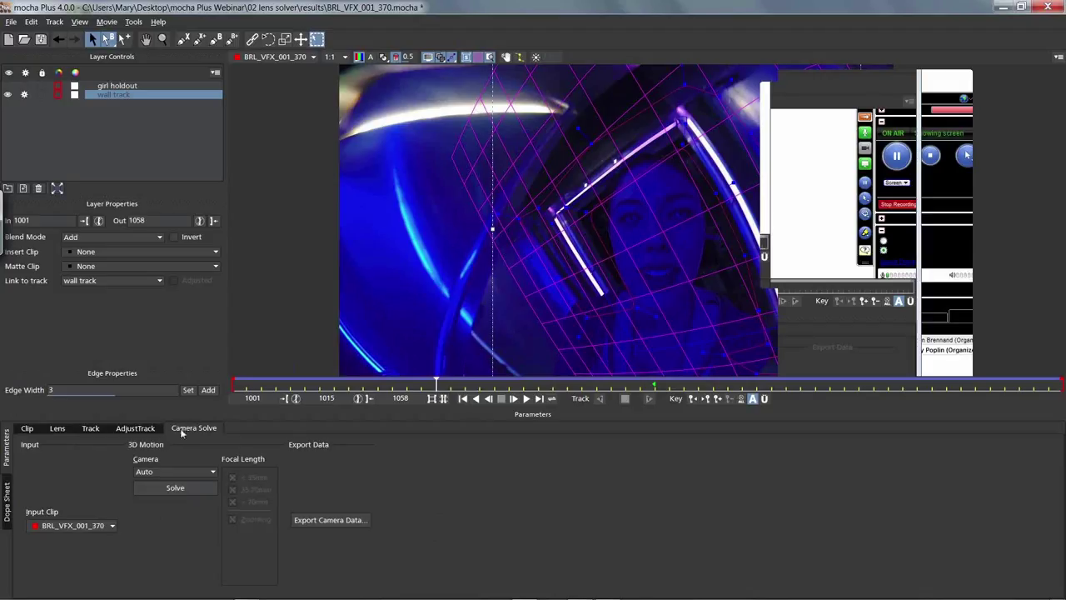
click(12, 22)
mouse_move(29, 62)
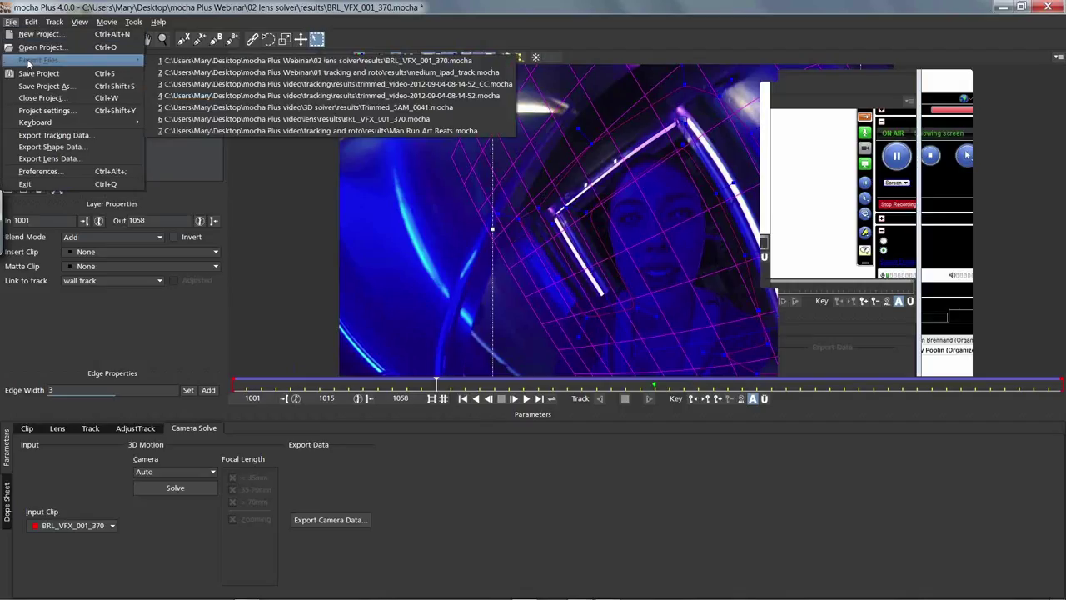
click(40, 48)
click(118, 46)
double_click(158, 138)
double_click(158, 112)
click(192, 126)
click(421, 326)
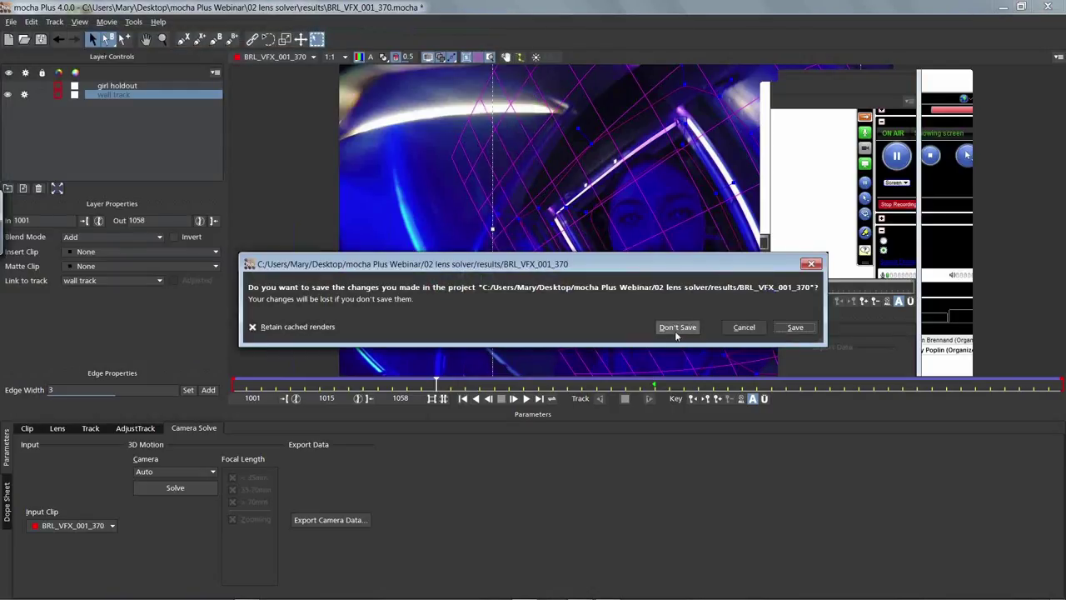
click(676, 329)
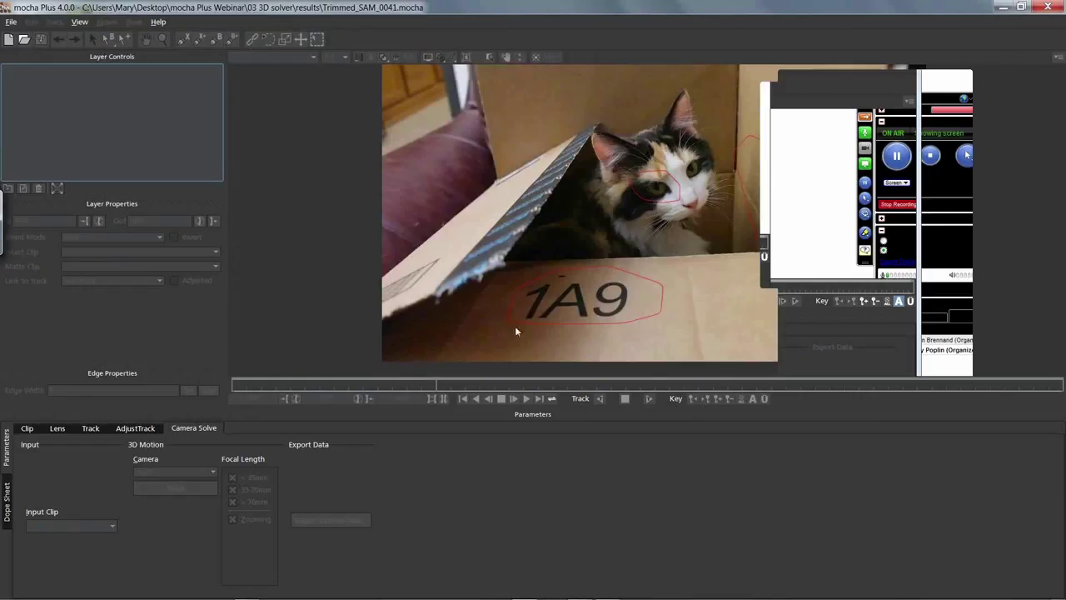
- Play the cat-in-a-box clip and select both the side box and front box layers
click(514, 398)
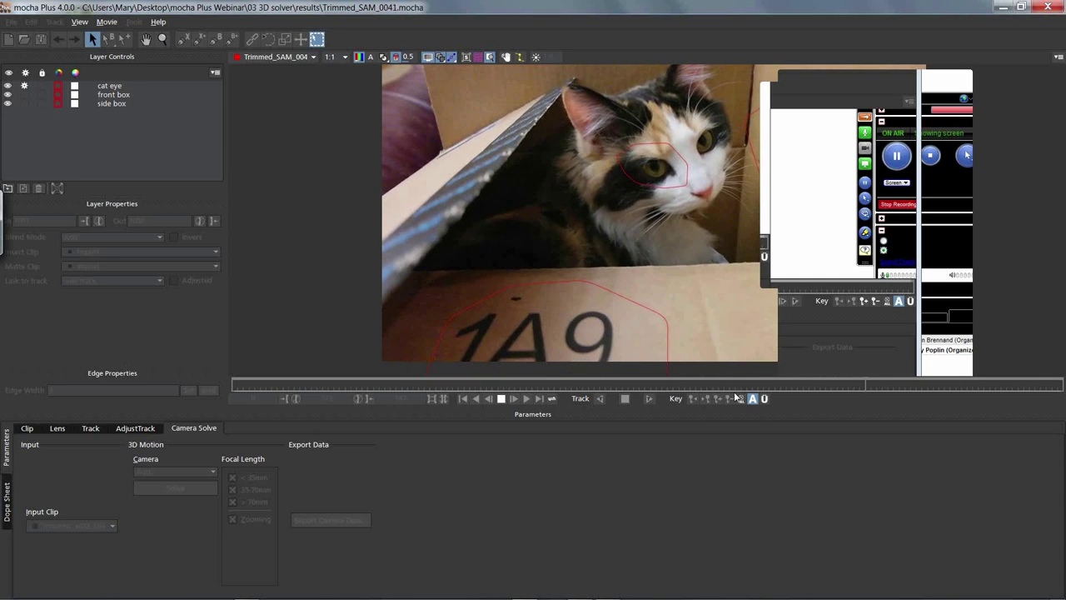
click(112, 103)
shift+click(113, 95)
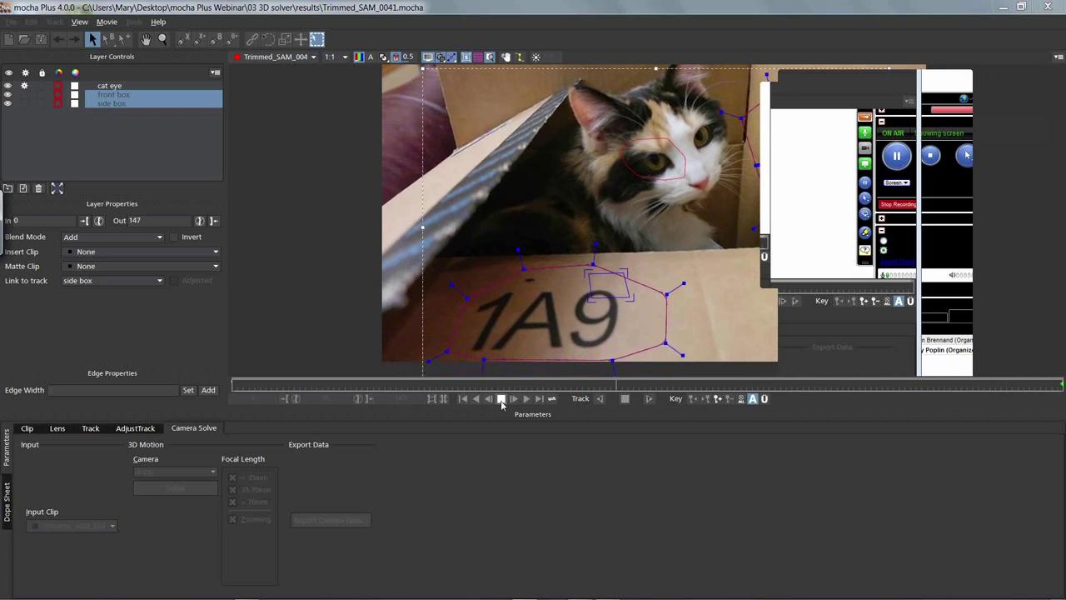
- Rewind to frame 0, play the clip to check the two selected box tracks, and return to the first frame
click(556, 384)
drag(552, 383, 128, 390)
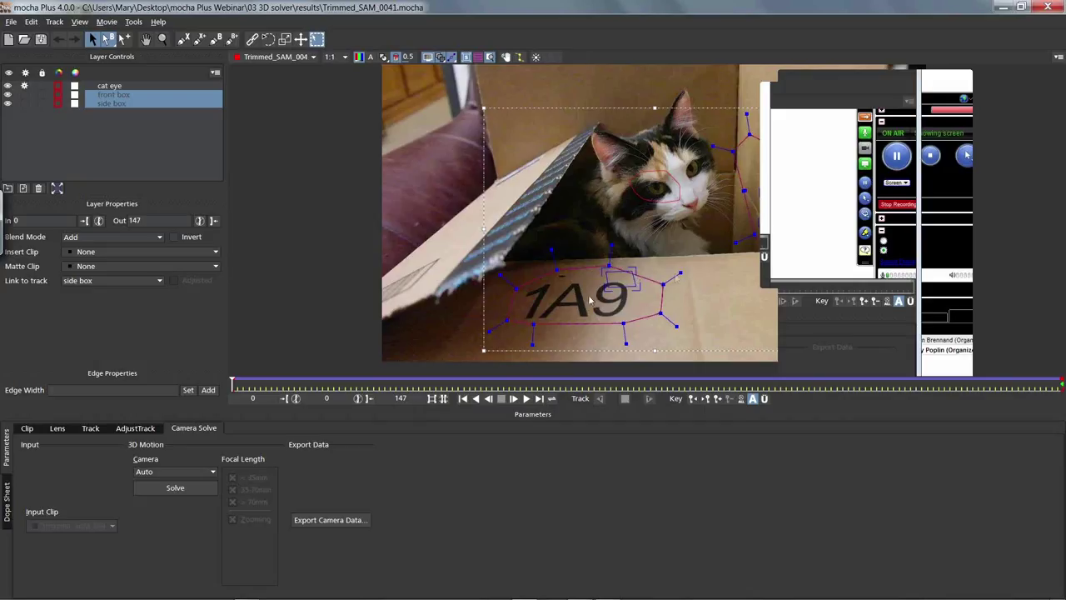
click(526, 398)
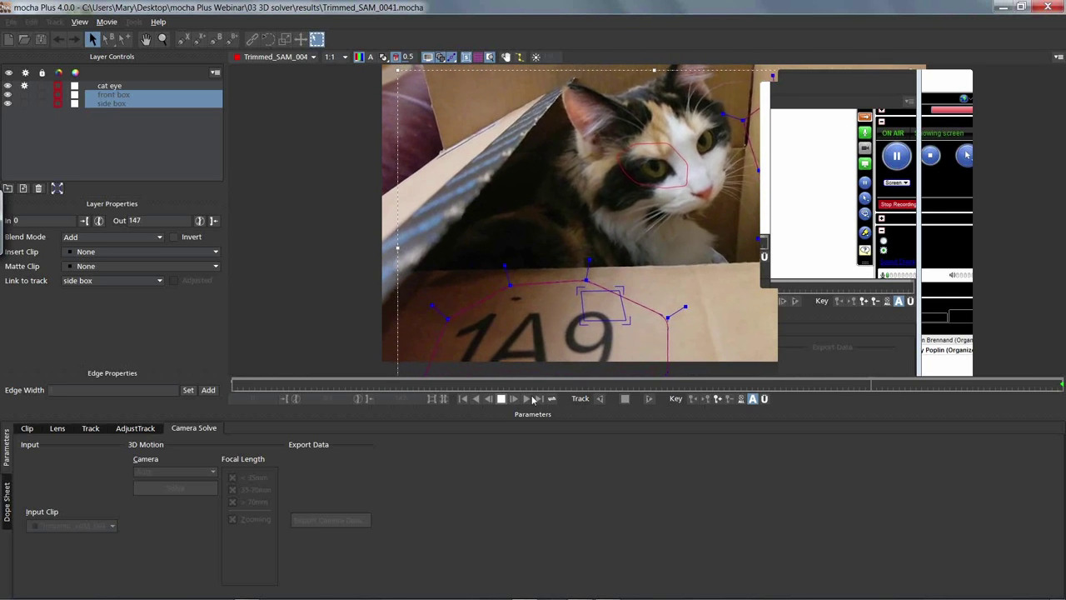
click(501, 399)
drag(517, 388, 168, 398)
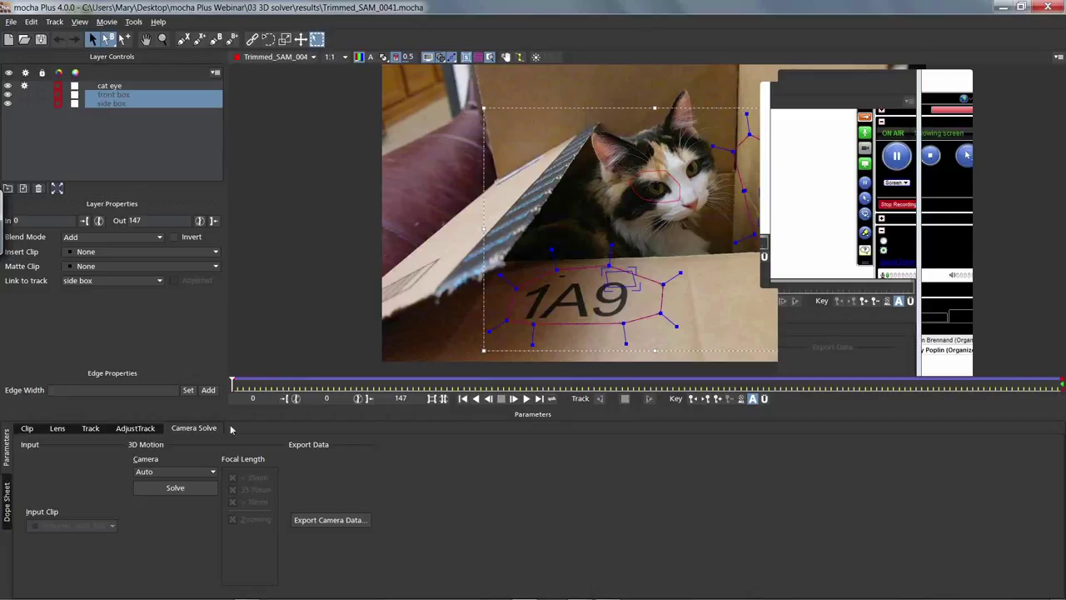
- Set the camera solve type to Large Parallax Change and solve the camera from the two box layers
click(198, 473)
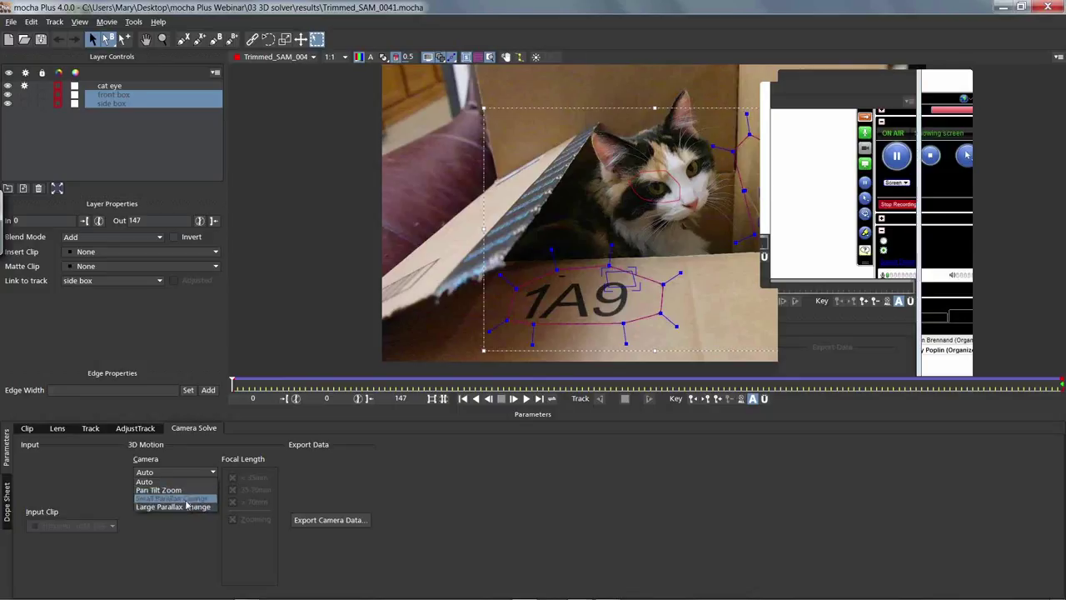
click(185, 507)
click(185, 472)
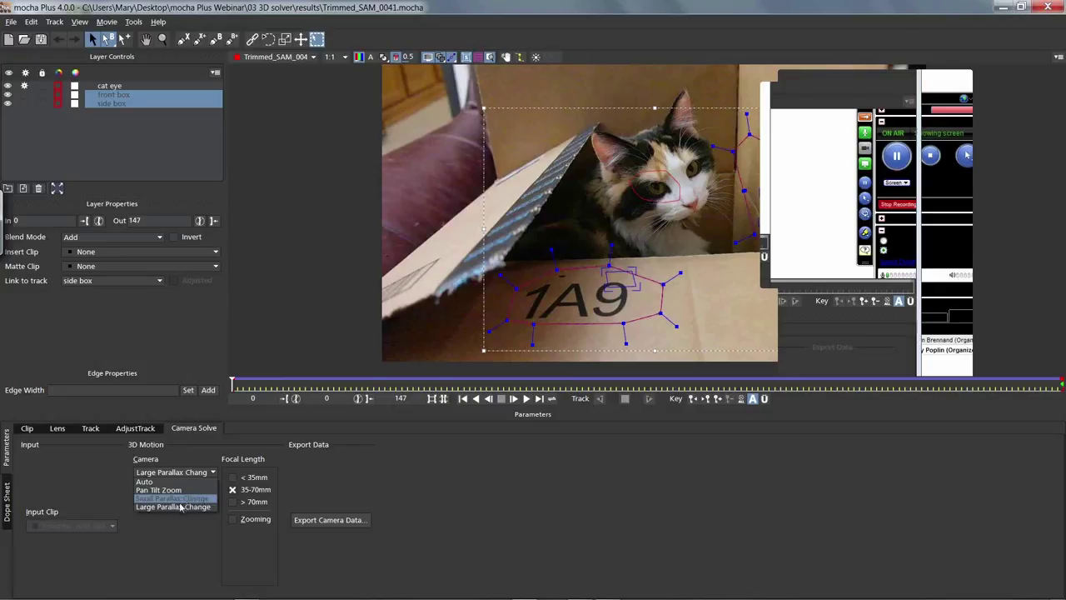
click(184, 507)
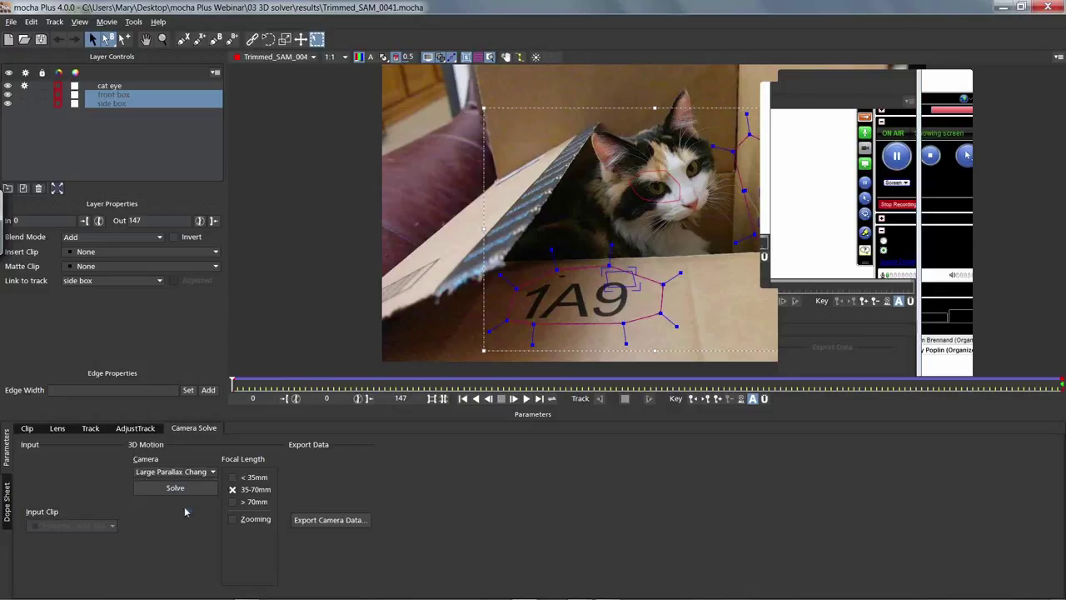
click(186, 491)
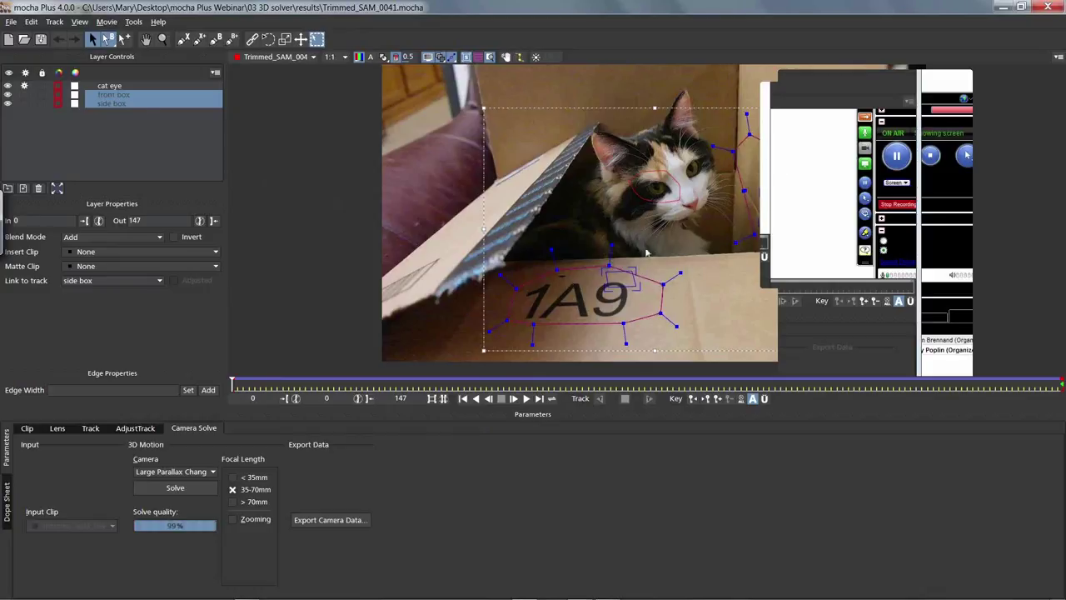
- Select the cat eye layer, show its grid, and scrub through the clip to check how the track follows the cat's face
click(117, 86)
drag(233, 384, 475, 384)
click(479, 57)
drag(486, 382, 928, 372)
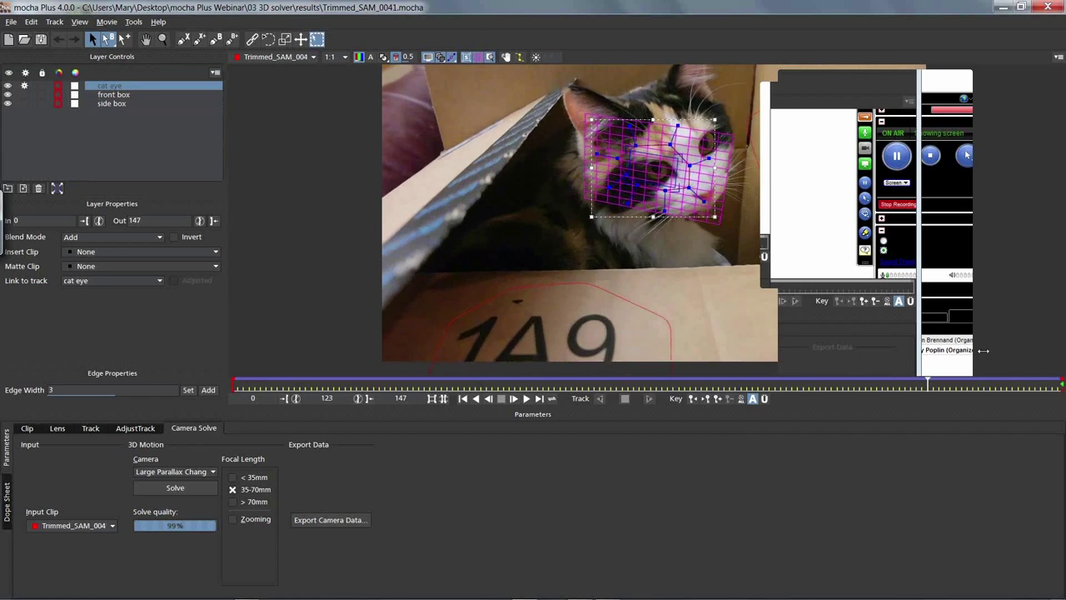
key(Home)
drag(524, 382, 958, 348)
drag(927, 386, 111, 366)
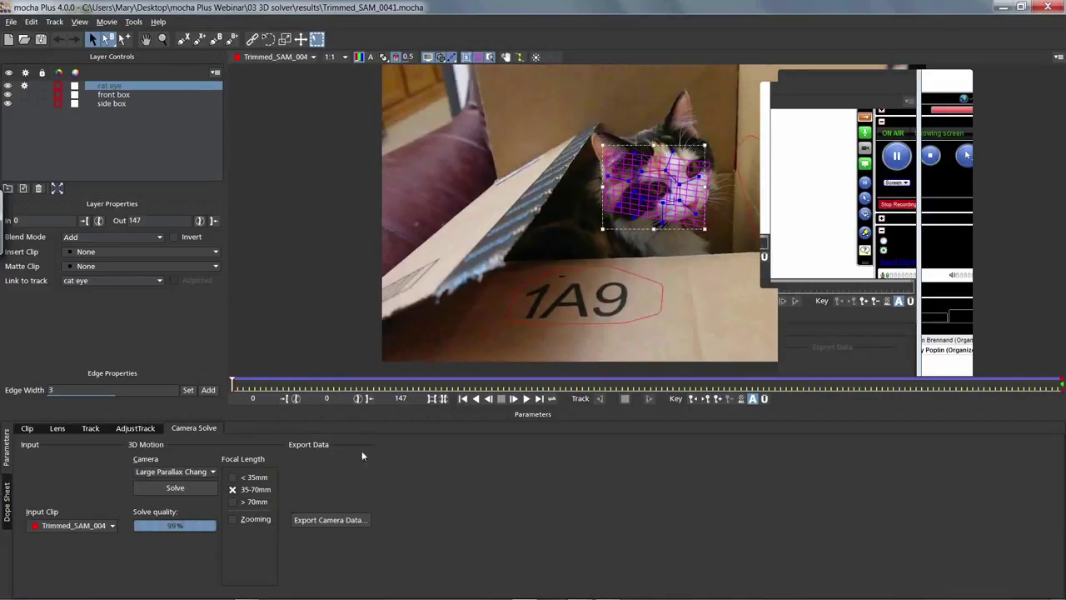
- Copy the solved camera data to the clipboard as After Effects 3D Motion Data and switch to After Effects
click(325, 520)
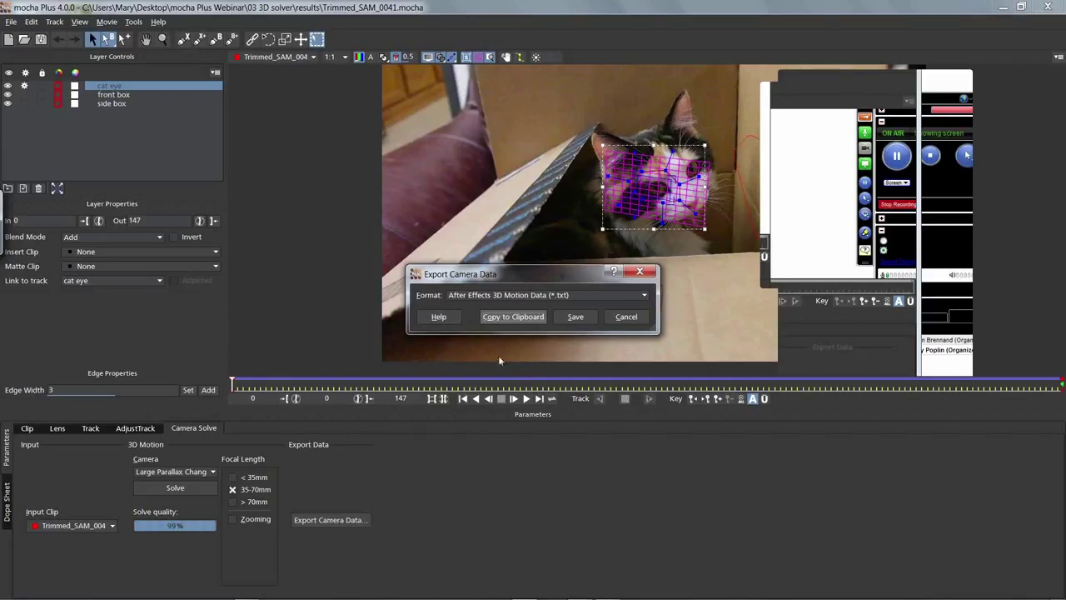
click(514, 317)
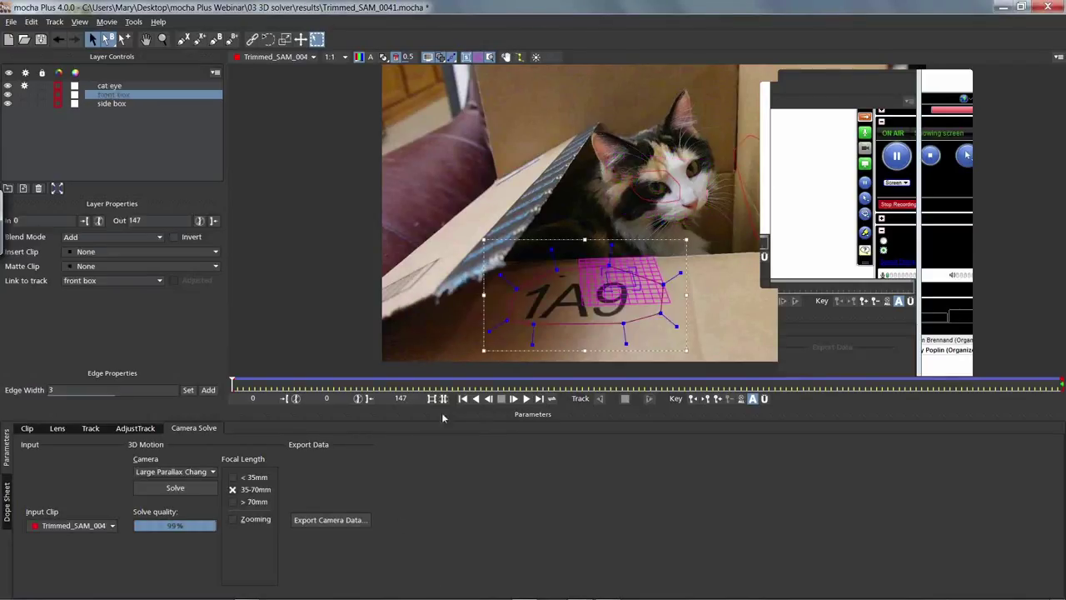
key(super)
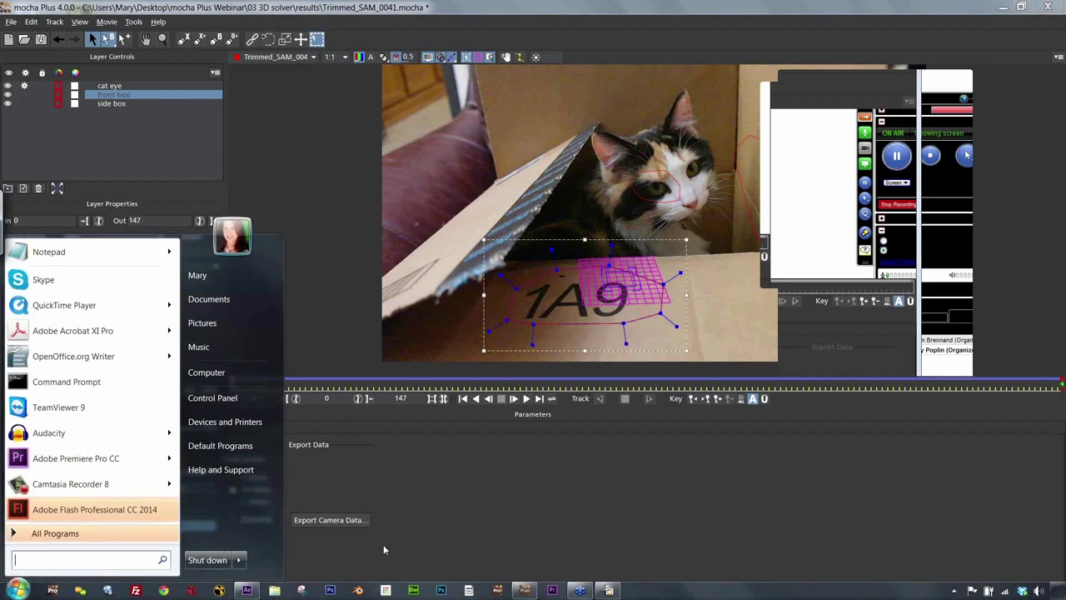
click(242, 593)
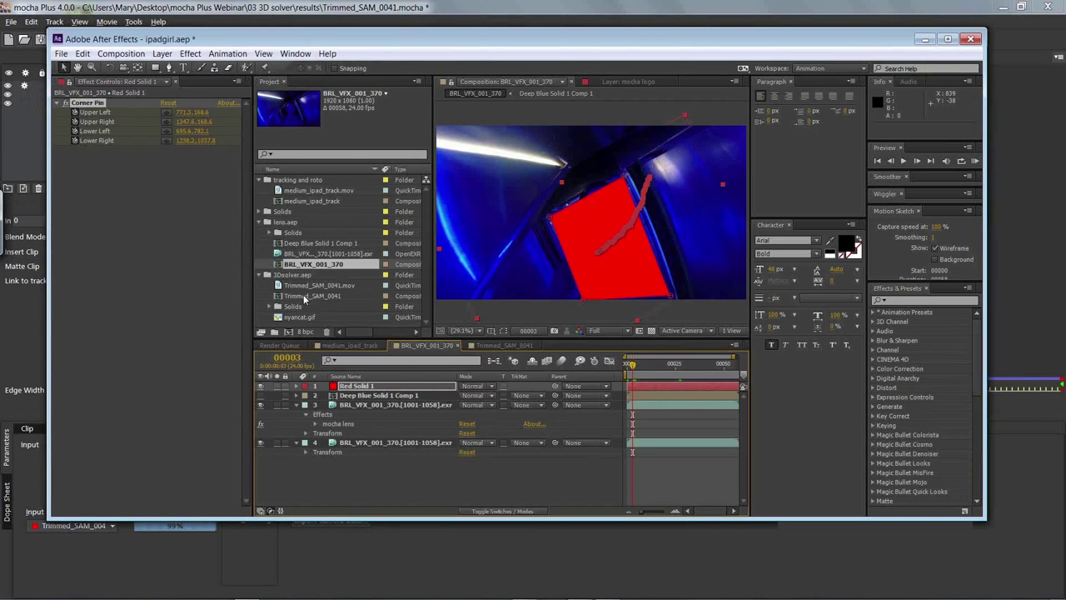
- Open the Trimmed_SAM_0041 composition and preview the mocha rocks text against the footage from frame 0
double_click(308, 296)
mouse_move(615, 364)
mouse_down()
mouse_move(685, 363)
mouse_move(624, 361)
mouse_up()
key(space)
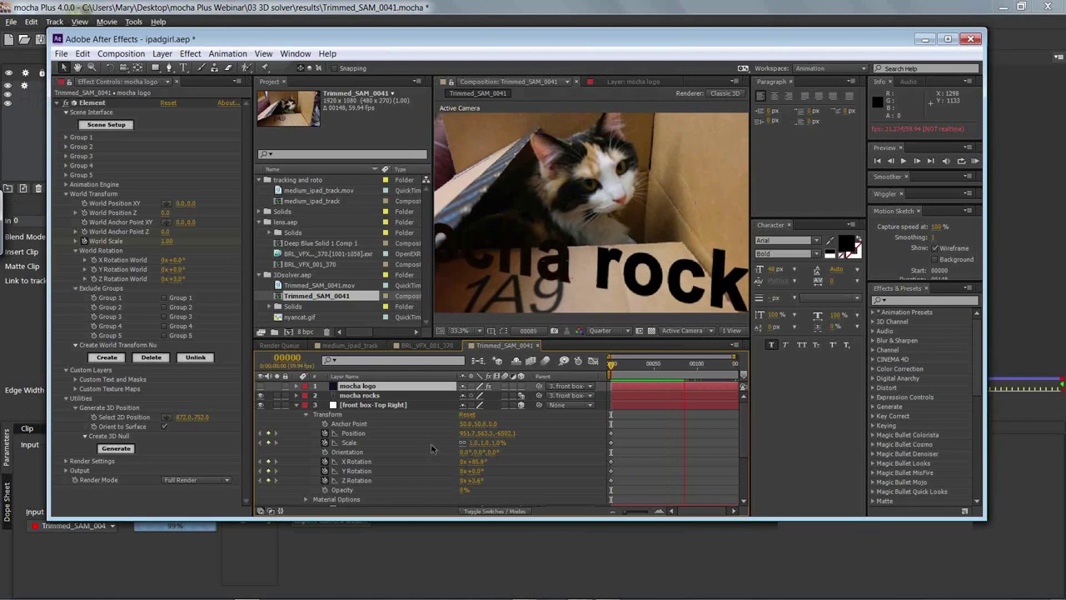
key(space)
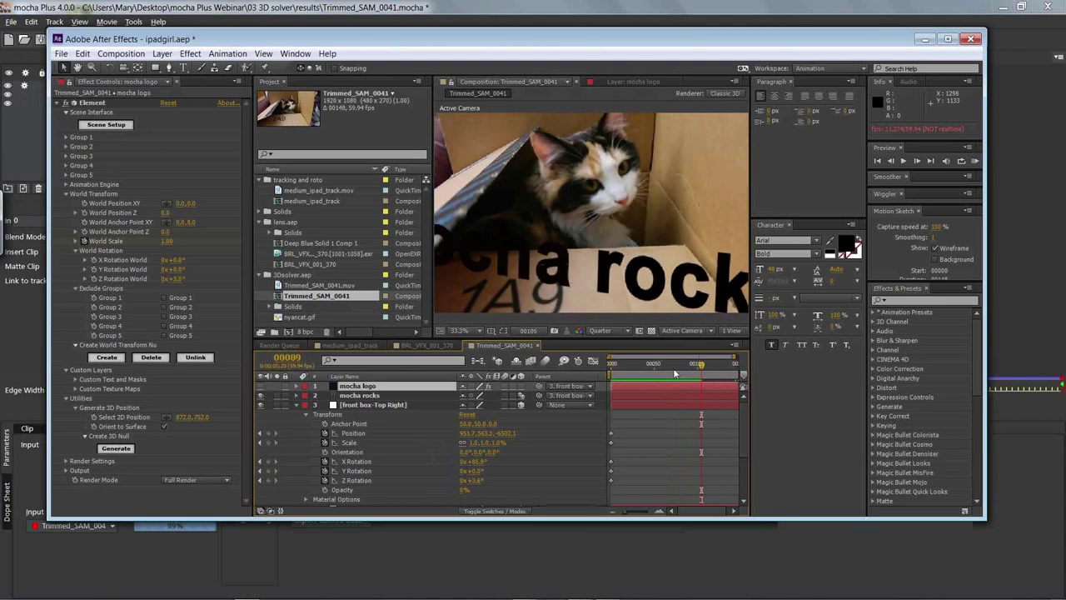
key(space)
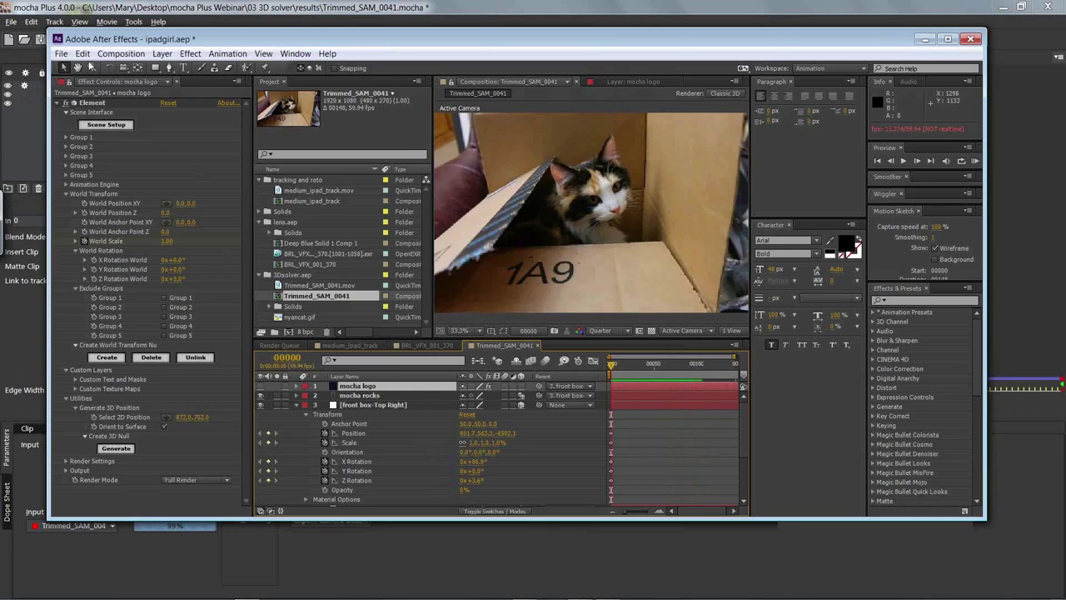
- Paste the copied camera and track data into the Trimmed_SAM_0041 composition
click(82, 54)
click(103, 379)
key(ctrl+v)
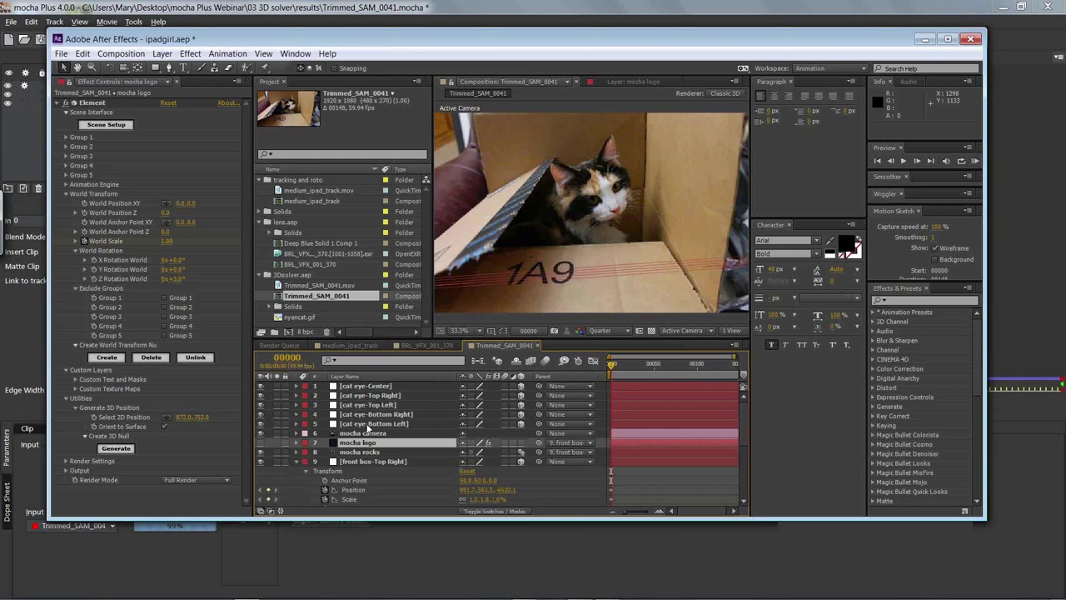
- Delete the five pasted cat eye nulls and the pasted mocha camera layer from the composition
click(370, 423)
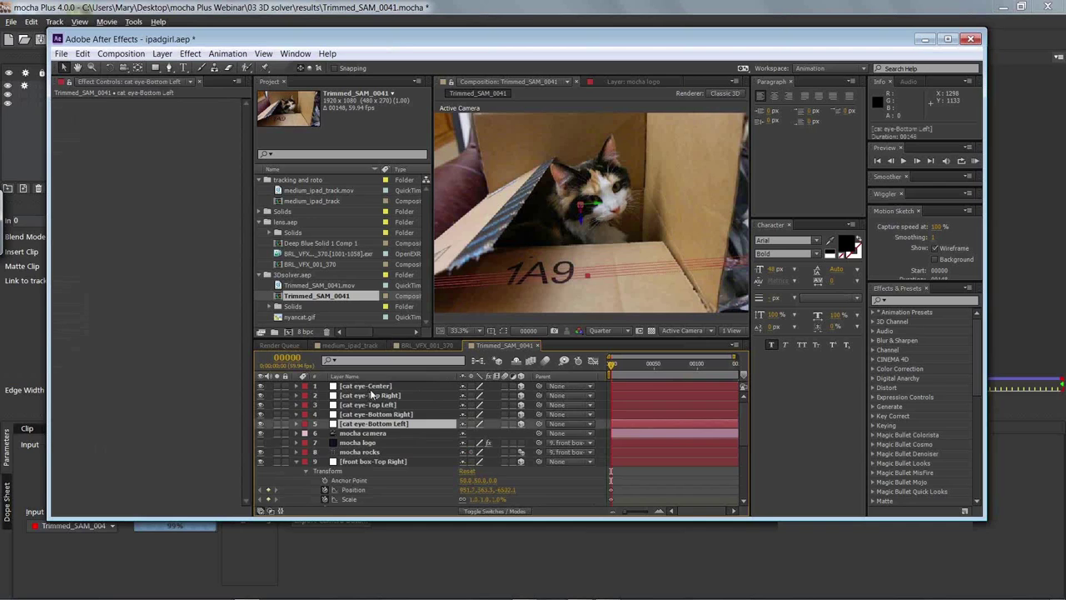
shift+click(372, 389)
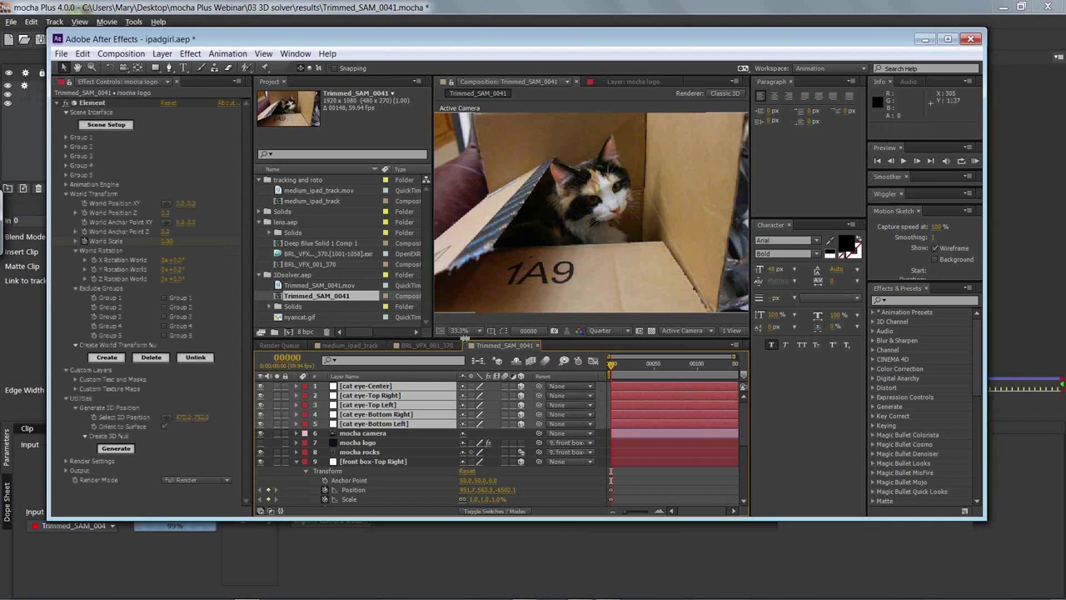
key(Delete)
click(361, 388)
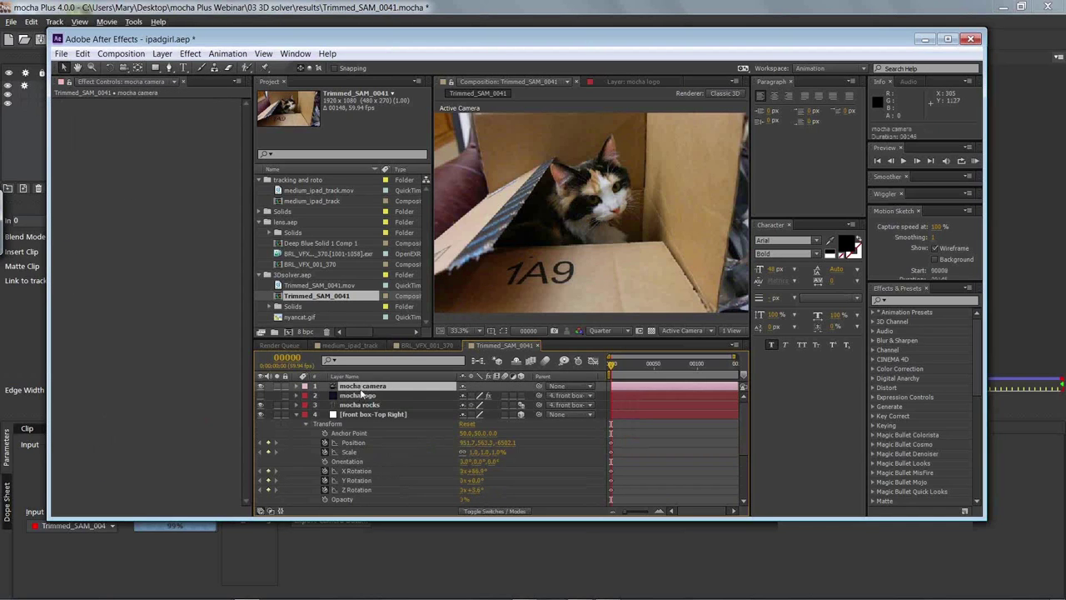
key(Delete)
drag(744, 423, 739, 401)
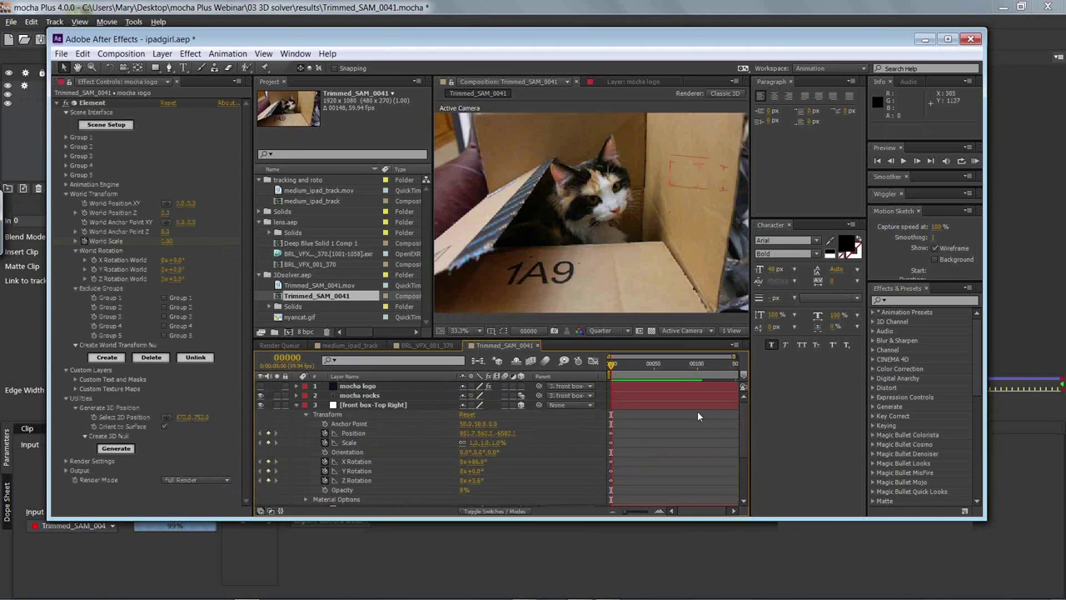
- Expand the mocha rocks layer and collapse its Text options to examine its Transform properties
click(366, 395)
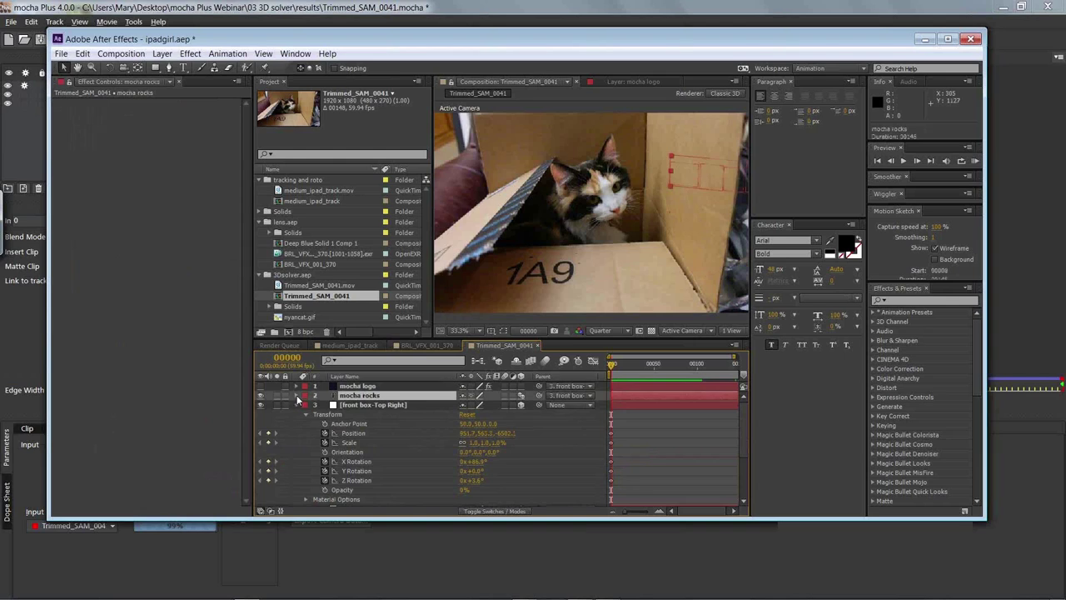
click(298, 396)
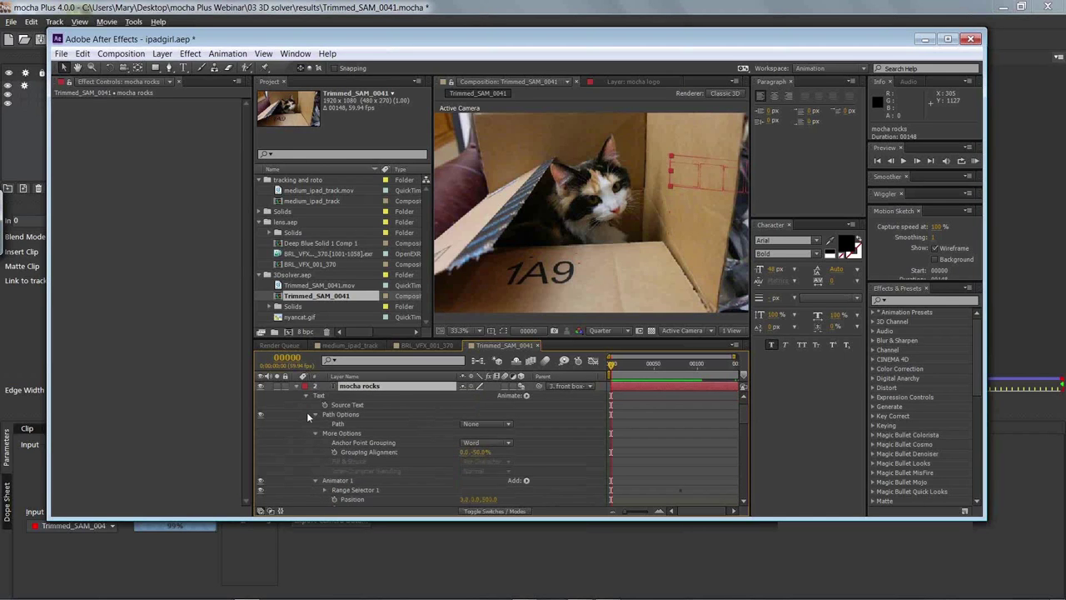
click(314, 481)
click(315, 433)
click(315, 414)
click(305, 396)
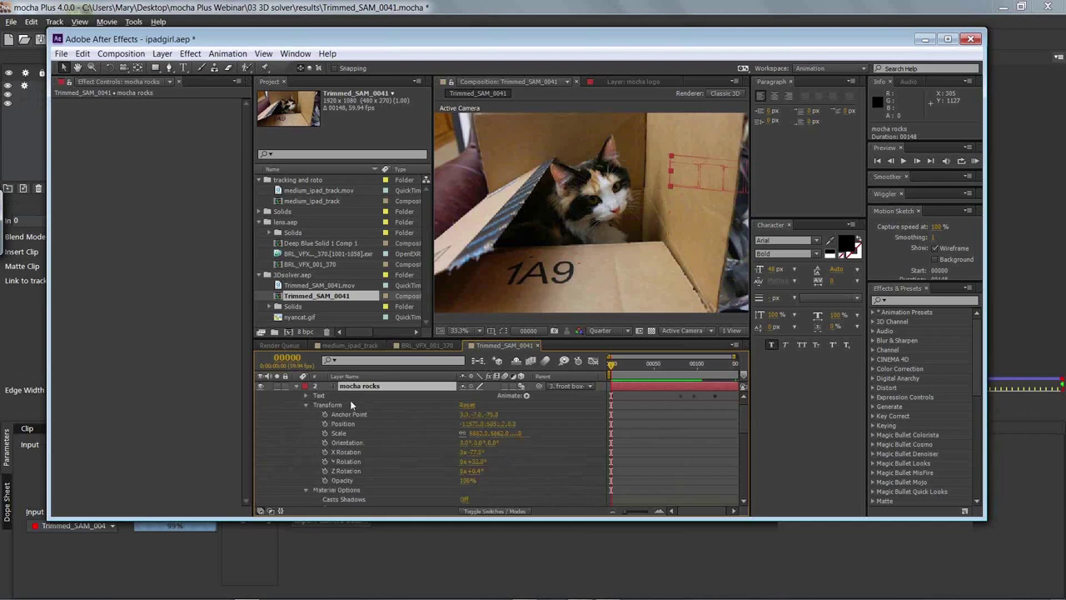
- Select the front box-Top Right null and scrub to frame 49 to examine its track against the footage
drag(746, 418, 744, 461)
click(379, 398)
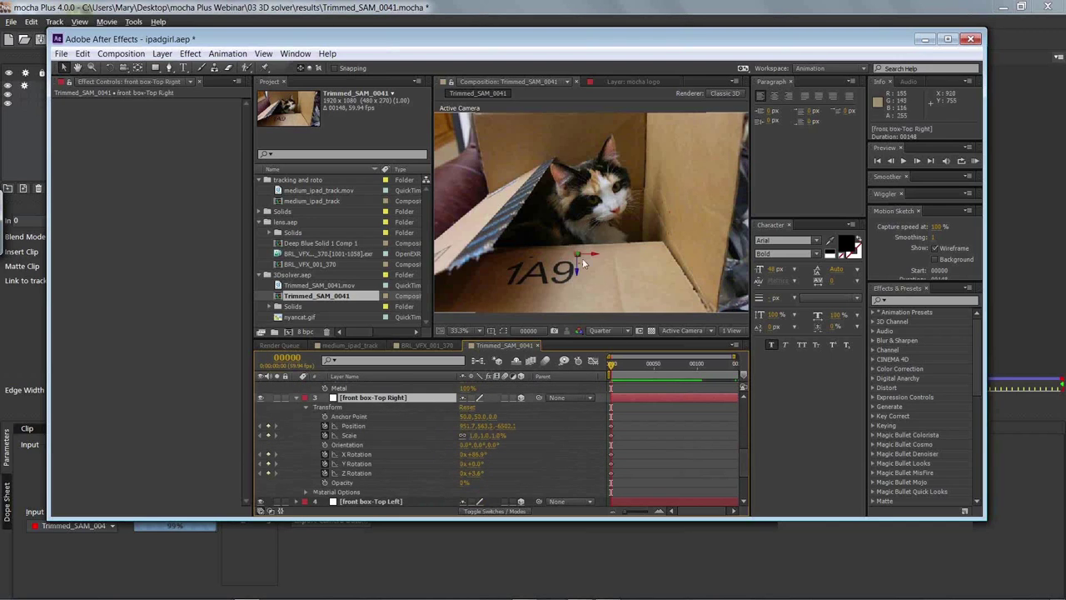
drag(613, 365, 653, 366)
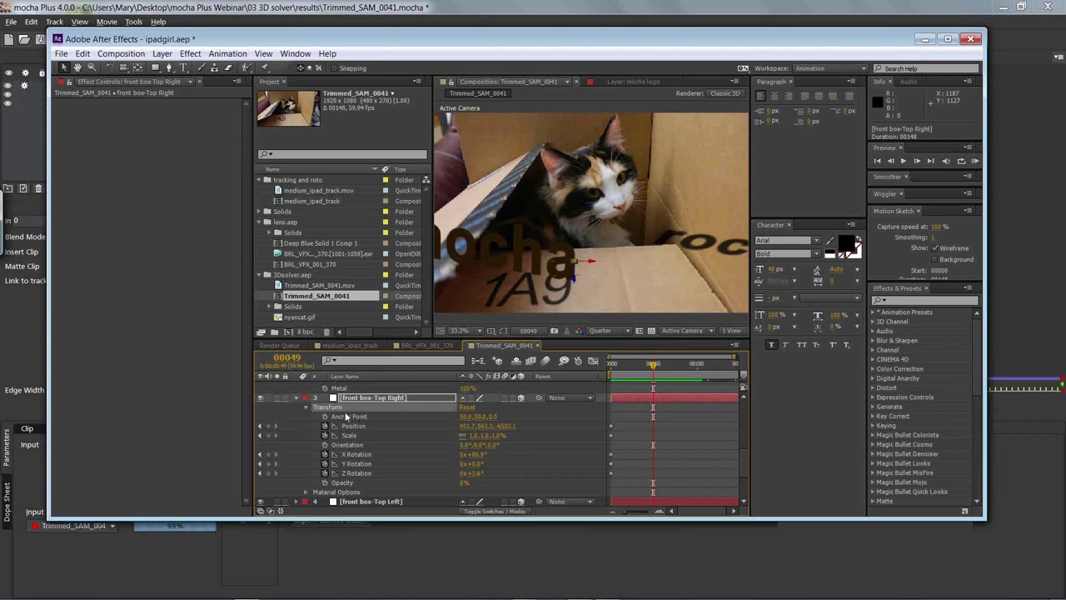
- Select the Transform group of the mocha rocks layer and scrub from the start to frame 85 to review the text animation
scroll(745, 455, up, 10)
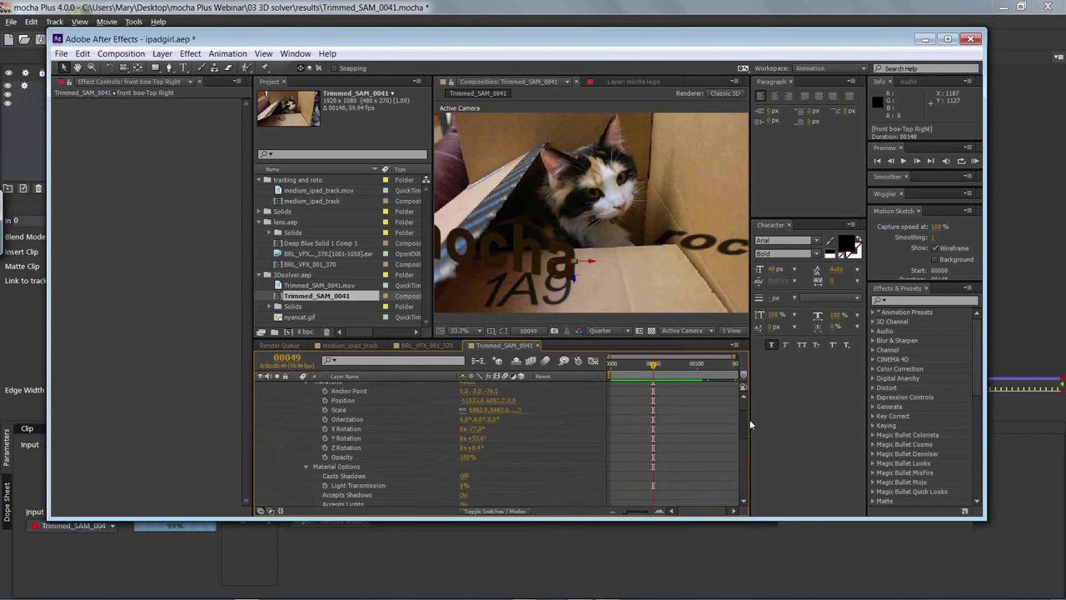
click(403, 416)
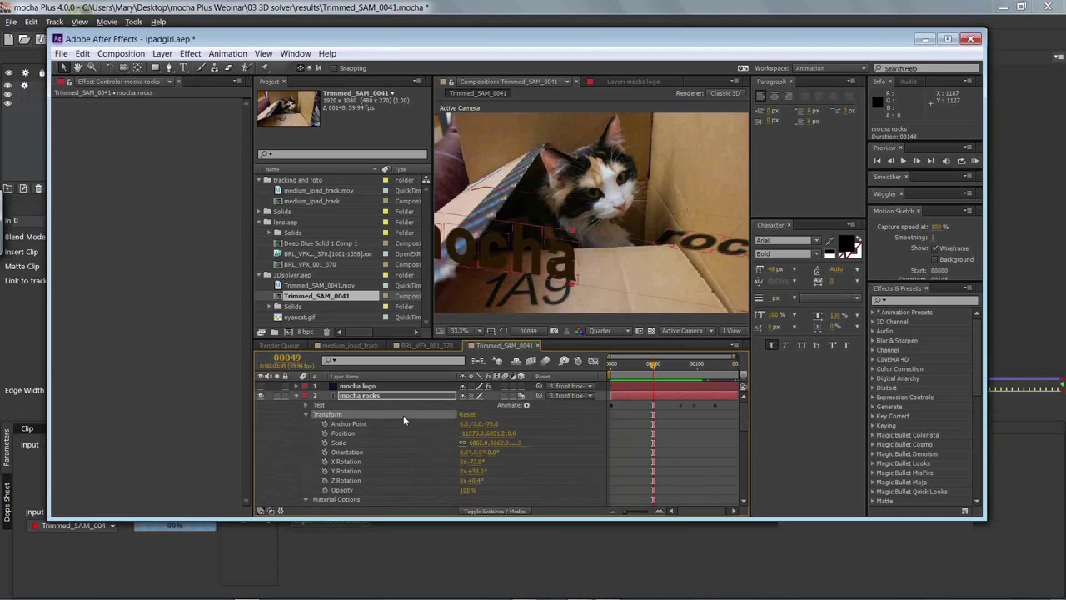
click(633, 365)
drag(609, 369, 685, 372)
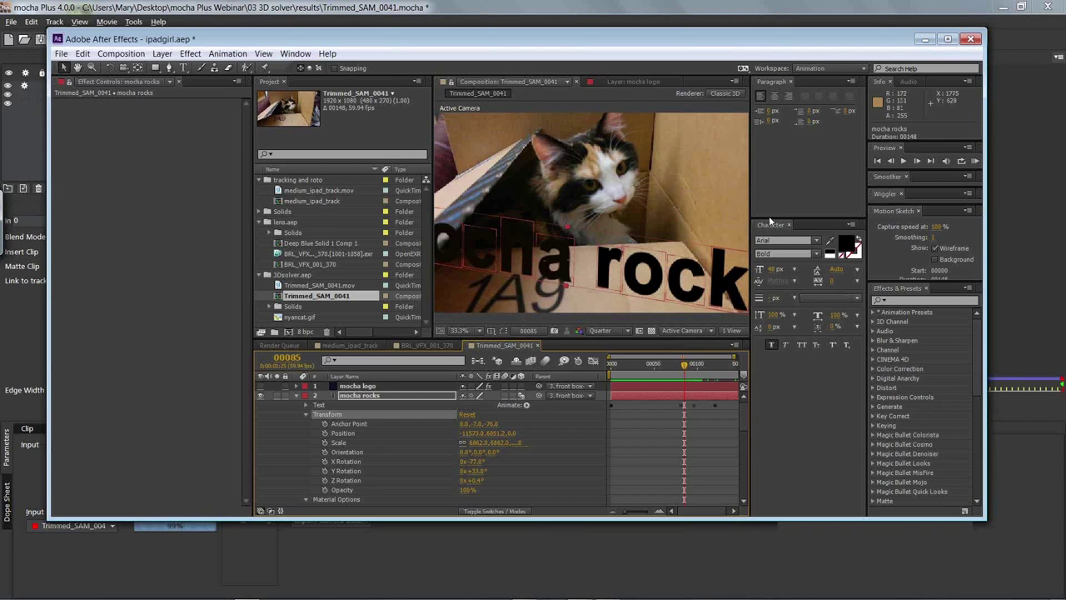
- Minimize the After Effects and mocha Plus windows
click(924, 38)
click(1003, 8)
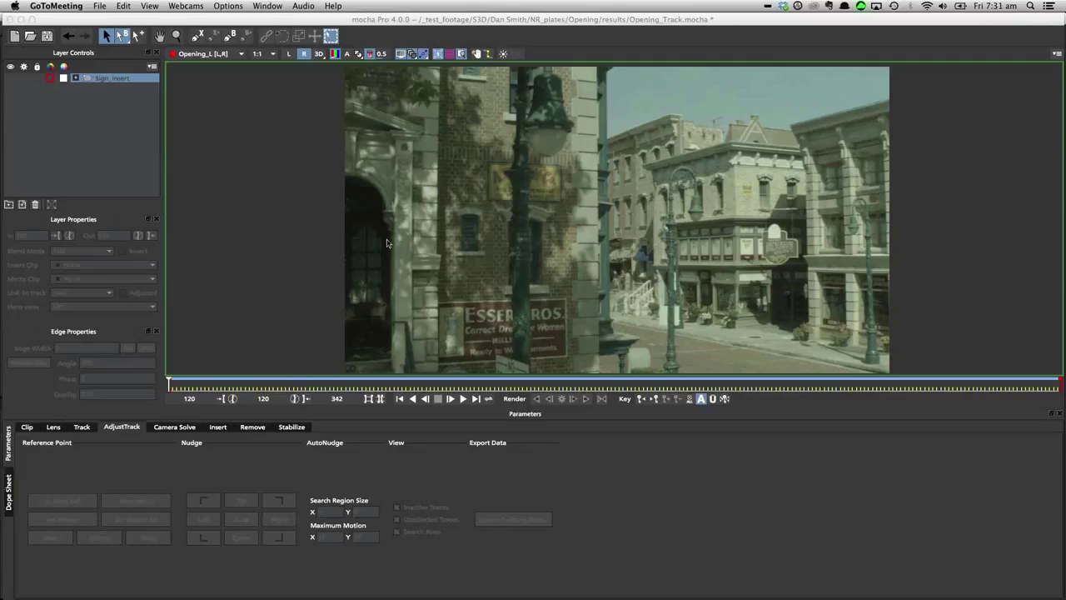
- In mocha Pro, show the Track module and start a new project, saving the changes to Opening_Track
click(313, 202)
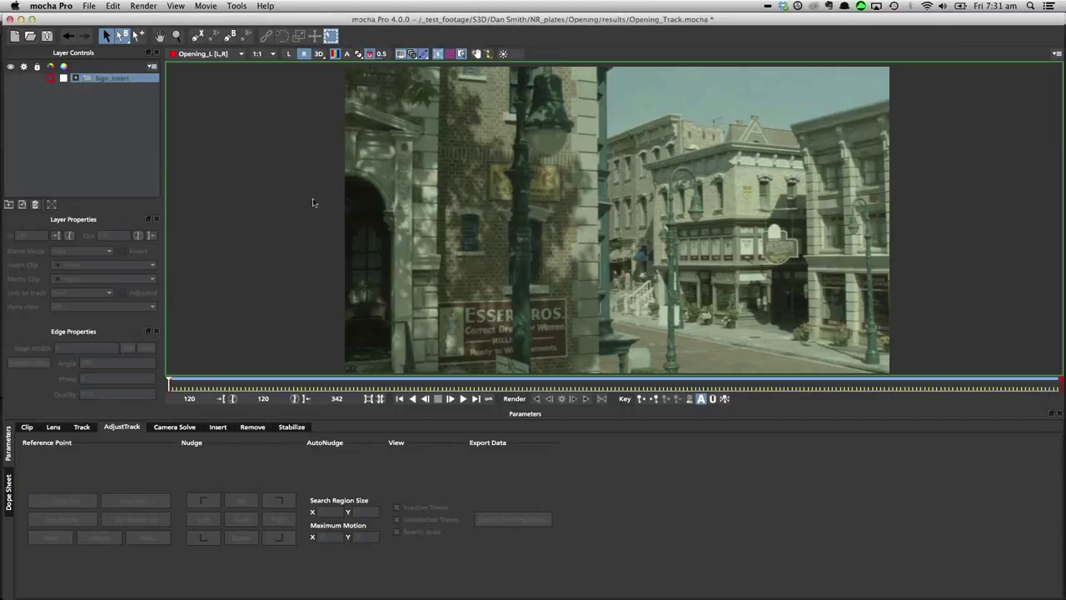
click(81, 426)
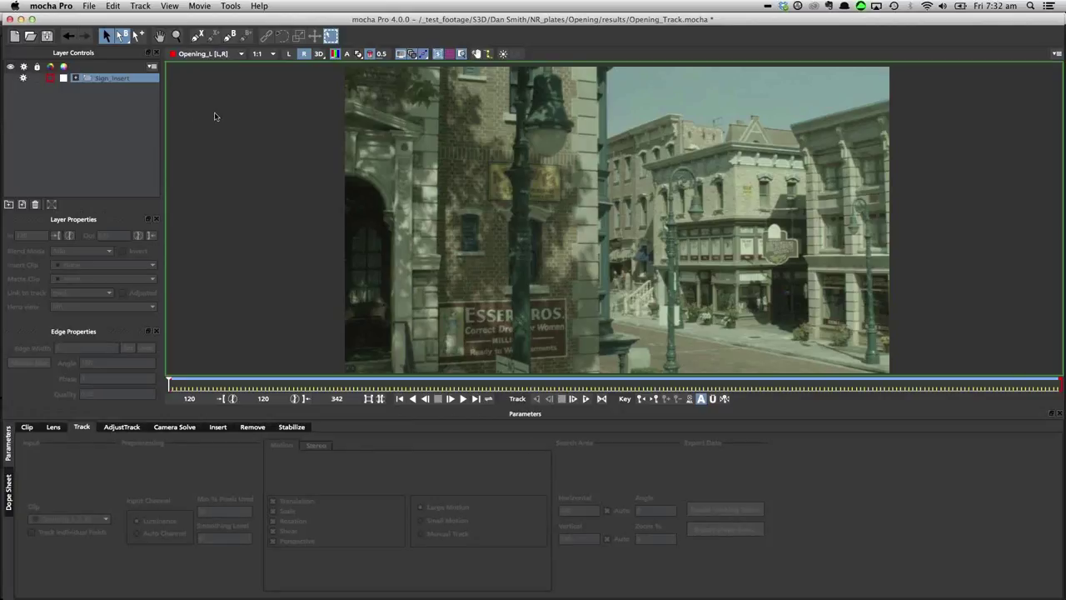
click(14, 38)
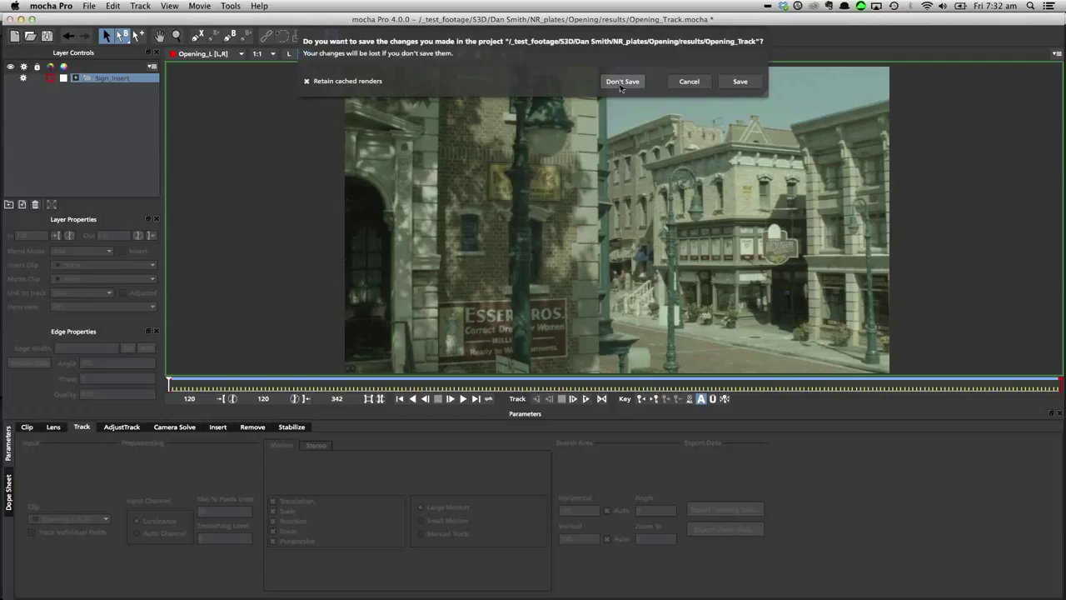
click(743, 82)
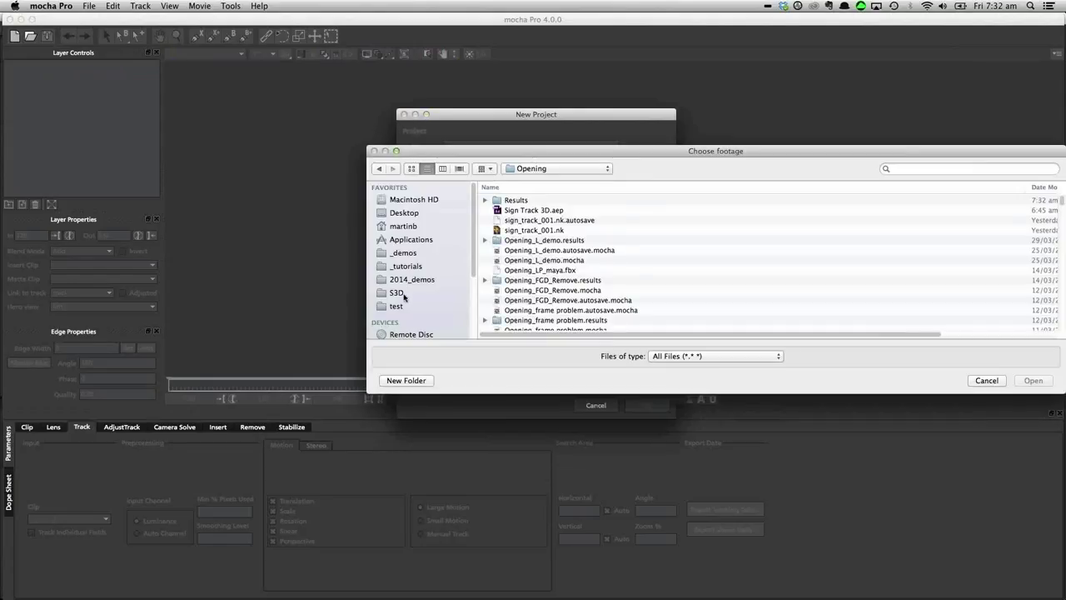
- Import the FoodPlate_001_Left.mov clip from the S3D footage folder as the new project's footage
click(396, 292)
double_click(547, 202)
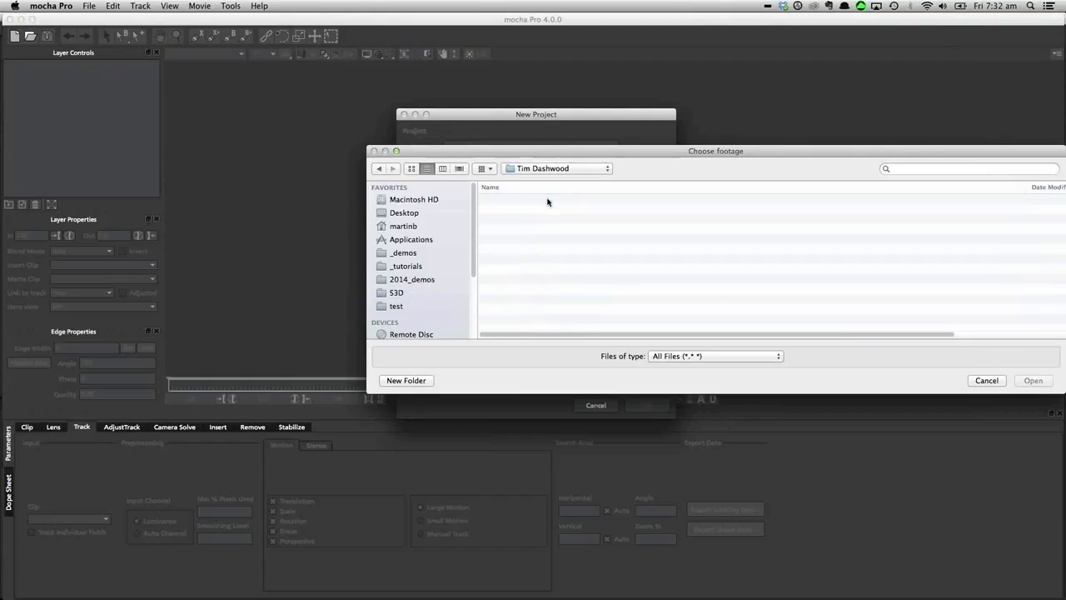
scroll(547, 295, down, 3)
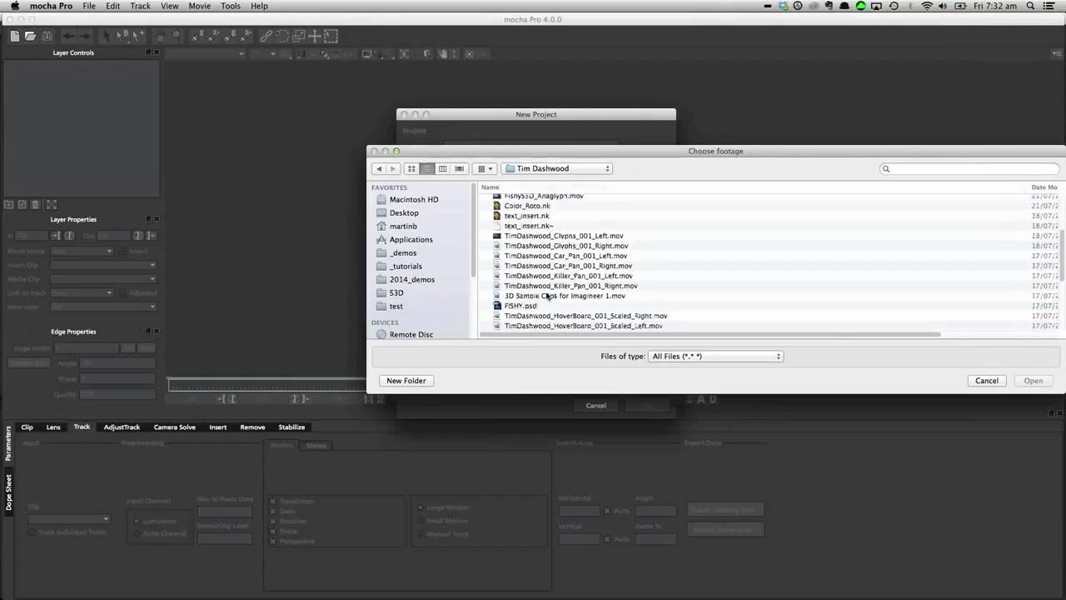
scroll(547, 296, down, 5)
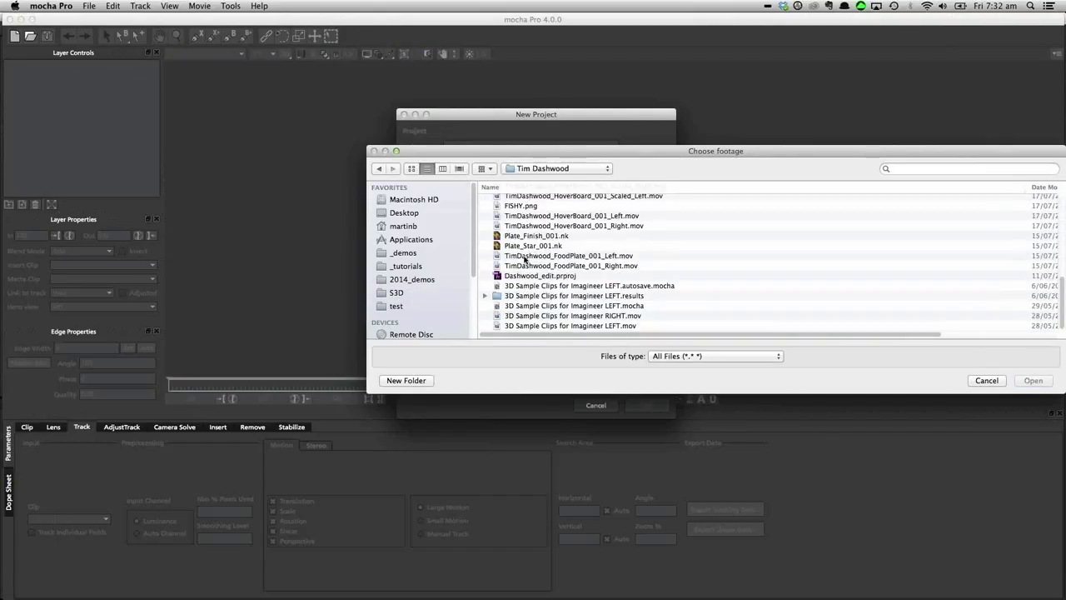
click(525, 257)
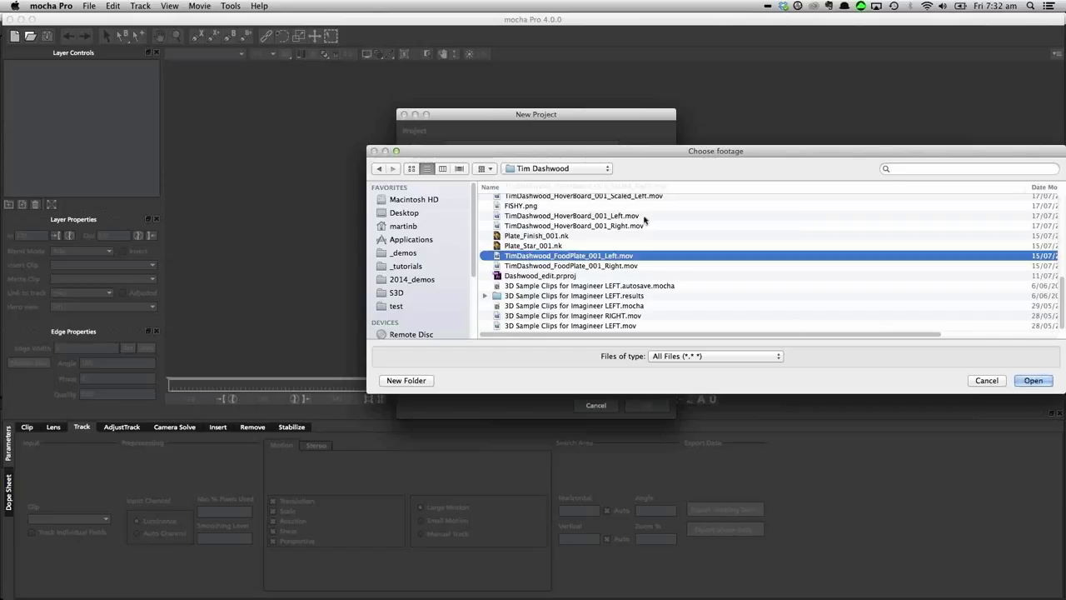
double_click(573, 258)
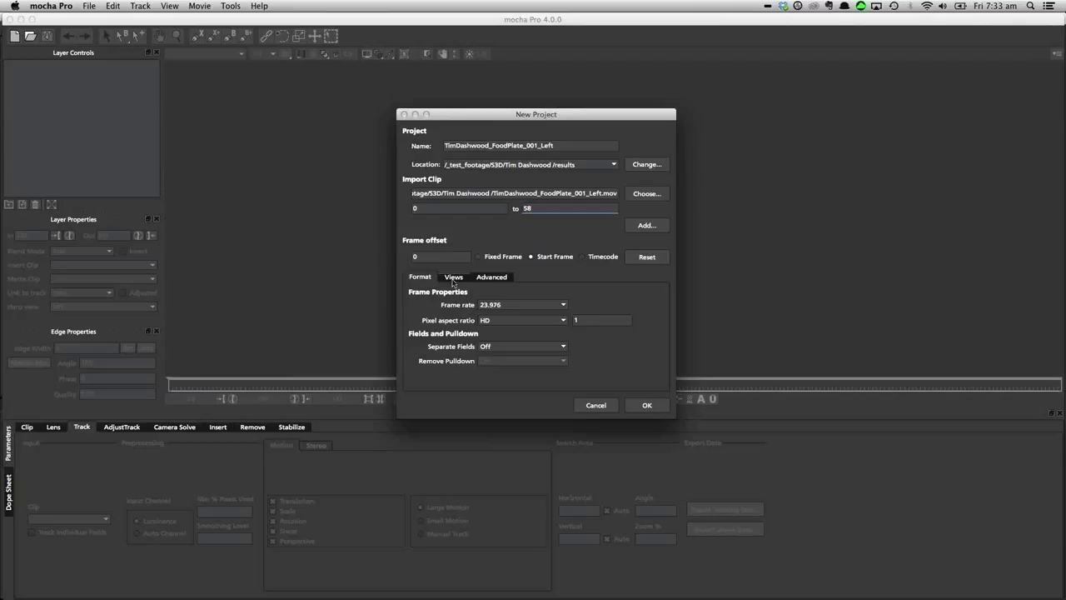
- Make it a multiview project with left and right views, keeping left as the default hero view and the view colours as they are
click(452, 280)
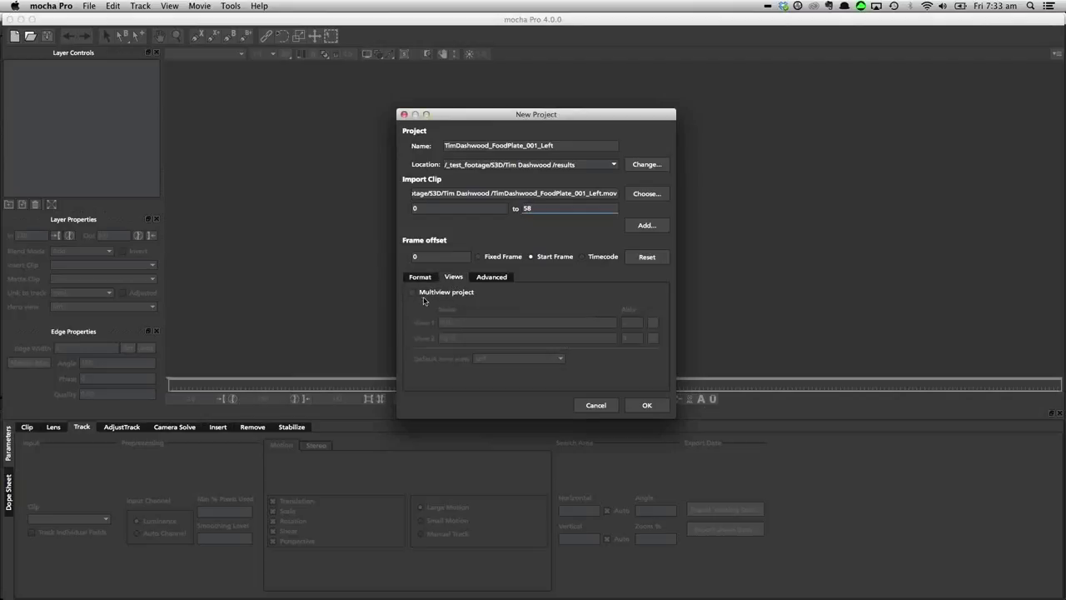
click(411, 293)
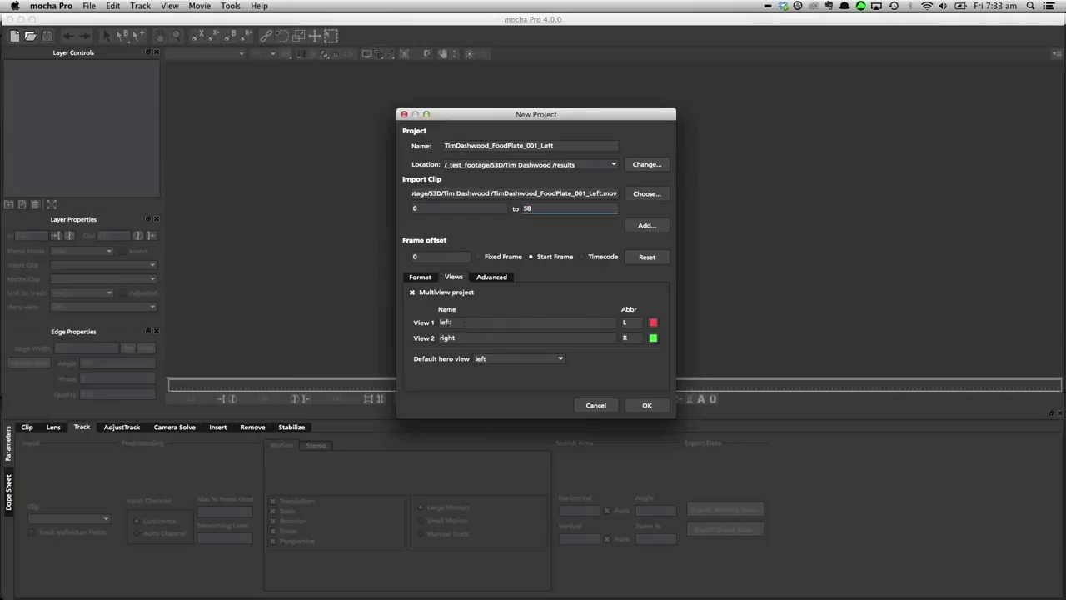
double_click(449, 337)
double_click(460, 321)
click(502, 359)
click(492, 369)
click(653, 322)
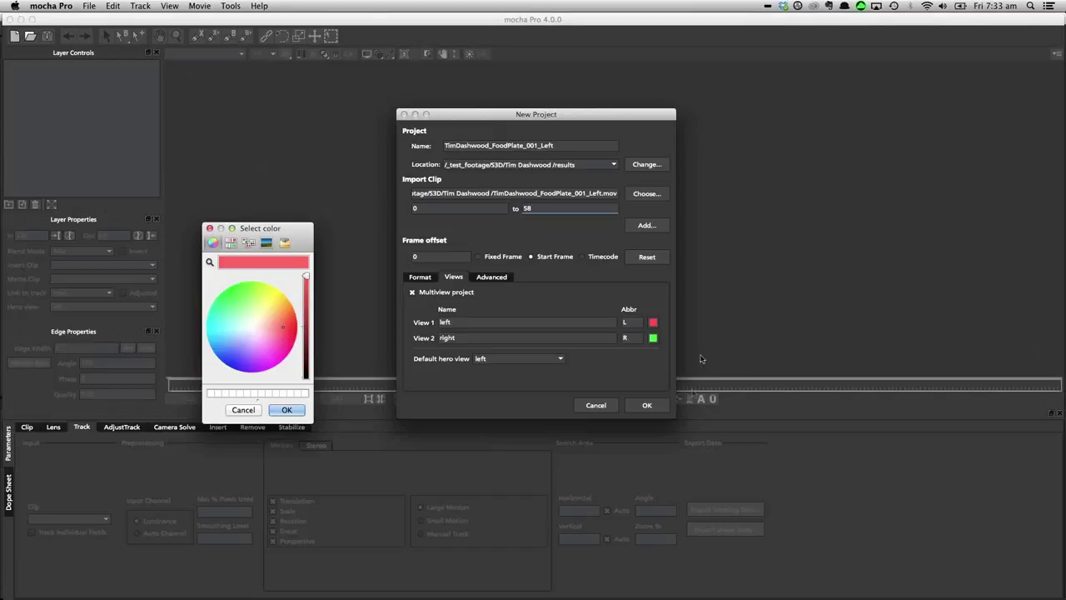
click(209, 228)
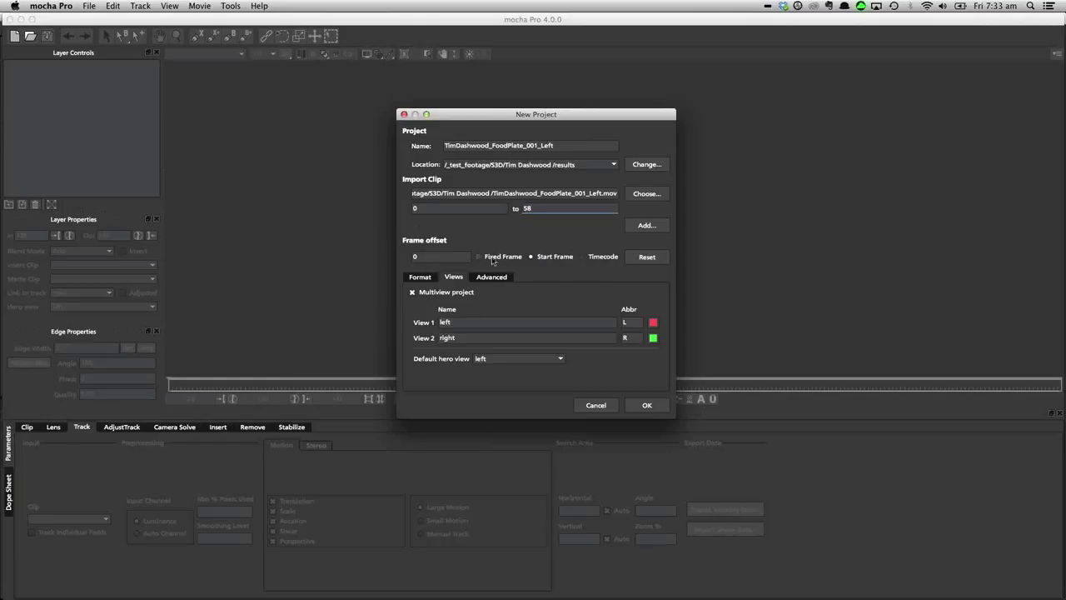
click(490, 260)
click(527, 262)
click(495, 260)
click(552, 260)
- Add the matching FoodPlate_001_Right.mov clip to the project as the second view's footage
click(646, 226)
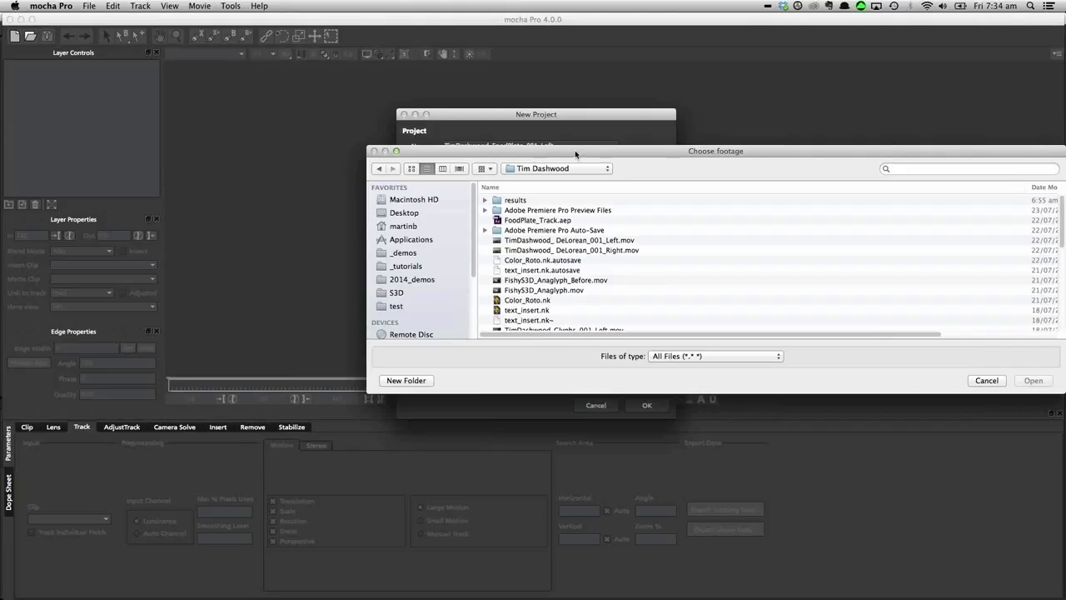
drag(576, 152, 476, 432)
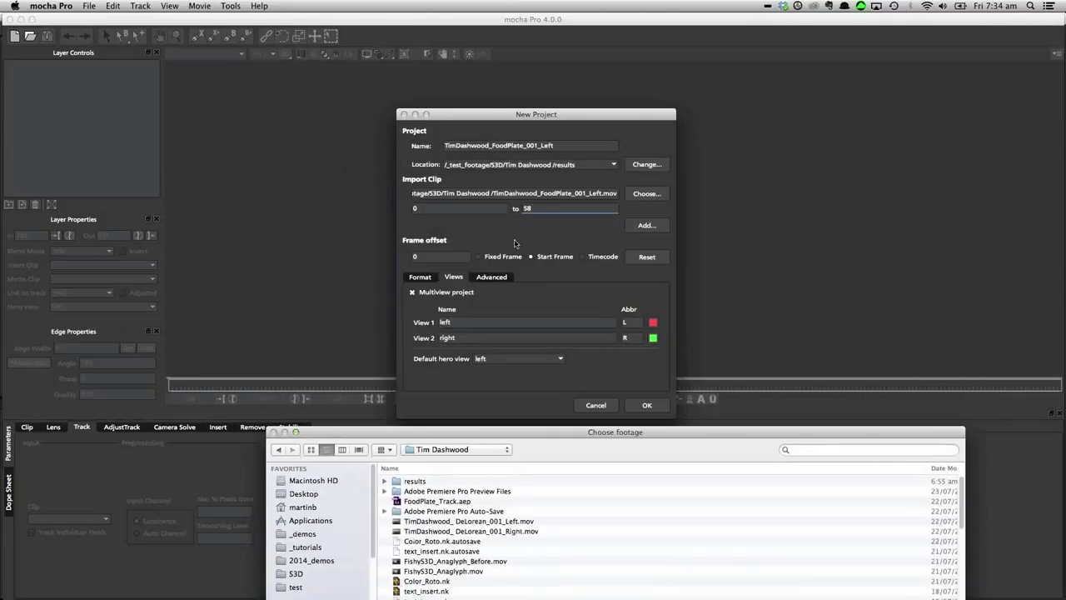
drag(515, 243, 515, 183)
scroll(563, 301, down, 5)
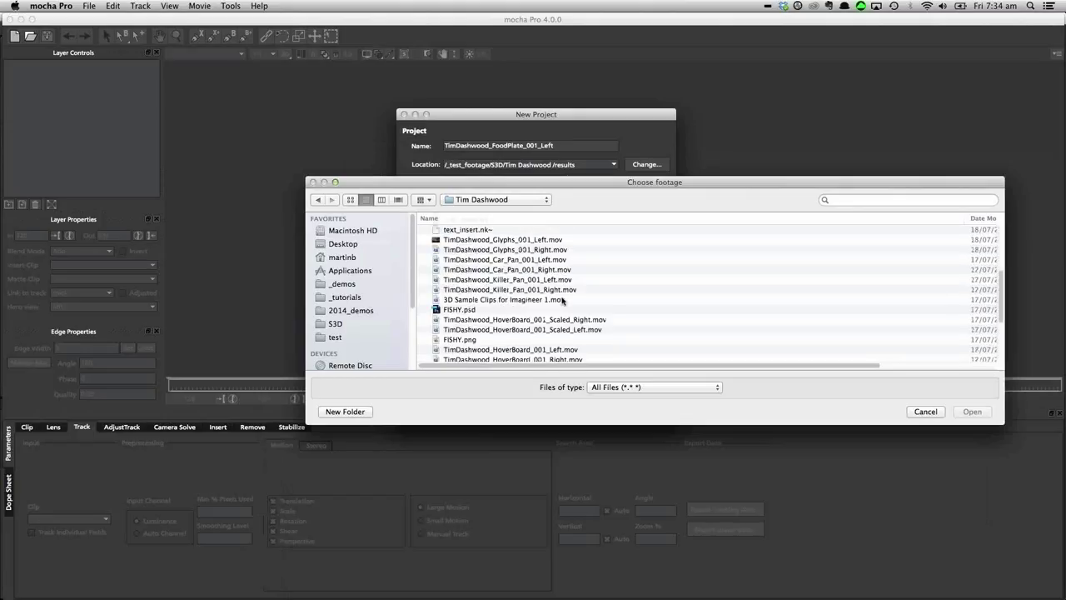
scroll(563, 301, down, 1)
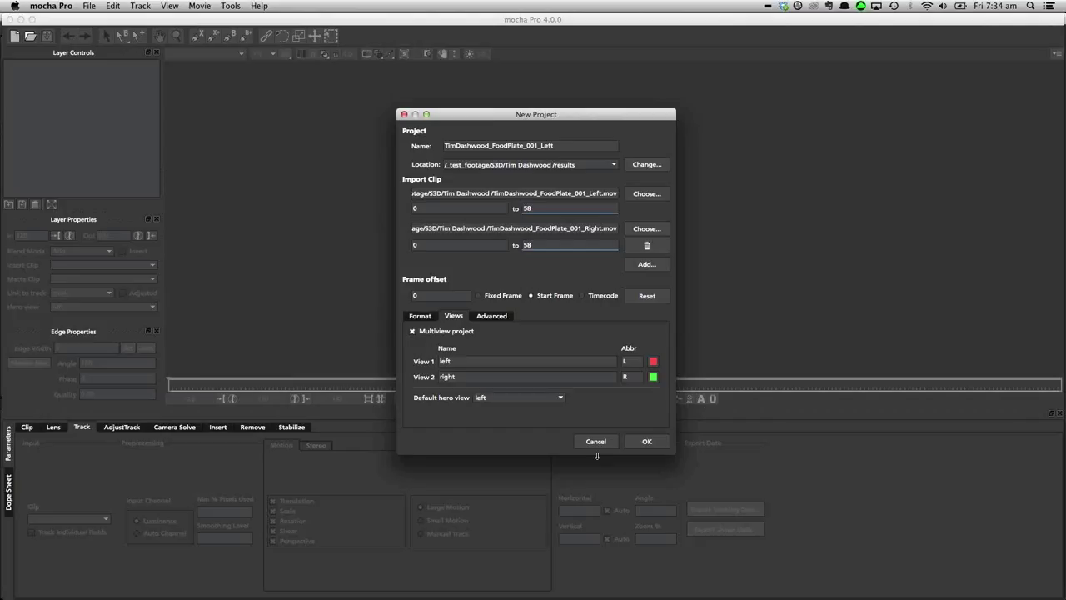
- Decline overwriting the existing project file, replace the name's Left ending with webinar, and create the stereo project
click(647, 443)
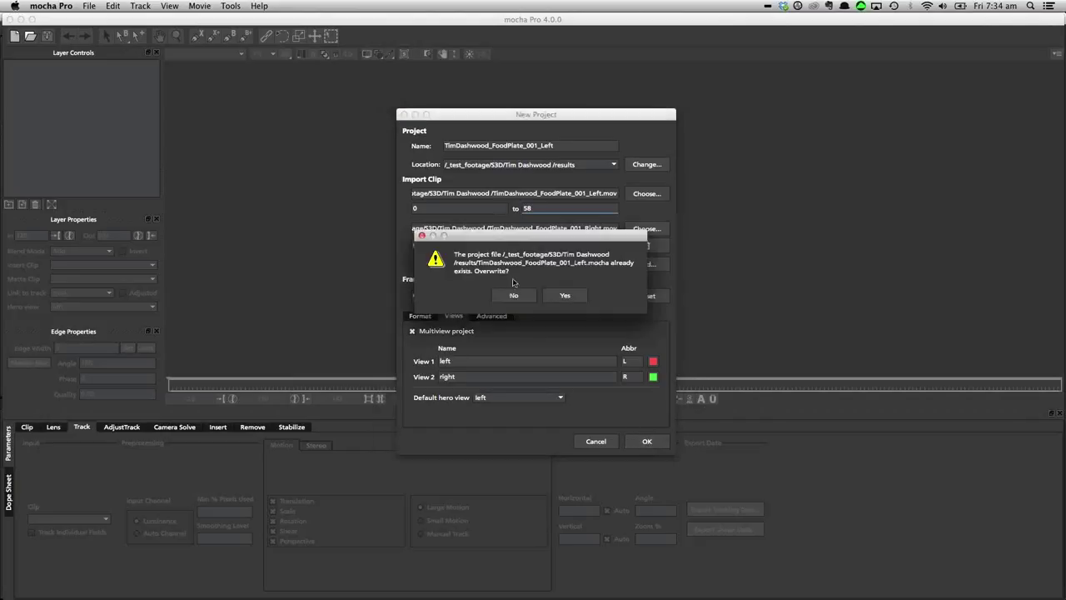
click(513, 291)
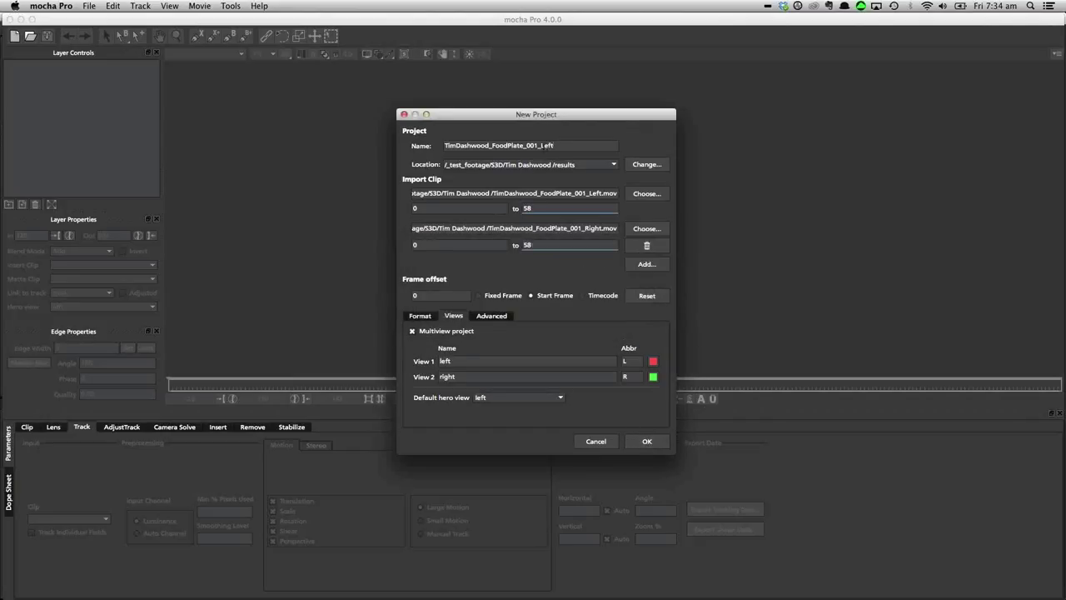
key(BackSpace)
key(BackSpace)
key(BackSpace)
key(BackSpace)
text(we)
text(blu)
key(BackSpace)
text(nar)
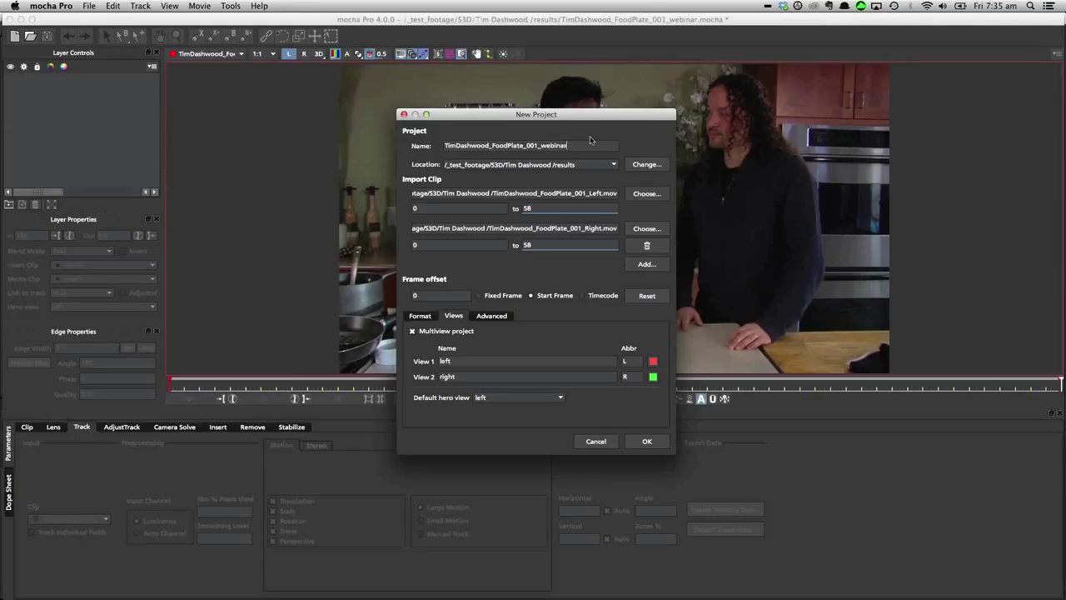
key(Return)
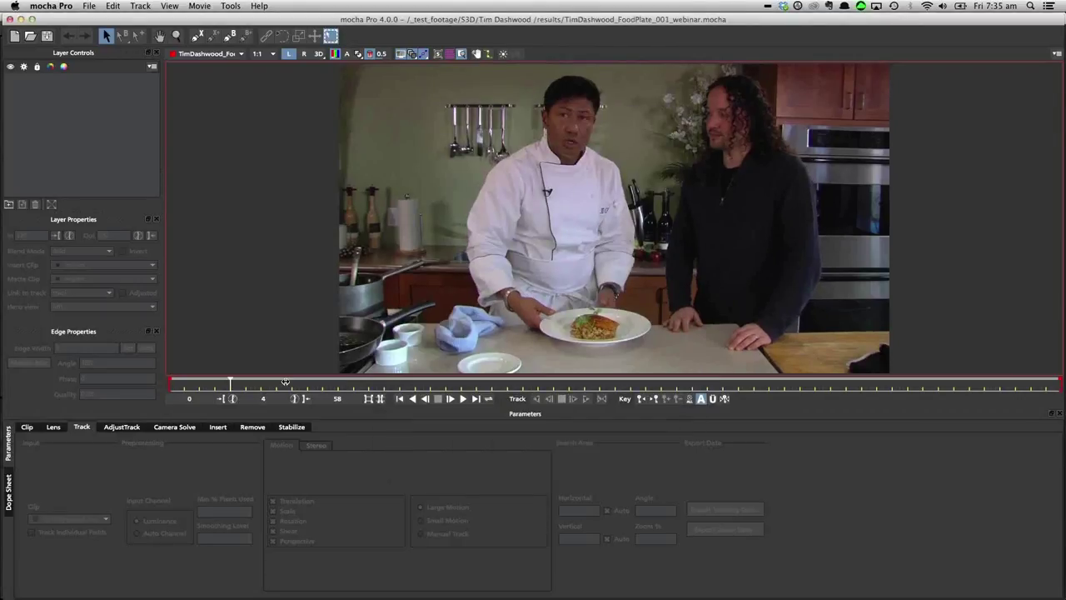
- Scrub through the imported kitchen footage to review it in the left view
drag(284, 382, 381, 380)
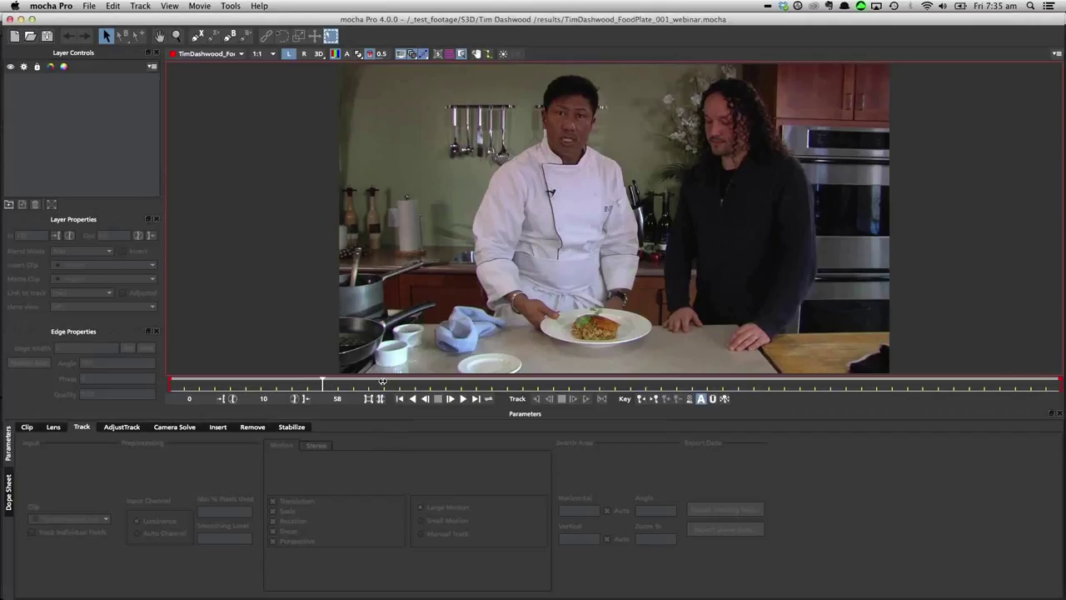
drag(381, 381, 129, 393)
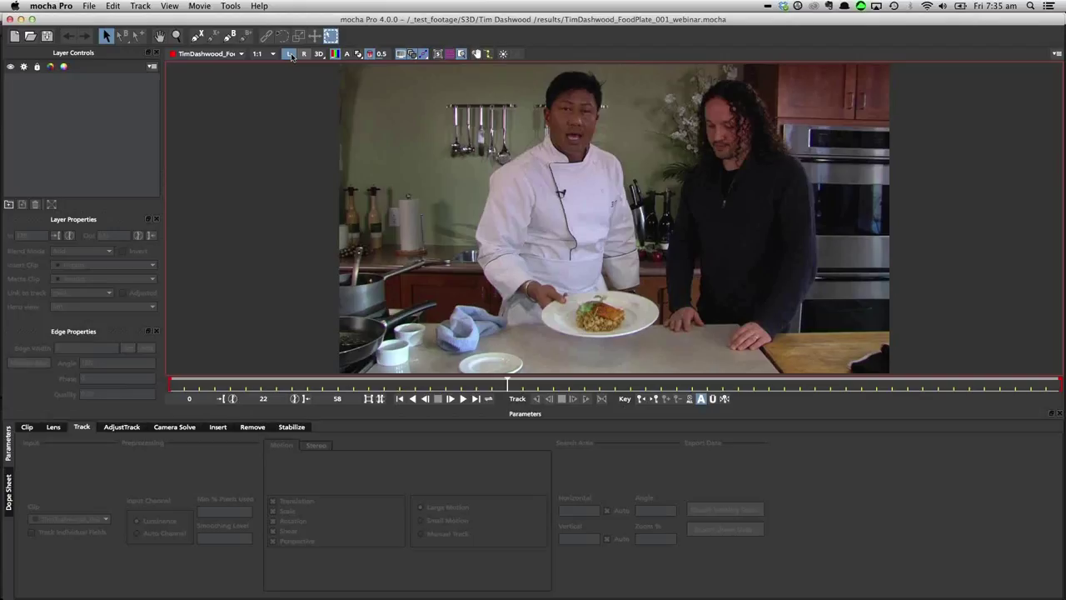
click(290, 54)
- Open the key shortcut preferences and examine the shortcuts grouped under the Menus category
click(67, 10)
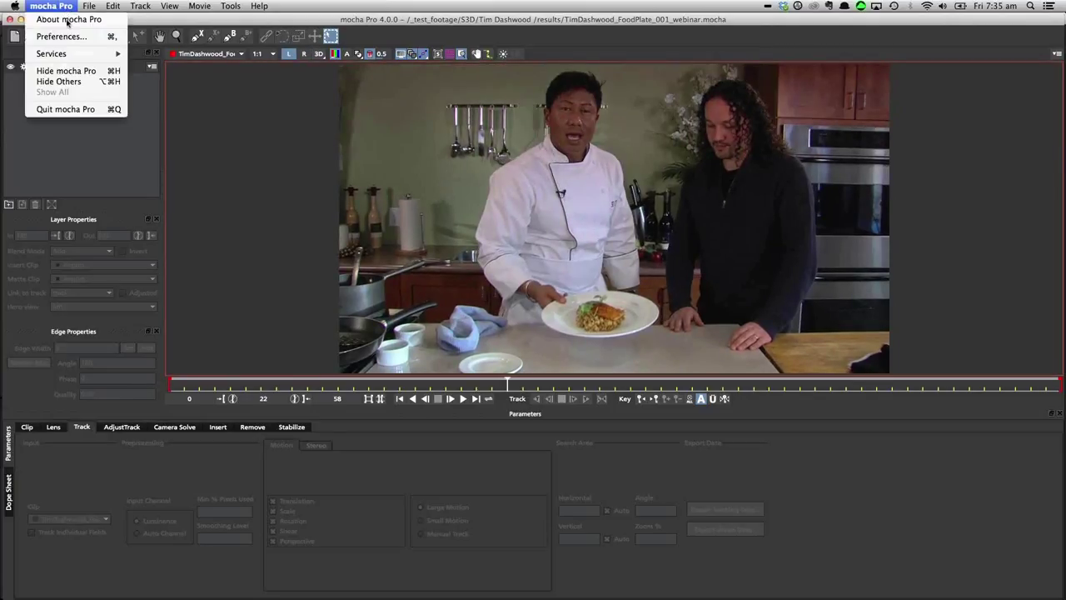
click(67, 38)
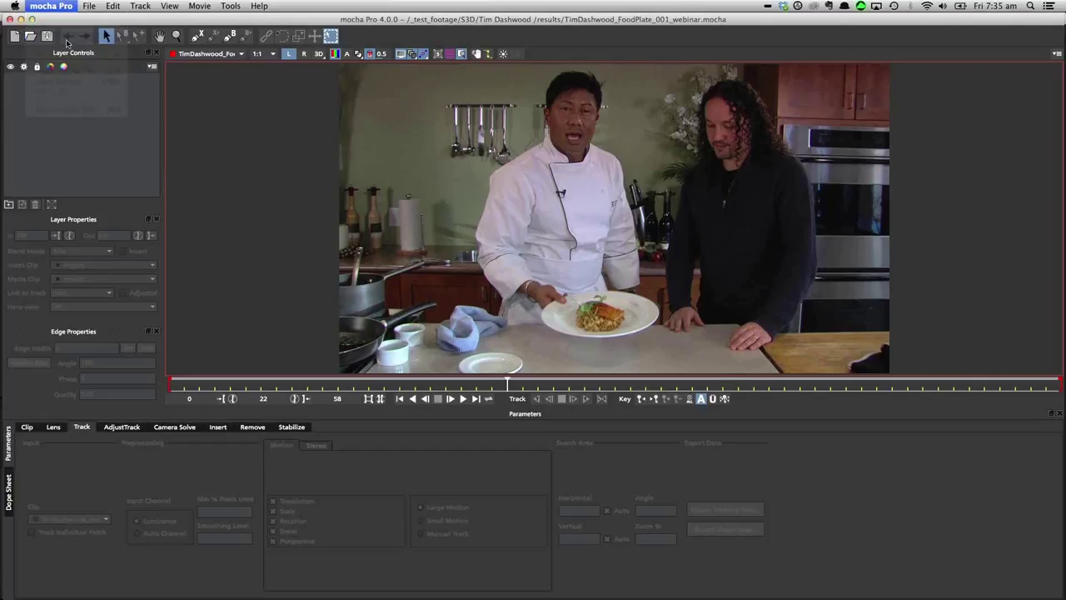
click(673, 198)
click(368, 283)
click(368, 282)
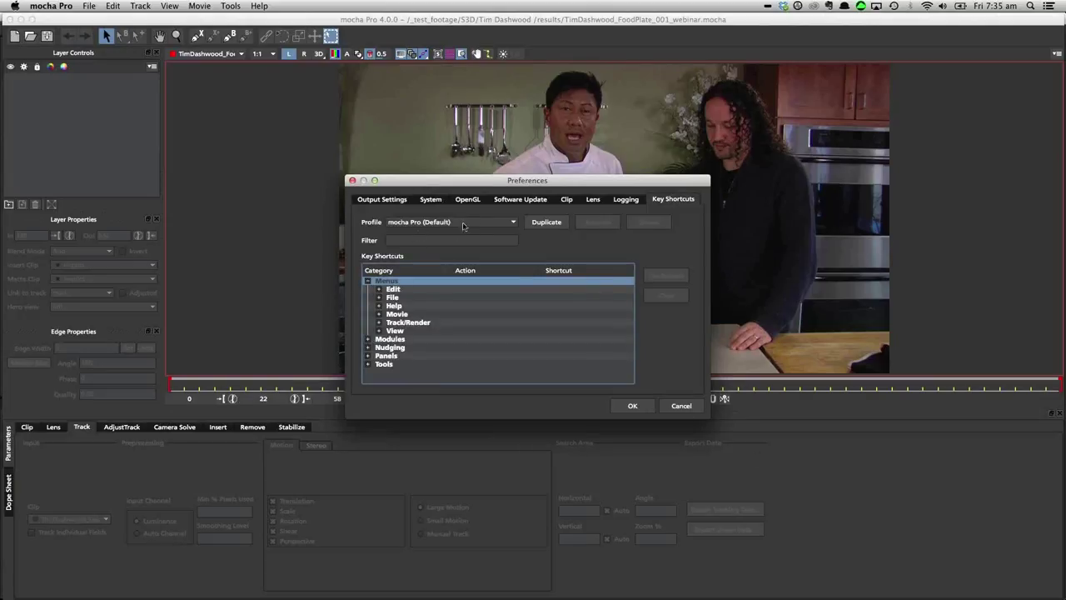
- Try the Nuke and After Effects key shortcut profiles in place of the mocha Pro default
click(469, 223)
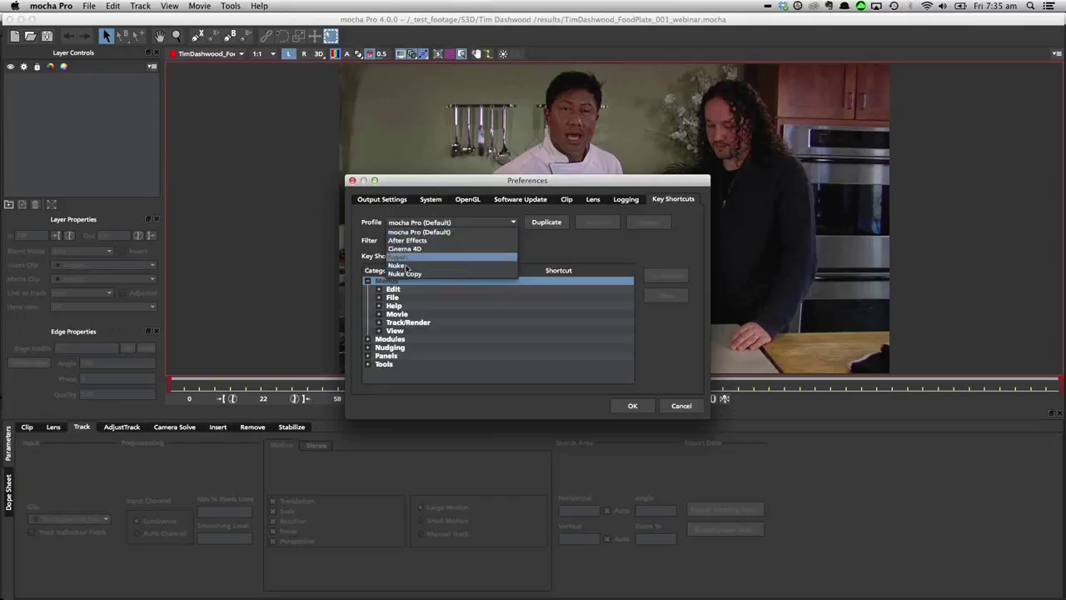
click(410, 264)
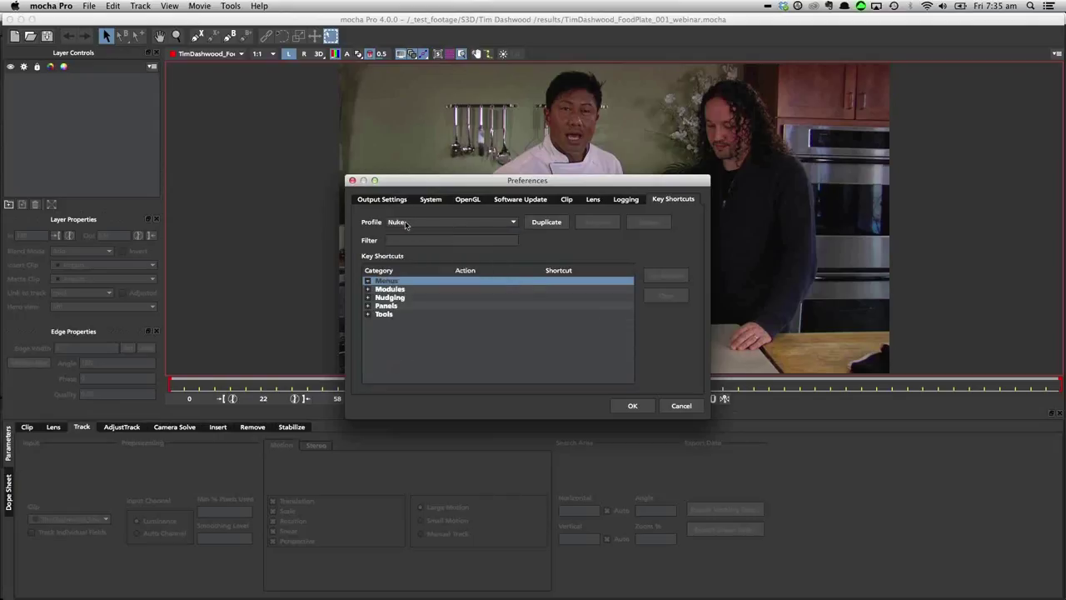
click(406, 224)
click(408, 240)
- Filter the key shortcuts by "views" and examine the matching view-switching and Track/Render entries
click(395, 240)
text(views)
click(367, 280)
click(380, 297)
click(390, 306)
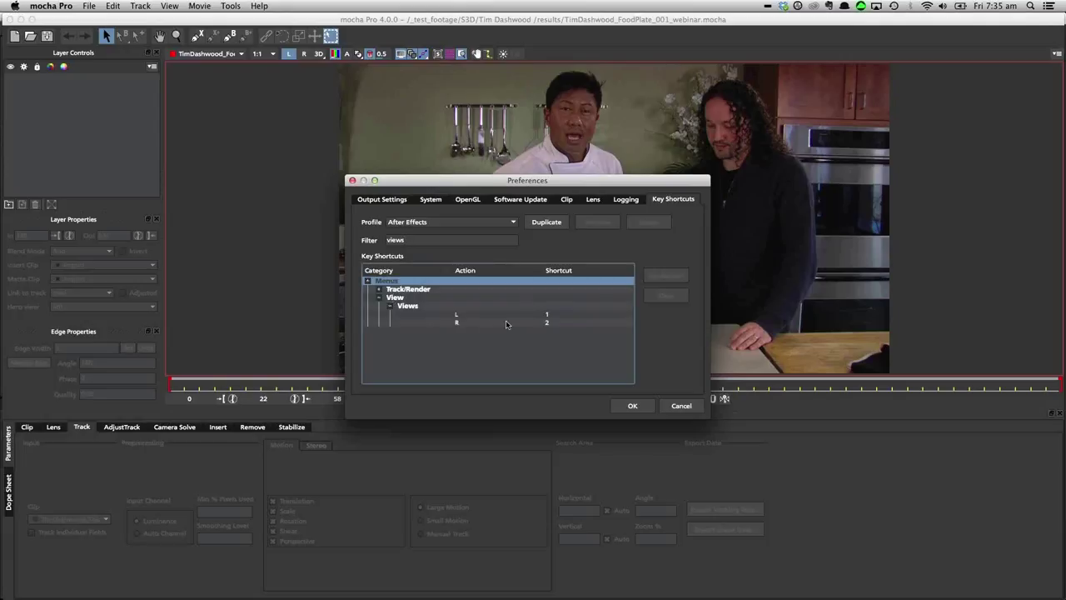
click(533, 315)
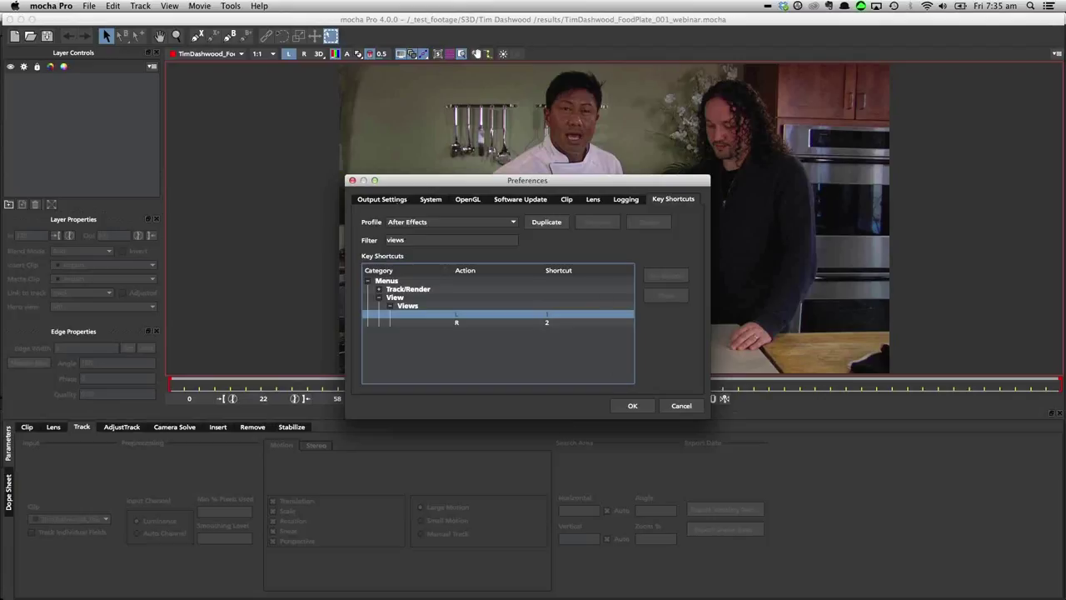
click(377, 290)
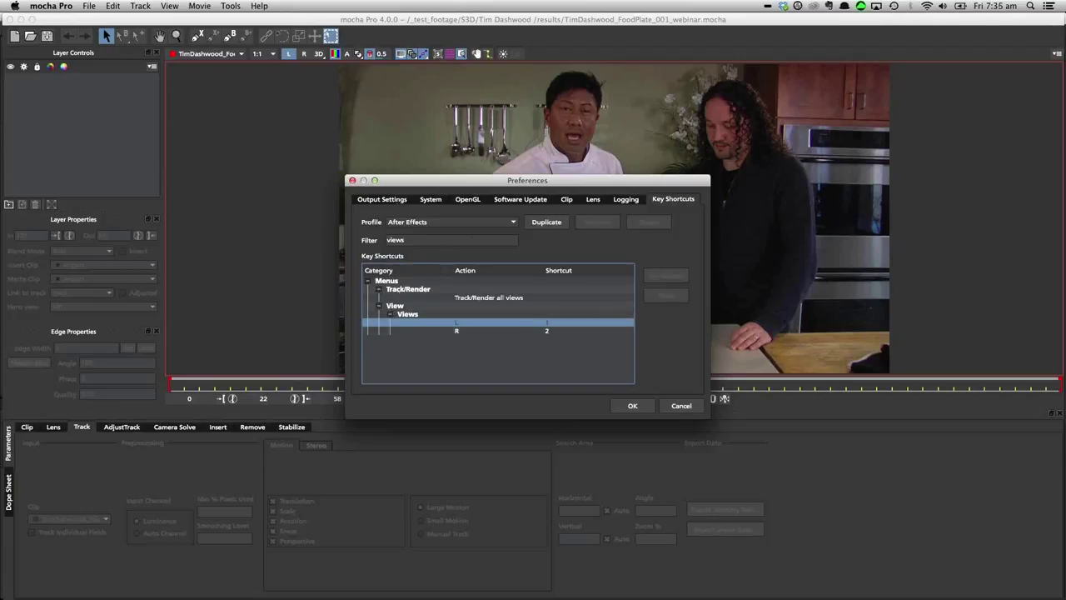
- Clear the shortcut filter, examine the Edit and File menu shortcuts, and close the preferences without applying changes
click(487, 223)
click(487, 222)
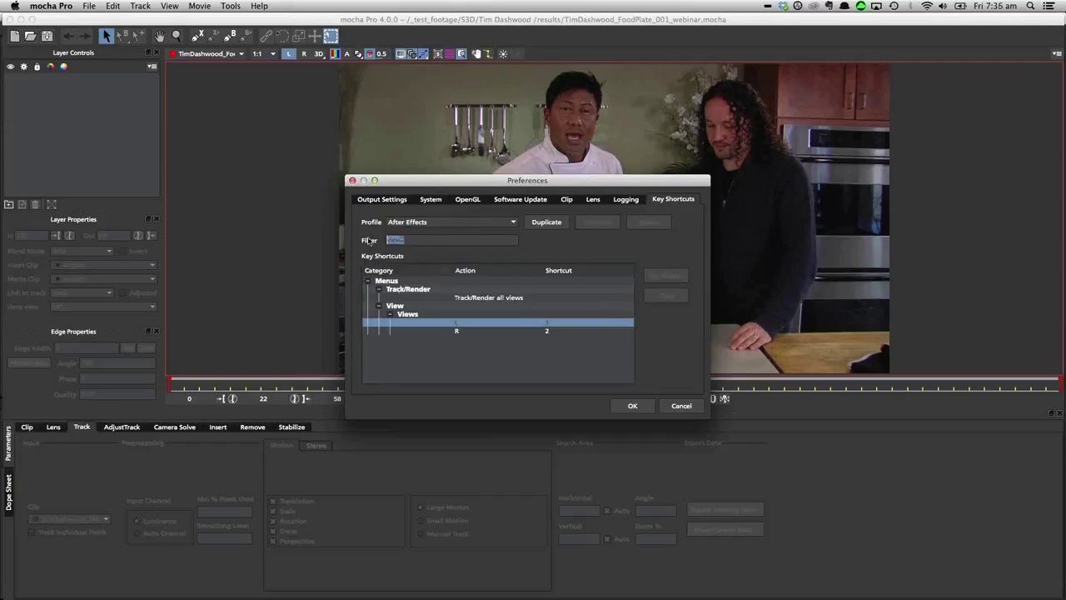
key(BackSpace)
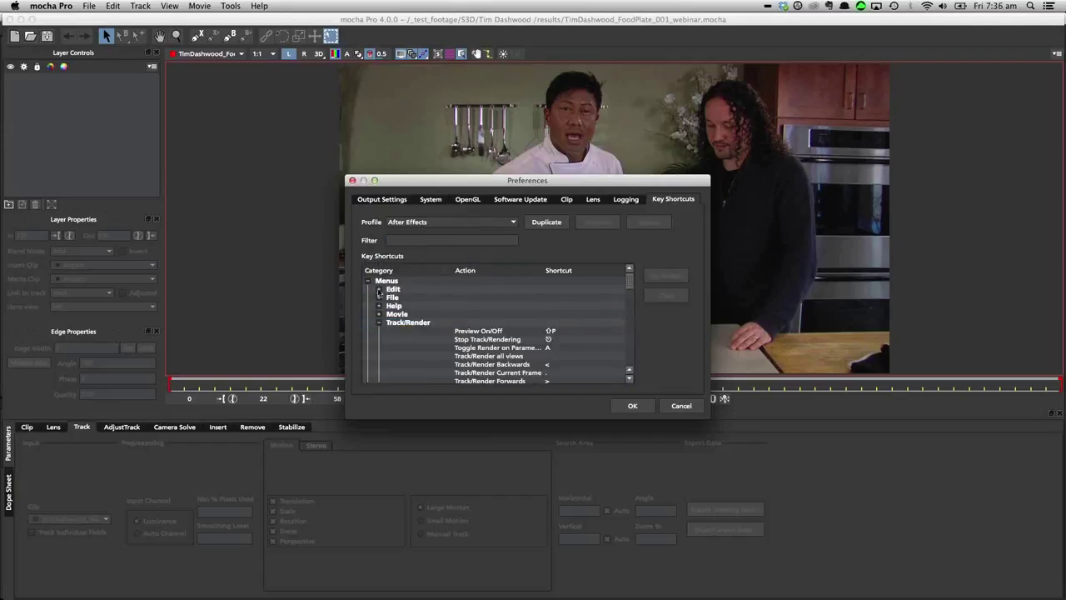
click(378, 289)
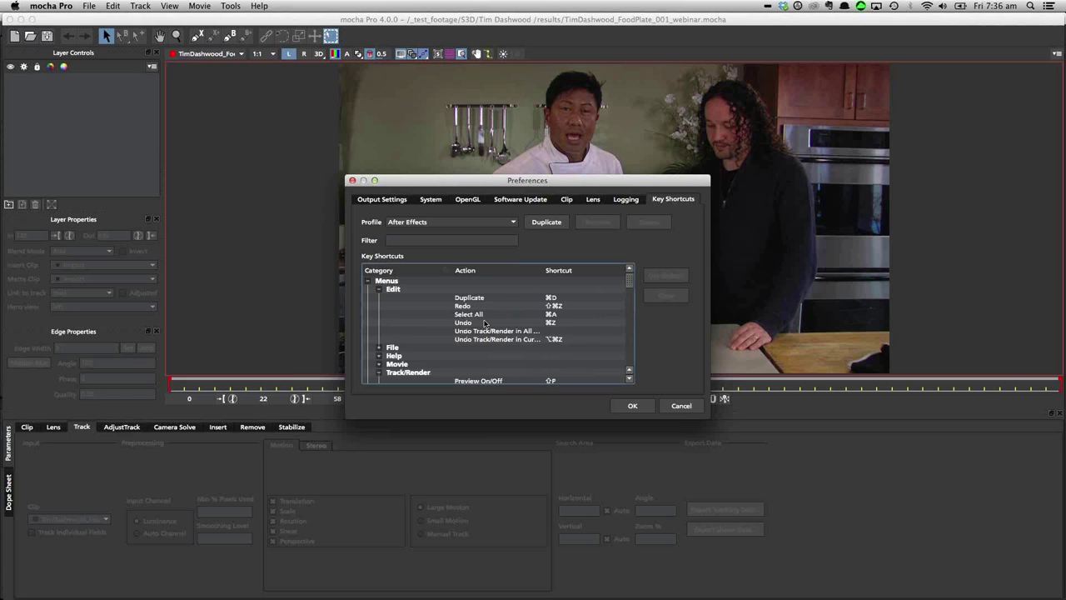
scroll(484, 322, down, 2)
scroll(476, 324, up, 2)
click(379, 348)
scroll(498, 358, down, 3)
scroll(498, 358, down, 1)
scroll(508, 337, up, 3)
scroll(511, 330, up, 1)
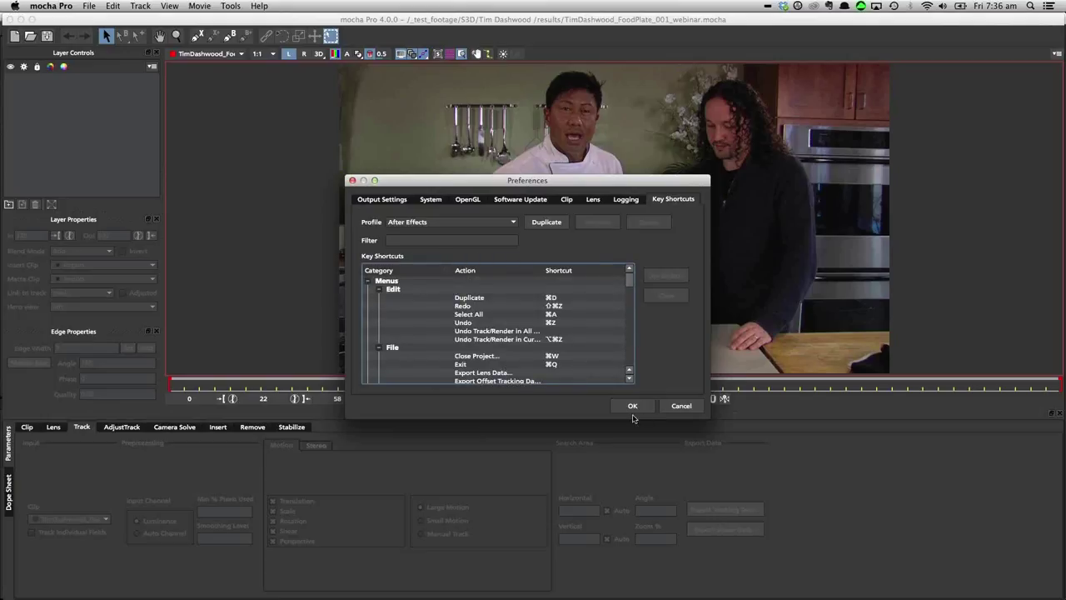
click(682, 407)
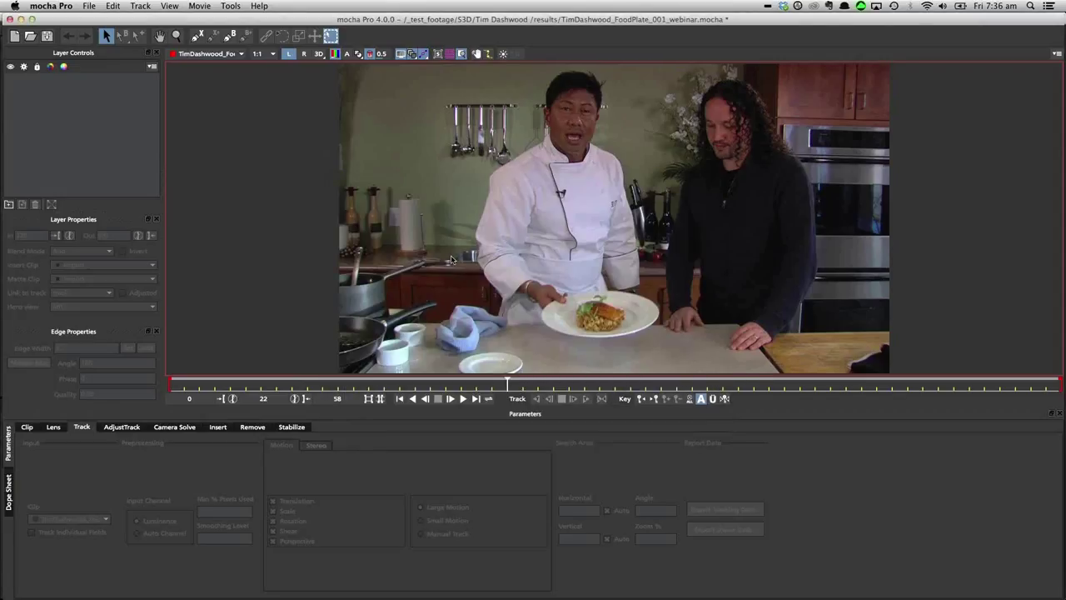
- Examine the clip's footage streams, displaying the FoodPlate_001_Right stream and returning to the Left stream
click(25, 428)
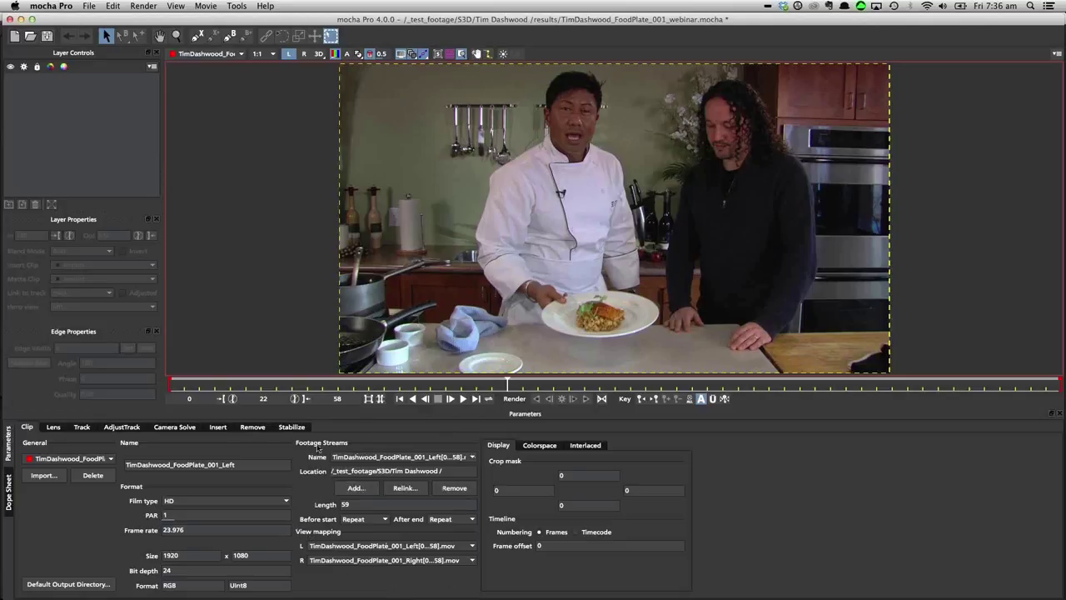
click(358, 460)
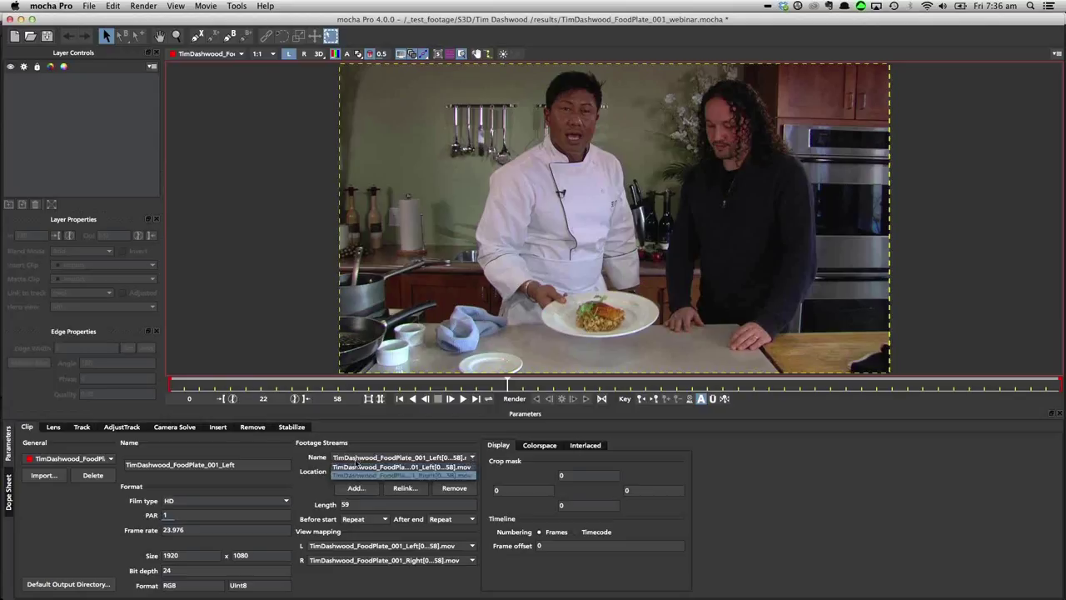
click(321, 454)
click(412, 456)
click(396, 475)
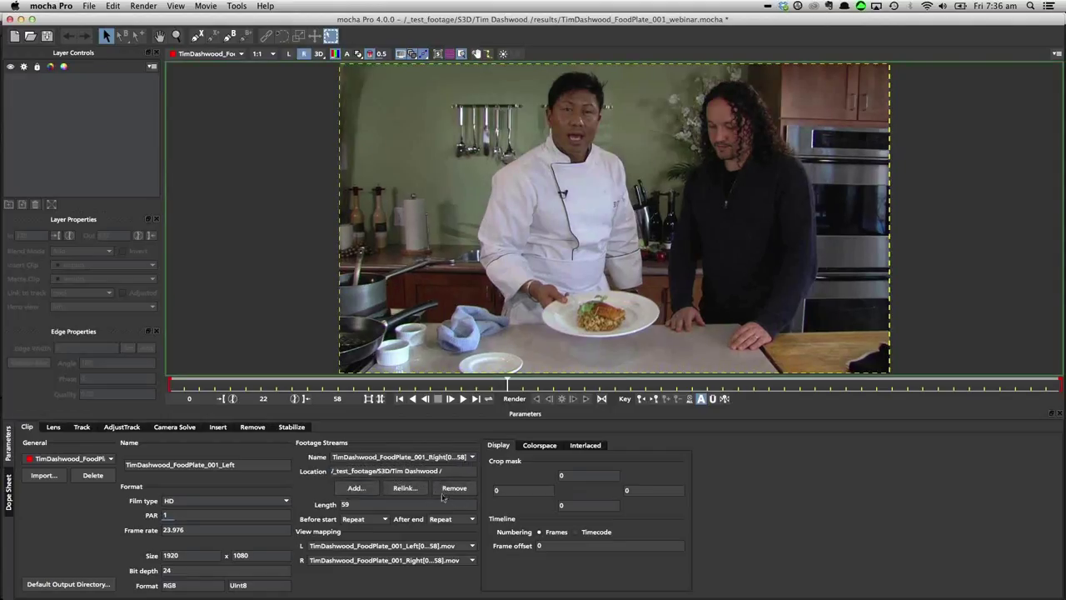
click(373, 458)
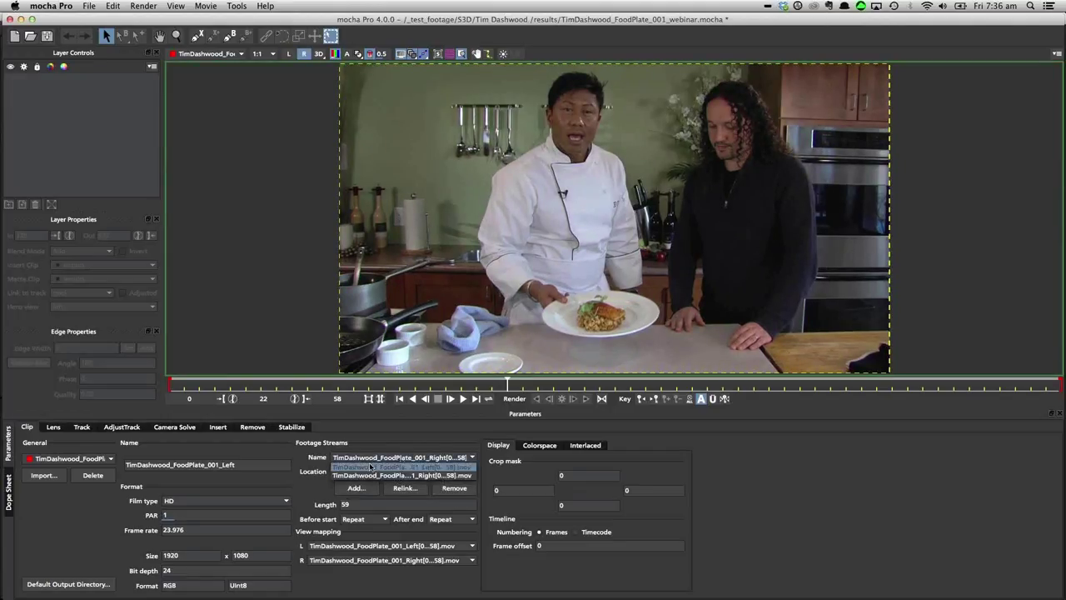
click(371, 467)
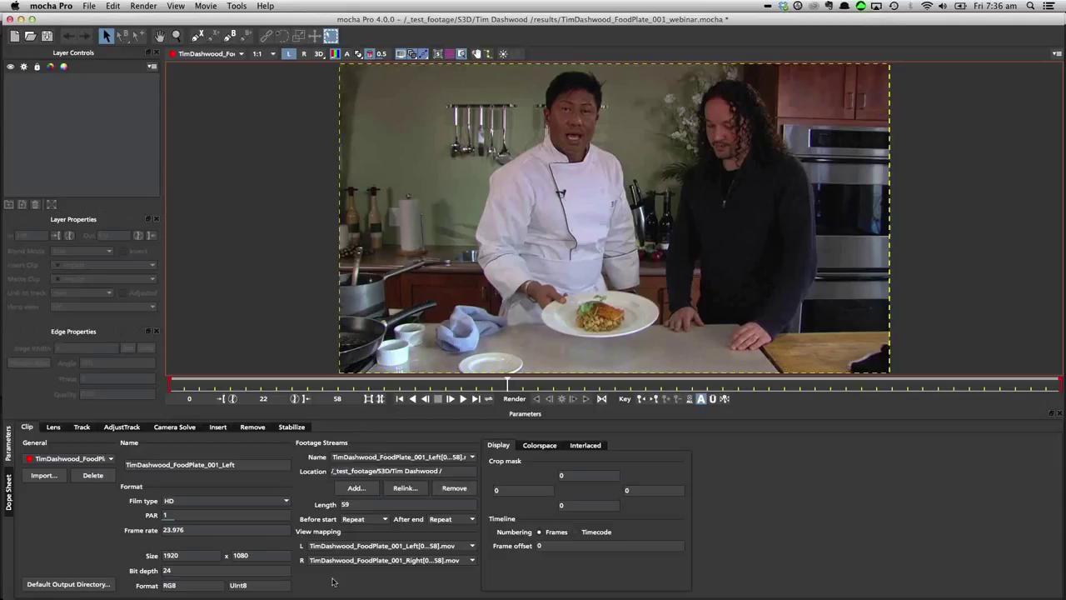
- Inspect the left view's mapping options and the project's clip list, and return to the tracking parameters
click(350, 546)
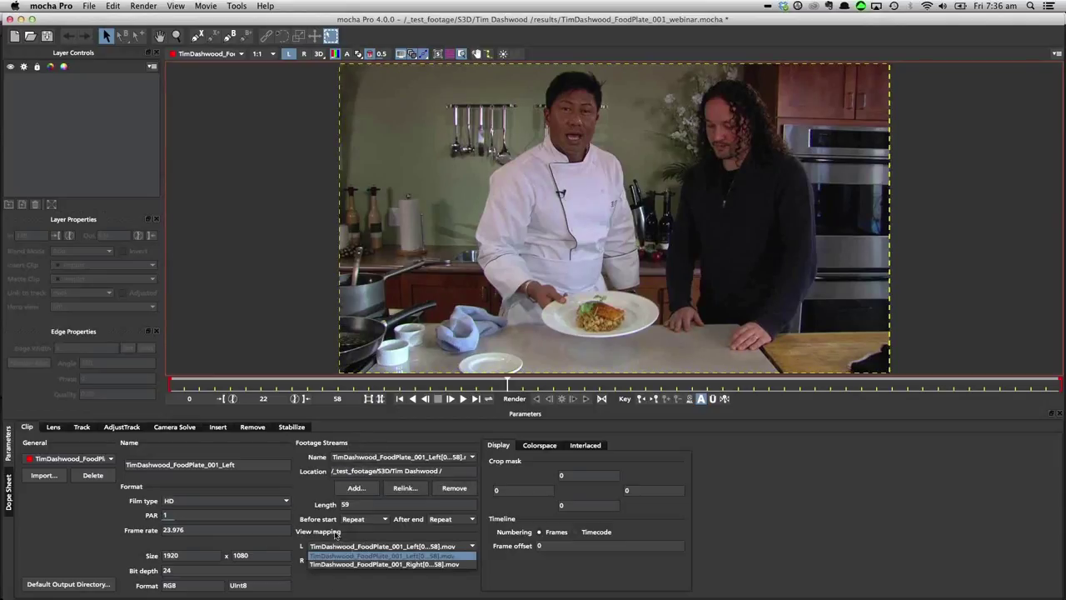
click(302, 535)
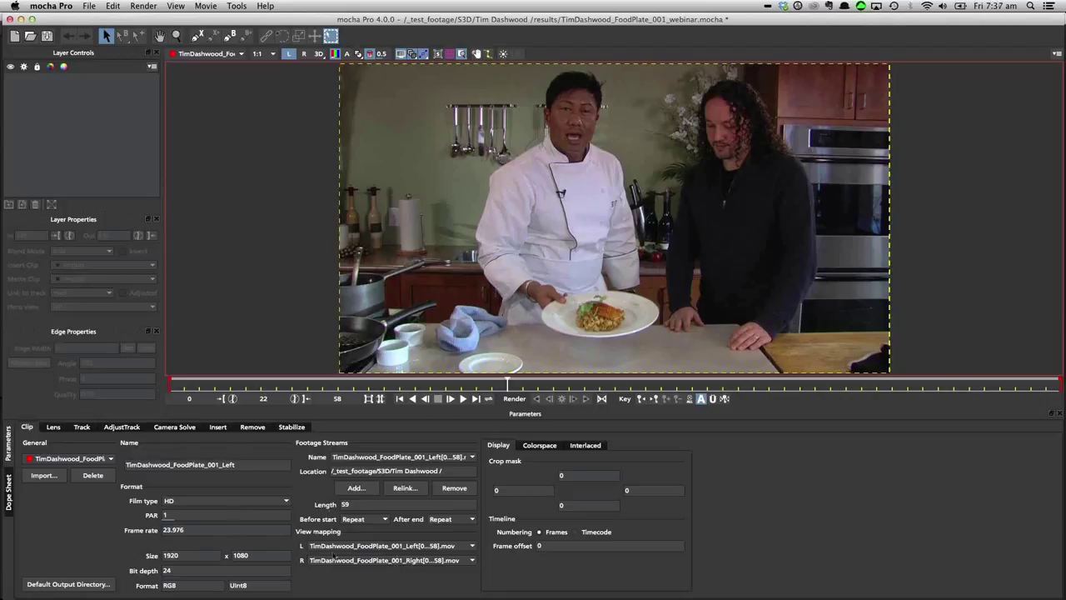
click(83, 459)
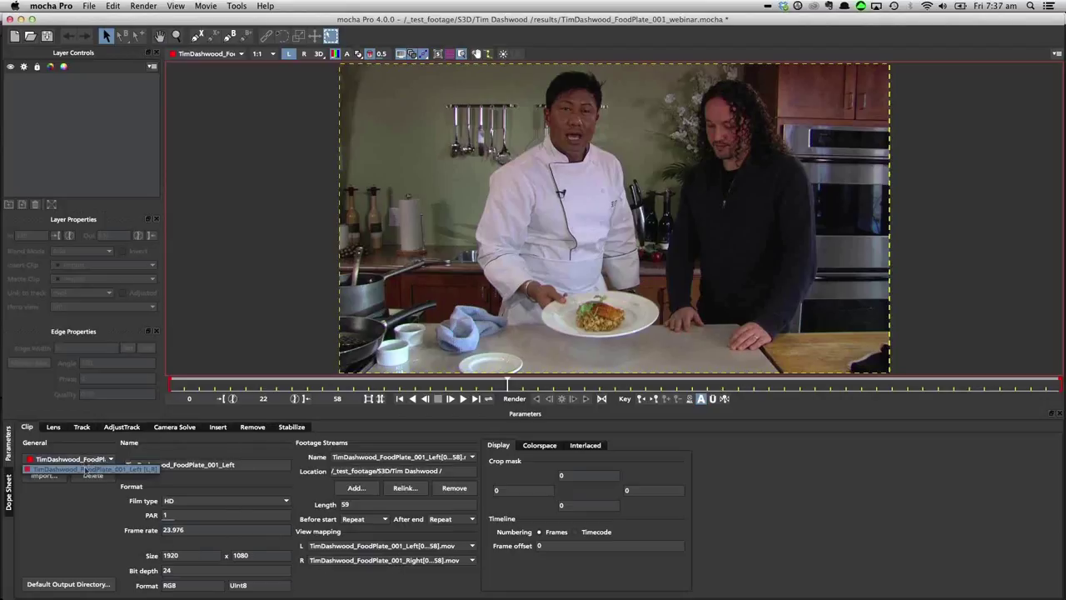
click(92, 447)
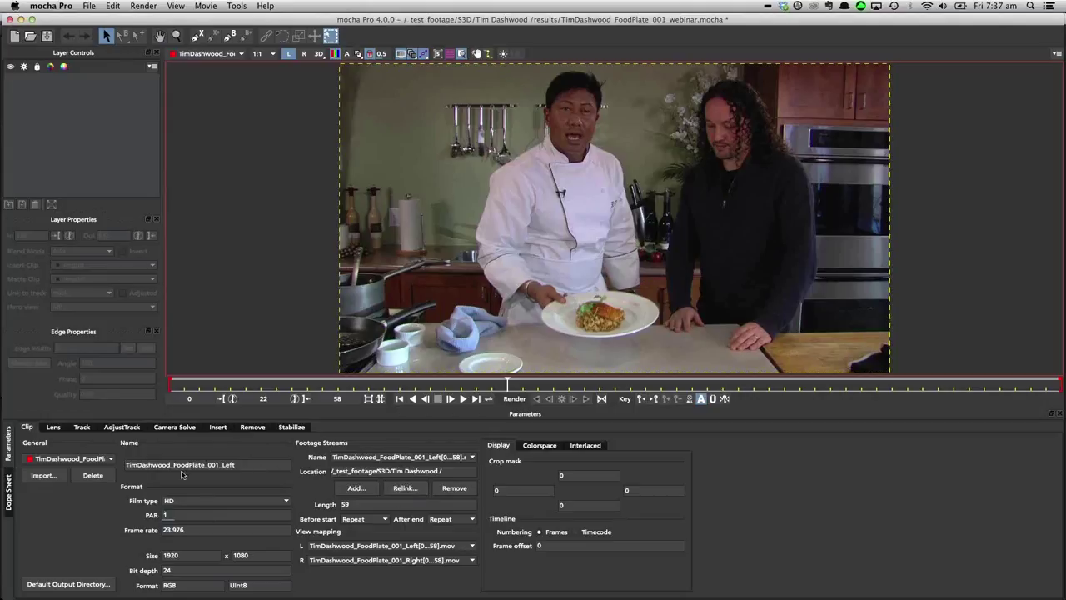
click(123, 458)
click(88, 429)
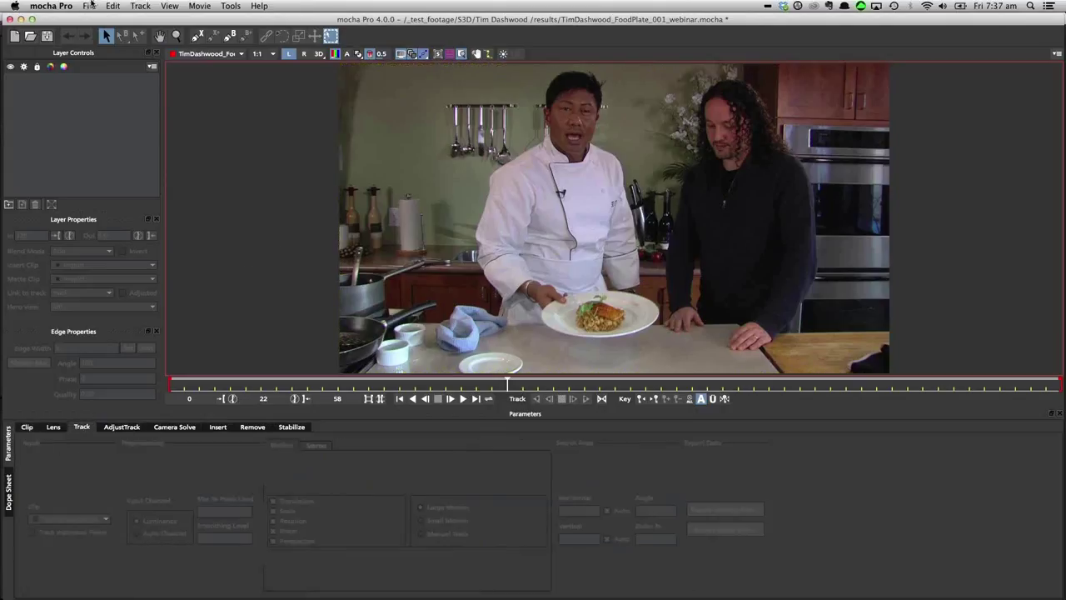
- Open the recent project Opening_Track.mocha without saving changes to the current FoodPlate project
click(90, 6)
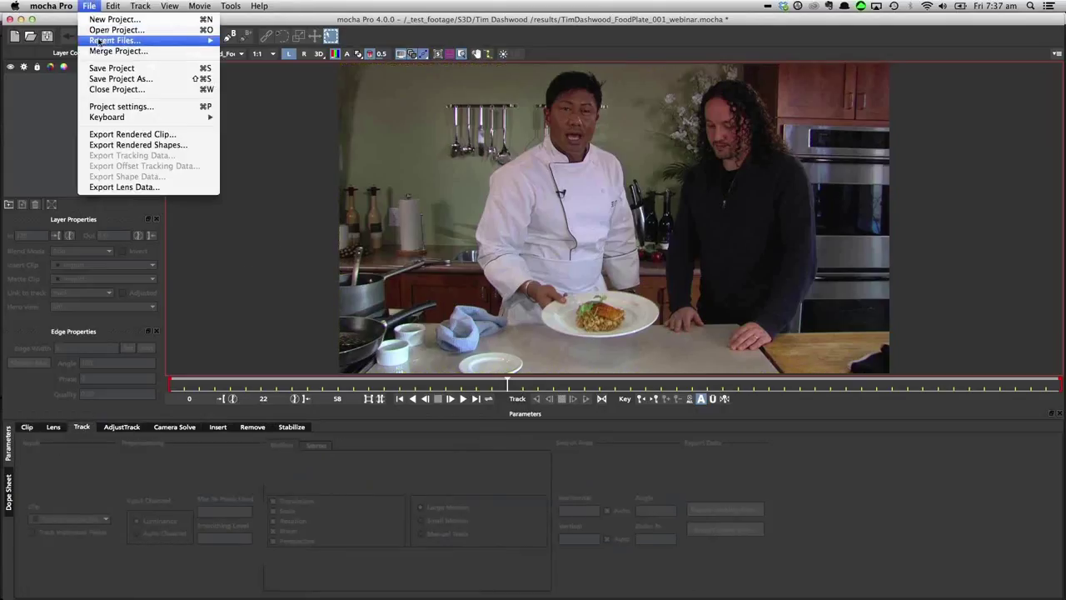
mouse_move(99, 40)
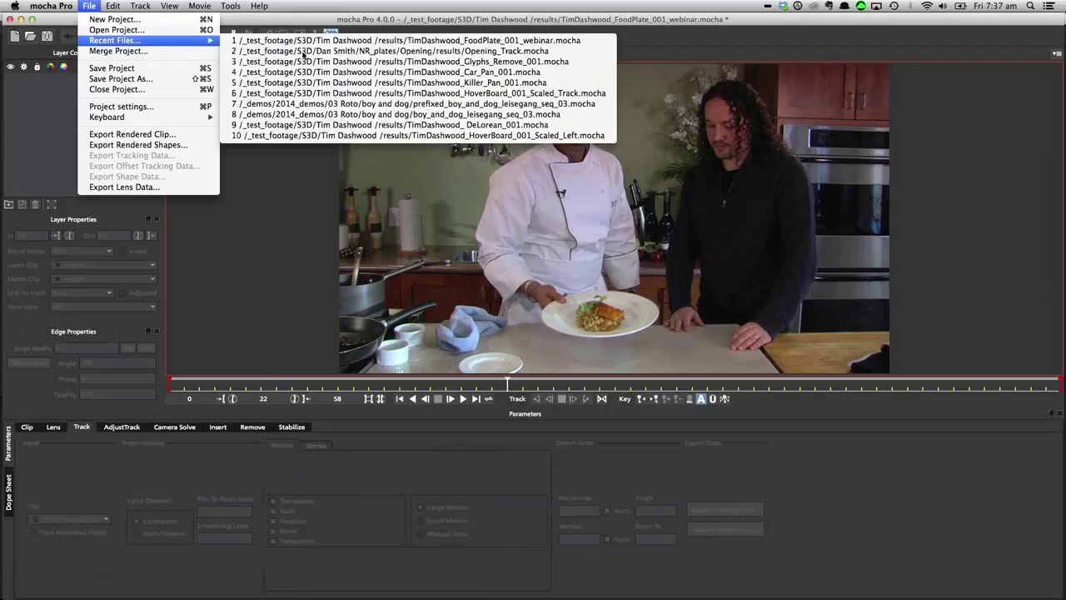
click(304, 52)
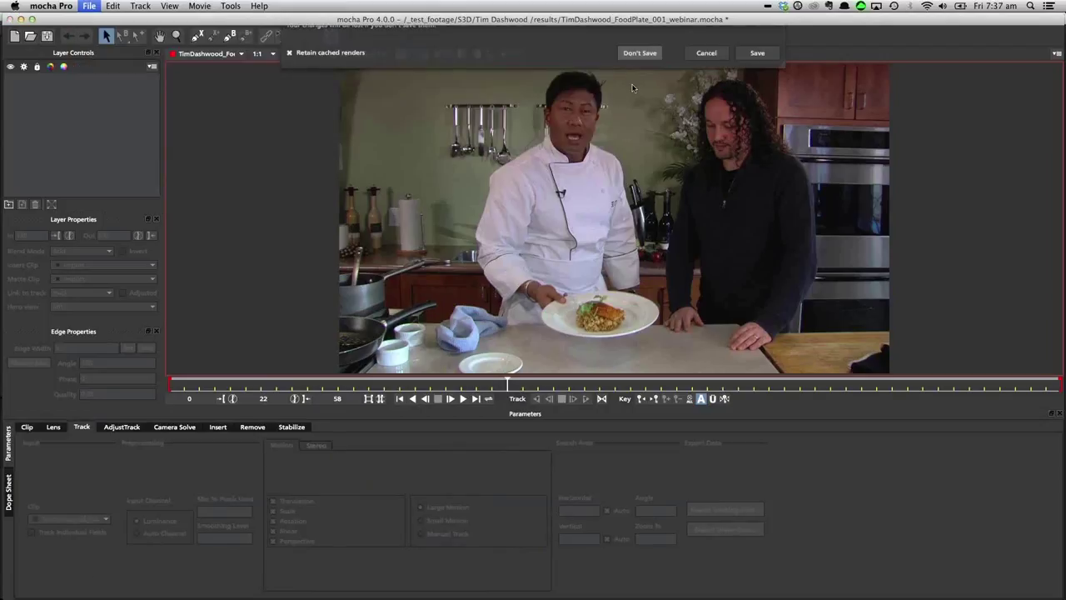
click(639, 53)
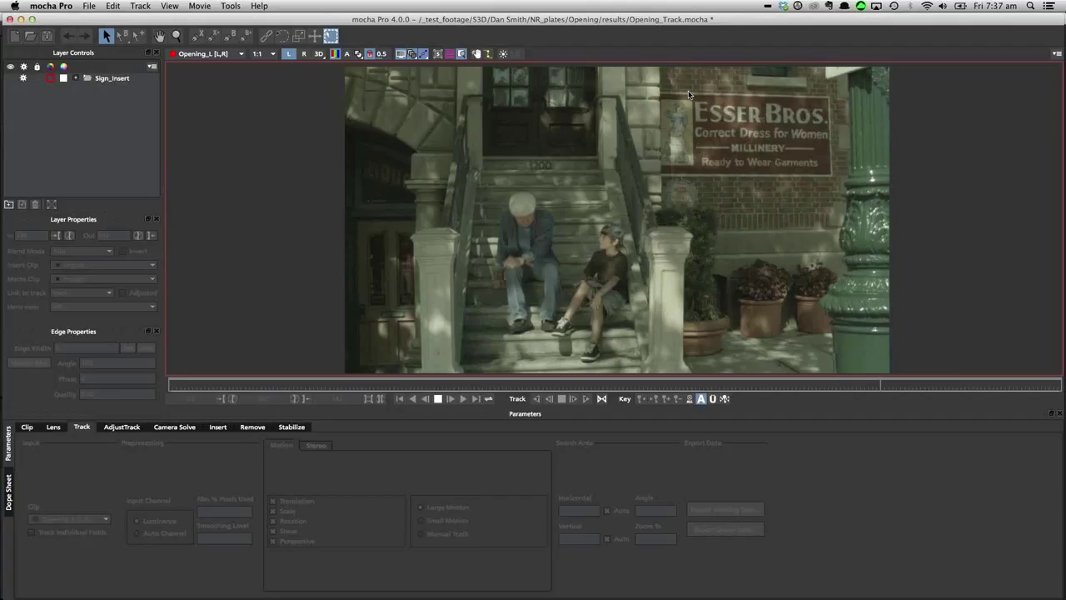
- Scrub through the Opening_L street footage and compare its stereo views, finishing in the left view at frame 120
click(1040, 384)
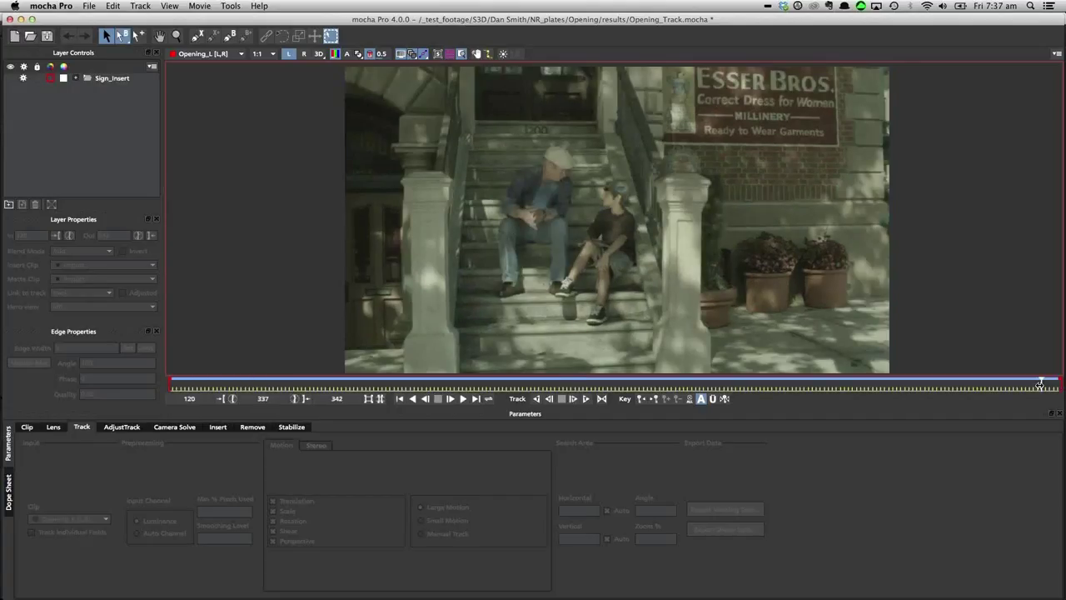
drag(1040, 384, 407, 389)
click(184, 385)
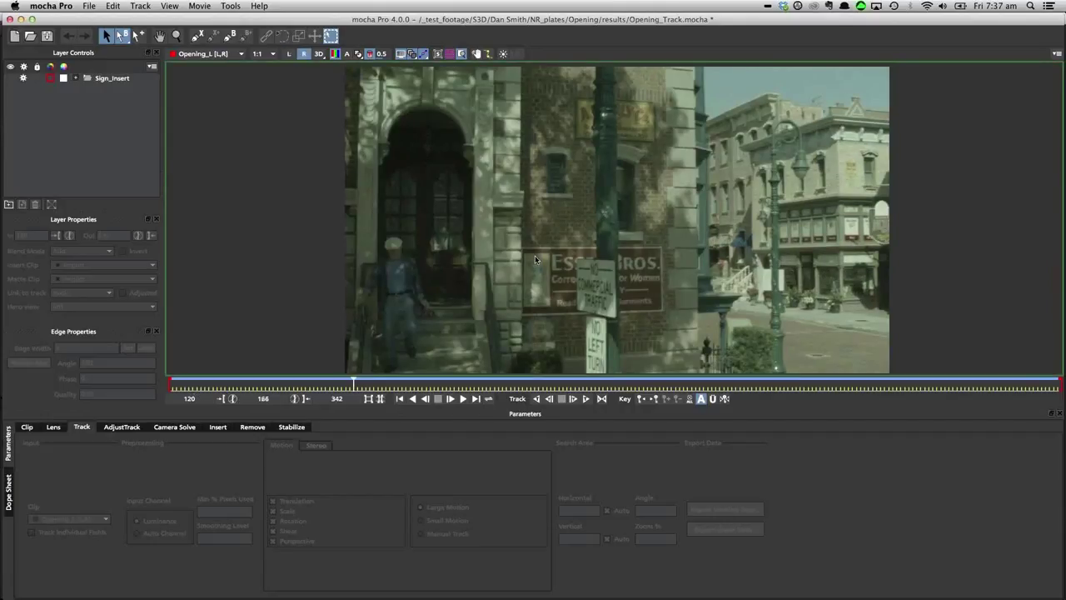
key(1)
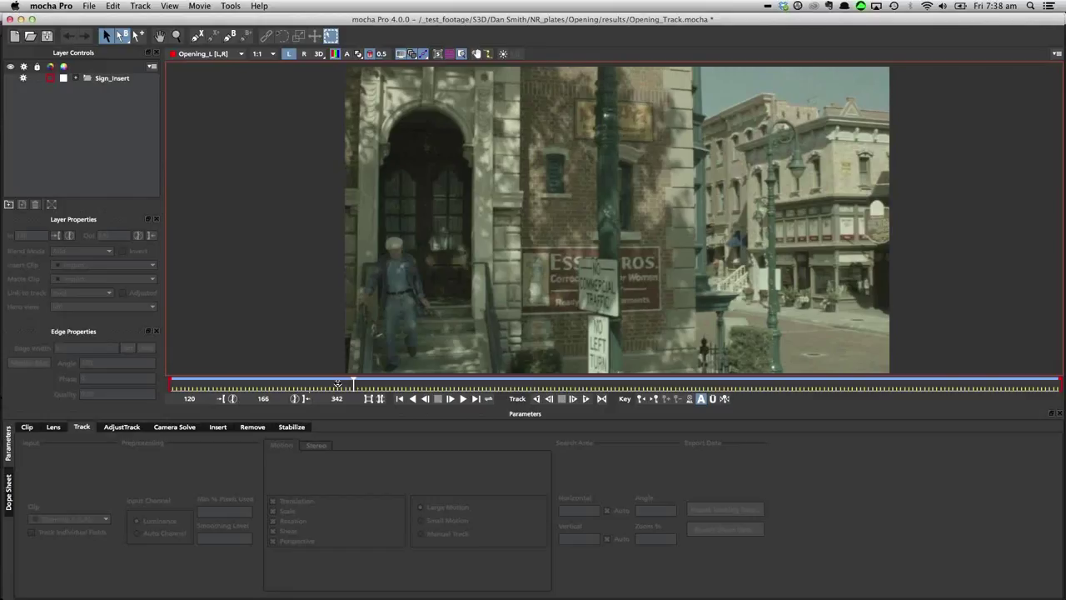
drag(337, 382, 266, 363)
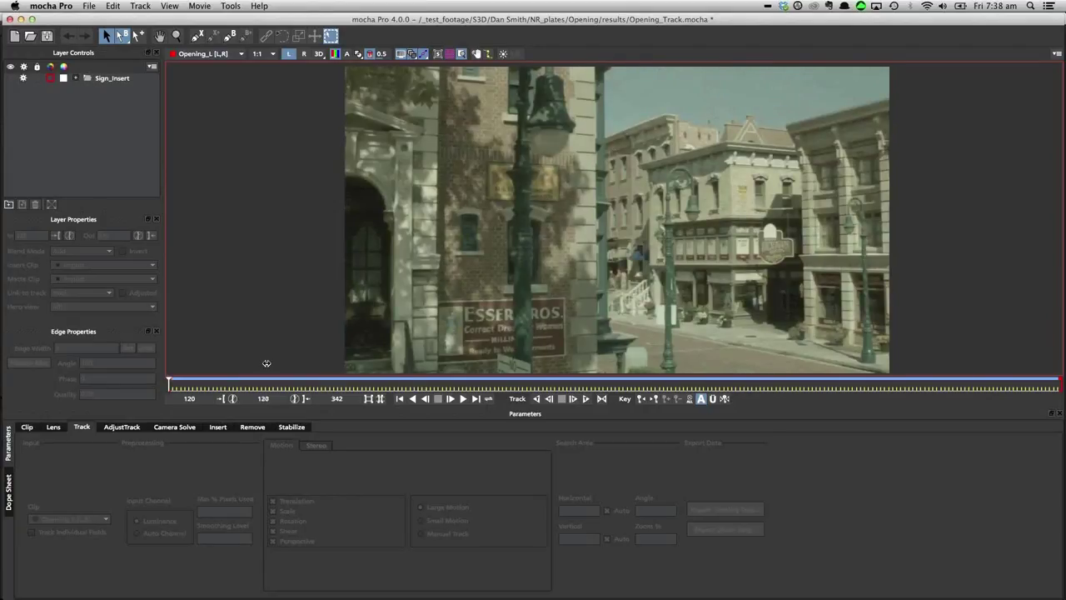
- At frame 342, draw a four-point X-spline around the woman's figure on the Esser Bros. sign, extending above the frame edge
key(x)
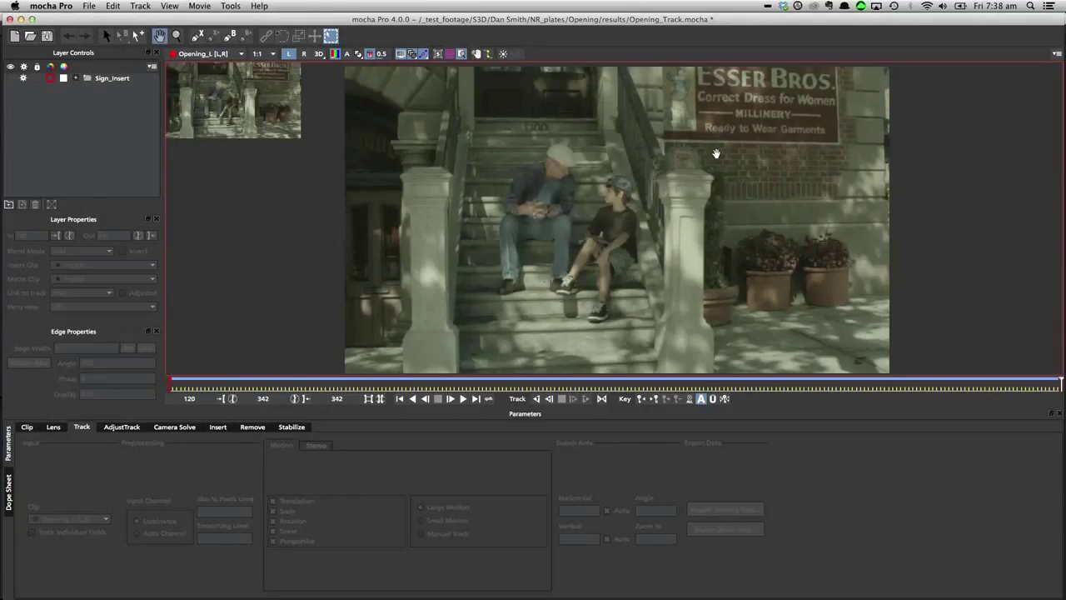
drag(716, 154, 695, 140)
key(z)
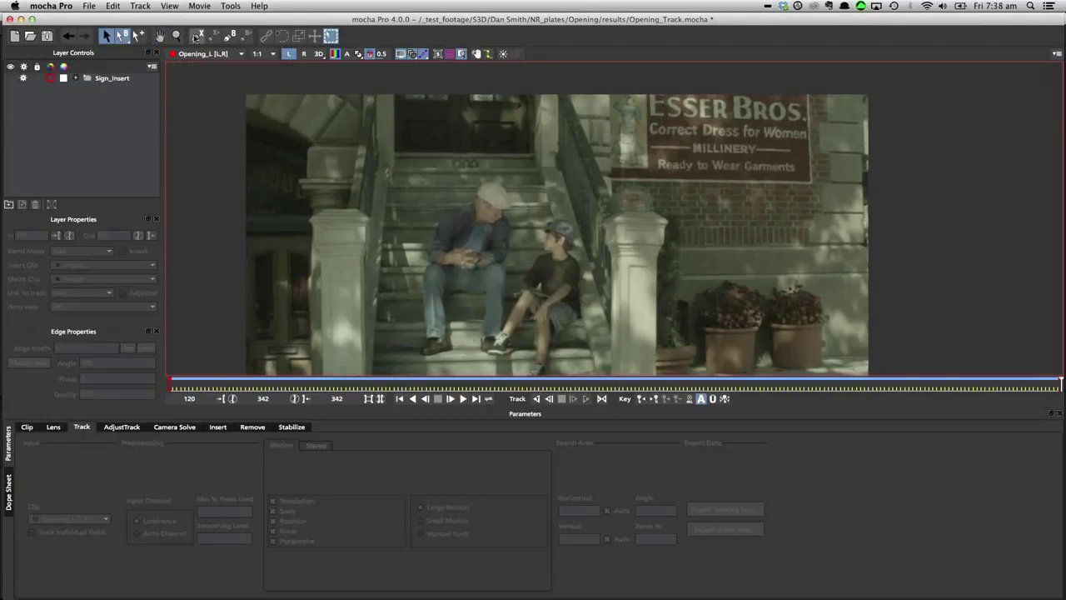
click(196, 37)
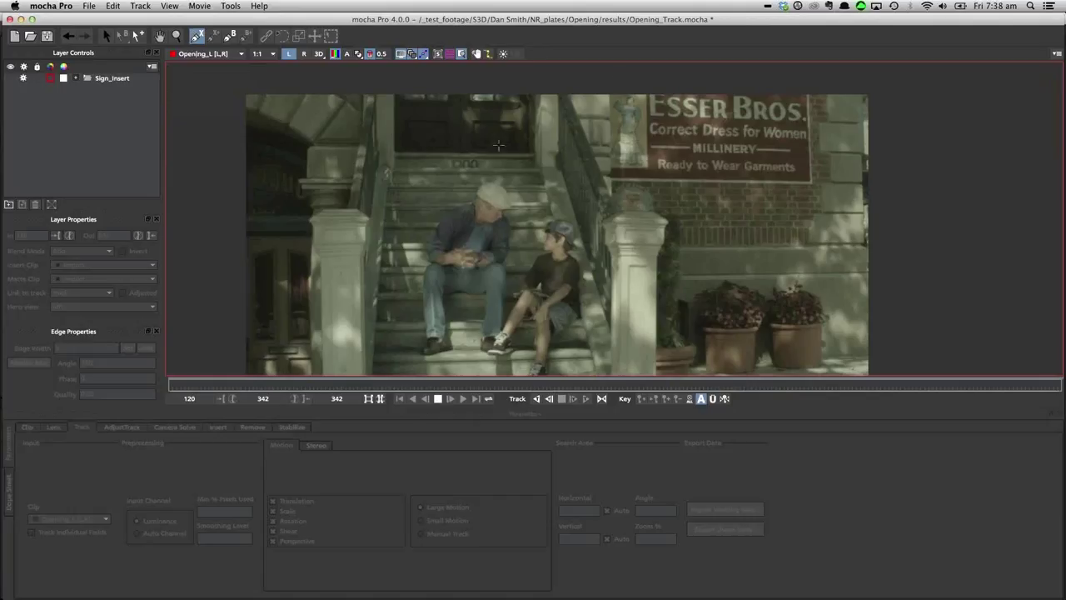
click(614, 83)
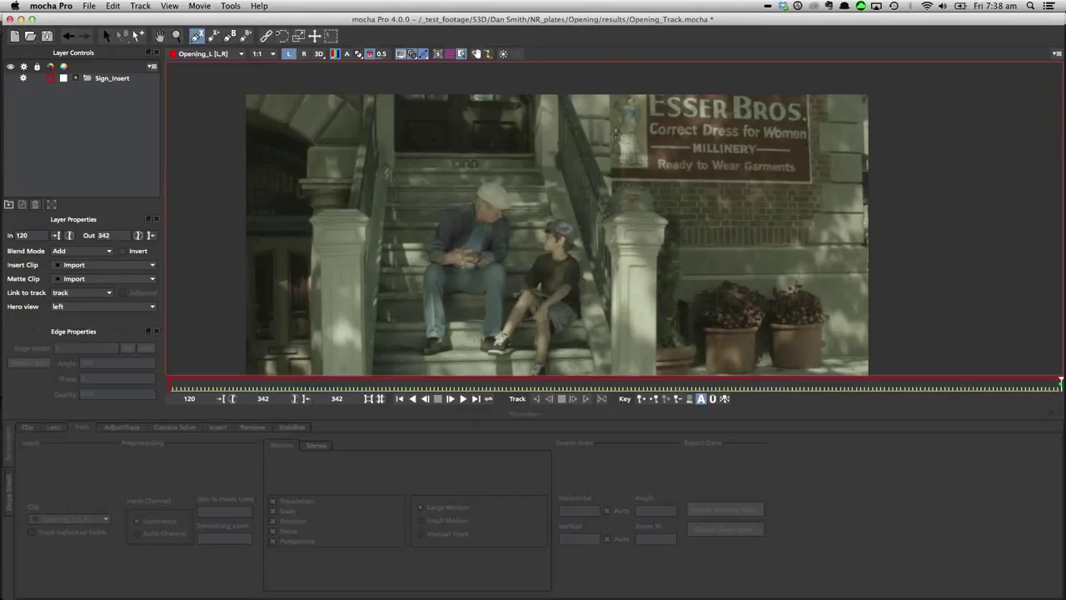
click(614, 182)
click(674, 185)
click(662, 107)
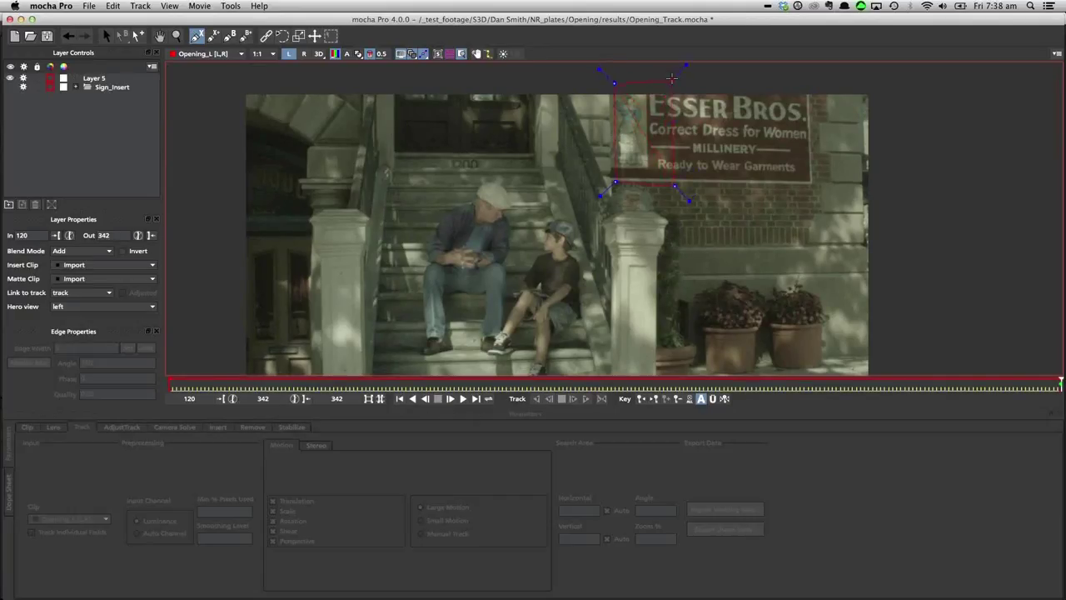
click(672, 81)
right_click(672, 82)
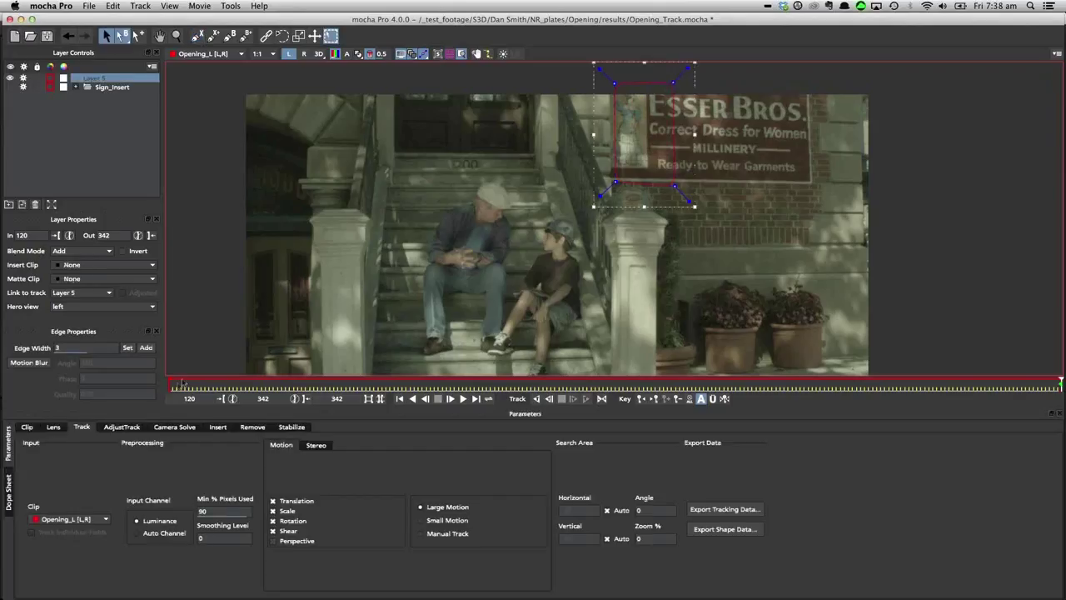
- Scrub the shot to check the shape's coverage and, at frame 342, stretch its upper edge further above the frame
click(993, 385)
drag(993, 385, 852, 384)
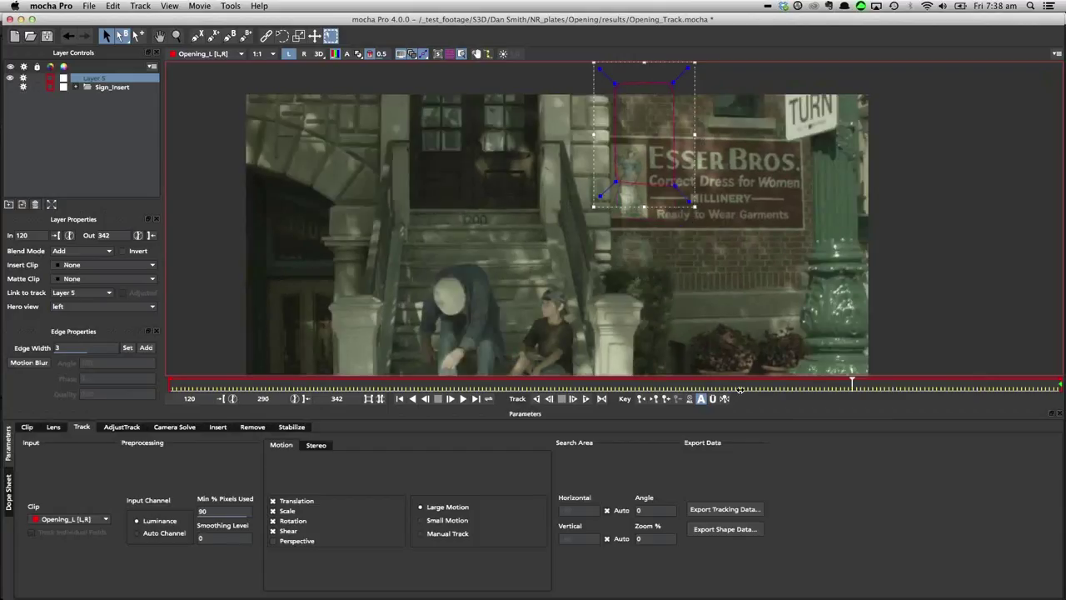
drag(740, 390, 1060, 387)
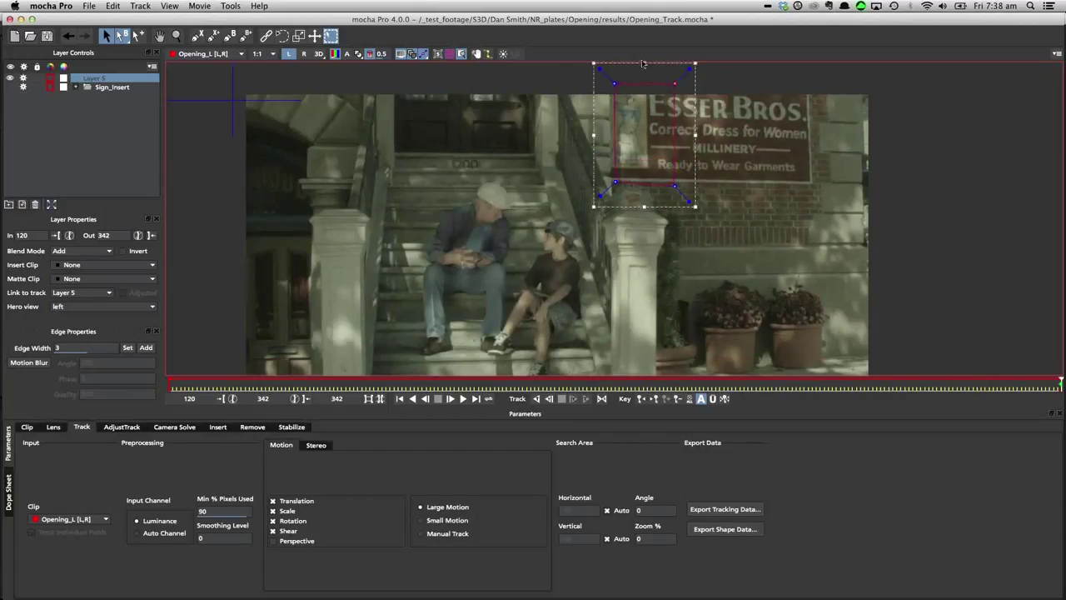
drag(643, 63, 647, 6)
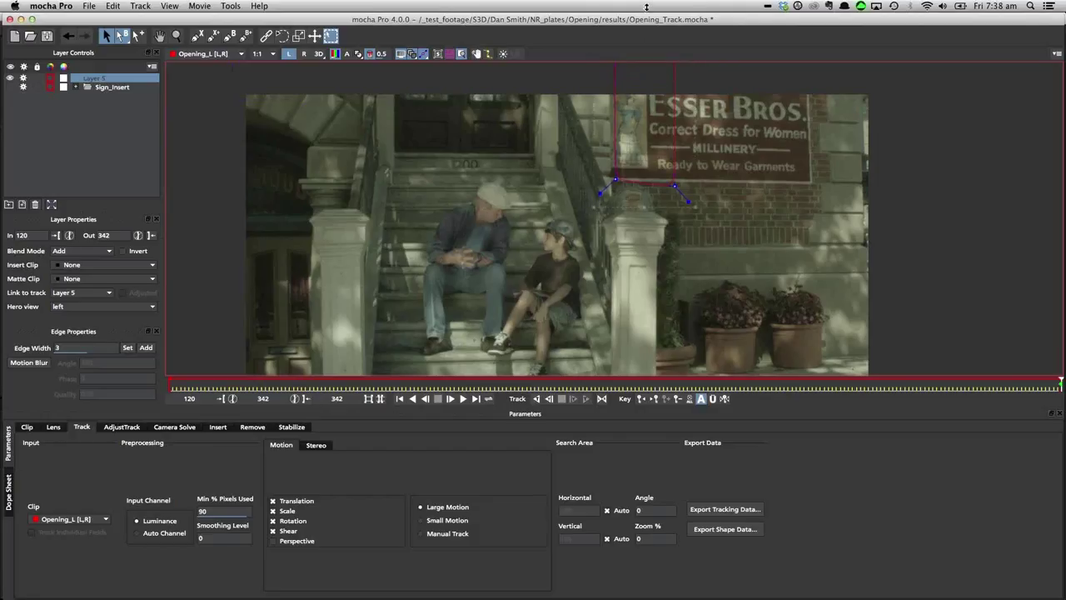
- Review the shape over earlier frames and, back on frame 342, adjust its lower-left point just beneath the sign
click(794, 384)
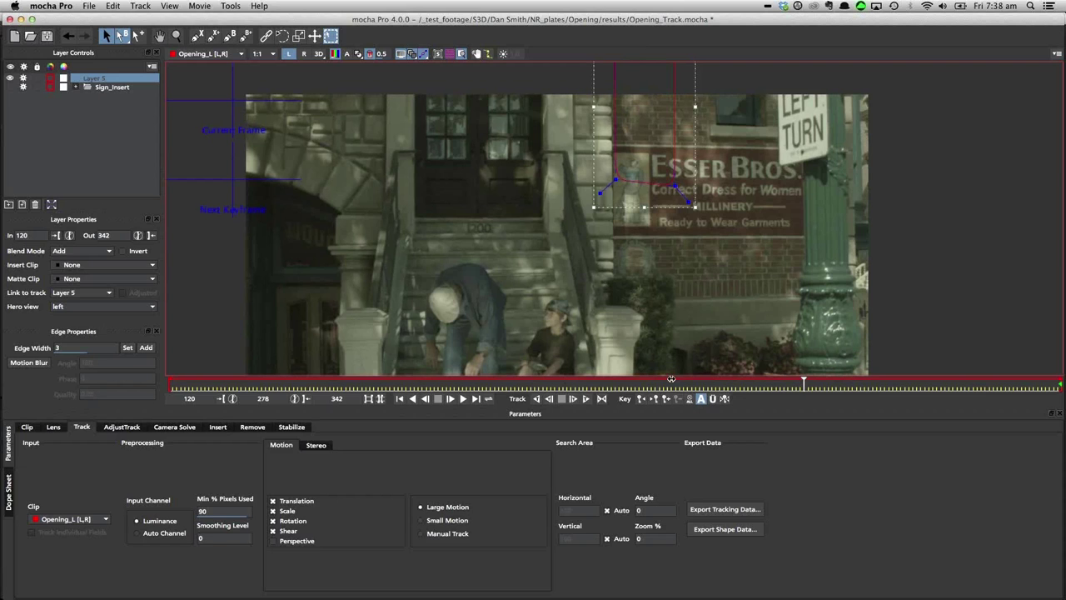
click(671, 381)
click(462, 382)
click(324, 382)
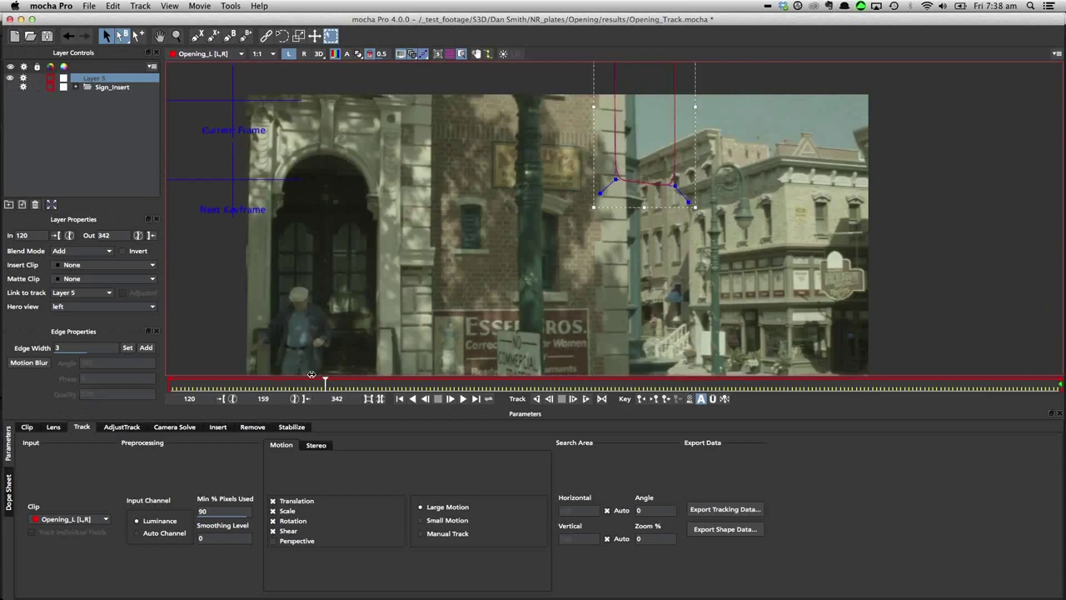
key(ctrl+Right)
key(x)
drag(760, 193, 741, 299)
drag(626, 101, 649, 101)
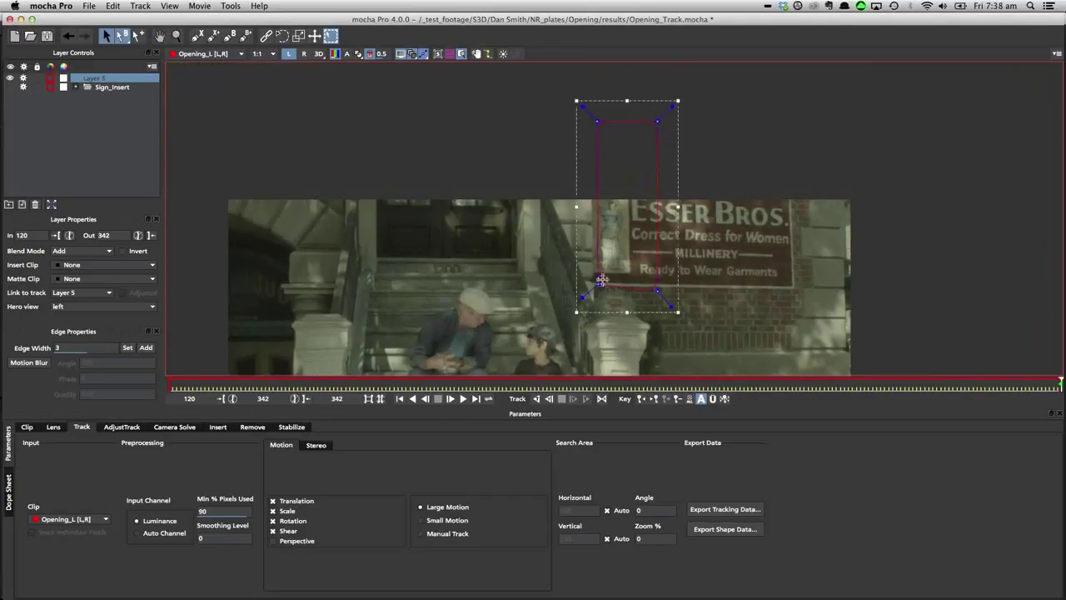
drag(598, 284, 598, 287)
- Enable perspective motion, show the surface and grid, and fit the surface corners to the Esser Bros. sign
click(295, 541)
click(439, 55)
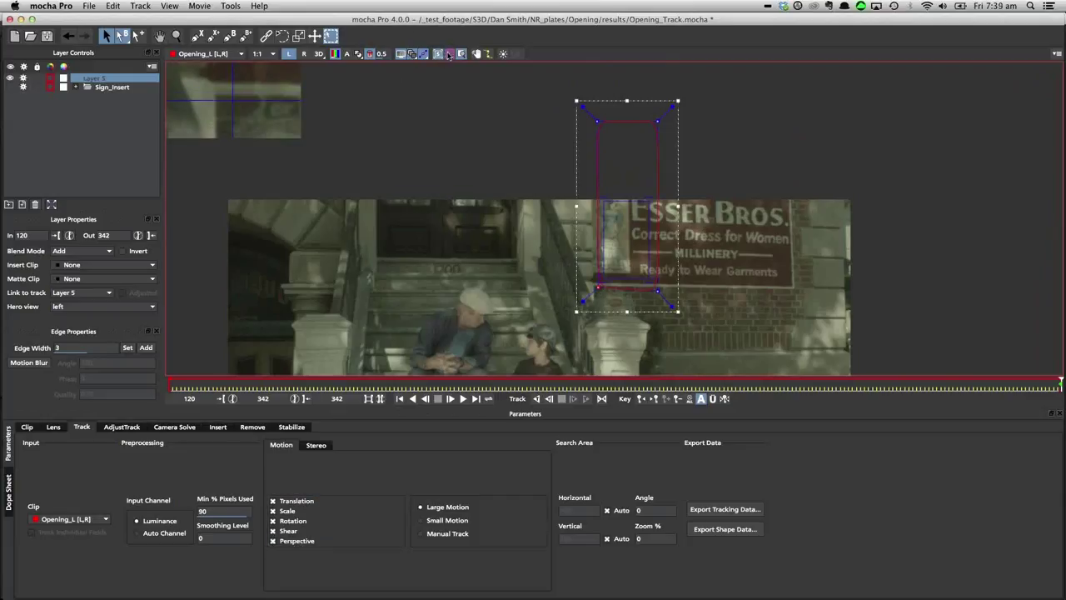
click(449, 55)
drag(652, 238, 797, 294)
drag(598, 284, 603, 278)
drag(601, 207, 591, 187)
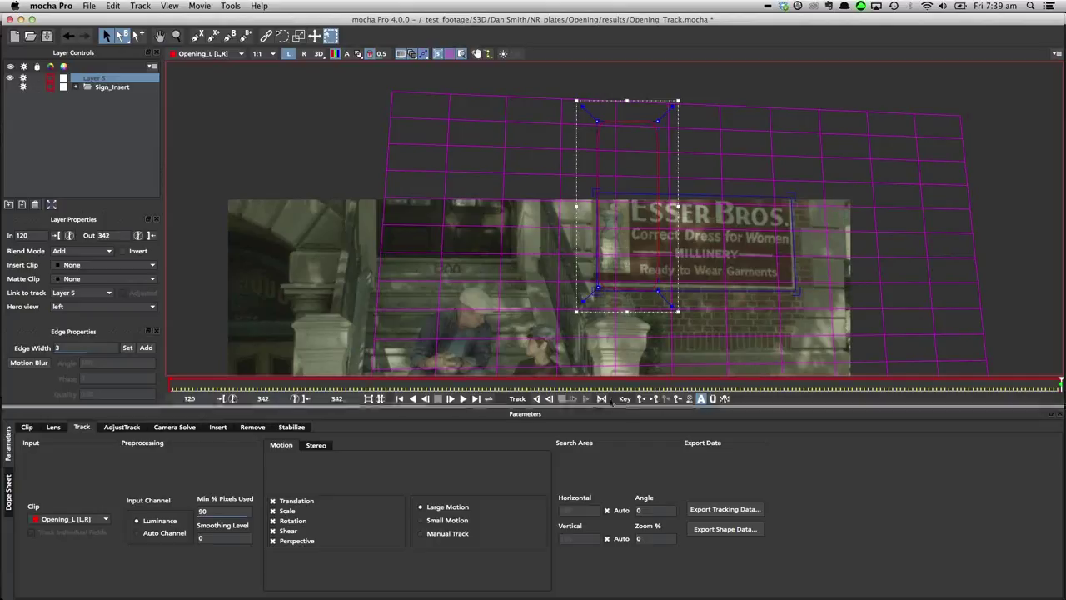
- Enable operating on all views and track the sign layer backwards from frame 342
click(602, 399)
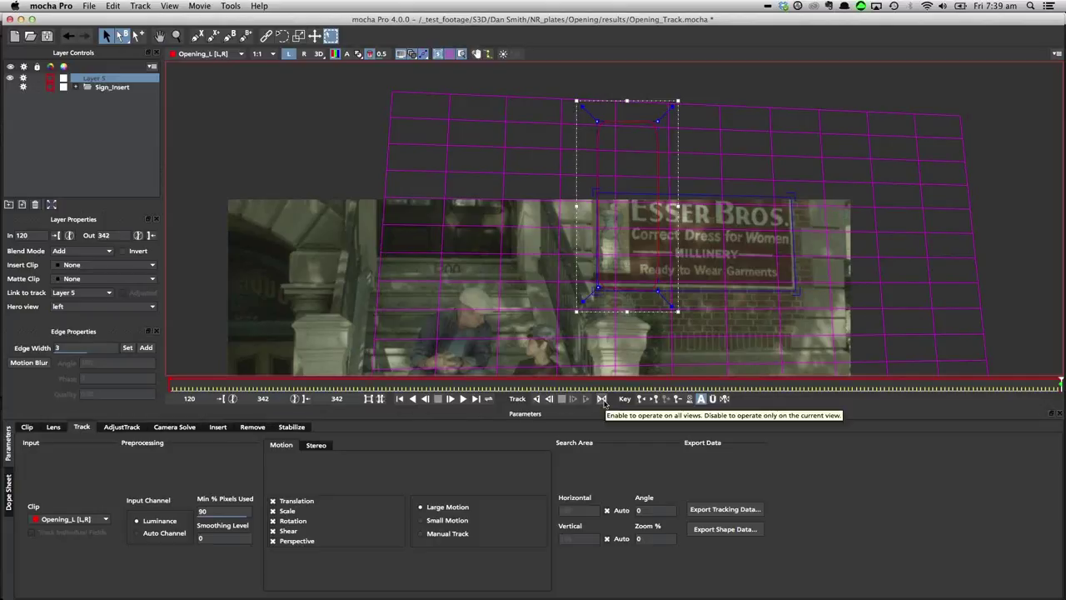
click(602, 398)
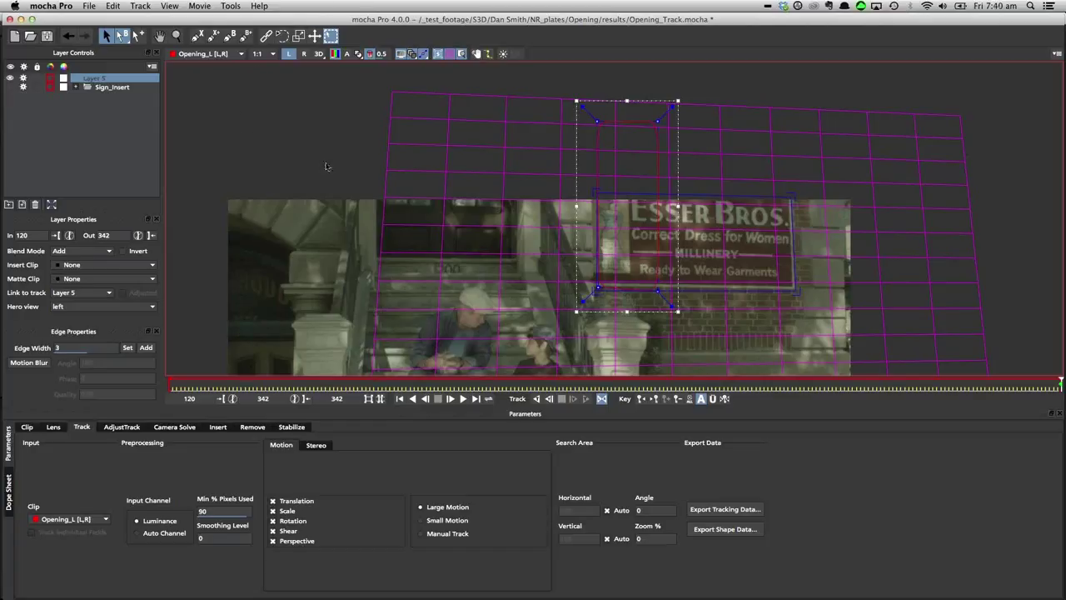
click(537, 399)
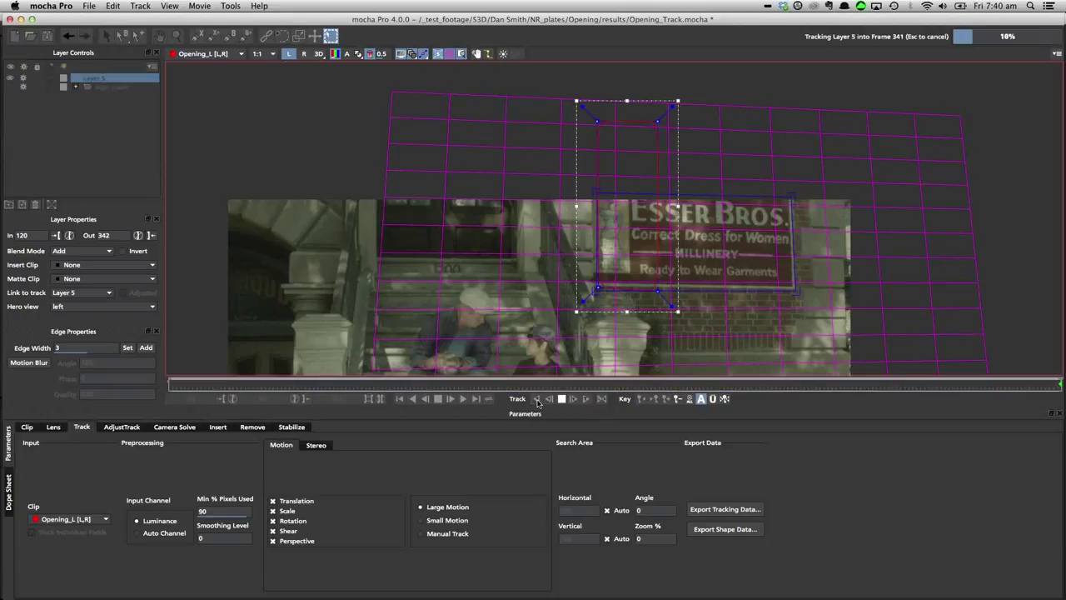
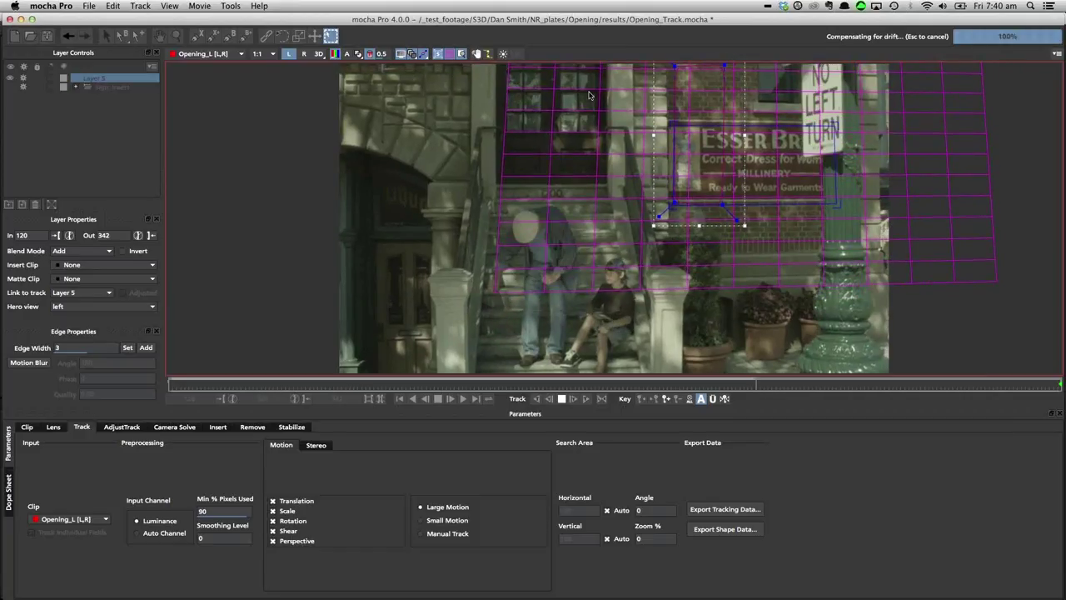
- Monitor the tracking in the anaglyph, interlaced and difference stereo displays and in the right view, ending in the left view
click(319, 54)
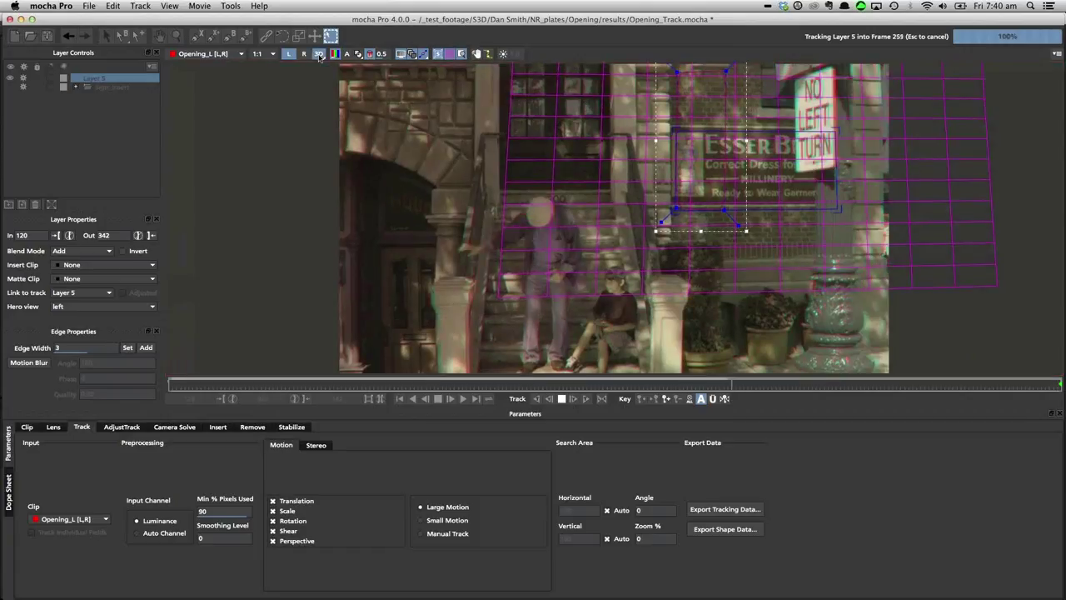
click(319, 55)
click(319, 54)
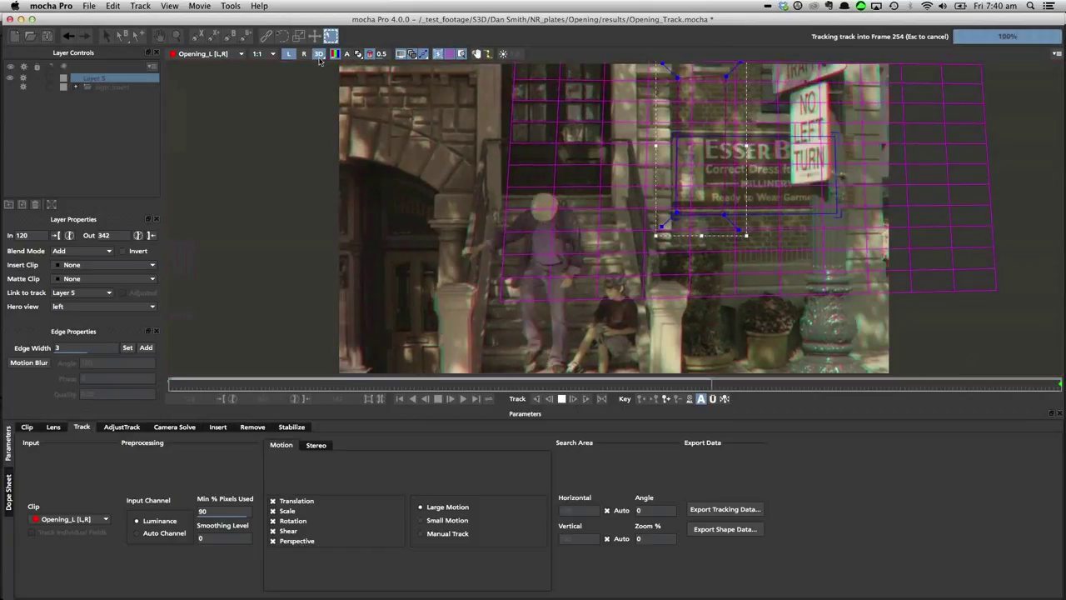
click(319, 56)
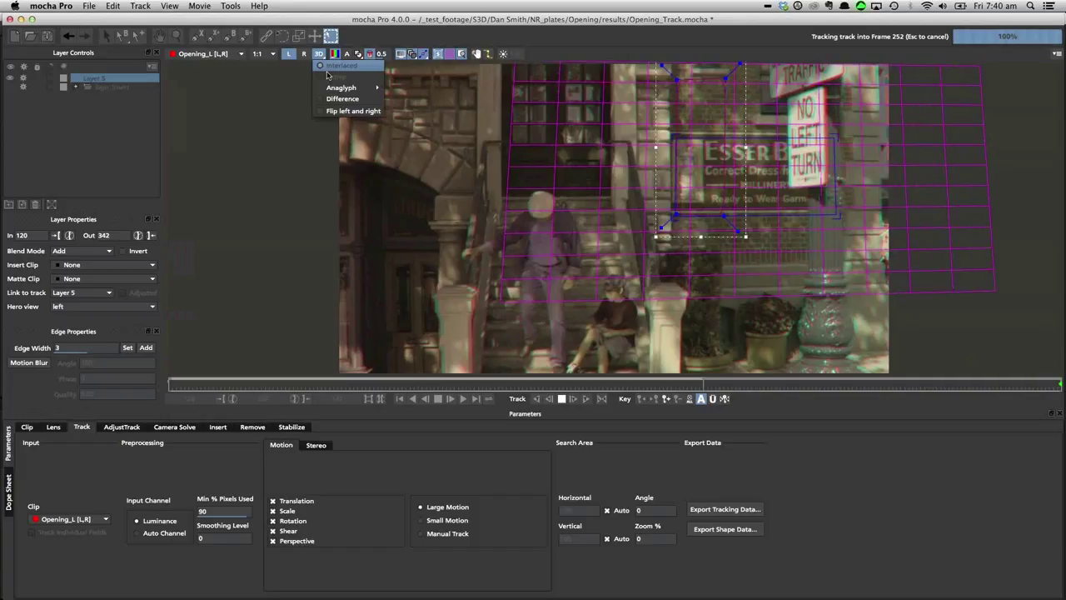
click(326, 66)
click(323, 56)
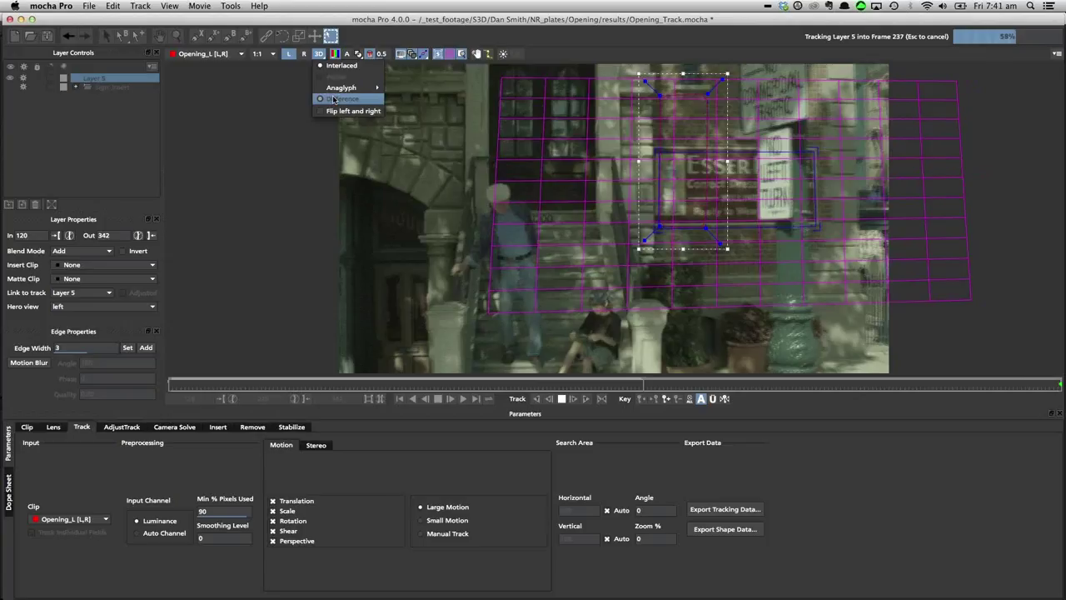
click(333, 99)
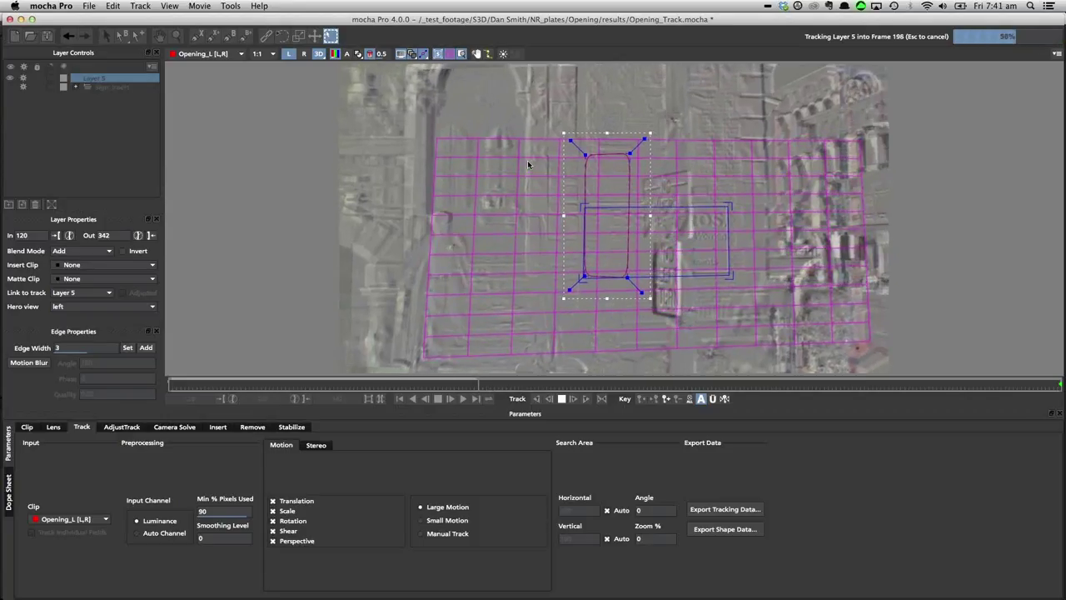
click(320, 55)
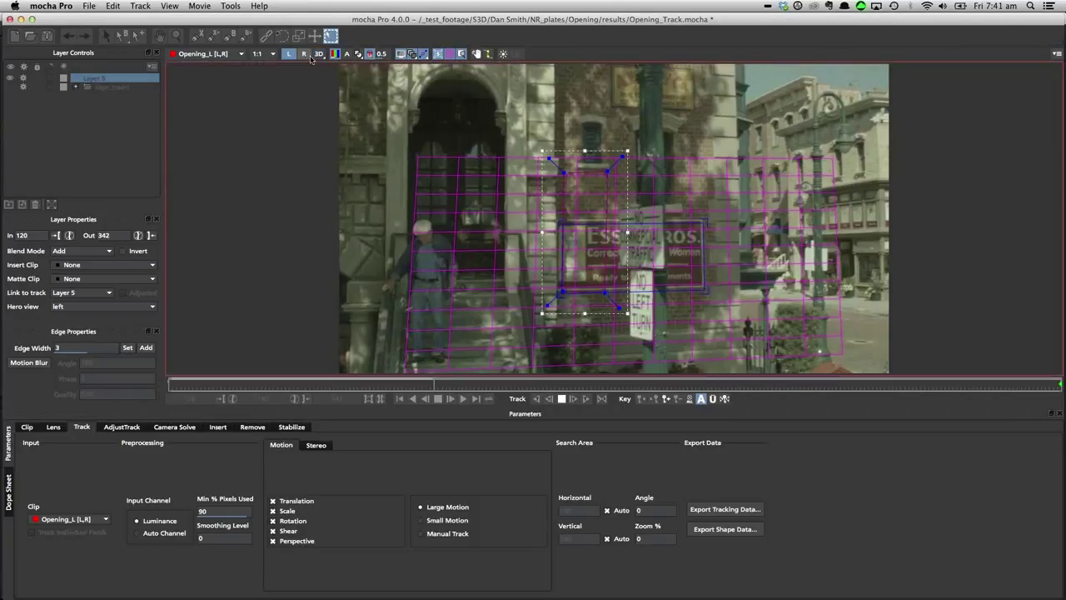
click(304, 55)
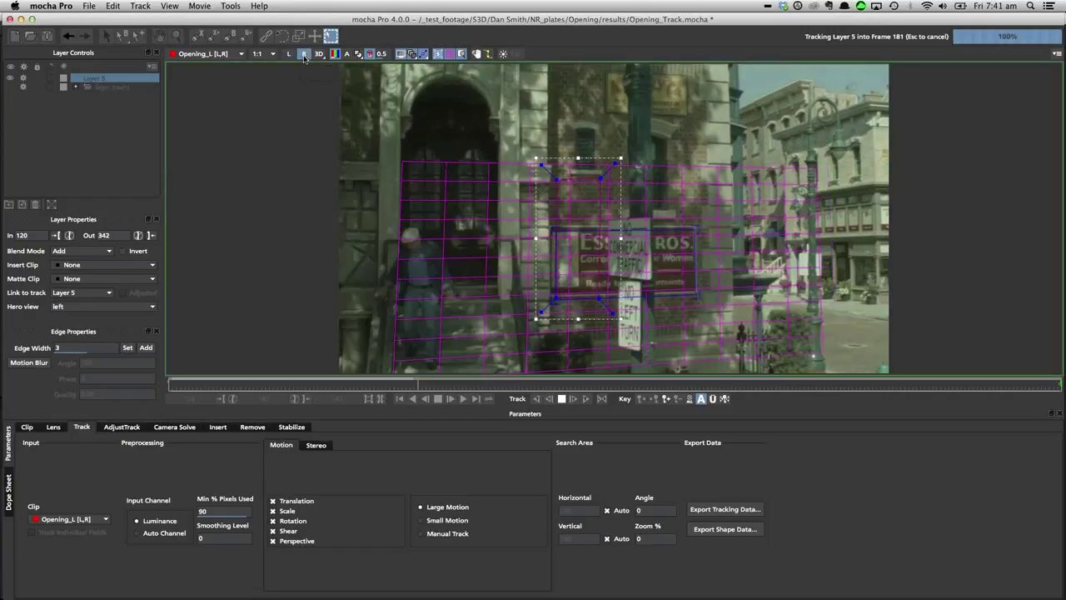
key(1)
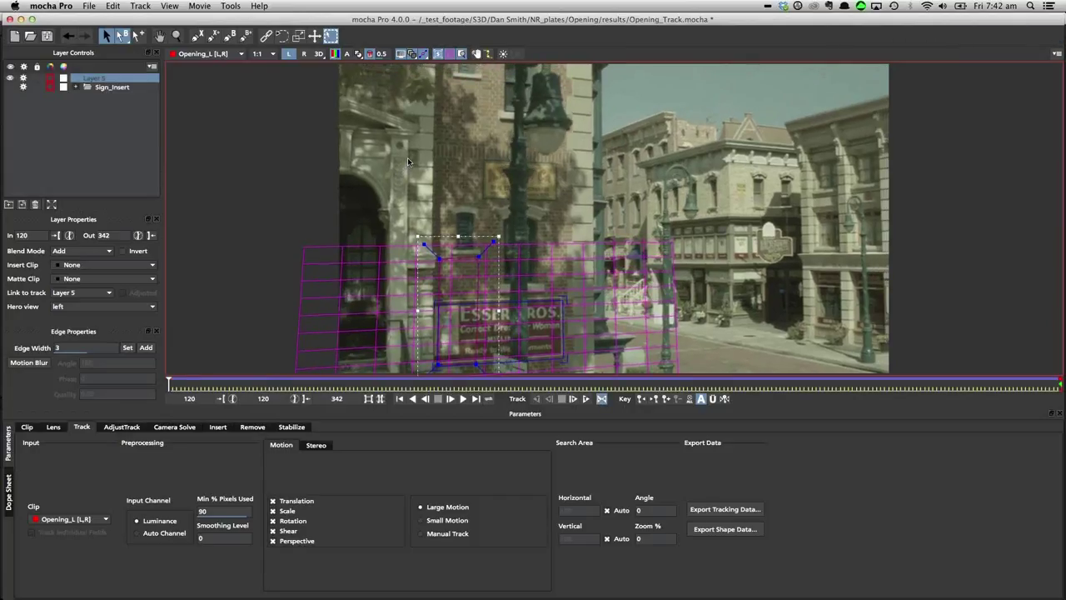
- Play back the tracked sign layer and compare the right and left views at frame 231
key(space)
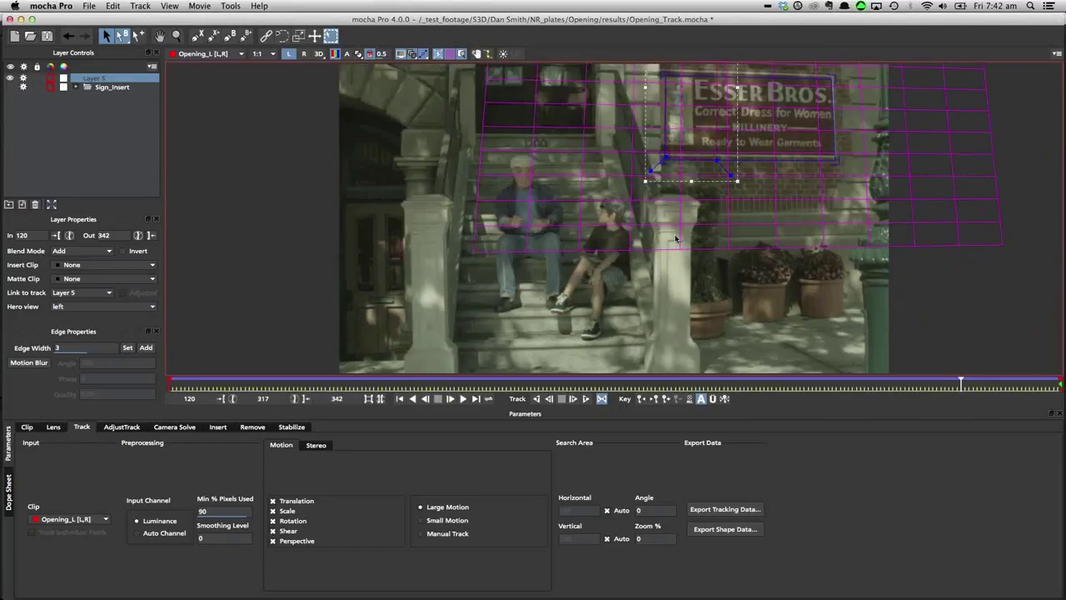
drag(961, 382, 617, 360)
key(2)
key(1)
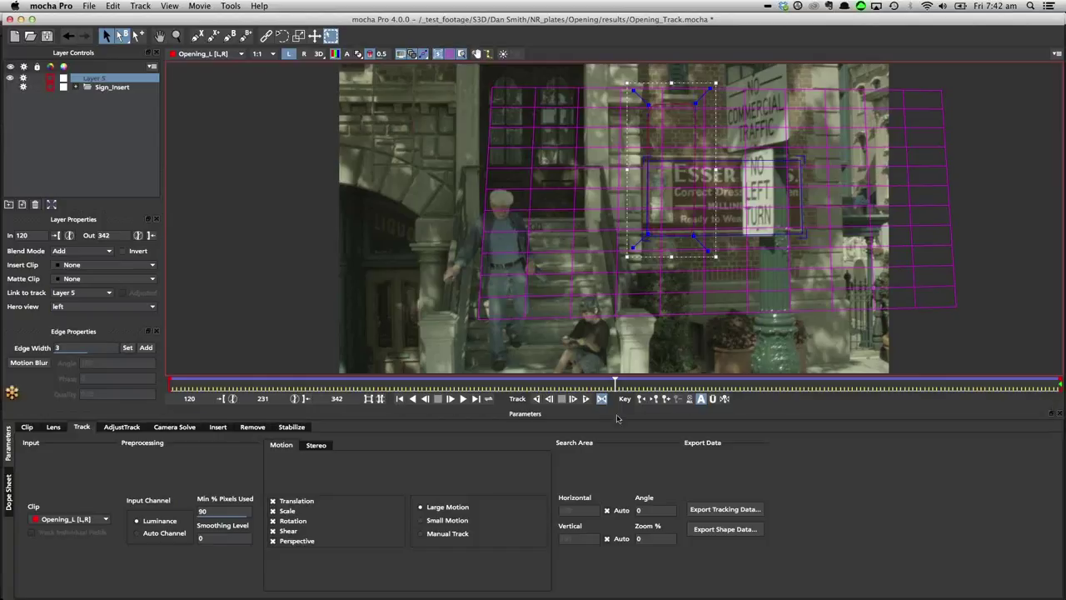
- Hide the spline outlines, nudge the surface's left edge outward at frame 231, and scrub to check its alignment
key(super+Tab)
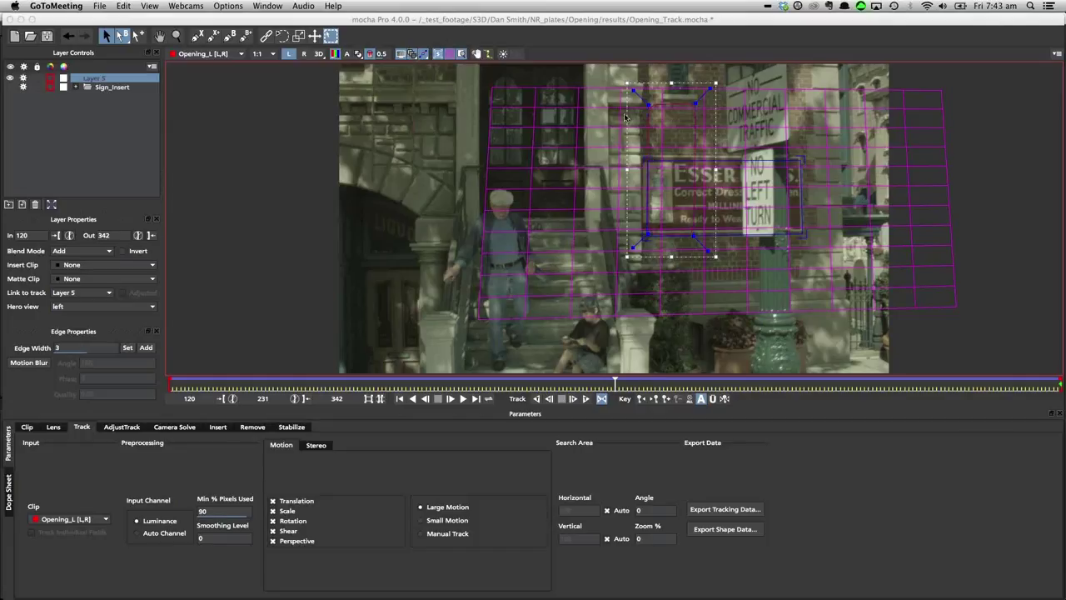
click(413, 55)
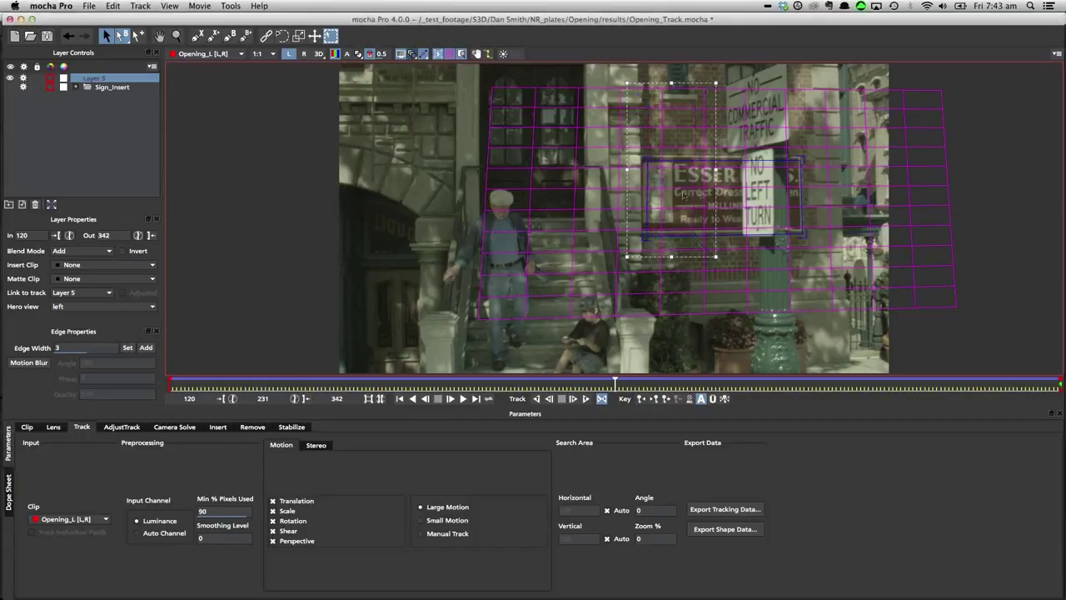
drag(645, 179, 645, 179)
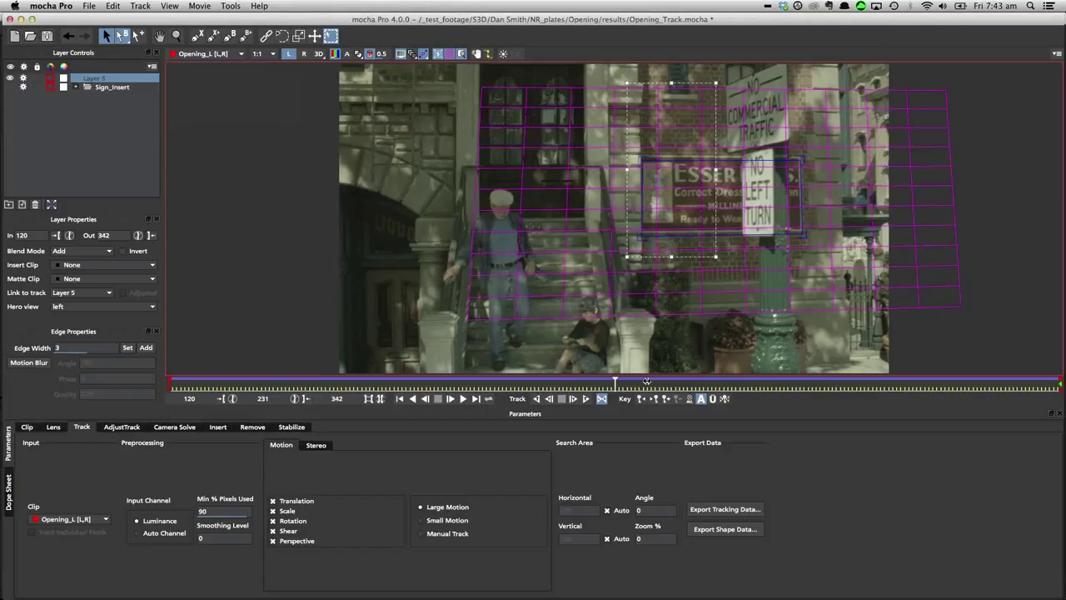
drag(823, 378, 528, 382)
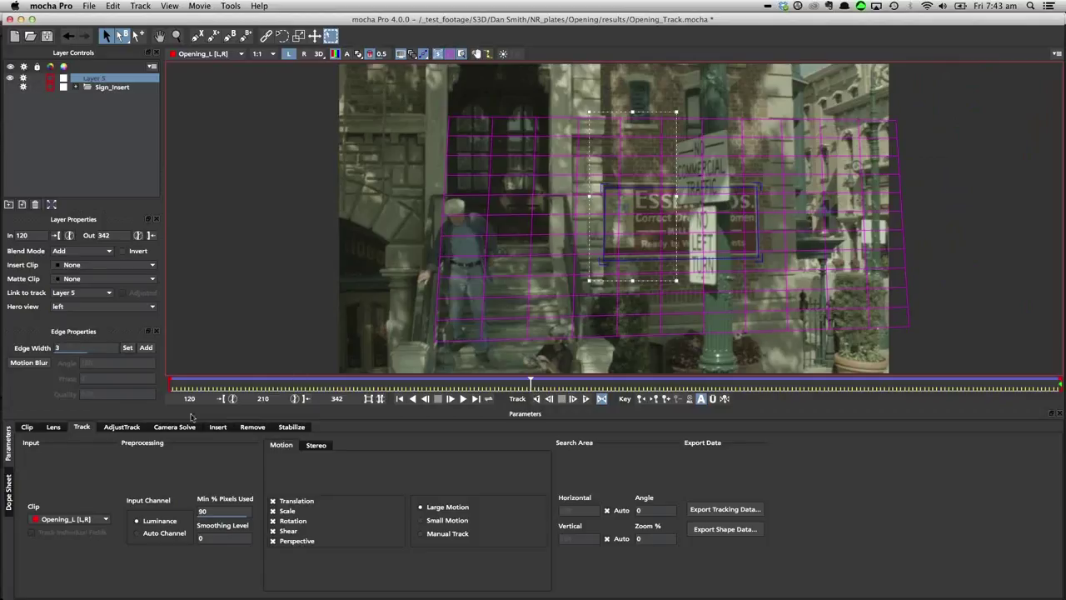
- Preview the Logo insert clip on the tracked surface across the shot, and reset the insert clip to None
click(93, 265)
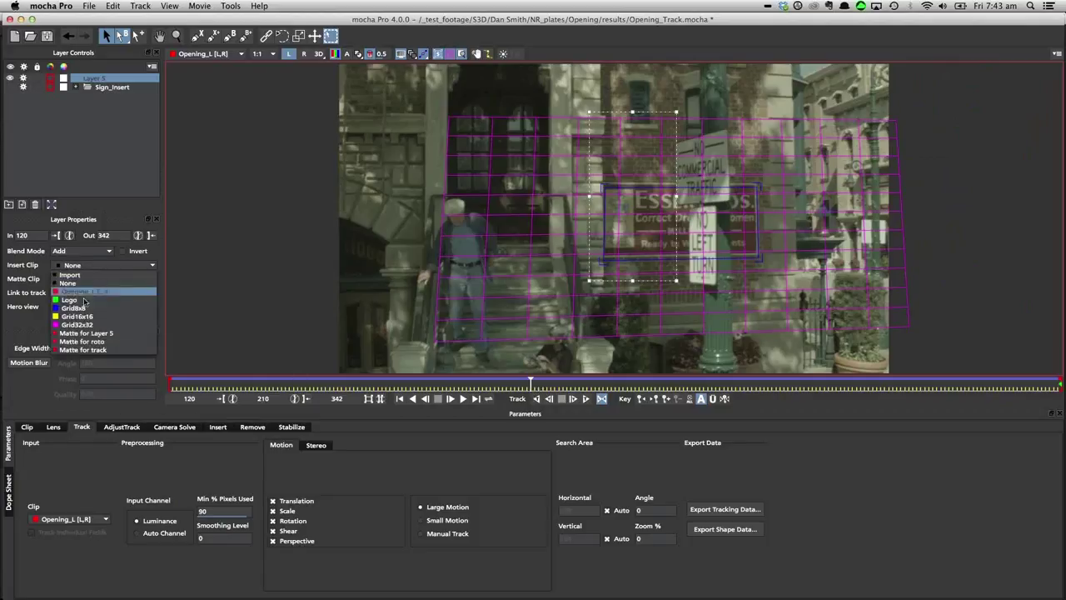
click(82, 300)
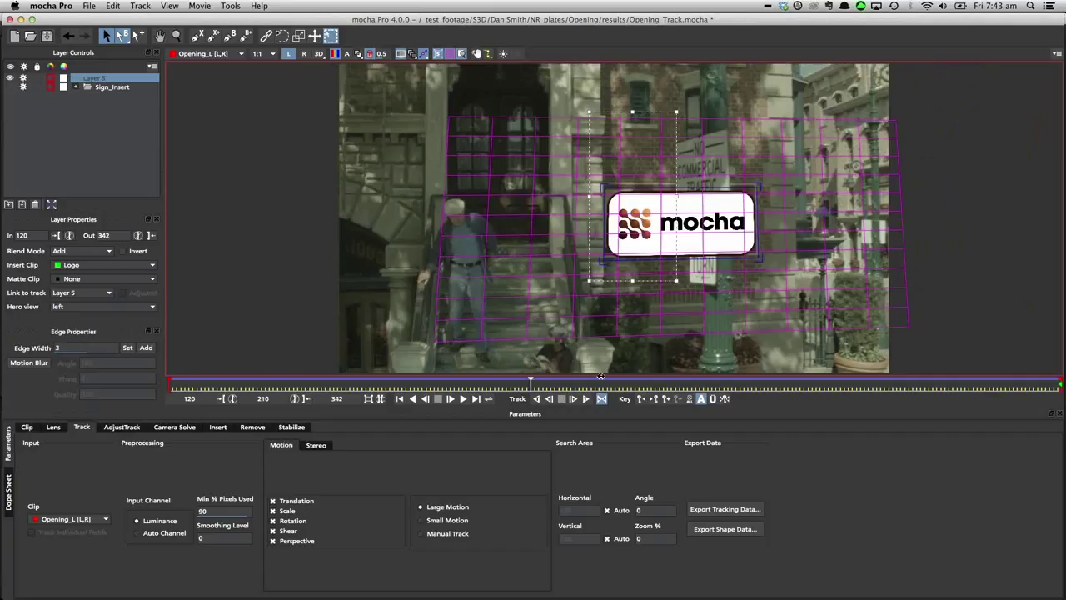
drag(600, 377, 329, 384)
key(1)
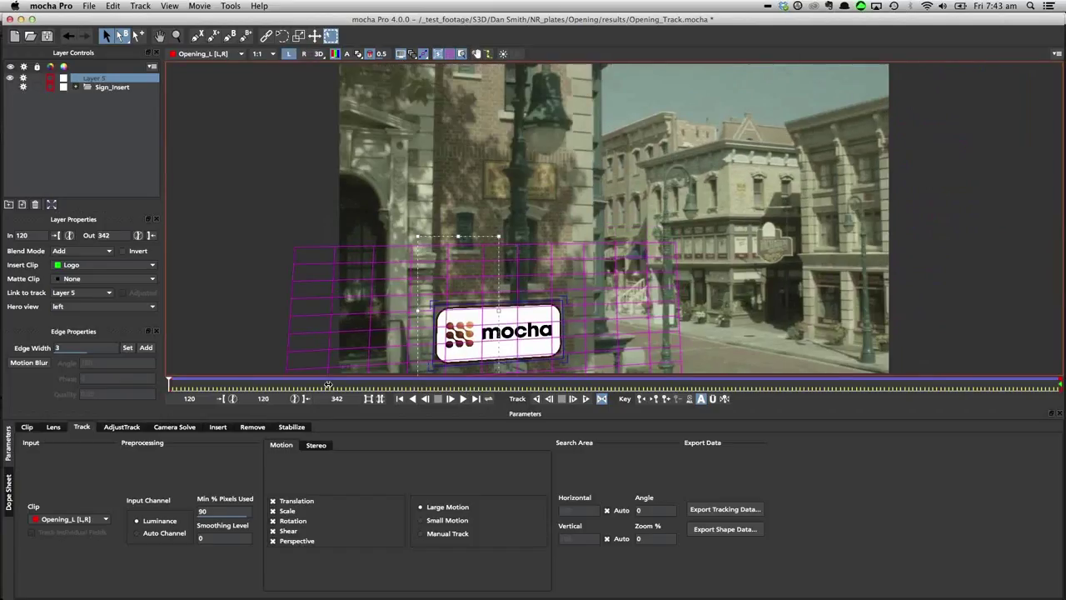
click(100, 265)
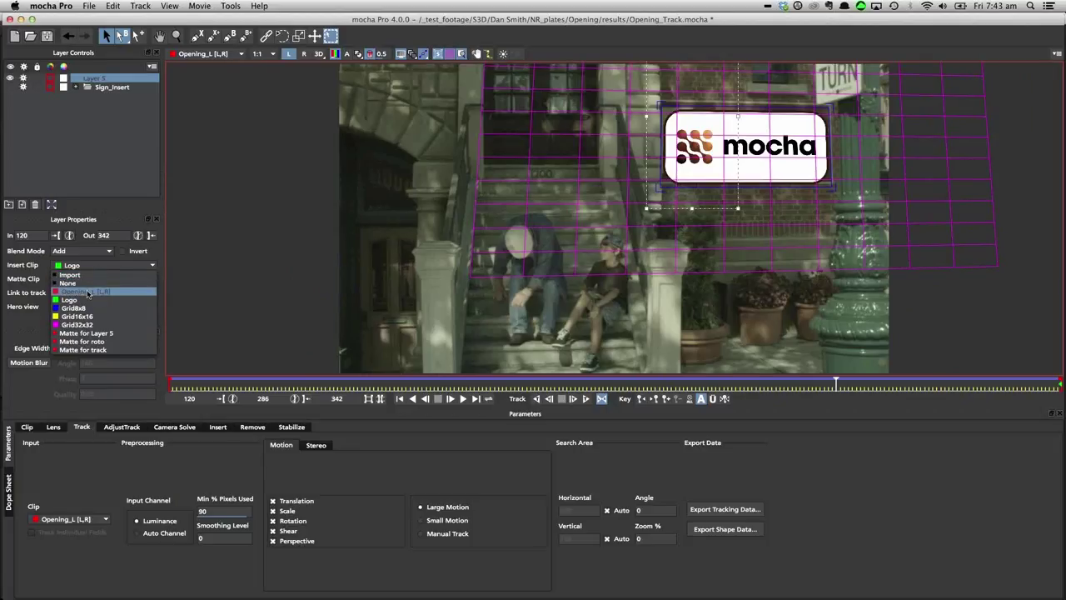
click(84, 284)
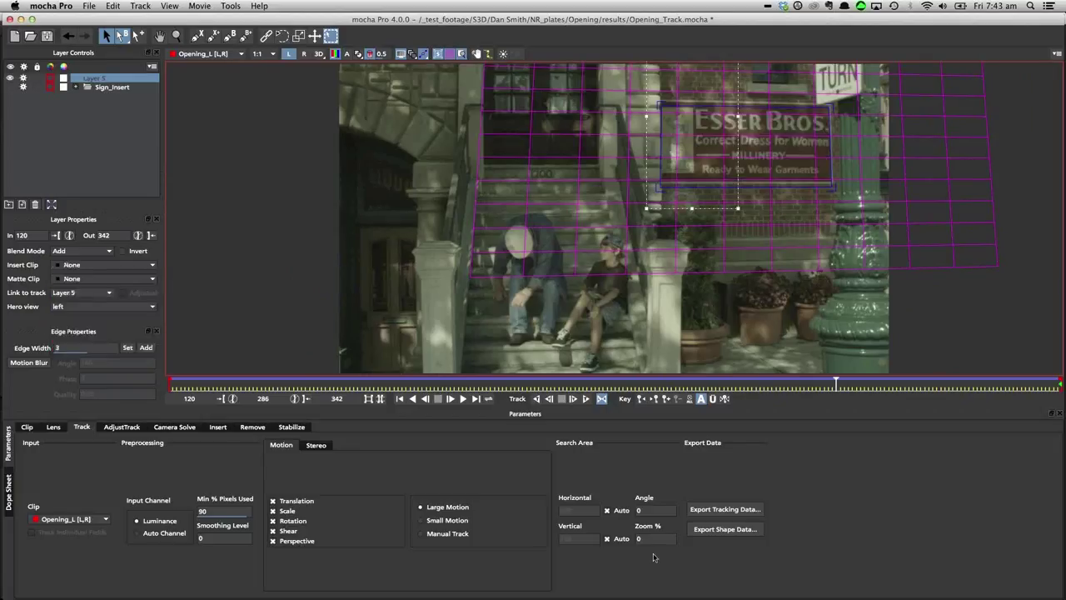
- Start exporting the sign layer's tracking data for the left view in the Nuke 7 Tracker (*.nk) format
click(726, 509)
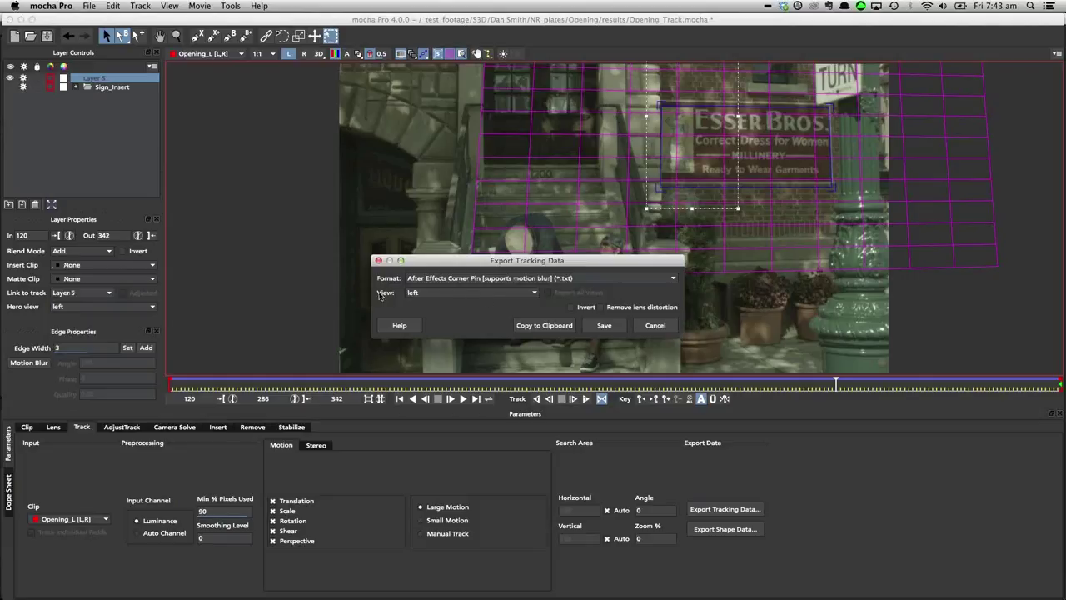
click(441, 293)
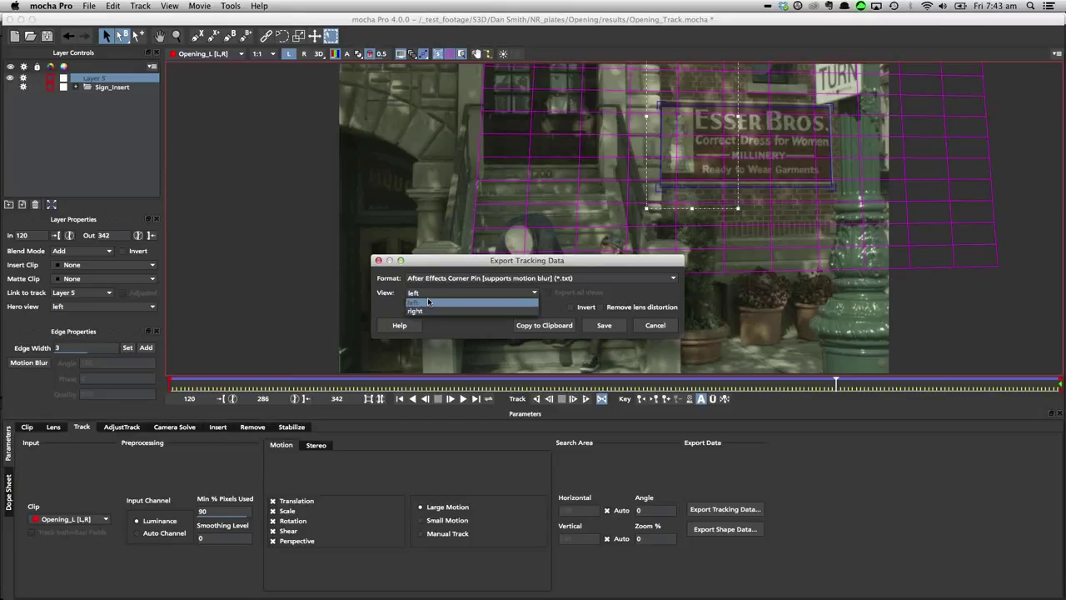
click(428, 302)
click(435, 281)
scroll(434, 330, down, 3)
click(434, 330)
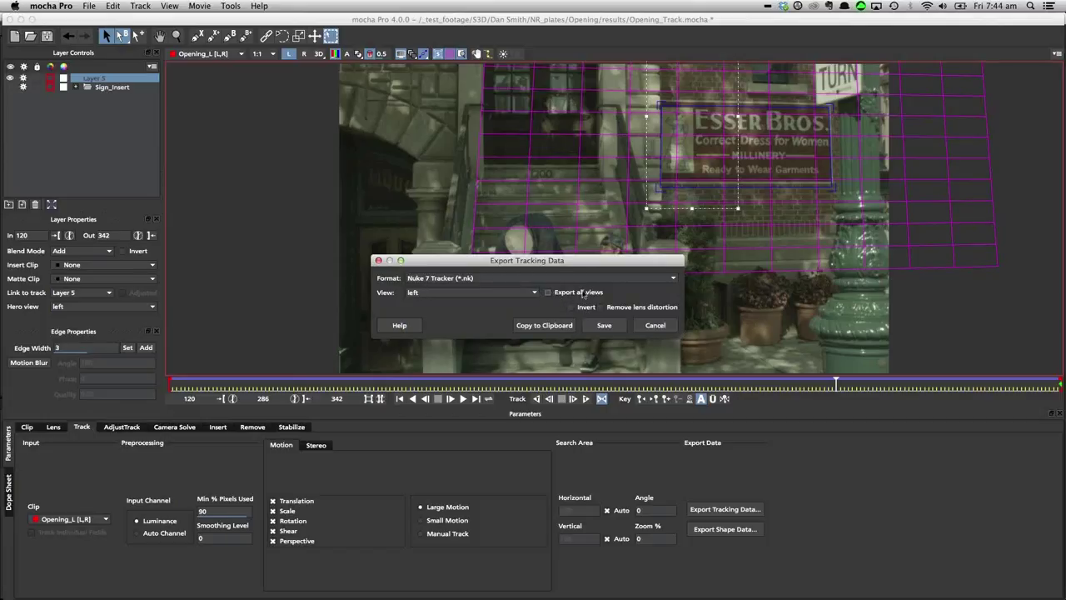
- Look through the available tracking data export formats, from After Effects to Shake Script, keeping Nuke 7 Tracker (*.nk)
click(550, 280)
scroll(499, 317, up, 10)
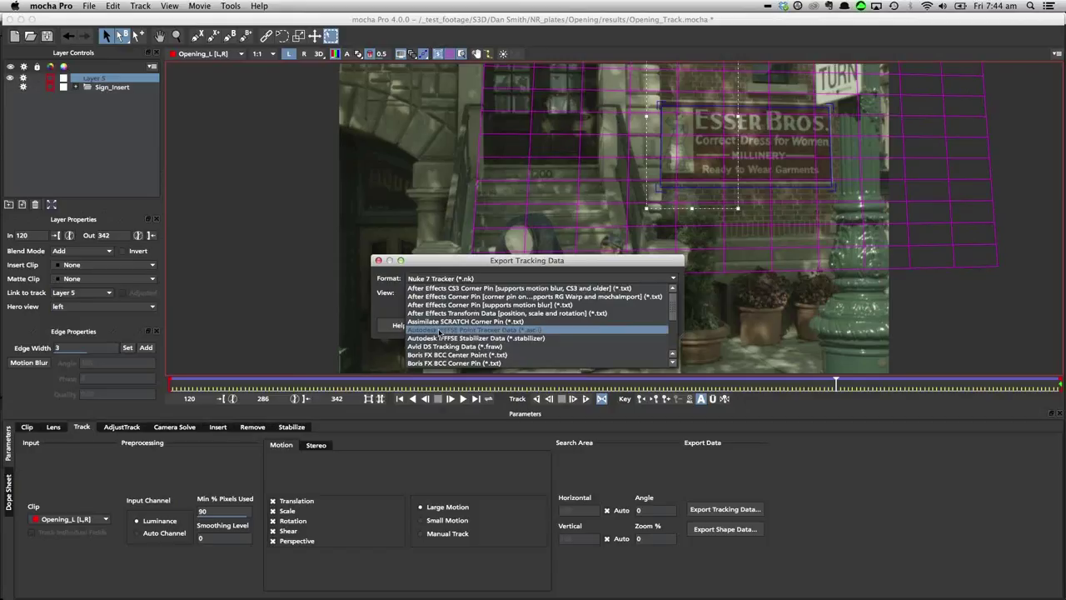
scroll(440, 331, down, 3)
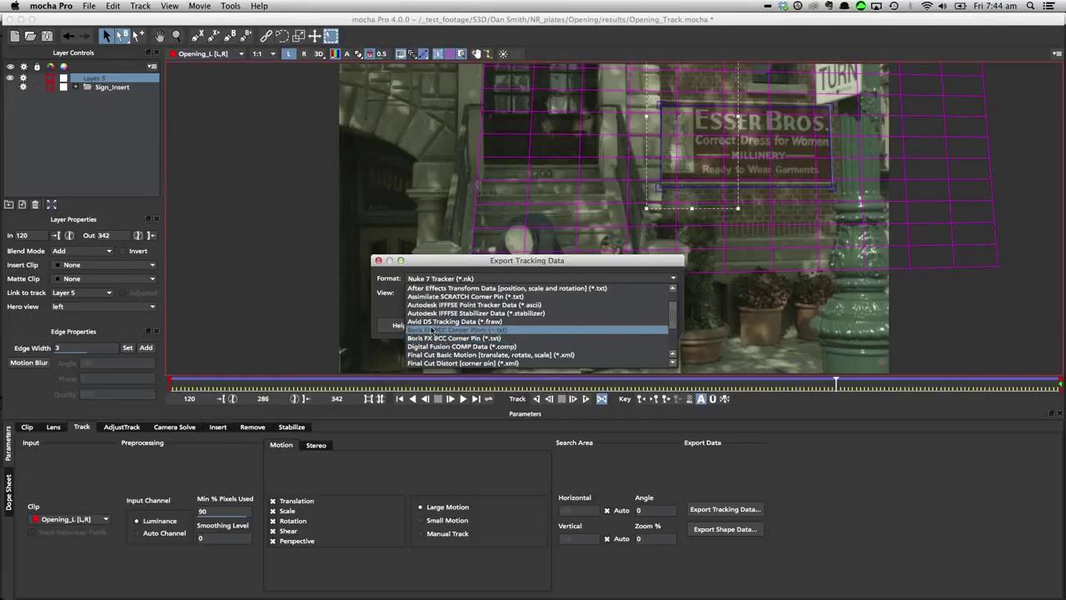
scroll(430, 334, down, 6)
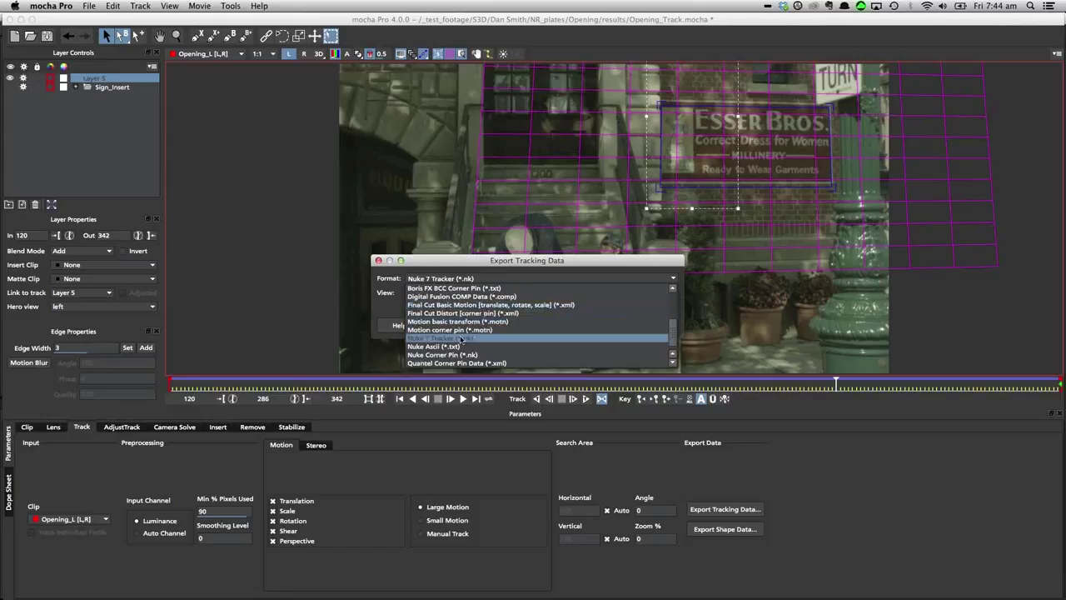
scroll(425, 335, down, 1)
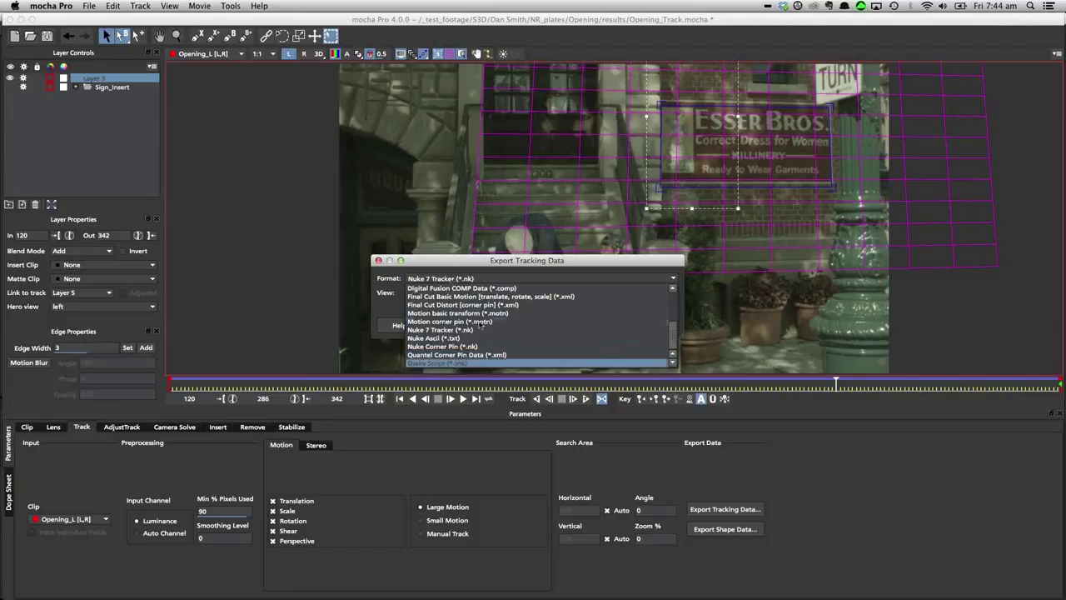
click(435, 266)
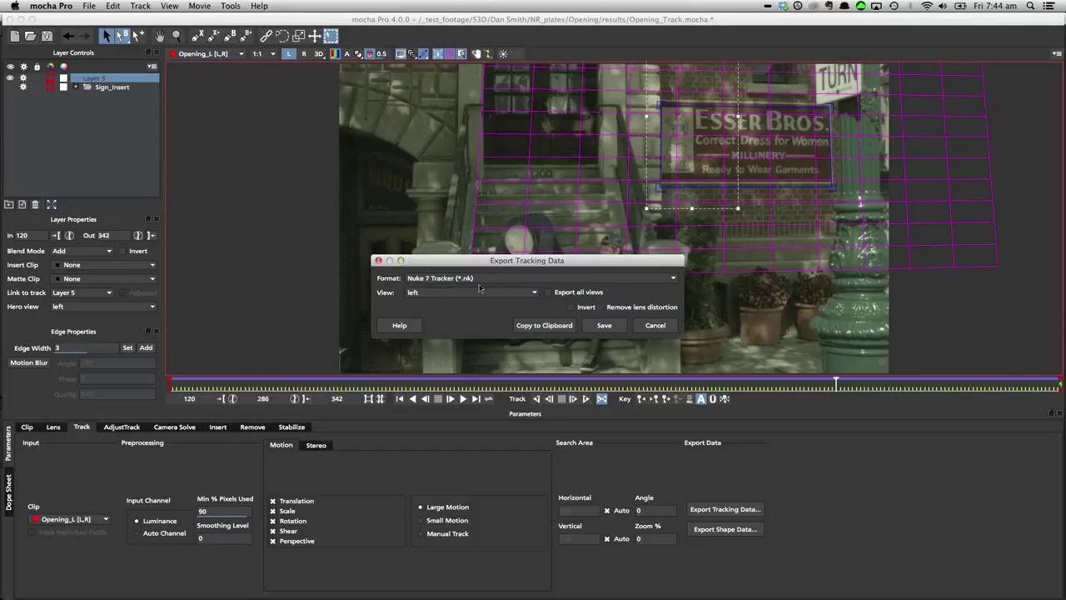
- Copy the tracking data for all views to the clipboard and switch to NukeX
click(558, 294)
click(539, 331)
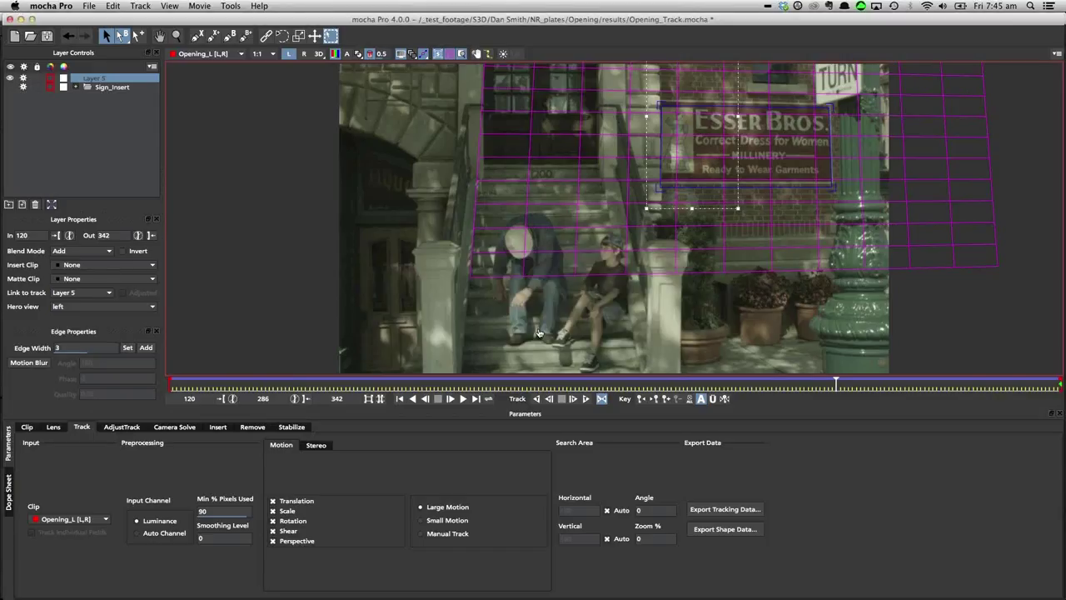
key(super+Tab)
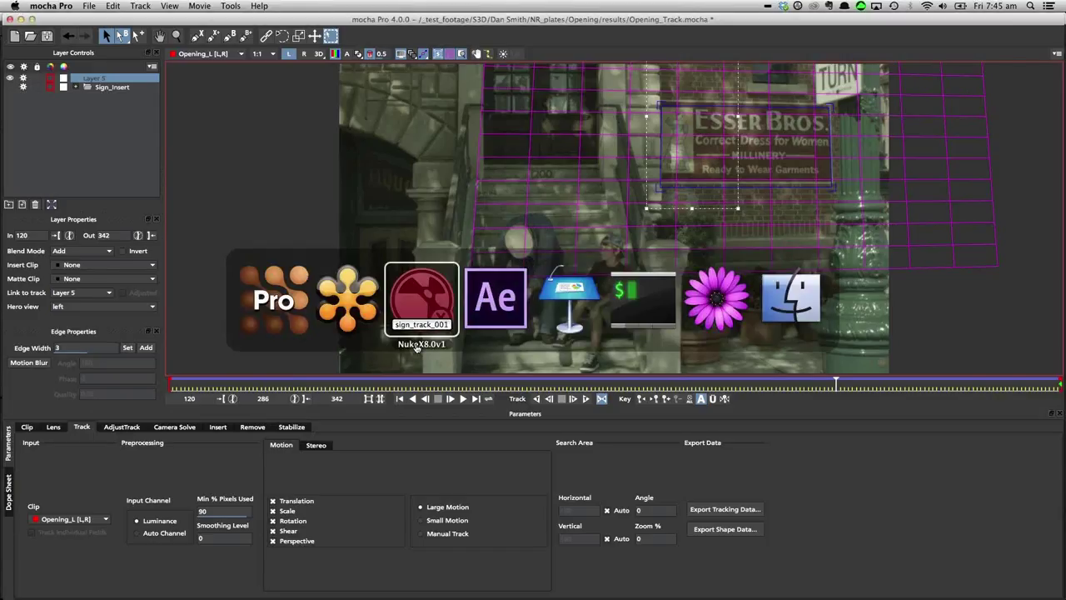
click(416, 347)
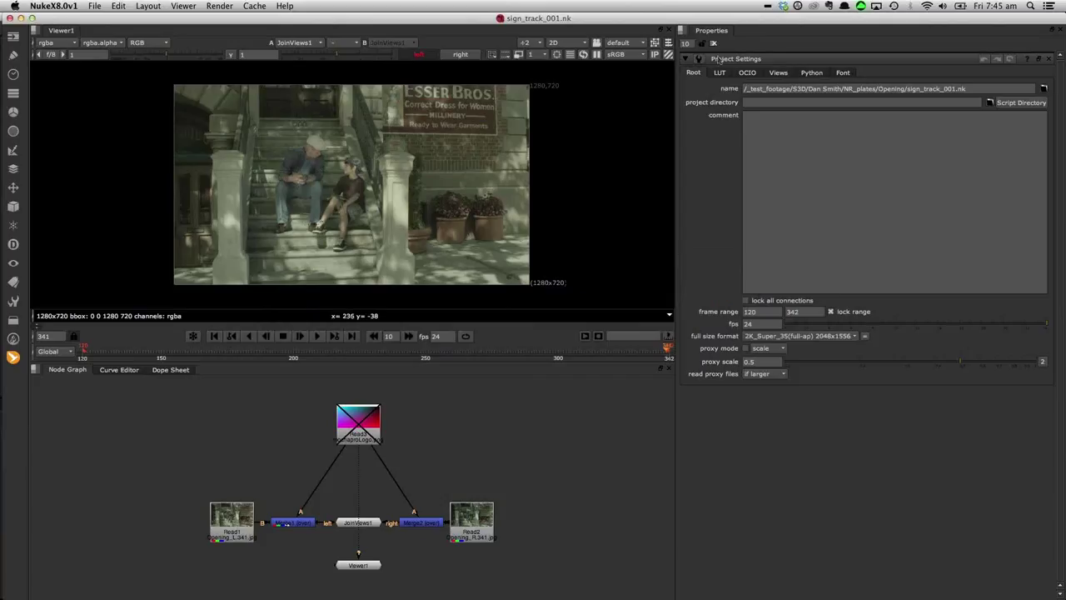
- Show the project's stereo view settings and compare the plate's left and right views in the viewer
click(777, 73)
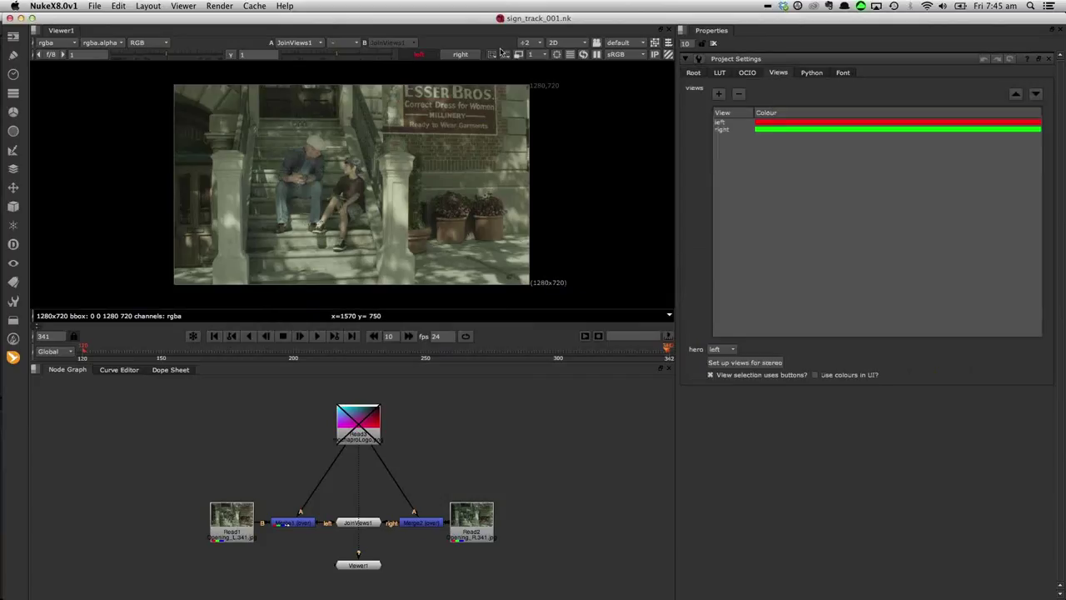
click(459, 55)
click(425, 56)
click(458, 56)
click(425, 56)
click(458, 56)
click(428, 58)
click(456, 56)
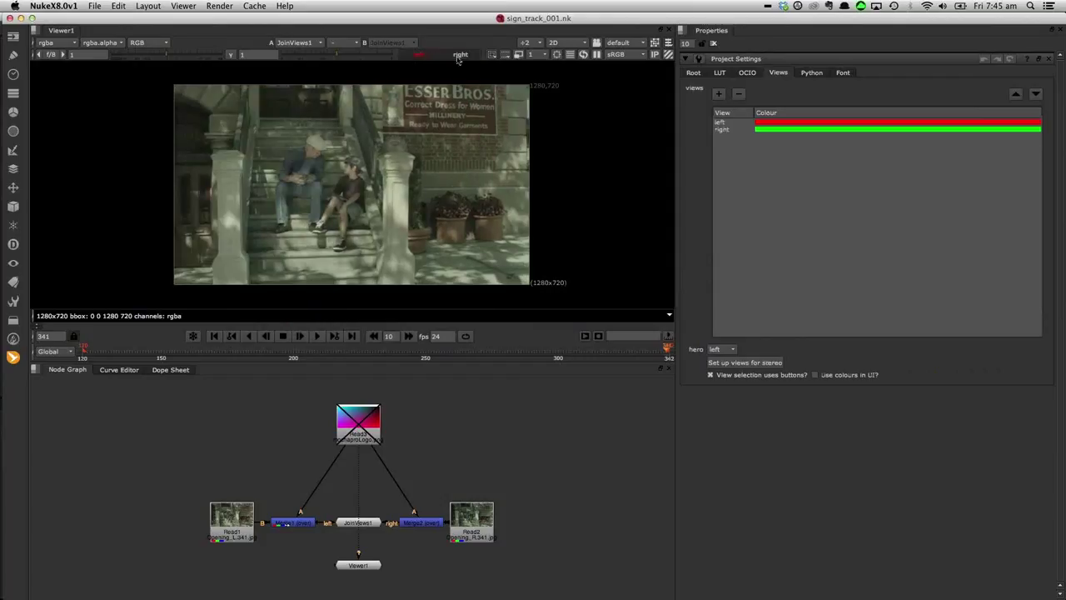
- Enable the mocha logo Read node to preview it over the plate, and disable it again
click(371, 423)
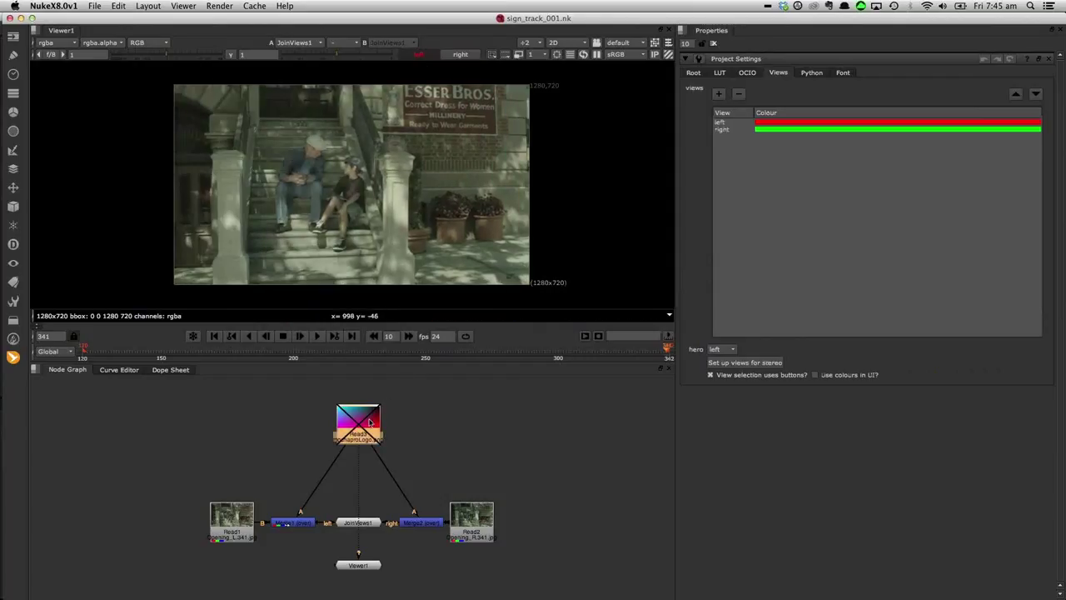
key(d)
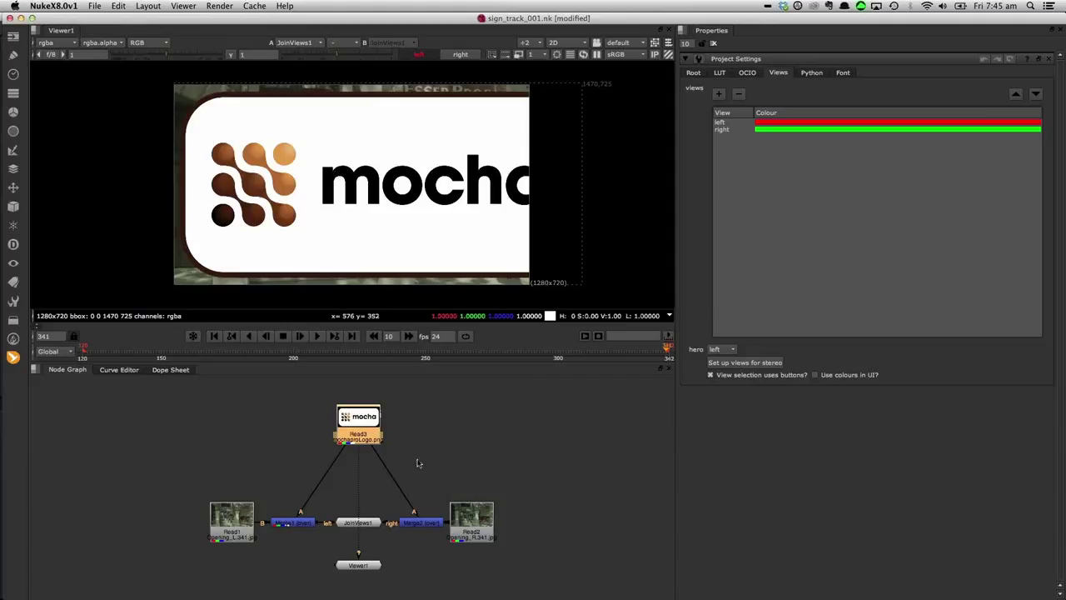
key(d)
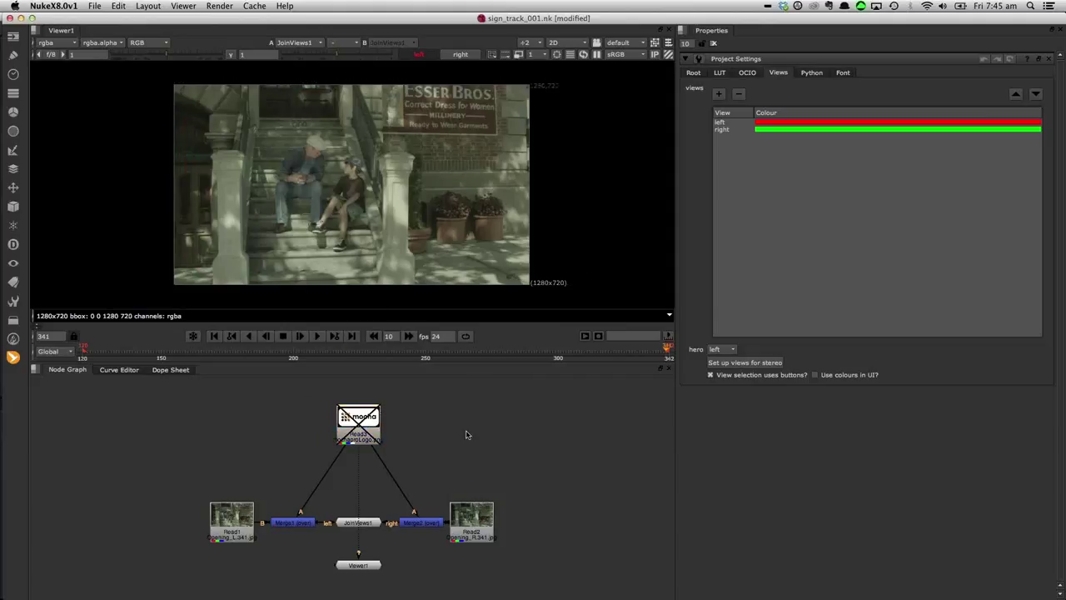
- Paste the copied tracker nodes into the node graph and arrange them side by side beside the logo Read node
key(super+v)
click(543, 408)
drag(478, 426, 514, 397)
drag(440, 396, 448, 405)
drag(524, 401, 457, 404)
click(522, 403)
click(105, 5)
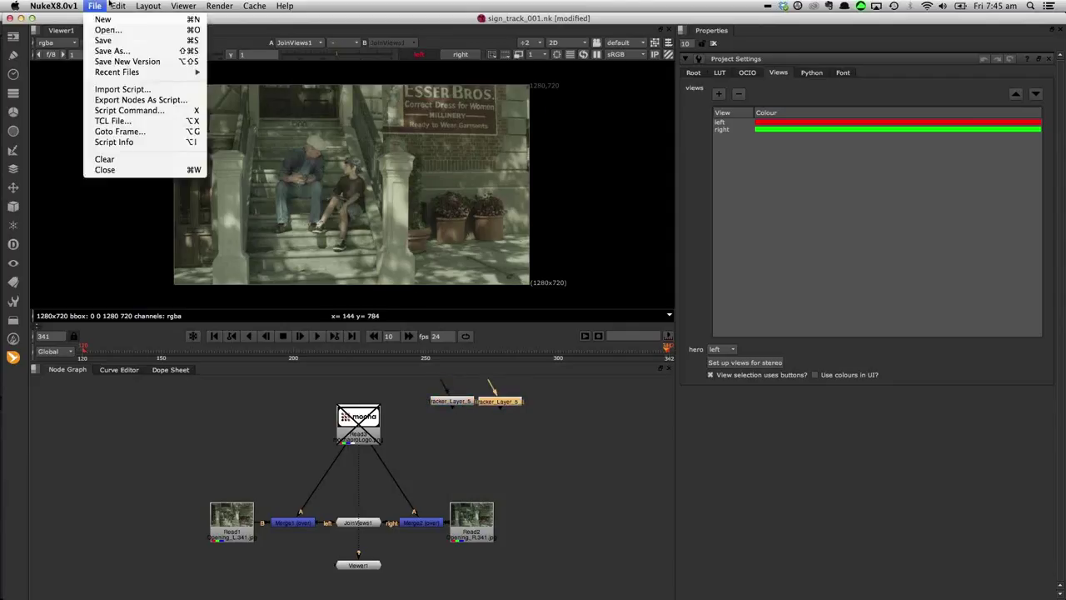
mouse_move(440, 407)
mouse_down()
mouse_move(415, 416)
mouse_move(427, 399)
mouse_up()
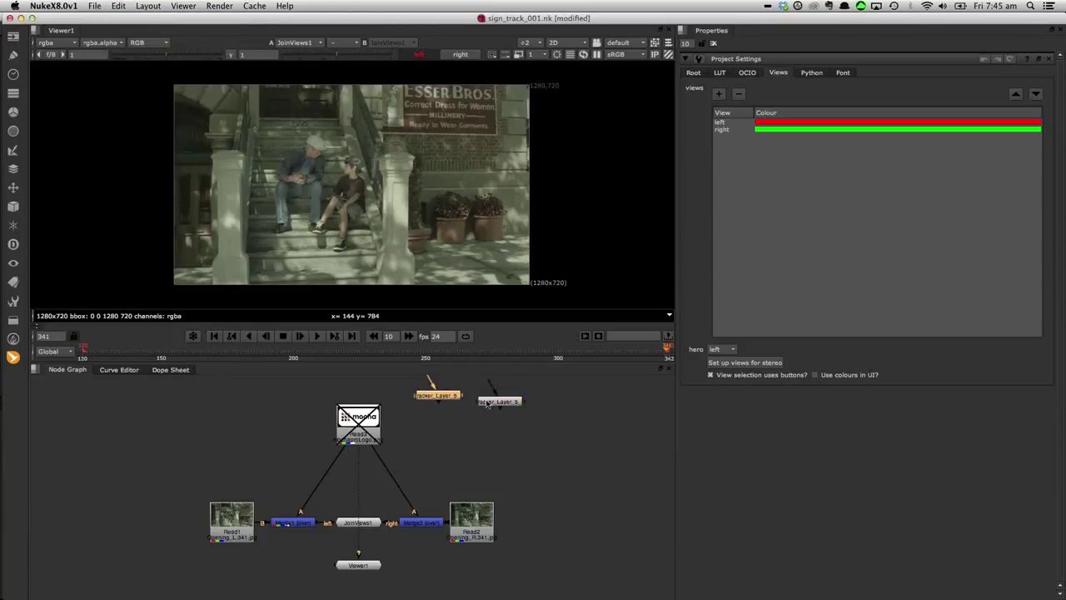
- Open the left-view tracker node's properties and examine its entries from track 1 to track 4
double_click(441, 399)
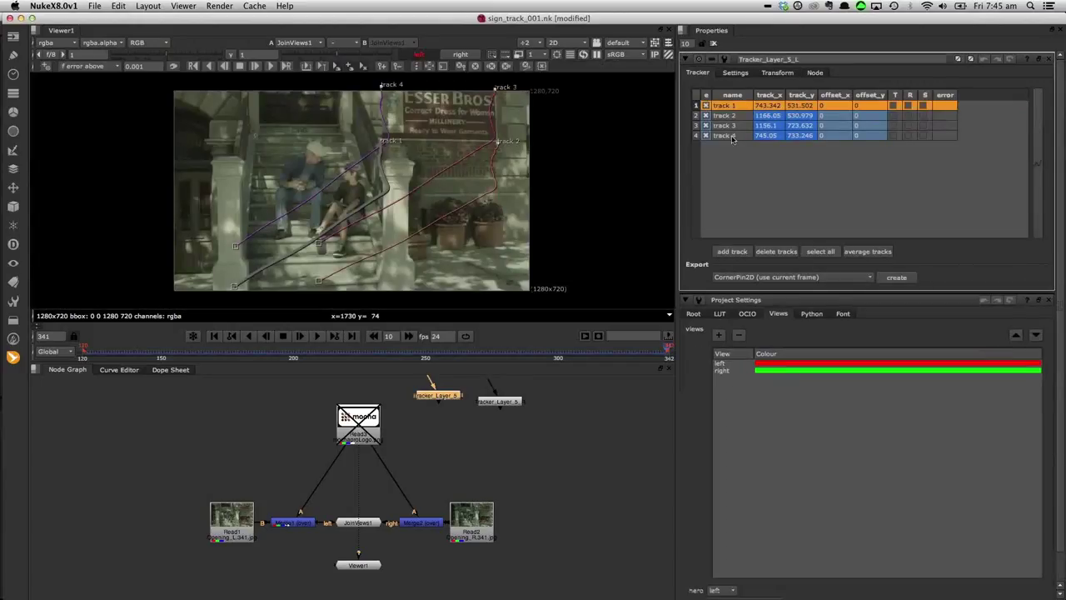
click(732, 137)
click(728, 105)
click(732, 136)
click(729, 106)
- Open the left-view tracker's transform settings and examine the available transform types
click(735, 73)
click(777, 73)
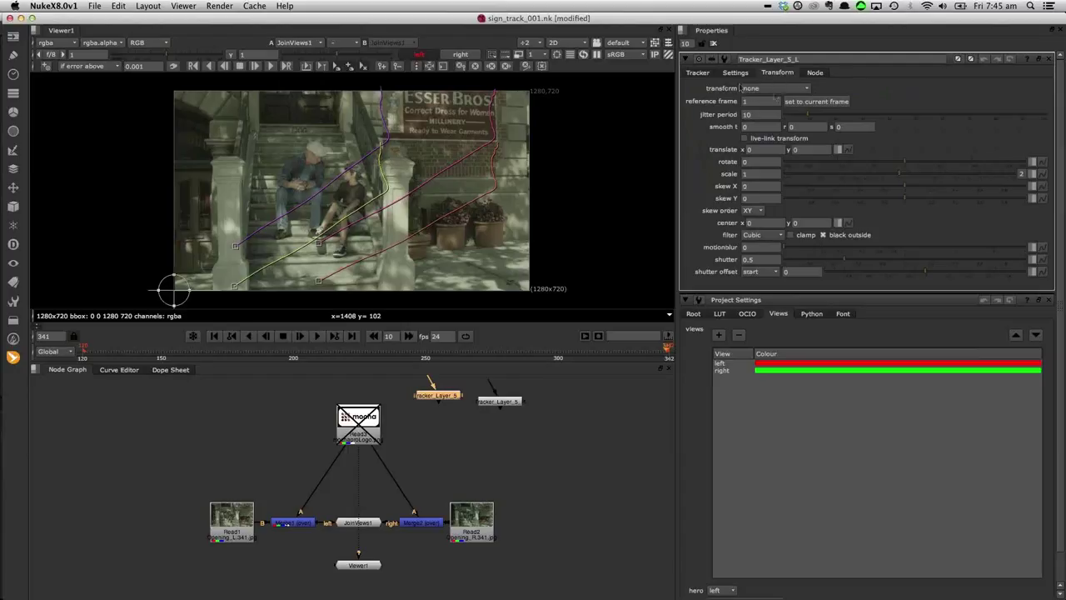
click(754, 90)
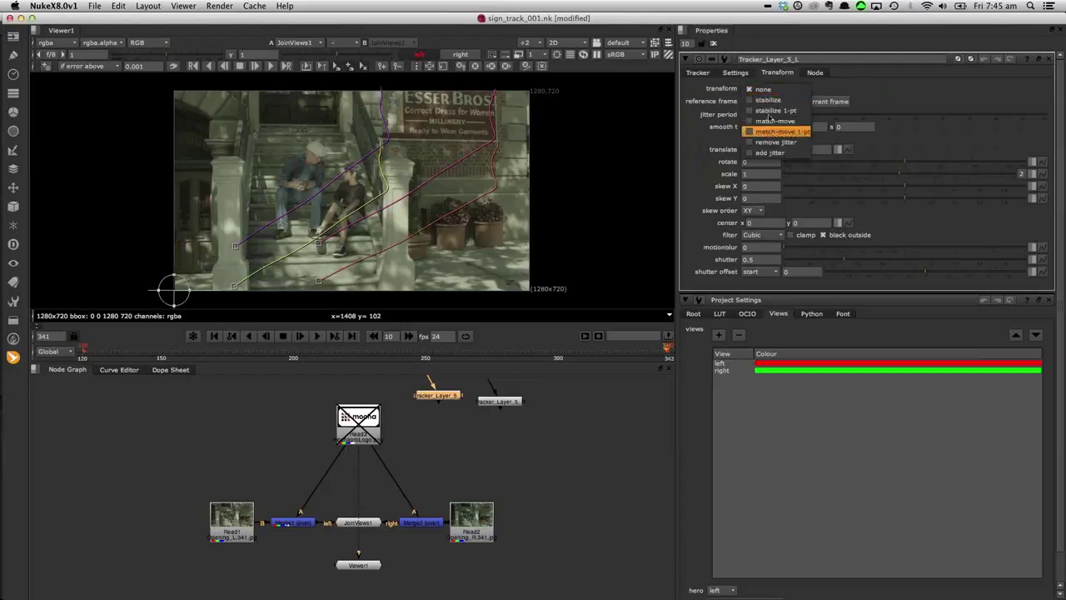
- Re-enable the disabled mocha logo Read node and place the two tracker nodes on either side of it
click(702, 77)
click(699, 74)
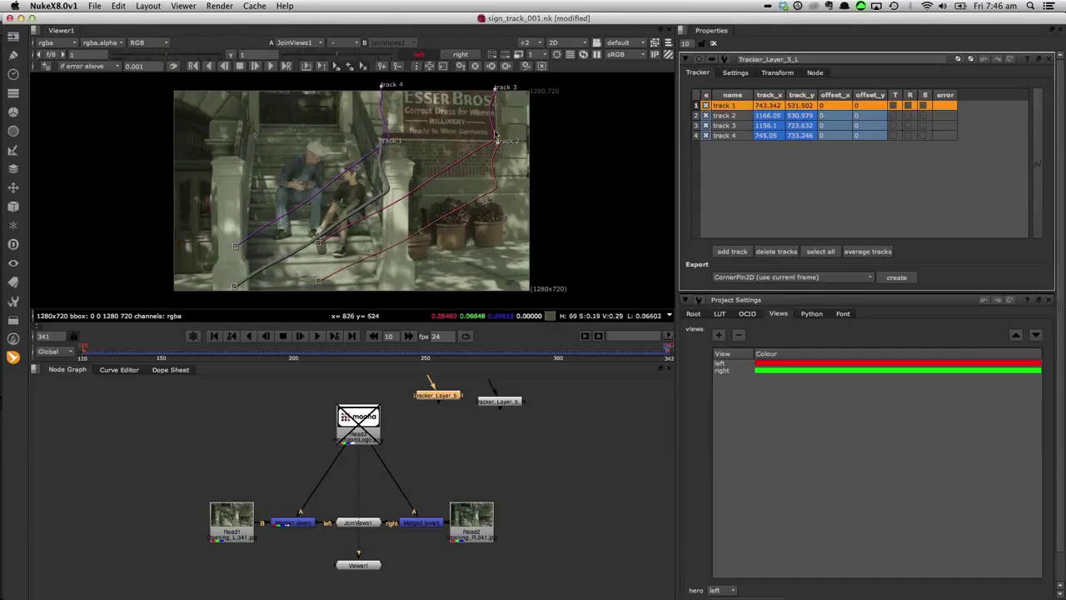
click(359, 423)
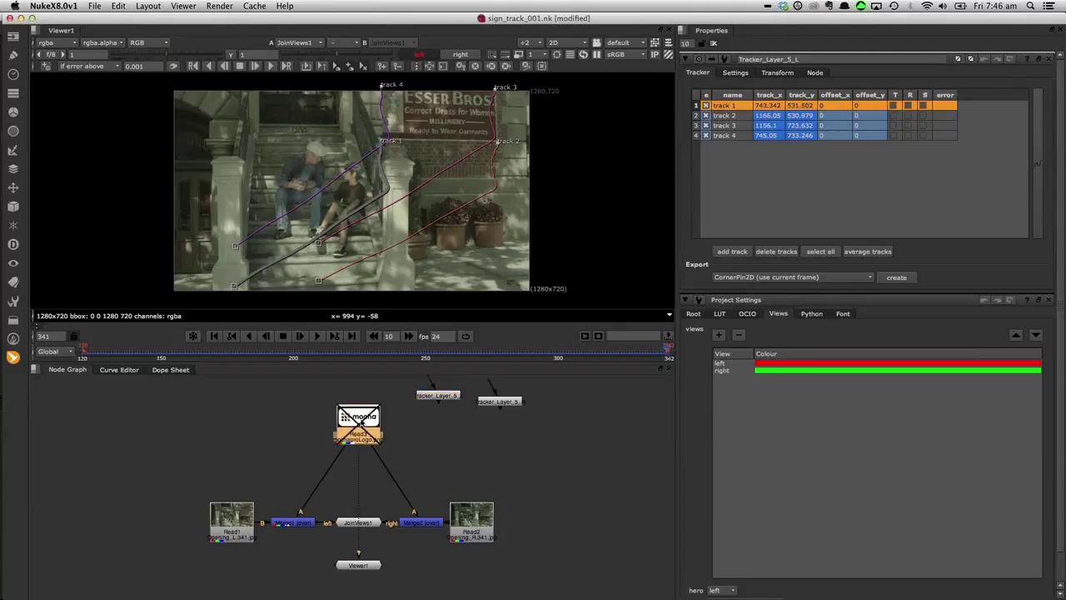
key(d)
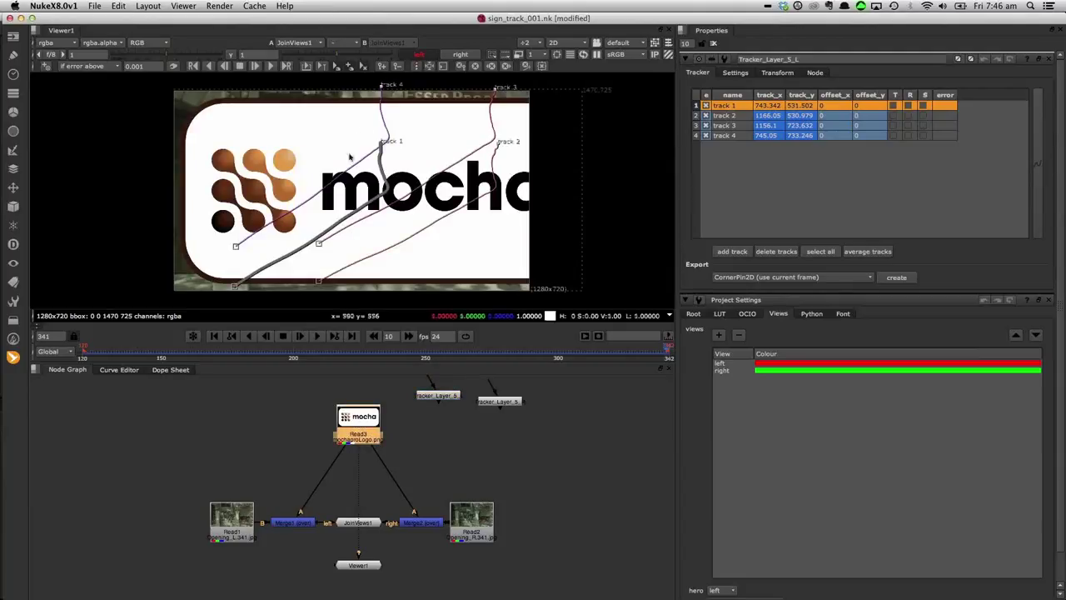
drag(441, 398, 255, 427)
drag(491, 405, 454, 429)
- Create a CornerPin2D (use current frame) node from the left-view tracker using all four tracks
click(261, 429)
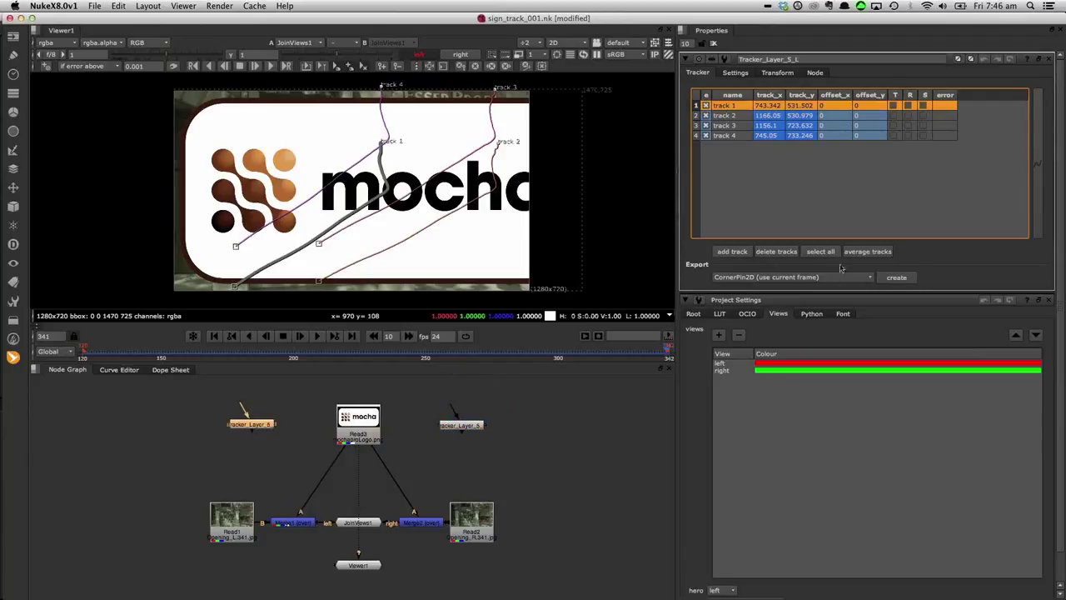
click(897, 279)
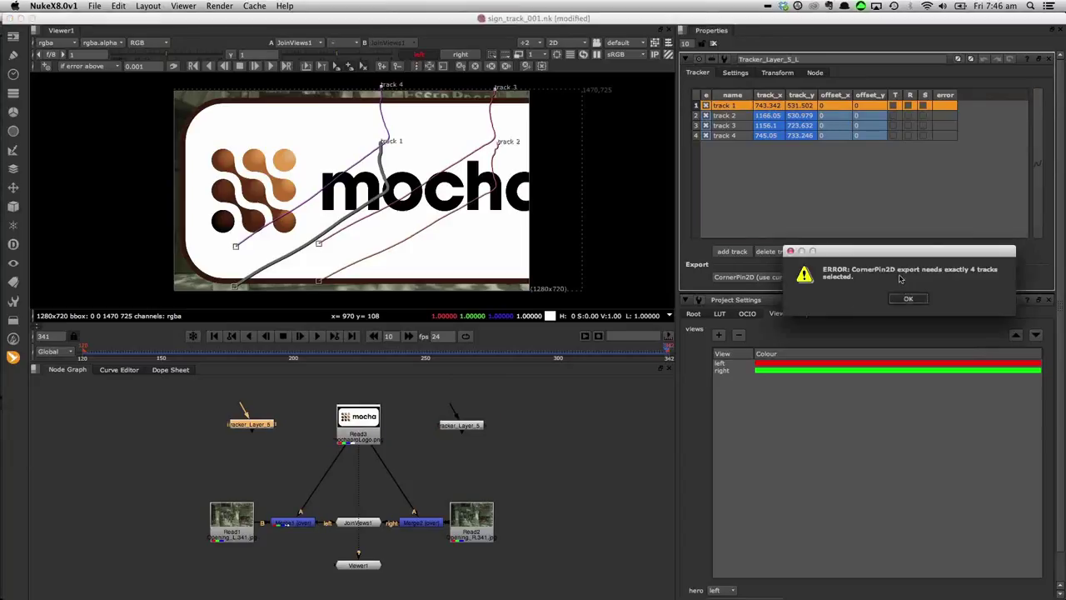
click(907, 298)
shift+click(729, 136)
click(901, 278)
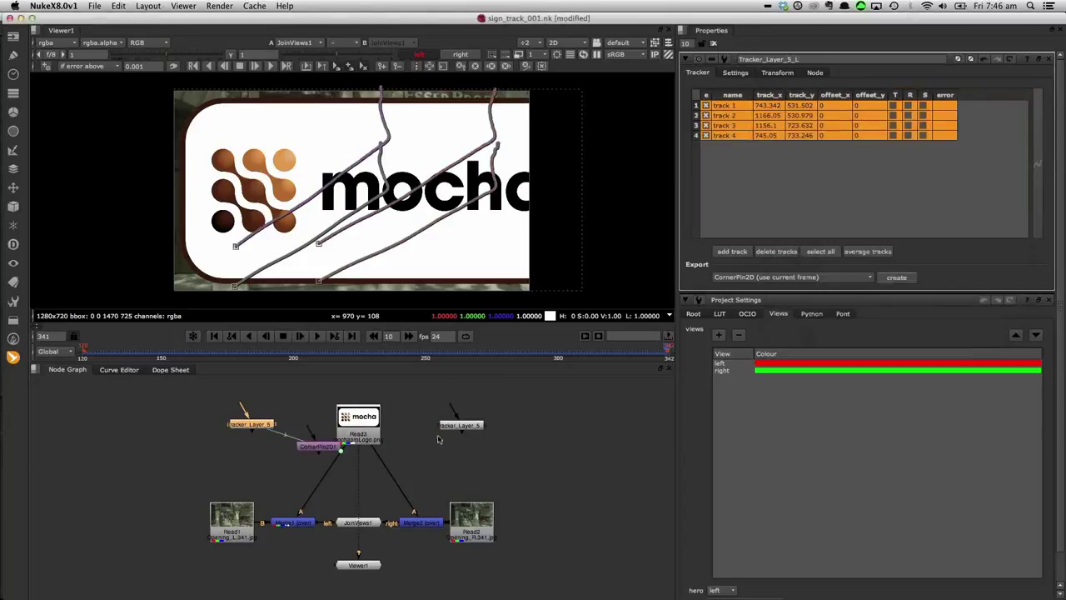
- Insert the corner pin between the logo and the left-view merge, set its From points to the input, and check another frame
drag(319, 449, 294, 477)
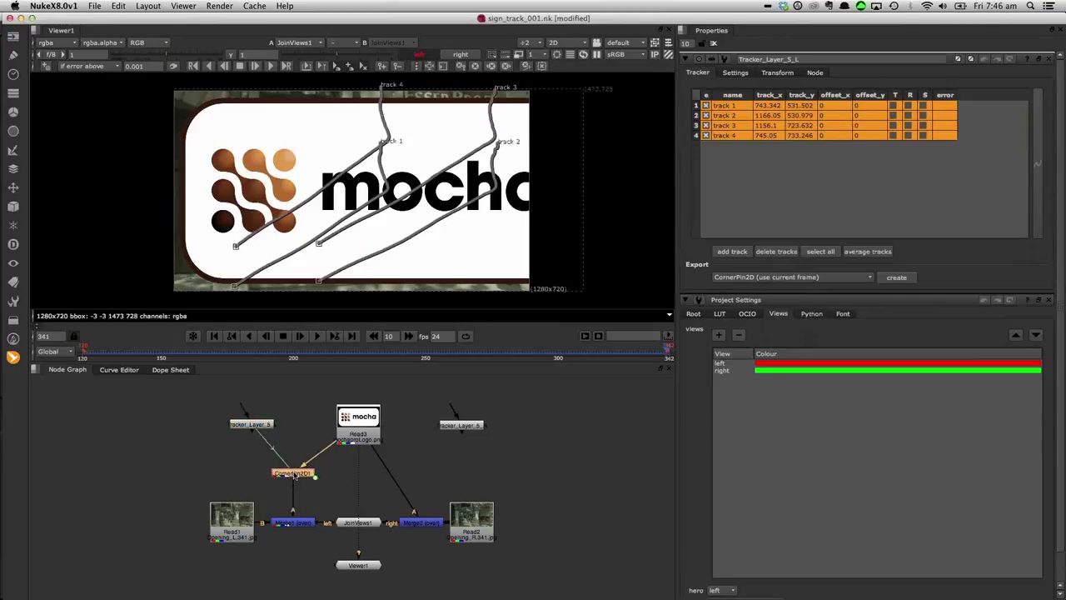
double_click(294, 476)
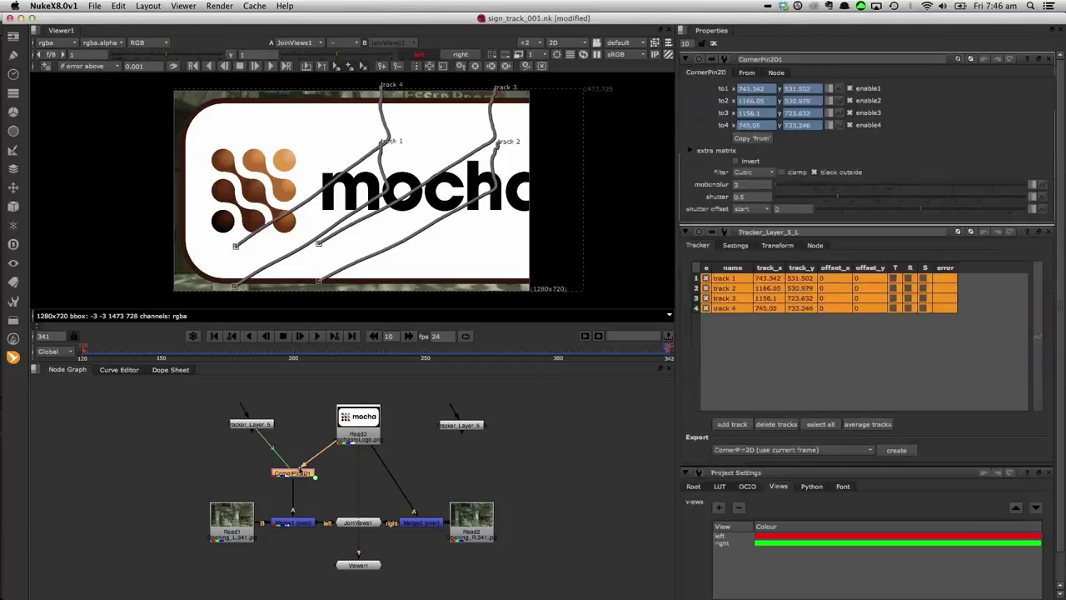
click(747, 72)
click(732, 140)
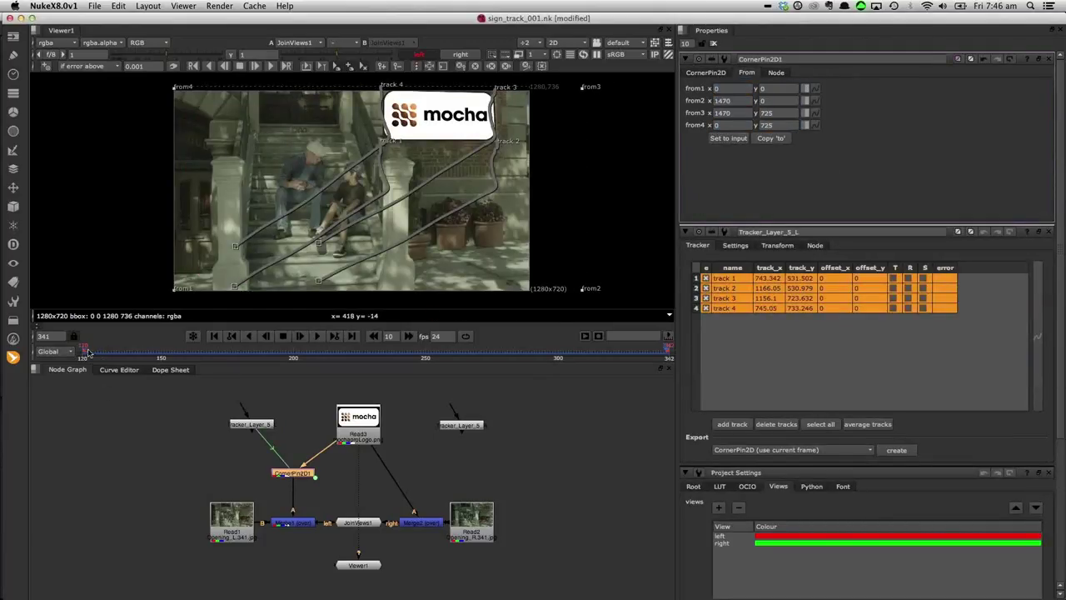
drag(89, 354, 59, 340)
- Create a CornerPin2D (use current frame) node from the right-view tracker's four tracks
double_click(467, 425)
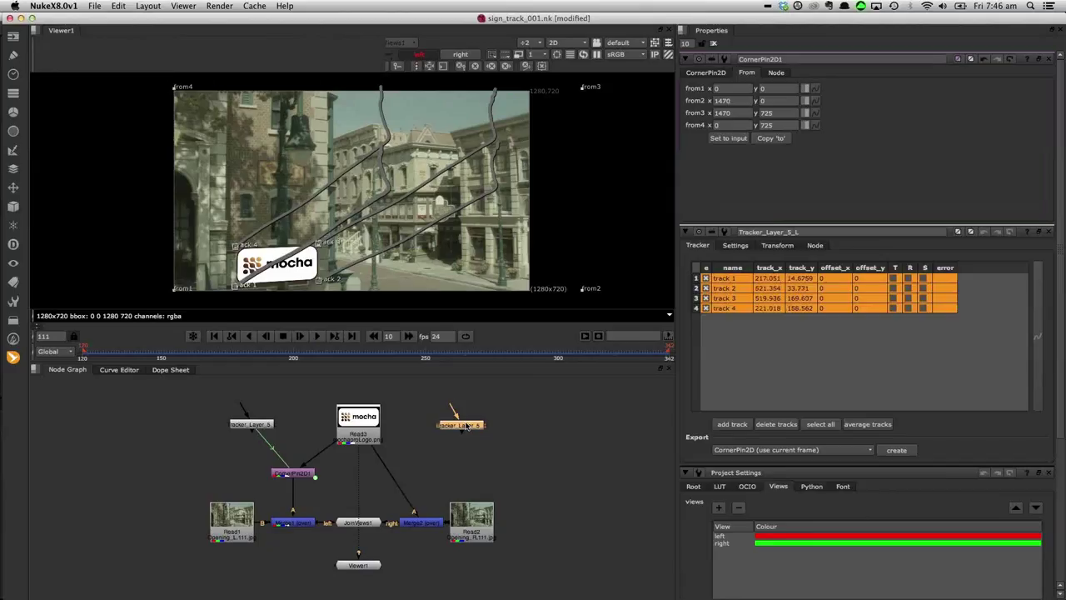
double_click(467, 425)
click(896, 277)
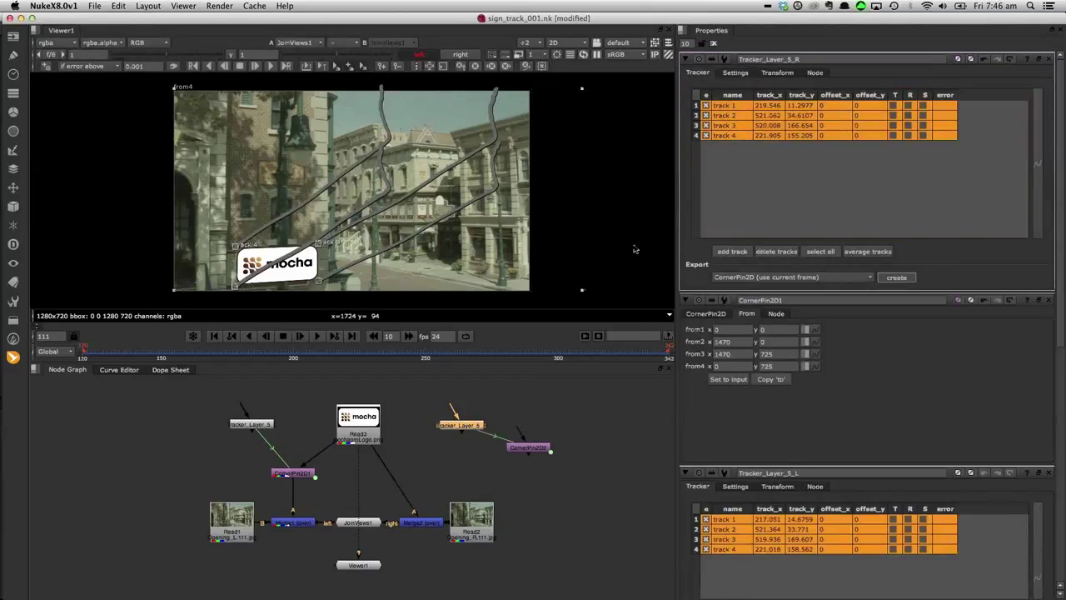
- Insert the second corner pin between the logo and the right-view merge and set its From points to the input
drag(534, 449, 429, 466)
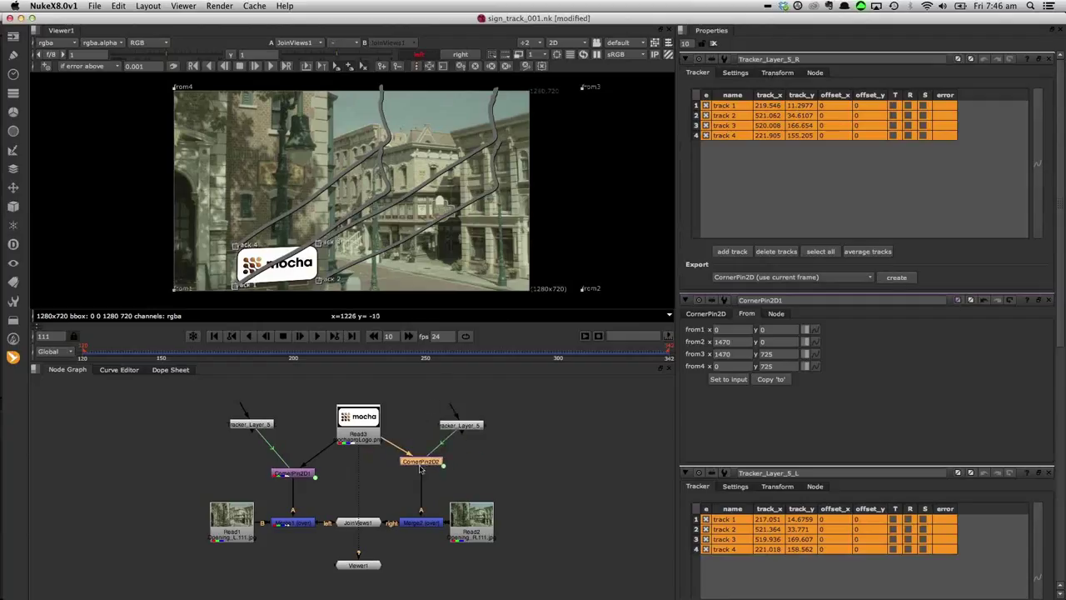
double_click(421, 462)
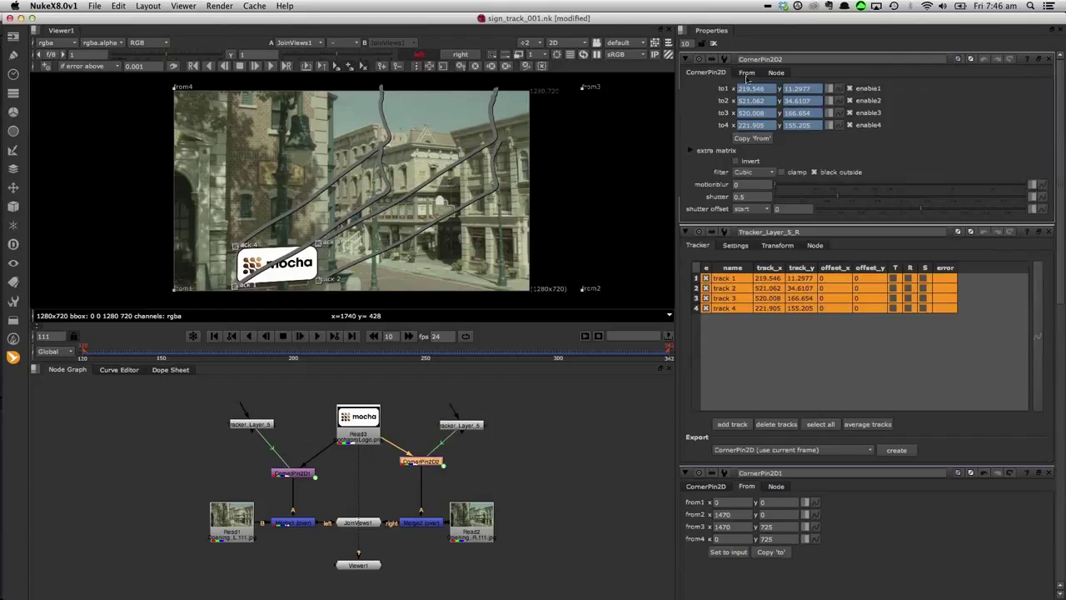
click(746, 73)
- Check the pinned logo around frame 194, comparing the left and right views
mouse_move(261, 350)
mouse_down()
mouse_move(105, 355)
mouse_move(278, 354)
mouse_up()
click(471, 56)
click(464, 55)
click(420, 55)
click(460, 55)
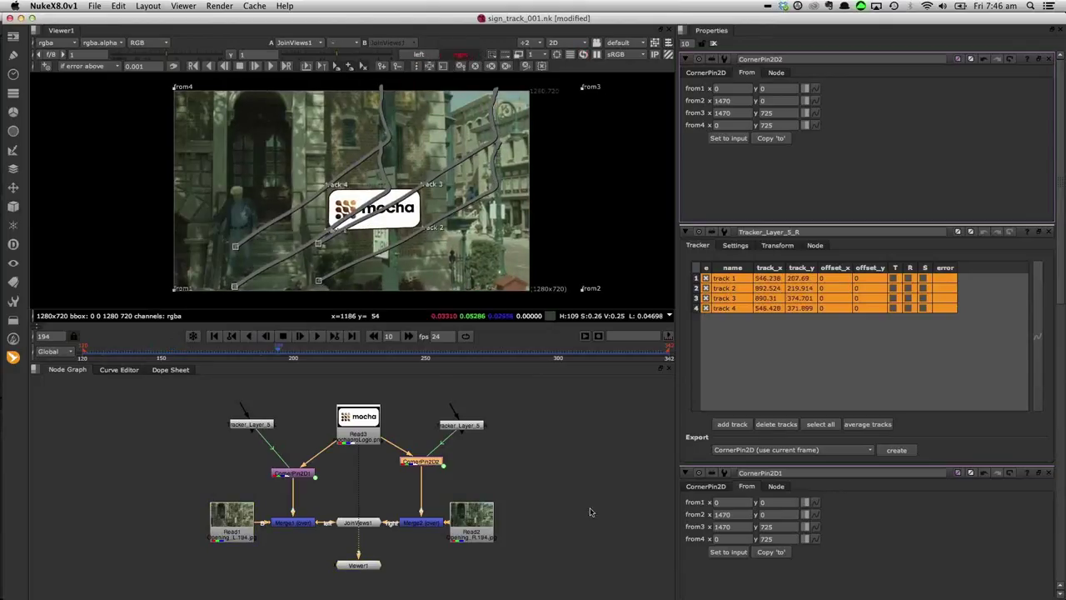
- Insert an Anaglyph node between JoinViews1 and the Viewer and set its amtcolour to 1
drag(360, 571, 360, 595)
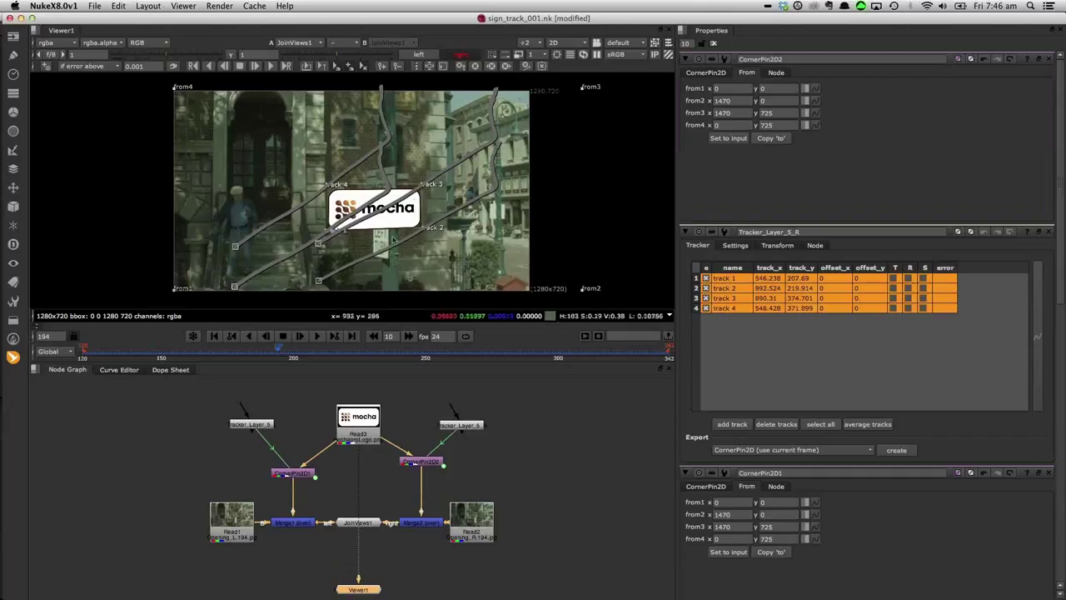
click(361, 524)
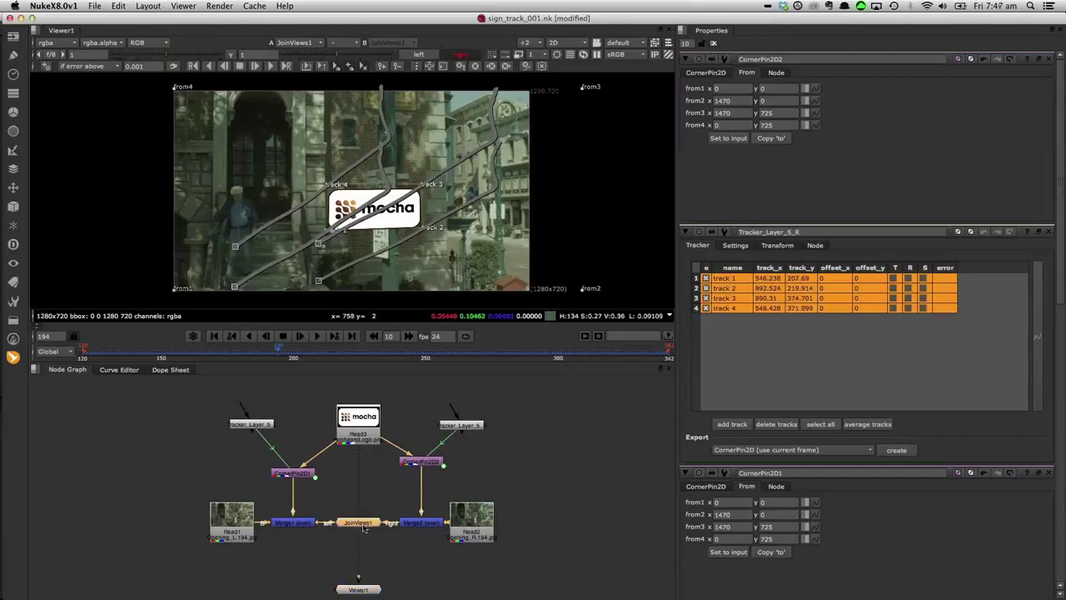
key(Tab)
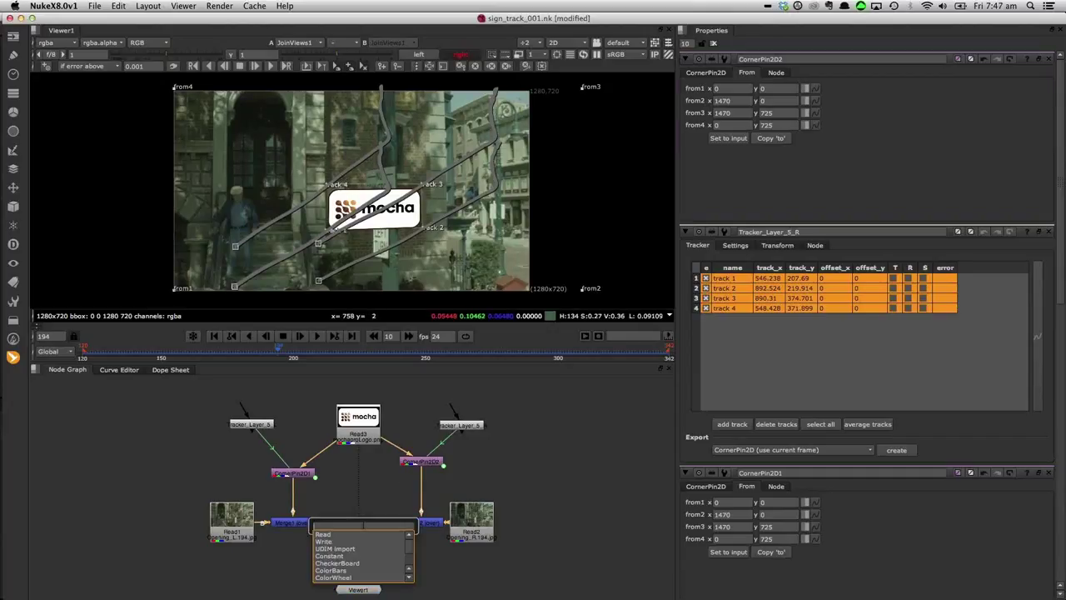
text(ana)
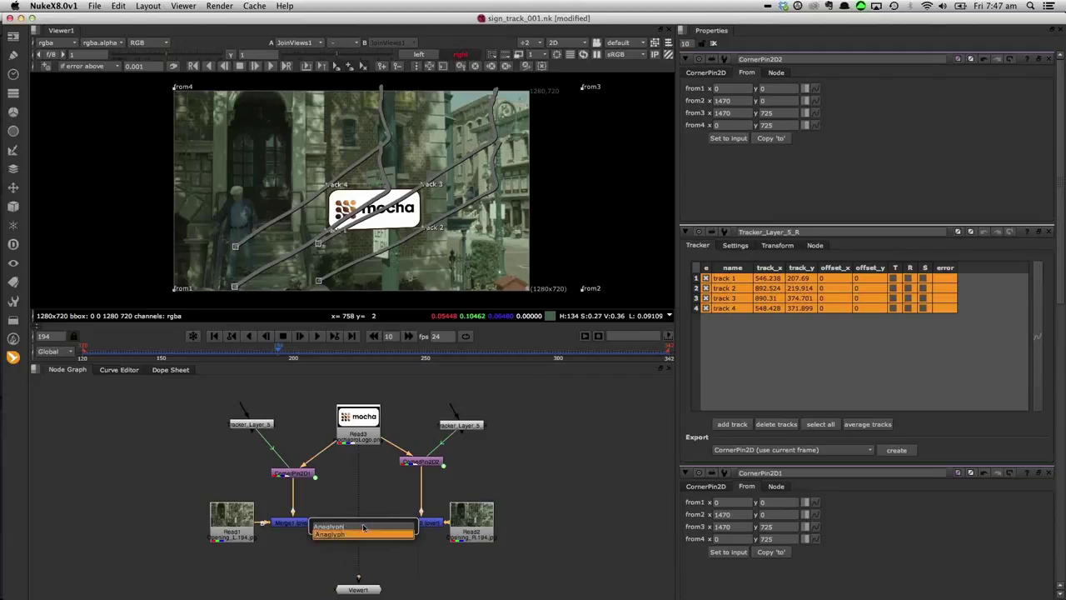
key(Return)
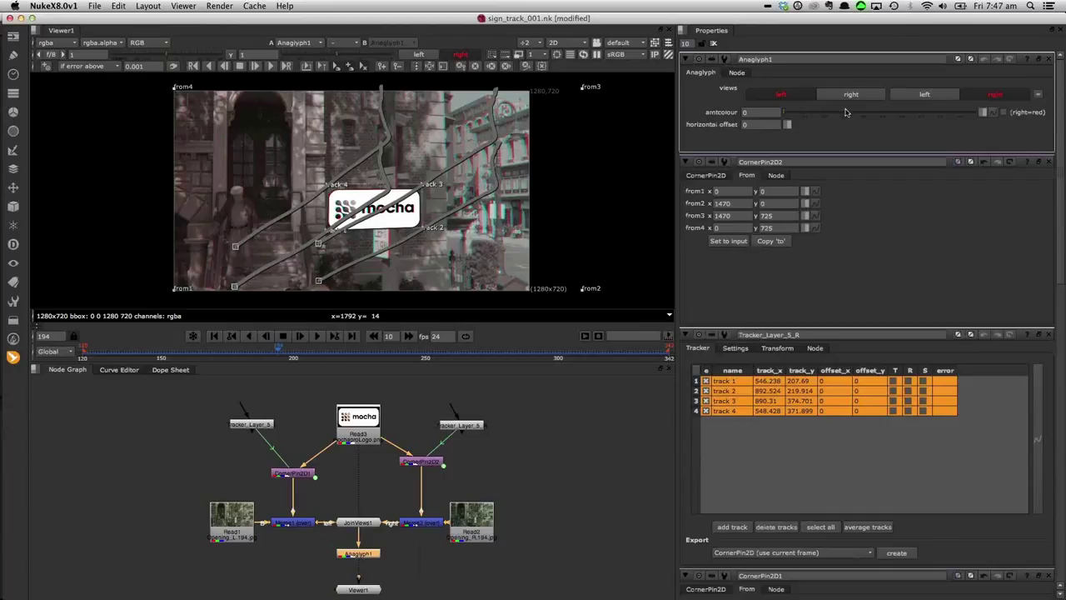
drag(845, 112, 981, 113)
click(607, 216)
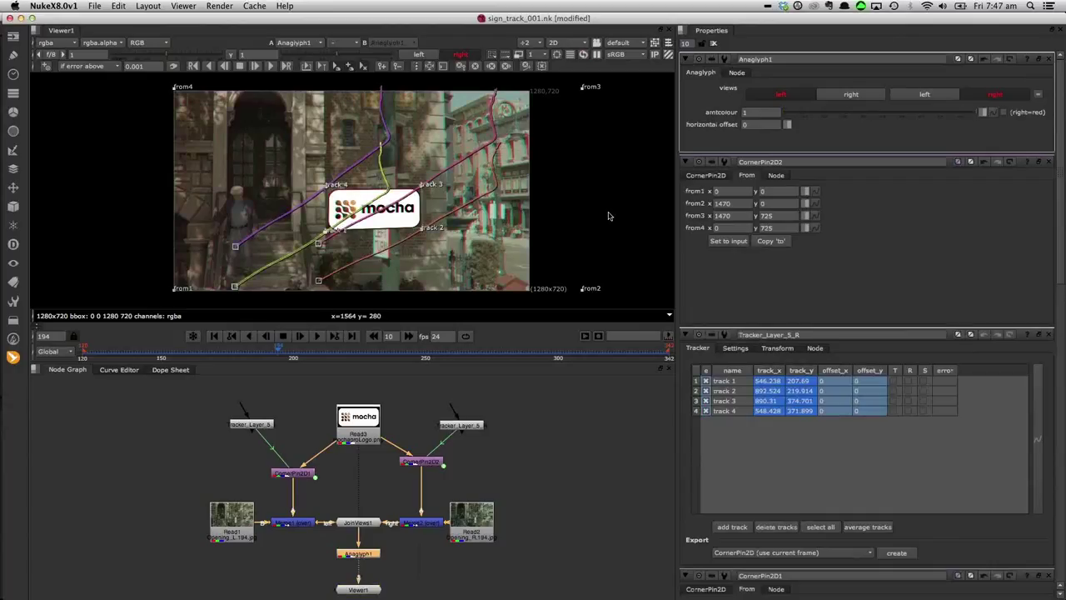
- Review the anaglyph composite in the enlarged viewer at several frames along the timeline
key(space)
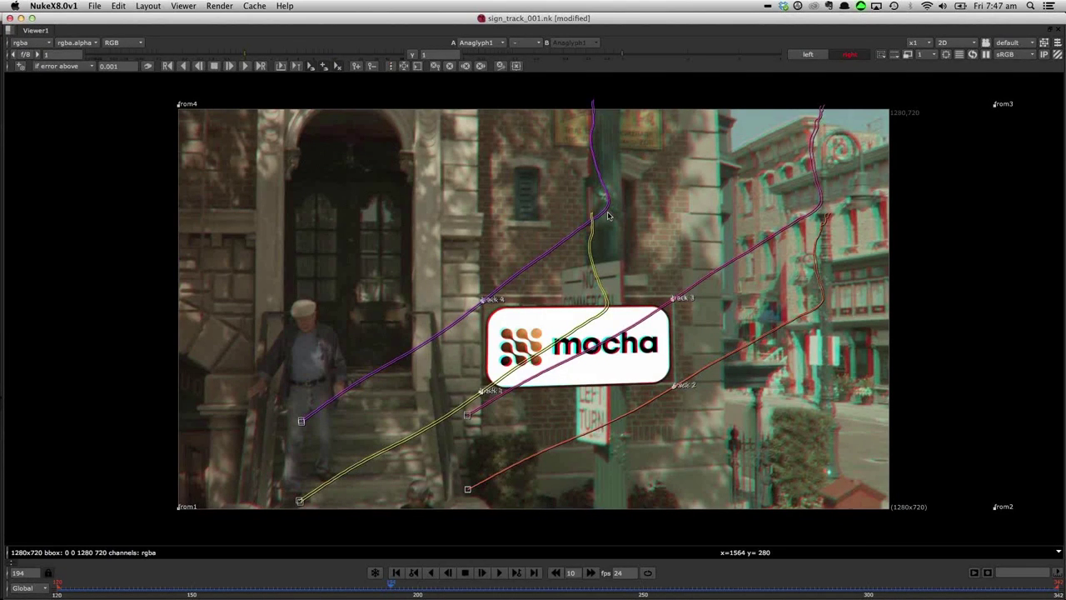
click(292, 585)
drag(372, 566, 317, 567)
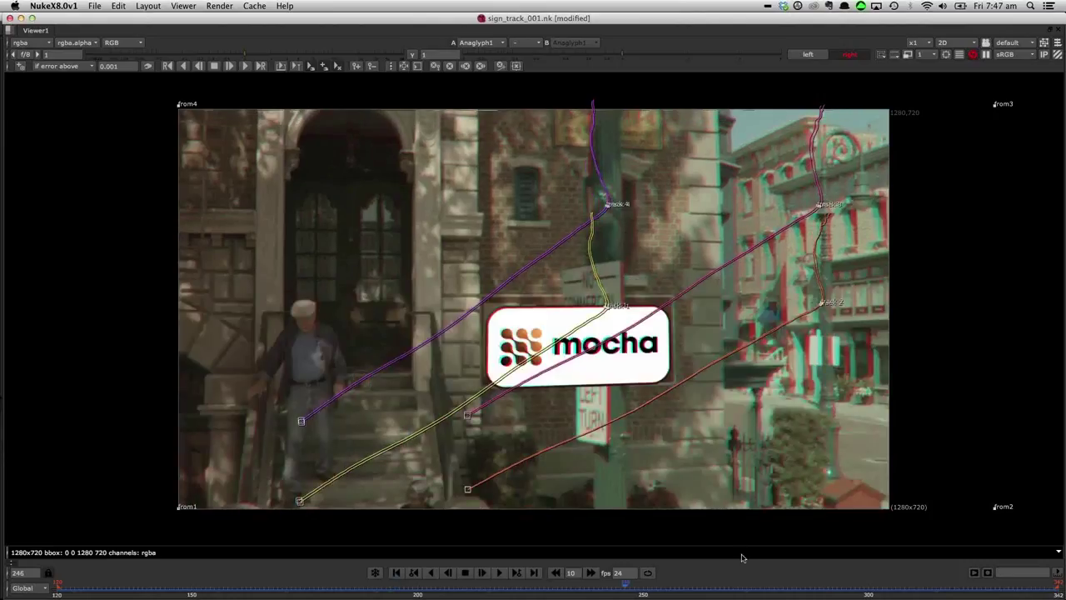
click(96, 584)
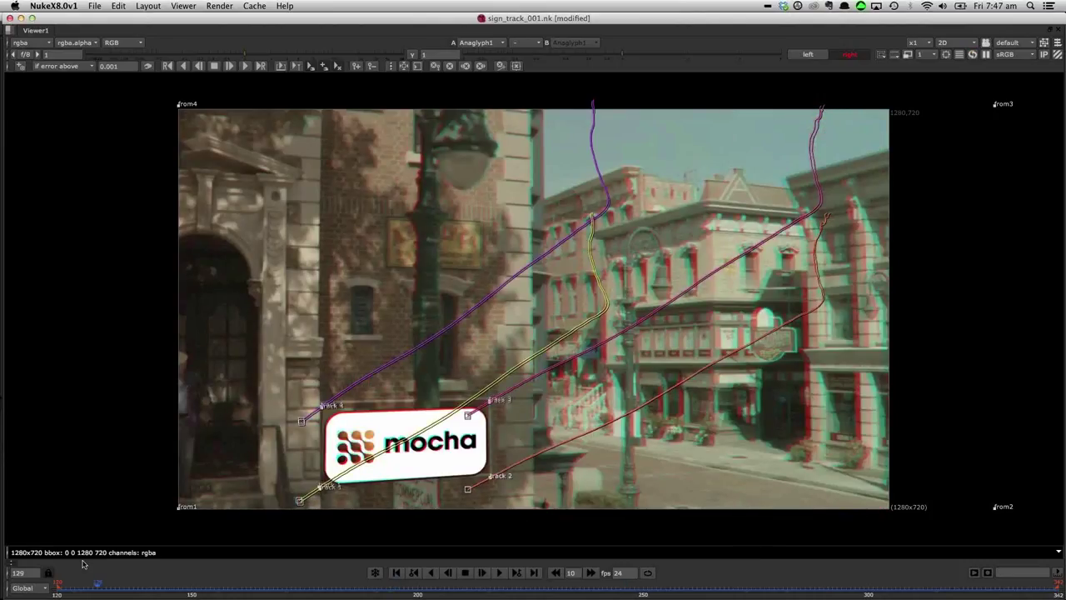
key(space)
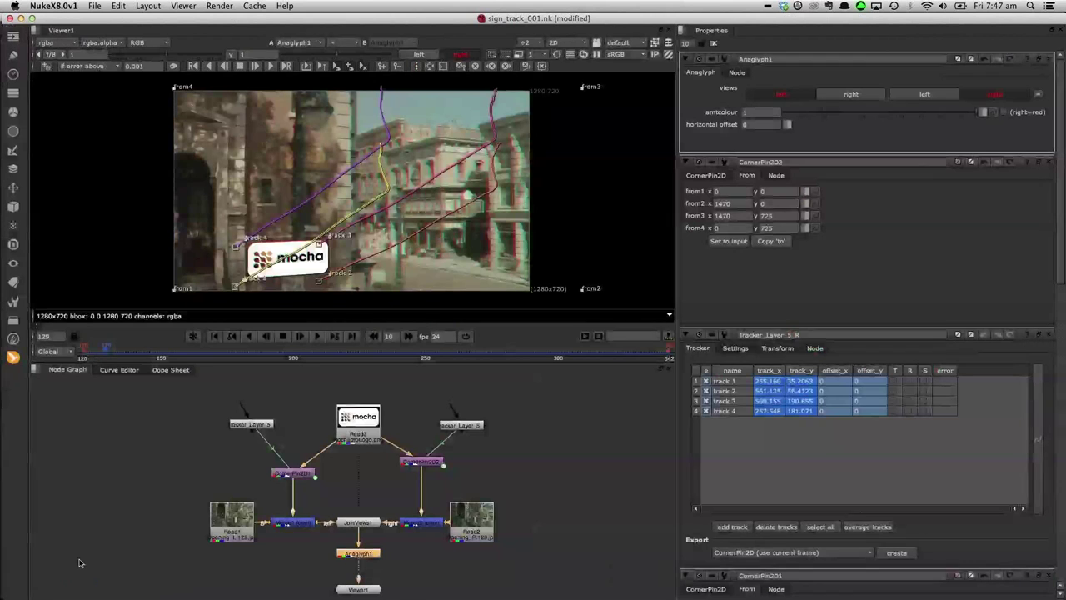
- Switch to mocha Pro and set the tracking data export format to After Effects Corner Pin [supports motion blur] (*.txt)
key(super+Tab)
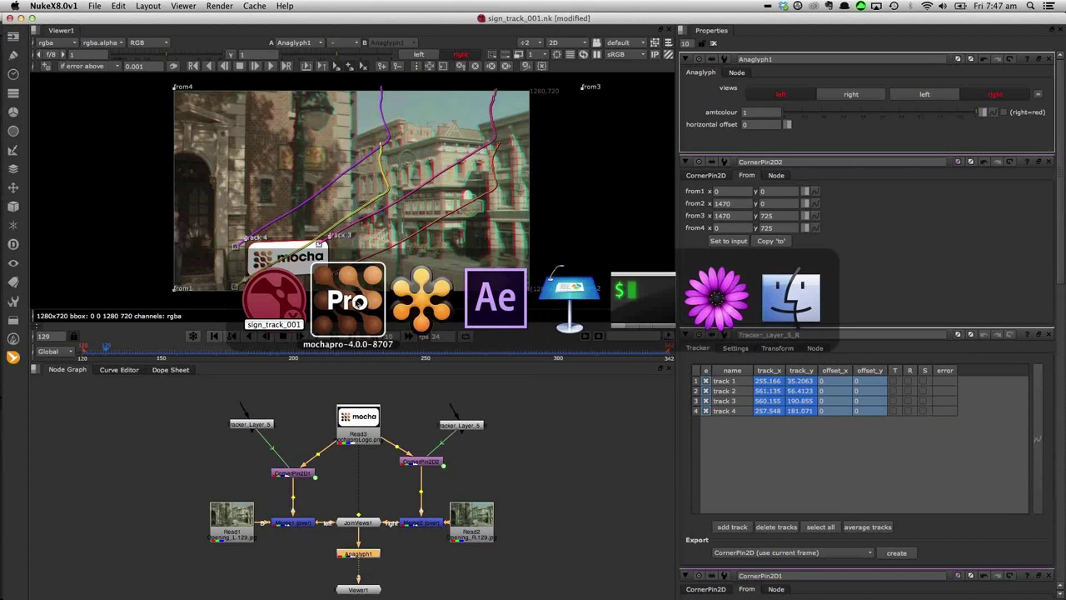
click(356, 303)
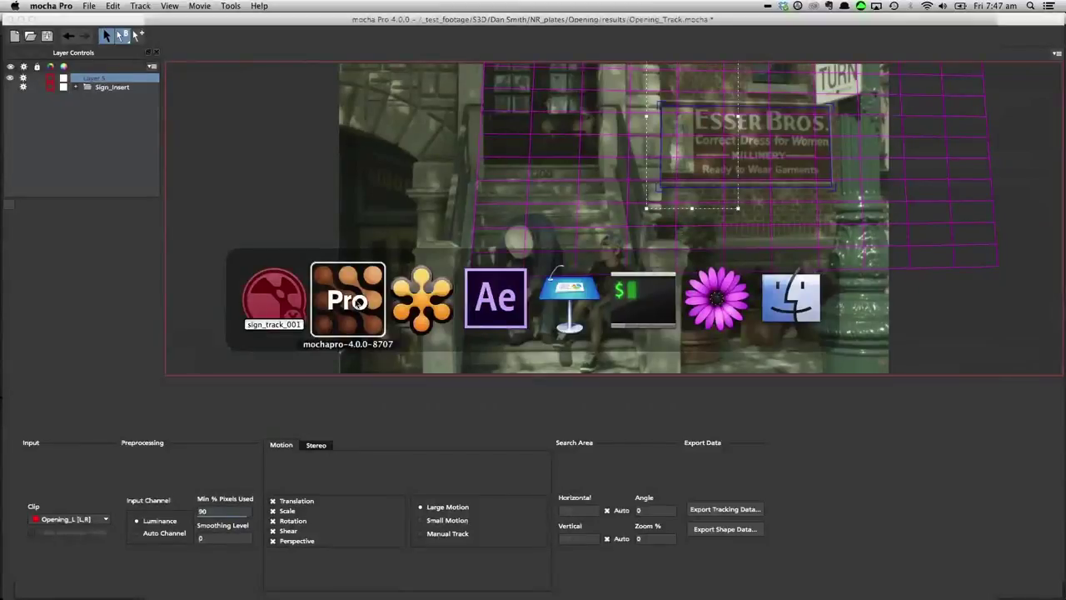
click(725, 509)
click(458, 278)
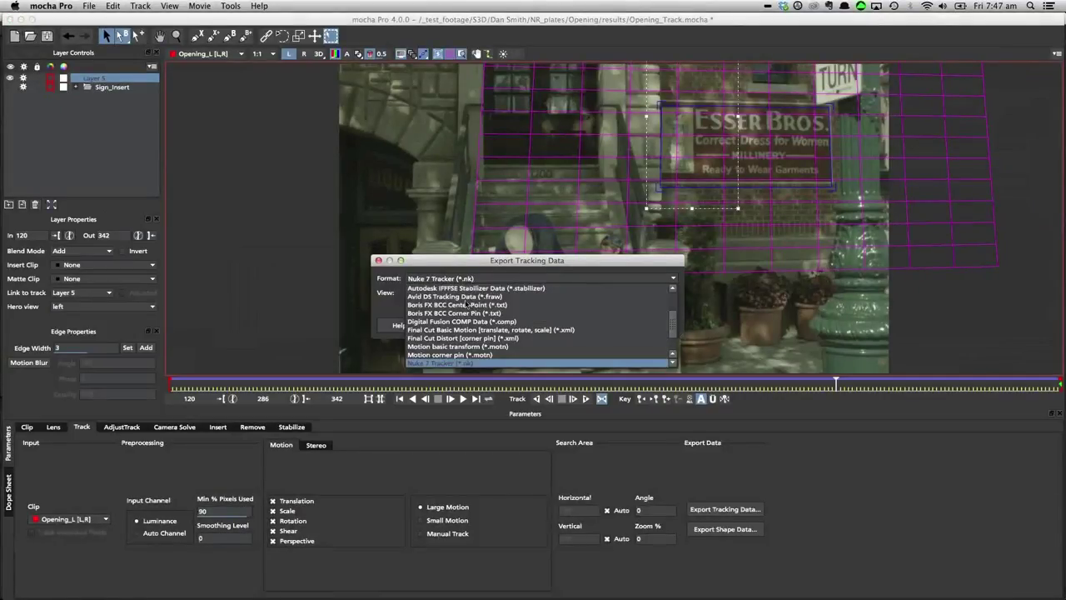
scroll(461, 321, up, 3)
click(464, 309)
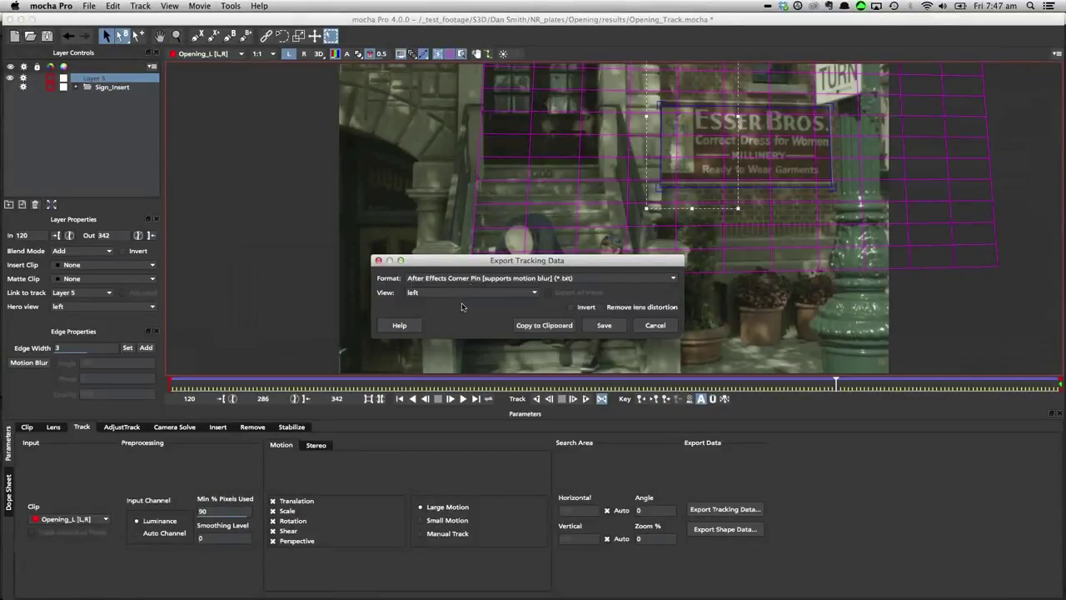
- Keep the export view on left and copy its tracking data to the clipboard
click(412, 293)
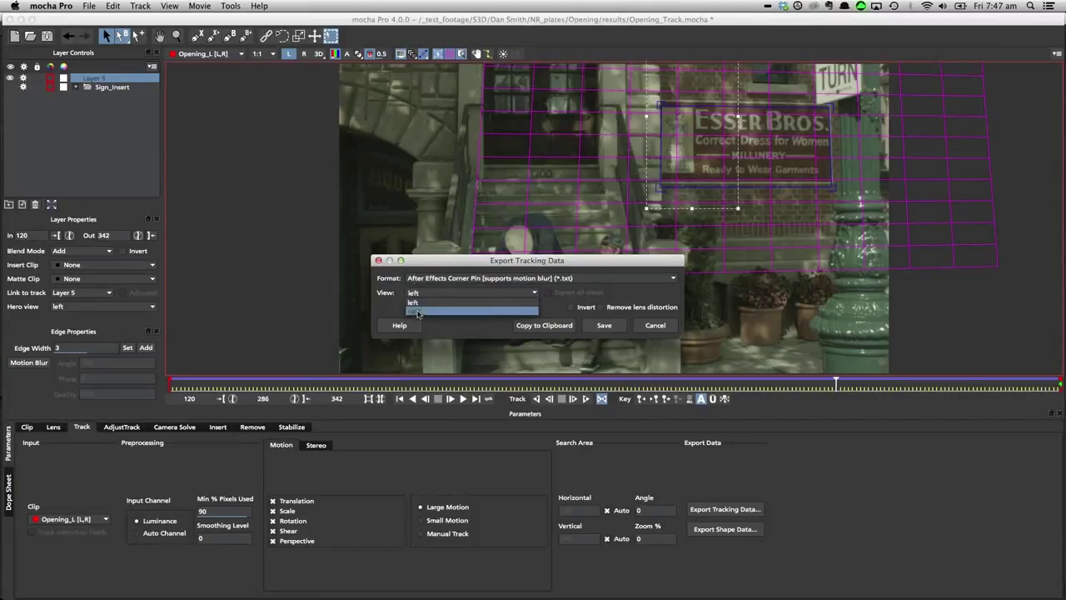
click(385, 295)
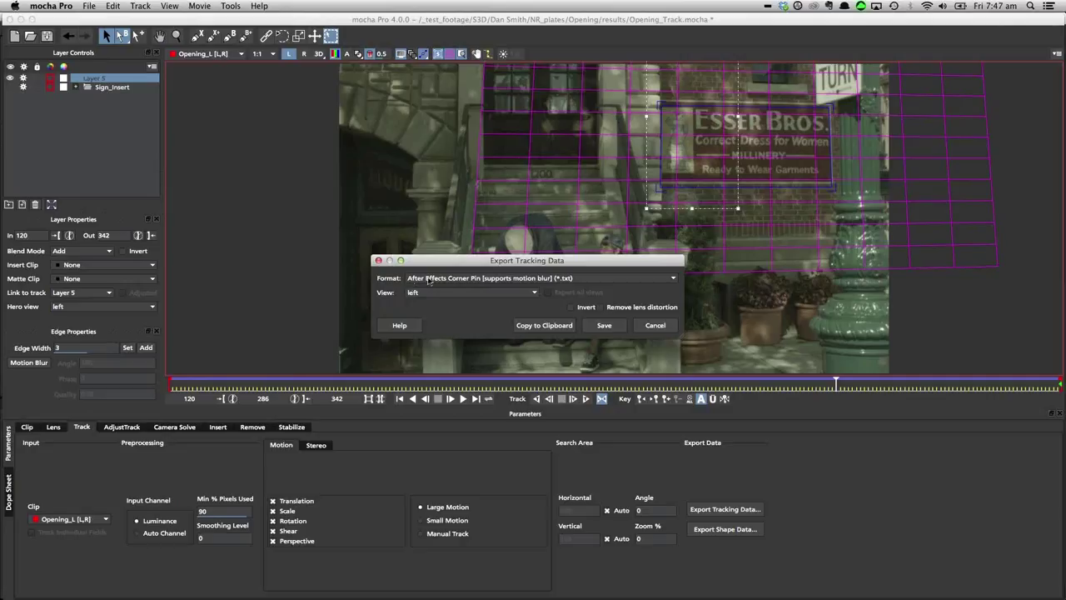
click(545, 325)
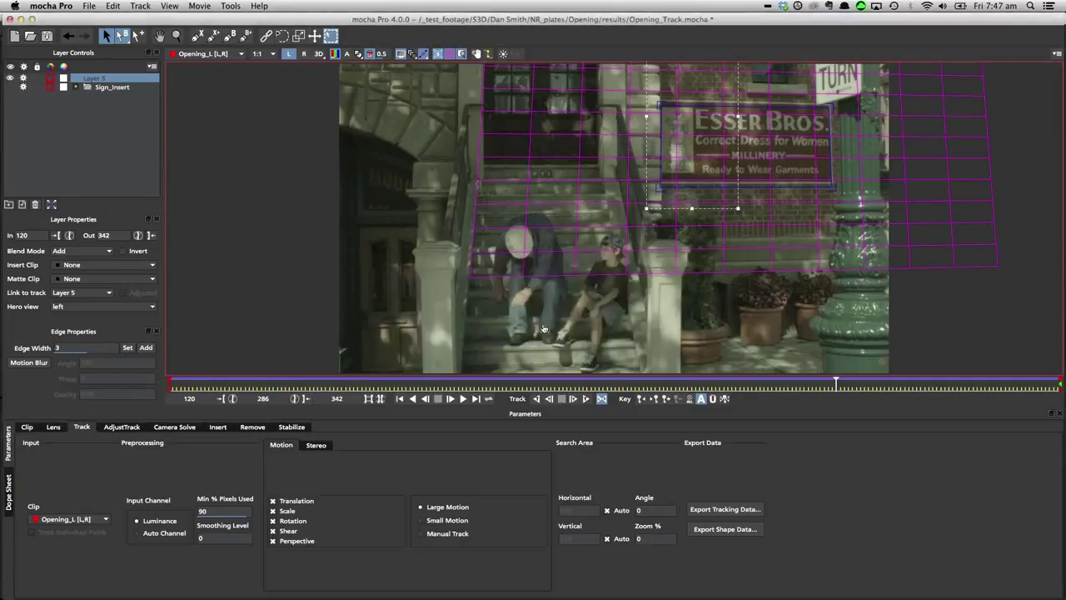
- Switch to After Effects, preview the Opening_3D composition, and show the 3D Glasses effect settings of the stereo control layer
key(super+Tab)
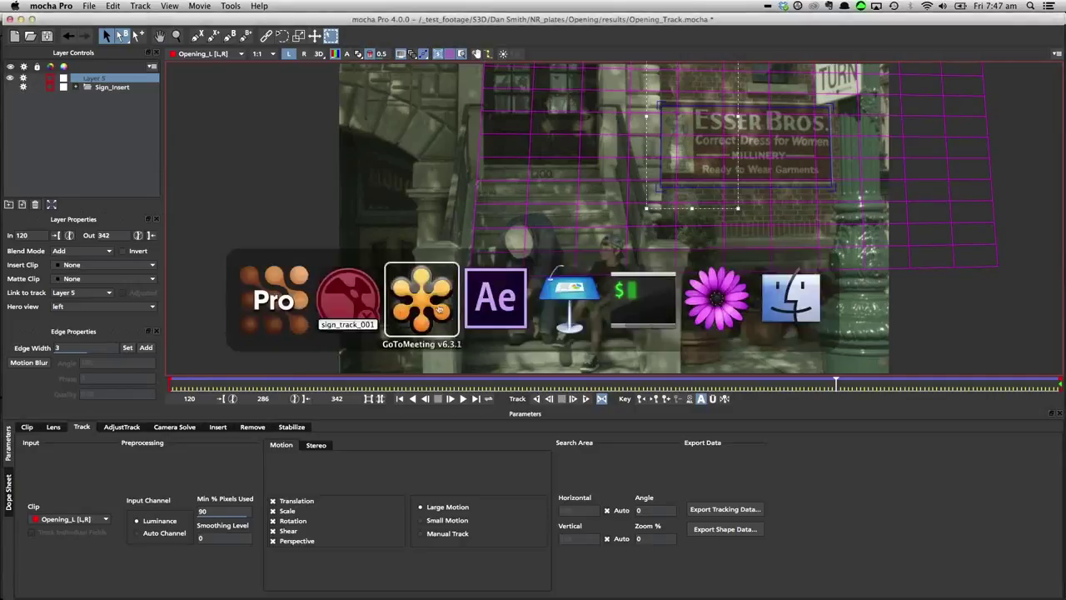
click(501, 308)
key(space)
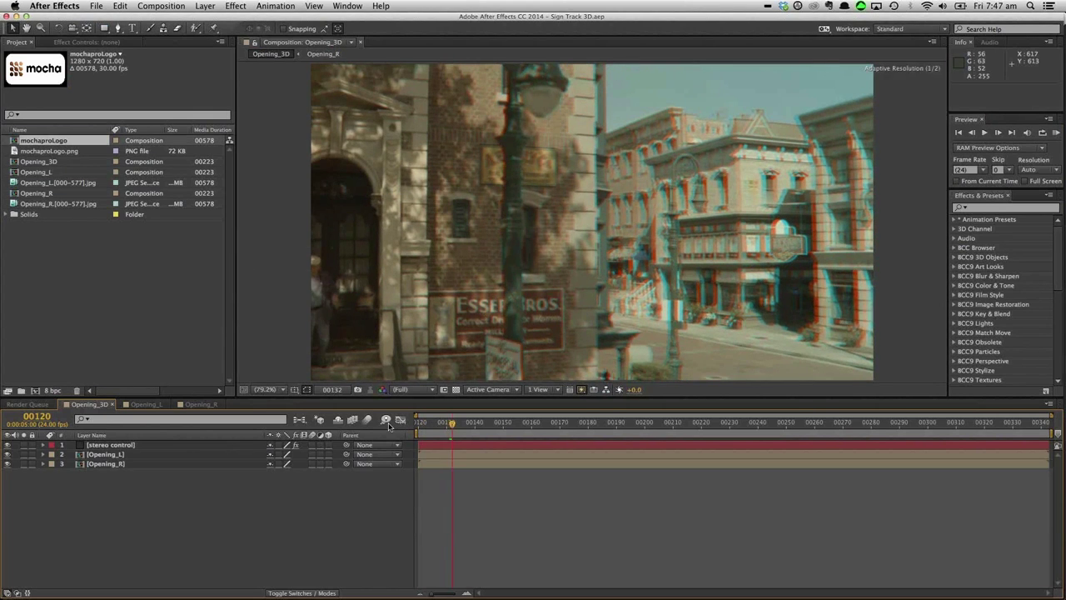
key(space)
click(96, 448)
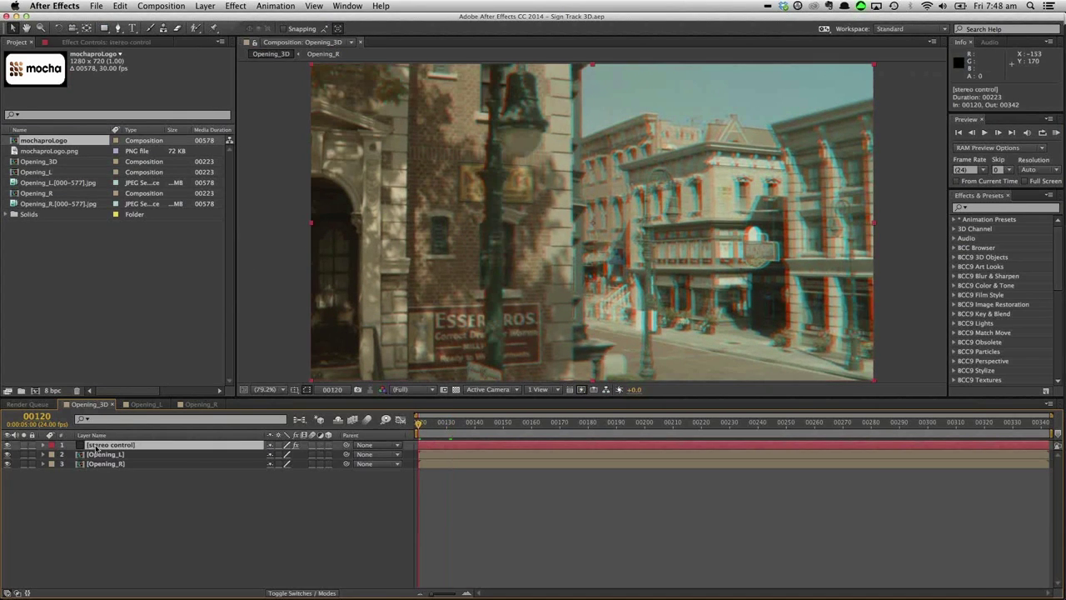
key(F3)
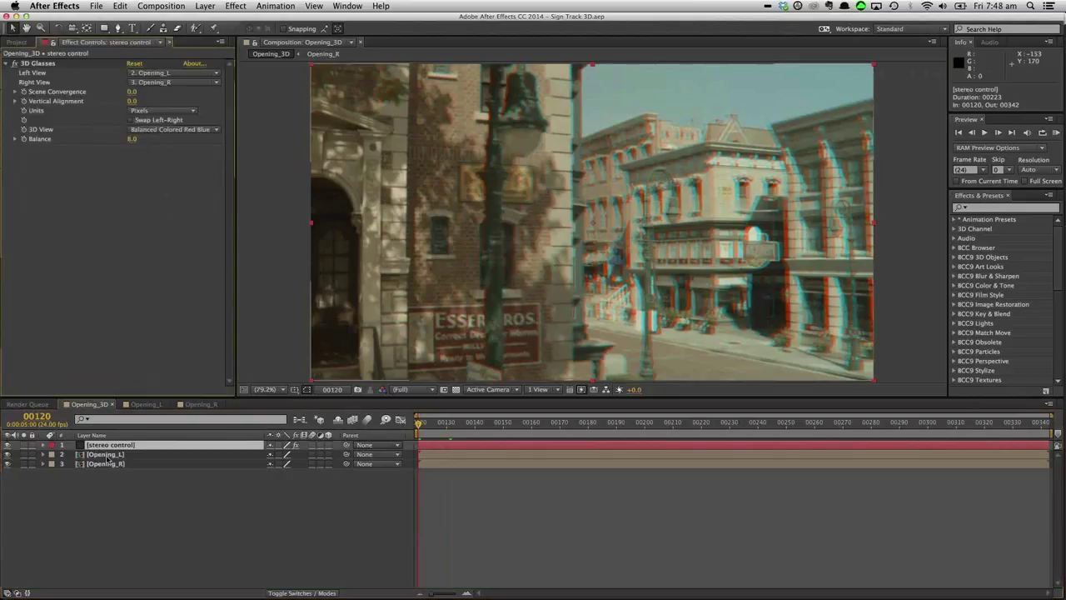
- Open the Opening_L composition and add the mochaproLogo composition above its footage layer
click(106, 455)
click(107, 464)
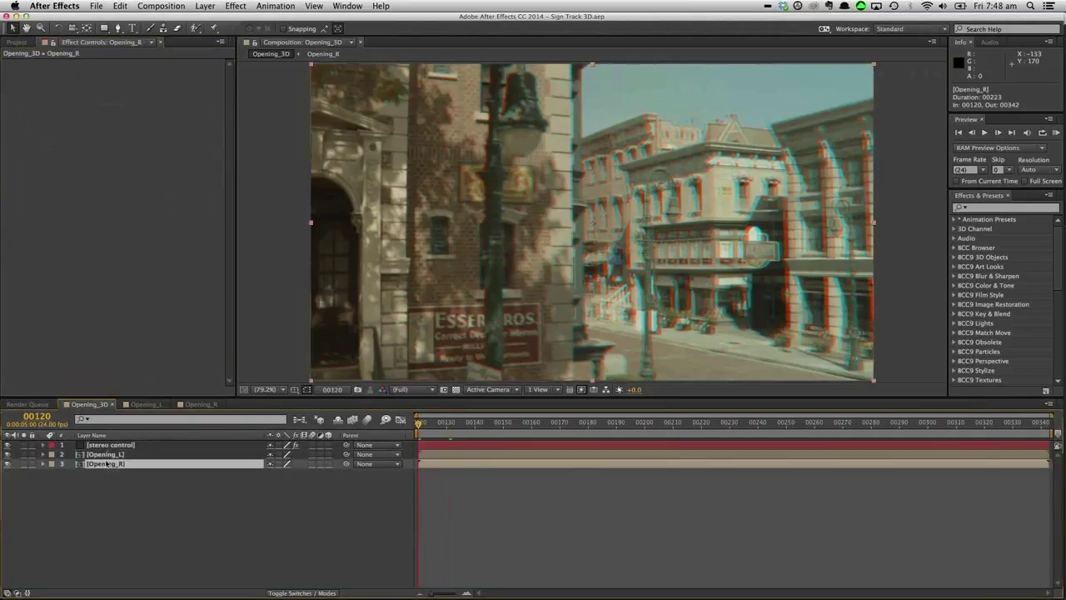
click(143, 405)
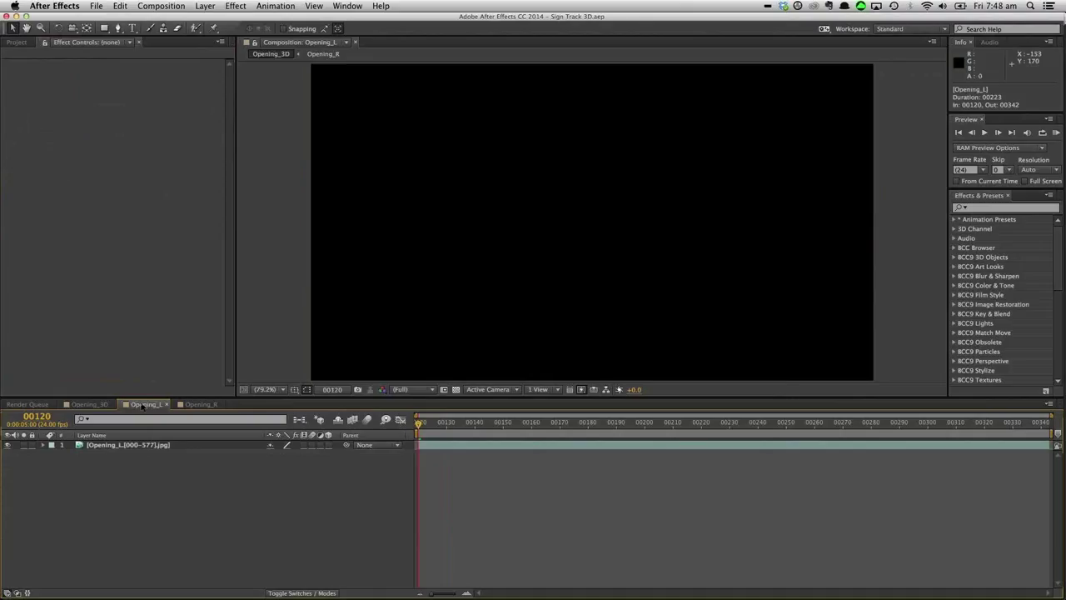
click(17, 42)
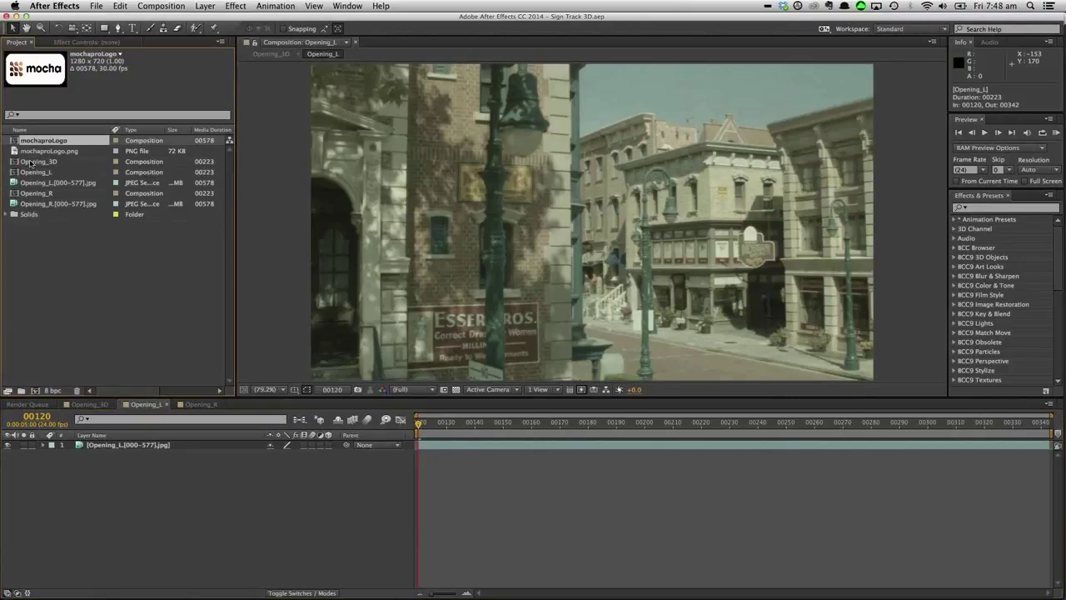
drag(95, 301, 87, 447)
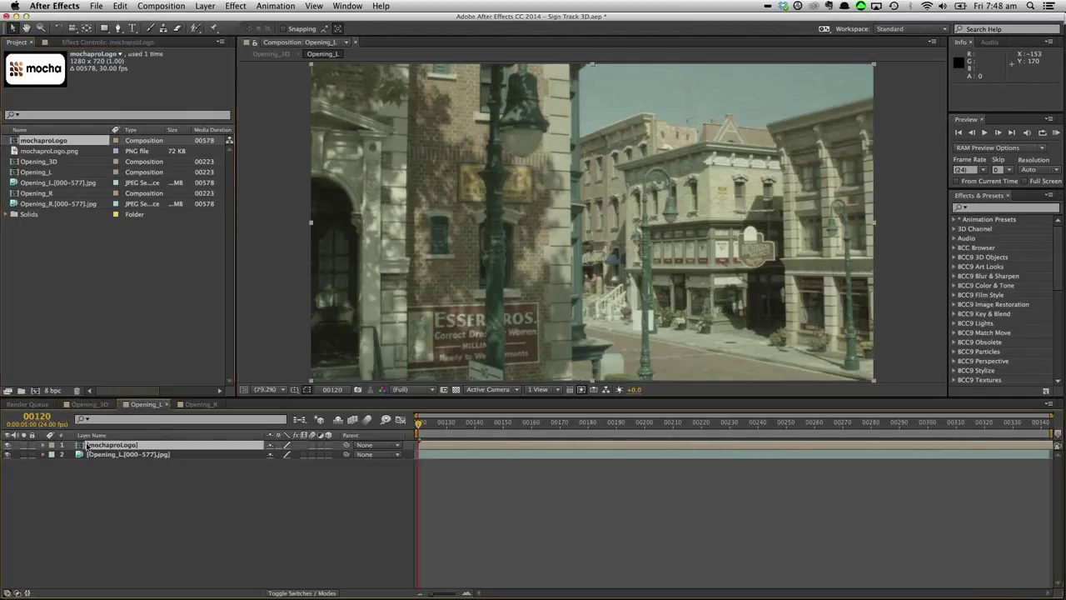
- Paste the copied left-view tracking data onto the mochaproLogo layer in Opening_L and check the pinned logo along the timeline
click(119, 6)
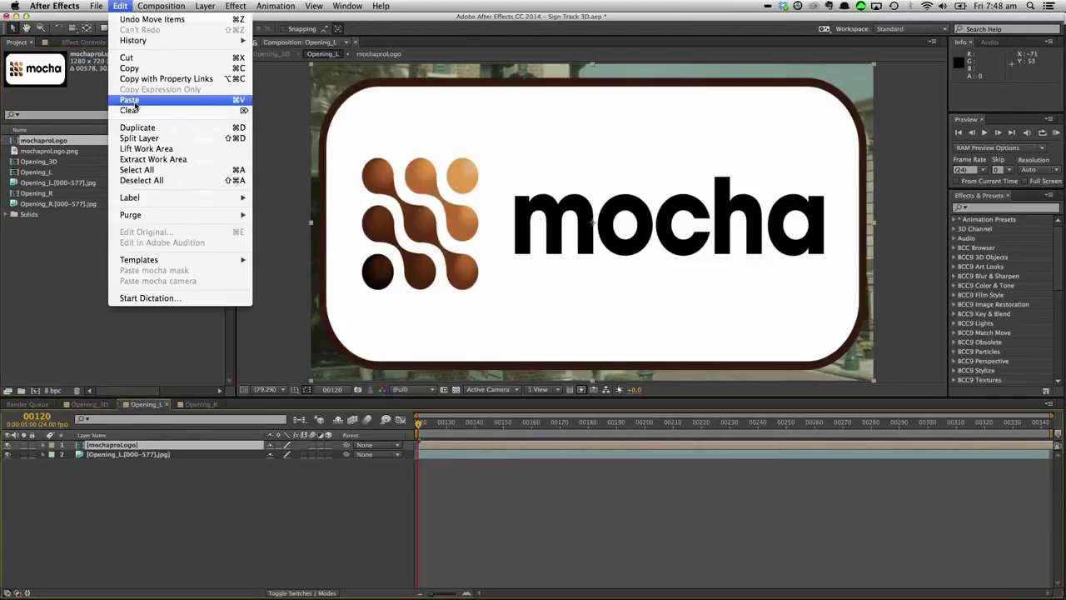
click(134, 108)
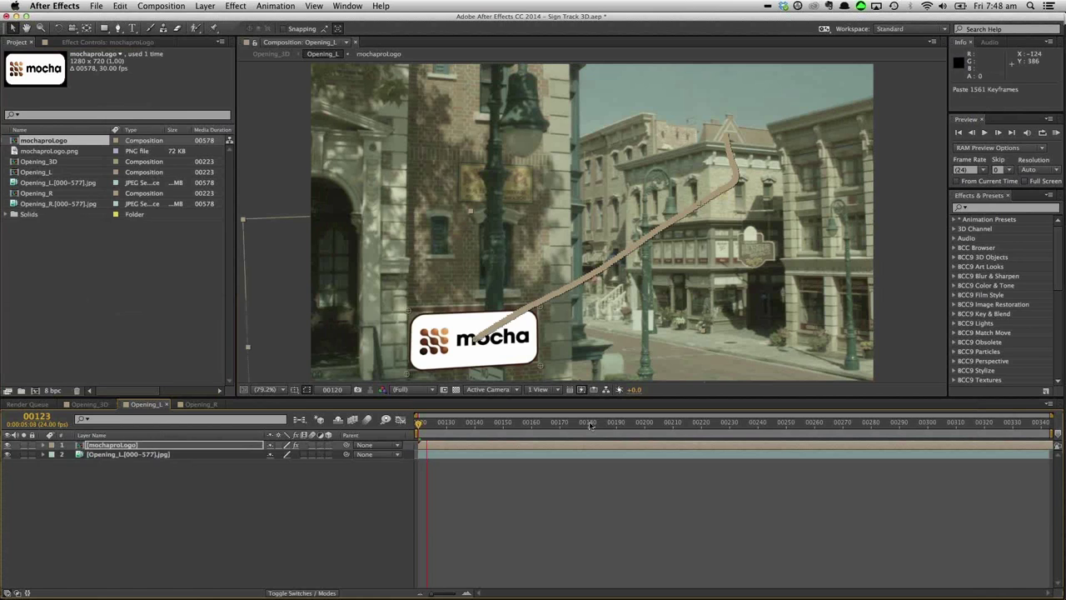
drag(589, 425, 851, 424)
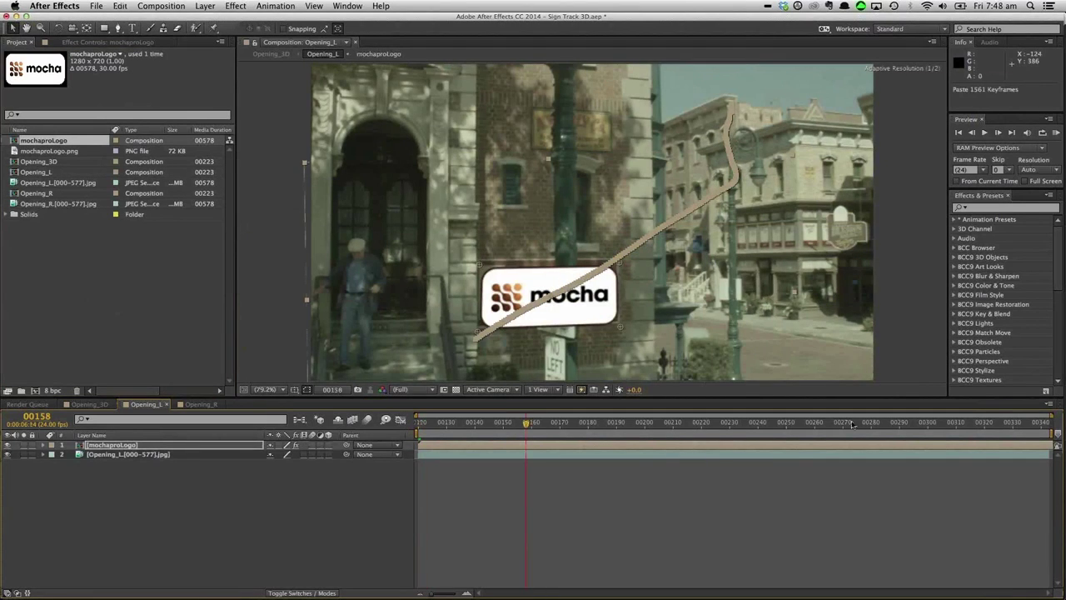
- Open the Opening_R composition and add the mochaproLogo composition above its footage layer
click(200, 404)
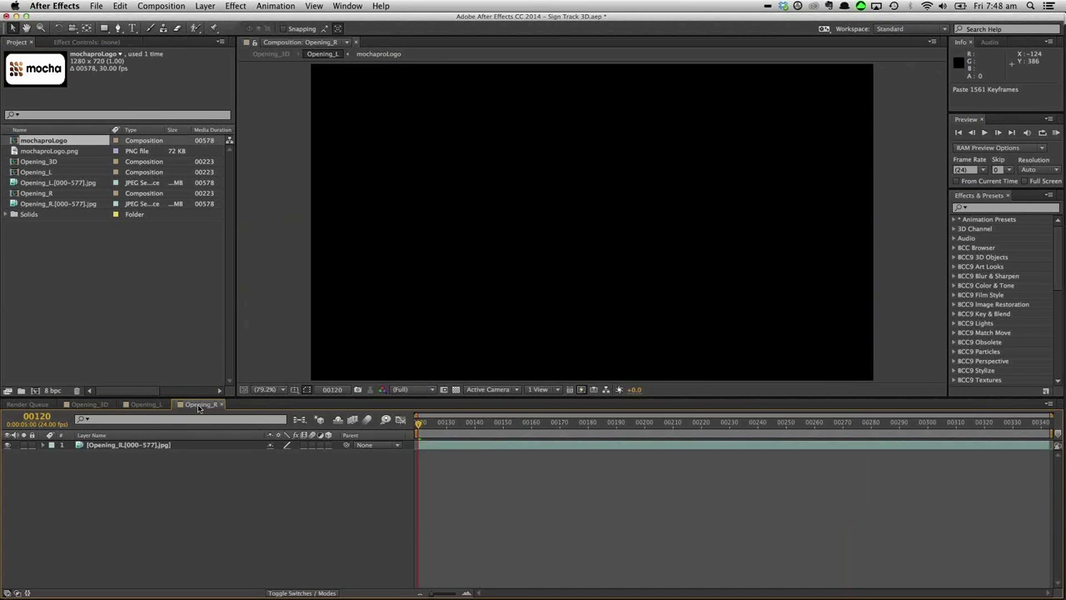
drag(35, 140, 123, 445)
double_click(122, 446)
- Copy the right view's tracking data from mocha Pro and paste it onto the mochaproLogo layer in After Effects' Opening_R composition
key(super+Tab)
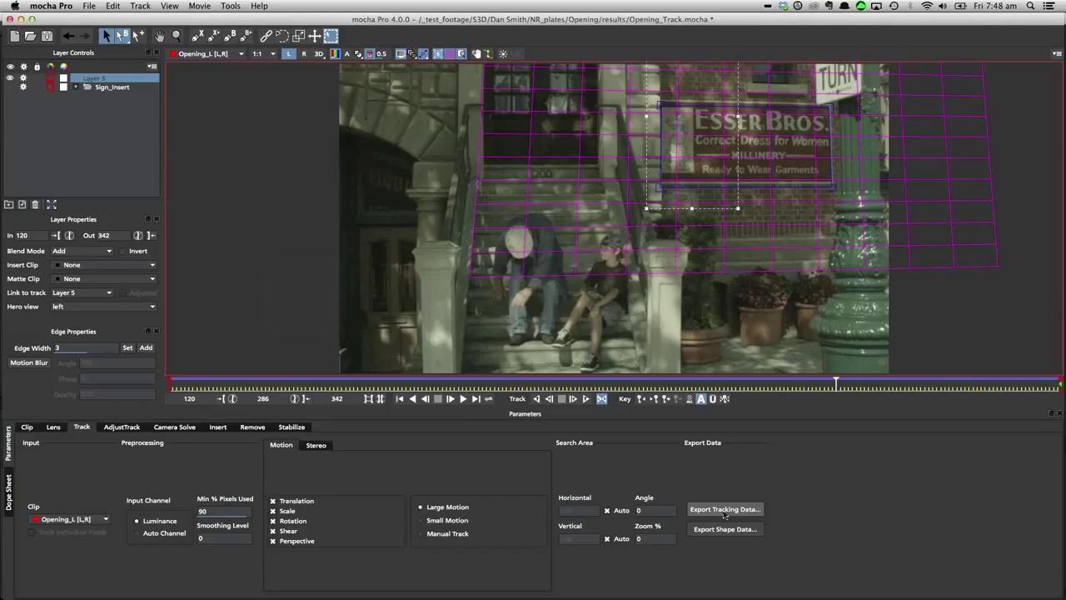
click(724, 513)
click(544, 326)
key(super+Tab)
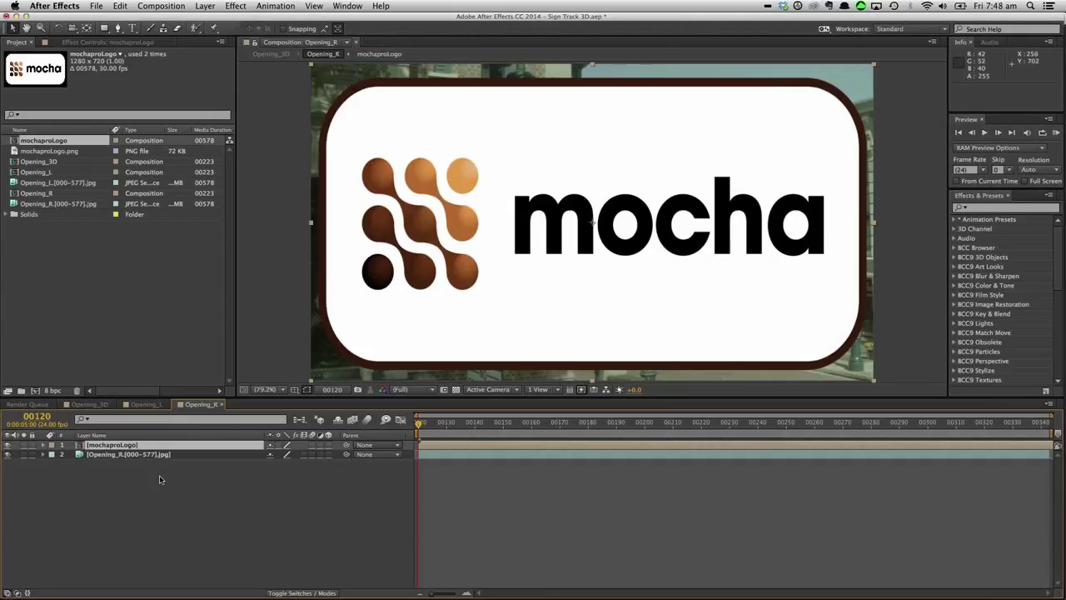
click(122, 445)
key(super+v)
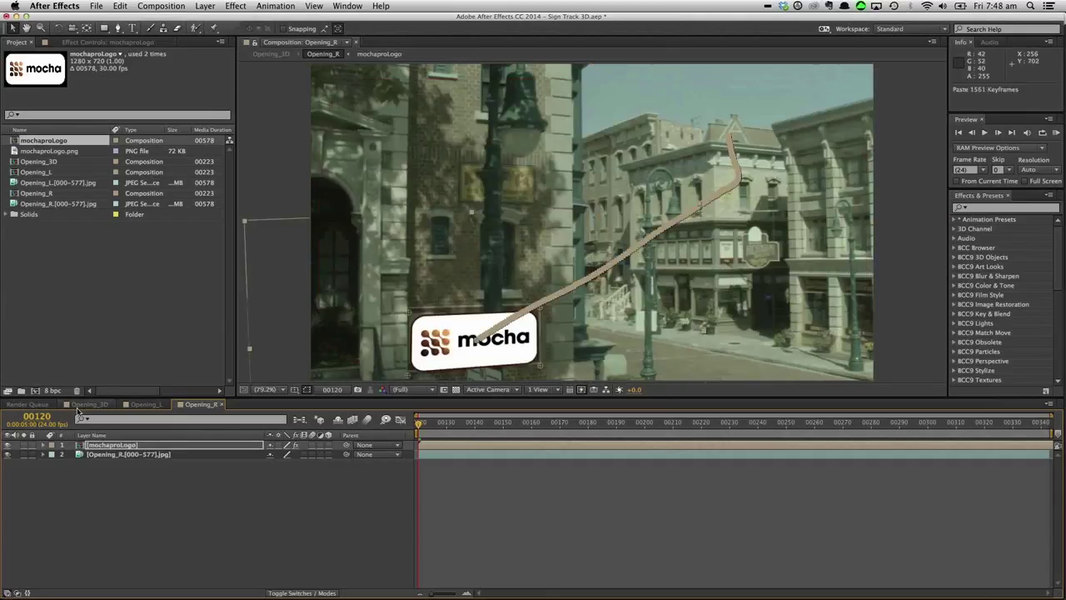
- Review the pinned logo in the Opening_3D anaglyph composition at several frames, returning to frame 120
click(90, 403)
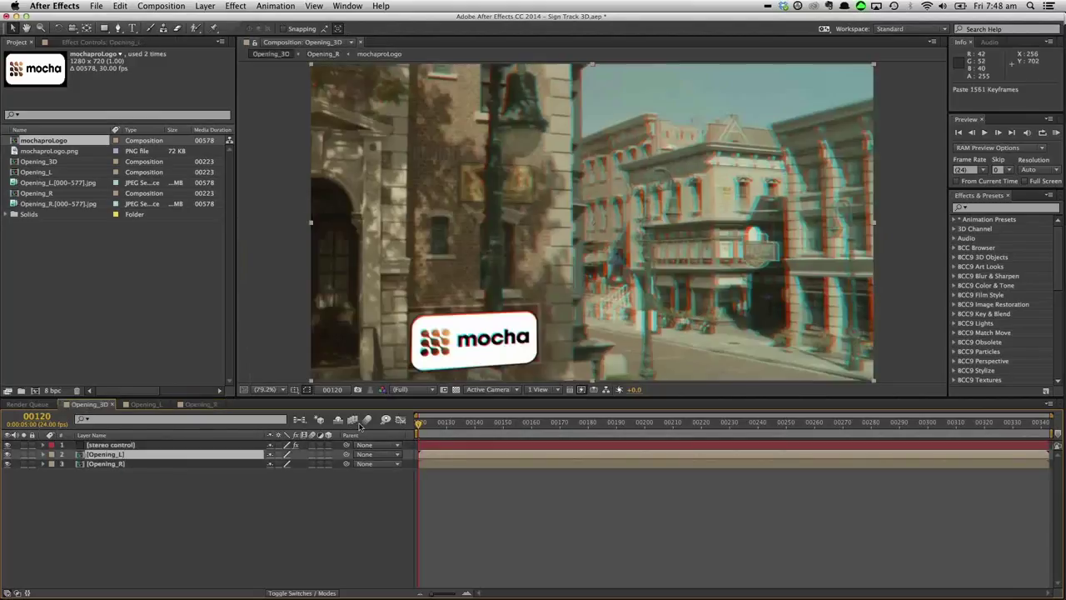
key(space)
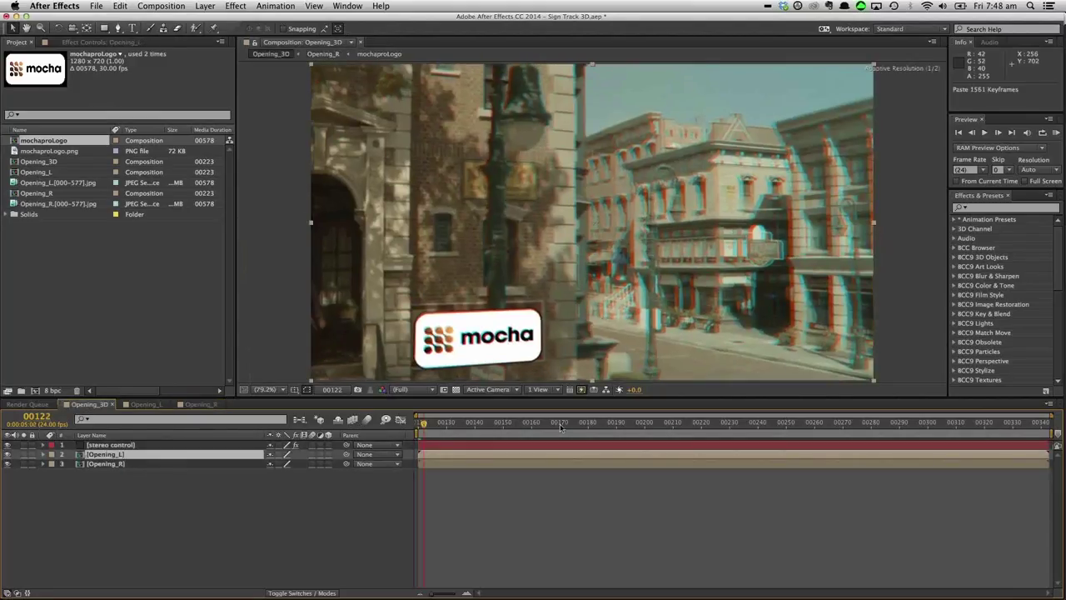
click(576, 424)
click(911, 423)
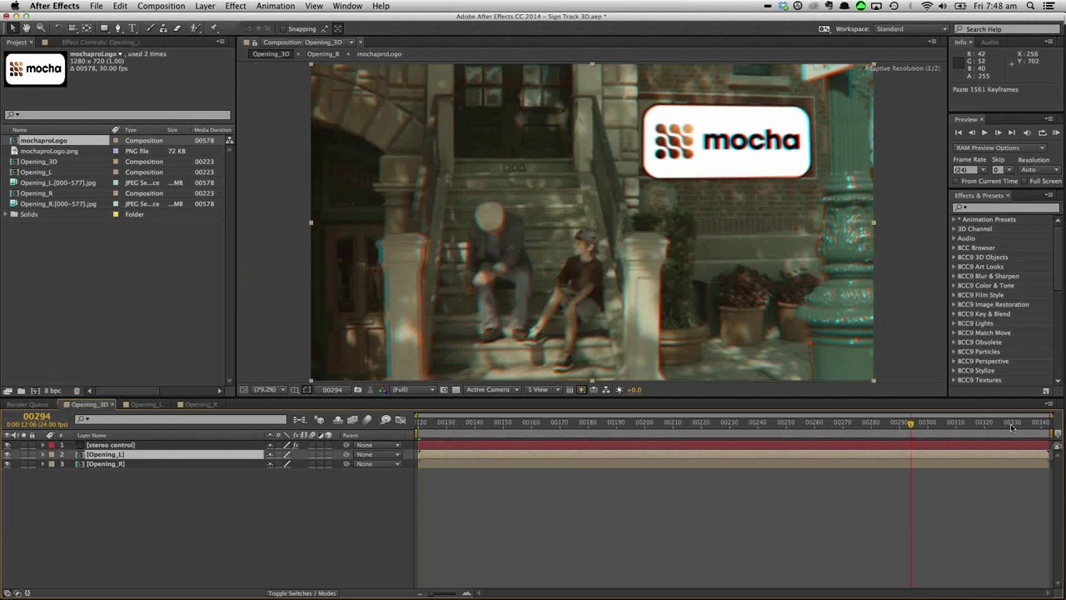
drag(1012, 427, 498, 426)
click(418, 423)
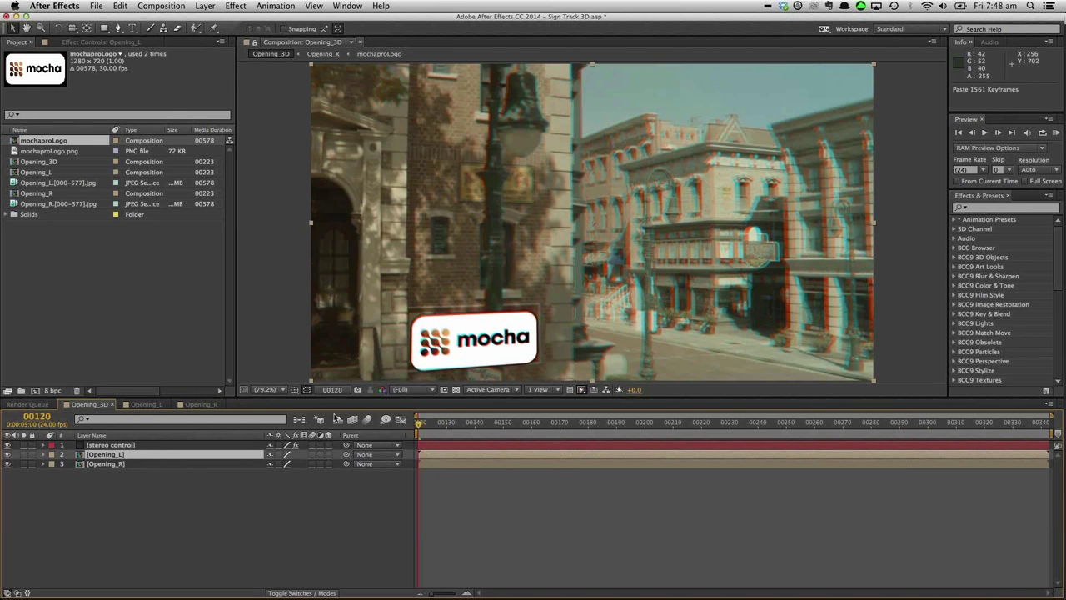
- Switch to mocha Pro and show the stereo tracking parameters of the right view at frame 236
key(super+Tab)
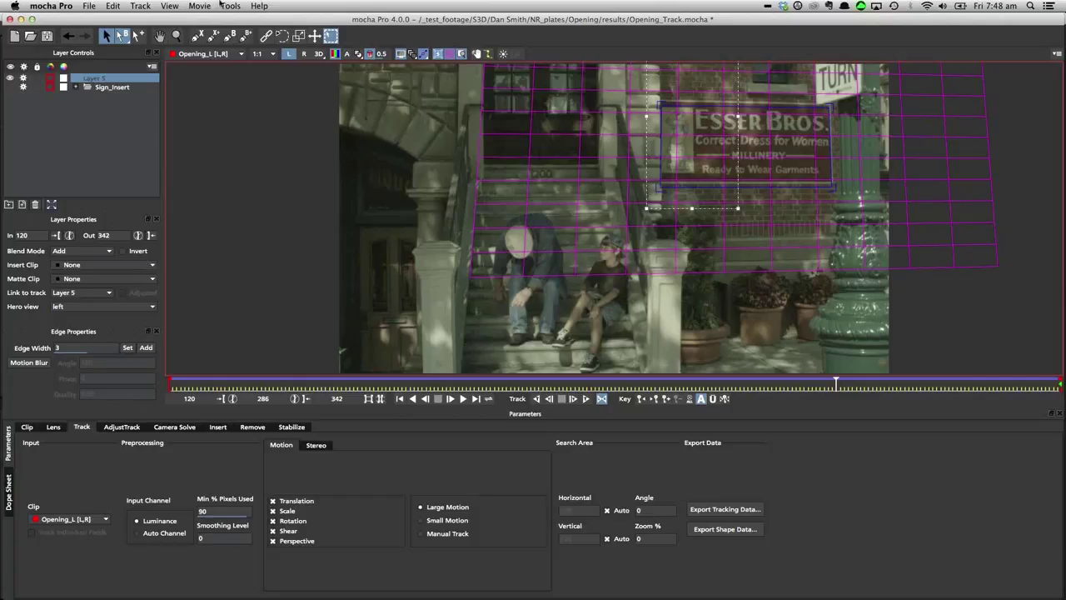
click(315, 446)
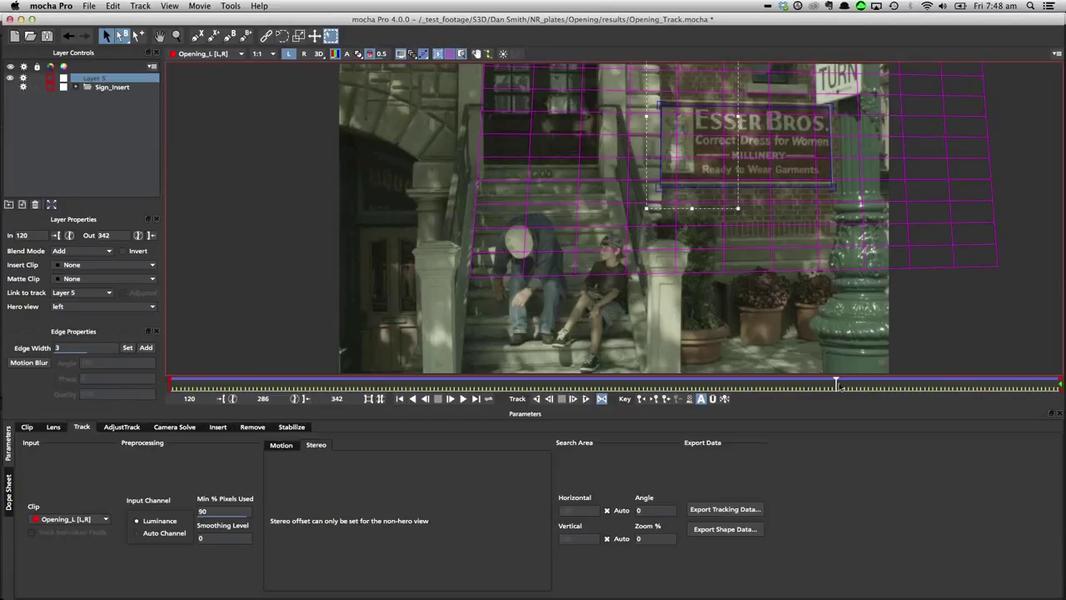
drag(836, 385, 851, 384)
drag(1024, 375, 695, 367)
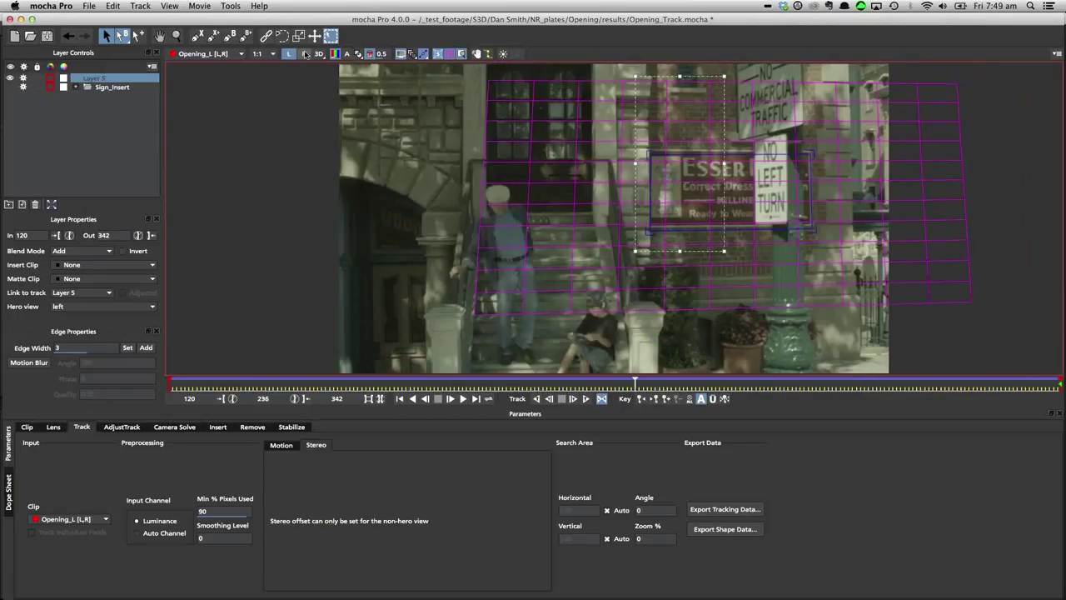
click(305, 54)
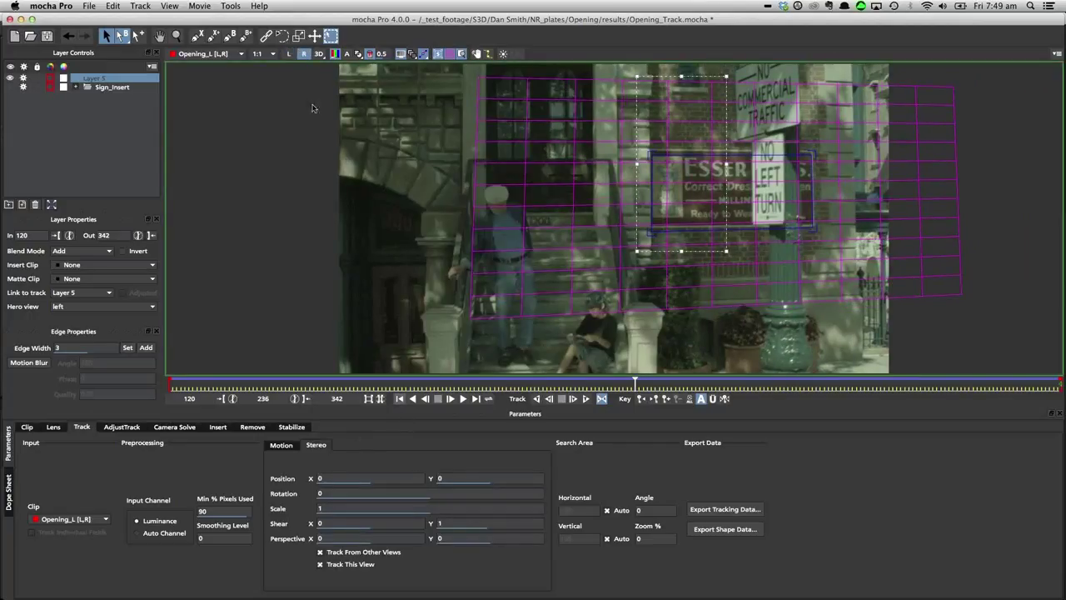
- Turn on the 3D view and offset the right view's stereo position by X -0.7 and Y about 12.5
drag(319, 55, 333, 101)
click(319, 55)
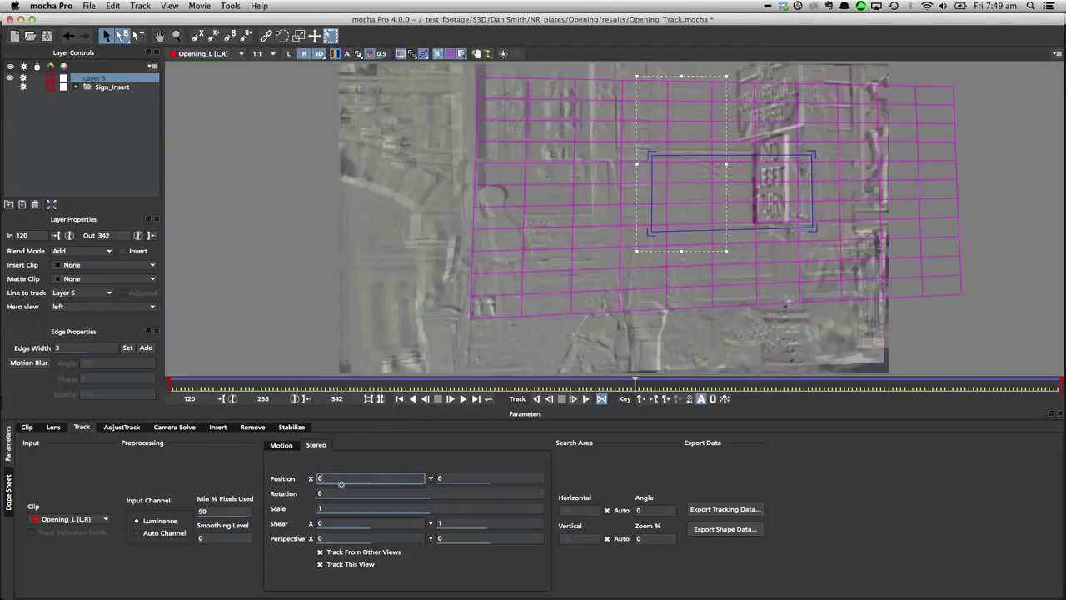
mouse_move(341, 483)
mouse_down()
mouse_move(330, 492)
mouse_move(362, 526)
mouse_move(351, 487)
mouse_up()
drag(462, 473, 333, 495)
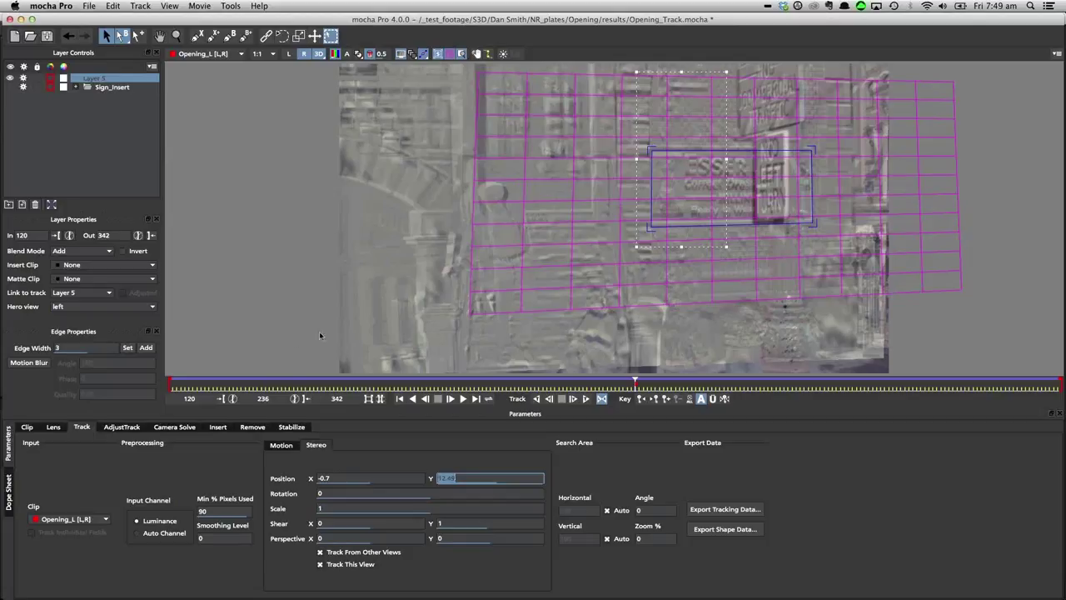
- Return to the Motion tracking settings, turn off the 3D view, and hide Layer 5's spline
click(283, 447)
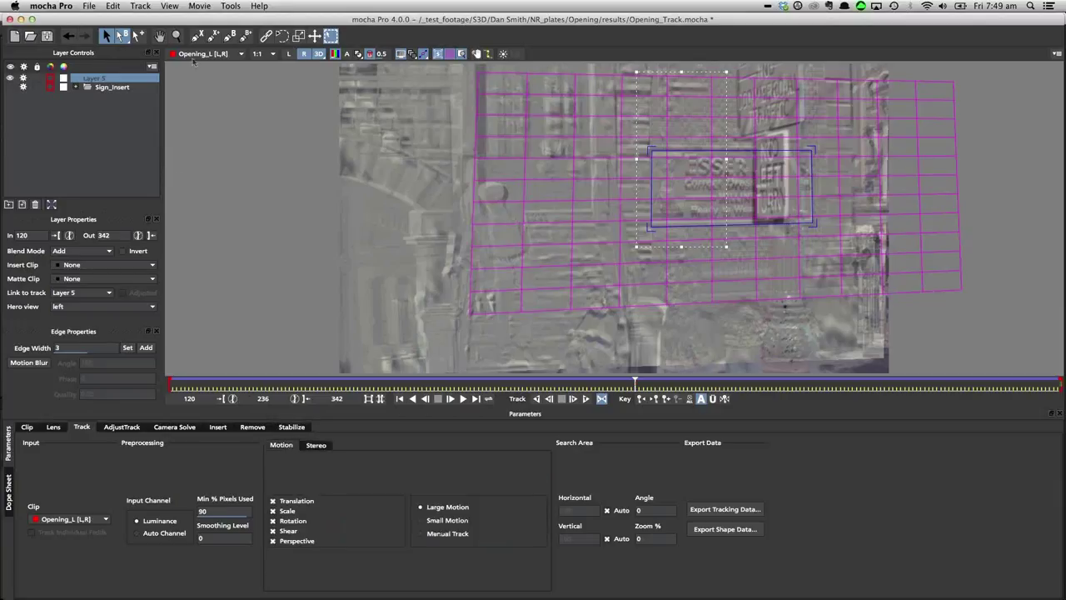
click(317, 54)
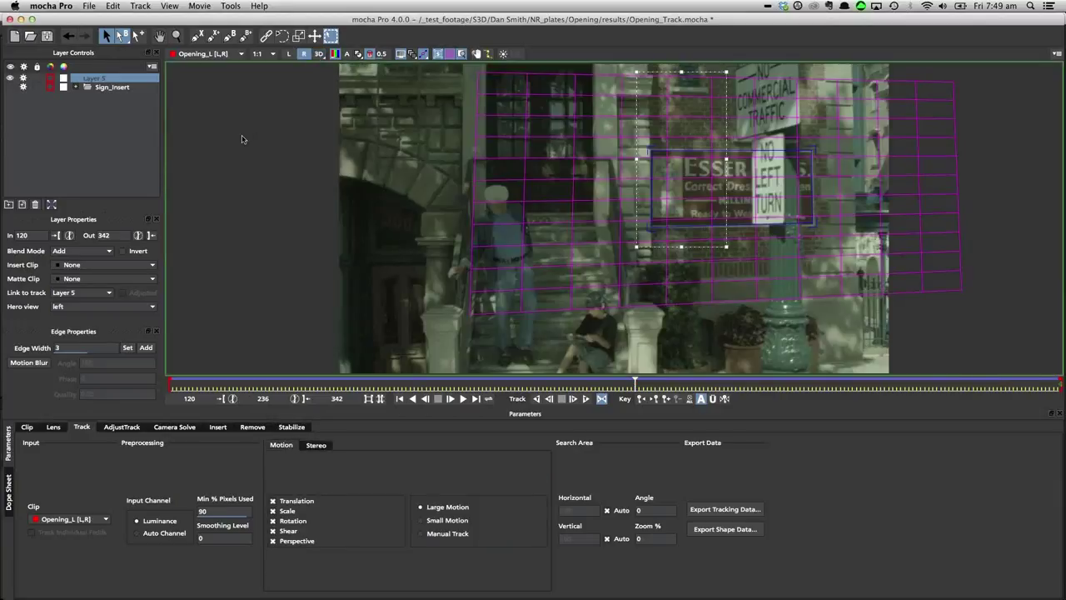
click(10, 79)
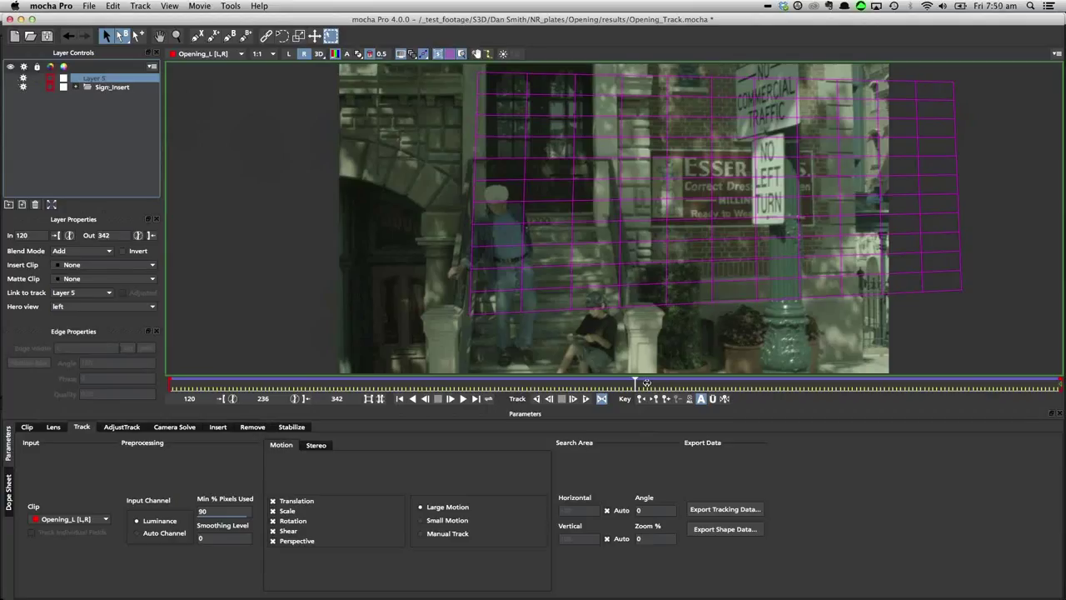
- Go to frame 204 and ready the X-Spline tool in the left view, framed closely on the two traffic signs
drag(647, 383, 506, 382)
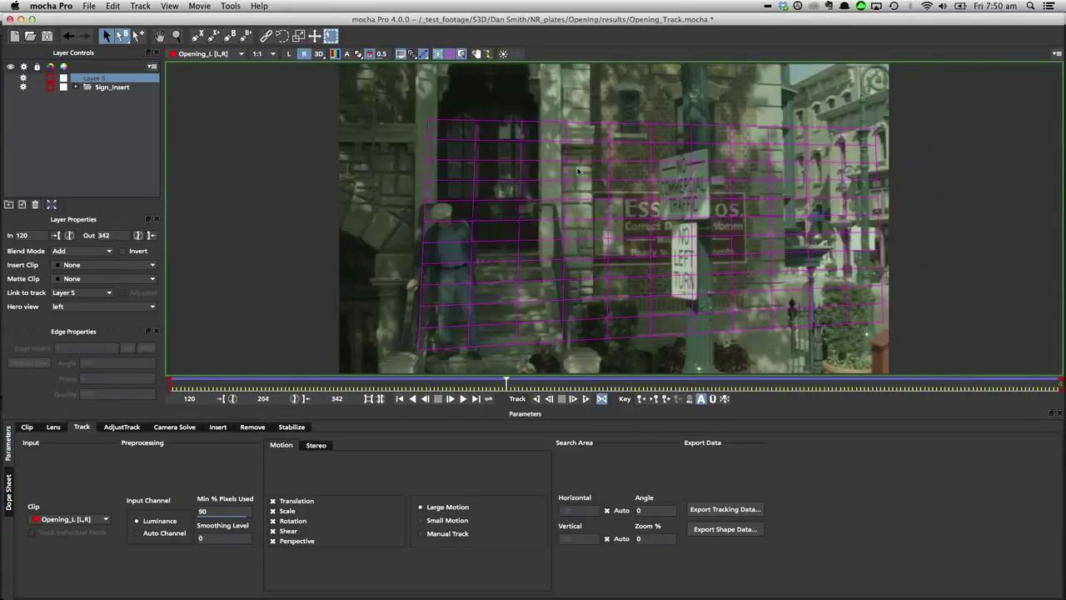
click(198, 38)
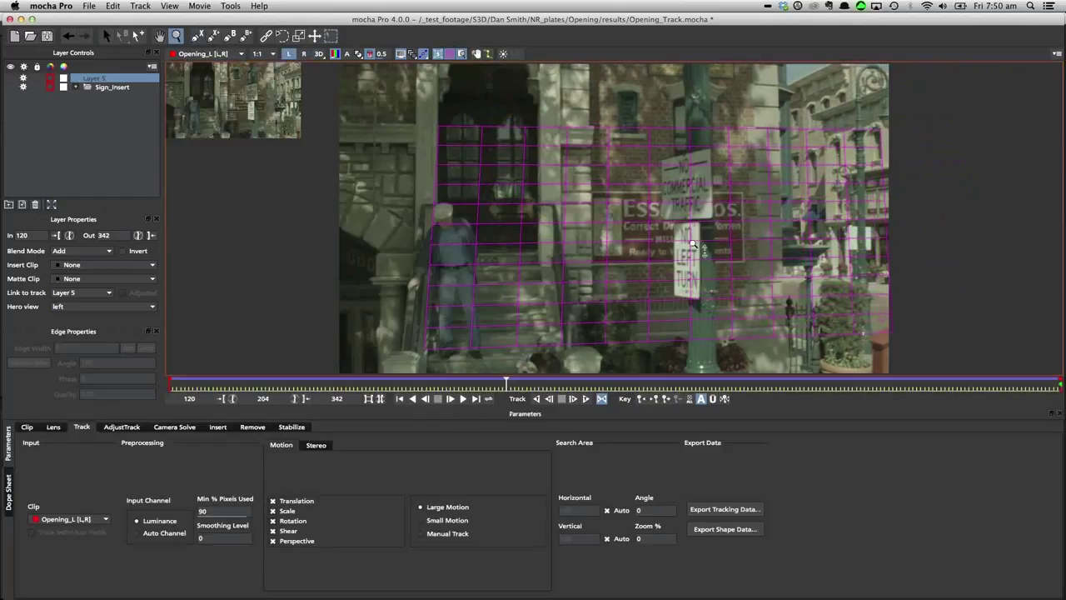
scroll(692, 243, up, 1)
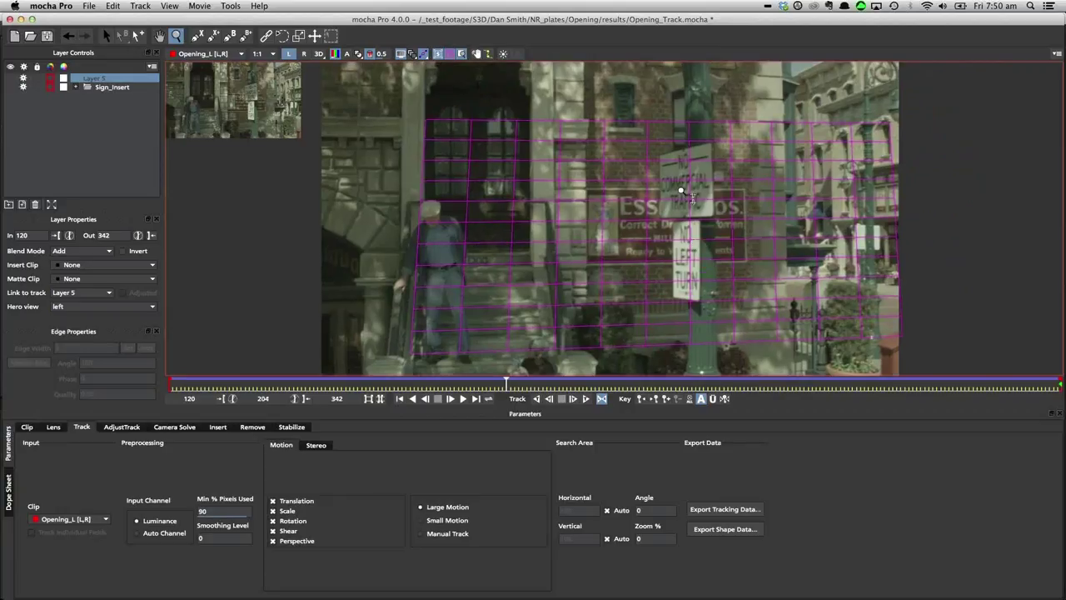
scroll(692, 198, up, 1)
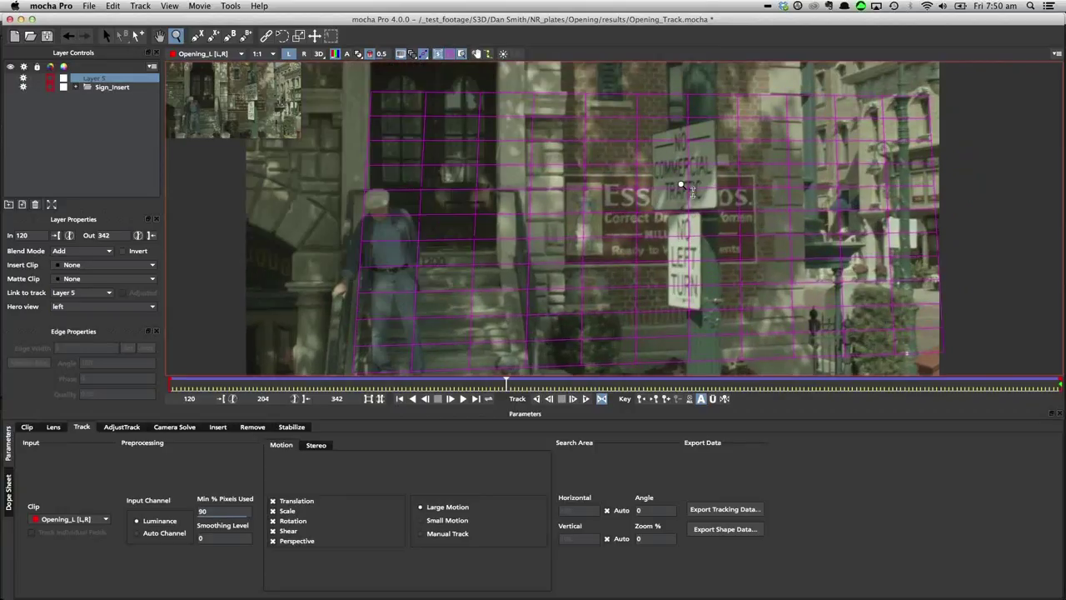
drag(682, 185, 678, 170)
key(space)
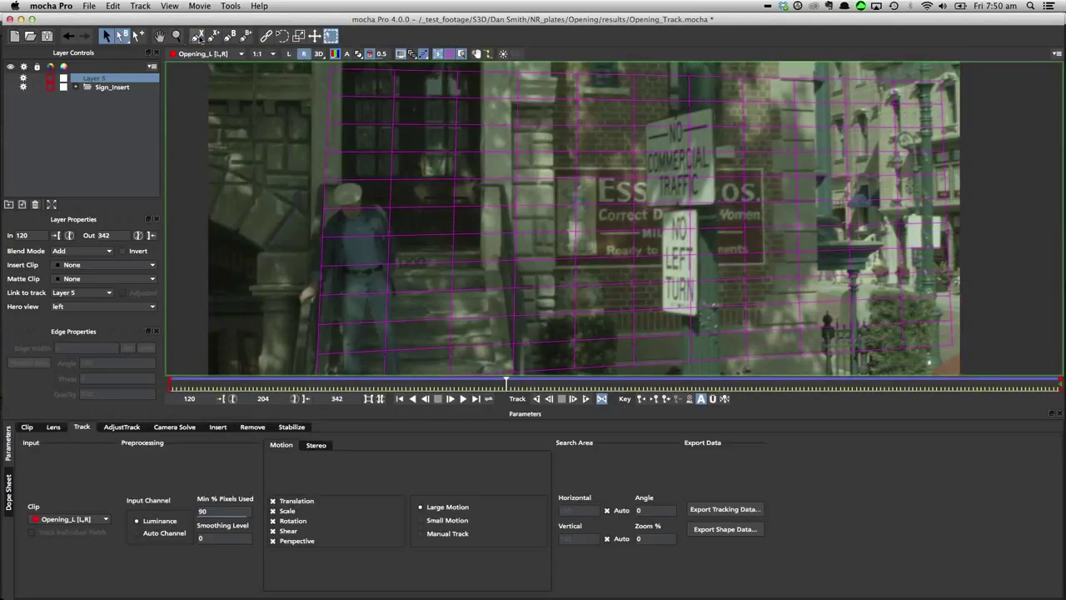
click(286, 54)
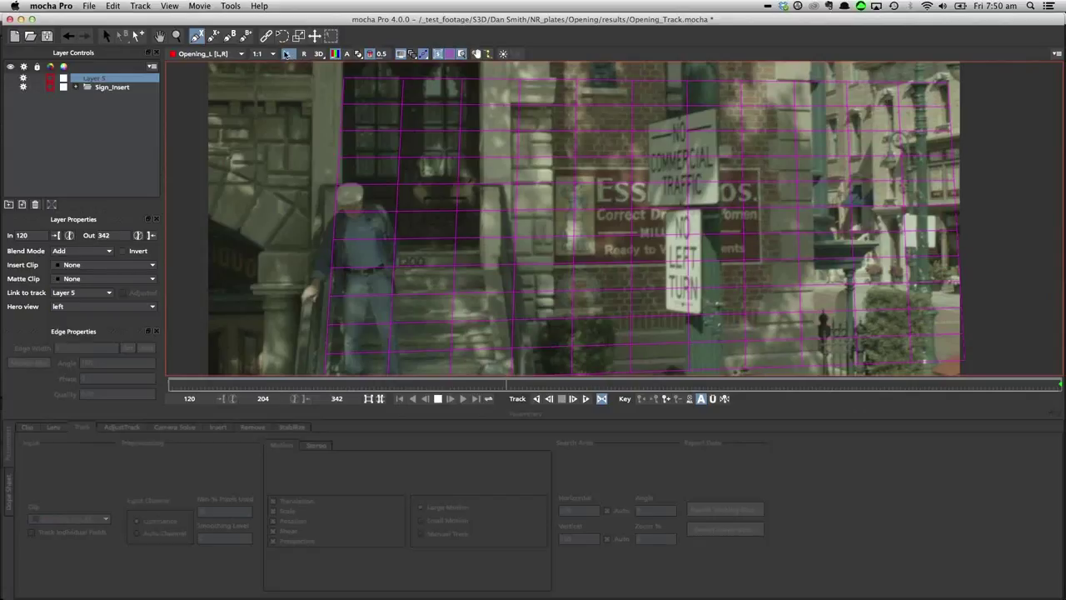
- Check the multiview names and default hero view in the project settings, leaving them unchanged
click(89, 6)
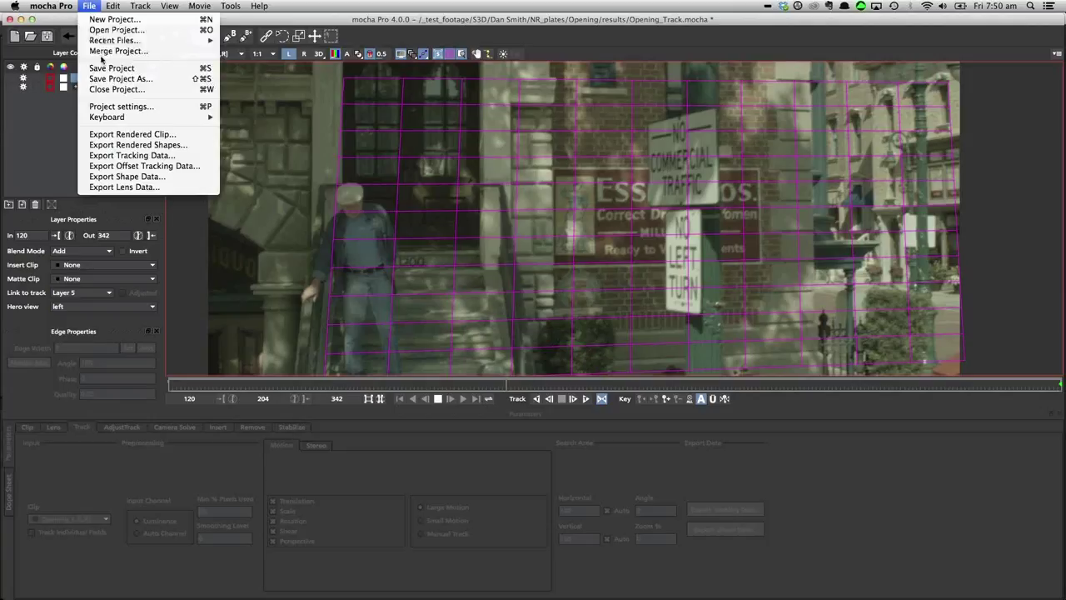
click(105, 109)
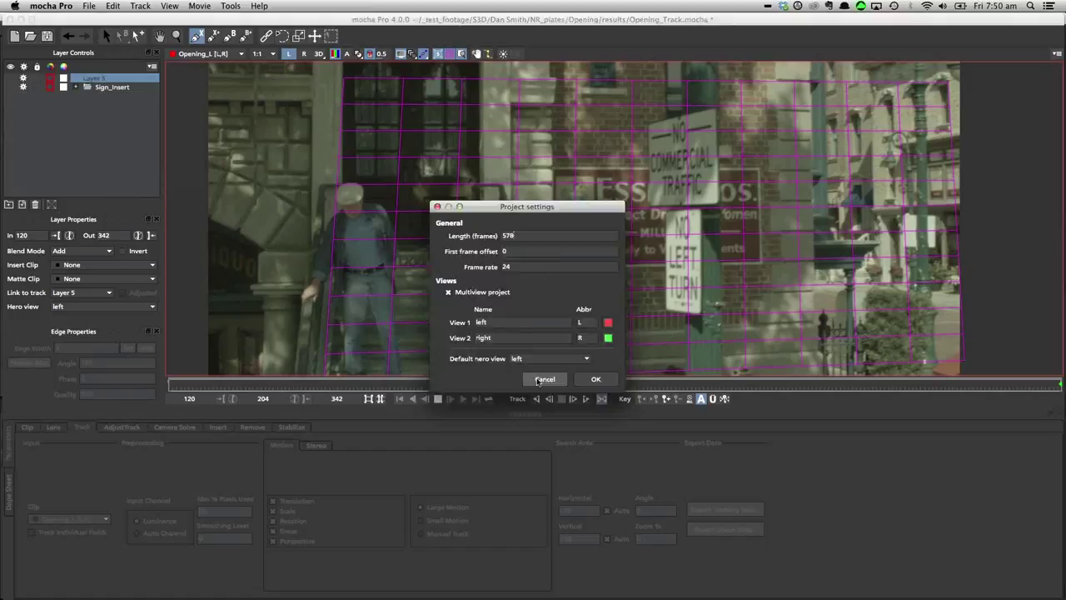
click(545, 378)
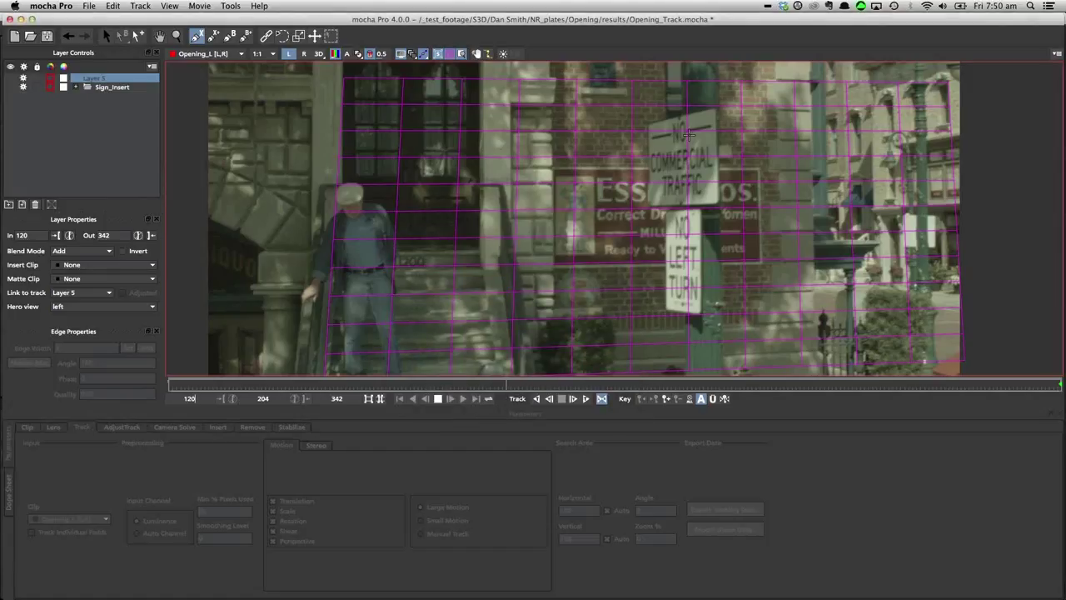
- Draw an X-spline on a new layer around the No Commercial Traffic and No Left Turn signs at frame 204
click(716, 102)
click(643, 121)
click(644, 210)
click(630, 225)
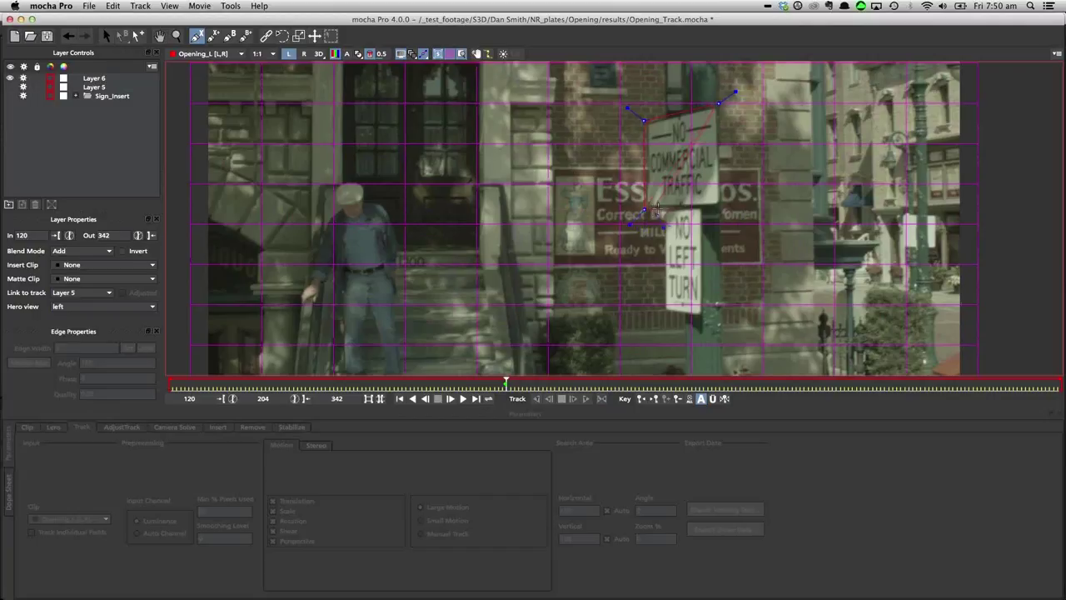
click(674, 205)
click(675, 209)
click(664, 213)
click(704, 316)
click(706, 210)
click(721, 206)
click(706, 209)
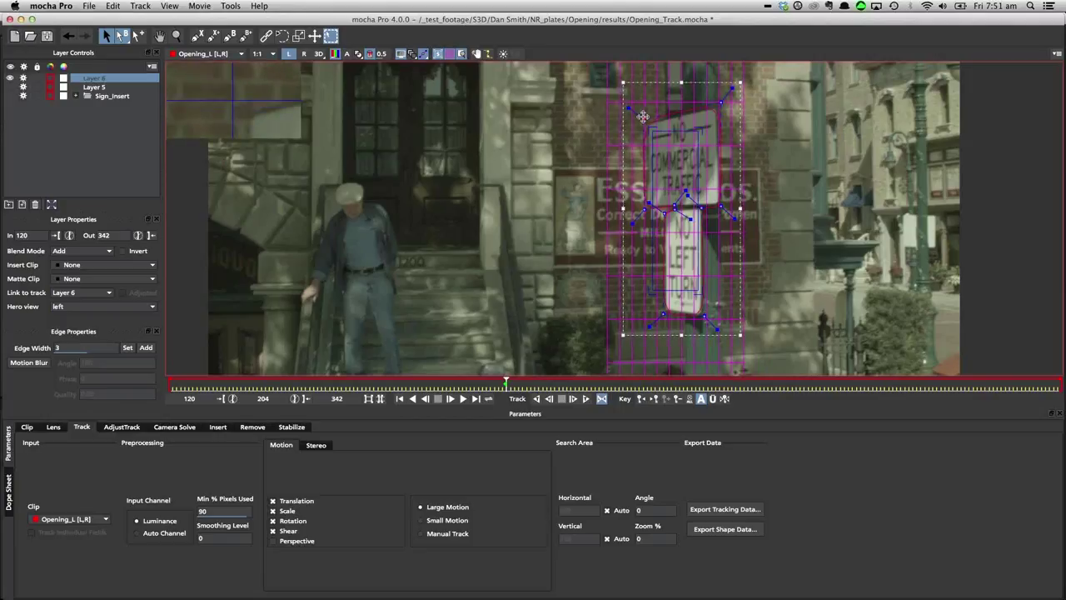
- Adjust Layer 6's spline around the signs, enable Perspective motion, and track backward from frame 204, checking the track at frame 202
drag(628, 108, 641, 120)
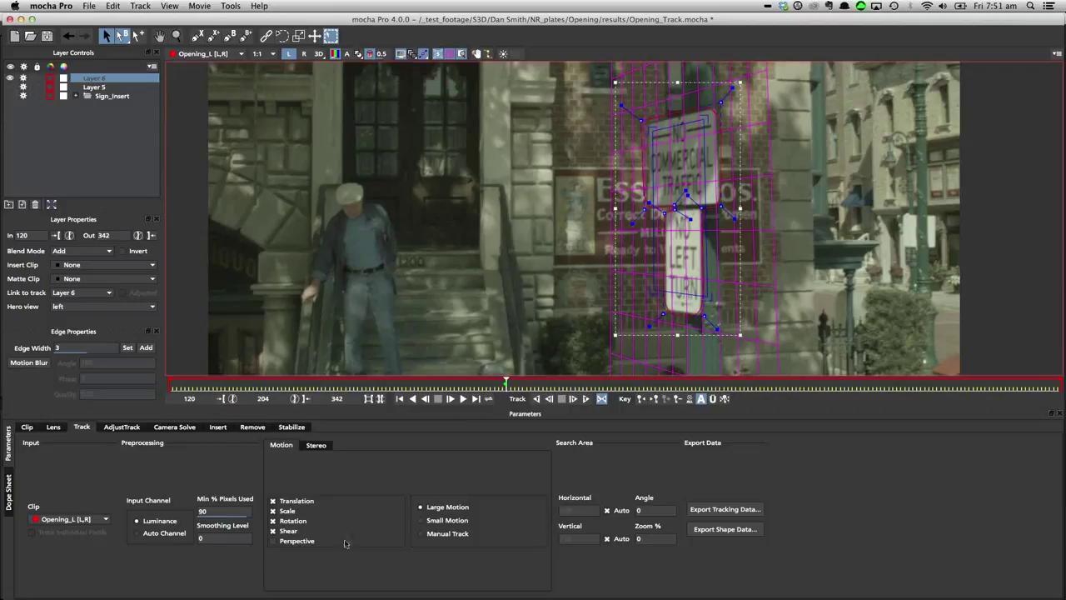
click(287, 543)
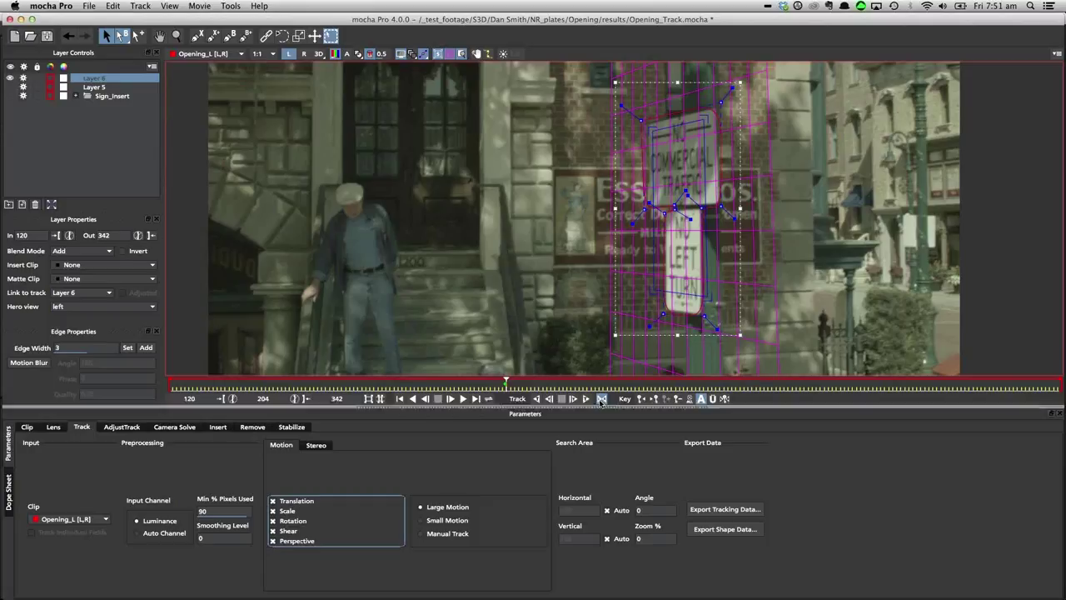
click(537, 399)
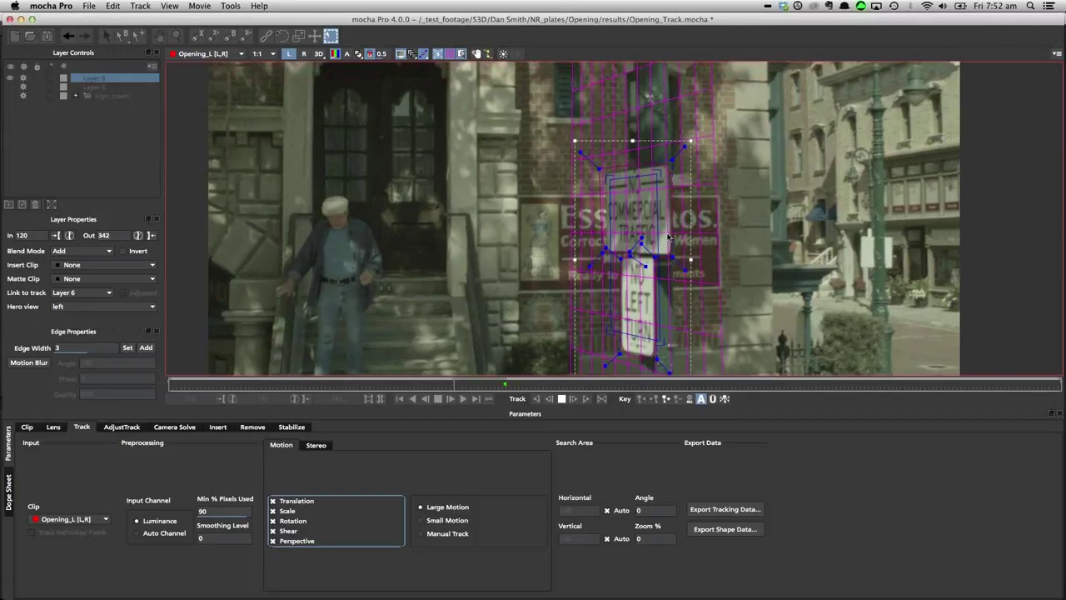
key(Escape)
drag(452, 386, 500, 384)
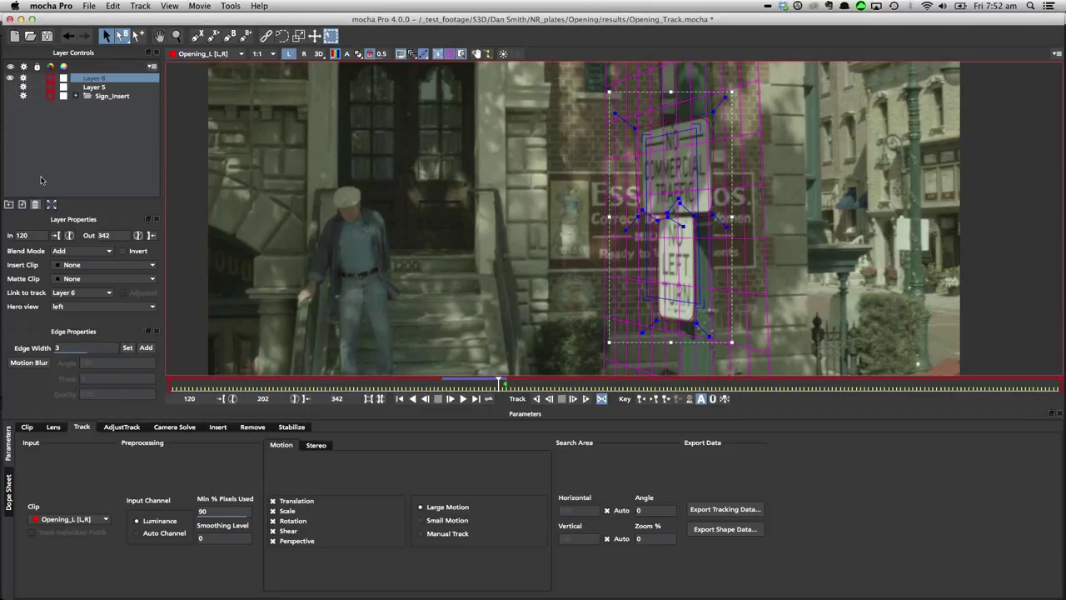
- Delete Layer 6 and show the Sign_Insert group's roto spline with the tracking grid turned off
key(Delete)
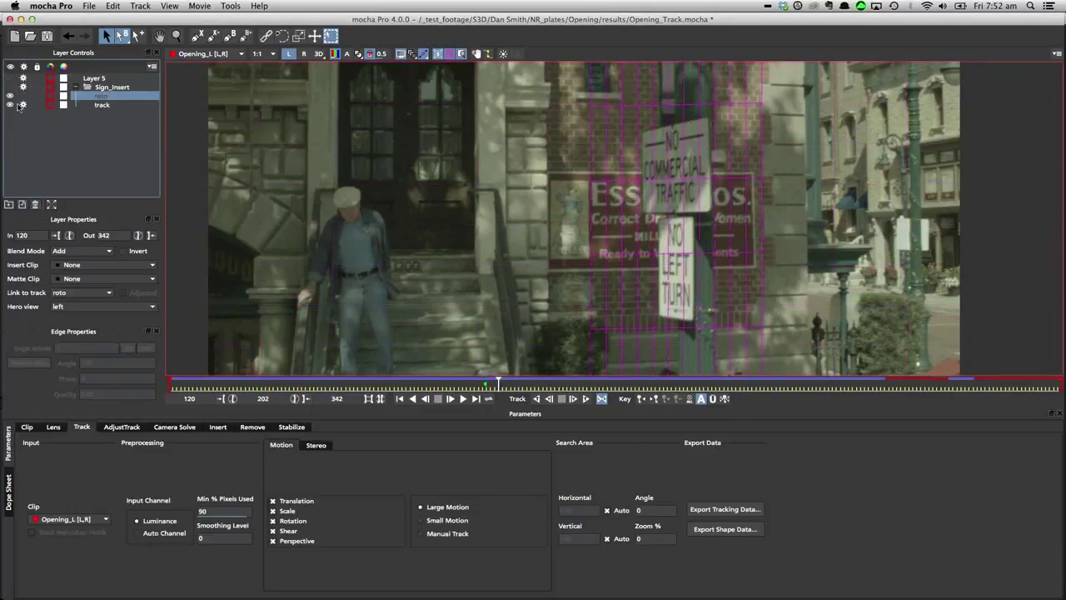
click(10, 88)
click(103, 87)
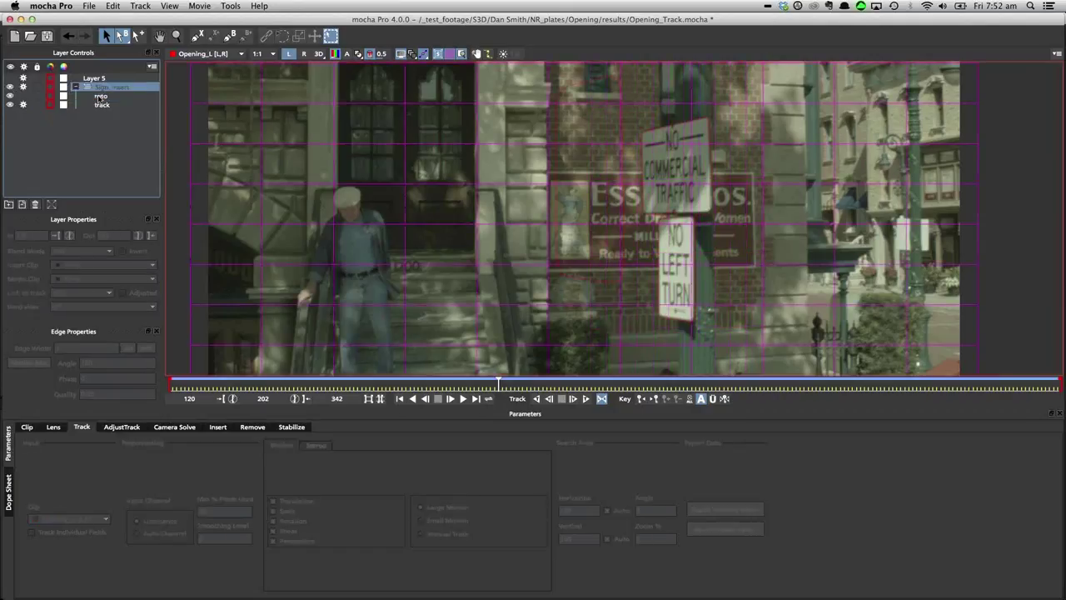
click(458, 53)
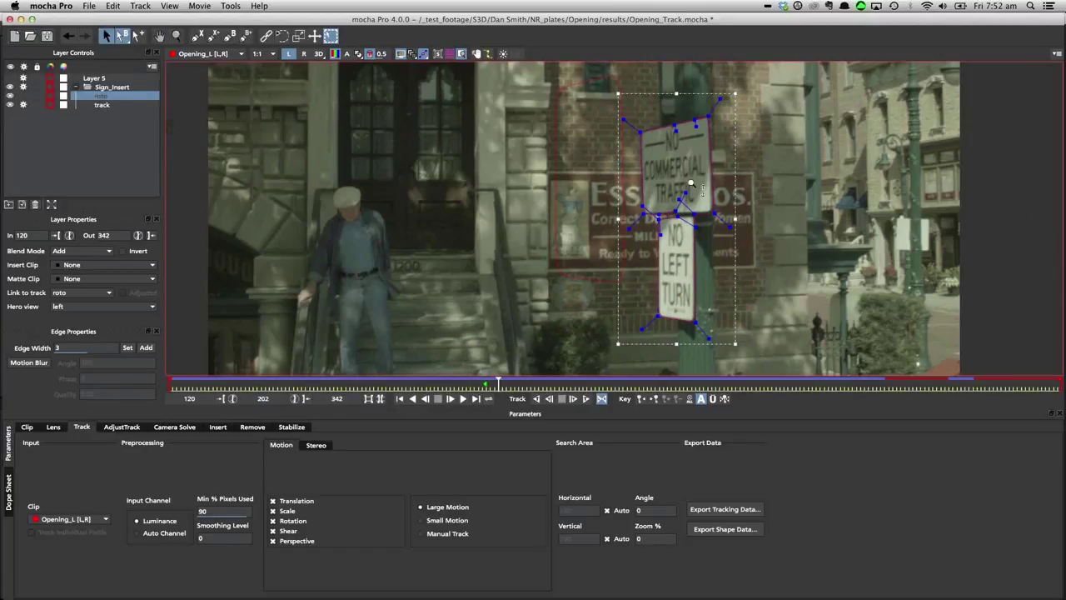
- Scrub the timeline to check how the roto spline follows the traffic signs, stopping at frame 190
key(z)
drag(713, 219, 701, 145)
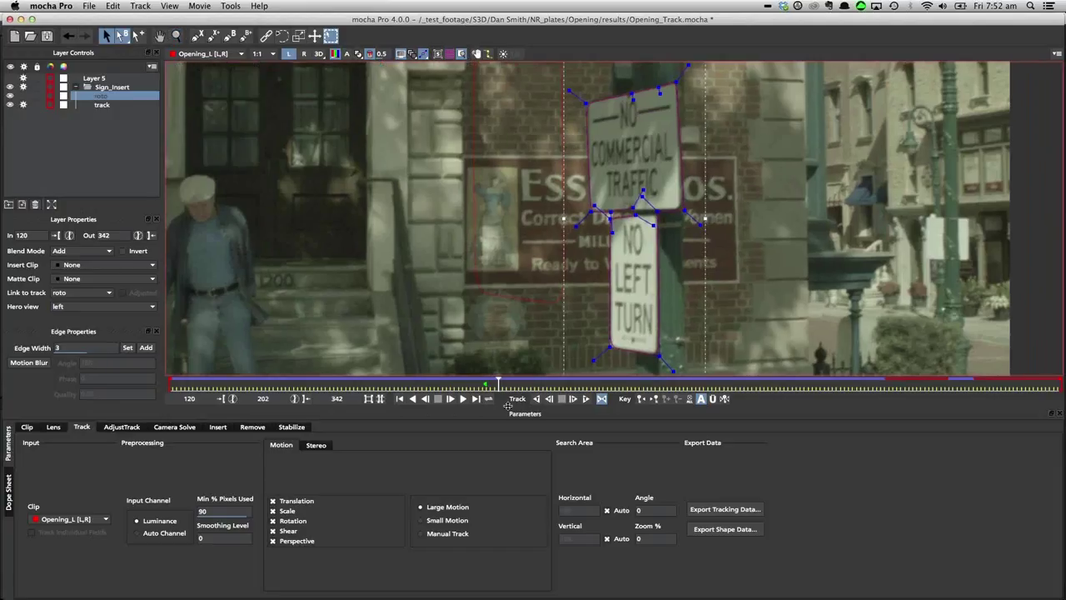
drag(499, 385, 810, 388)
click(461, 382)
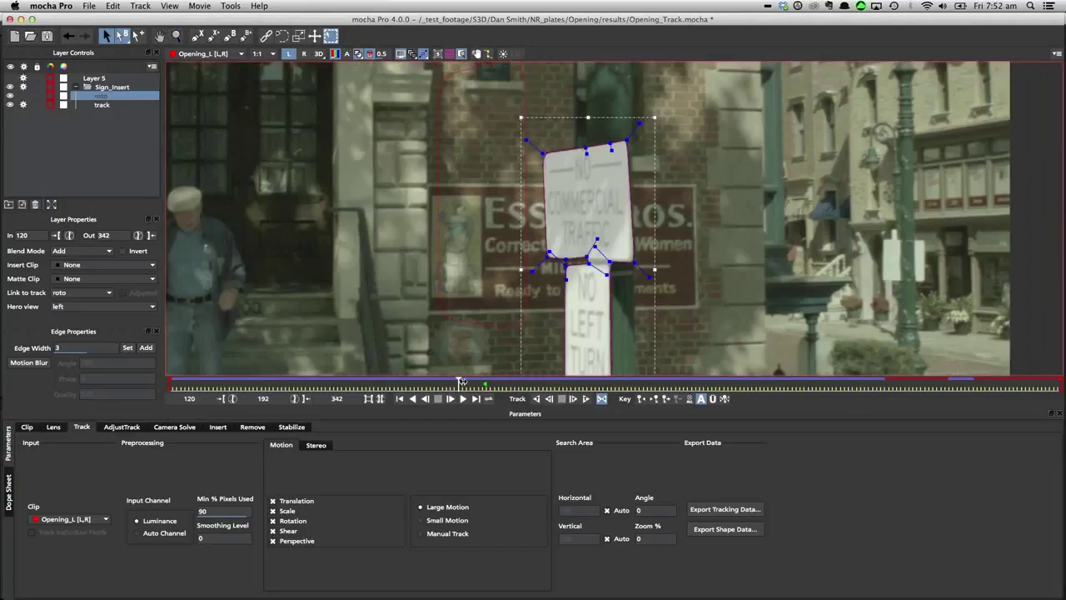
mouse_move(460, 382)
mouse_down()
mouse_move(681, 382)
mouse_move(447, 382)
mouse_up()
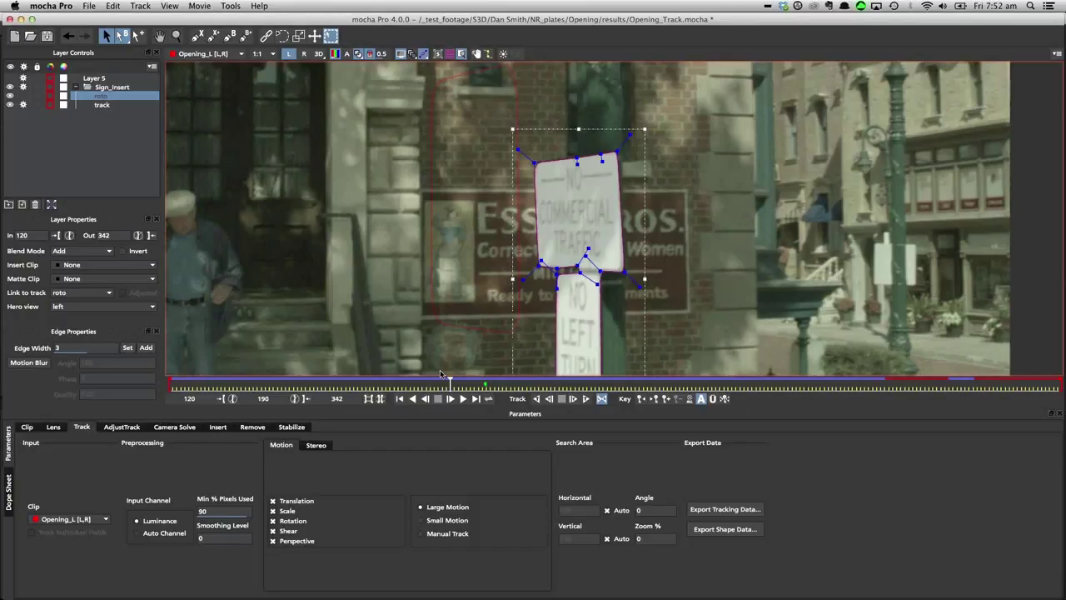
- Pull the upper-right corner point of the No Commercial Traffic roto spline outward in the left view at frame 190
click(684, 234)
key(z)
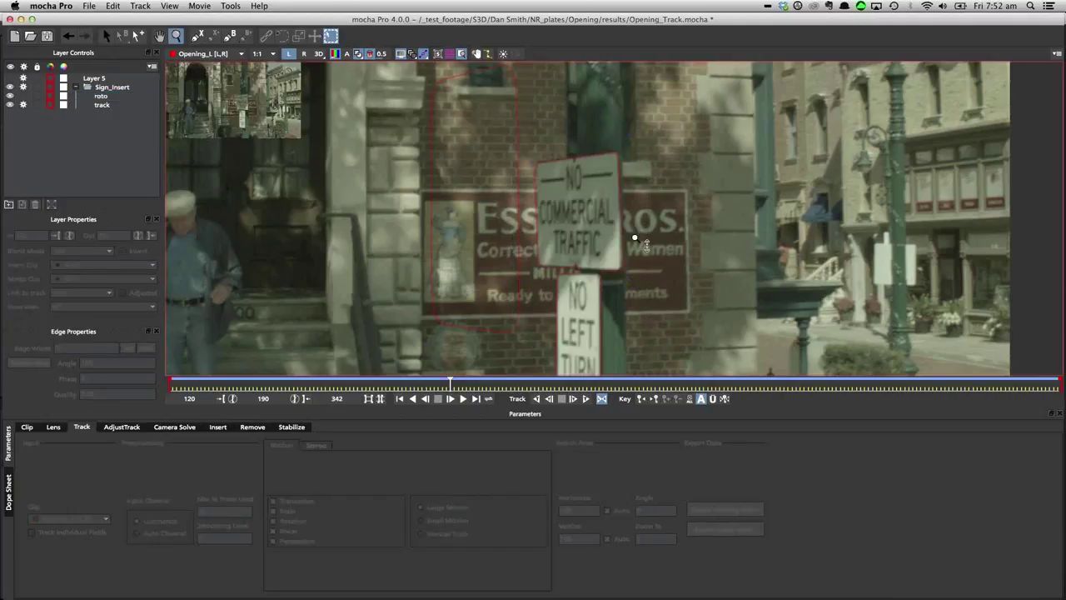
drag(635, 240, 581, 100)
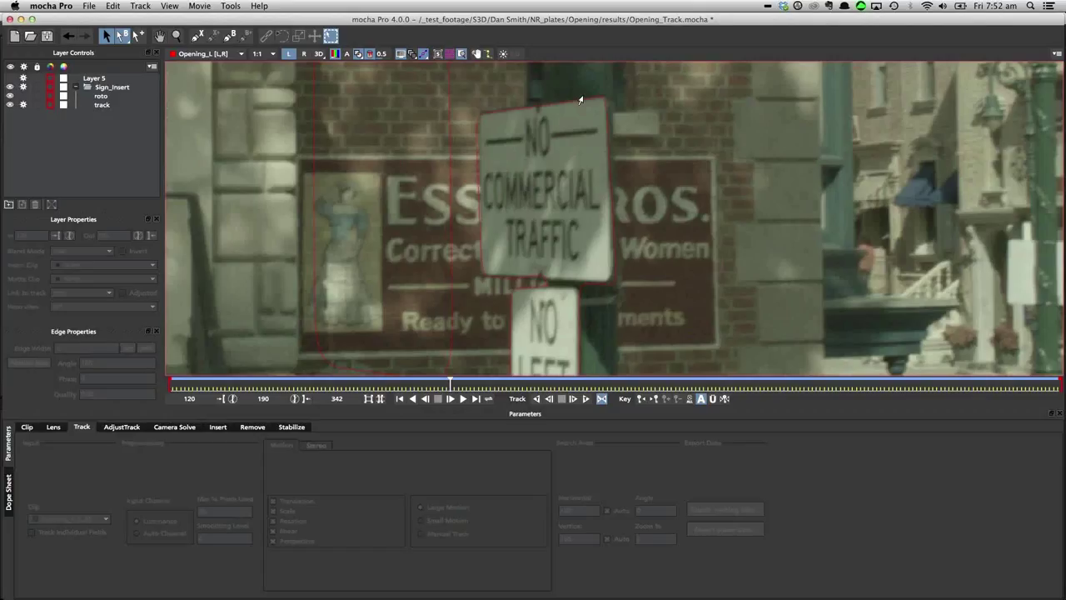
click(580, 100)
scroll(593, 142, up, 2)
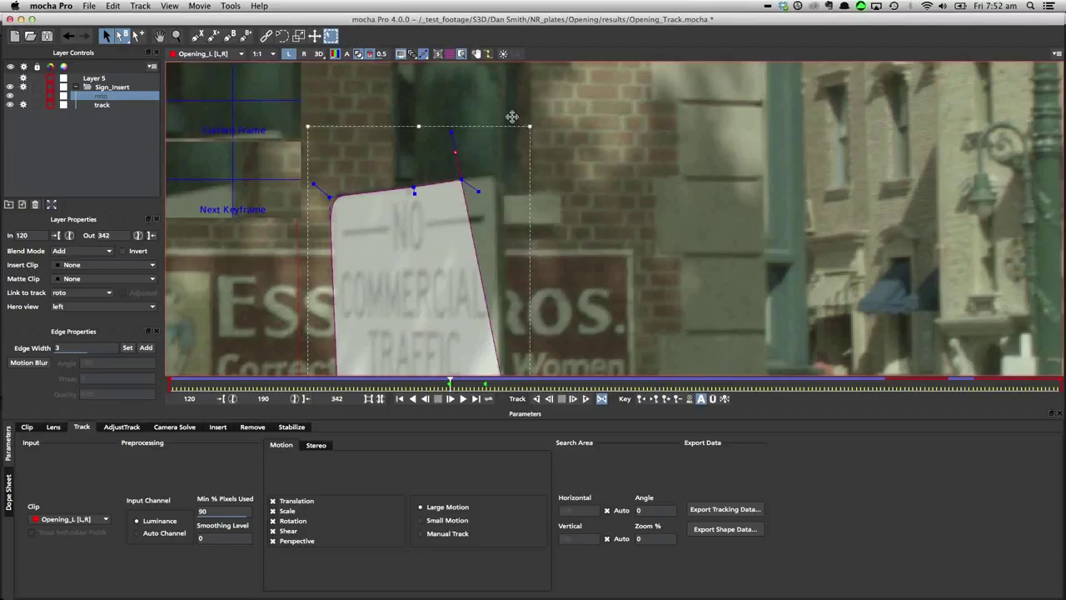
drag(512, 116, 558, 144)
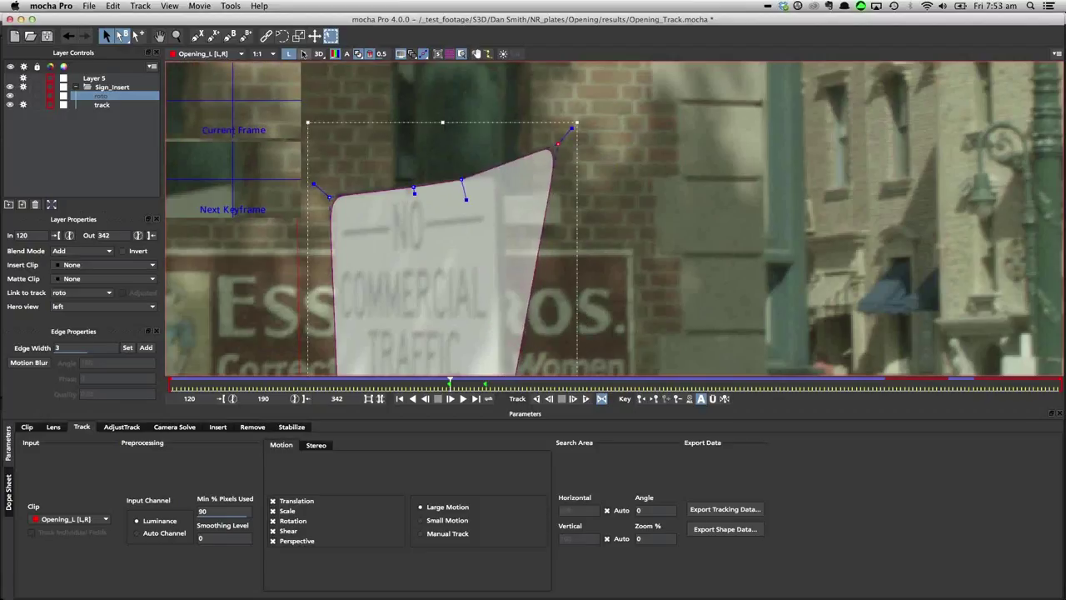
- Compare the edited roto spline in the left and right views, and undo the left-view point move
click(304, 53)
click(289, 53)
click(304, 54)
click(291, 54)
click(303, 53)
click(290, 53)
click(303, 53)
click(290, 53)
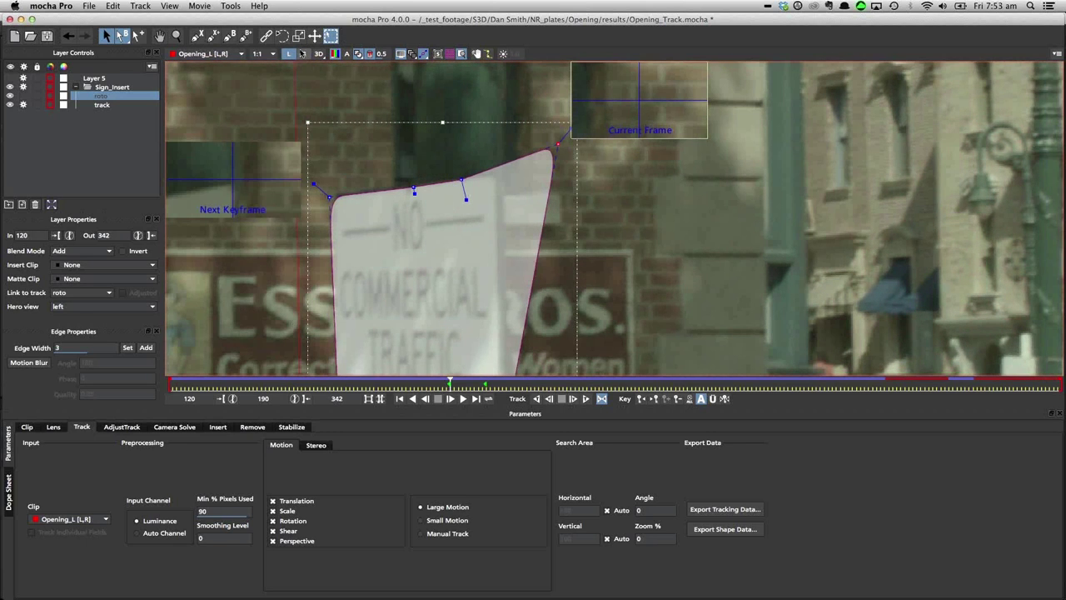
key(super+z)
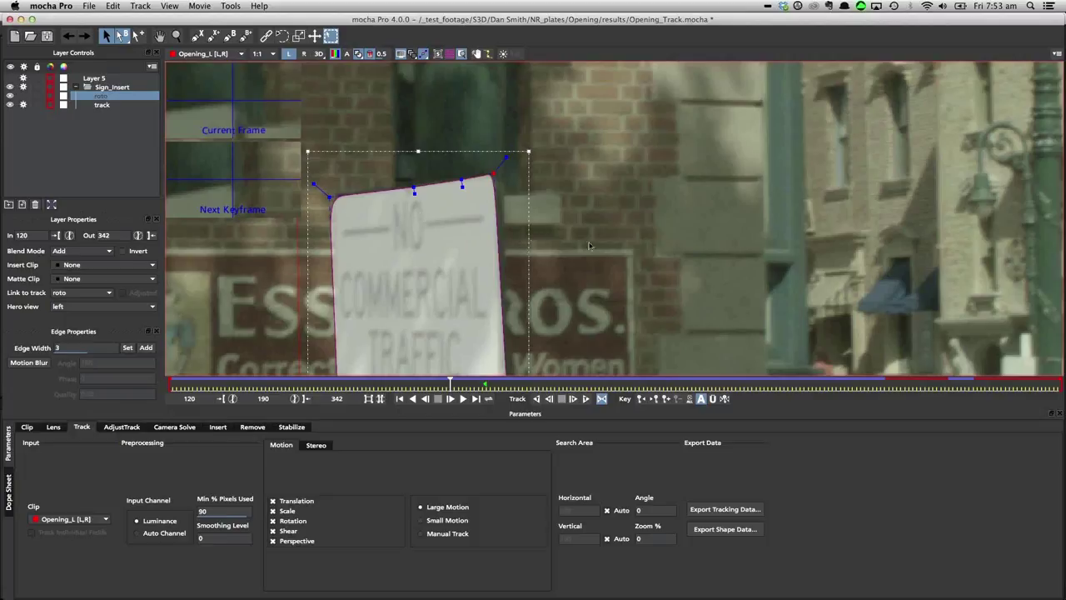
- Pull the sign spline's upper-right corner point outward in the right view at frame 190
key(z)
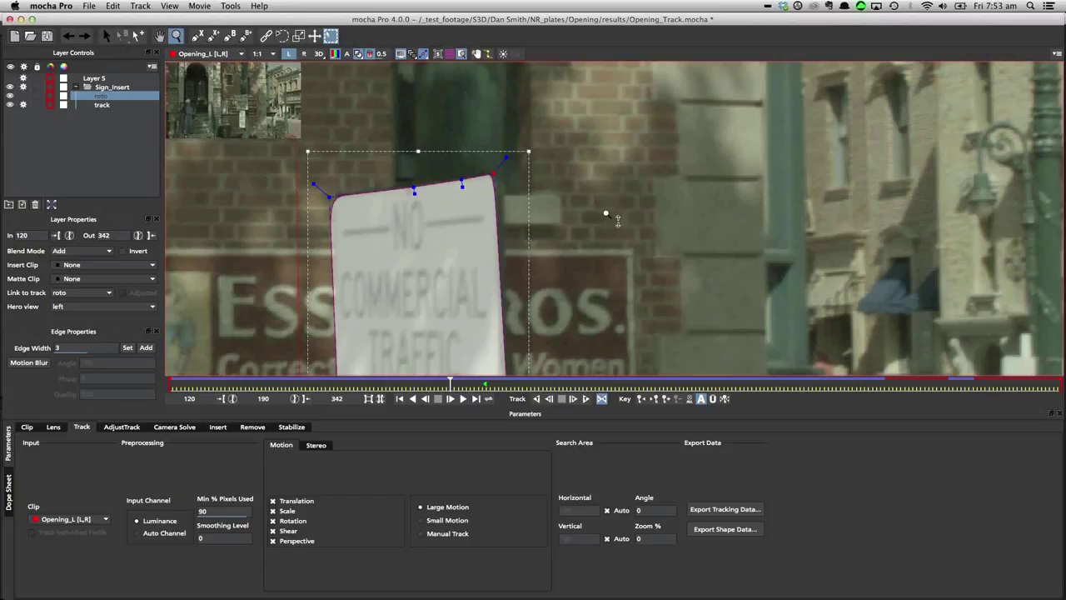
mouse_move(606, 214)
mouse_down()
mouse_move(615, 241)
mouse_move(601, 221)
mouse_up()
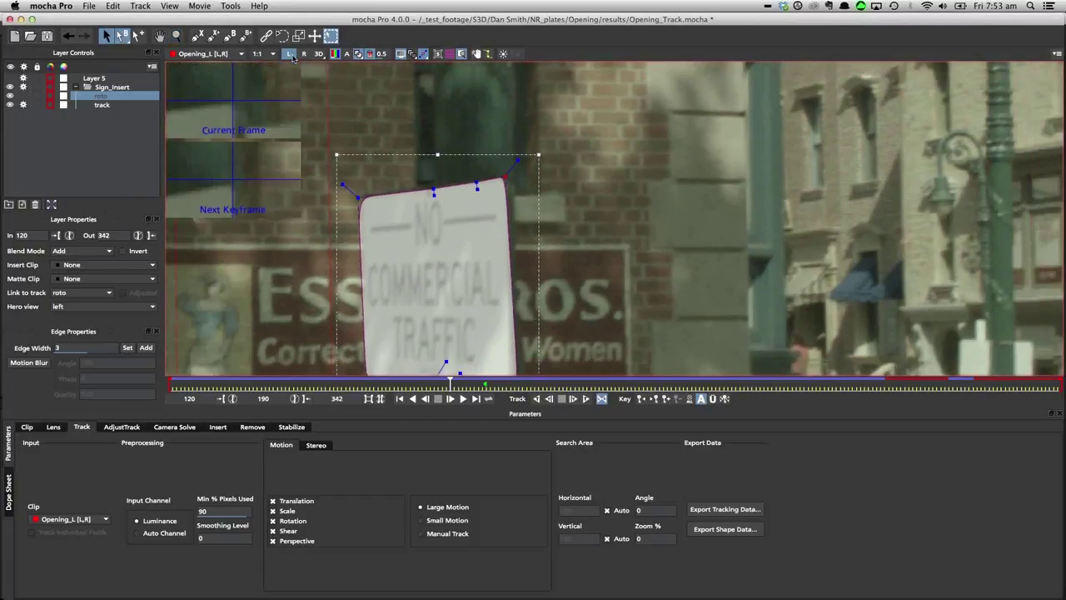
click(303, 53)
key(z)
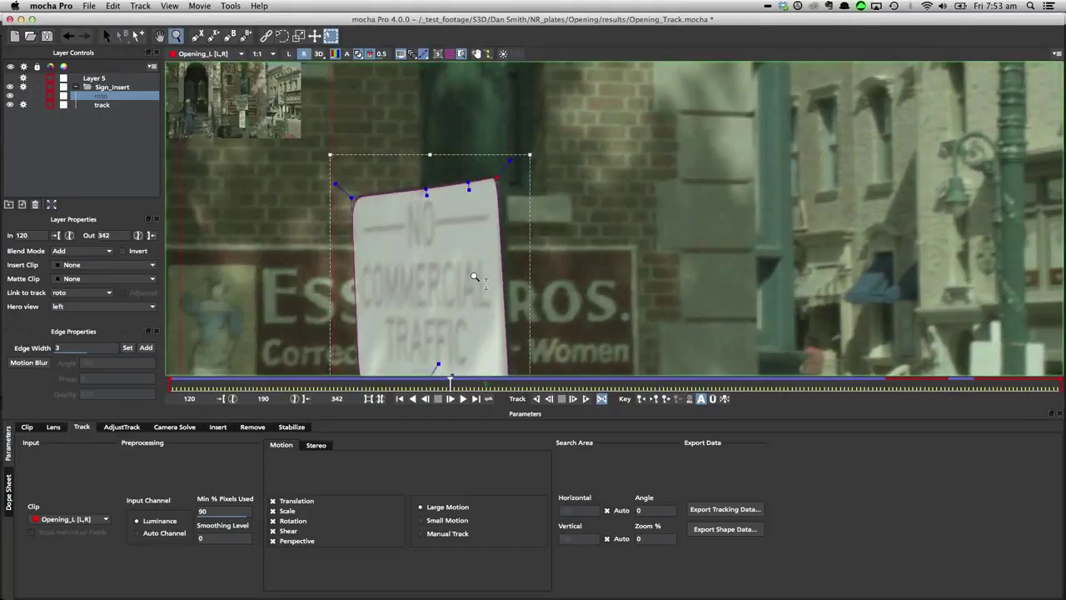
drag(474, 277, 473, 267)
drag(498, 175, 608, 124)
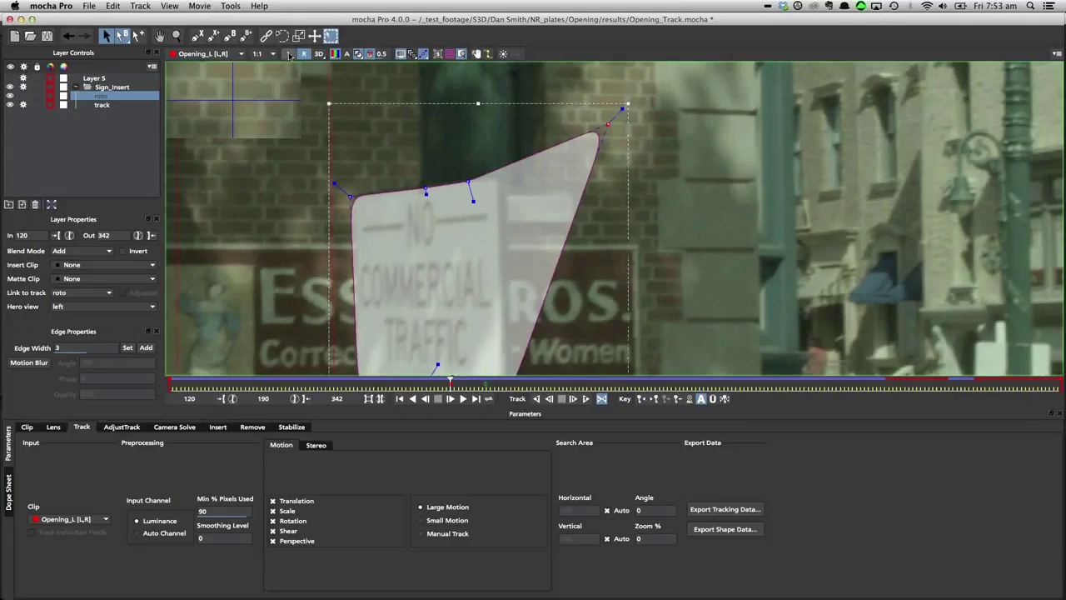
- Compare the roto spline between the left and right views at frames 190 and 184
click(289, 55)
click(305, 55)
click(306, 55)
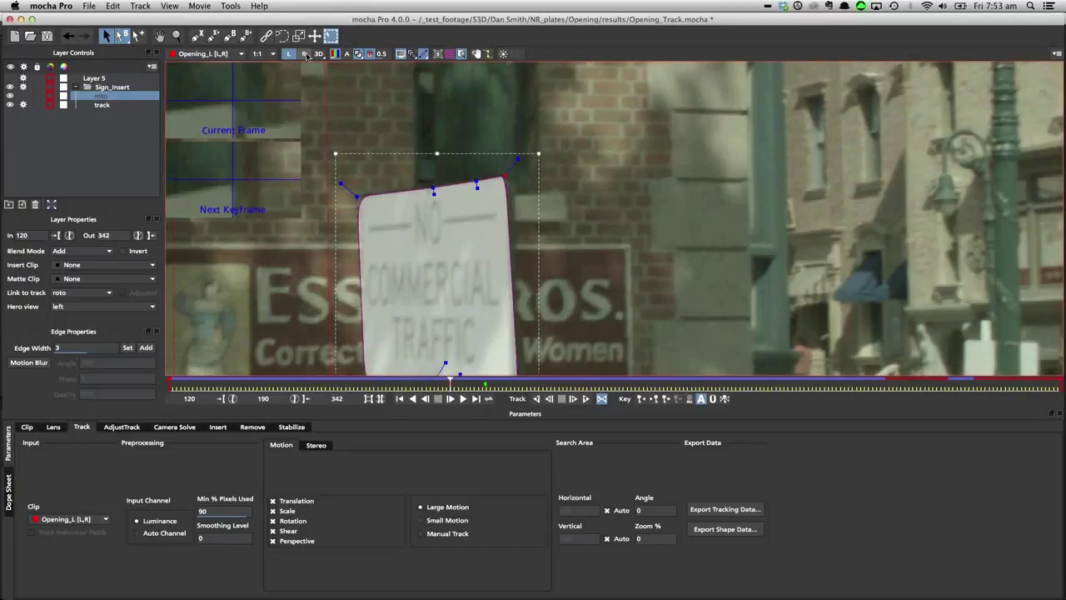
click(305, 54)
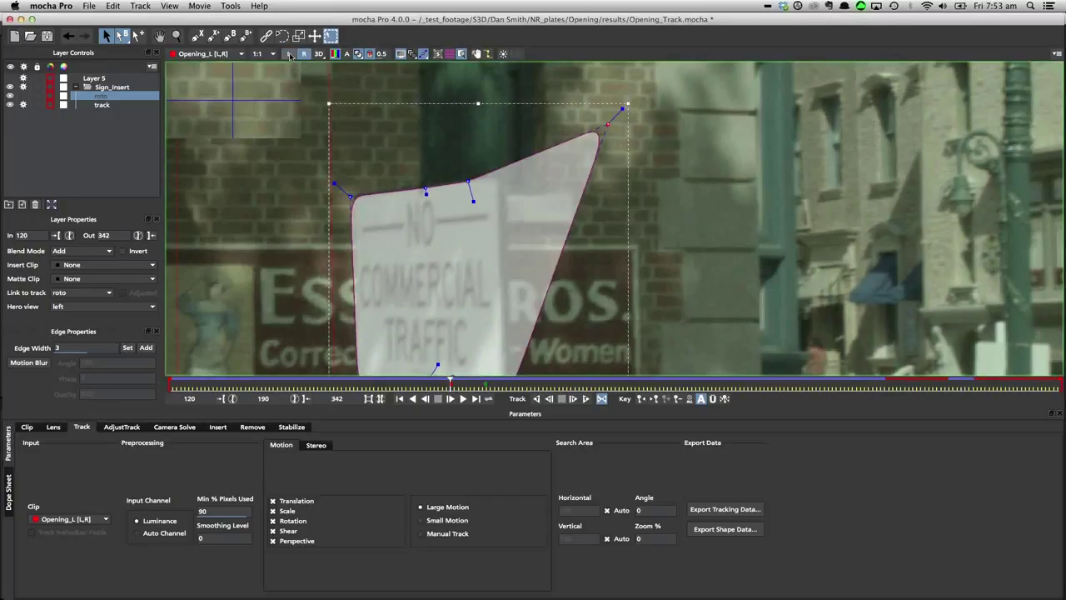
click(437, 384)
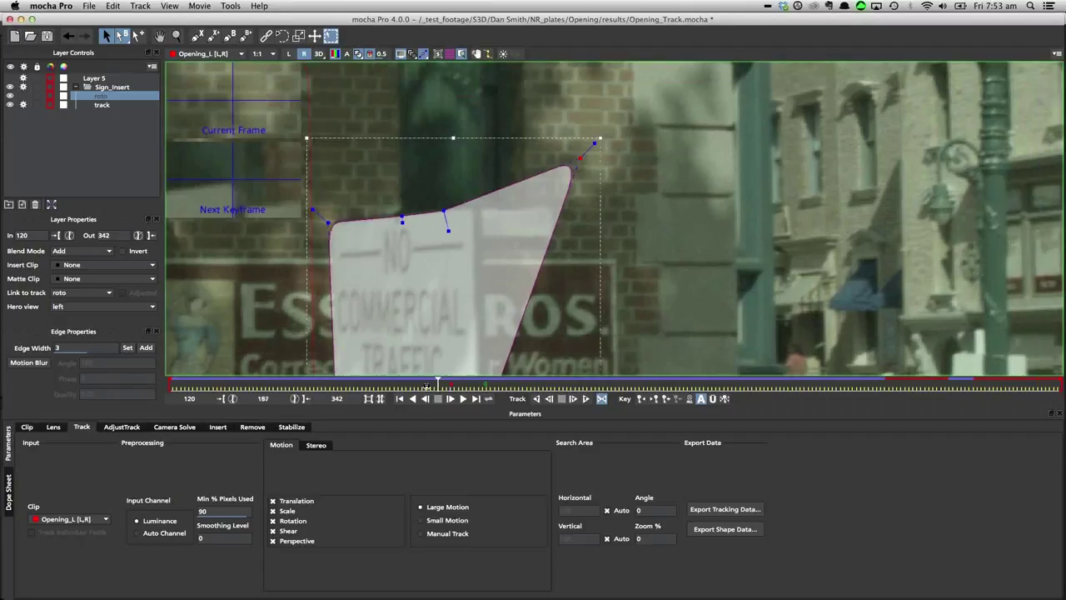
click(427, 386)
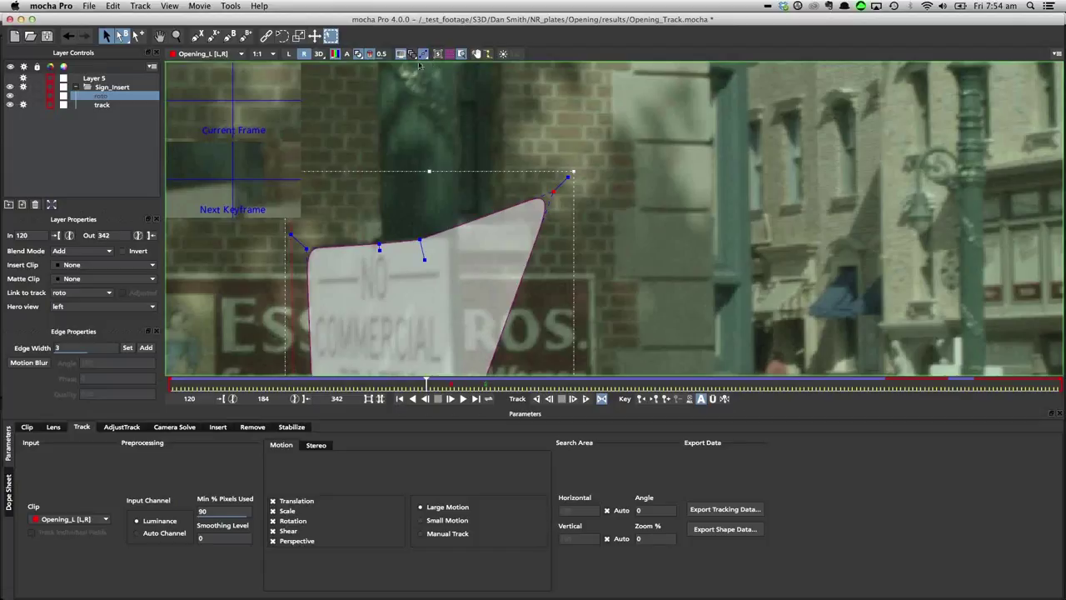
click(286, 53)
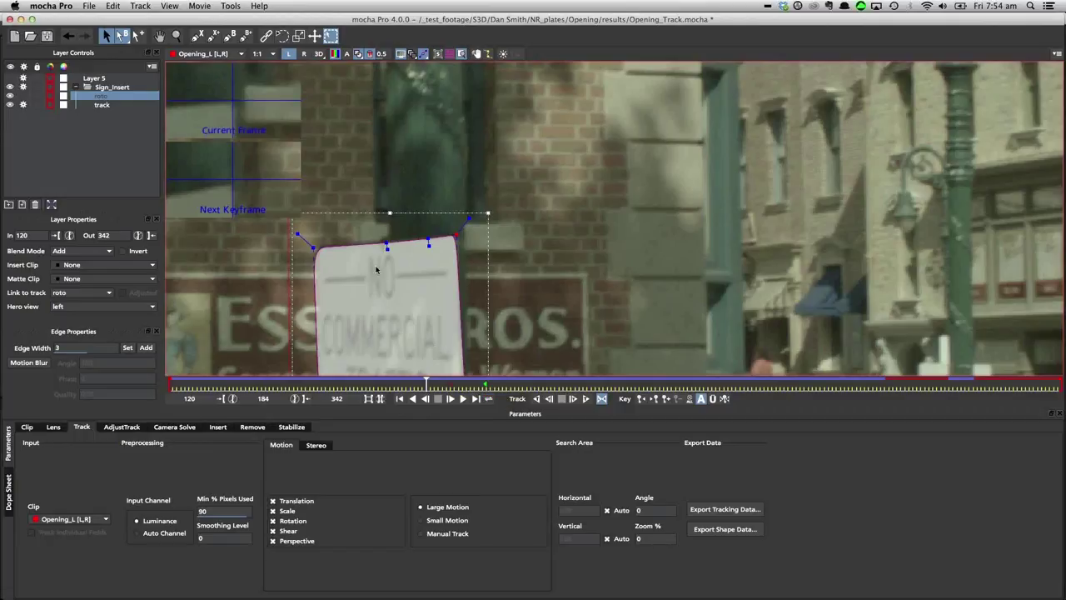
click(304, 54)
click(289, 54)
click(304, 54)
click(289, 55)
click(304, 54)
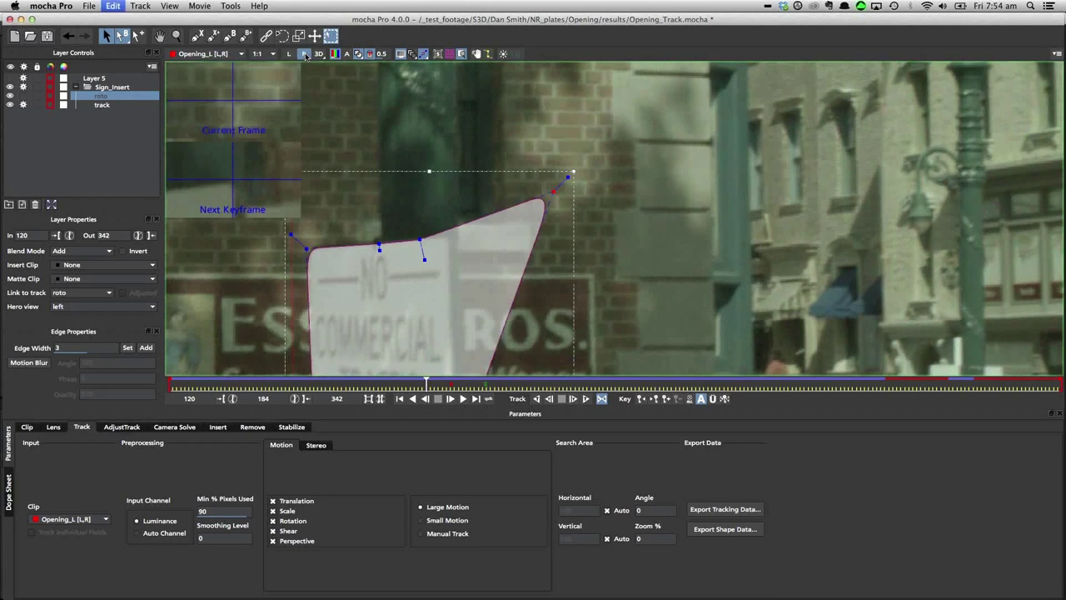
- Undo the right-view point move and pull the same corner outward at frame 190 with keyframe changes applied to all views
click(450, 386)
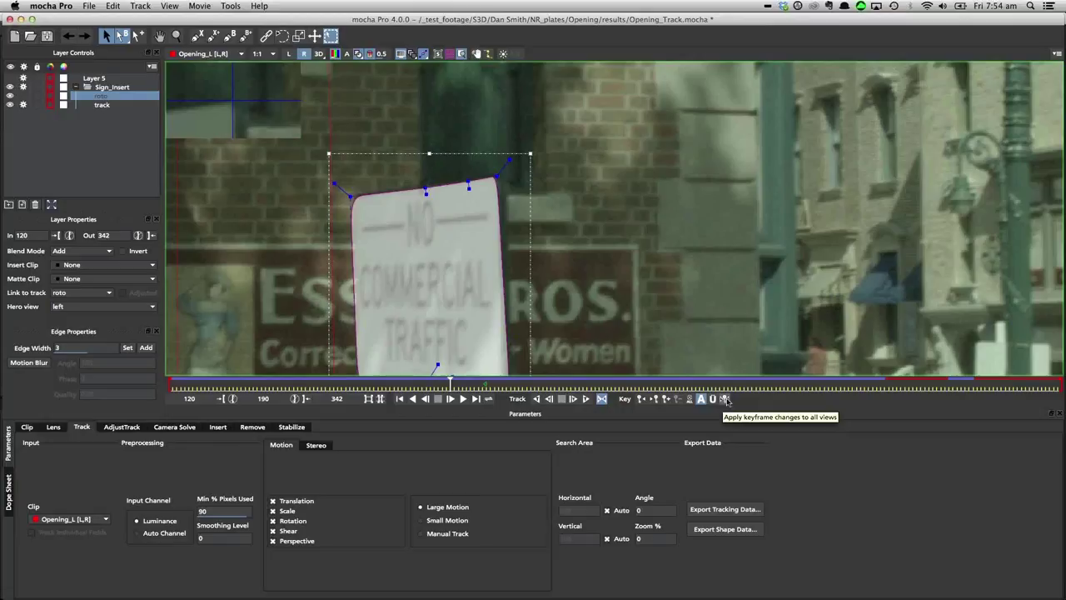
click(496, 177)
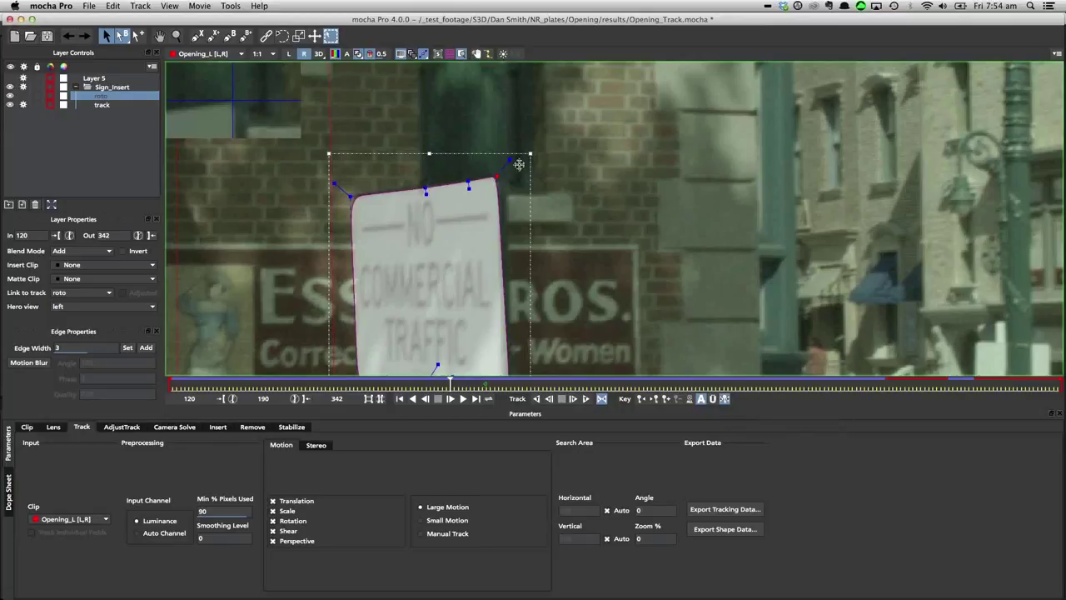
drag(519, 164, 549, 144)
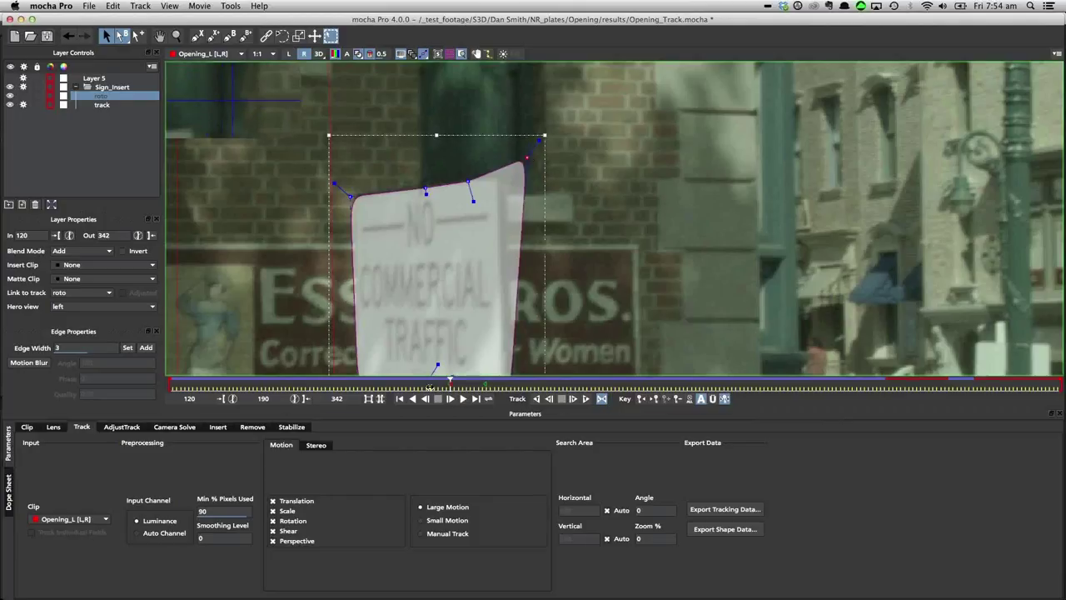
- Compare the roto spline's corner between the left and right views at frame 185
click(430, 388)
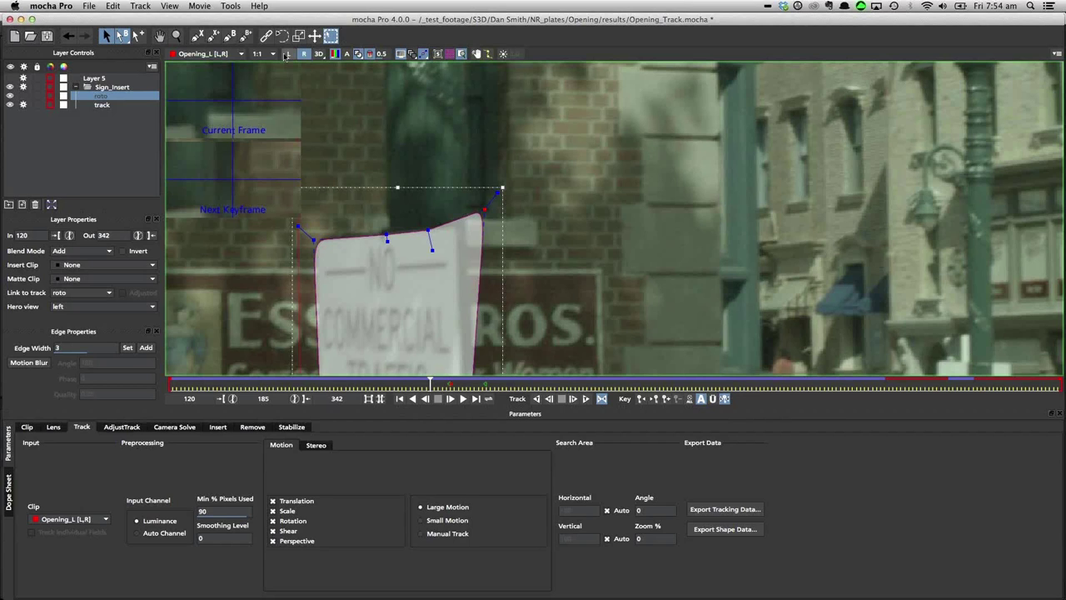
click(288, 53)
click(304, 54)
click(288, 53)
click(304, 53)
key(1)
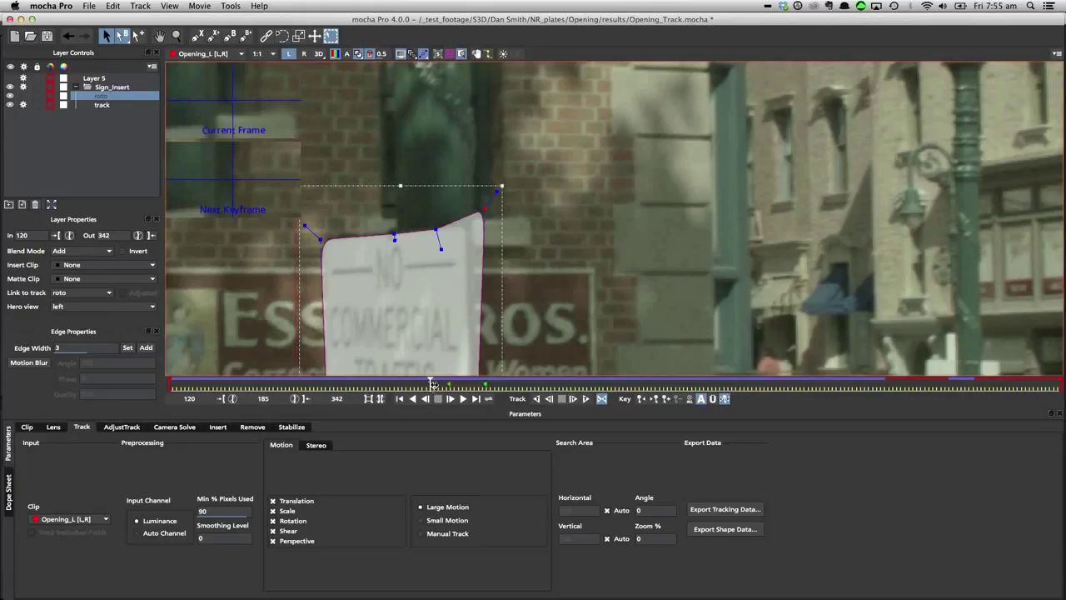
- Undo the all-views point move at frame 190 and turn off applying keyframe changes to all views
drag(432, 383, 449, 388)
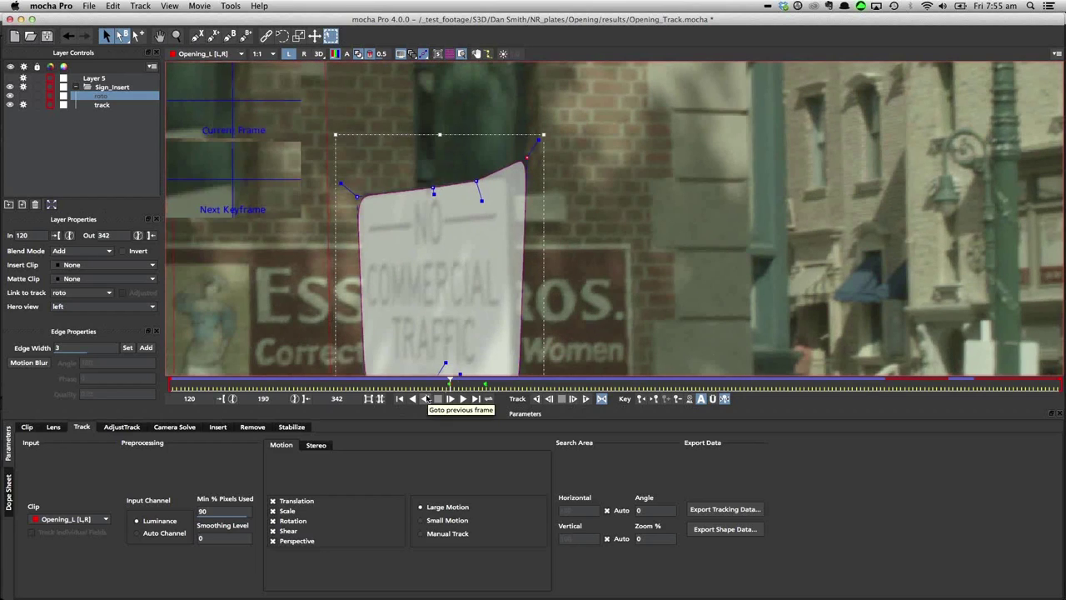
key(super+z)
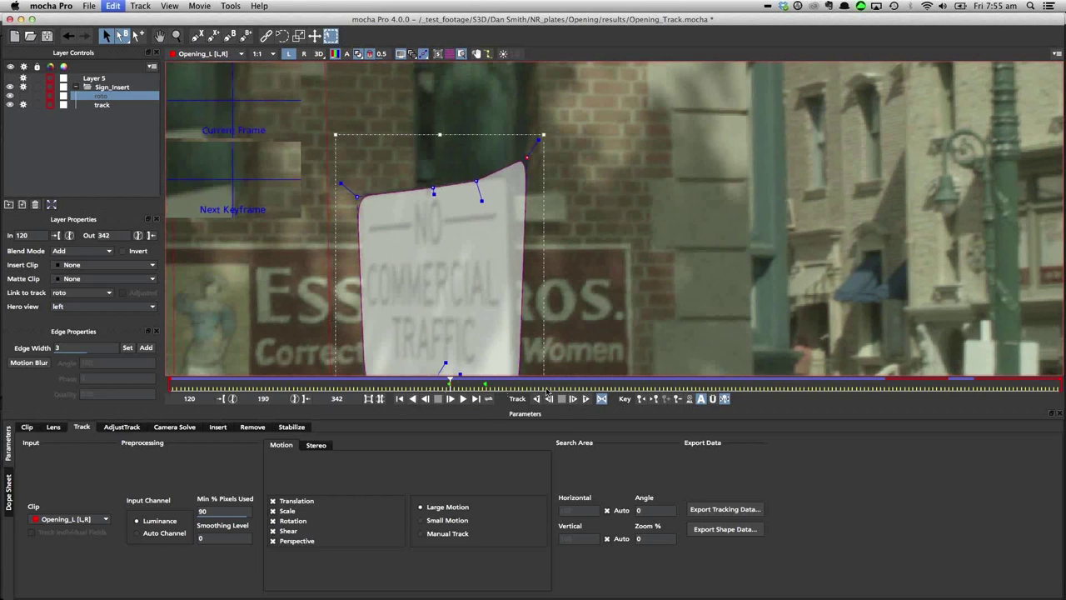
click(723, 399)
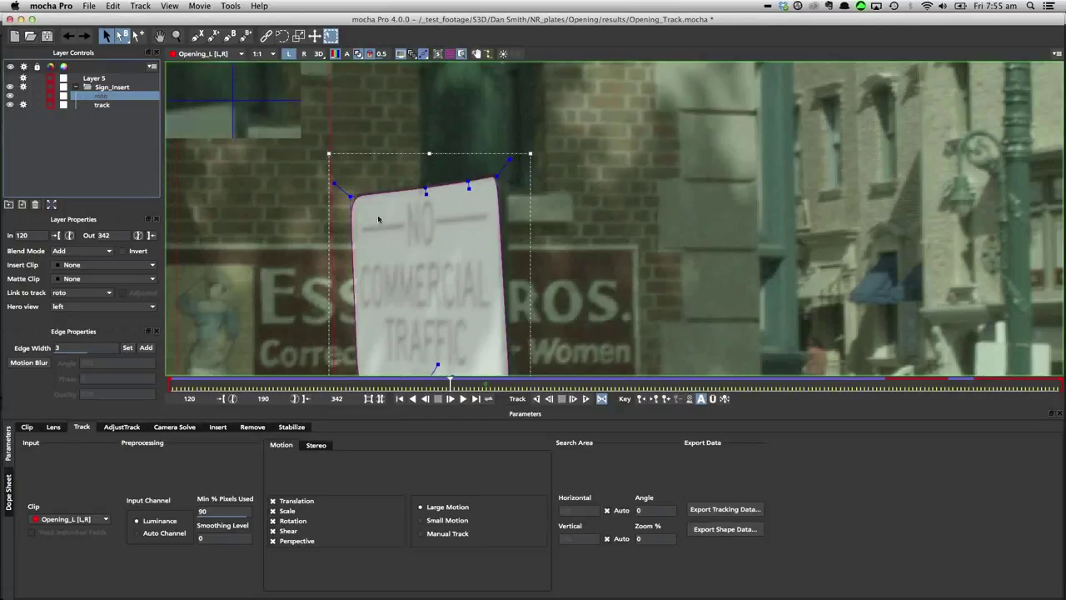
- Export the roto layer's shape data as Nuke v6.2+ Roto [Transform & Shape] for all views to the clipboard
click(726, 530)
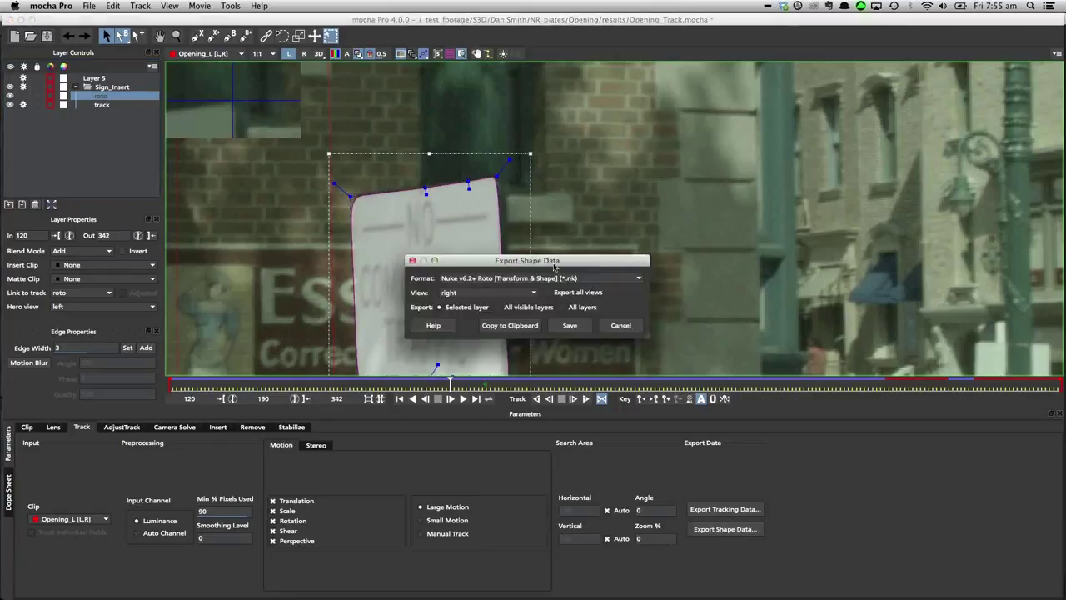
drag(553, 265, 551, 242)
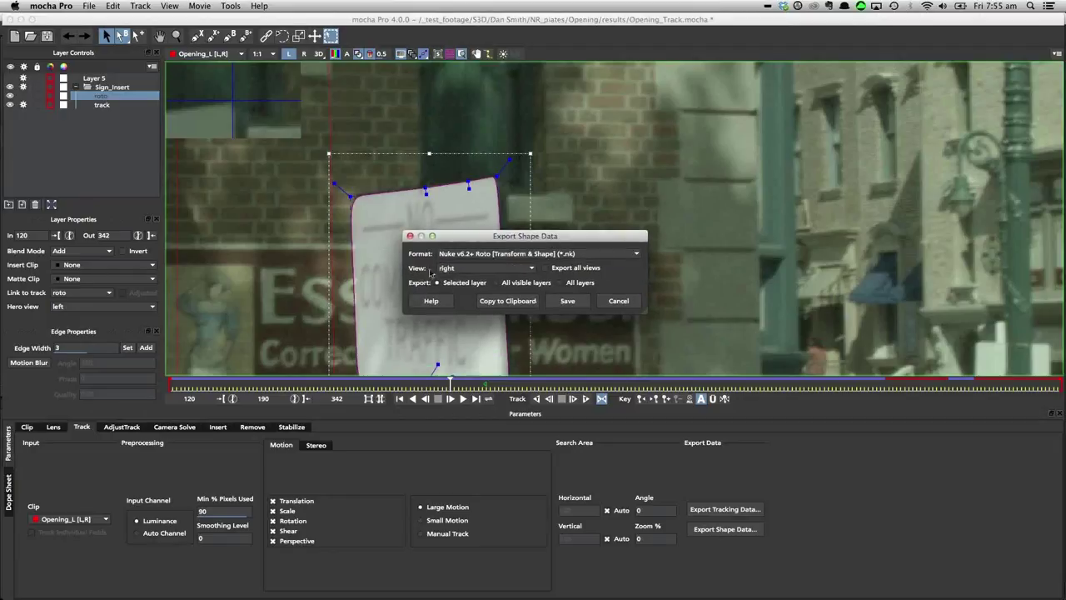
click(487, 271)
click(421, 263)
drag(643, 313, 723, 311)
drag(567, 236, 546, 228)
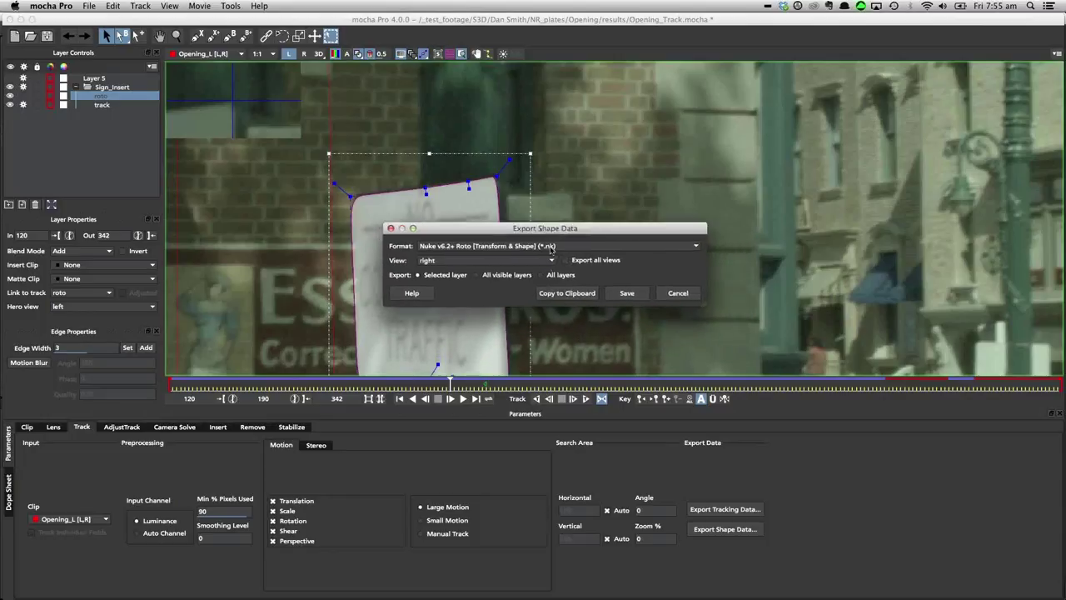
click(551, 248)
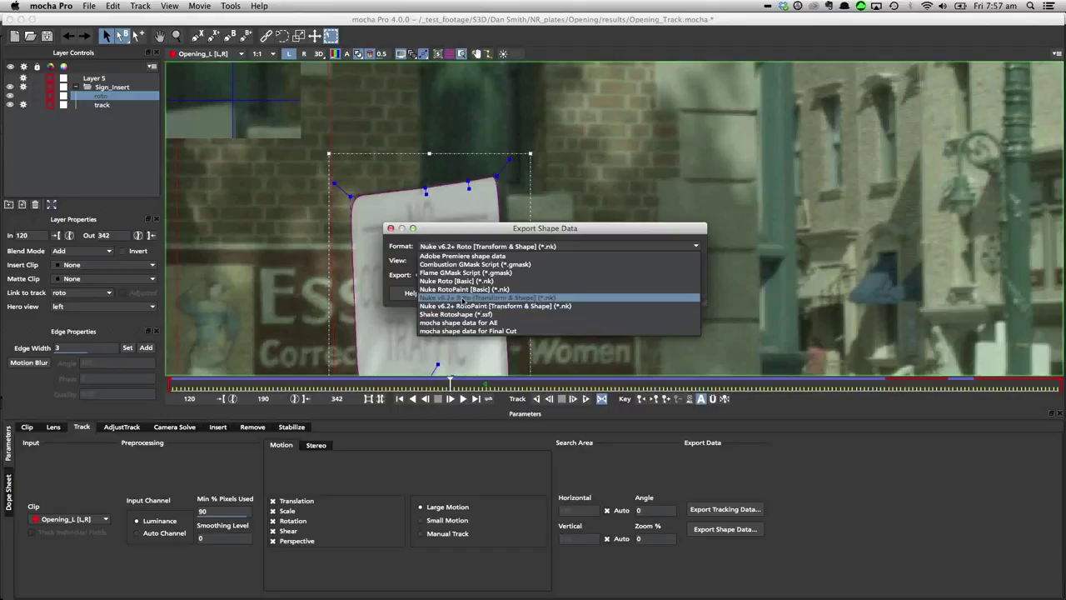
click(464, 298)
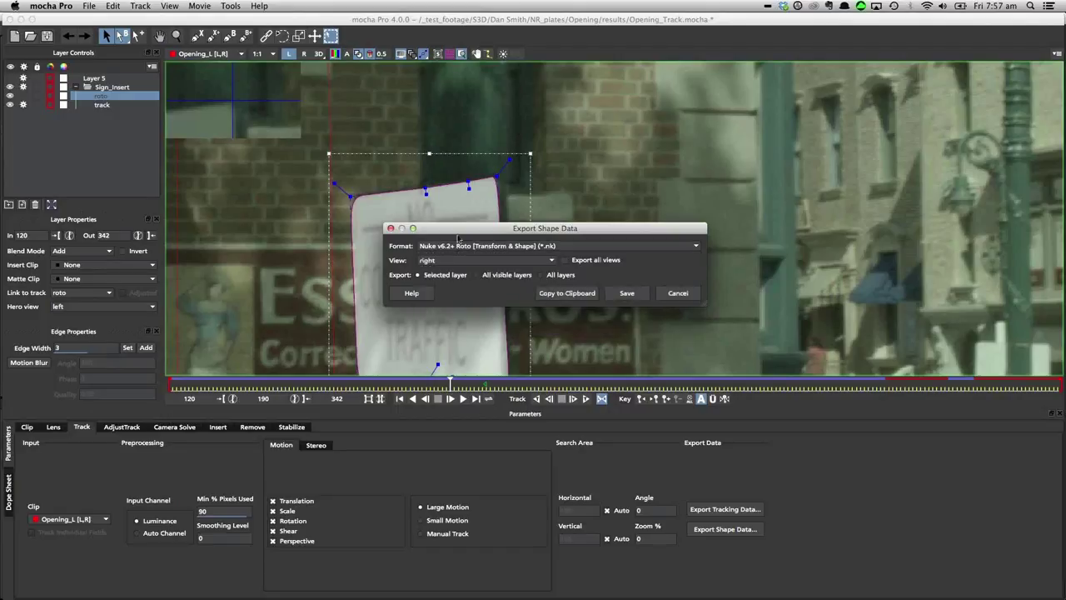
click(584, 261)
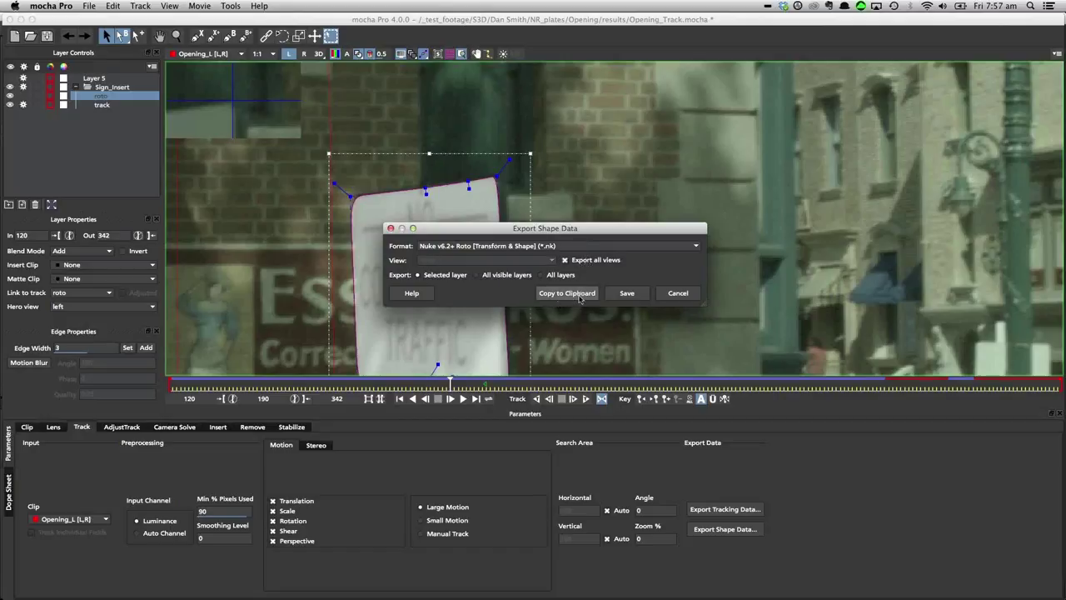
click(575, 294)
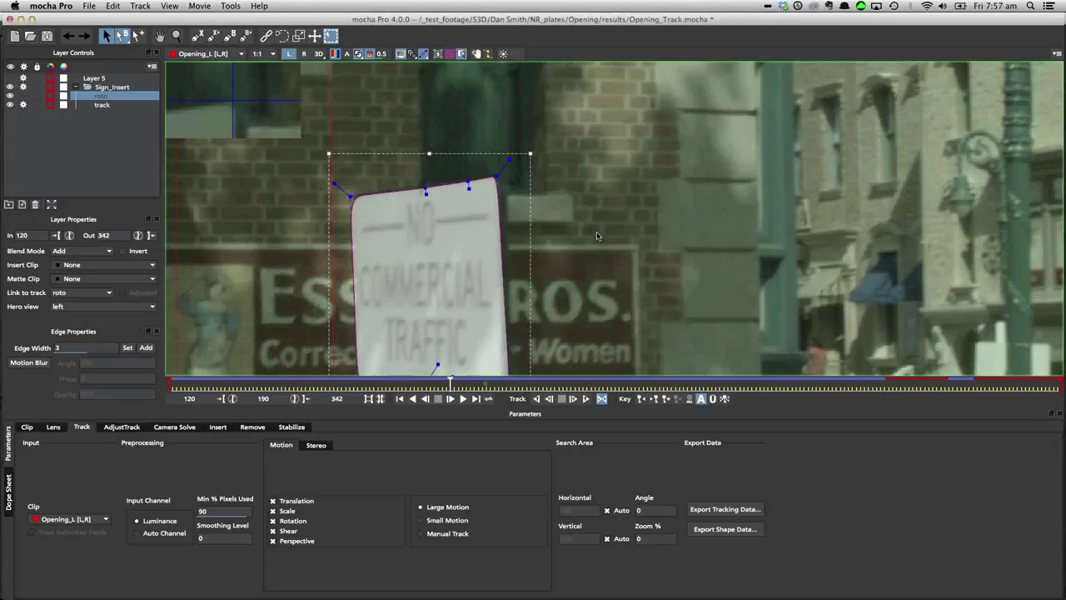
- Switch to NukeX and duplicate the left and right plate nodes Read1 and Read2 in an empty area of the node graph
key(super+Tab)
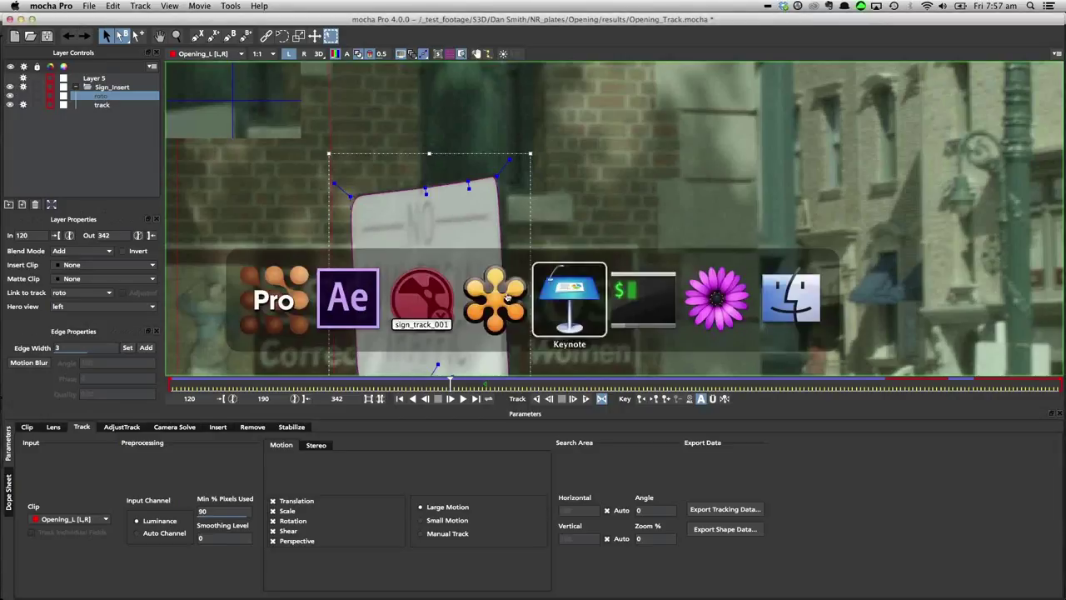
click(429, 304)
drag(528, 478, 343, 469)
drag(418, 474, 487, 467)
click(118, 506)
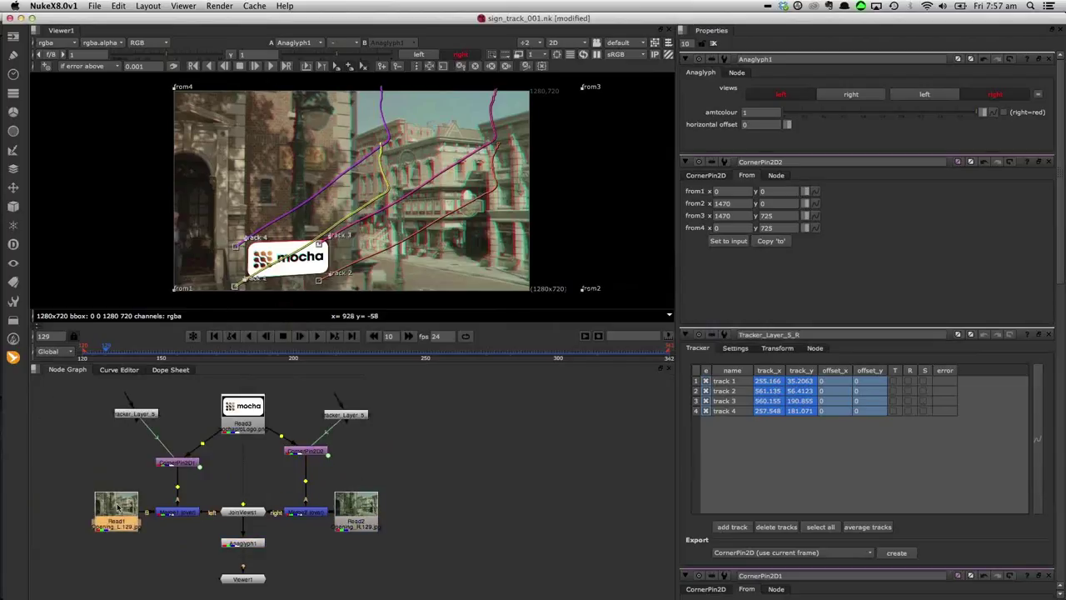
double_click(119, 506)
click(441, 469)
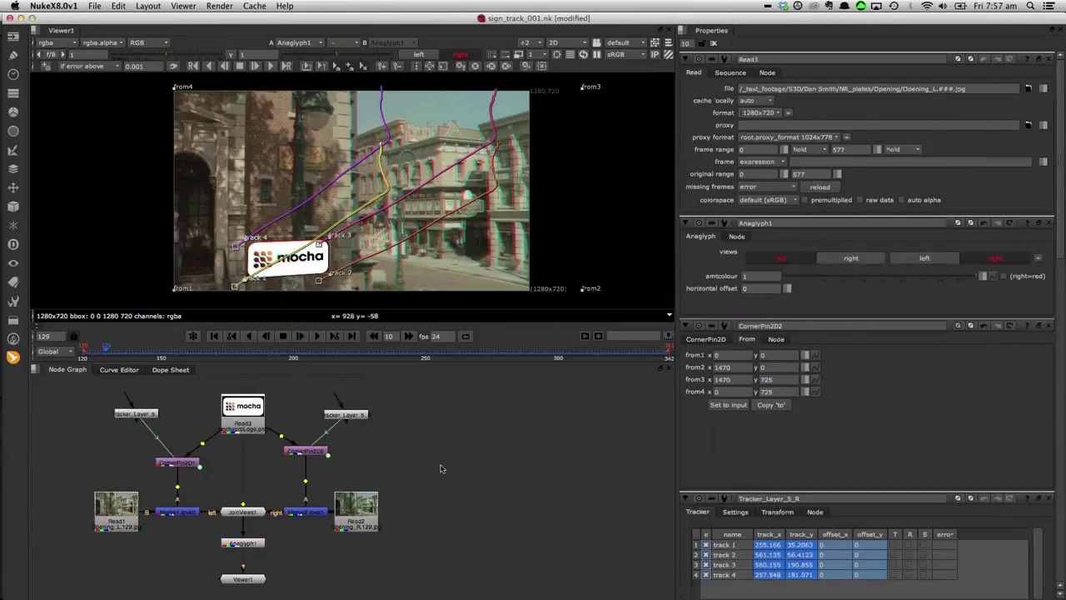
key(super+v)
click(350, 510)
key(super+c)
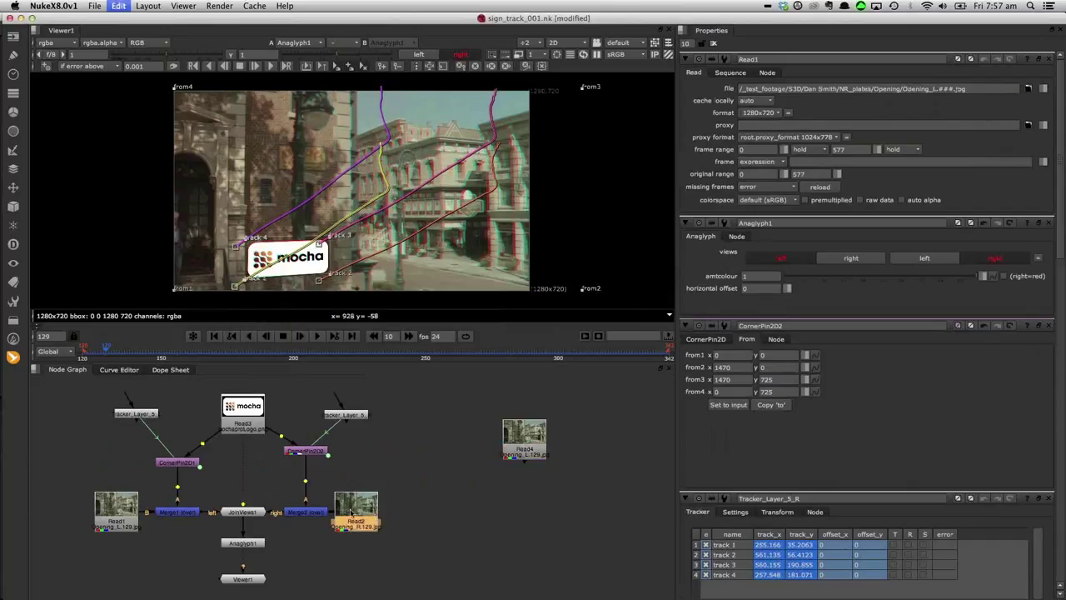
key(super+v)
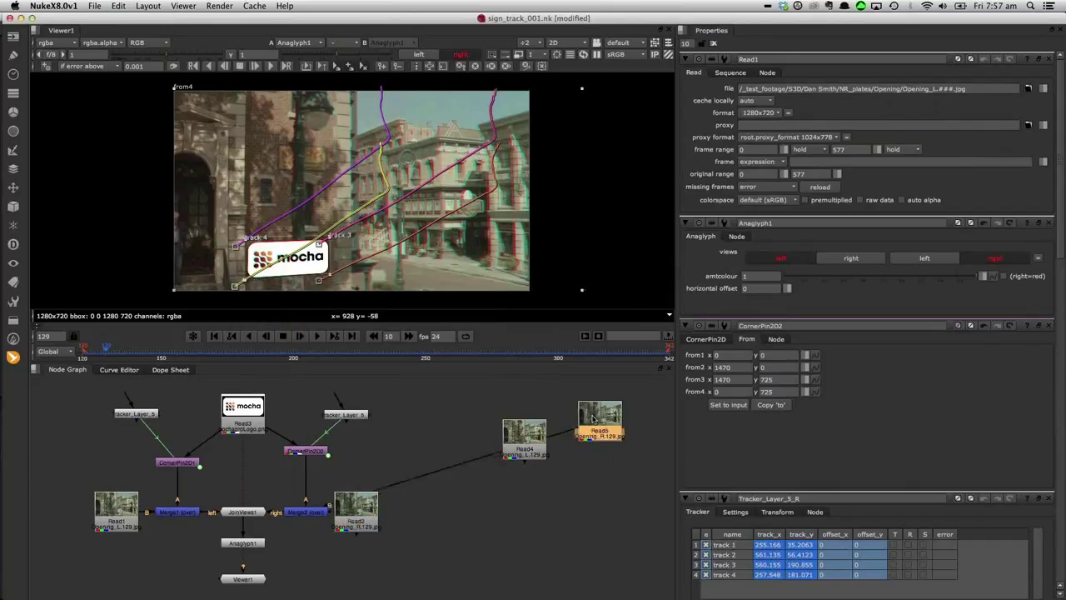
- Reconnect the right plate Read2 to Merge2's B input and arrange the two duplicated plates side by side
drag(330, 505, 409, 459)
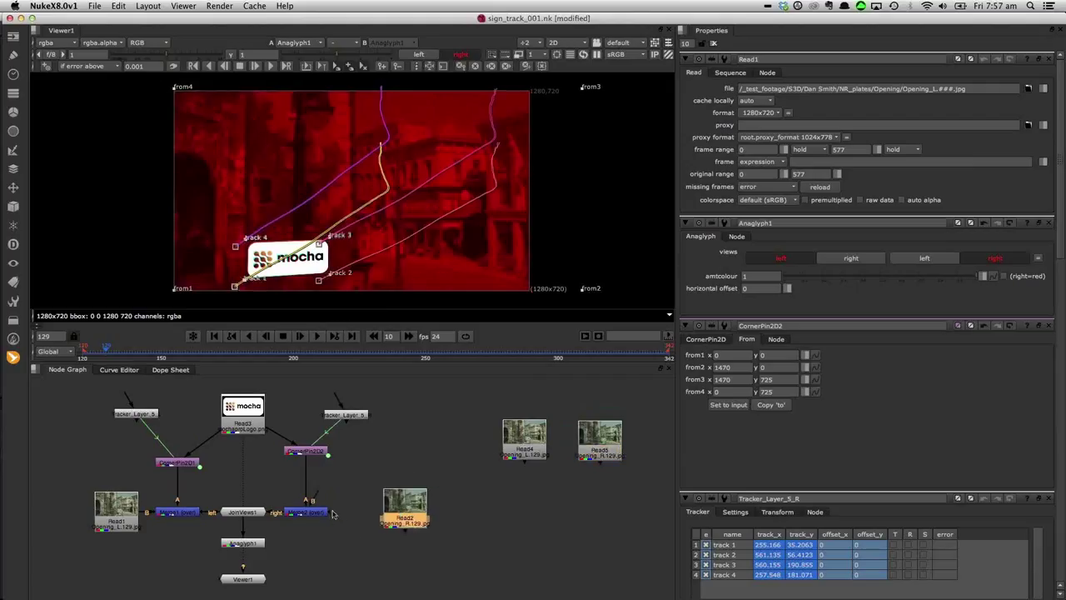
drag(312, 490, 398, 509)
drag(404, 513, 387, 517)
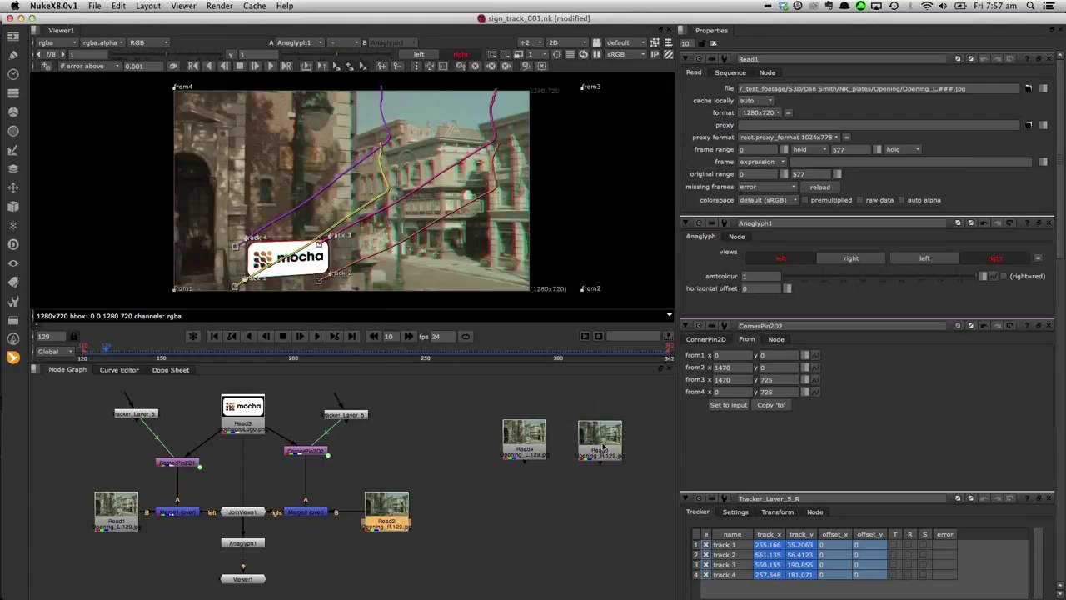
drag(602, 445, 595, 455)
drag(526, 446, 521, 453)
drag(588, 451, 588, 442)
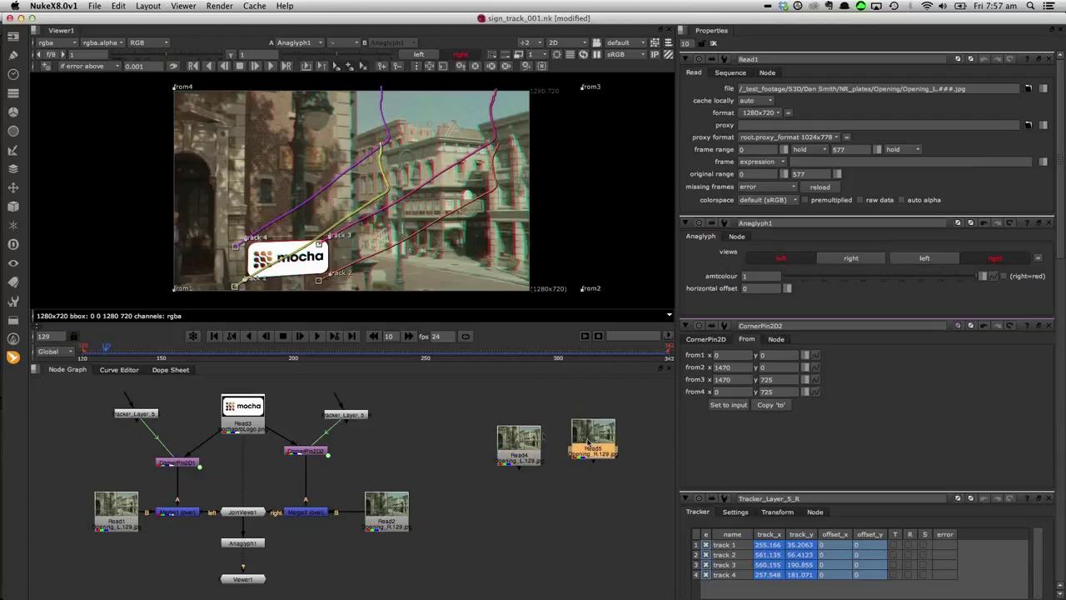
- Join the duplicated left and right plates with a new JoinViews node and arrange the three nodes
shift+click(523, 448)
key(Tab)
text(join)
key(Return)
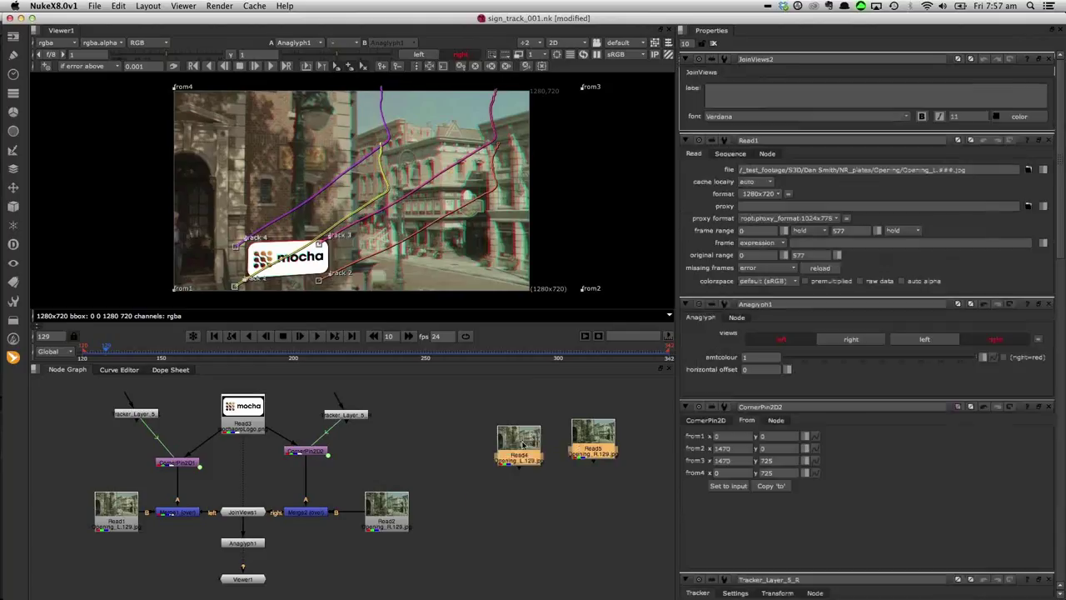
drag(602, 438, 608, 449)
drag(563, 492, 561, 493)
drag(598, 455, 597, 447)
drag(525, 448, 521, 446)
click(593, 438)
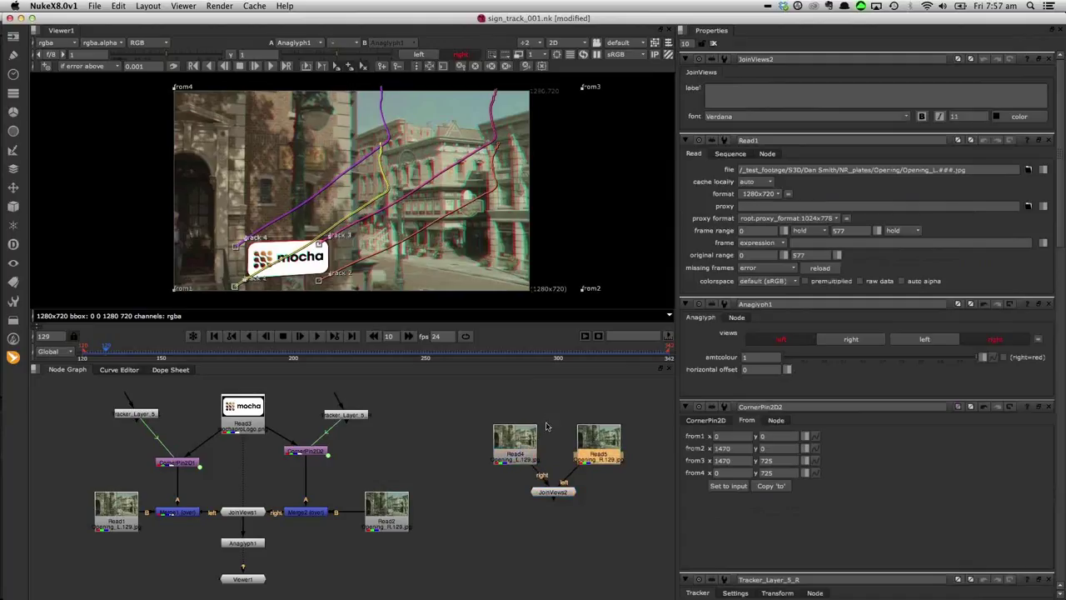
- Switch to mocha Pro, copy the roto layer's Nuke shape data for all views to the clipboard again, and return to NukeX
key(ctrl)
key(super+Tab)
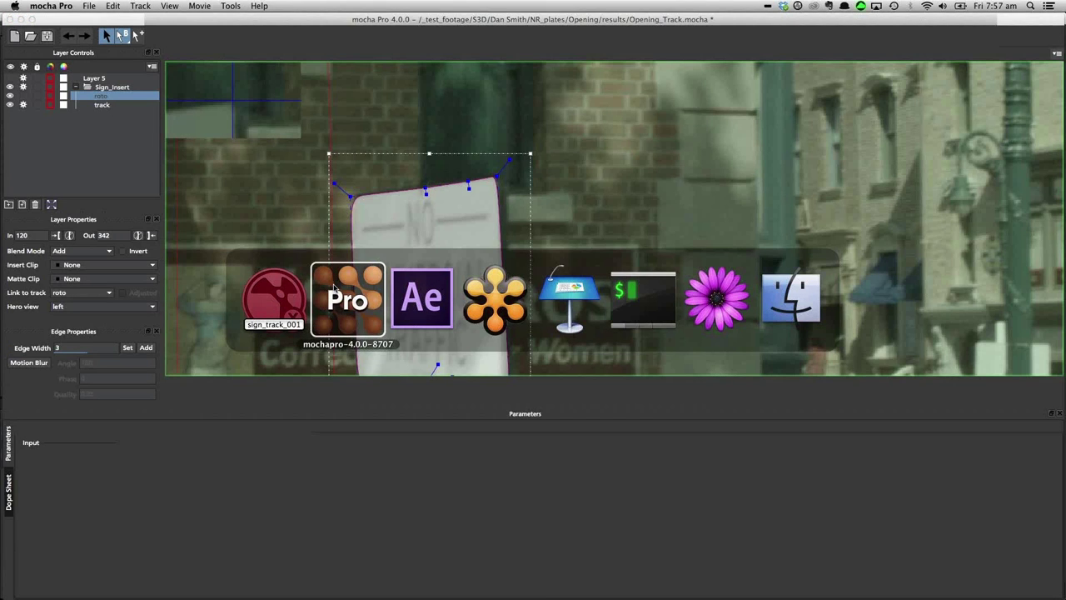
click(700, 530)
click(490, 327)
key(super+Tab)
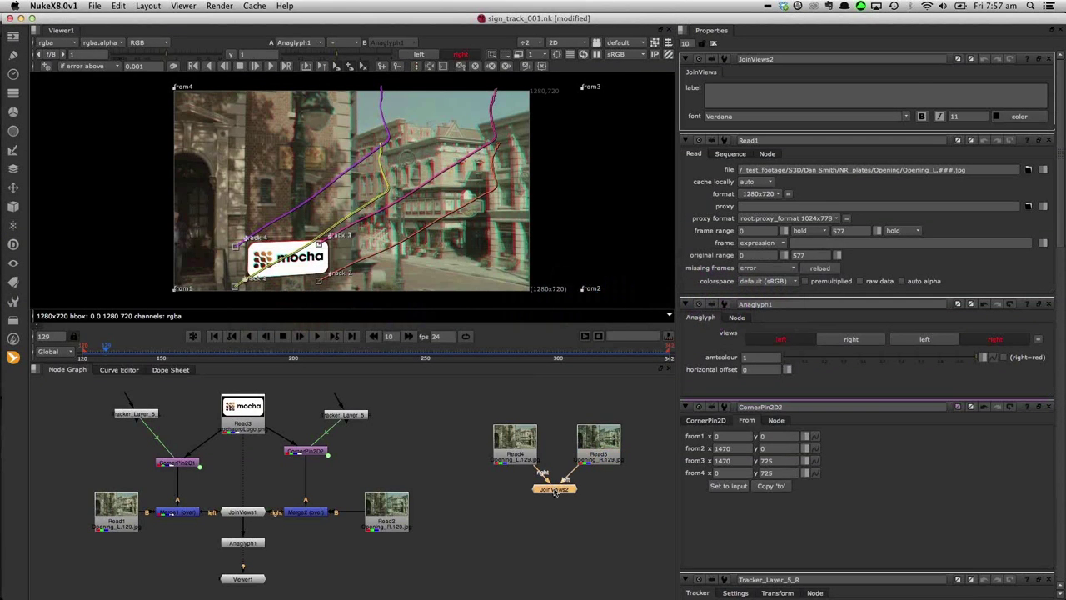
- Show the new JoinViews node in the viewer and close all open node properties
key(2)
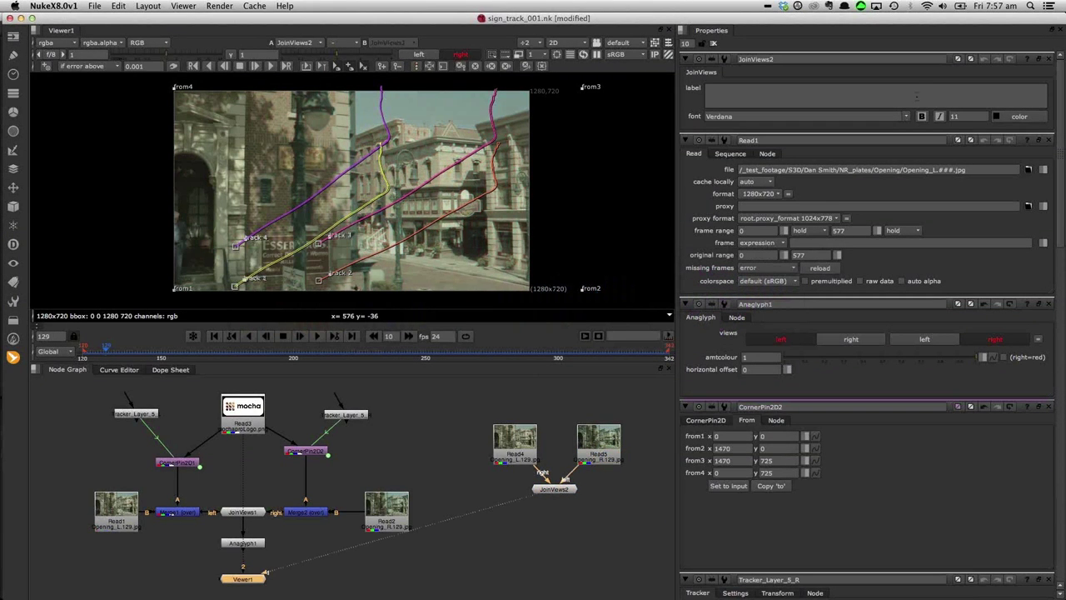
click(1048, 60)
click(1048, 60)
click(1048, 60)
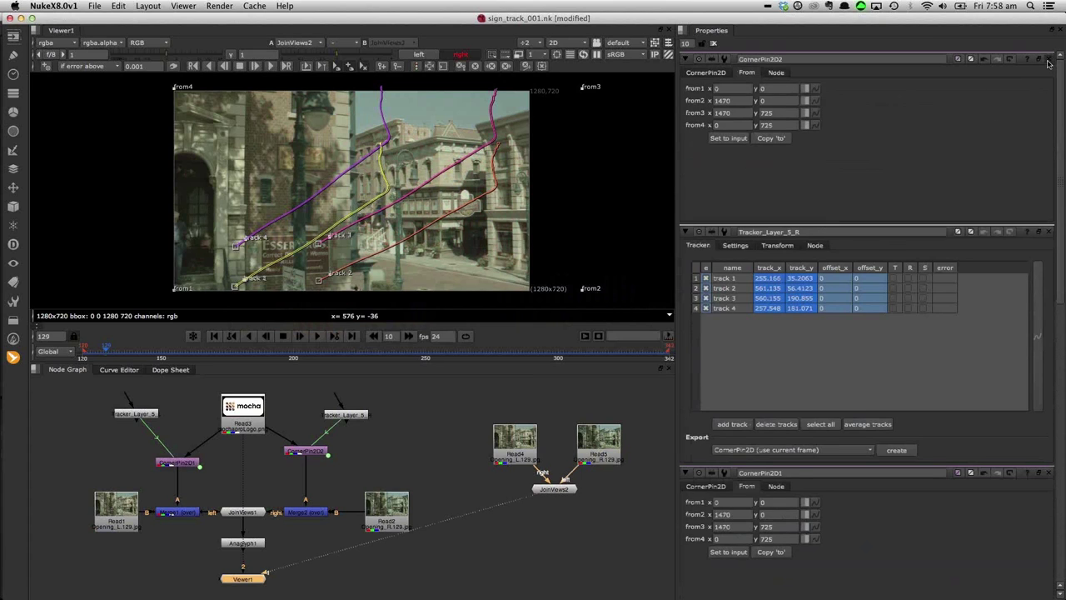
click(1047, 60)
click(1048, 60)
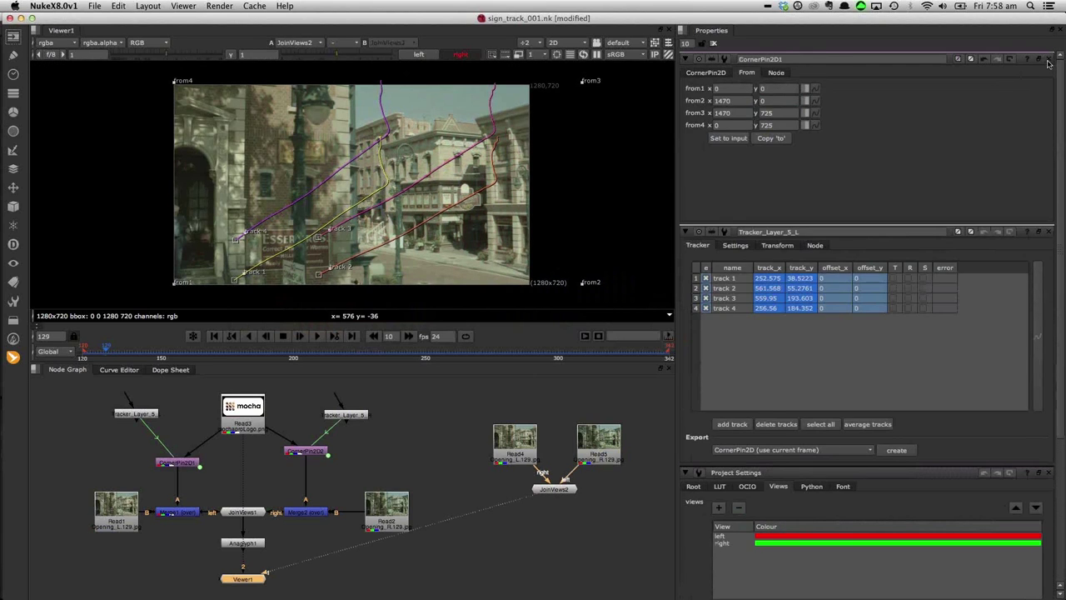
click(1047, 60)
click(1048, 60)
click(1048, 60)
- Paste the mocha roto node below JoinViews2 and display its left view at frame 216
click(563, 492)
key(super+v)
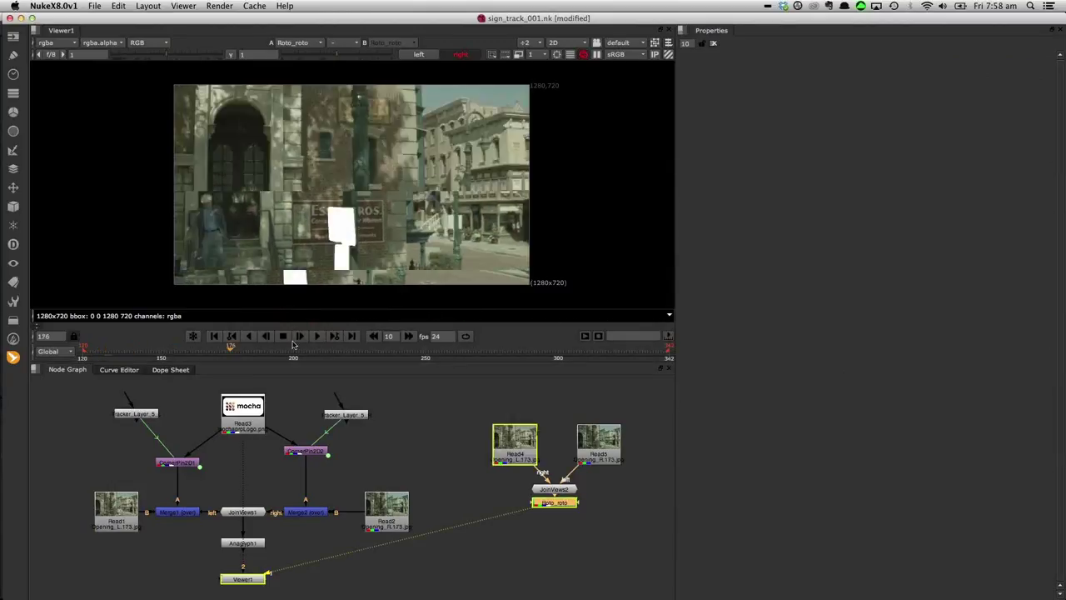
click(423, 56)
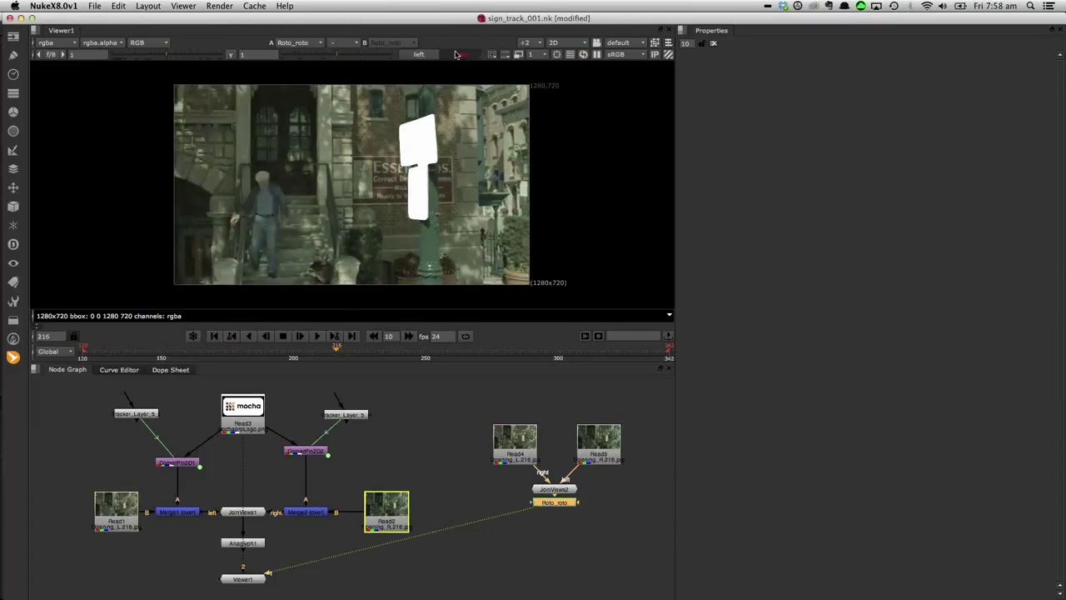
- Open the Roto_roto node's properties to inspect its left and right splines, and space the node away from JoinViews2
drag(521, 454, 509, 444)
click(563, 504)
double_click(564, 504)
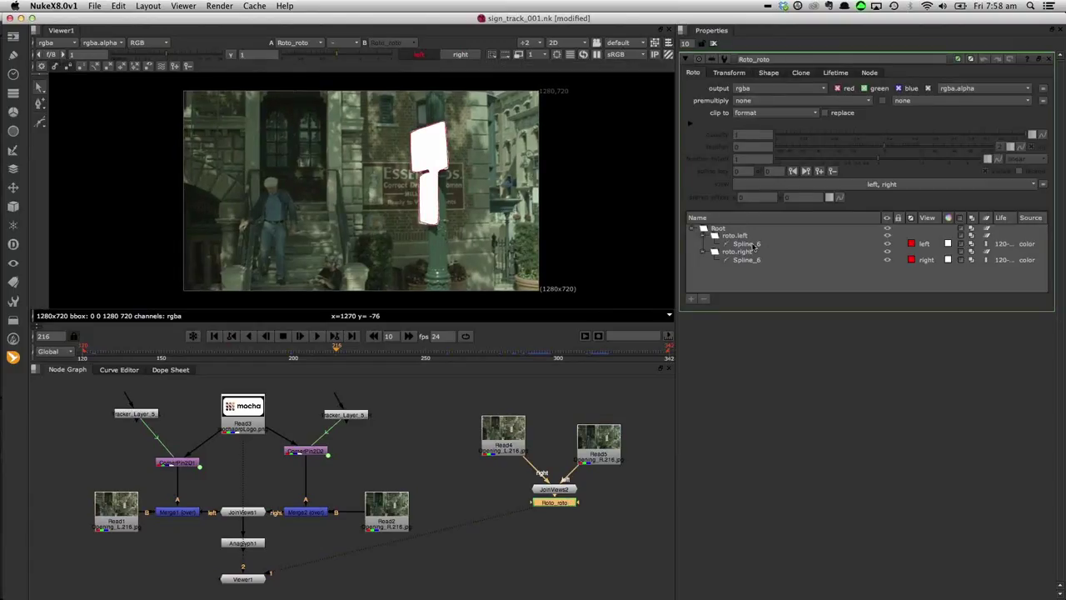
click(754, 245)
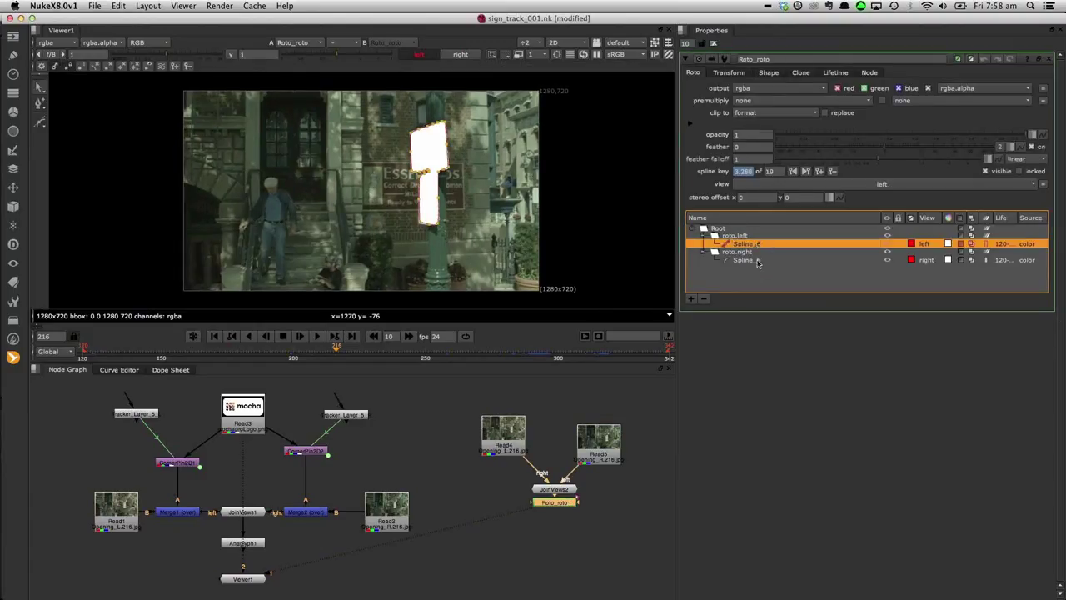
click(757, 261)
click(754, 244)
drag(560, 503, 560, 517)
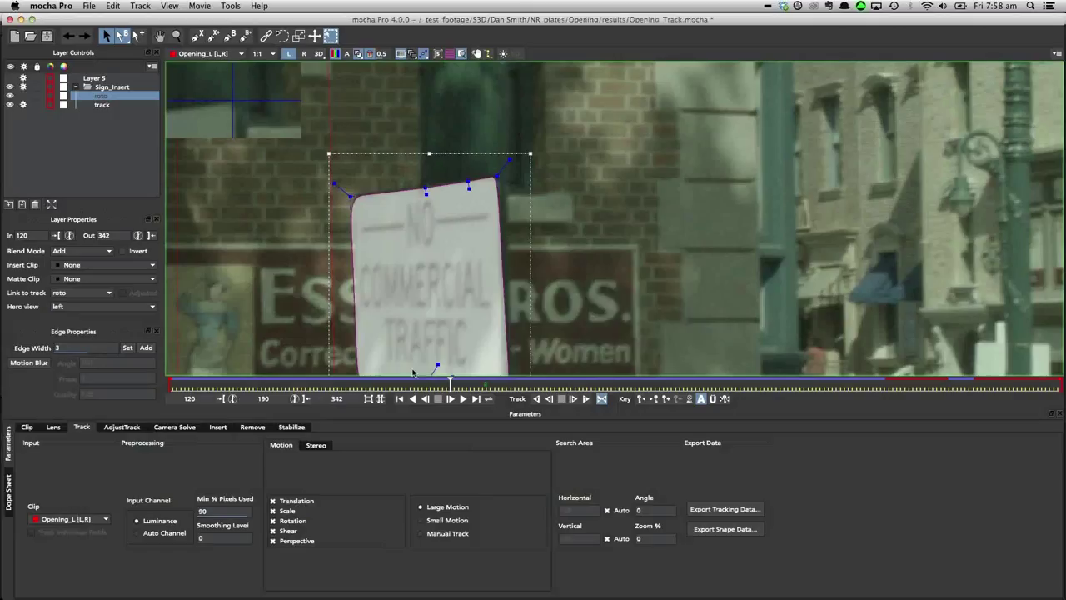
- Switch to mocha Pro, check the individual view choices for the shape data export, and cancel the export
click(724, 509)
click(668, 325)
click(724, 529)
click(475, 292)
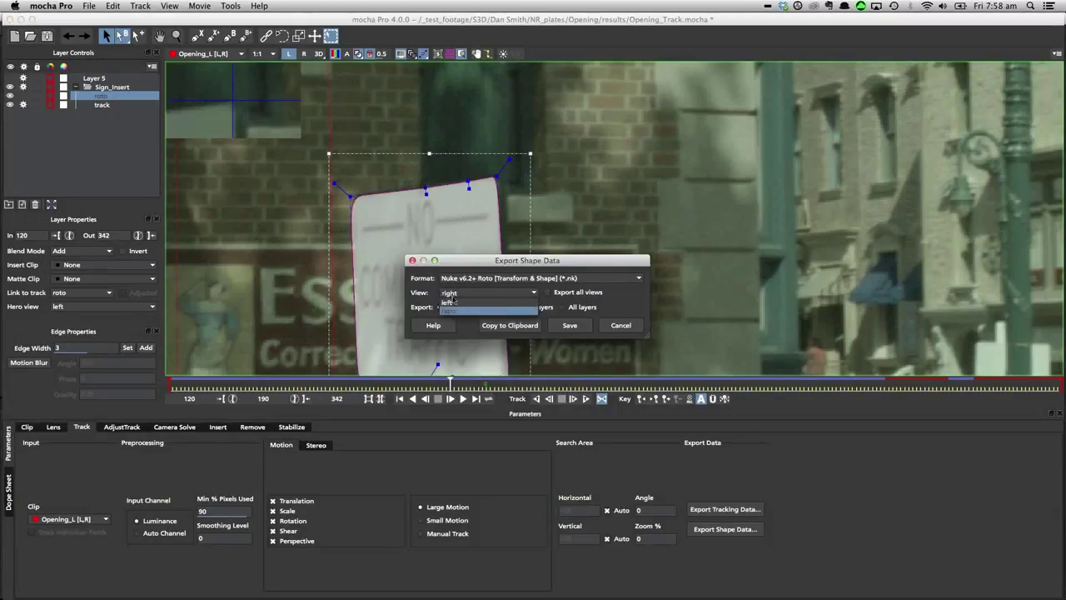
click(450, 310)
click(621, 325)
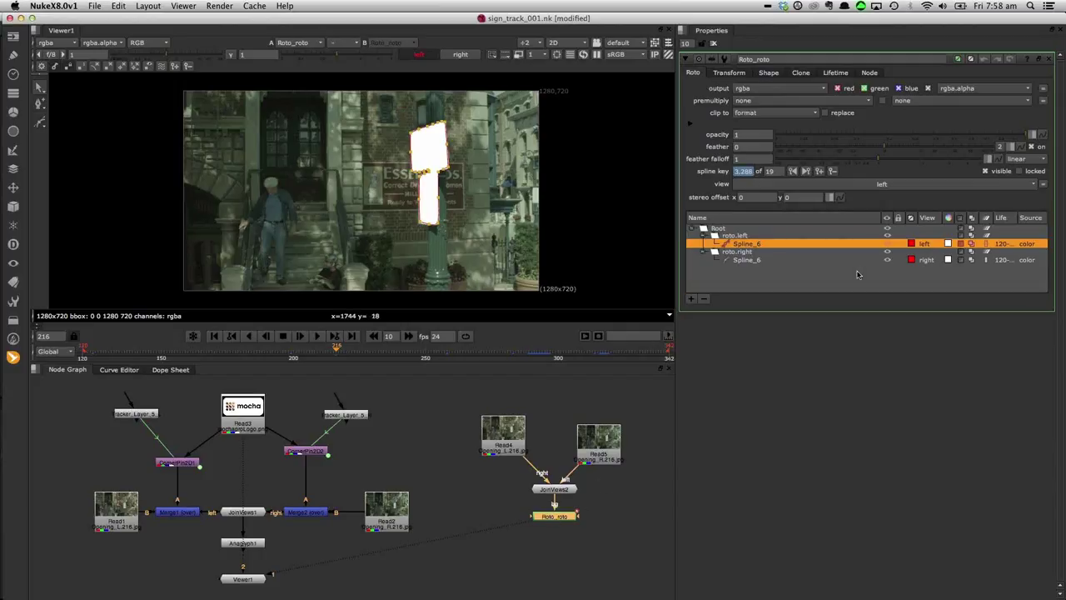
- Return to NukeX and compare the imported roto's left-view and right-view splines at frame 216
click(745, 259)
click(743, 243)
click(747, 260)
click(746, 243)
click(745, 243)
click(745, 244)
click(749, 259)
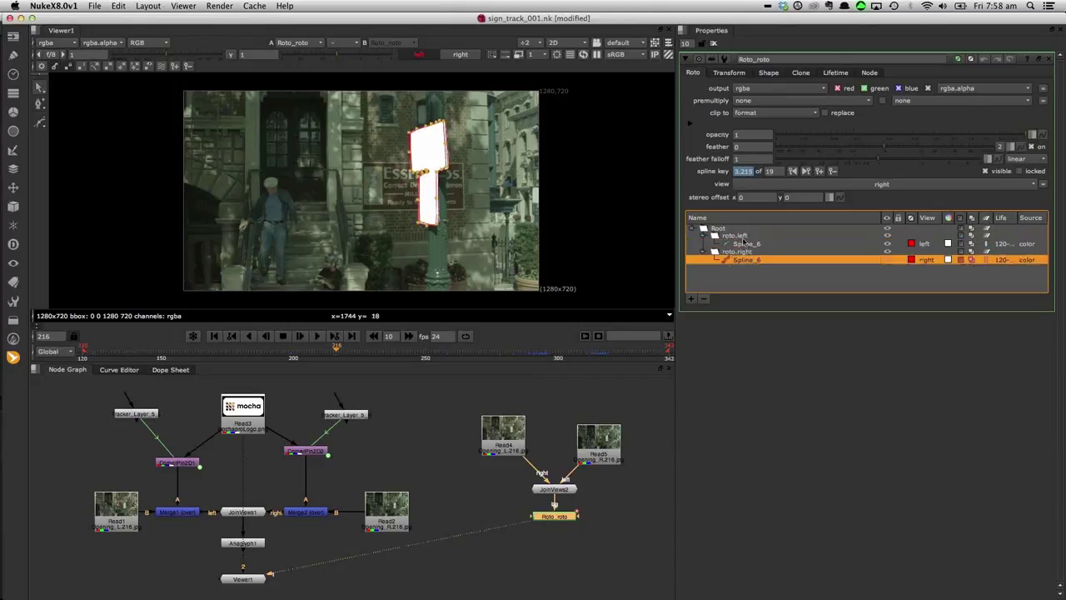
click(746, 243)
click(748, 260)
- Set the Roto_roto node's output to alpha and its premultiply to rgba
click(749, 100)
click(759, 132)
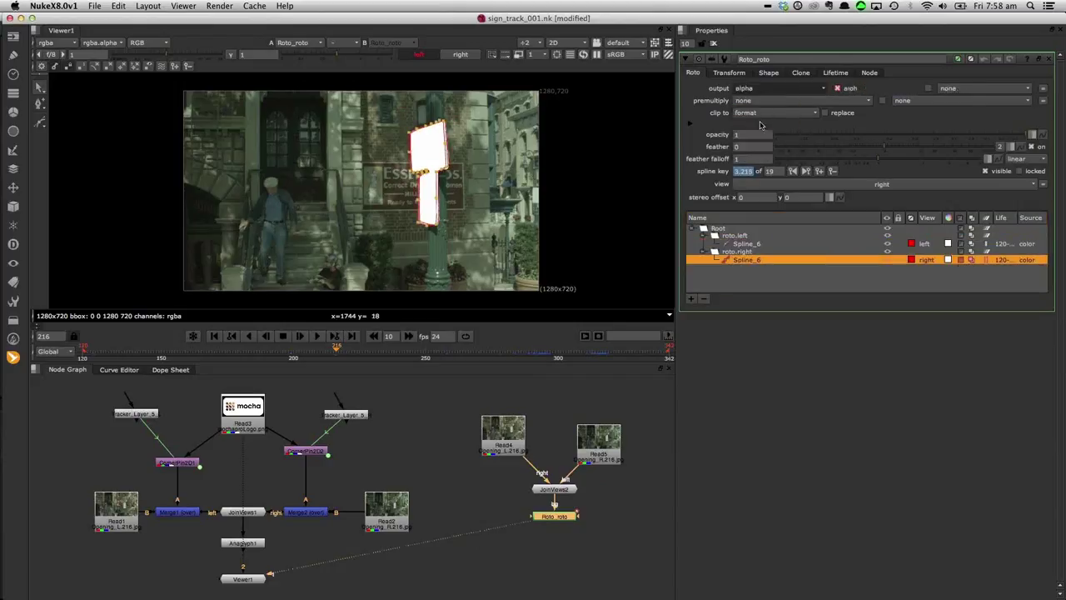
click(758, 100)
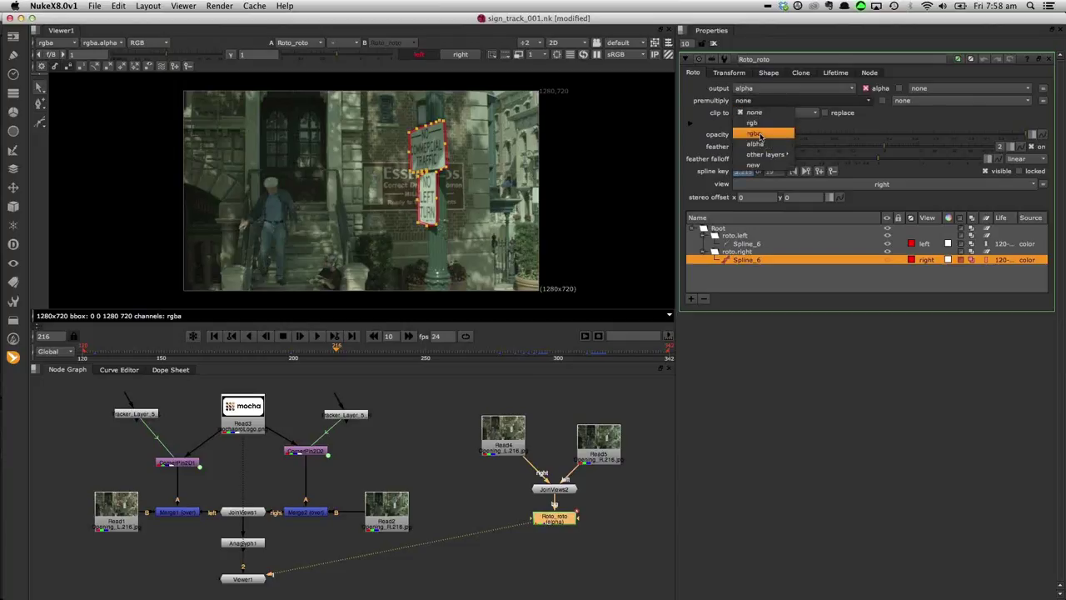
click(753, 133)
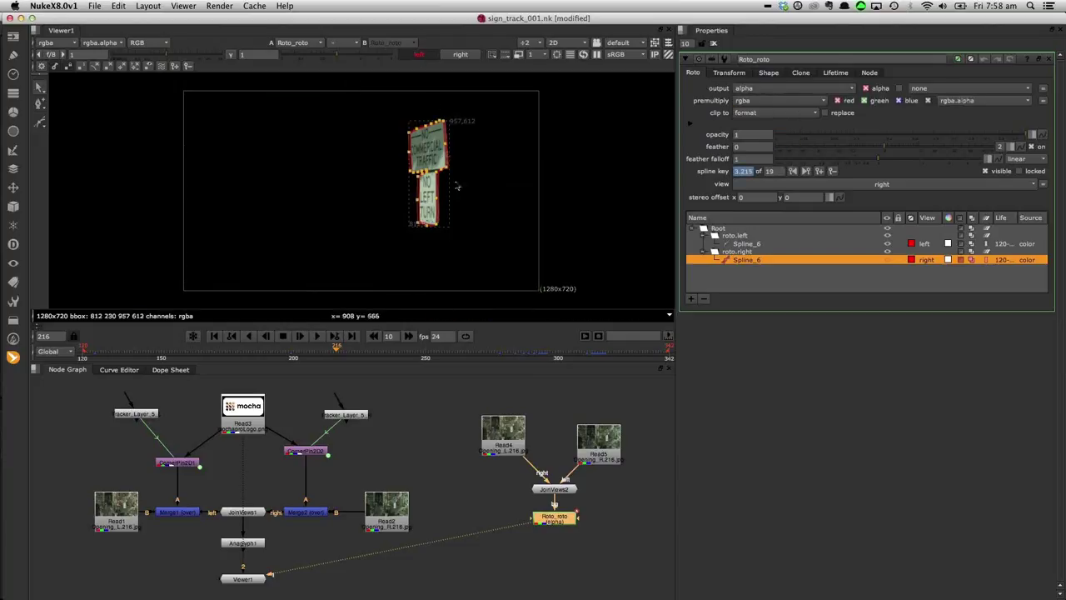
- Rewire the Anaglyph1 node's input to the Roto_roto node and show the anaglyph in the viewer
drag(277, 576, 283, 547)
click(254, 544)
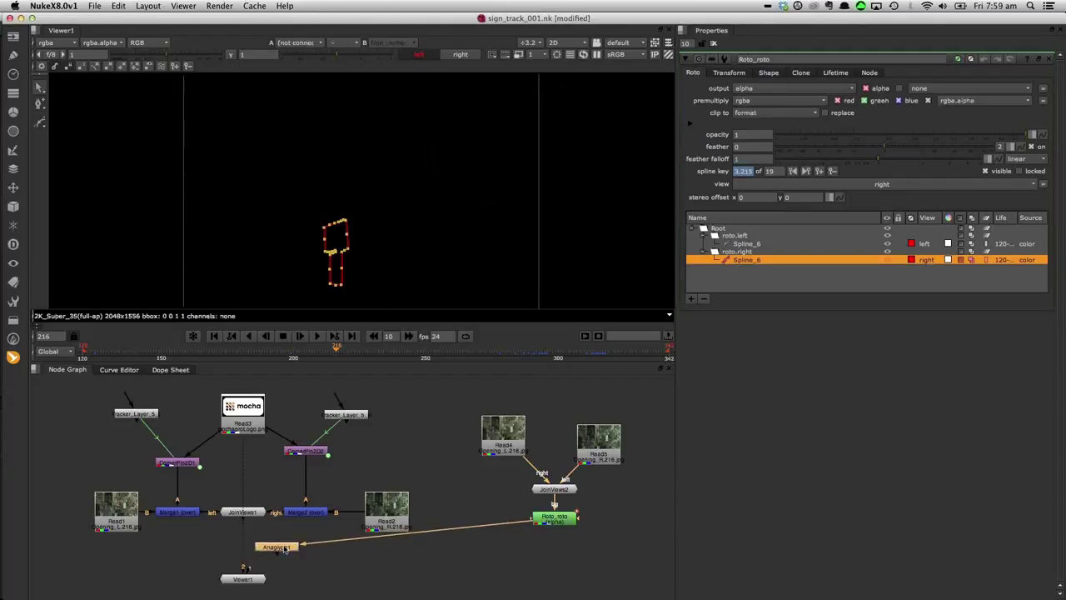
key(1)
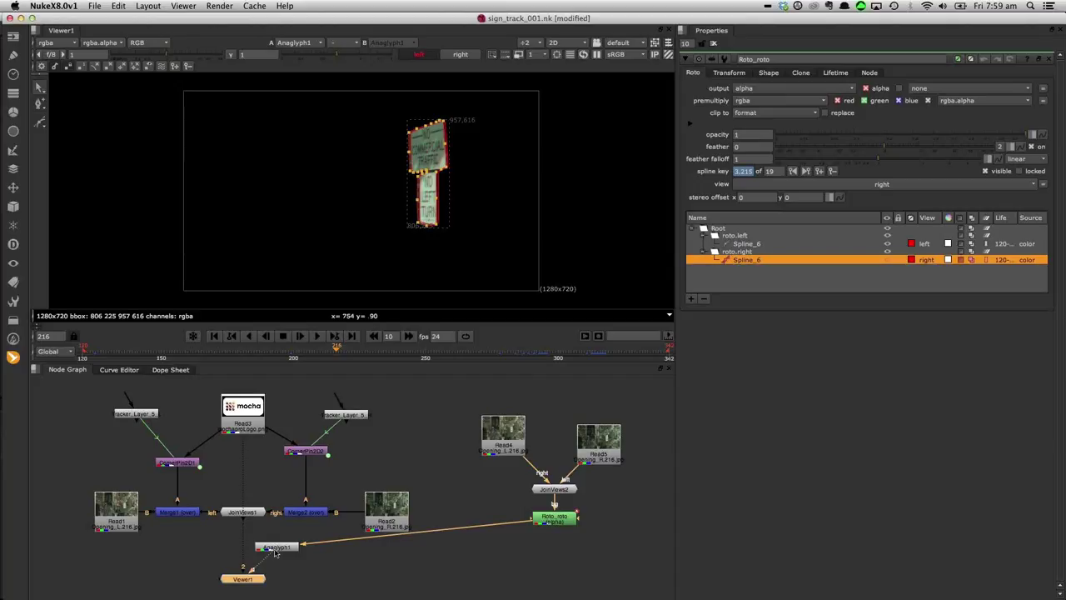
- Switch to mocha Pro and copy the selected roto layer's left-view shapes to the clipboard as mocha shape data for AE
key(super+Tab)
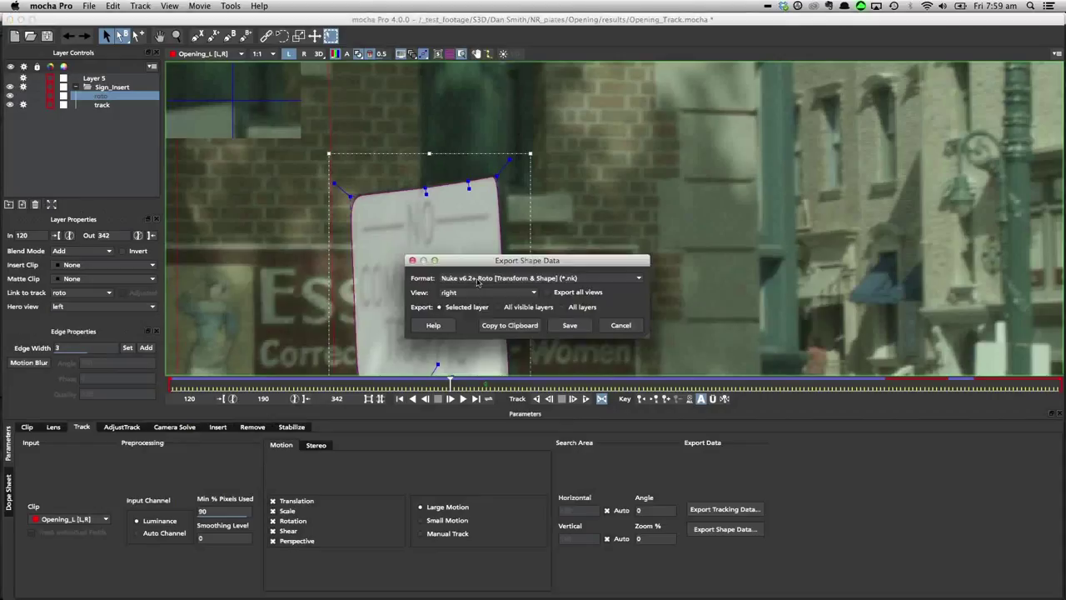
click(483, 279)
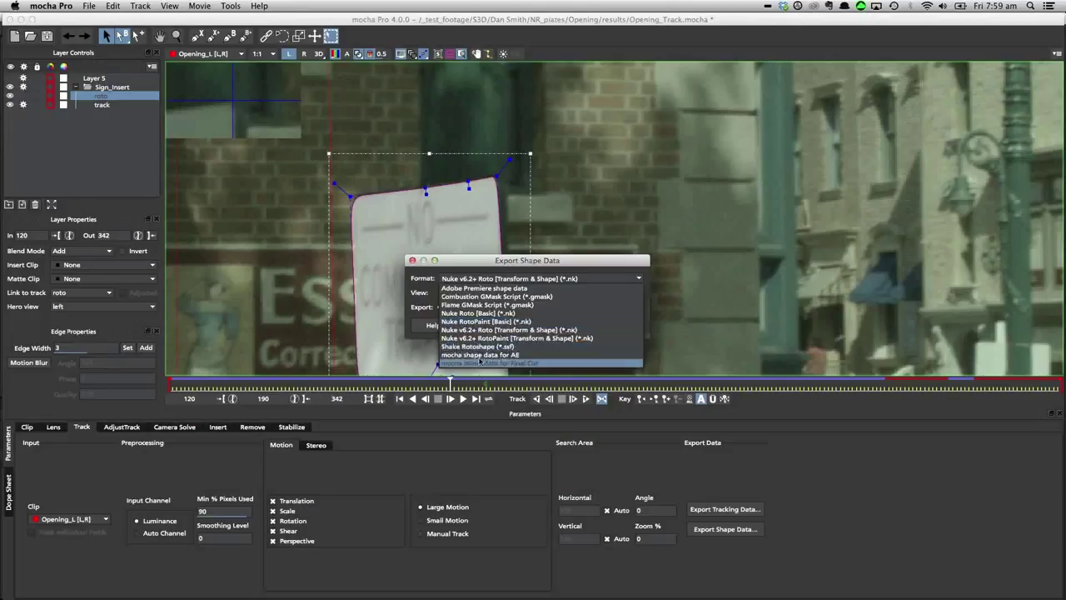
click(480, 356)
click(474, 296)
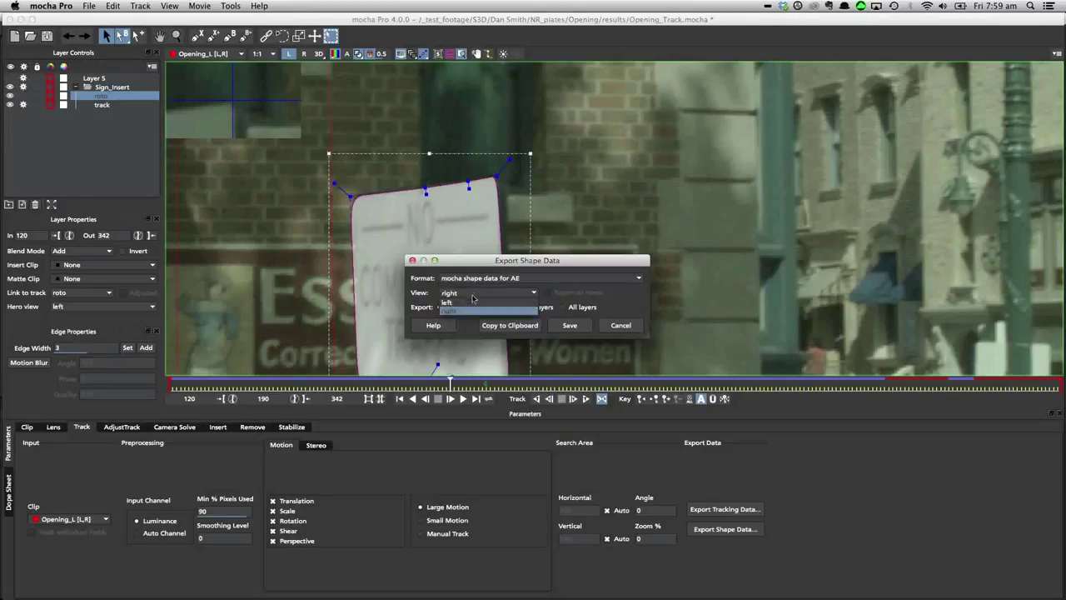
click(450, 302)
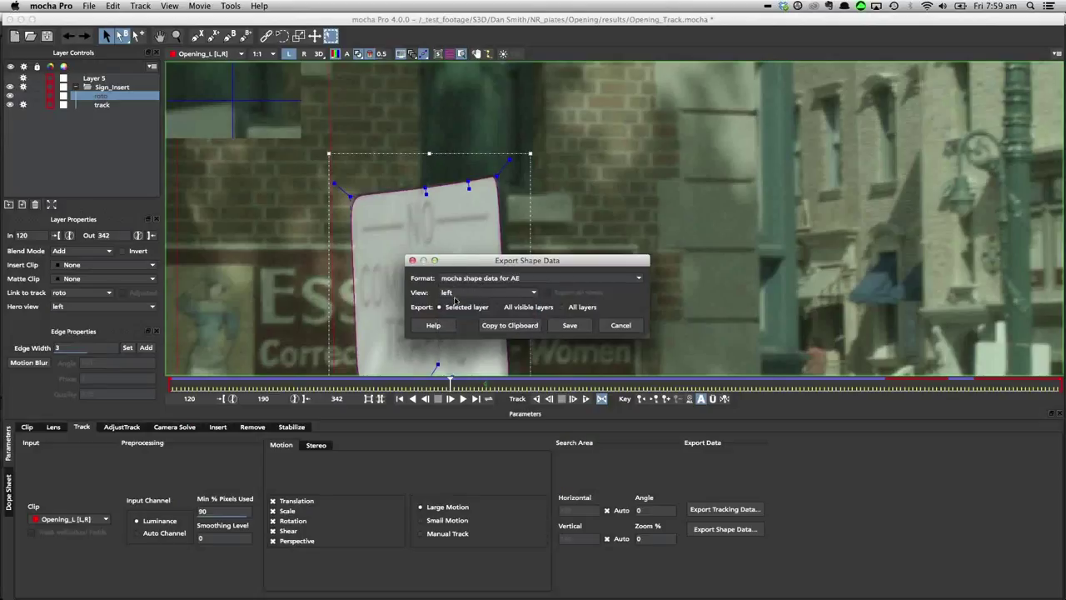
click(502, 324)
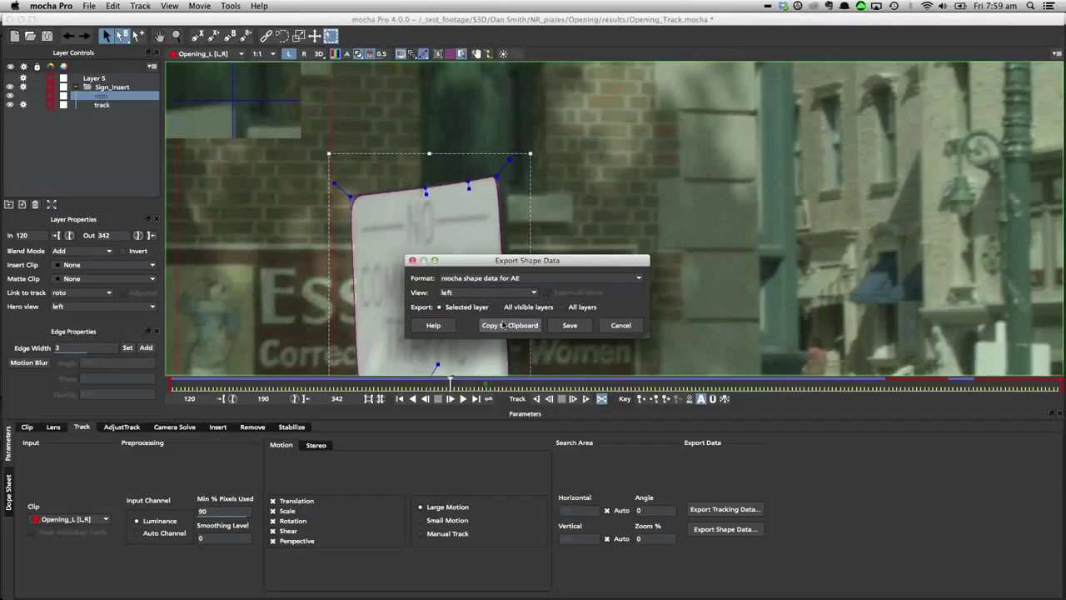
click(502, 324)
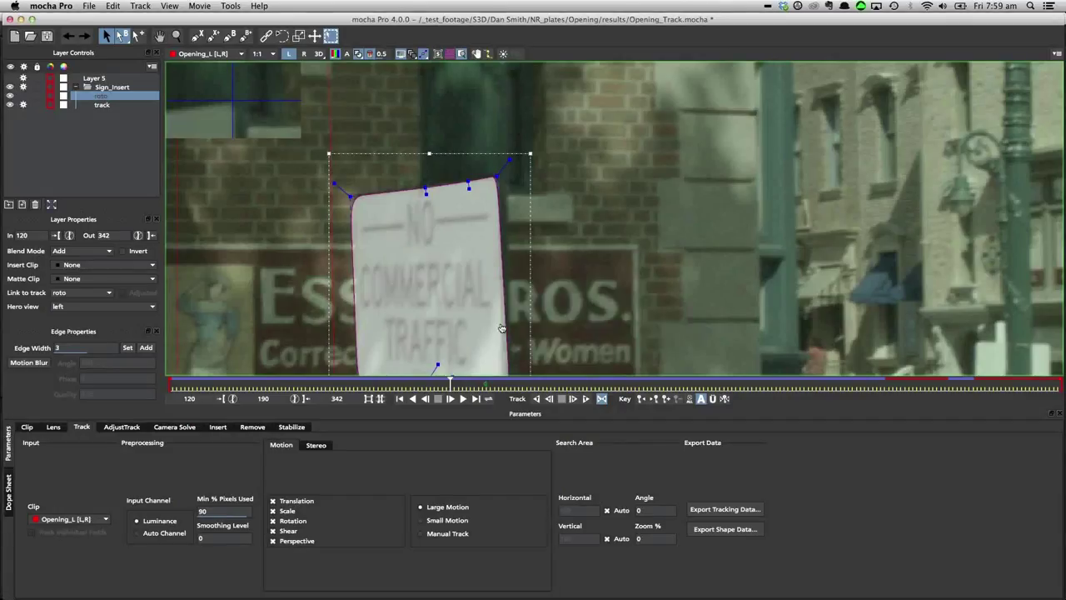
- Switch to After Effects, duplicate the footage layer in the Opening_L composition above mochaproLogo, paste the shape data onto it, and check frame 165
key(super+Tab)
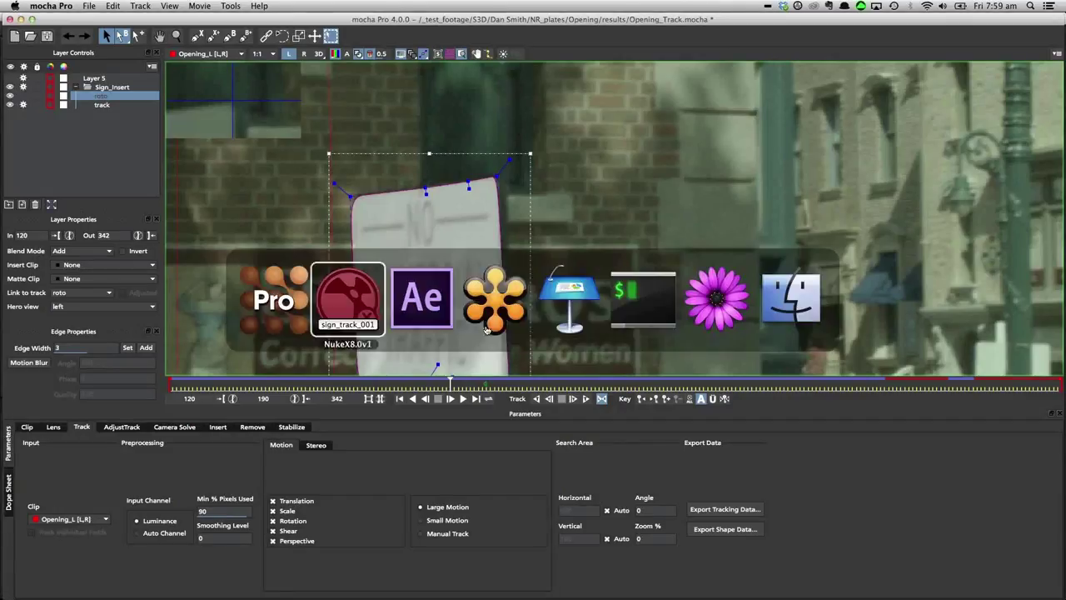
click(421, 313)
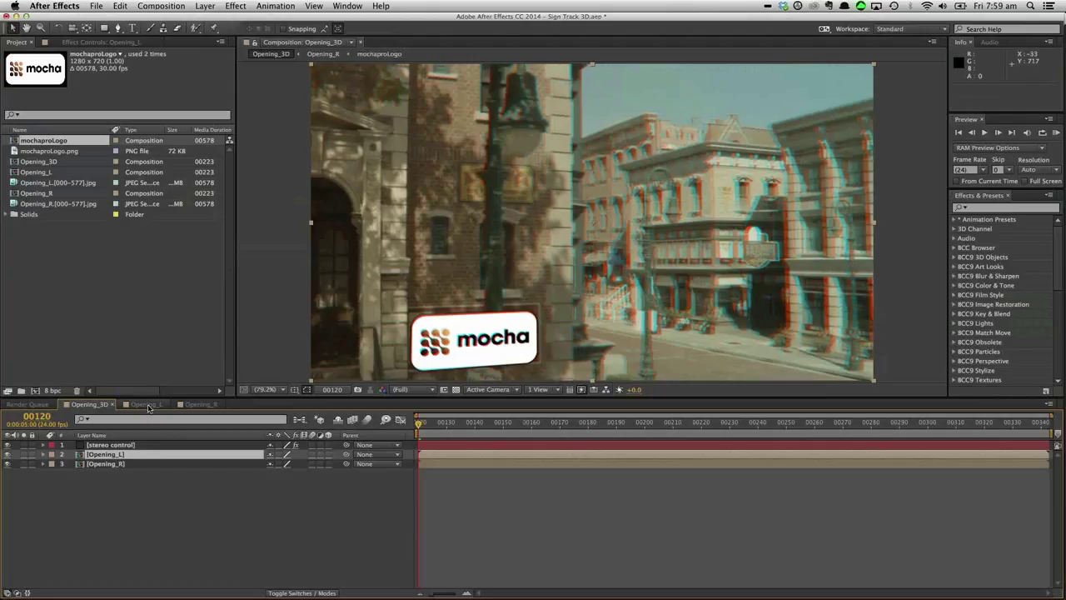
click(146, 404)
click(111, 453)
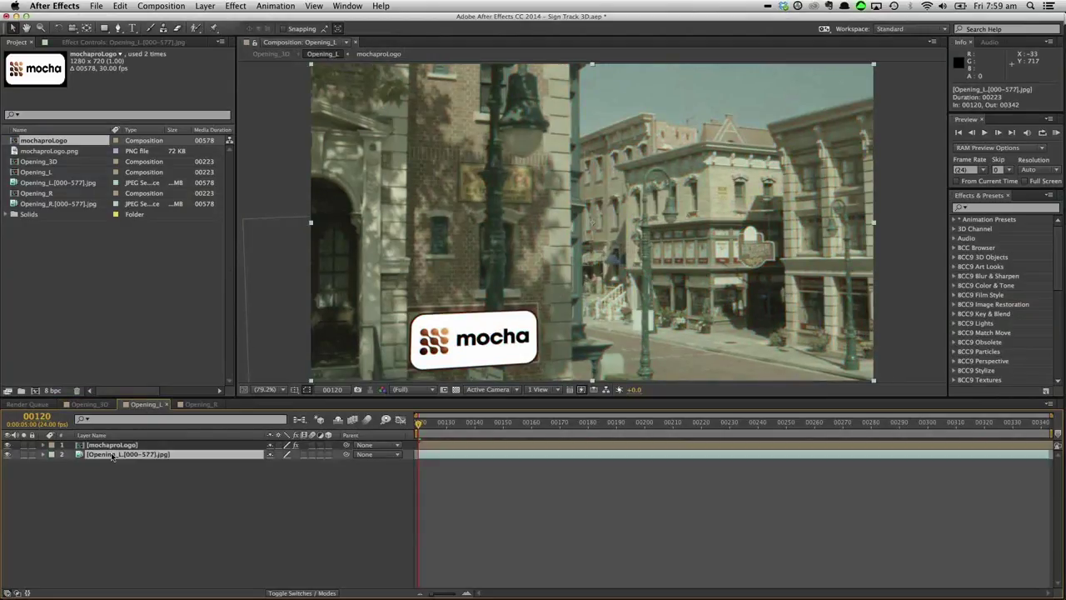
key(ctrl+d)
drag(111, 453, 97, 444)
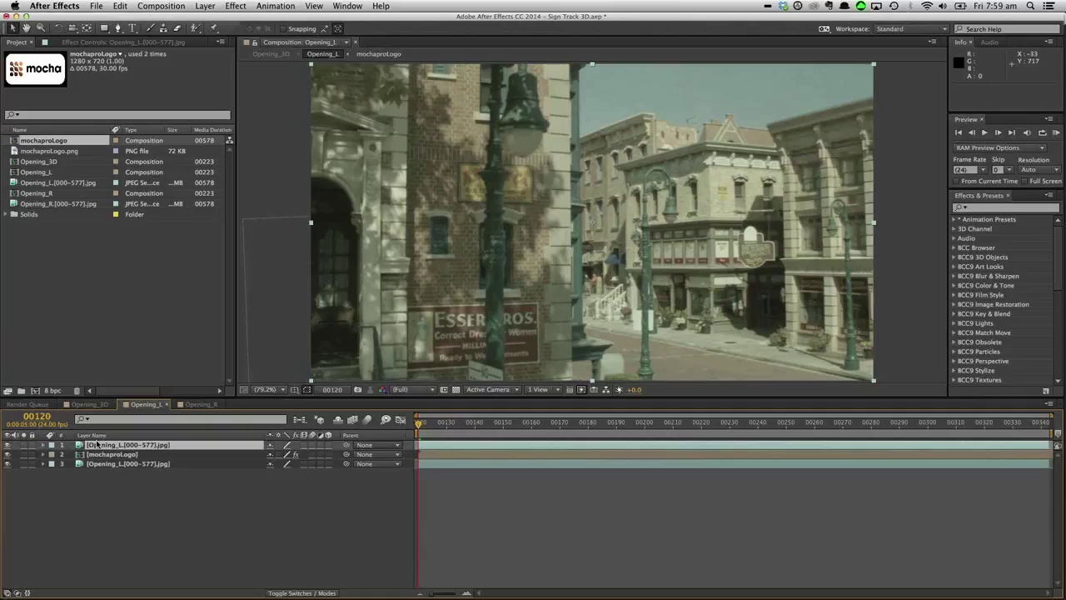
key(ctrl+v)
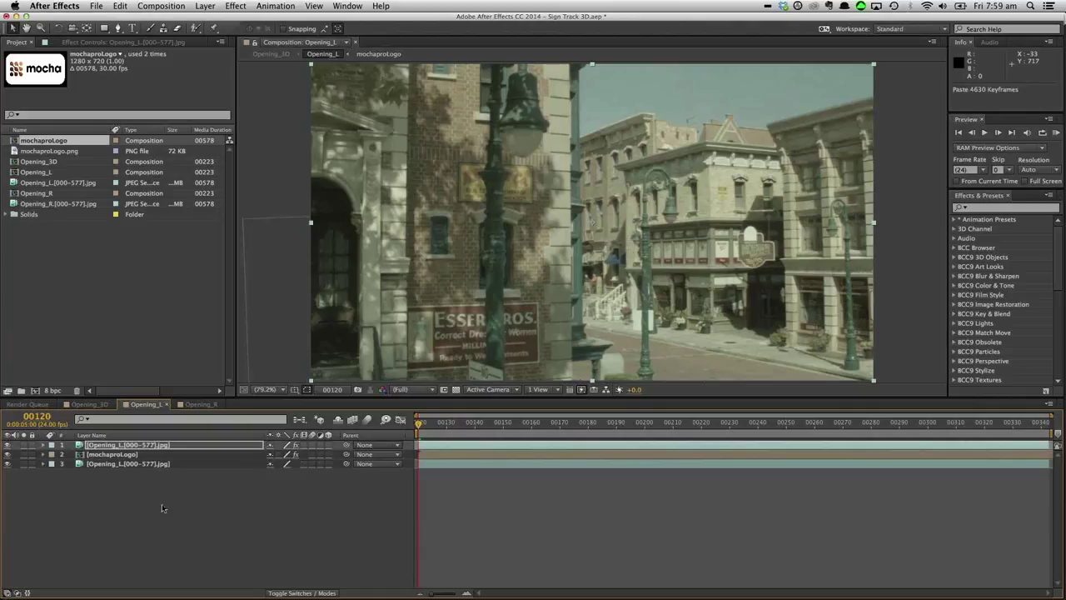
click(163, 508)
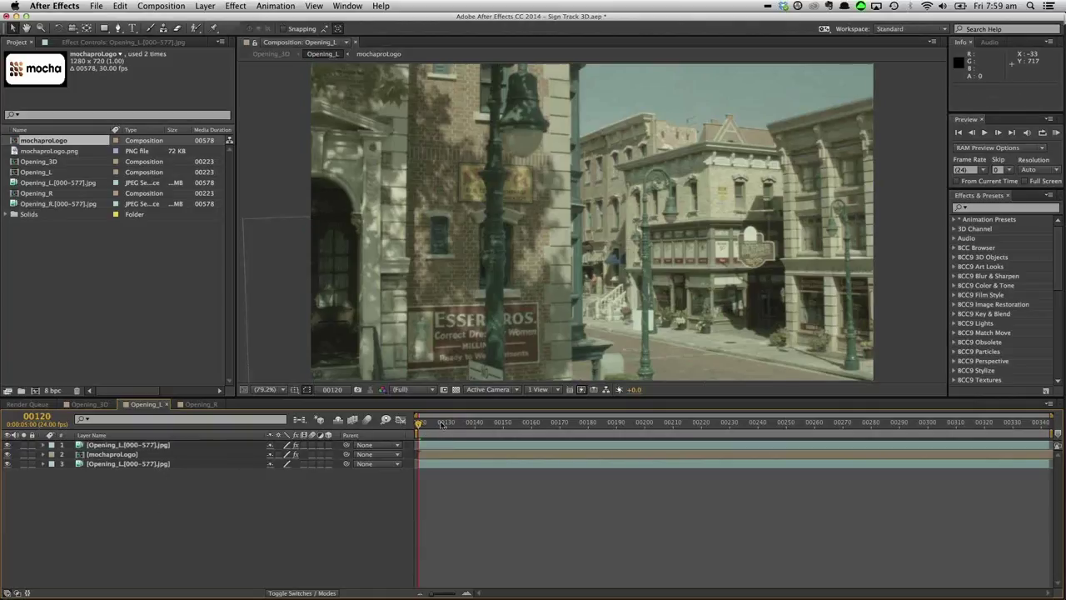
drag(442, 425, 545, 425)
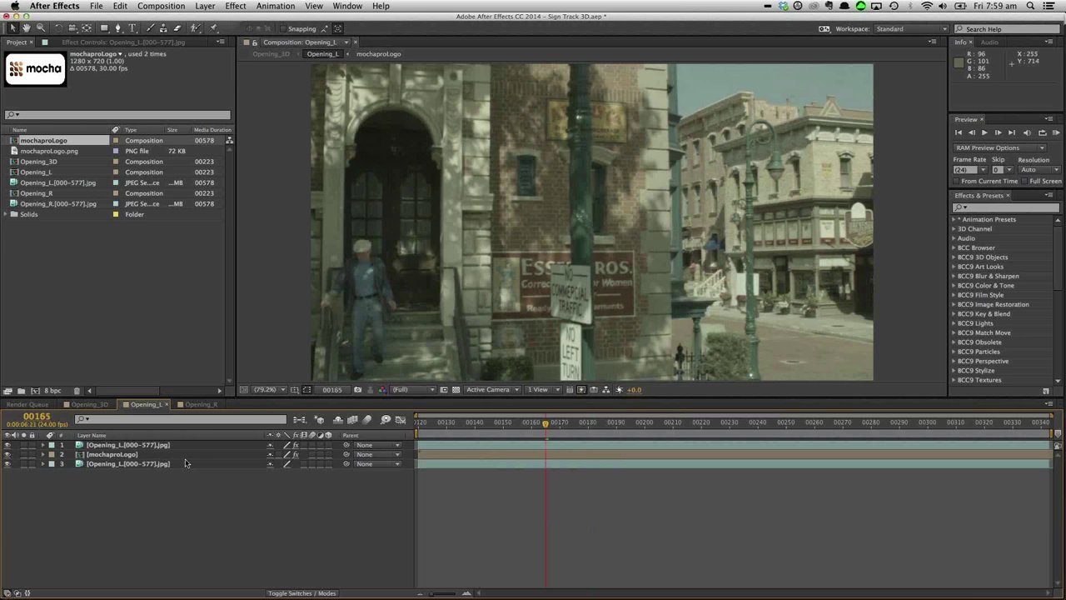
- Bring up the Opening_R composition, copy the right view's roto shape data from mocha Pro, and return to After Effects
click(200, 404)
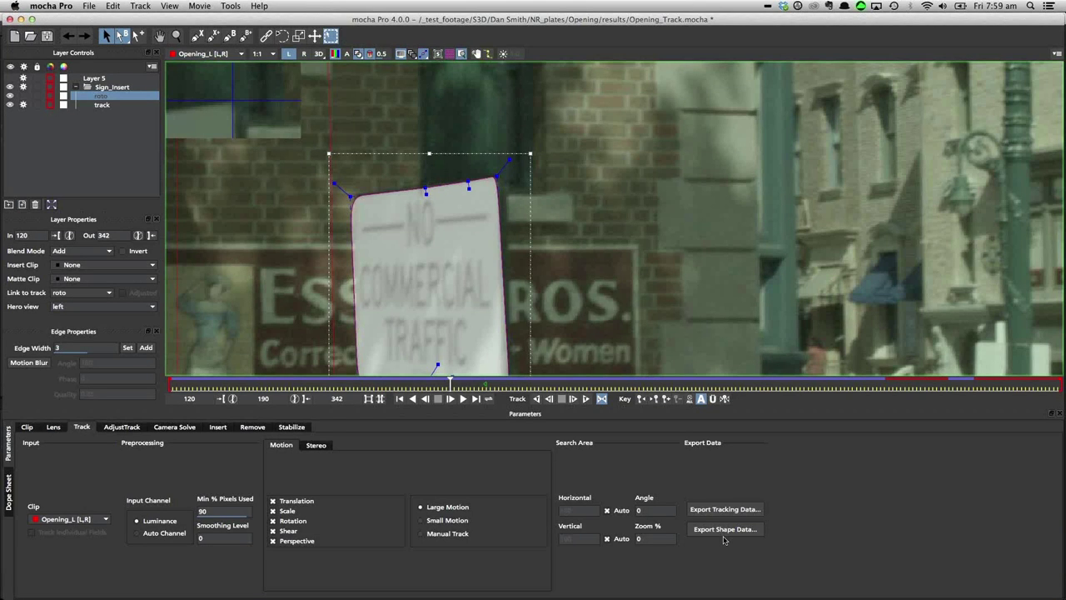
click(724, 533)
click(516, 328)
key(super+Tab)
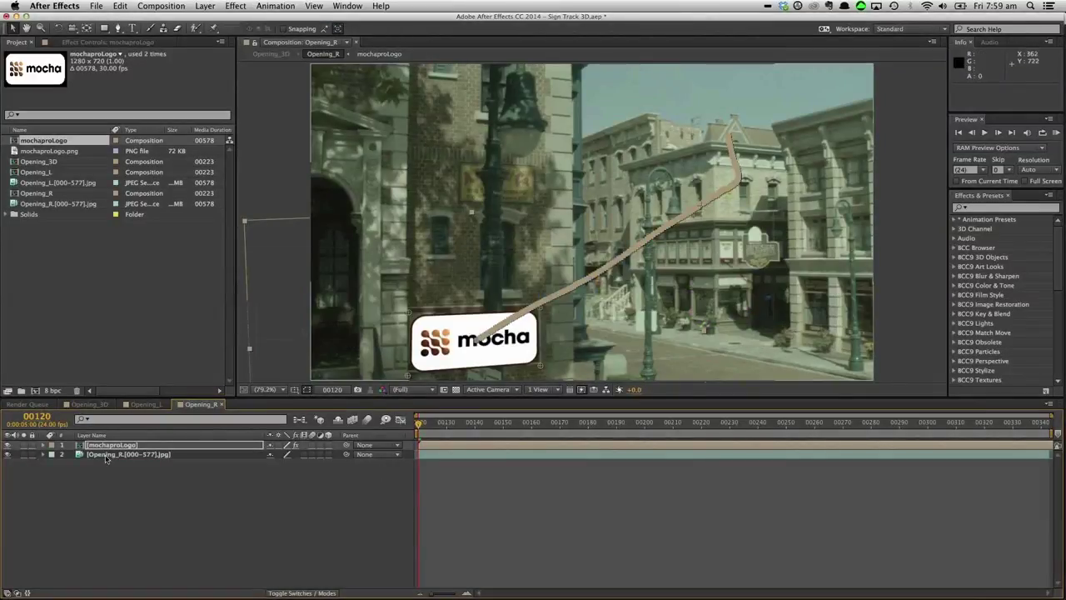
- Duplicate the Opening_R footage layer, place the copy above mochaproLogo, and paste the mocha shape data onto it
click(106, 459)
key(super+d)
drag(106, 458, 108, 441)
key(super+v)
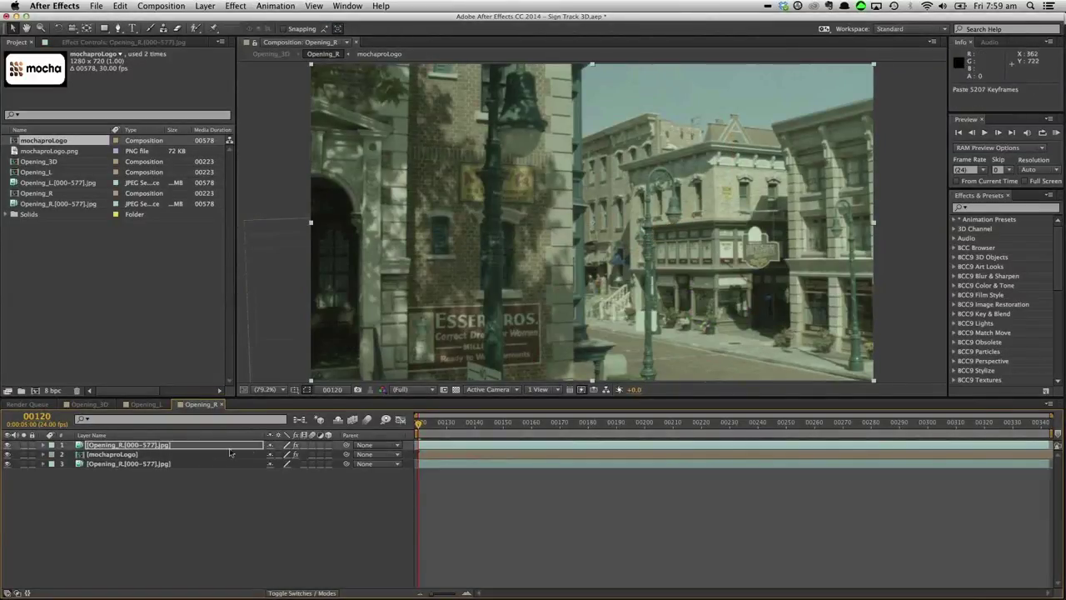
- Review the signs in the Opening_3D anaglyph composition from frame 165 to frame 209
click(92, 405)
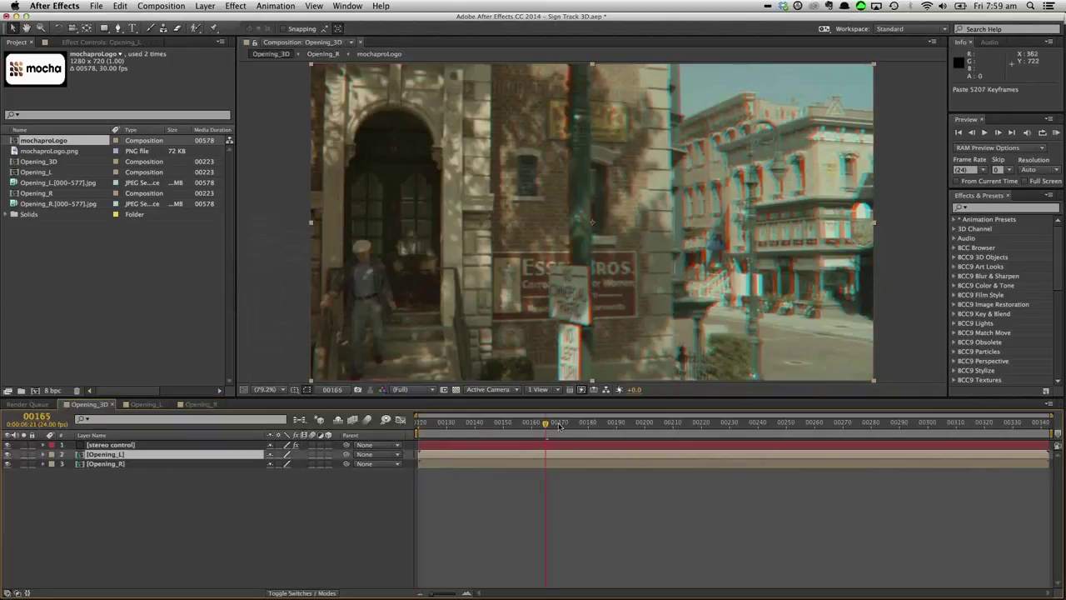
drag(559, 426, 680, 428)
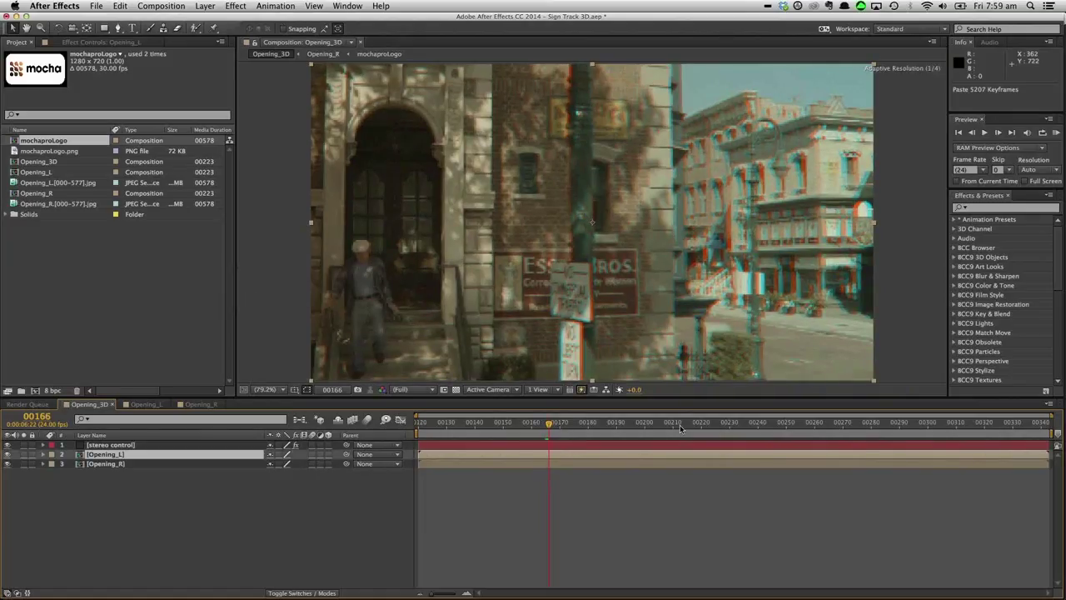
drag(550, 423, 689, 419)
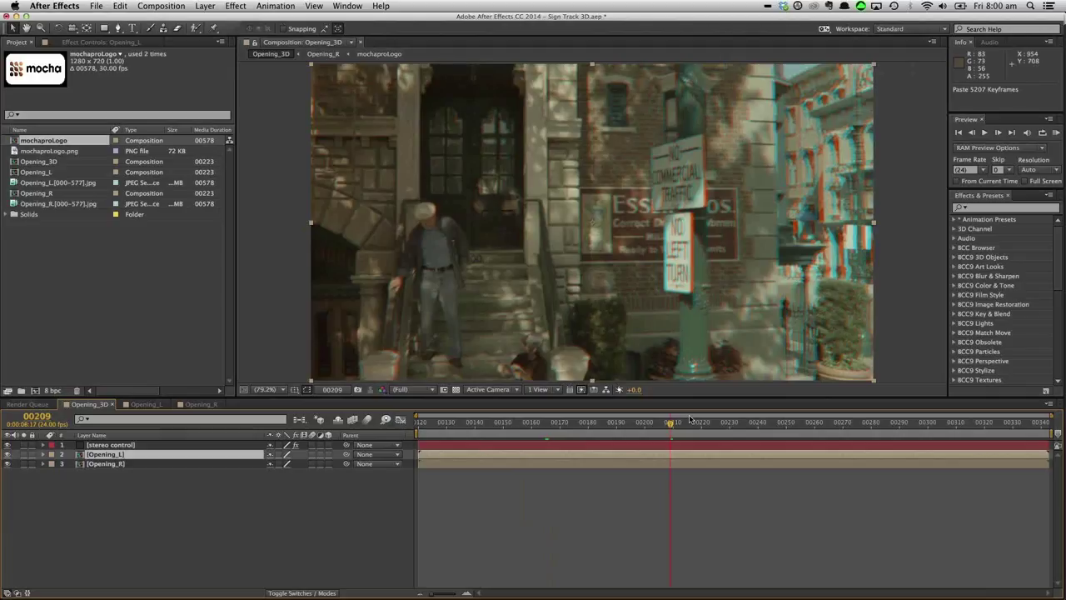
- Switch to mocha Pro and show the Camera Solve parameters
key(super+Tab)
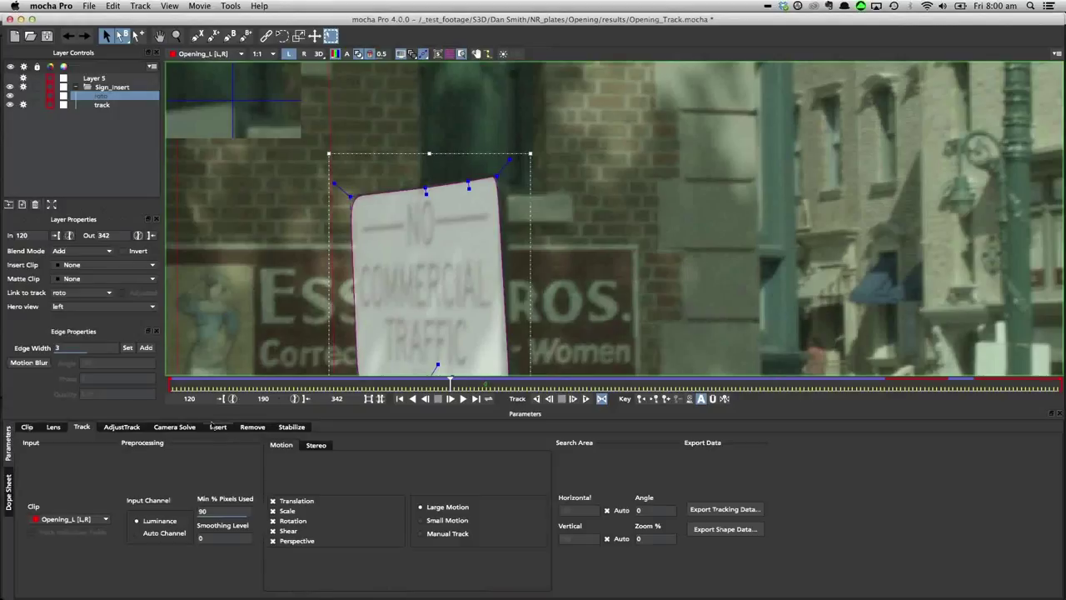
click(217, 426)
click(174, 426)
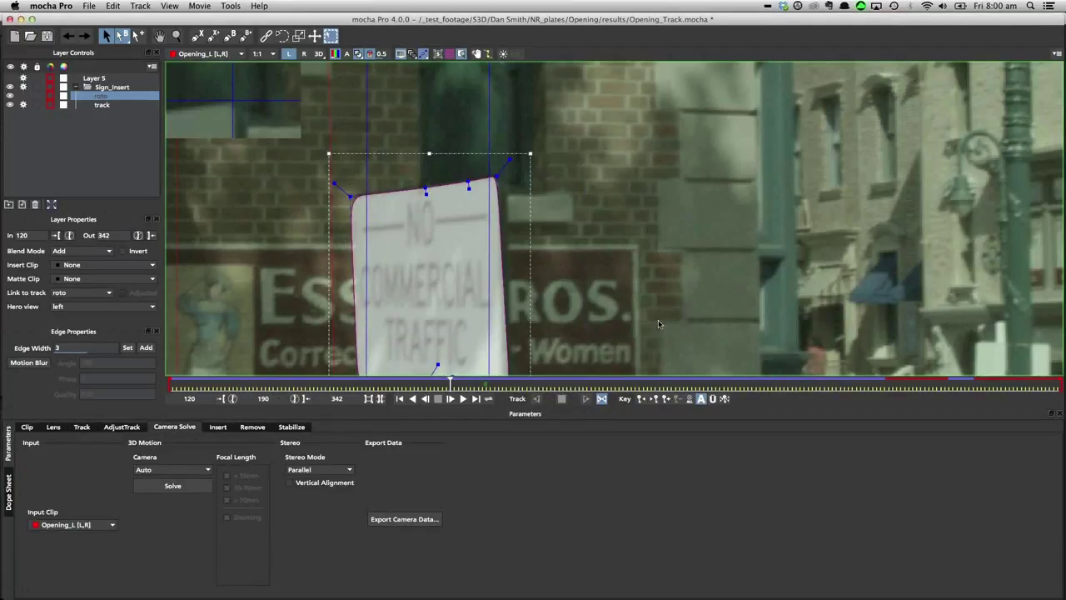
- Open the Glyphs_Remove_001 mocha project from the recently used files
click(84, 5)
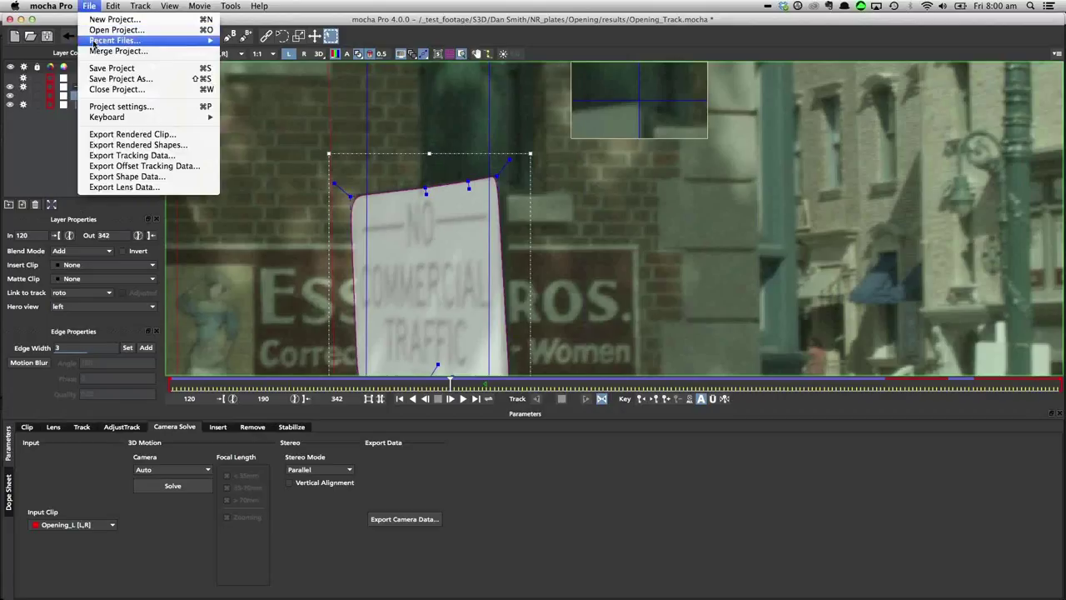
mouse_move(93, 42)
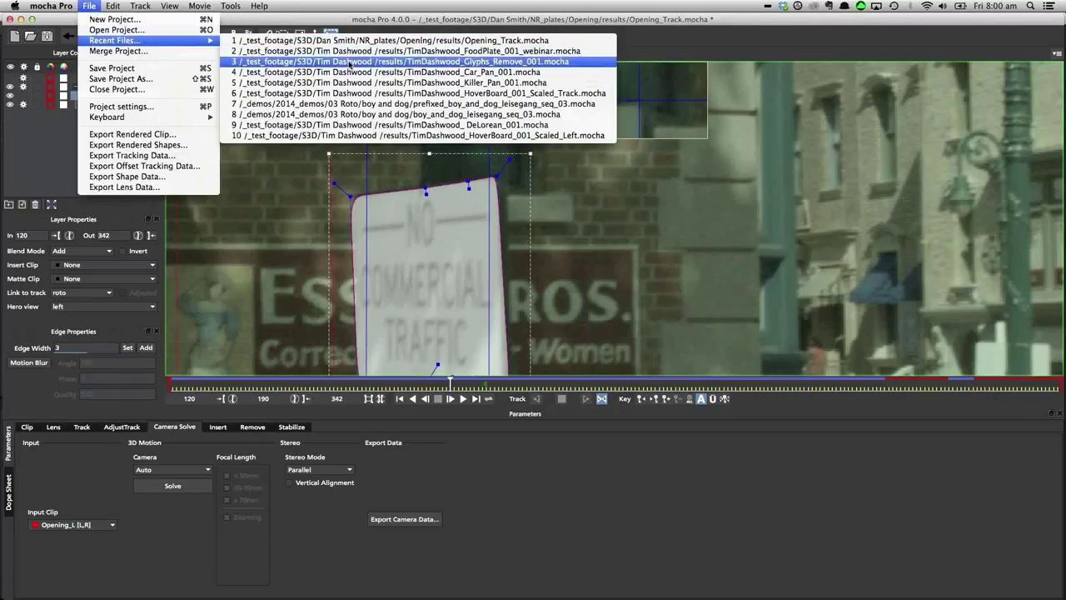
click(350, 63)
click(624, 80)
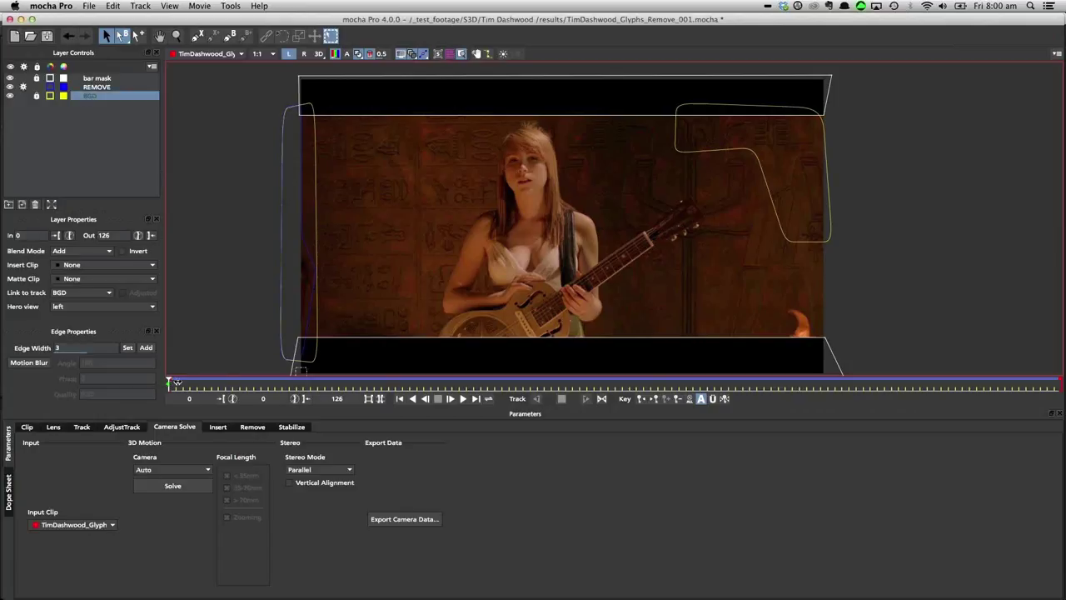
- Brighten the viewer preview to 2.0, scrub through the clip to examine the shot, and return to frame 0
drag(177, 382, 360, 325)
click(503, 53)
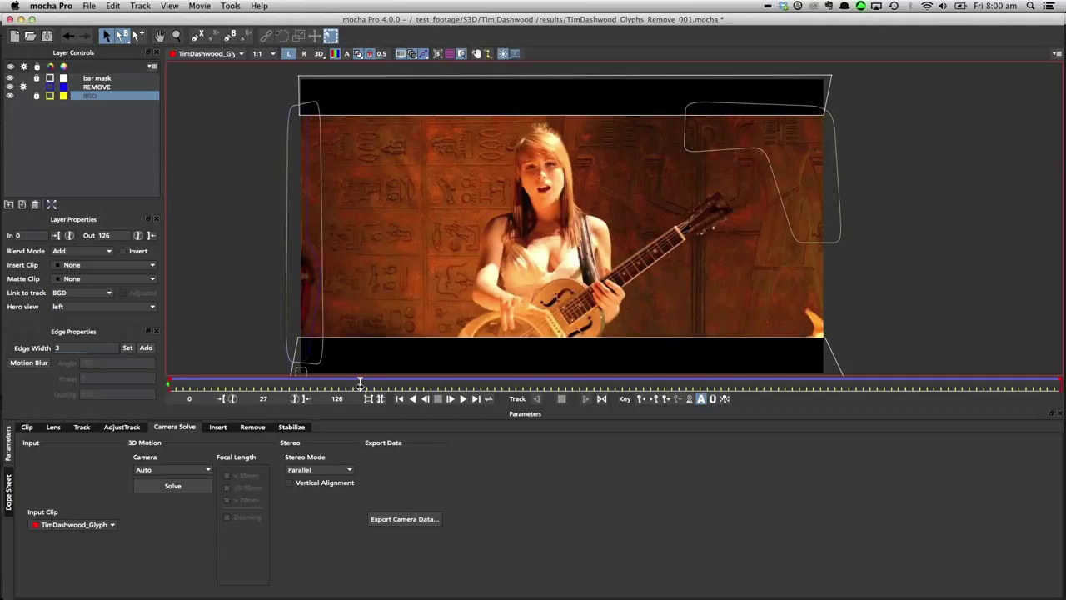
drag(439, 374, 401, 377)
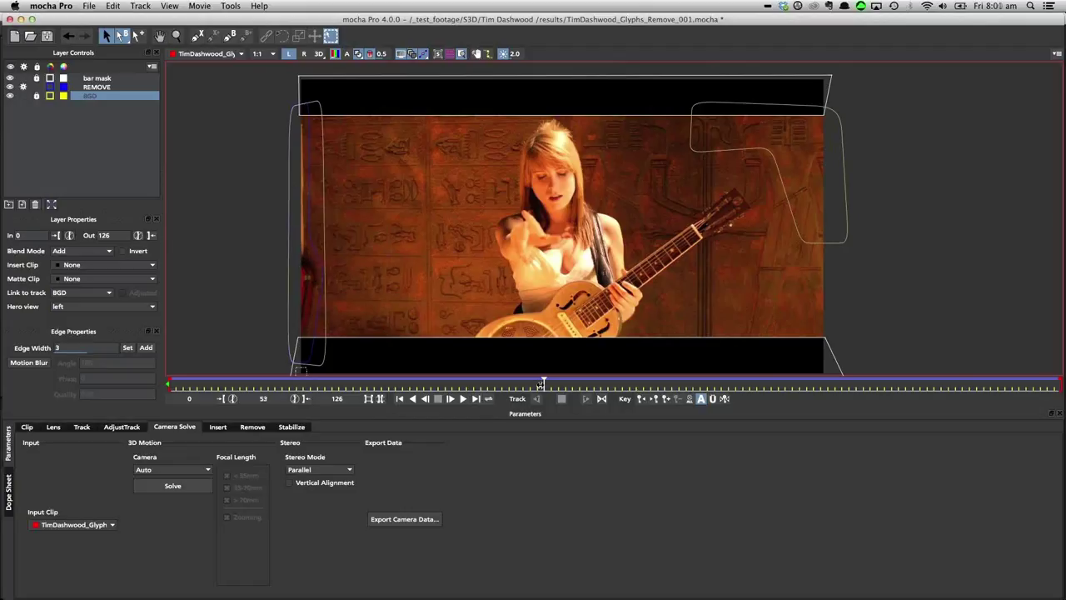
click(641, 385)
drag(952, 387, 167, 353)
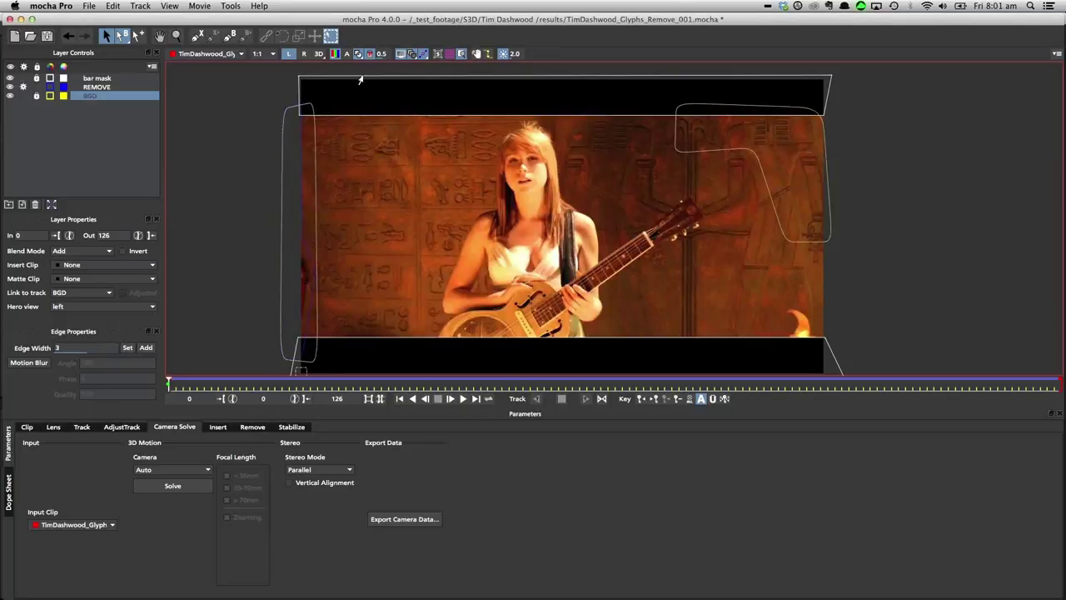
- Examine the bar mask layer covering the letterbox bars, and select the BGD layer over the glyph wall
click(359, 80)
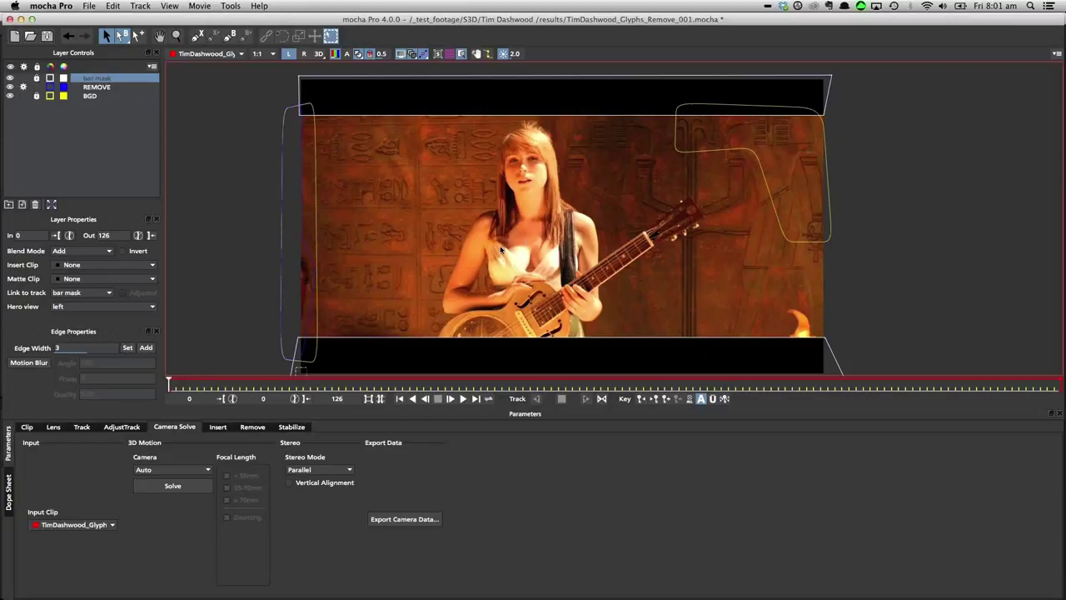
click(100, 79)
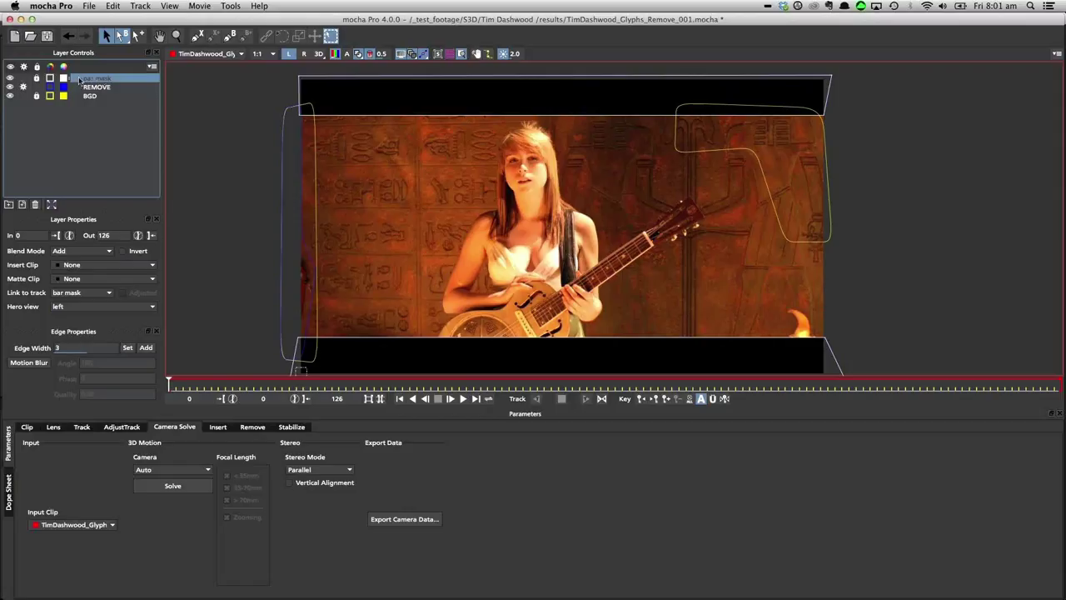
click(721, 154)
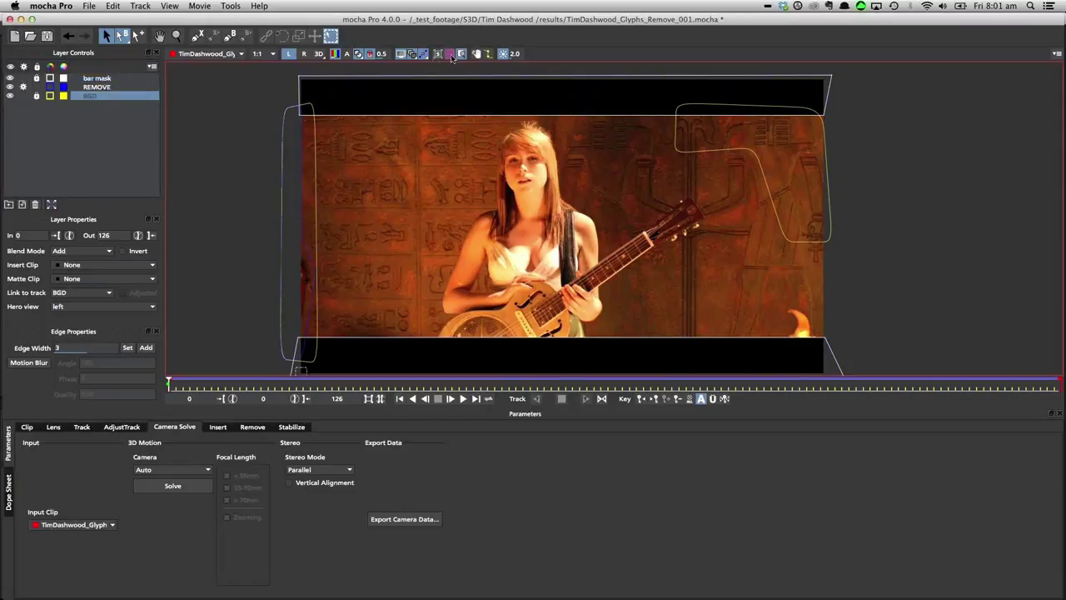
- Display the planar grid for the BGD layer, scrub the clip to check the wall's track, and return to frame 0
click(450, 55)
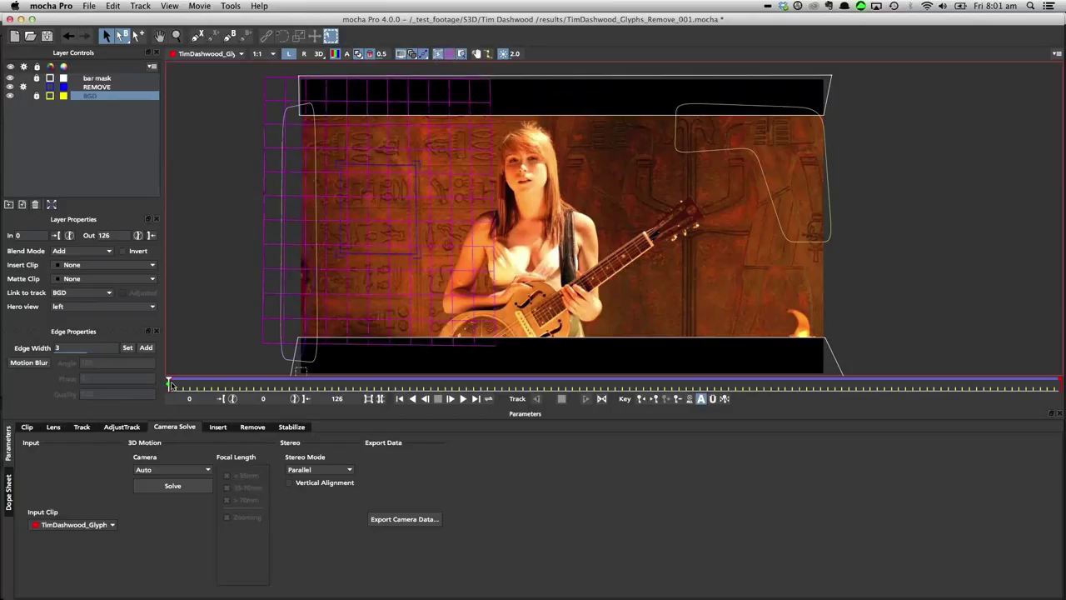
drag(170, 383, 174, 383)
drag(319, 378, 769, 355)
key(Home)
click(224, 384)
drag(370, 378, 261, 366)
click(261, 381)
click(409, 381)
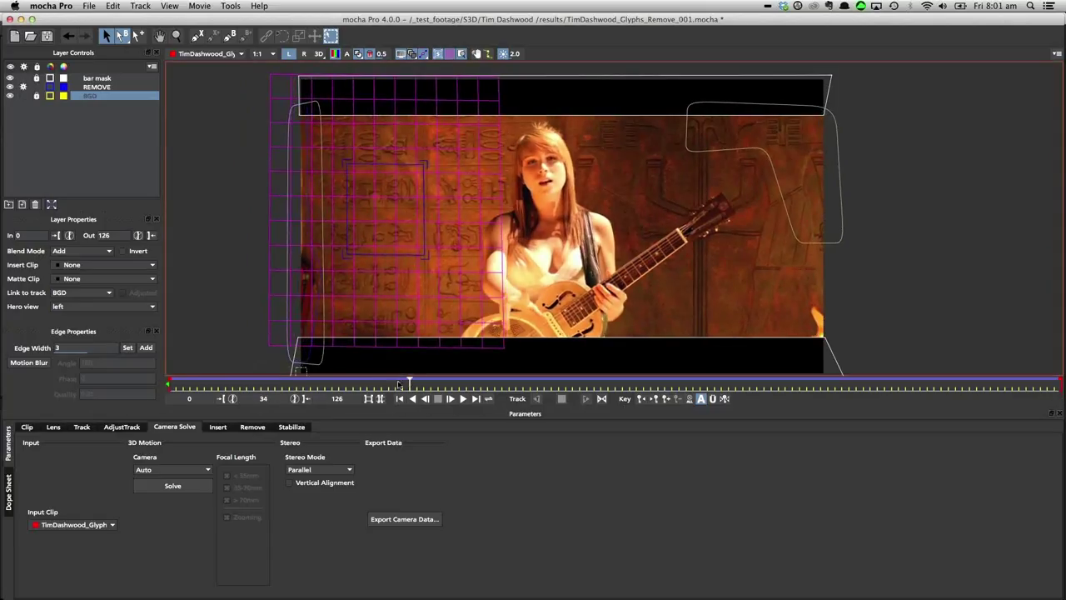
drag(273, 379, 233, 374)
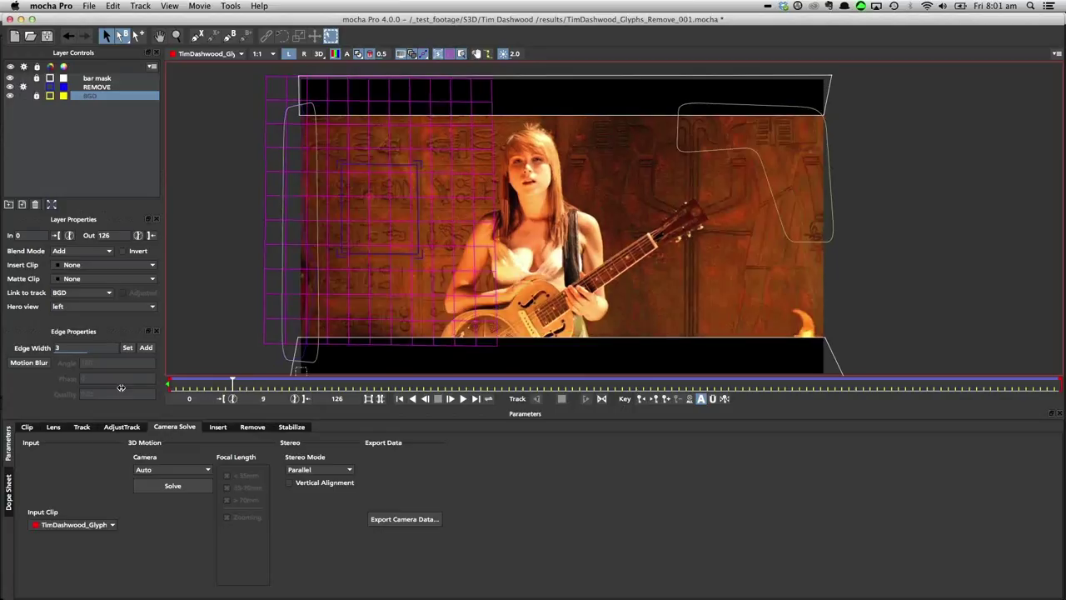
key(Home)
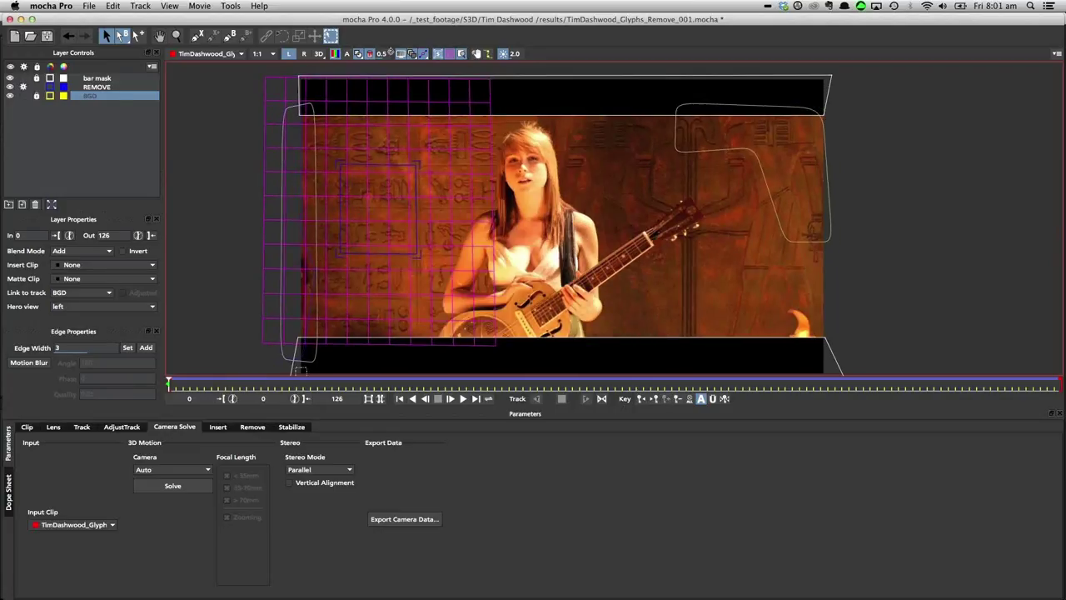
- Select the REMOVE layer, display its matte over the shot, and examine it at frame 42 in the right-eye view
click(105, 88)
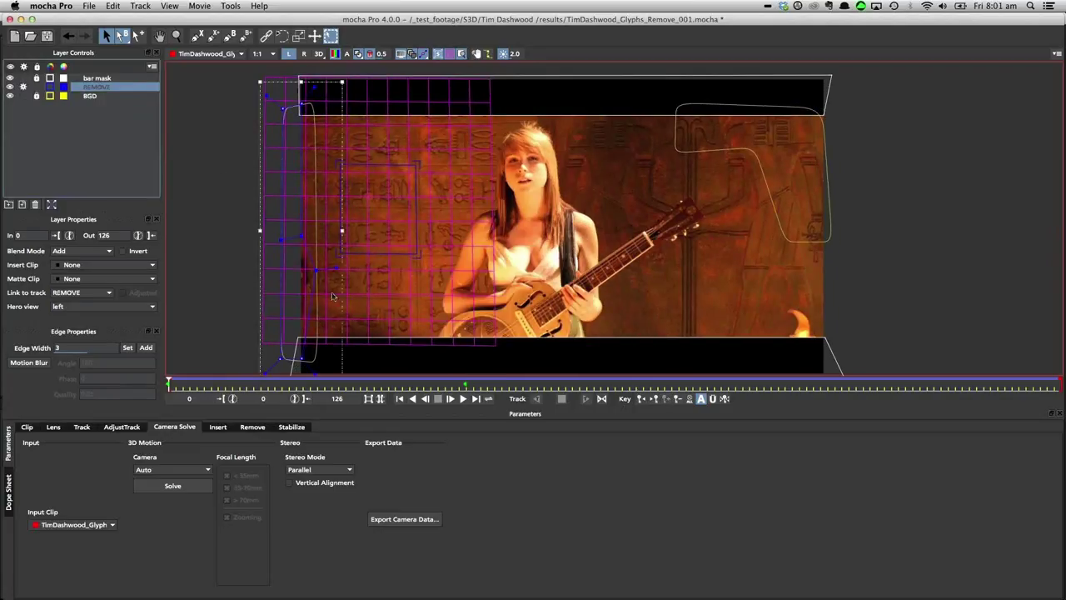
click(363, 56)
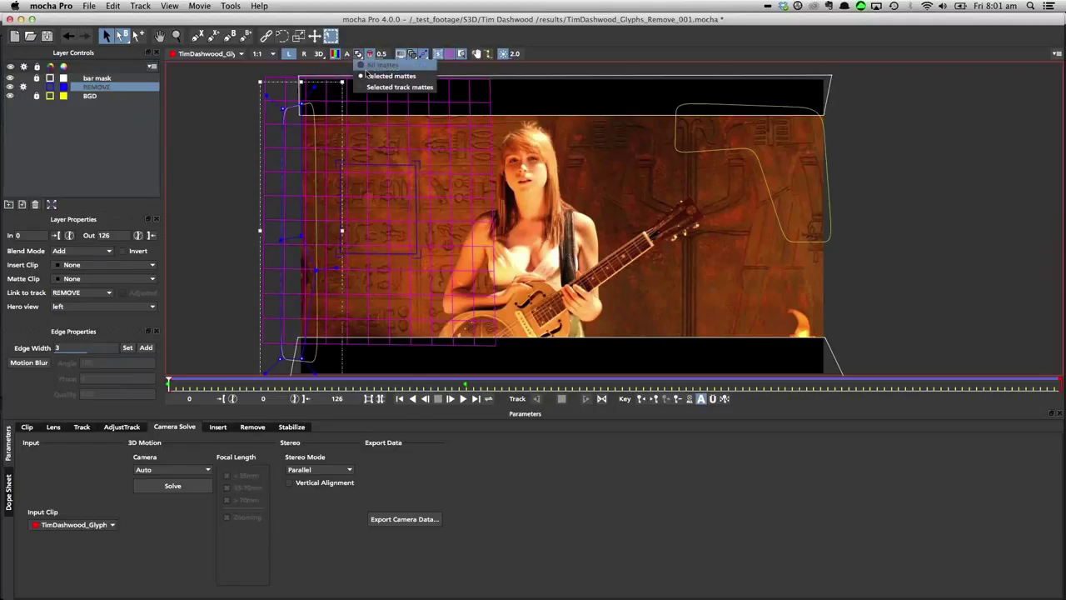
click(375, 83)
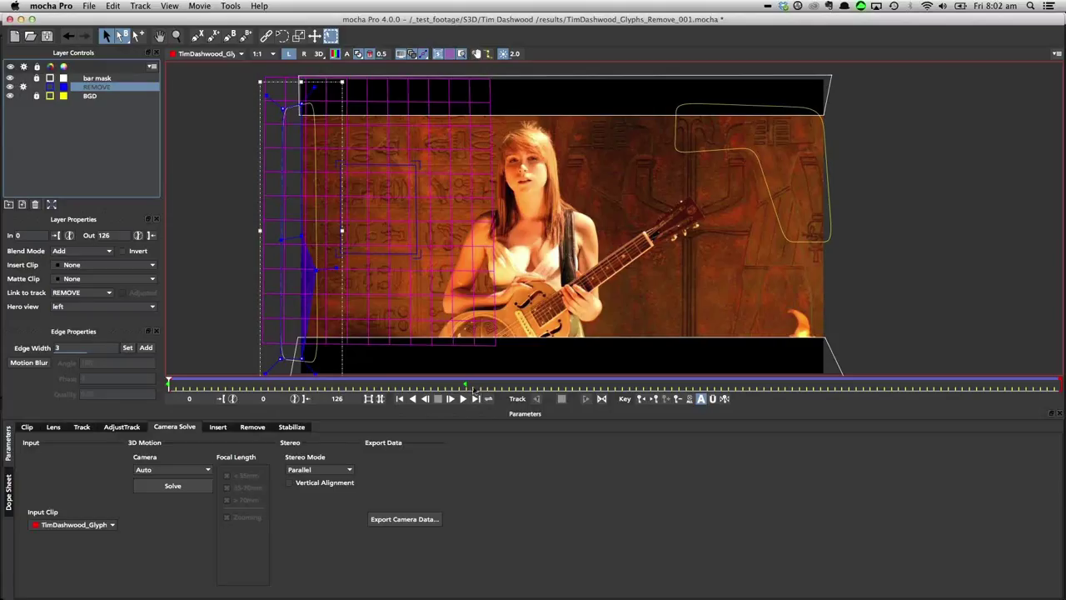
click(472, 387)
click(465, 386)
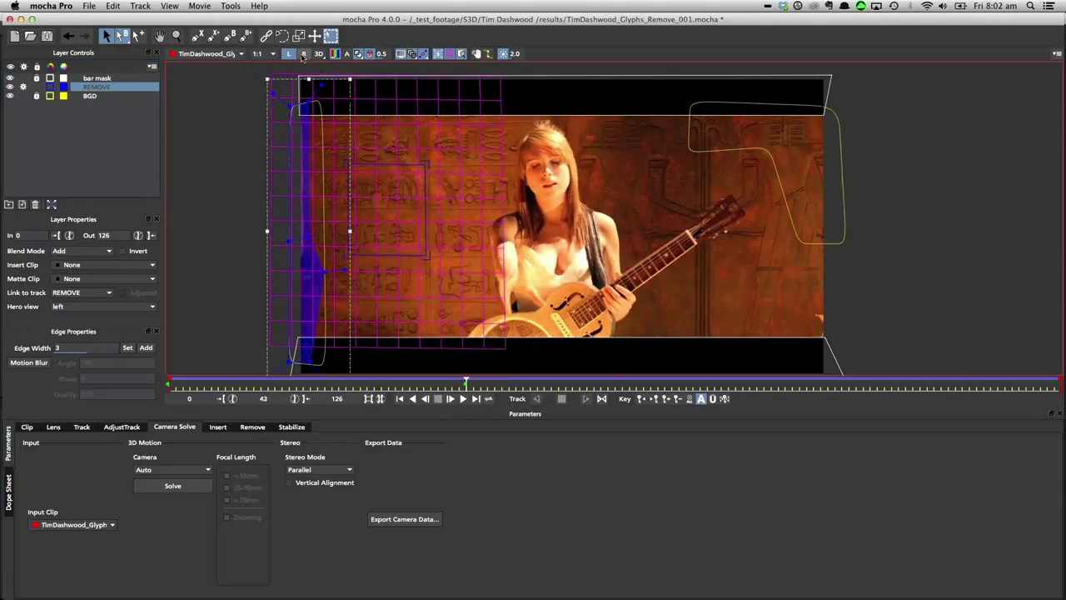
click(303, 54)
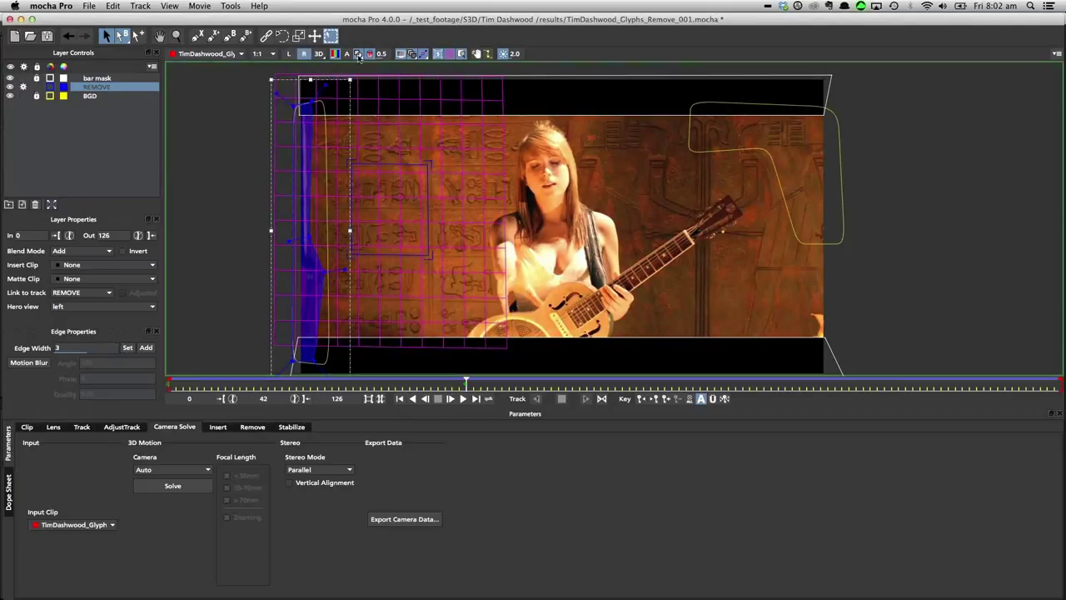
- Hide the mattes and compare the unwanted object at the shot's edge between the left-eye and right-eye views
click(358, 54)
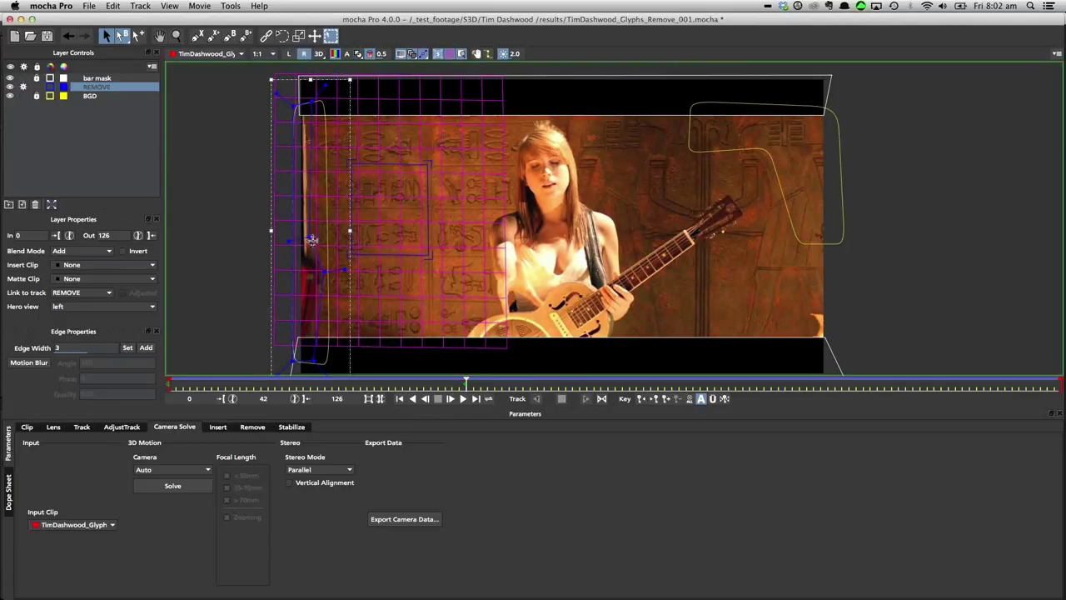
click(289, 53)
click(304, 53)
click(289, 53)
click(303, 55)
- Examine the Remove module's cleanplate list with the assigned file, frame number and view, and close it without changes
click(253, 427)
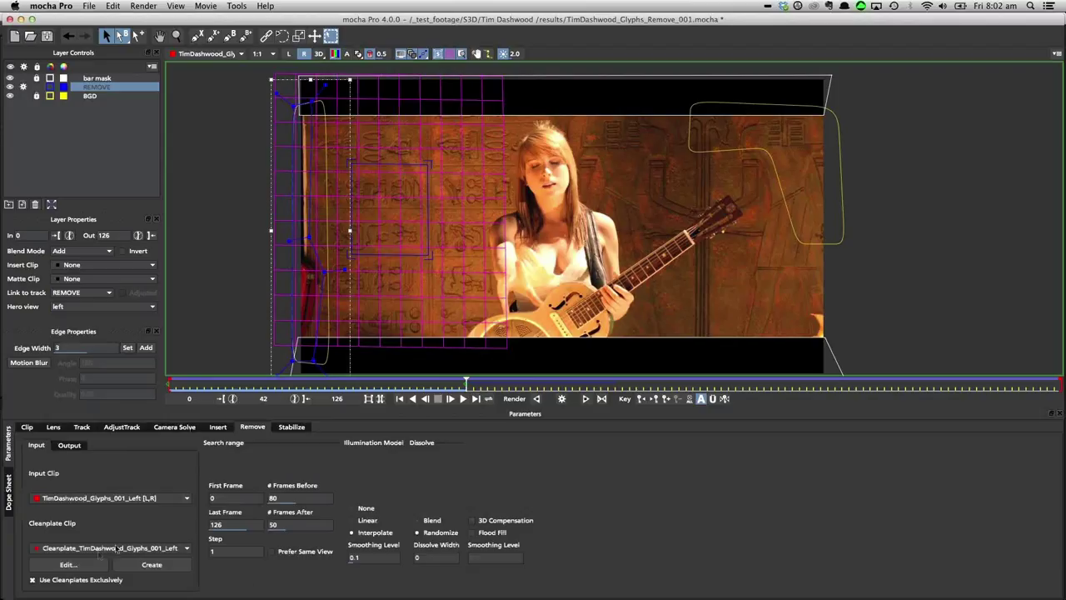
click(68, 564)
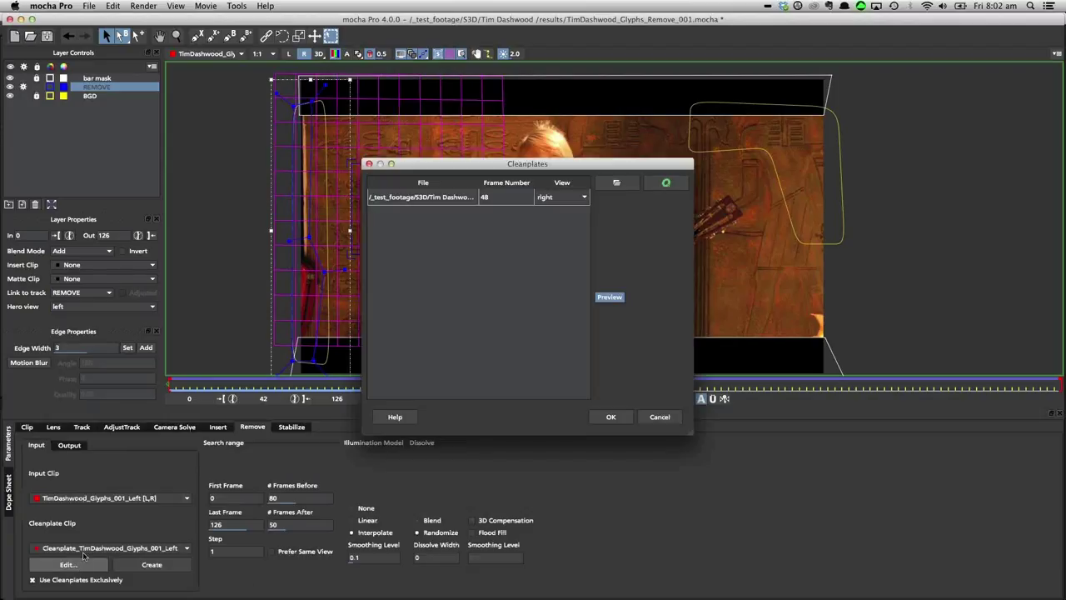
drag(778, 448, 946, 472)
click(639, 197)
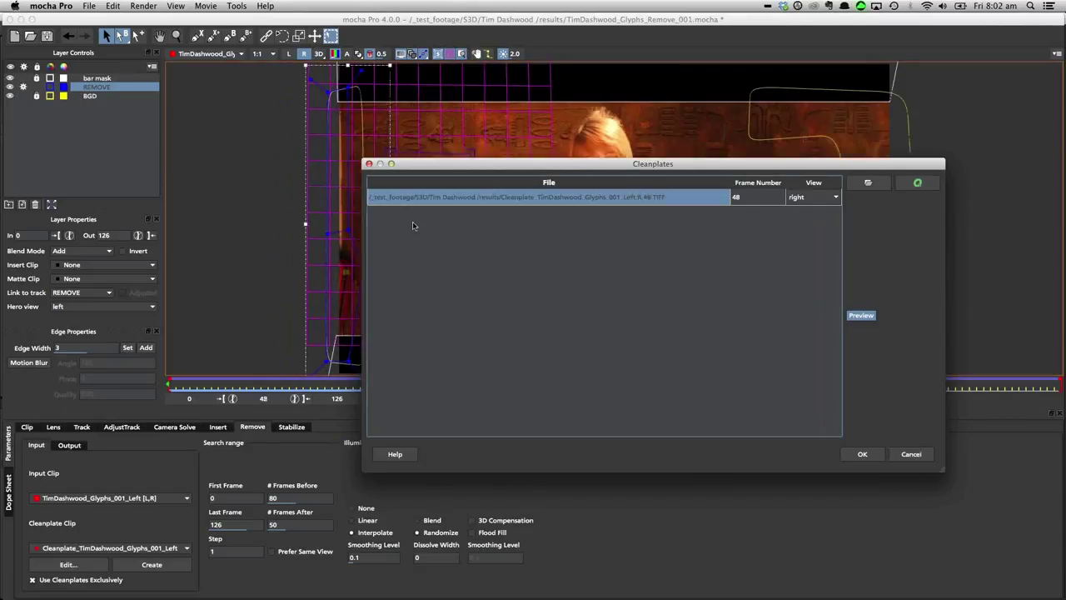
drag(450, 189, 377, 378)
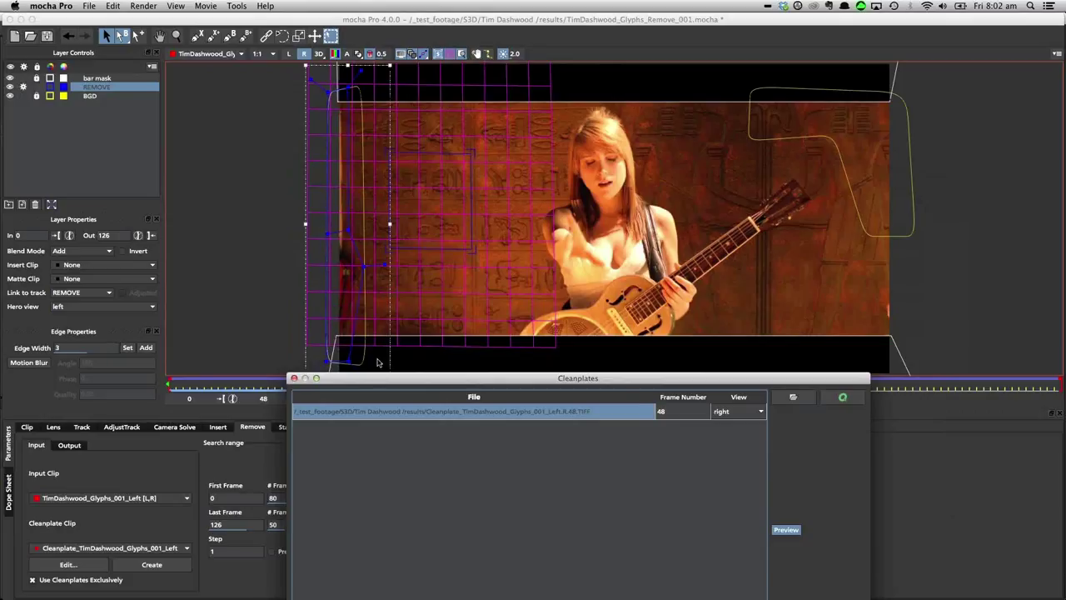
drag(379, 380, 371, 315)
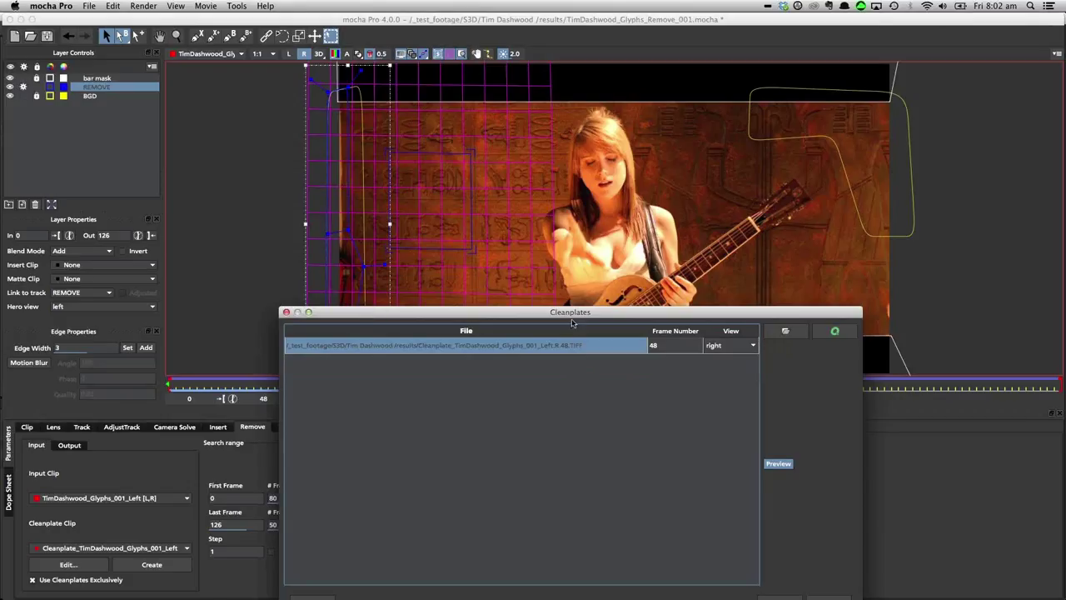
drag(566, 313, 525, 224)
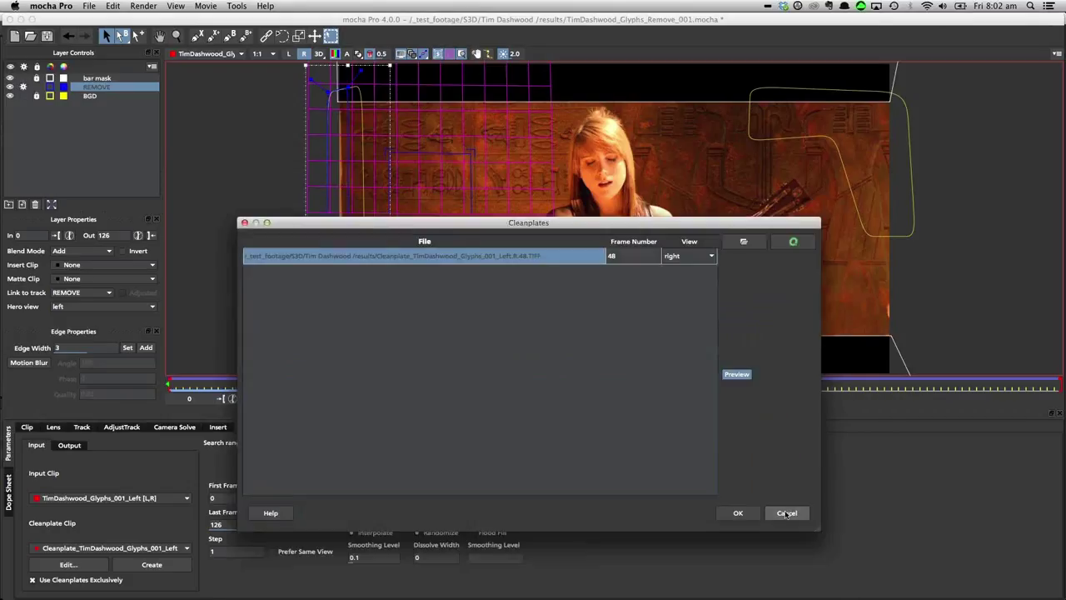
click(786, 514)
- Display the cleanplate clip in the viewer, scrub near frame 48, and recheck the cleanplate list's entry
click(208, 54)
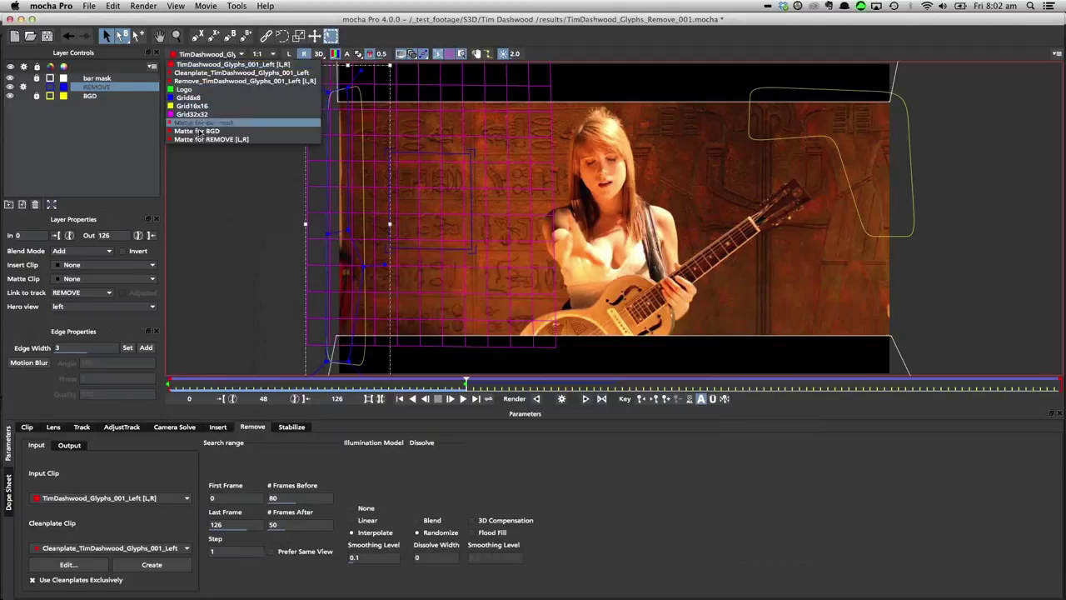
click(204, 73)
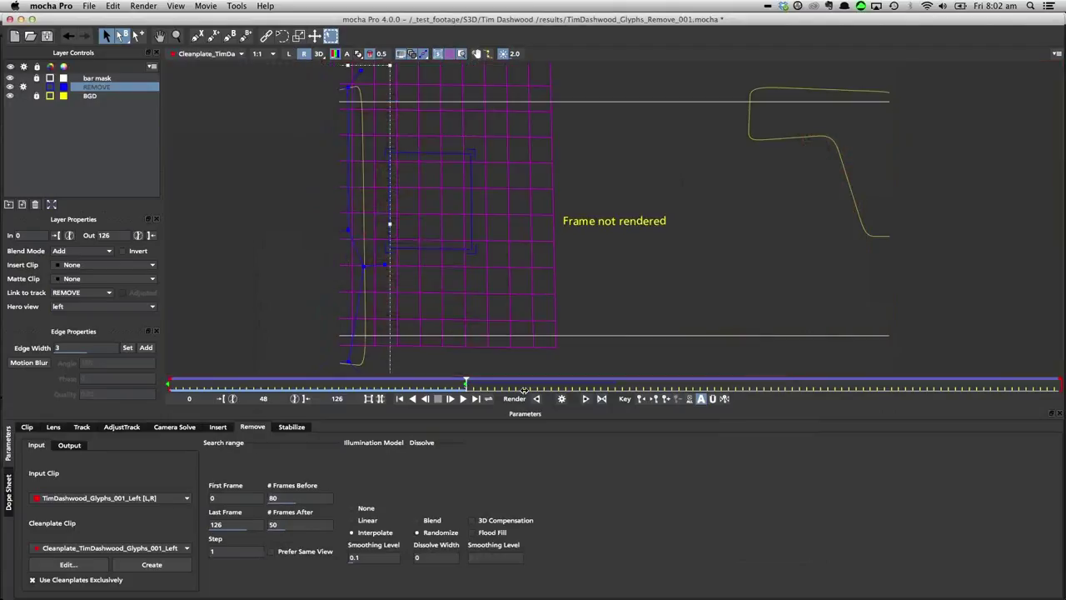
mouse_move(524, 388)
mouse_down()
mouse_move(601, 384)
mouse_move(452, 383)
mouse_move(509, 385)
mouse_up()
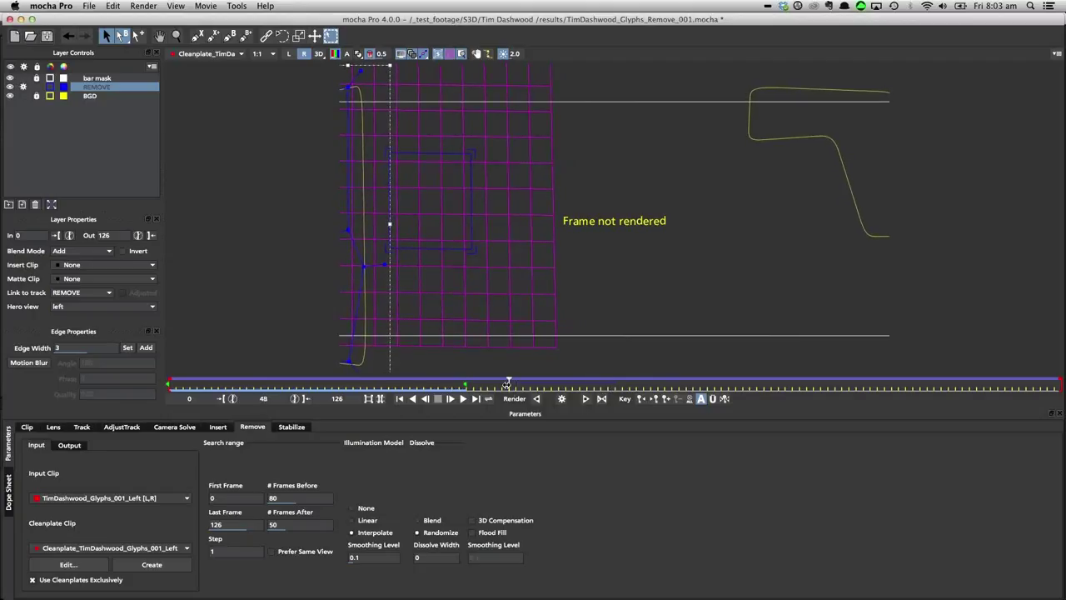
click(56, 566)
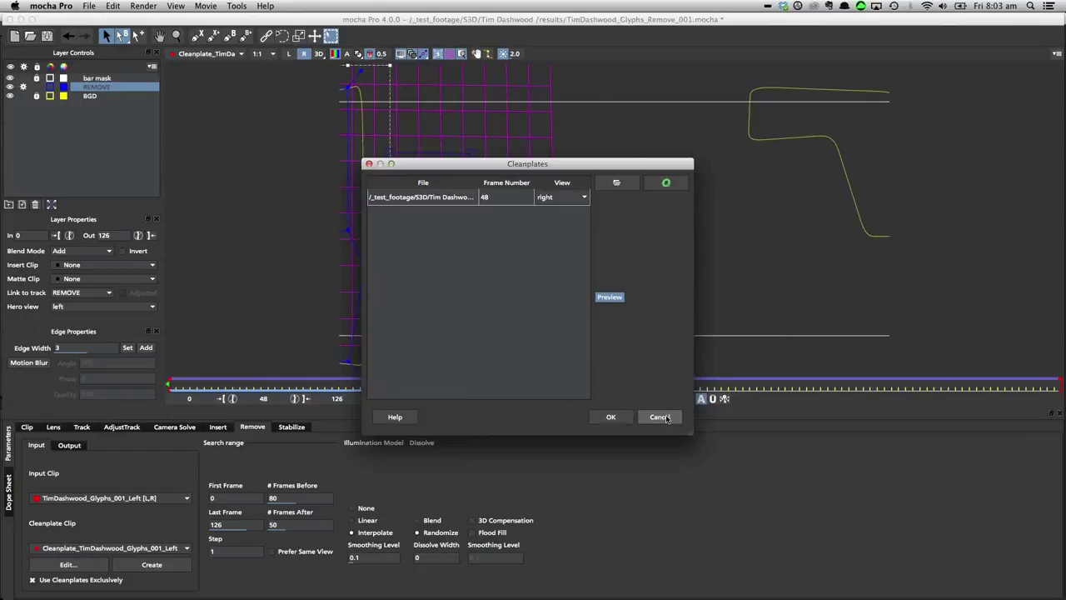
click(661, 350)
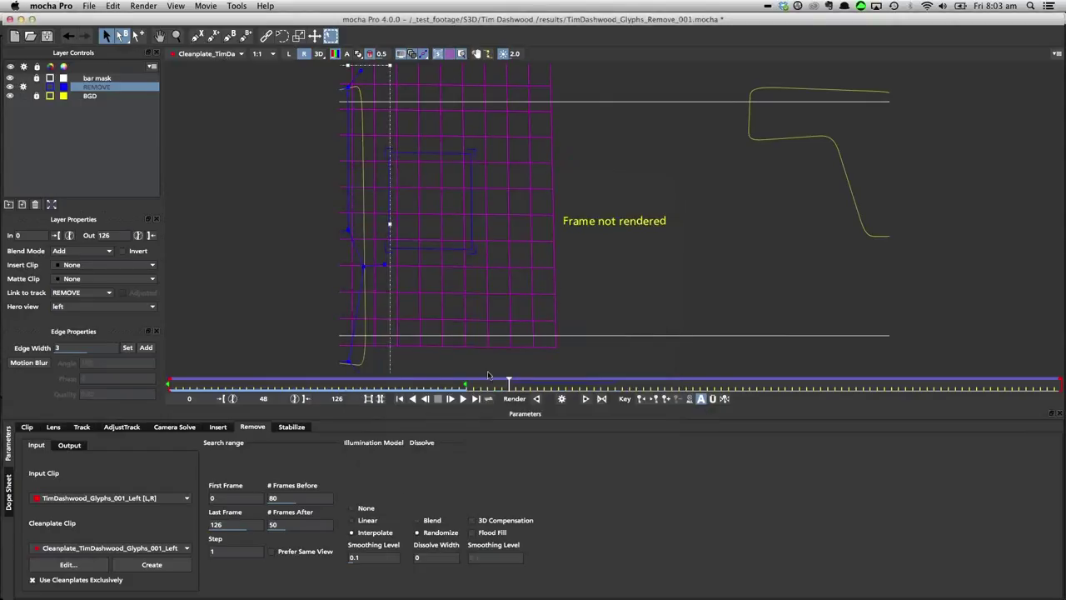
- Return the viewer to the left-eye Glyphs_001_Left source clip at frame 40 and hide the planar grid and surface
click(206, 53)
click(513, 384)
drag(497, 385, 461, 381)
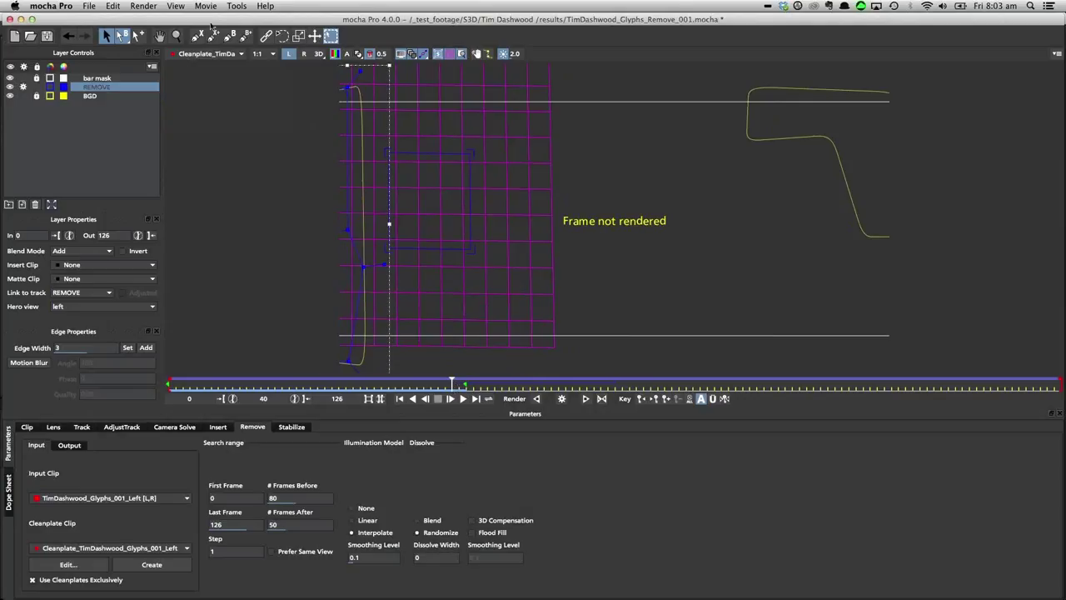
click(224, 55)
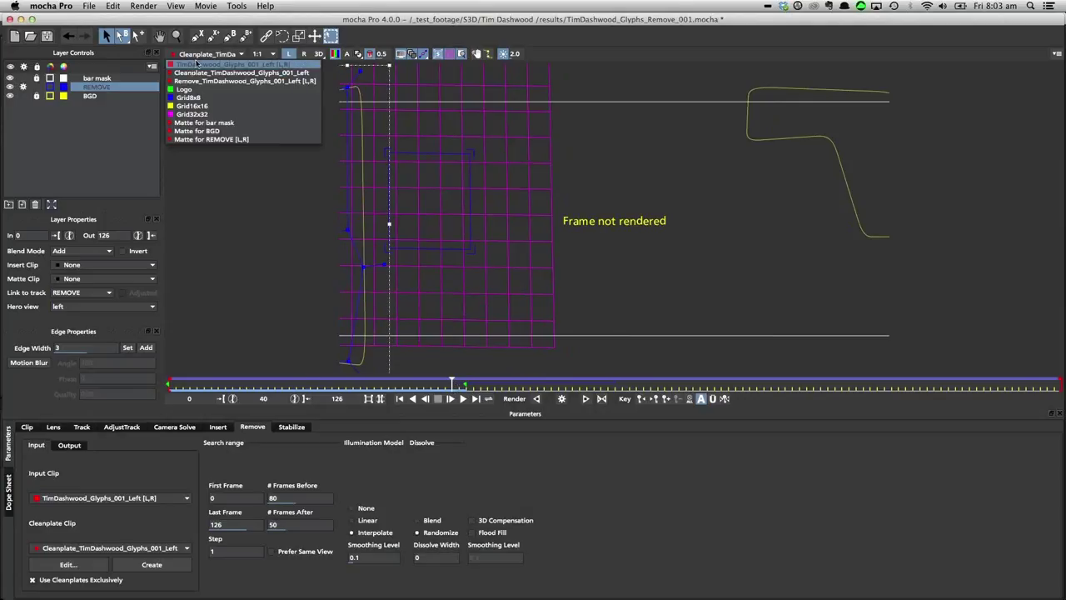
click(200, 64)
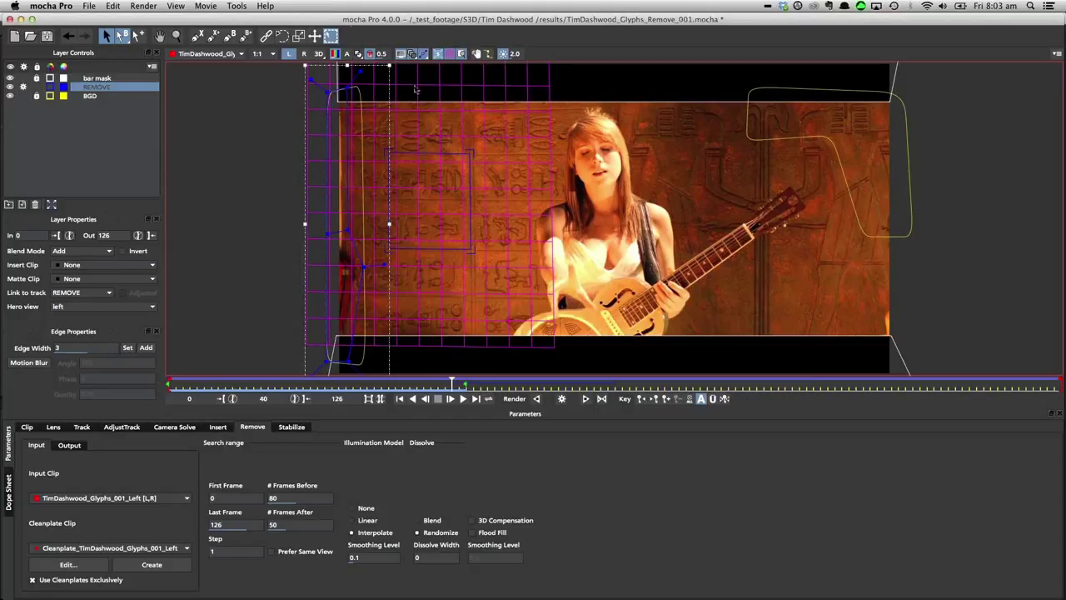
click(448, 55)
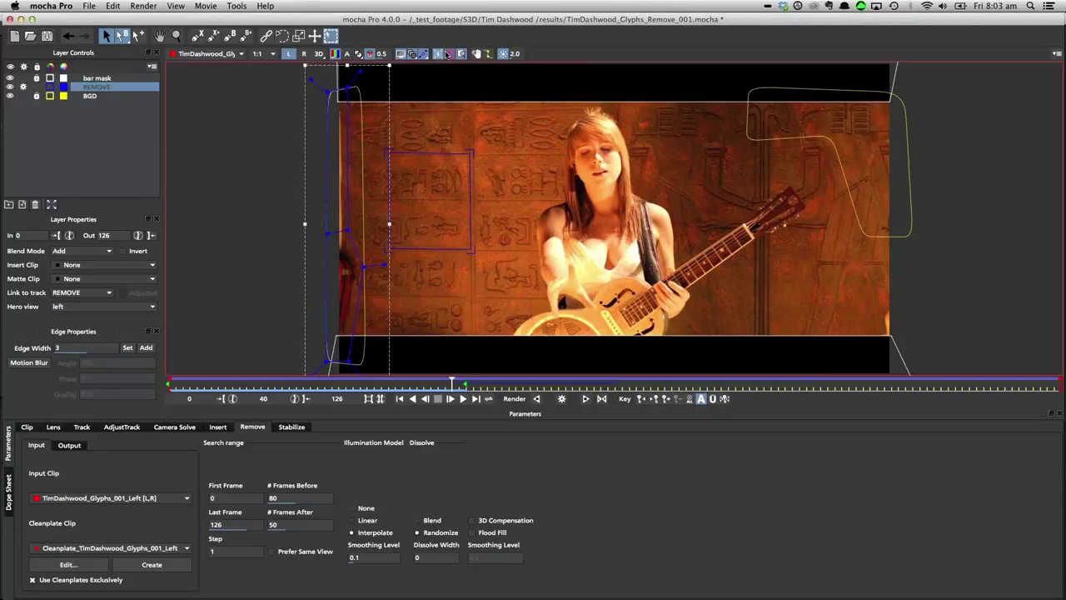
click(438, 53)
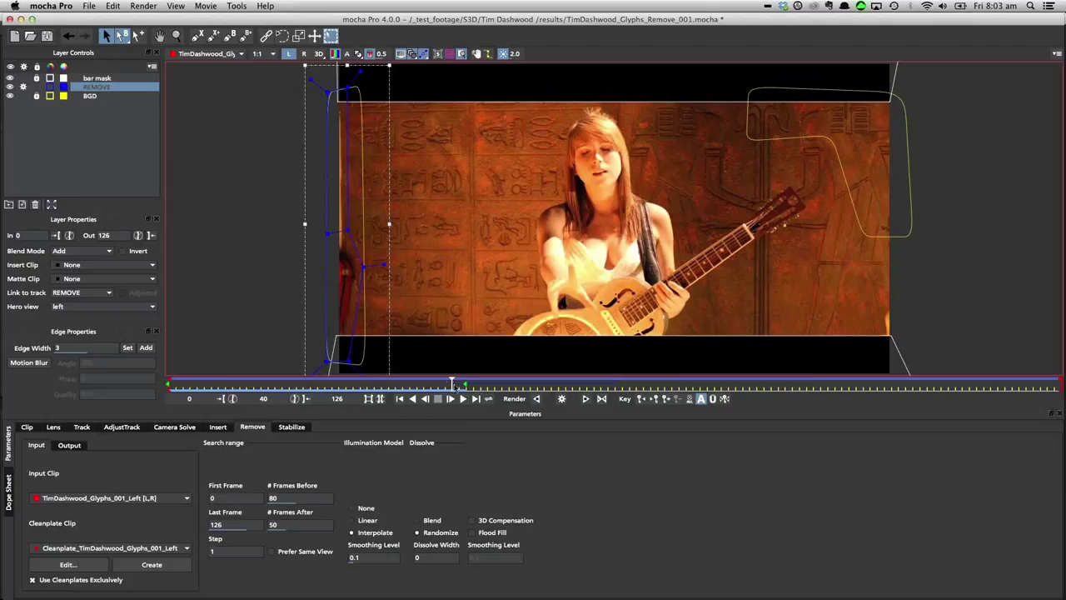
- Check which frame and stereo view the cleanplate is assigned to, and close the cleanplate list without changes
drag(454, 386, 459, 385)
click(68, 564)
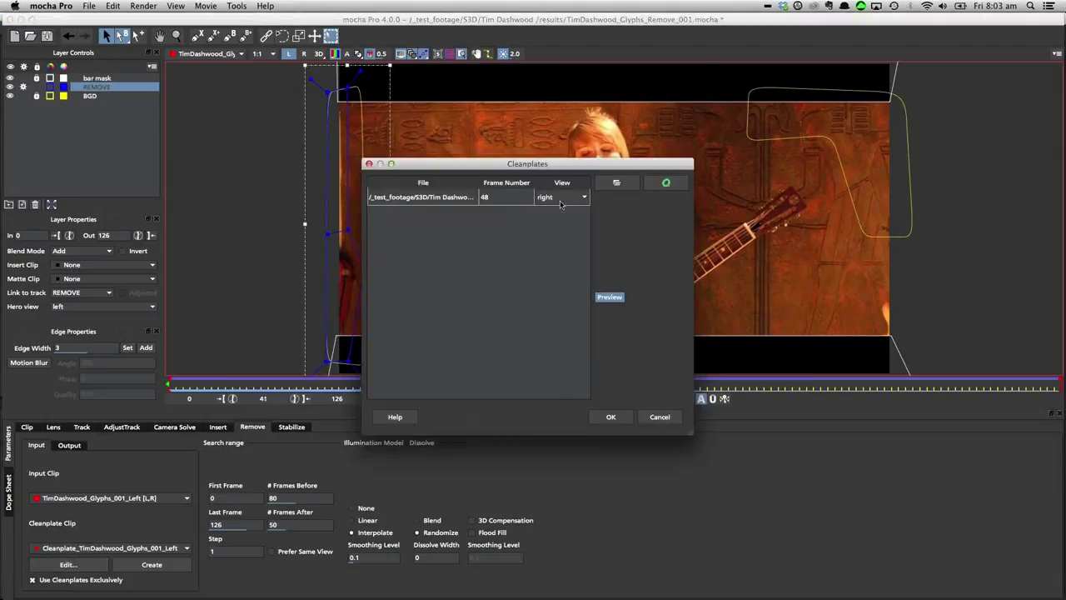
click(663, 416)
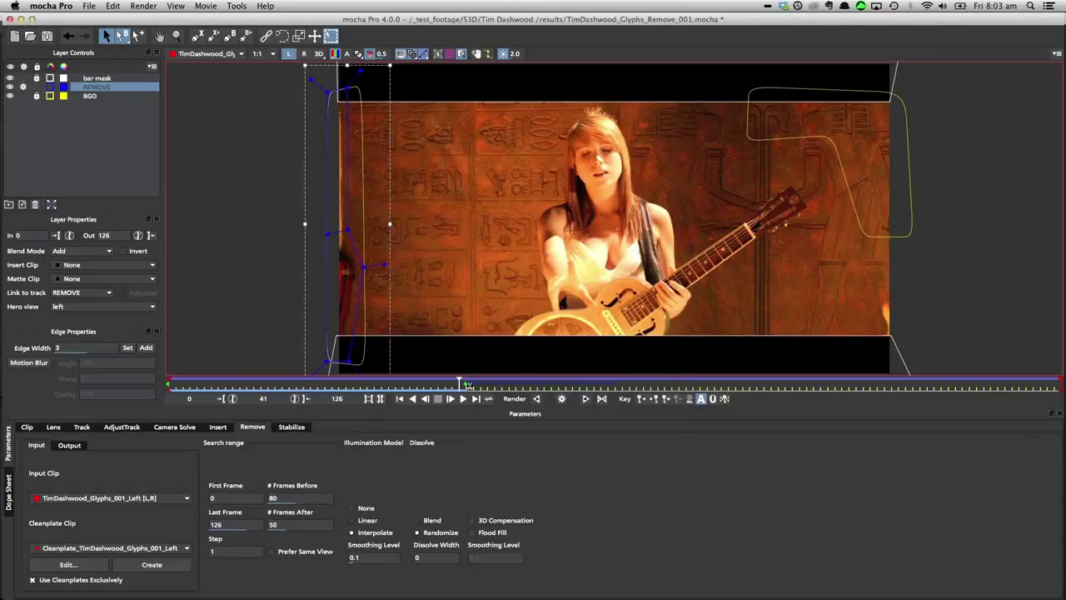
- Compare the removal area in the left-eye and right-eye views at frame 42, and scrub on to frame 52
mouse_move(468, 386)
mouse_down()
mouse_move(435, 380)
mouse_move(466, 383)
mouse_up()
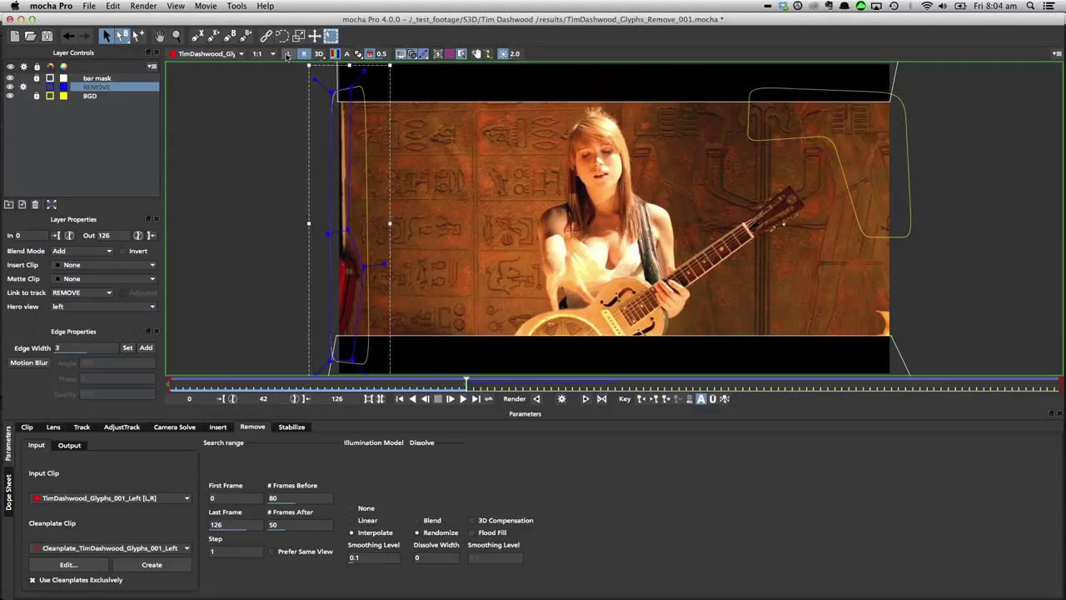
click(287, 54)
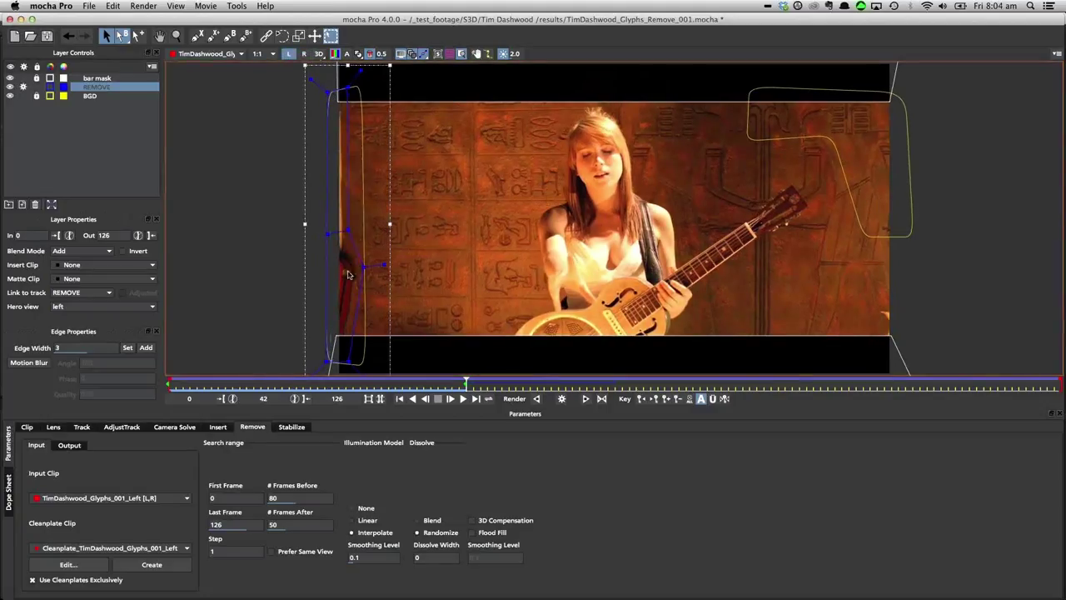
click(303, 54)
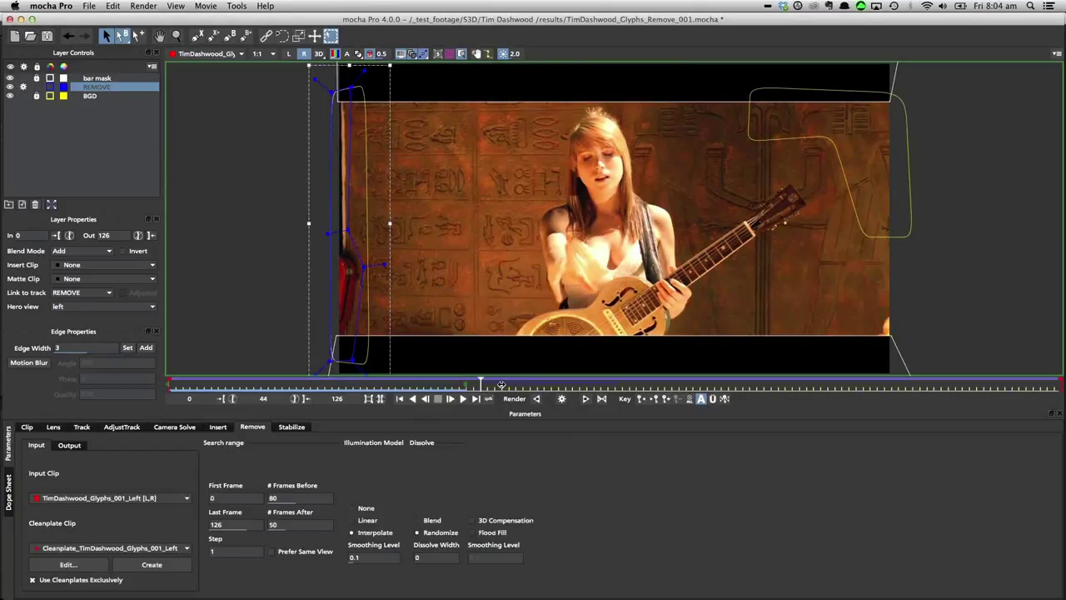
drag(502, 385, 537, 388)
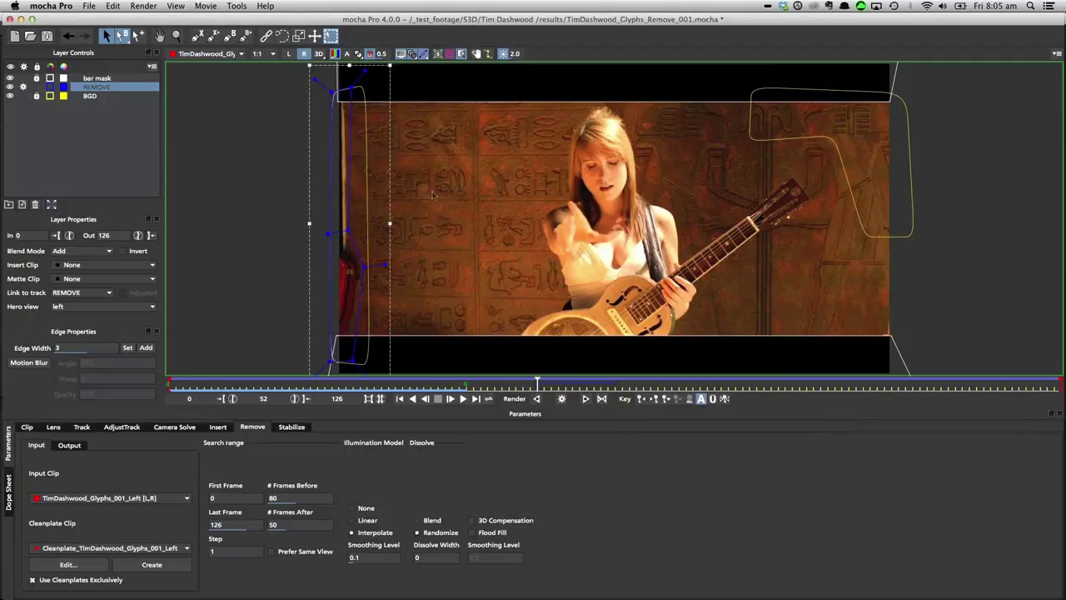
- Enable rendering for both stereo views, switch to the left-eye view, and render the removal backwards from frame 52
click(601, 399)
click(289, 54)
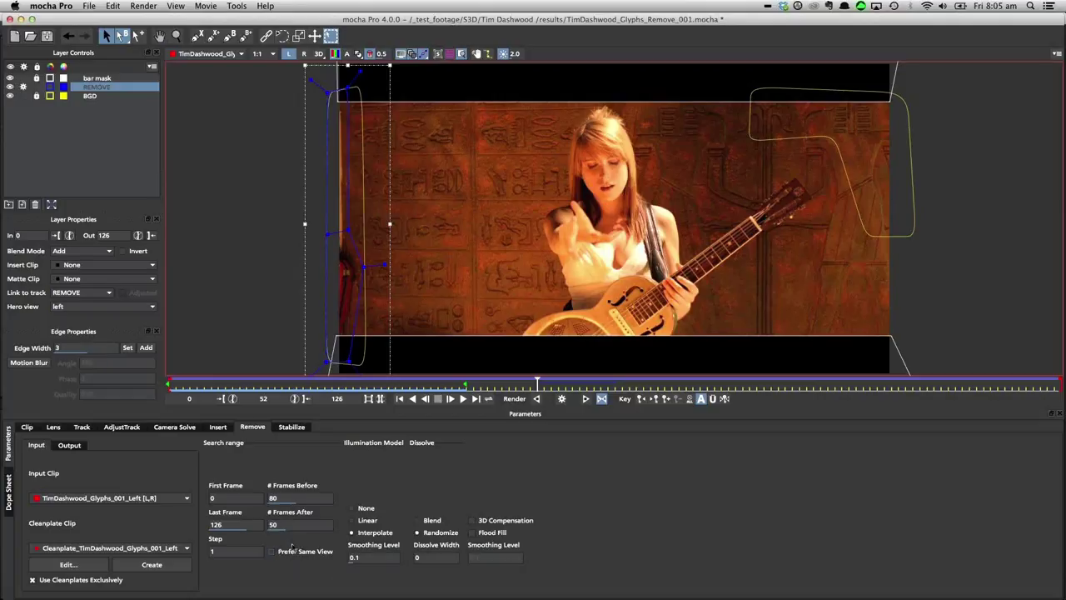
click(293, 553)
click(537, 400)
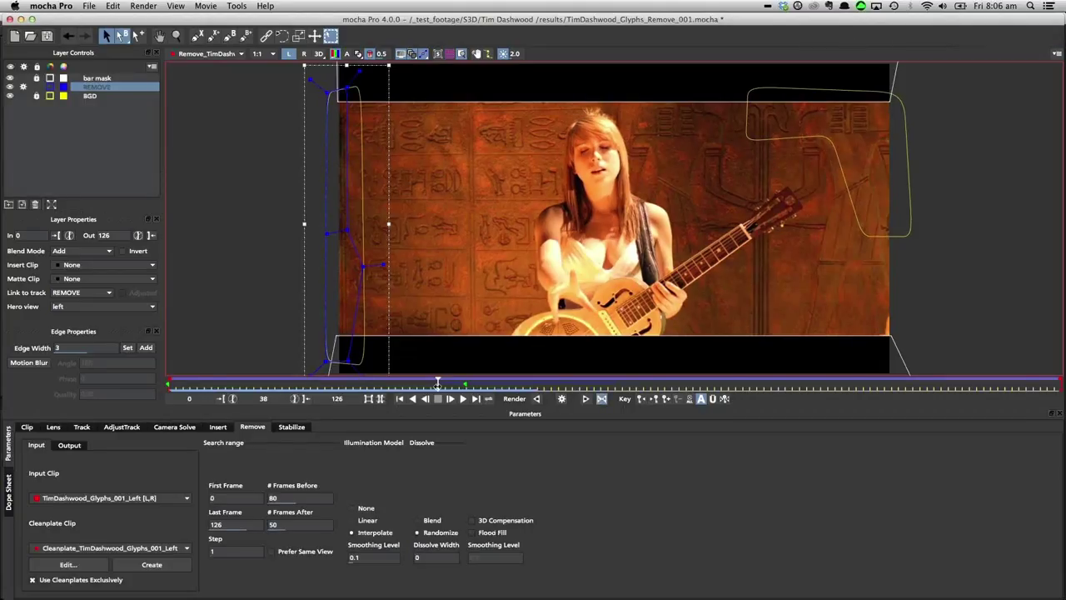
- Scrub through the rendered removal clip with the layer overlays hidden to inspect the cleaned edge of the glyph wall
drag(404, 385, 188, 370)
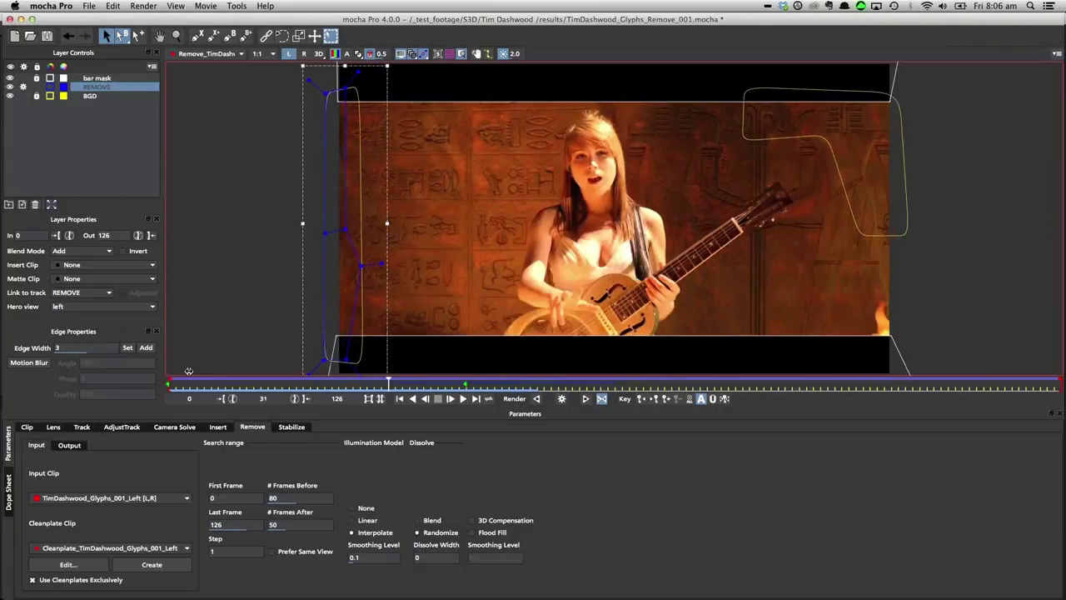
click(642, 383)
key(Left)
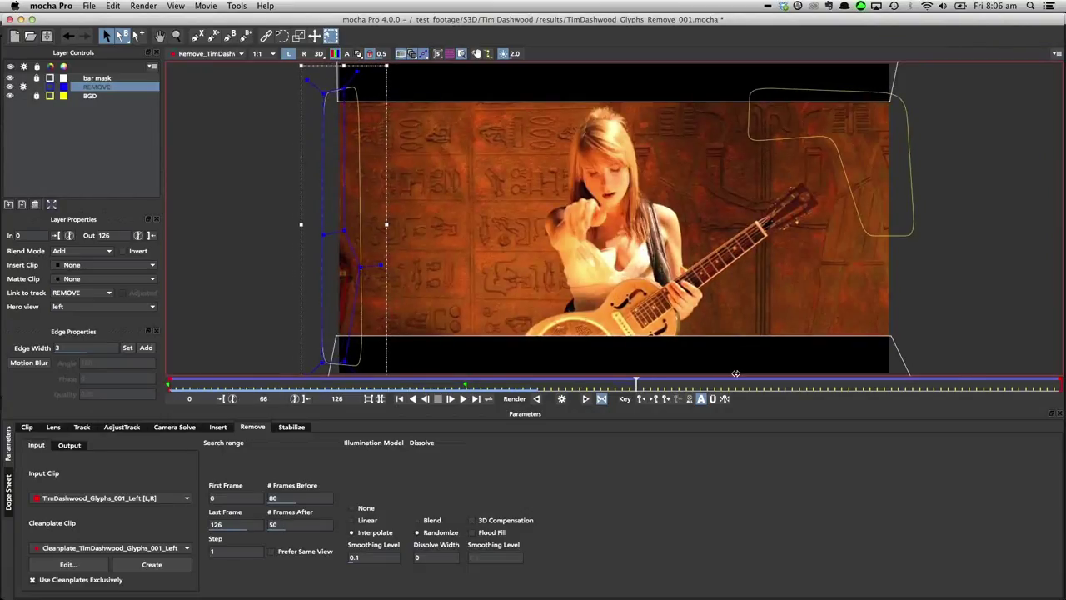
drag(735, 373, 232, 380)
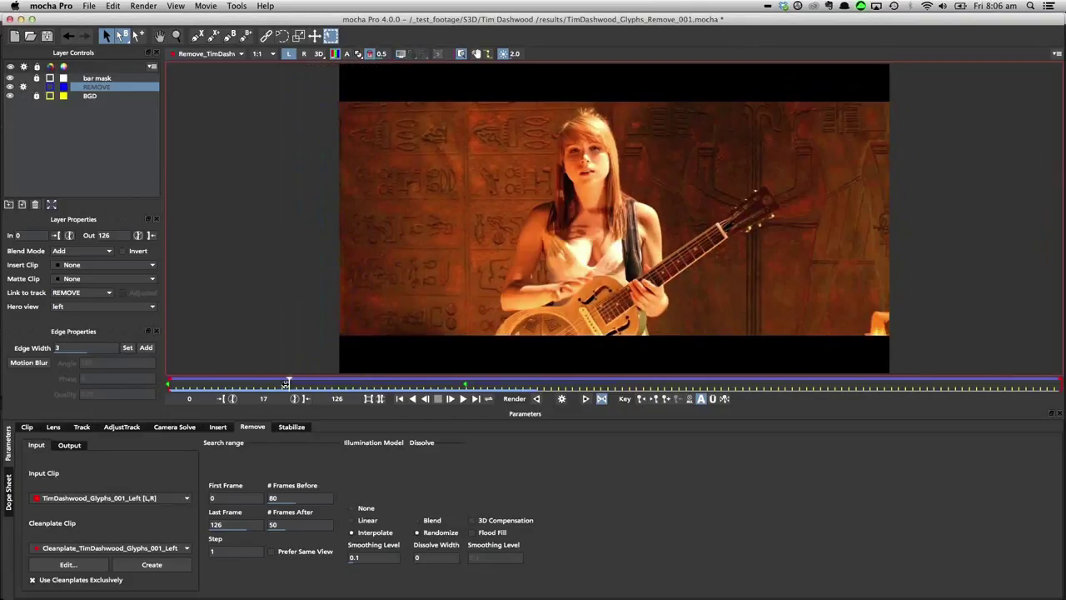
drag(288, 382, 421, 382)
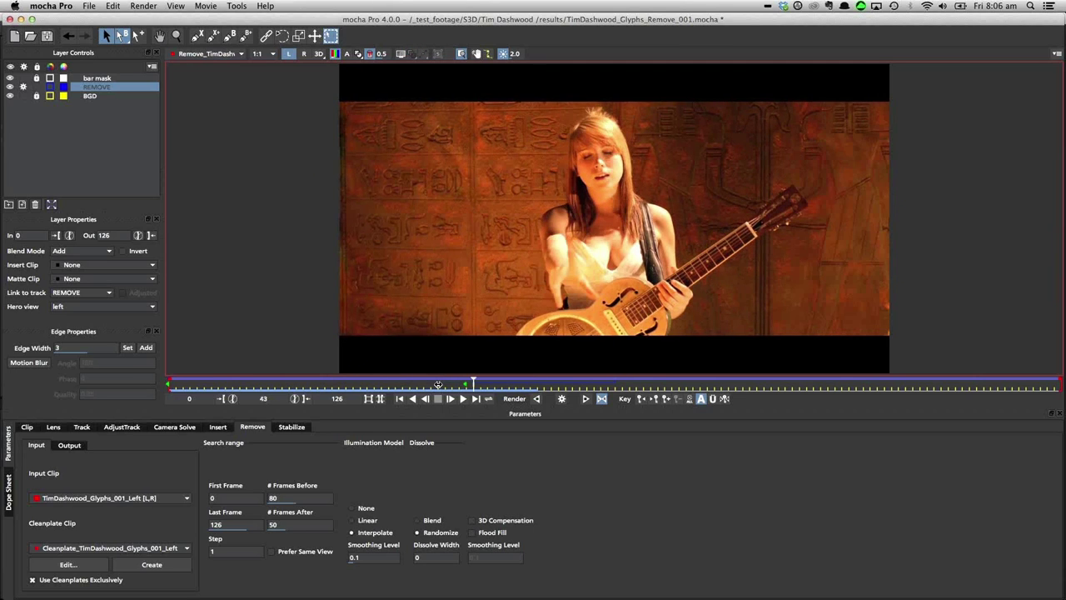
click(171, 384)
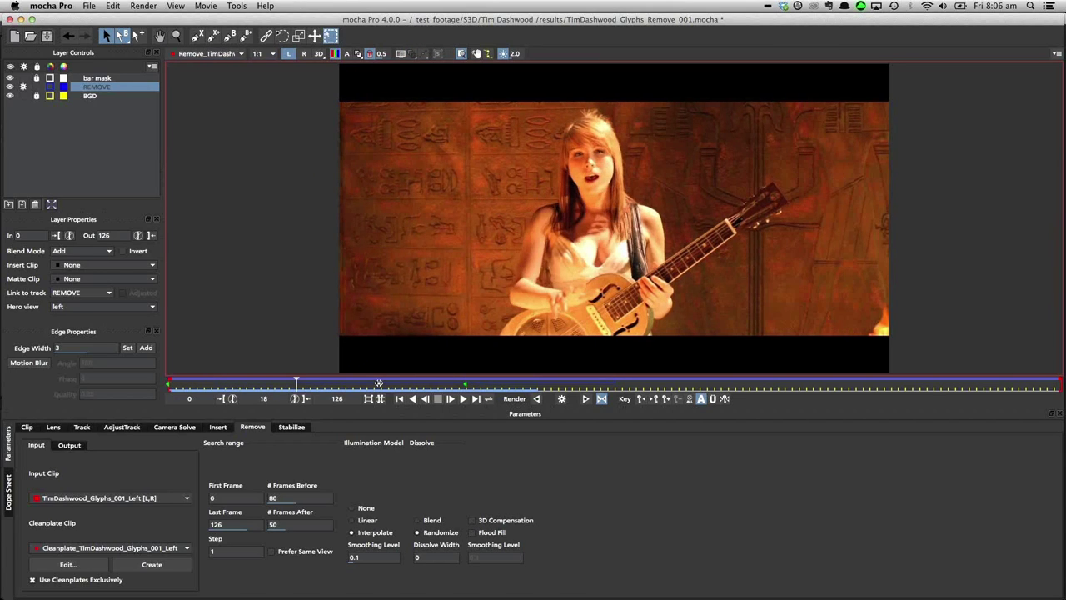
- Scrub through the rendered removal in the right-eye view and check it in the 3D anaglyph view, stopping at frame 14
key(2)
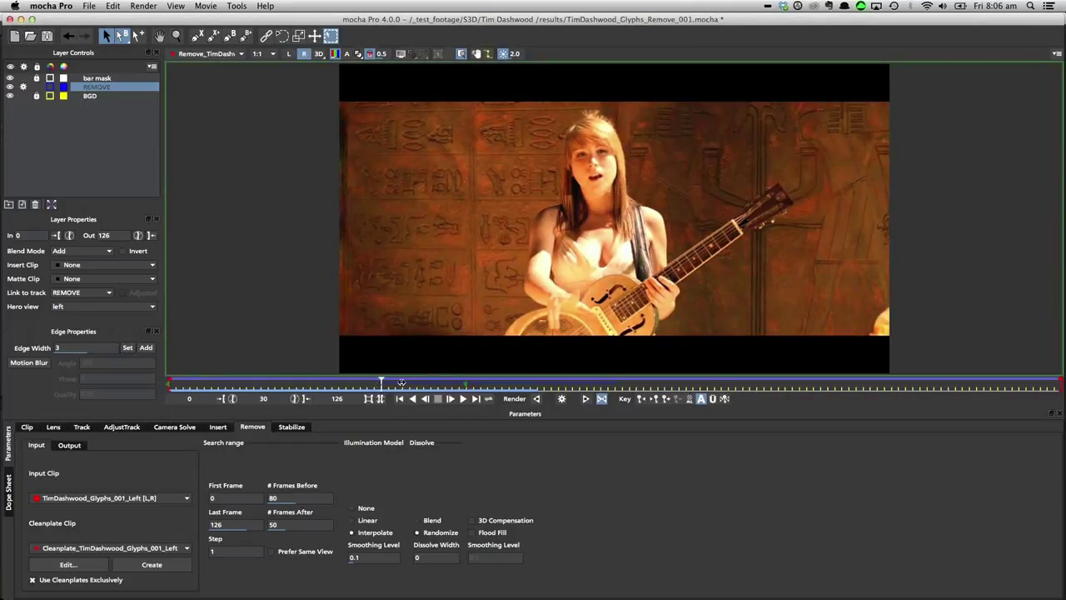
drag(381, 384, 328, 383)
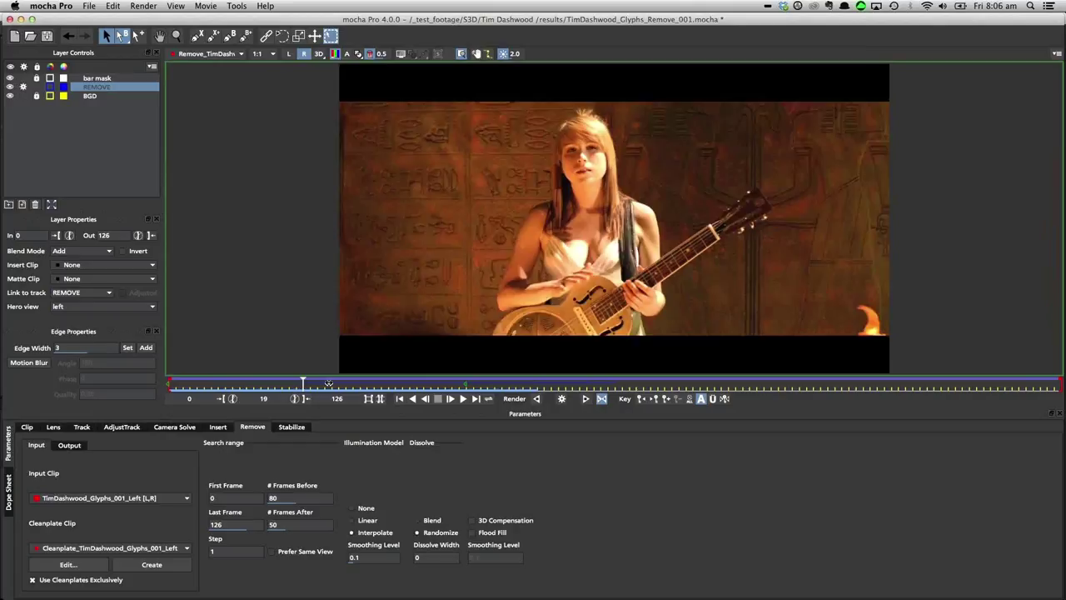
click(319, 54)
mouse_move(340, 86)
click(414, 92)
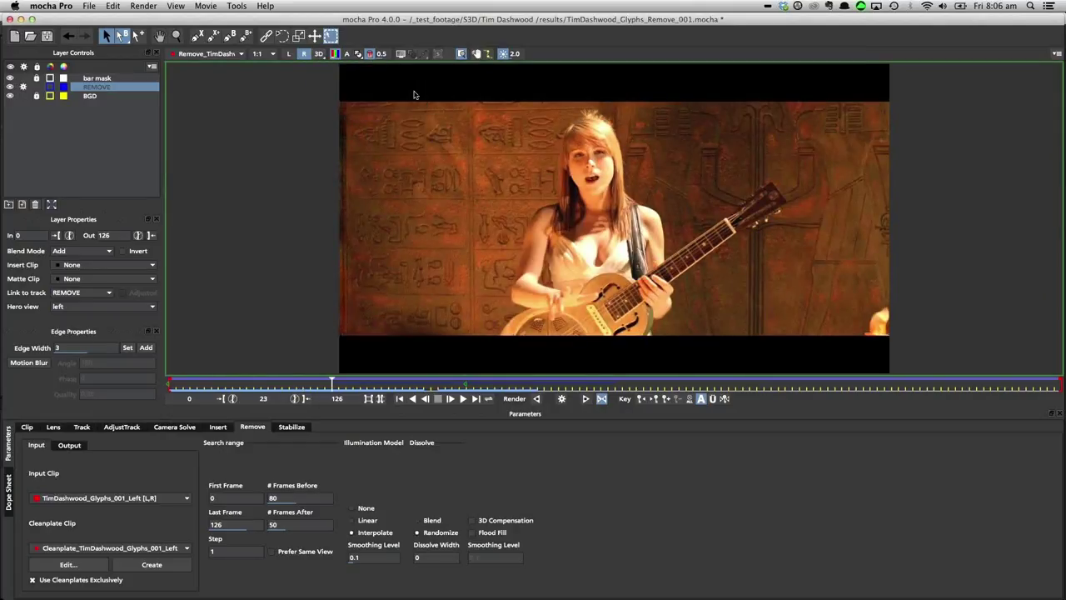
click(320, 55)
drag(321, 383, 267, 234)
- Compare the original stereo clip with the rendered Remove clip in the 3D anaglyph view at frame 14, ending on the Remove clip
click(227, 54)
click(211, 70)
click(211, 55)
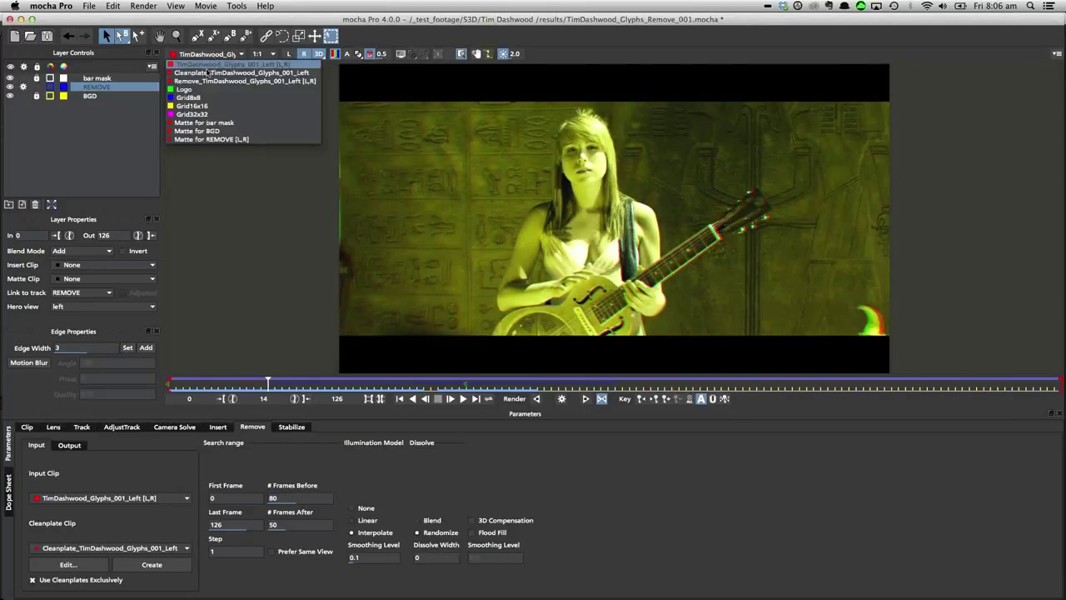
click(202, 81)
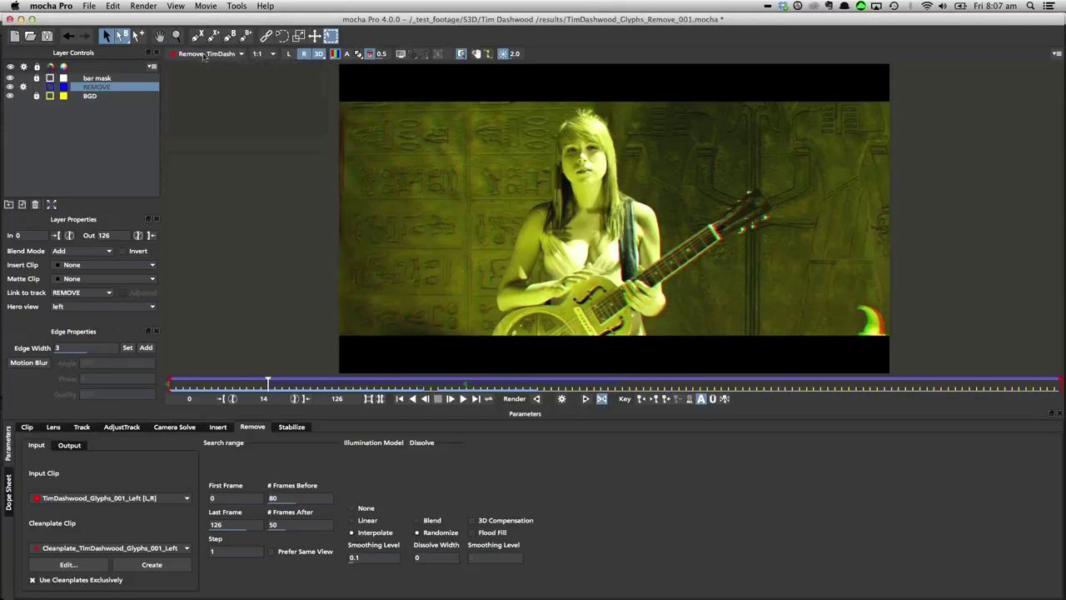
click(205, 55)
click(204, 64)
click(209, 54)
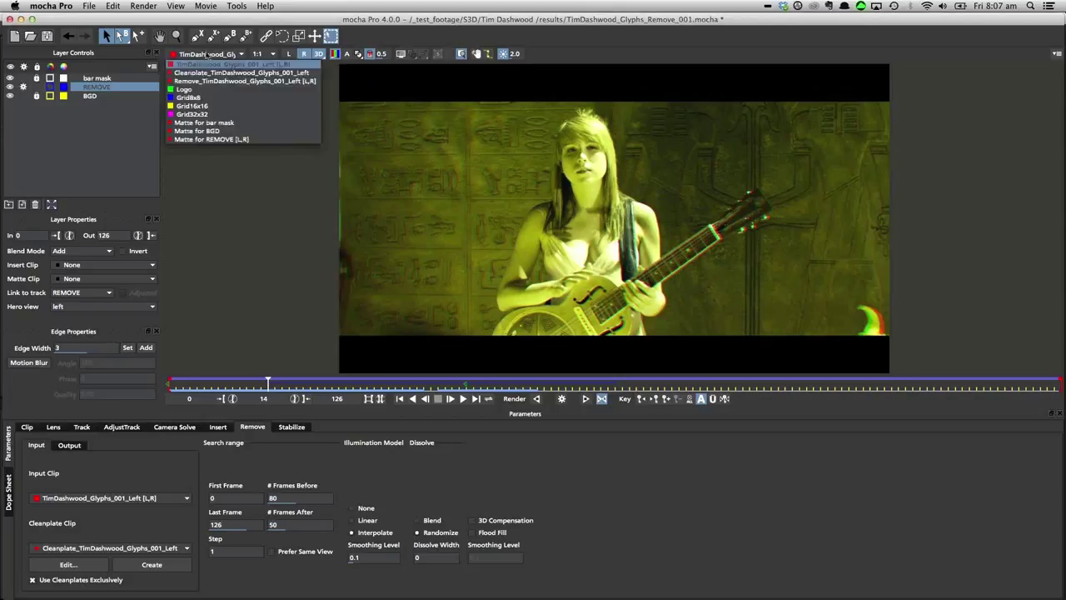
click(204, 81)
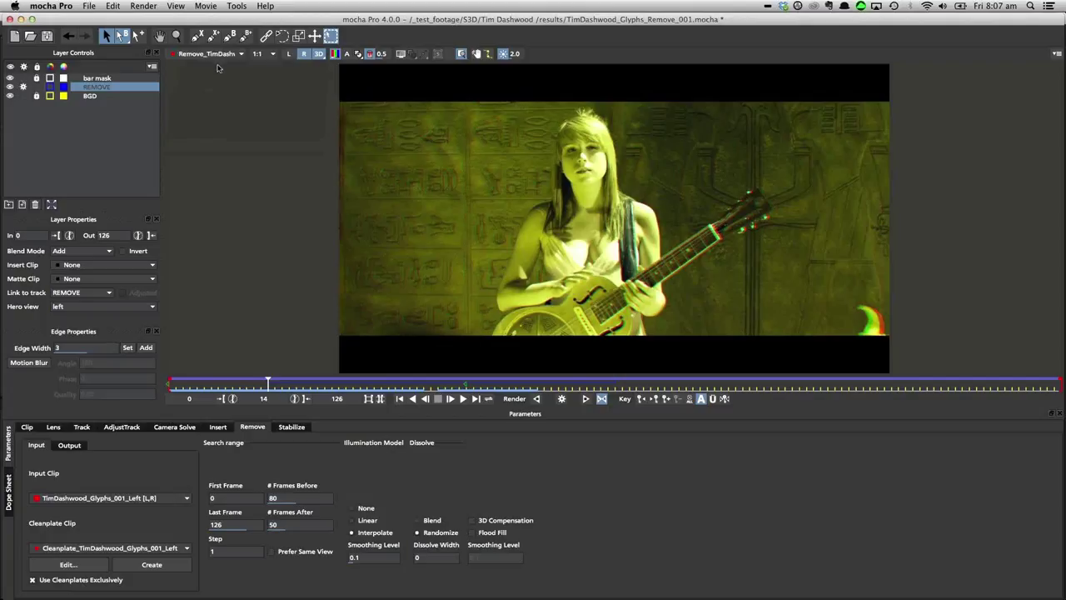
click(218, 54)
click(204, 64)
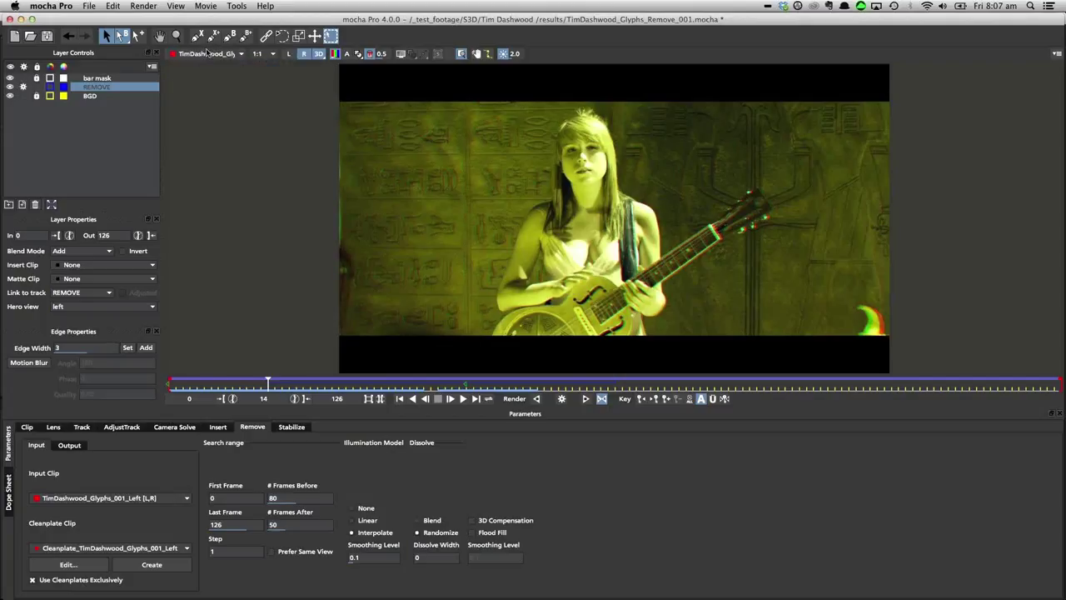
click(206, 55)
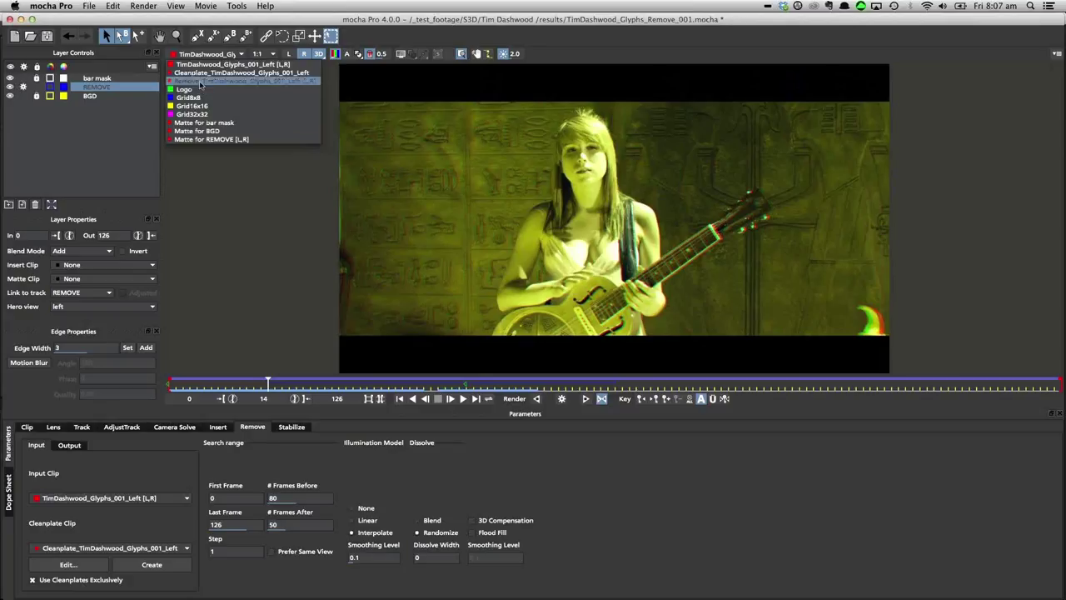
click(200, 81)
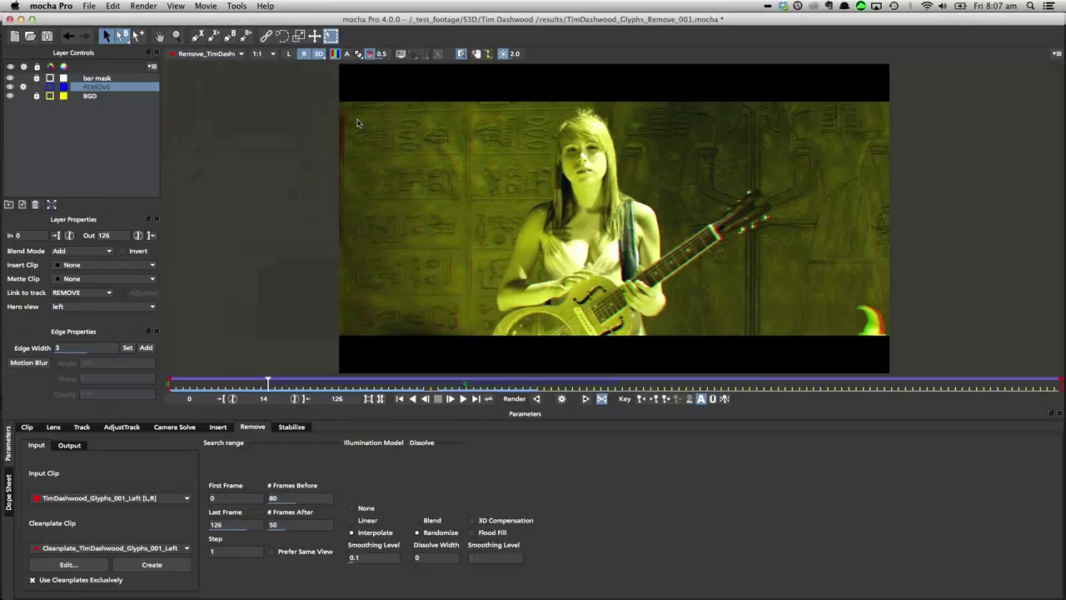
- Turn off the 3D anaglyph view, play the right-eye removal render, and scrub back to frame 7
click(82, 427)
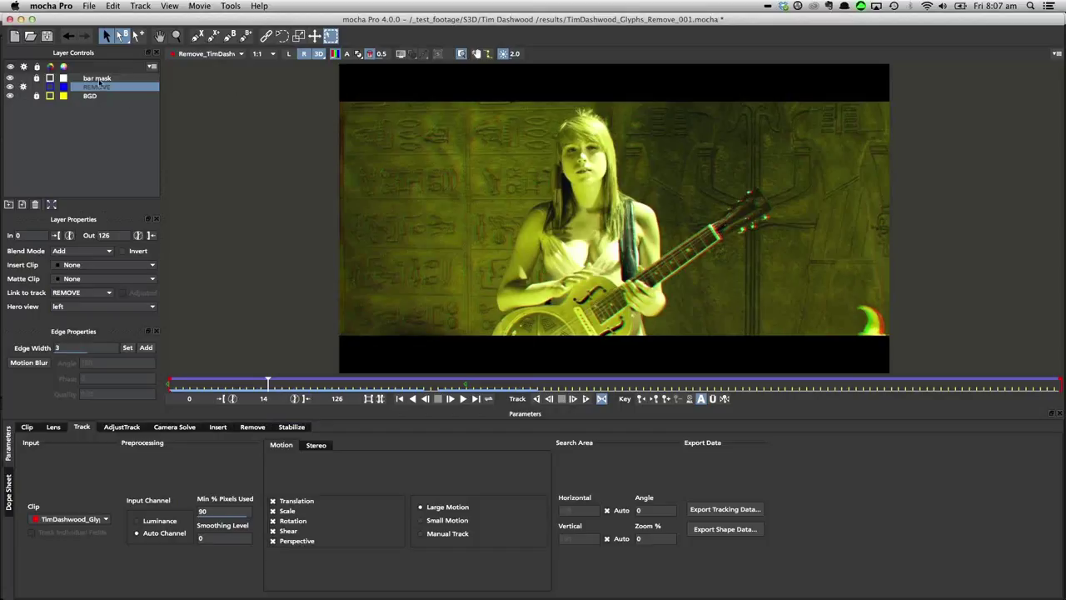
click(323, 54)
key(space)
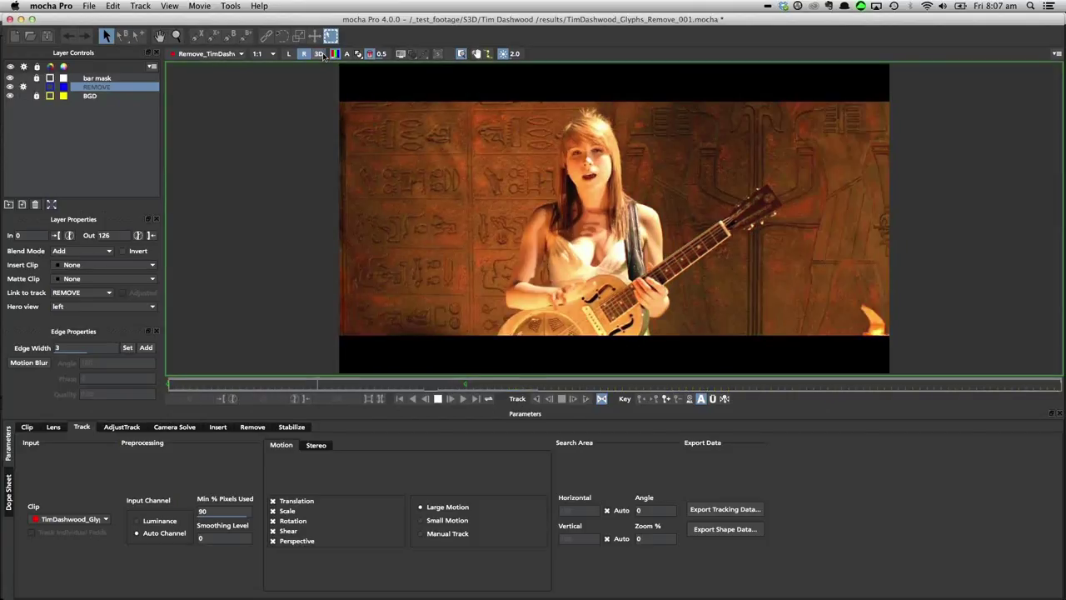
drag(444, 382, 216, 381)
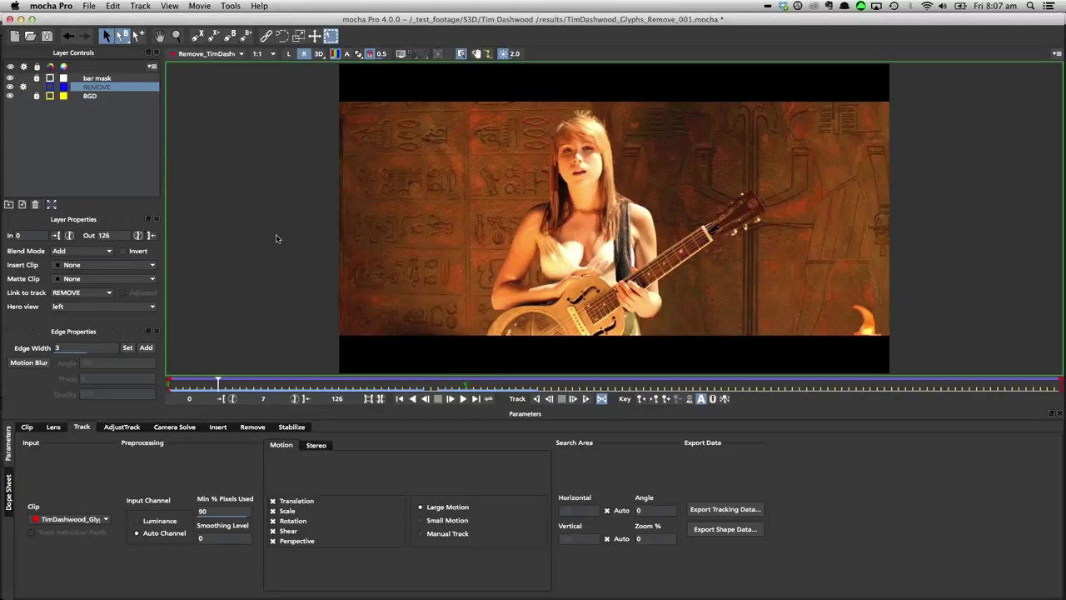
- Return to the Remove settings and scrub the right-eye render between frame 37 and the opening frames to inspect the cleaned wall edge
click(250, 428)
drag(218, 382, 430, 384)
click(584, 399)
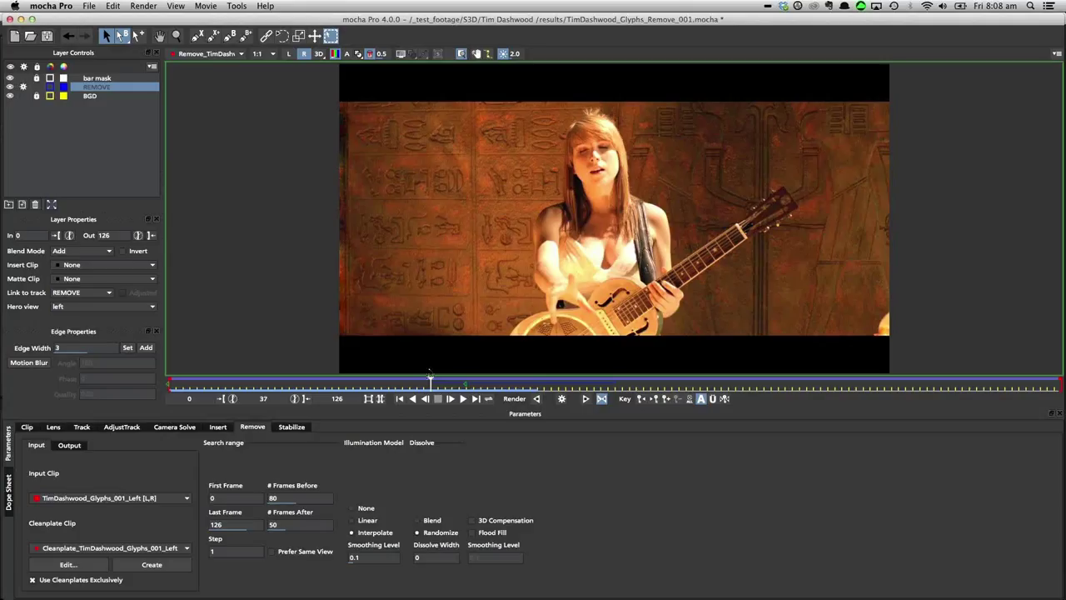
drag(430, 381, 252, 382)
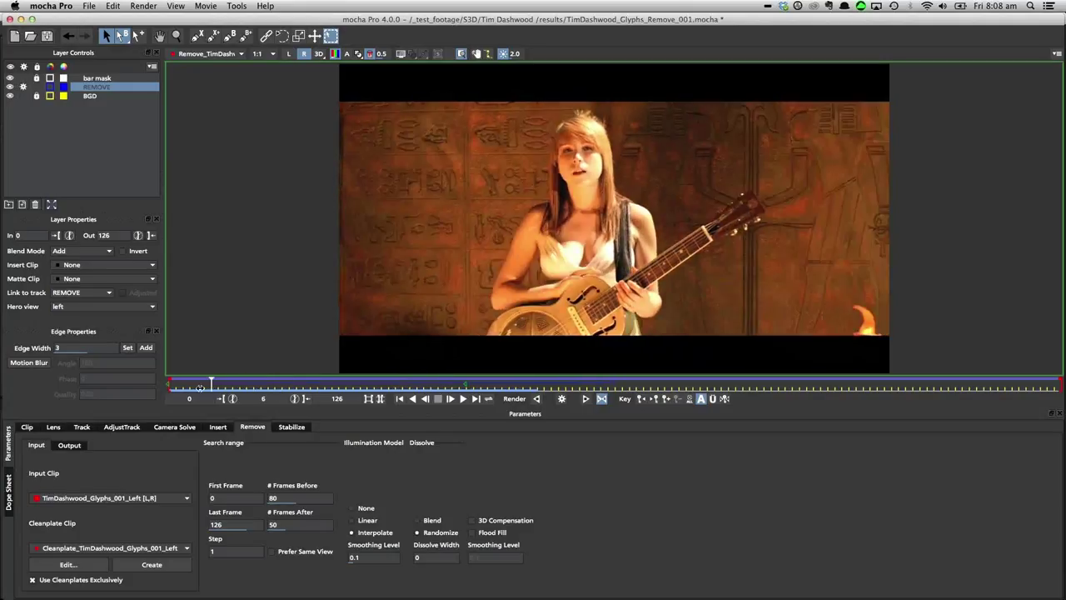
mouse_move(242, 386)
mouse_down()
mouse_move(440, 392)
mouse_move(253, 396)
mouse_up()
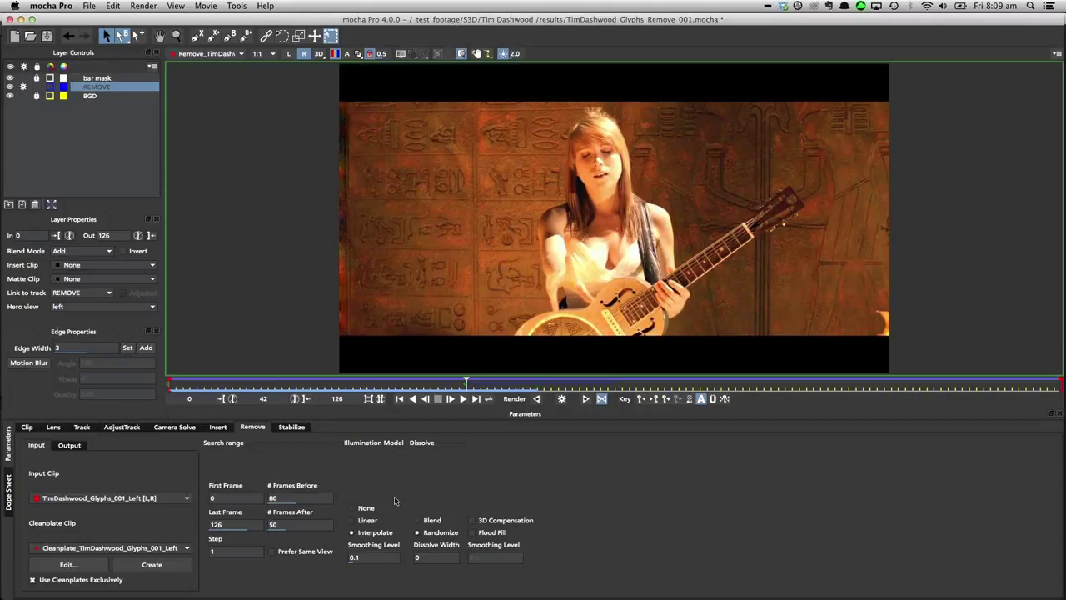
- Show the layer overlays again and set the removal's illumination model to None
click(401, 53)
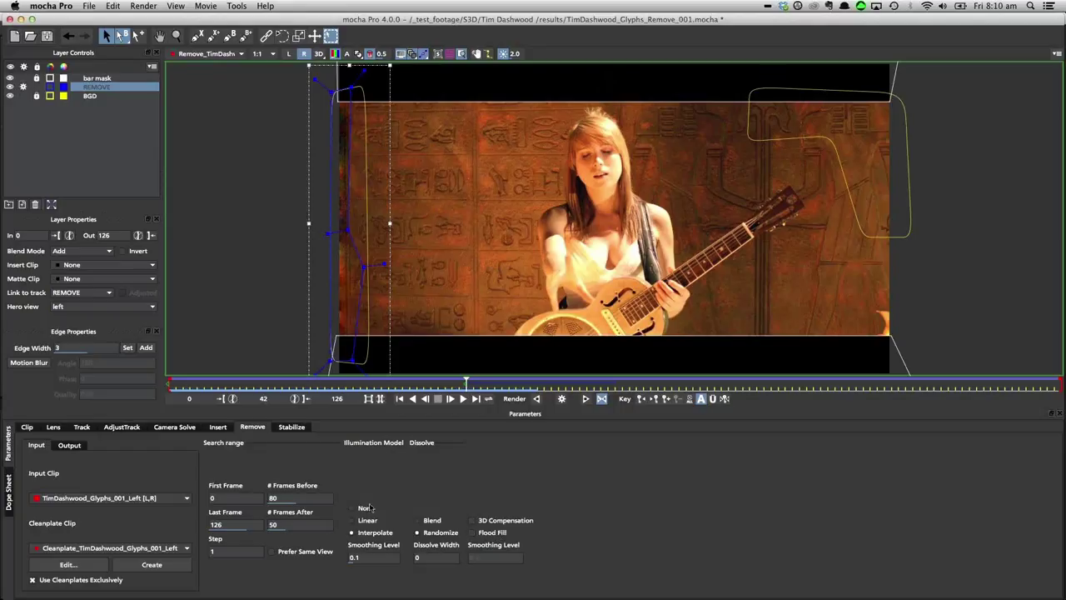
click(365, 510)
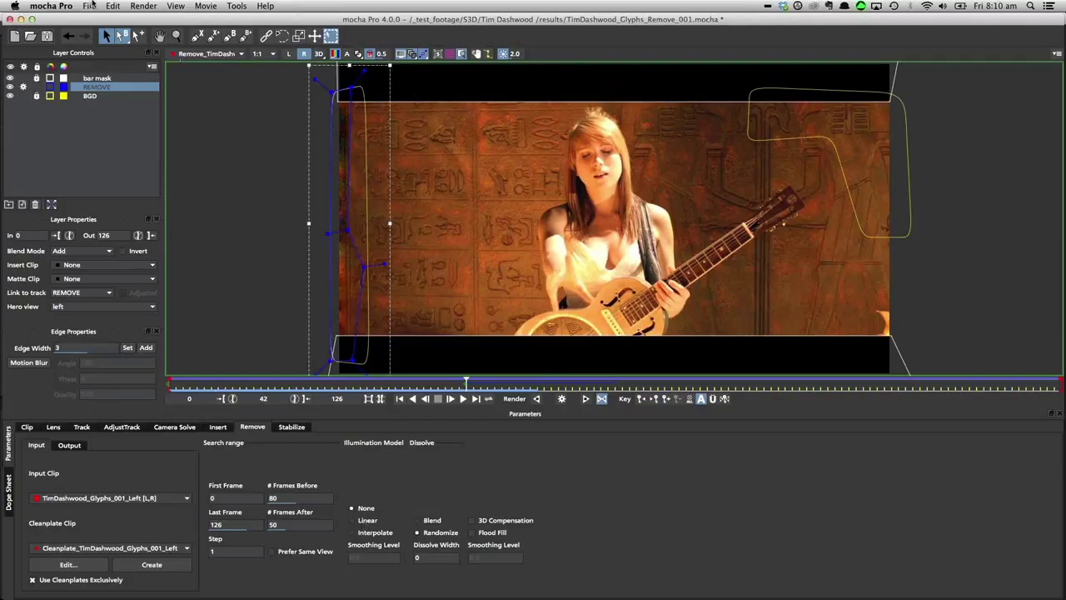
- Open the project Street_3D_solve.mocha from the Stereo_3DSolve folder inside the 2014_demos Stereo folder
click(92, 6)
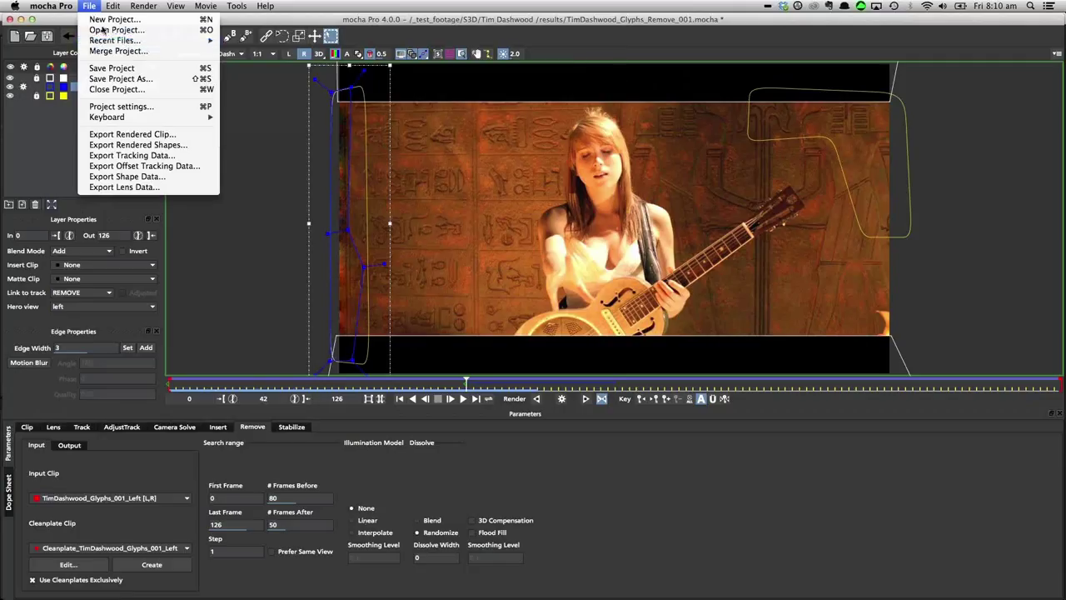
click(302, 291)
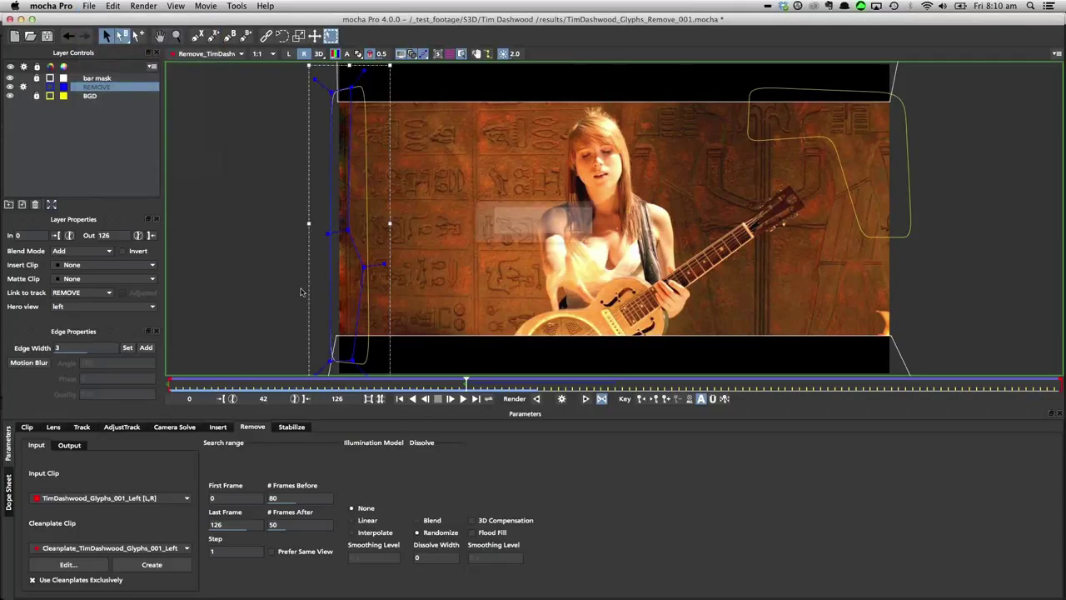
click(231, 231)
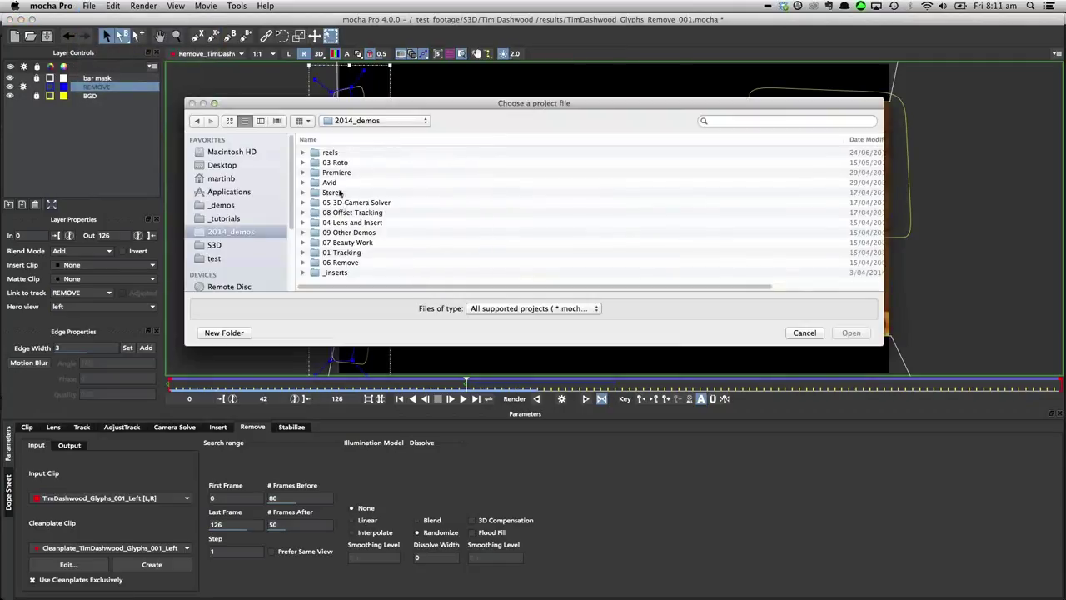
double_click(340, 192)
double_click(353, 154)
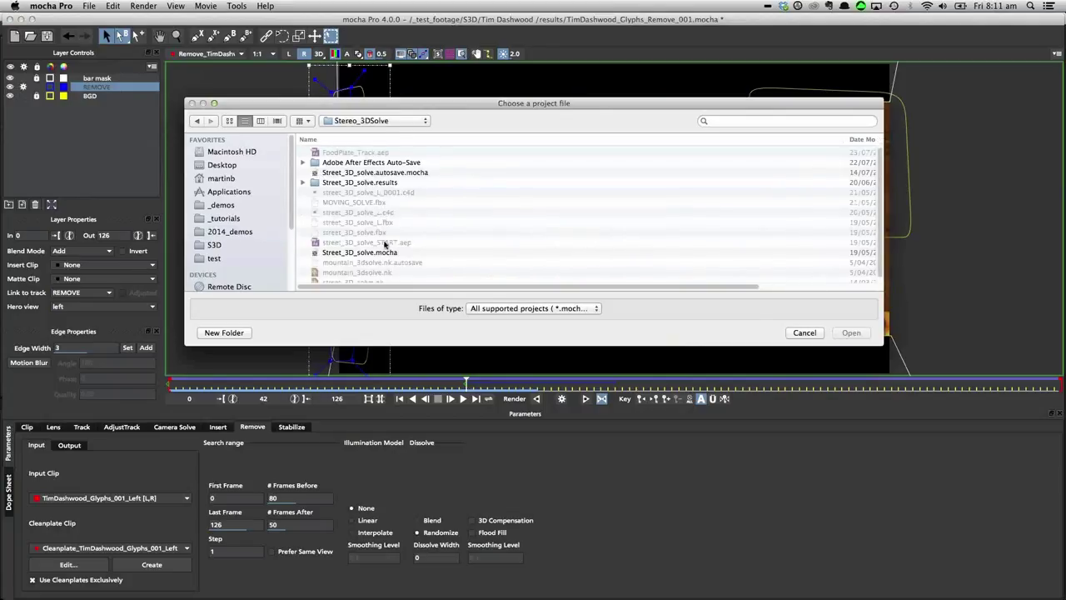
click(387, 251)
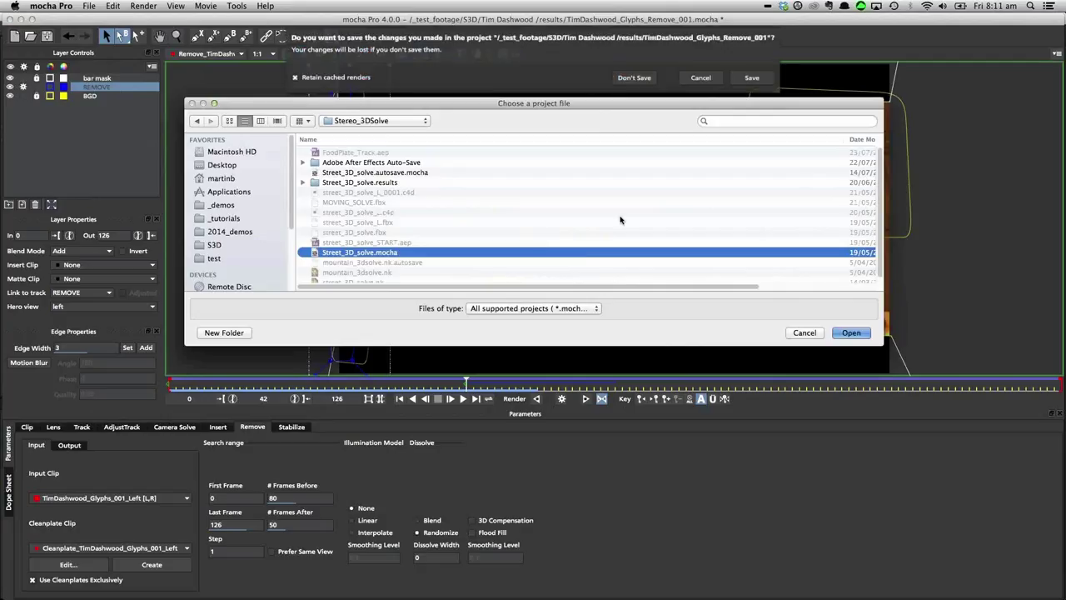
key(Escape)
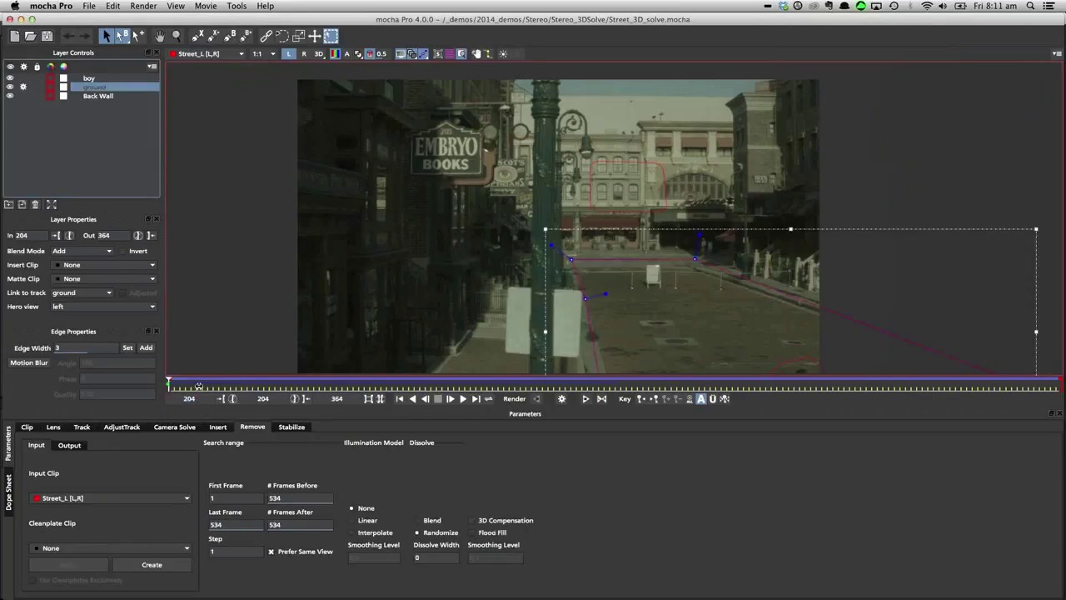
- Check the ground and Back Wall tracks along the street shot, select both layers together, and move to frame 324
mouse_move(198, 385)
mouse_down()
mouse_move(946, 383)
mouse_move(281, 369)
mouse_move(924, 381)
mouse_move(409, 374)
mouse_move(487, 375)
mouse_up()
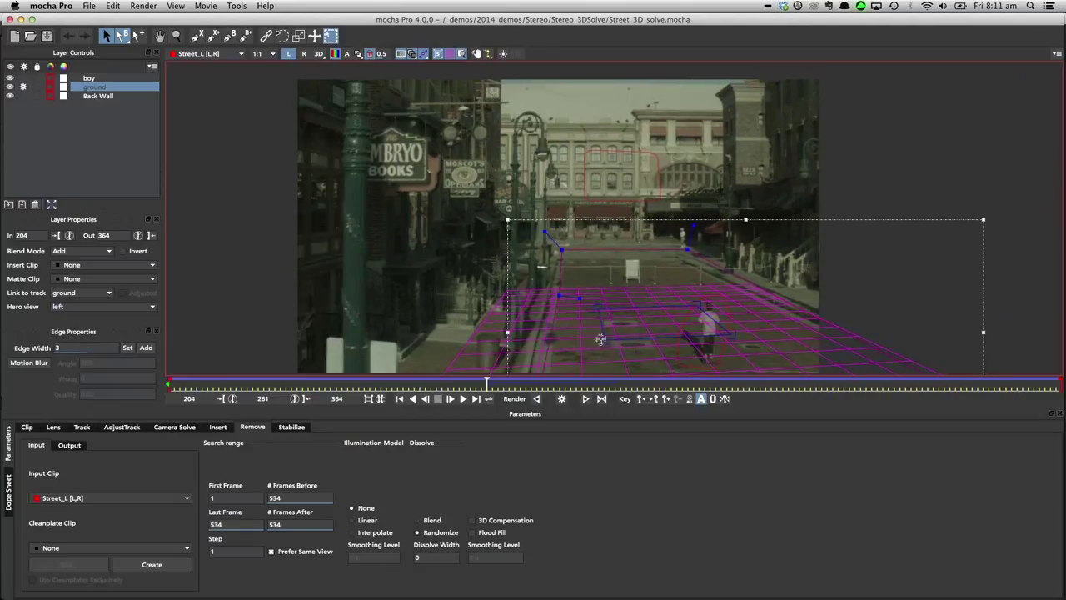
click(612, 154)
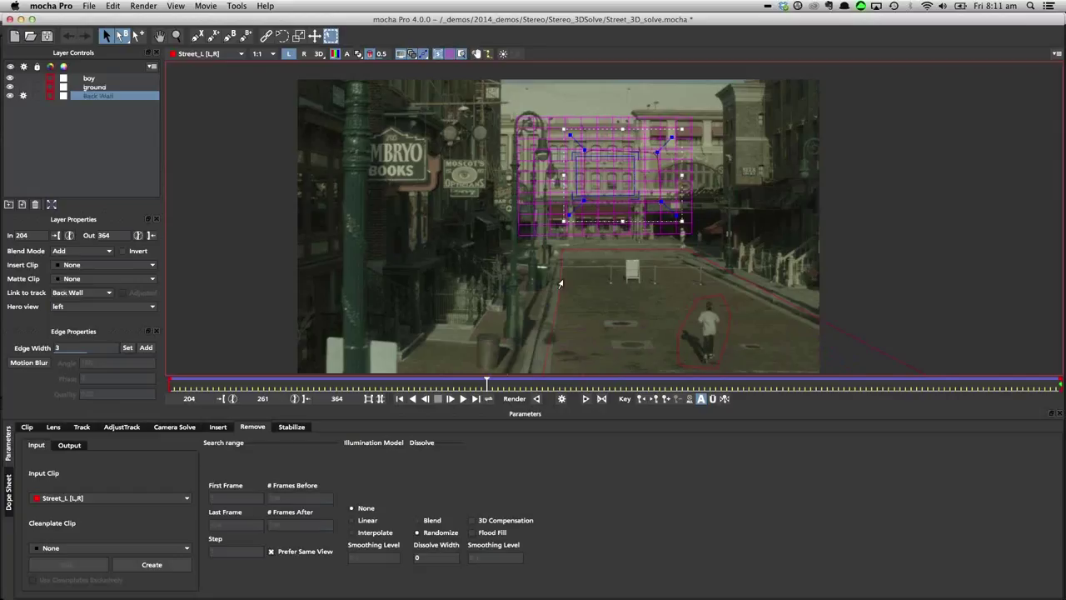
click(574, 254)
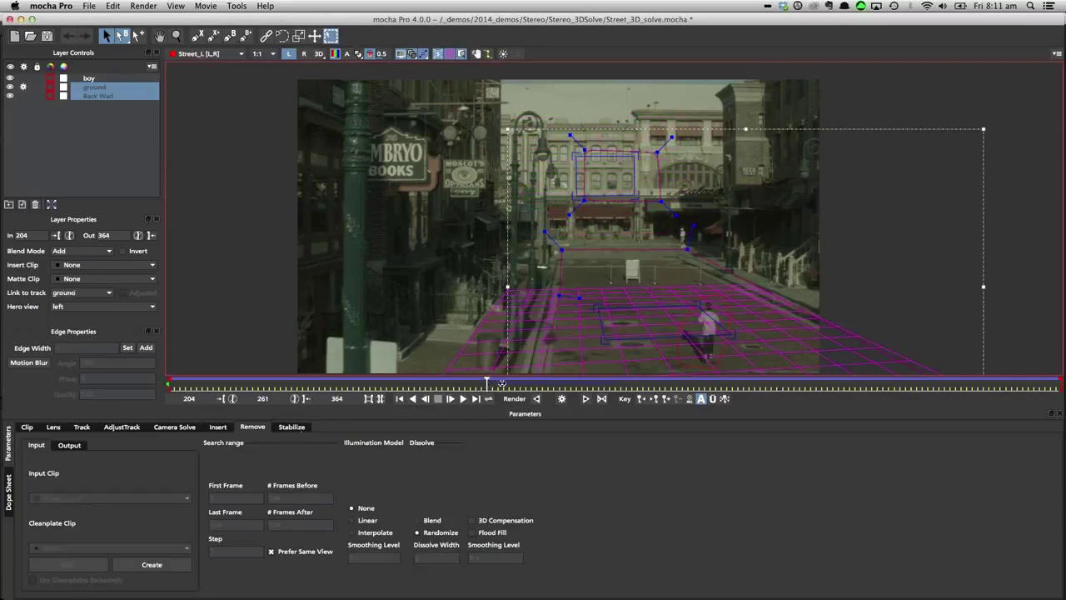
drag(593, 380, 407, 399)
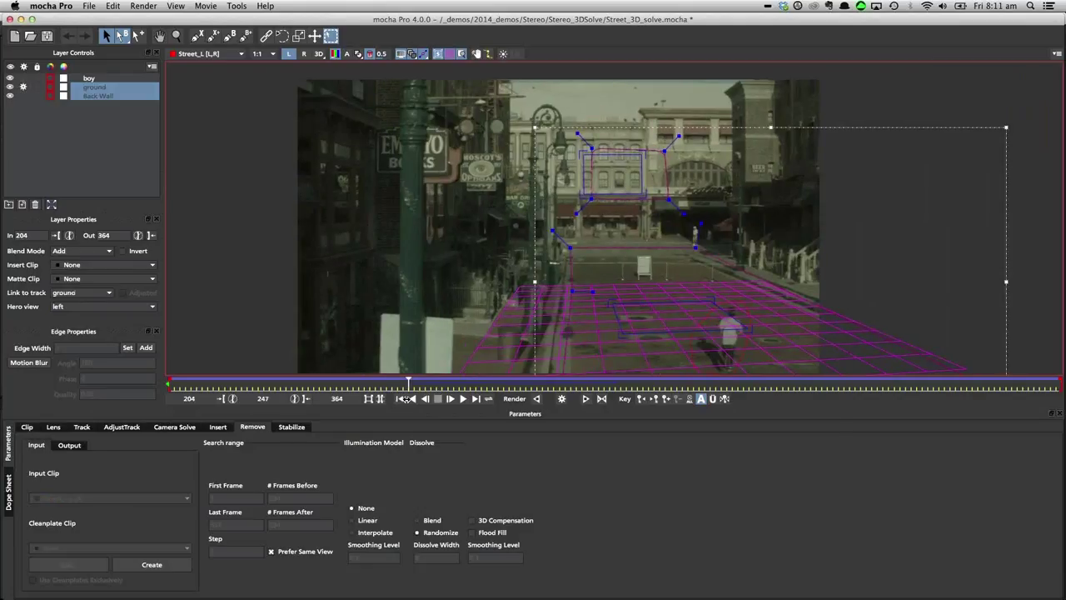
drag(408, 382, 837, 425)
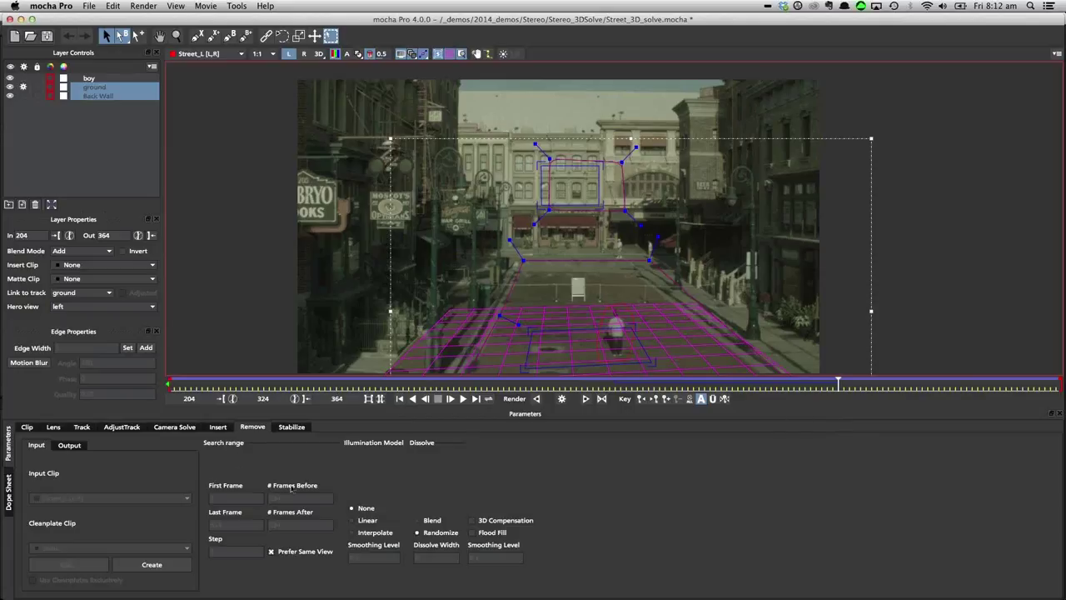
- Open the Camera Solve settings and compare the left-eye and right-eye views repeatedly at frame 324
click(180, 427)
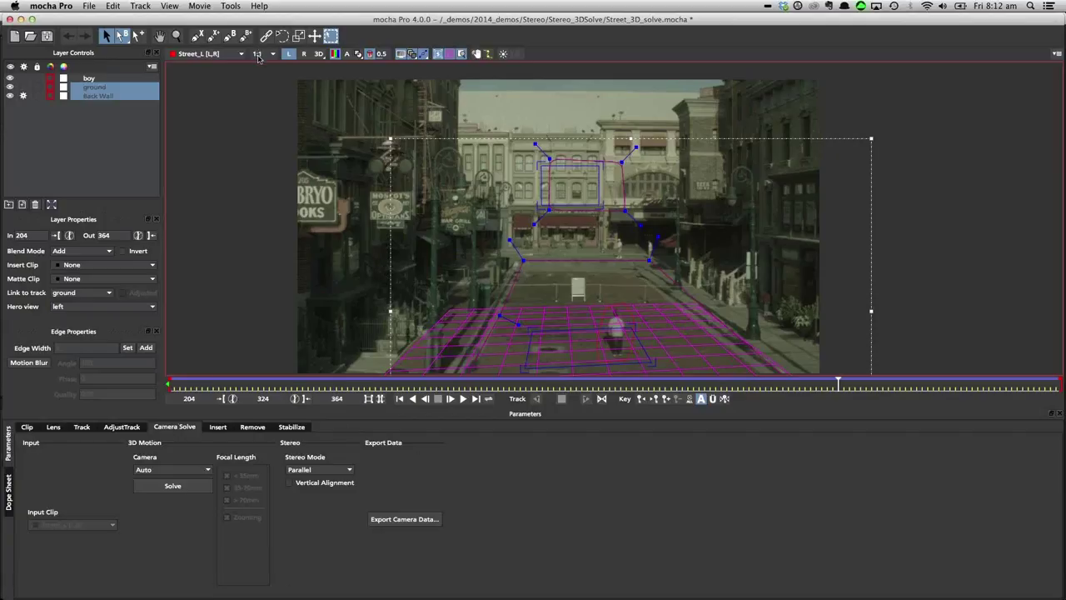
key(2)
key(1)
key(2)
key(1)
key(2)
key(1)
key(2)
key(1)
key(2)
key(1)
key(2)
key(l)
- Set the camera solve type to Large Parallax Change and scrub the street shot back to frame 223
click(175, 471)
click(170, 505)
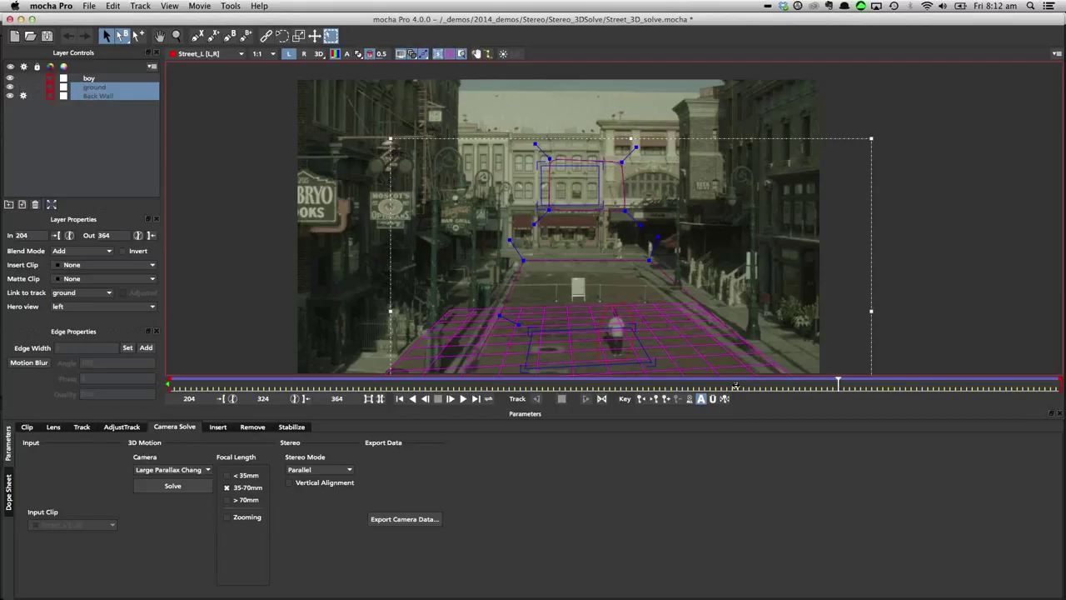
drag(735, 385, 275, 366)
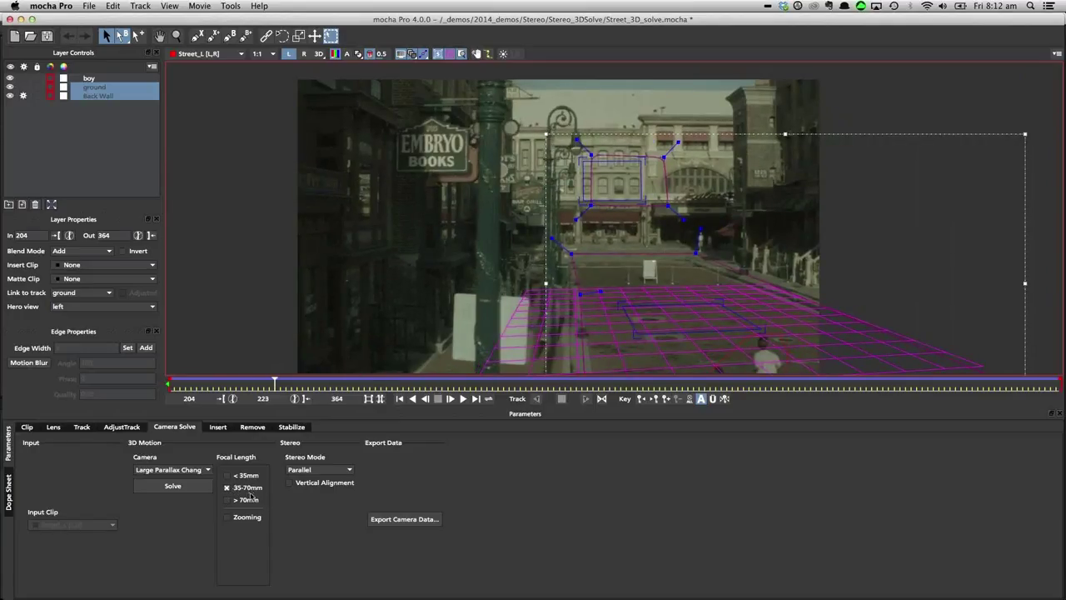
- Set the stereo mode to Converged, enable Vertical Alignment, and solve the 3D camera from the selected layers
click(320, 470)
click(317, 489)
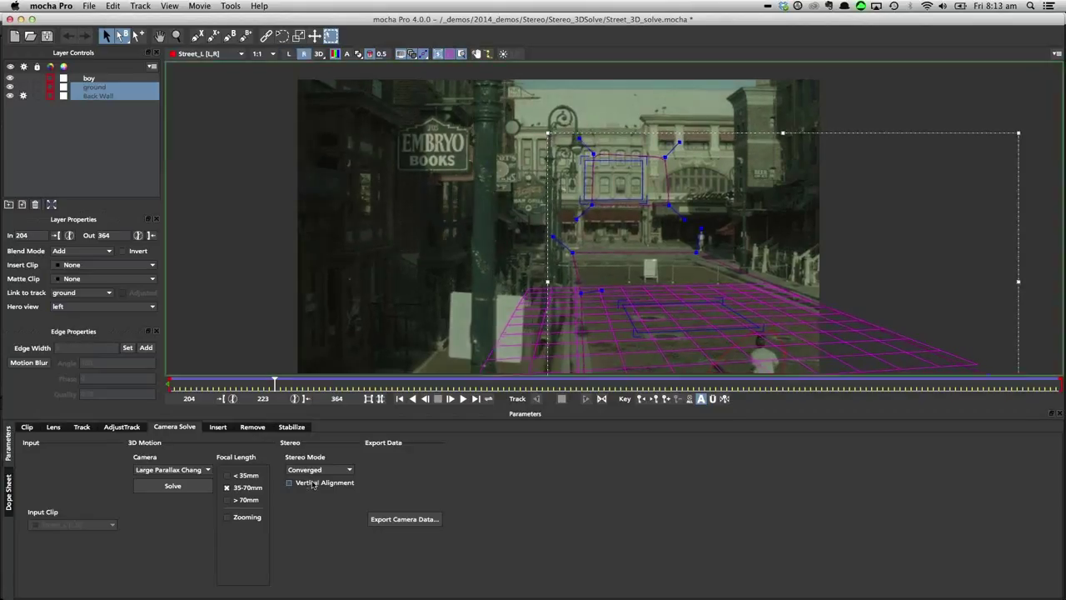
click(313, 483)
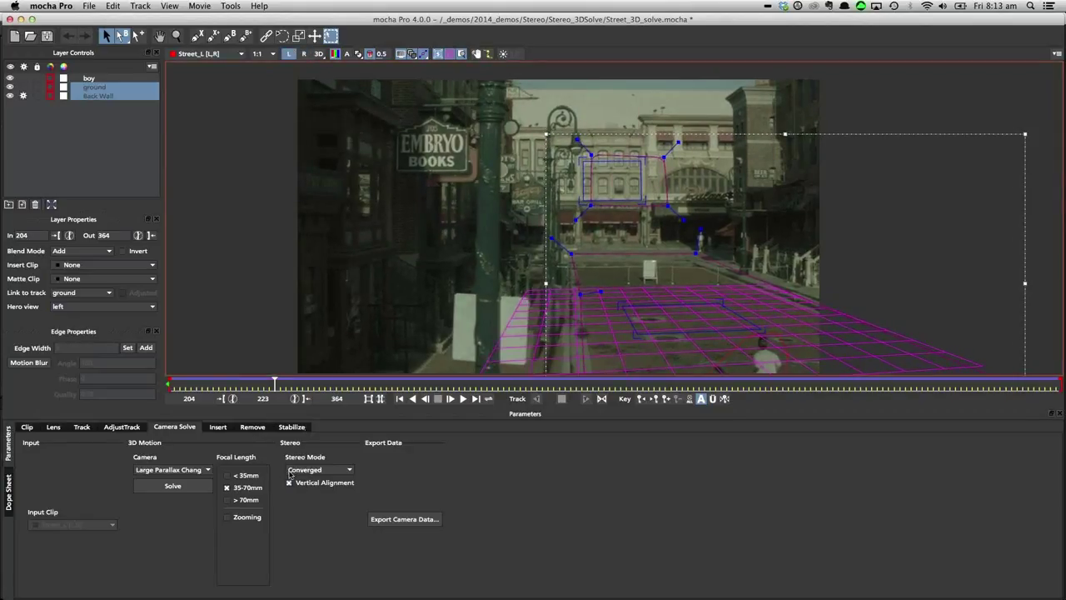
click(180, 487)
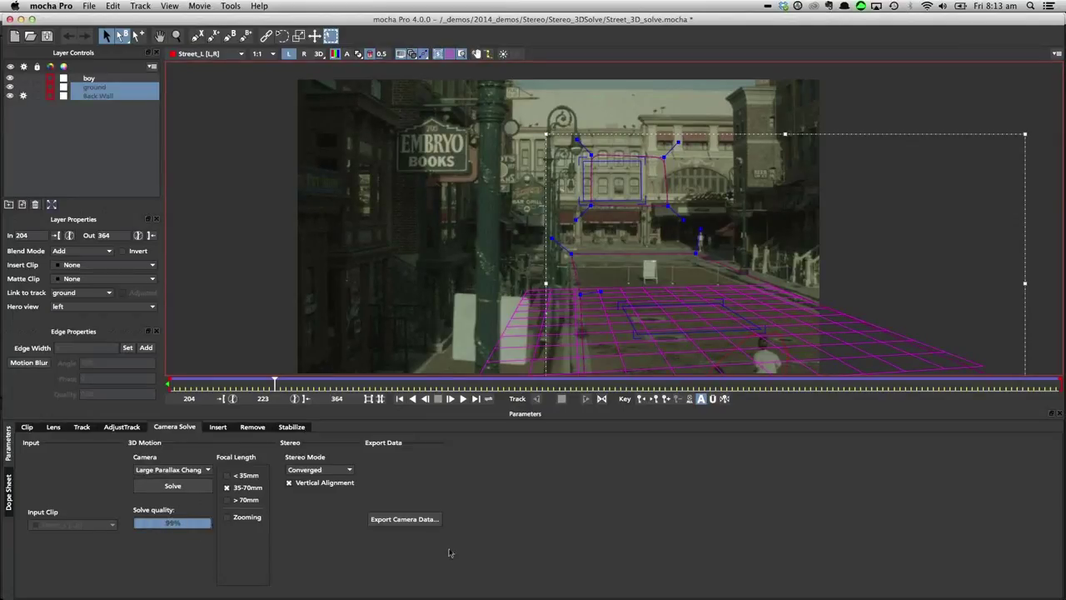
- Open the camera data export and inspect the view options for the After Effects and FBX 6.1.0 3D Data formats
click(402, 519)
drag(542, 273, 517, 192)
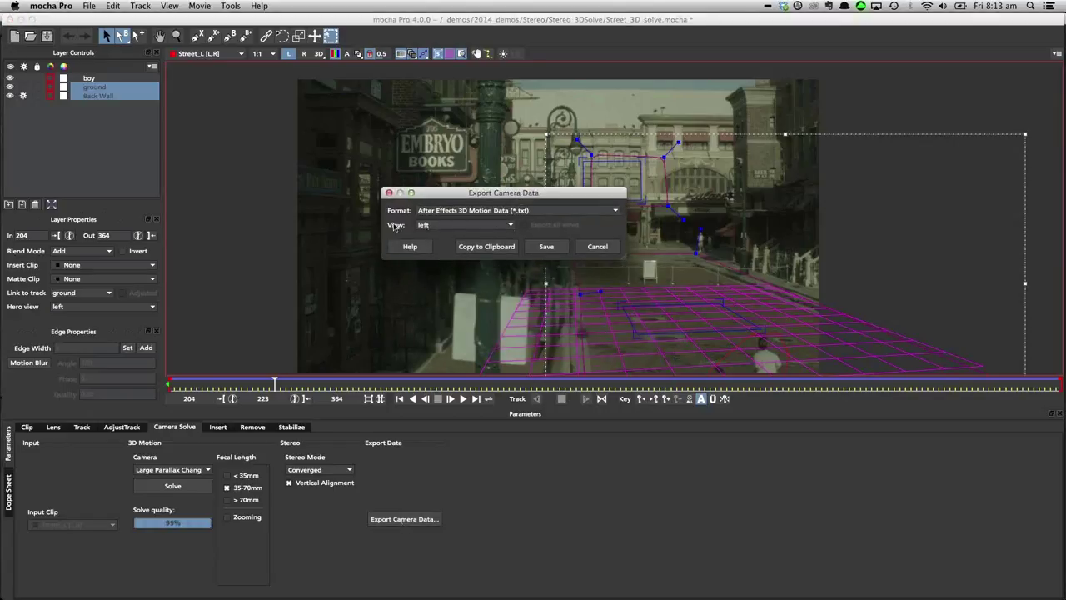
click(446, 226)
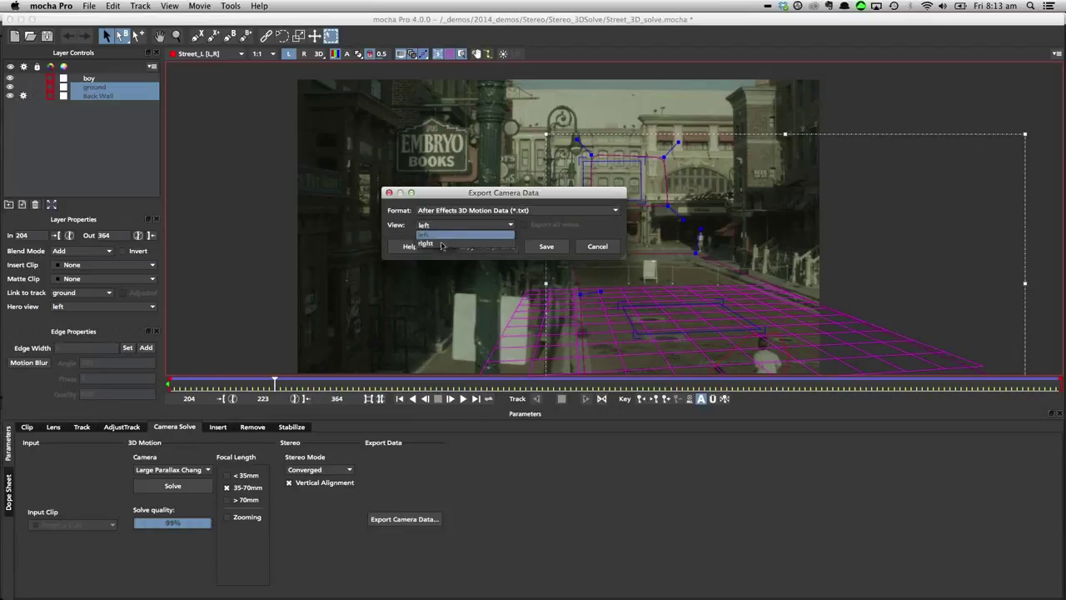
click(393, 228)
click(454, 212)
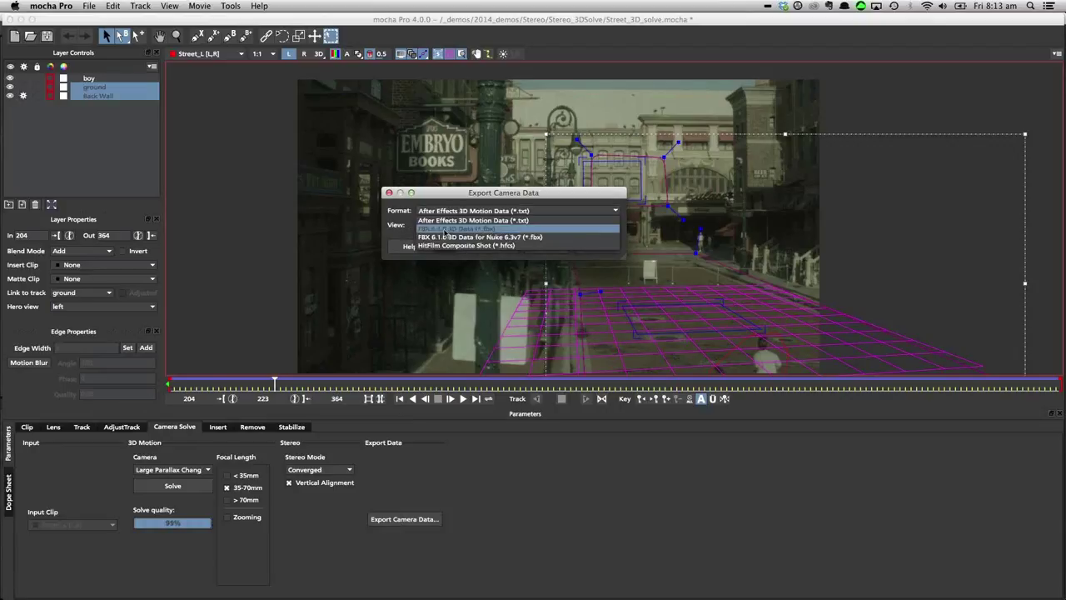
click(453, 230)
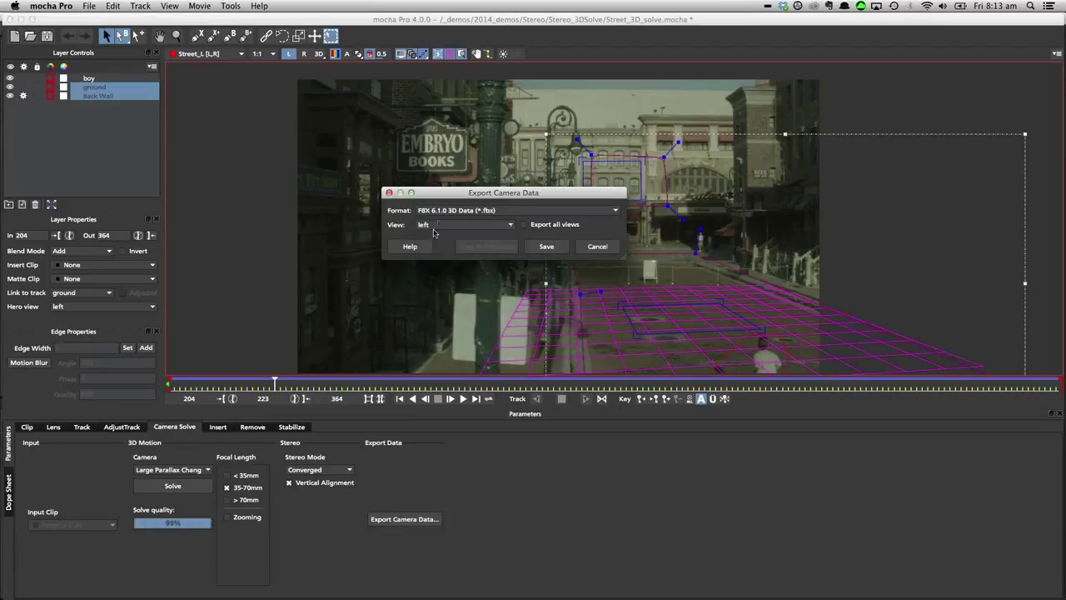
click(536, 228)
click(547, 227)
- Compare the available export views for After Effects 3D Motion Data and FBX 6.1.0 3D Data for Nuke 6.3v7
click(452, 212)
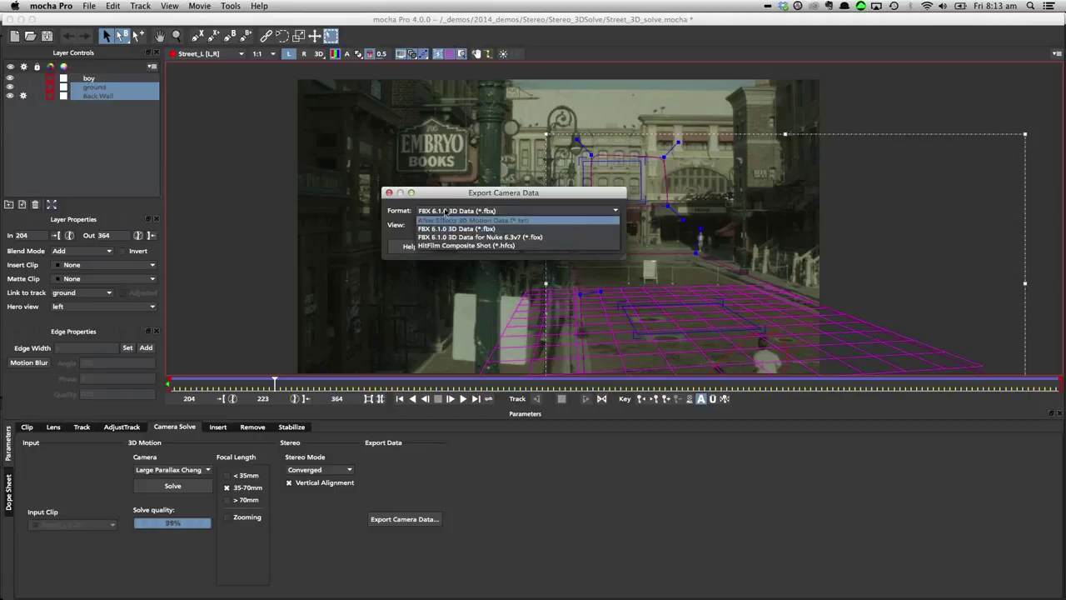
click(445, 220)
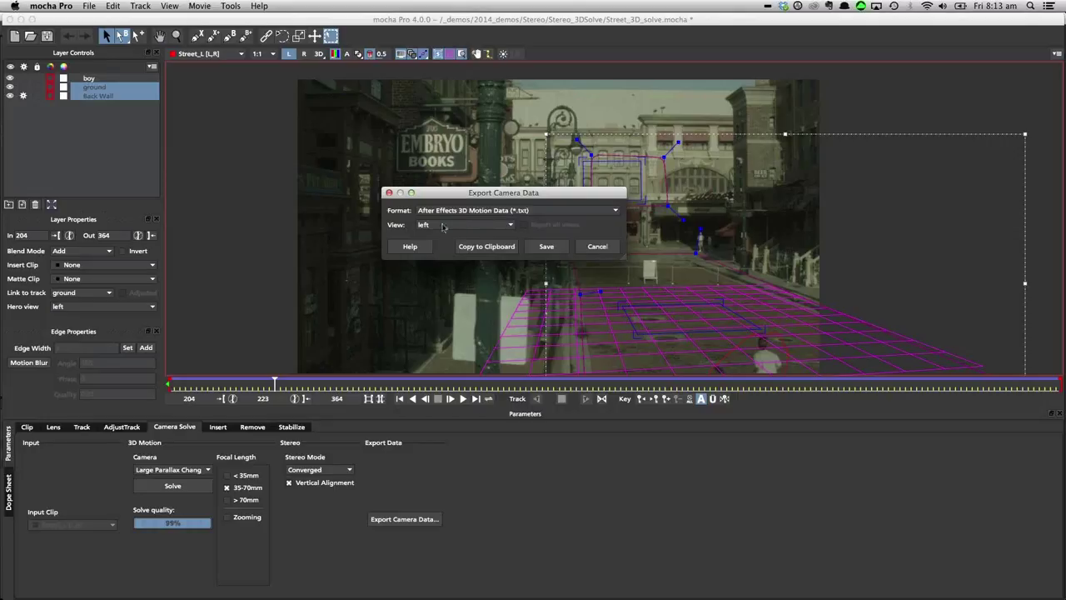
click(444, 226)
click(438, 234)
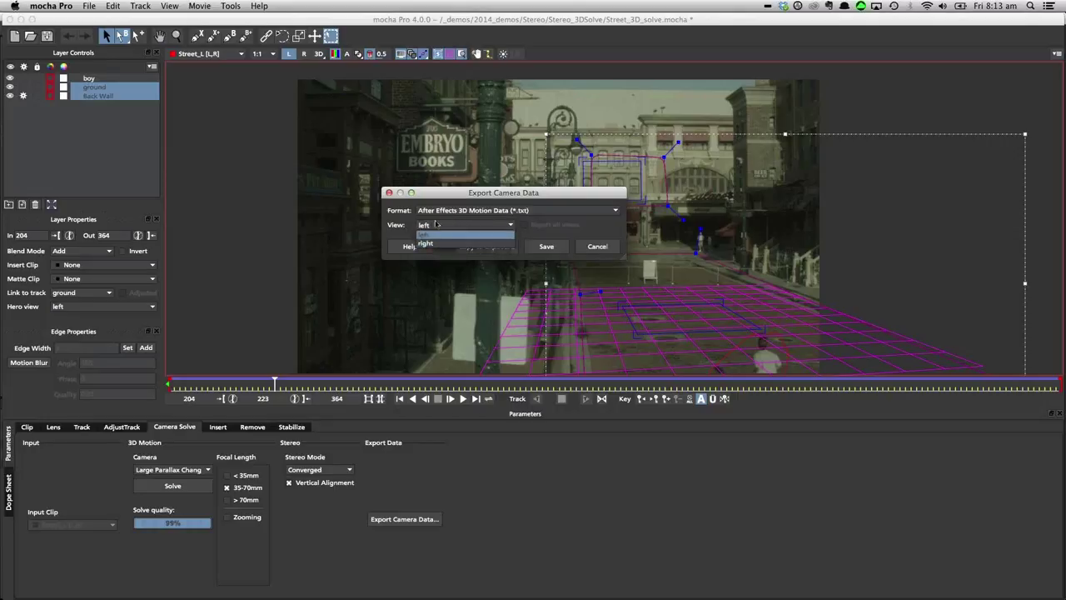
click(446, 211)
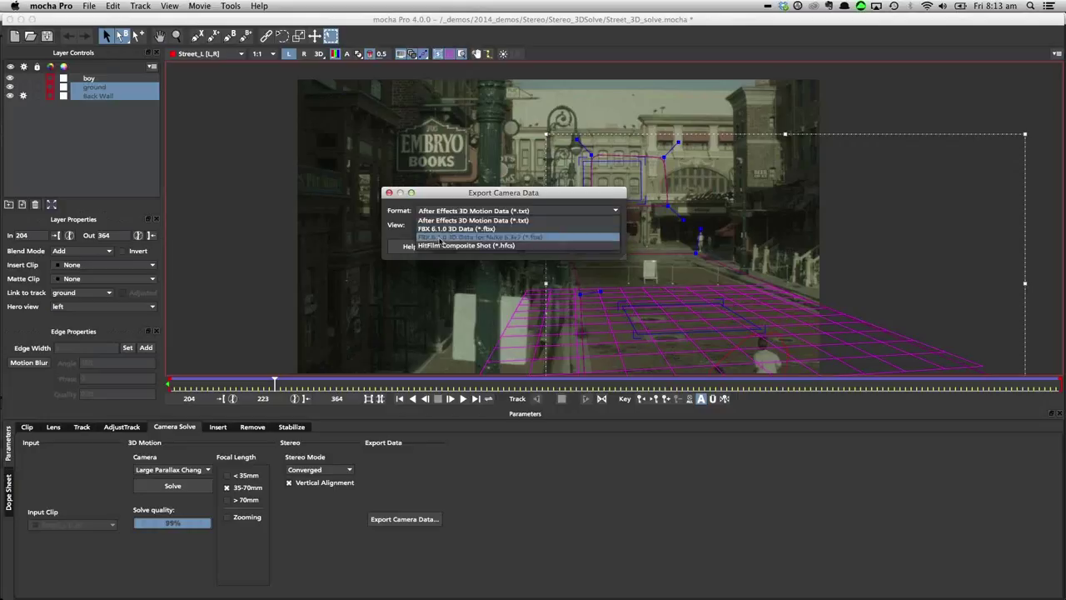
click(508, 235)
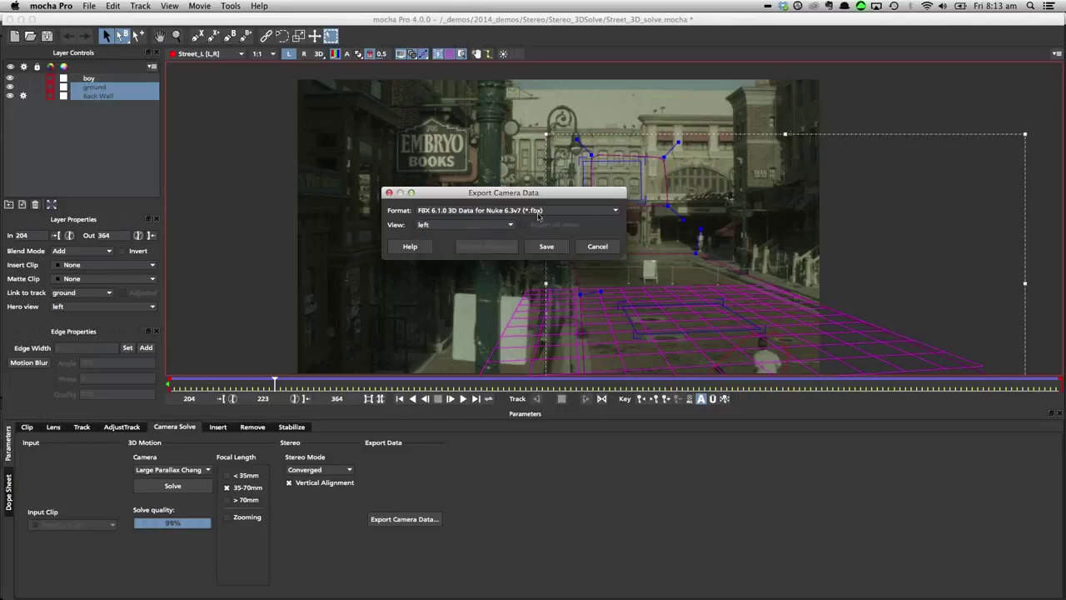
click(441, 225)
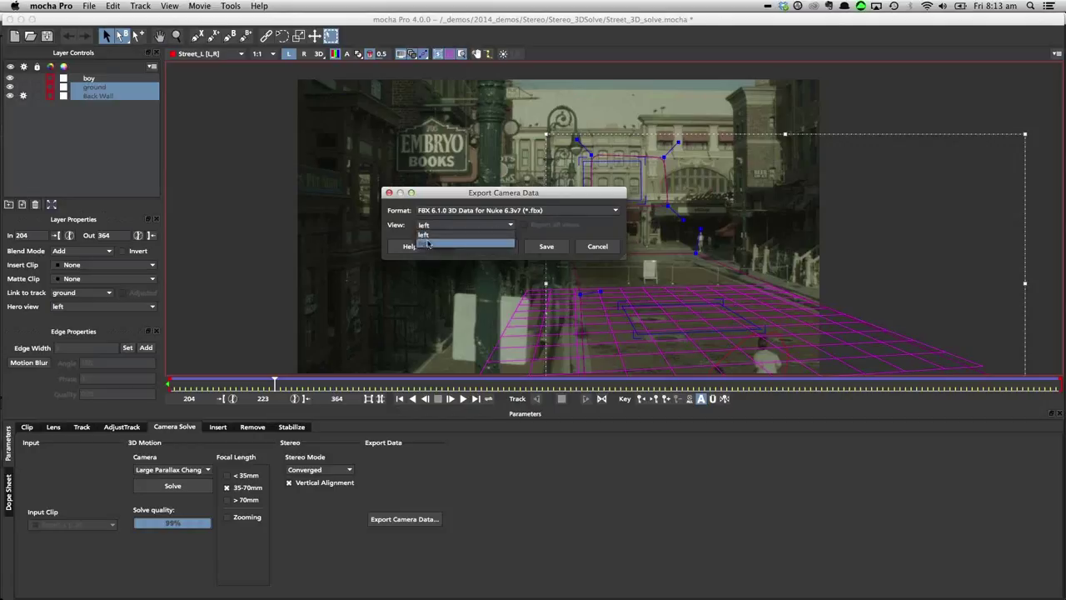
- Set the export format to After Effects 3D Motion Data (*.txt) and copy the left view's camera data to the clipboard
click(445, 213)
click(448, 211)
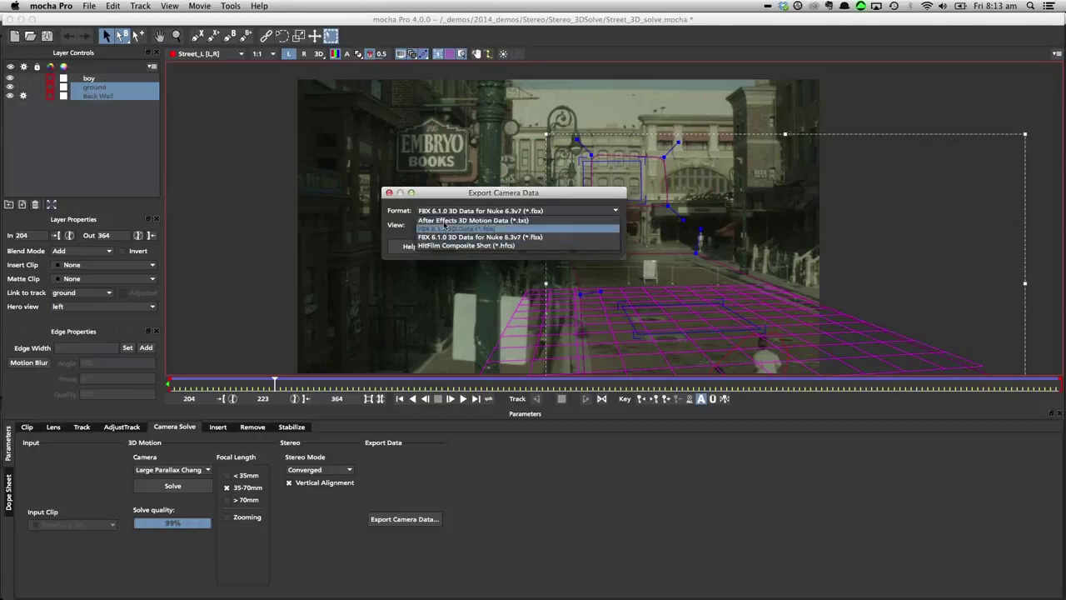
click(453, 220)
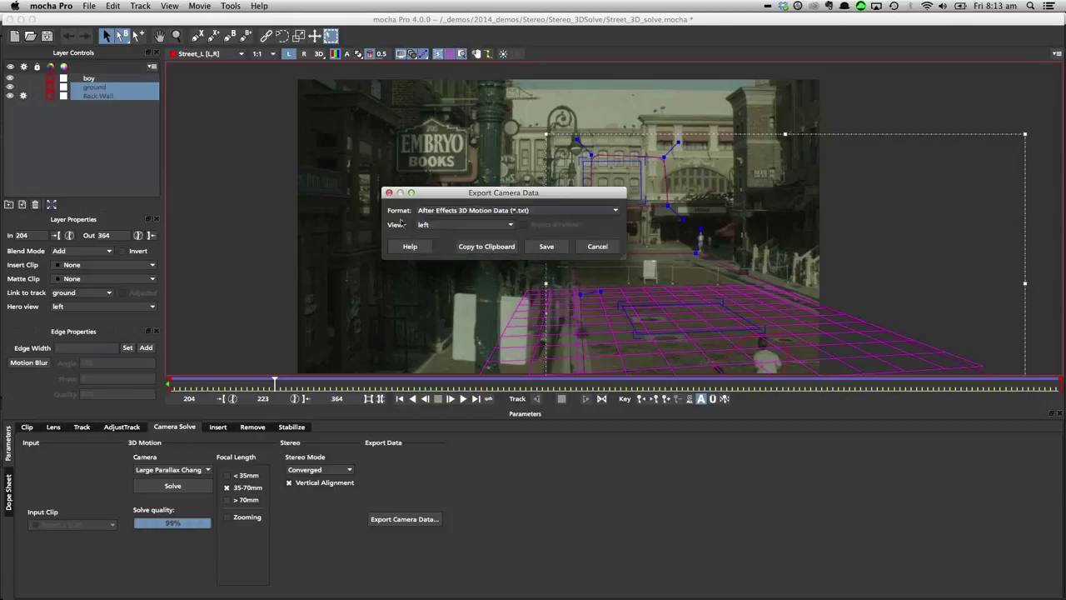
click(477, 246)
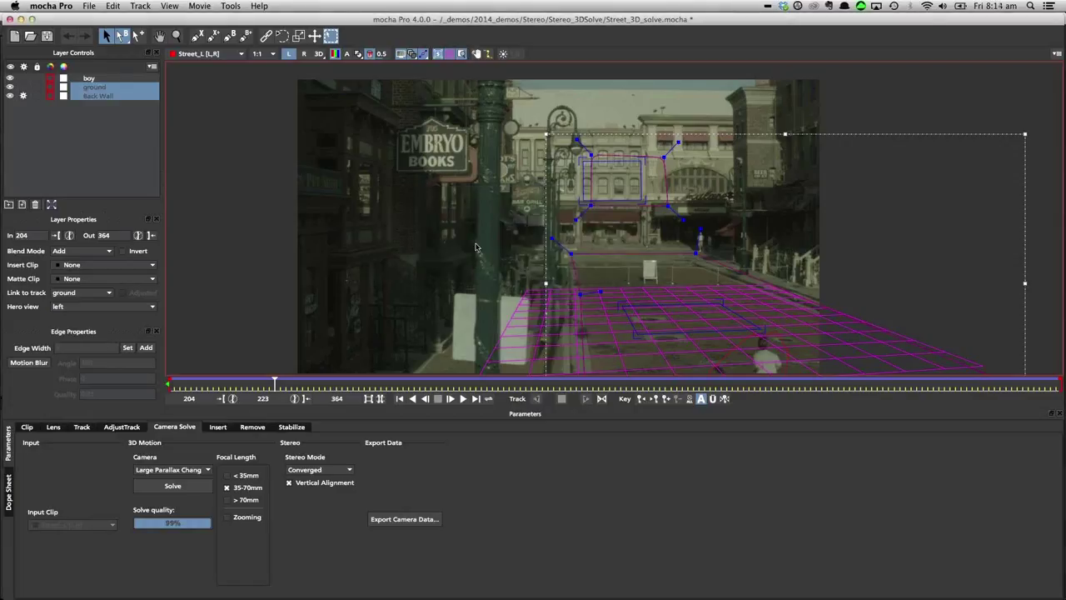
- Switch to After Effects and open the recent project street_3D_solve_START.aep, accepting its version conversion
key(super+Tab)
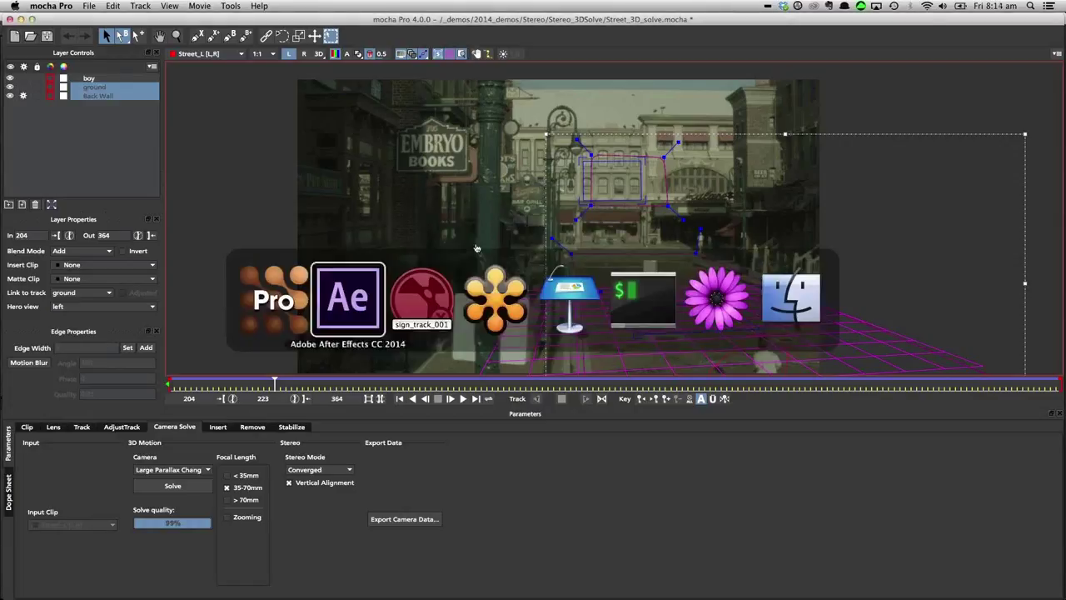
click(336, 315)
click(93, 5)
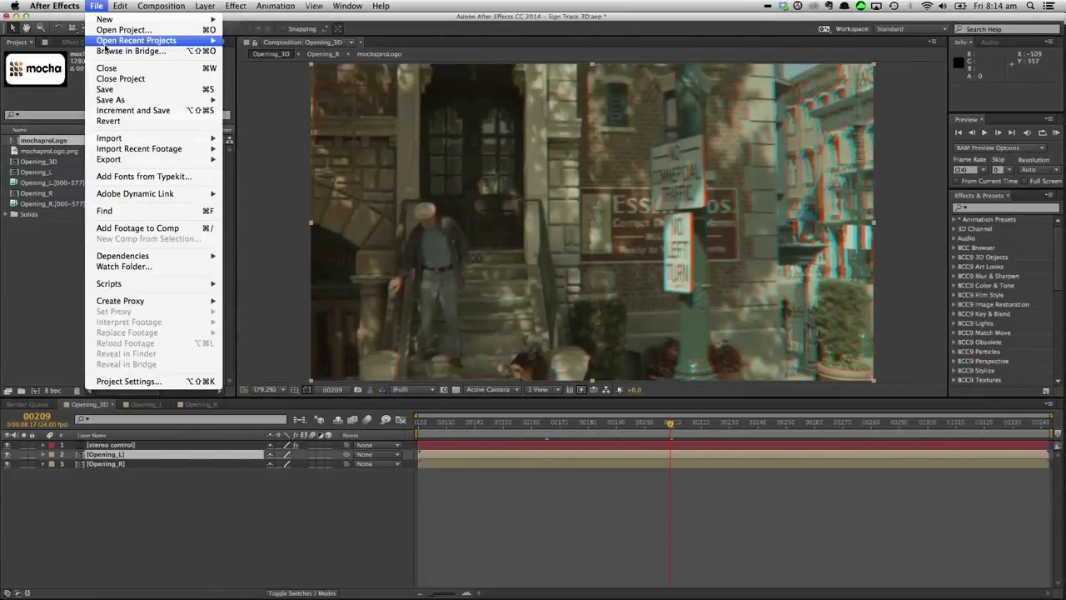
mouse_move(150, 40)
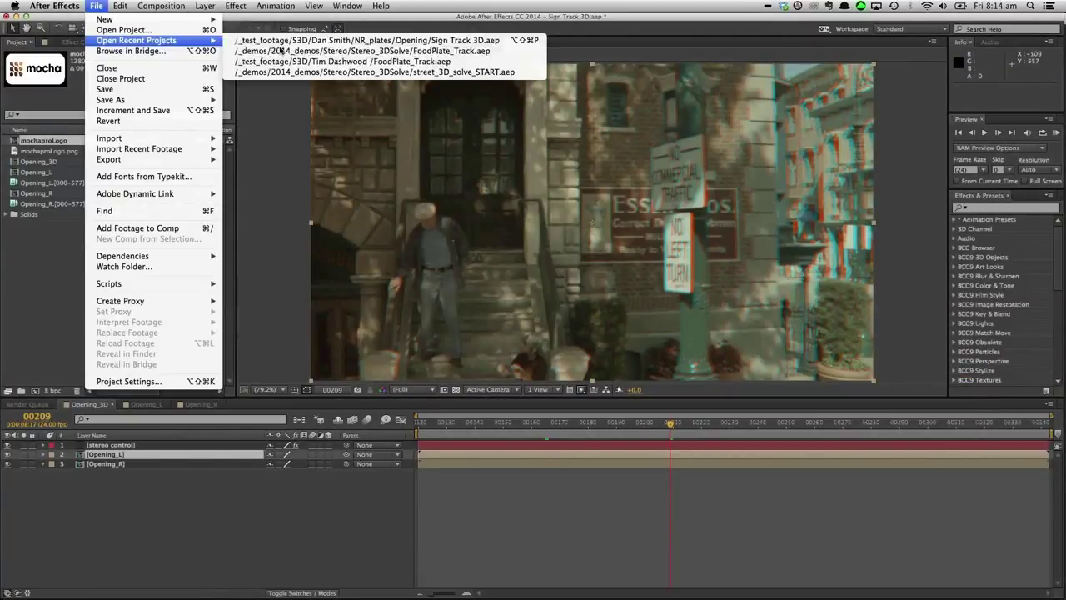
click(333, 73)
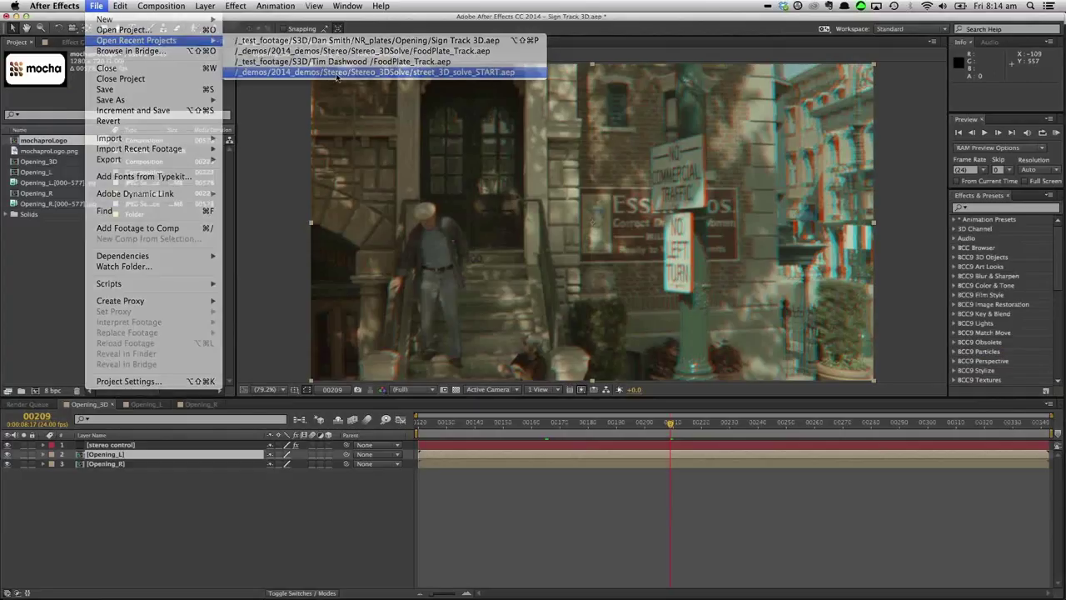
click(519, 325)
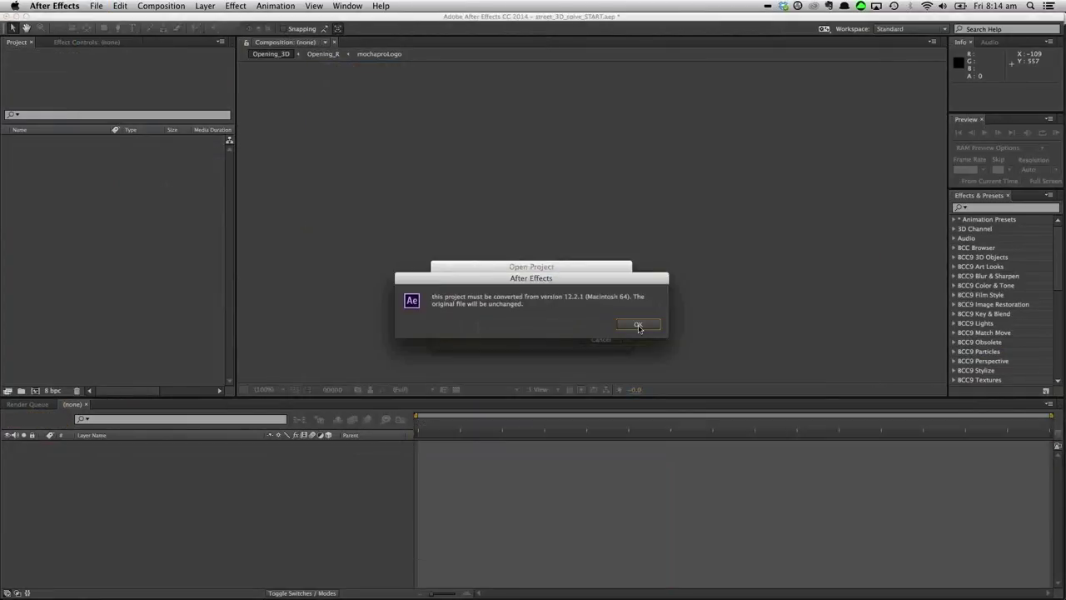
click(638, 324)
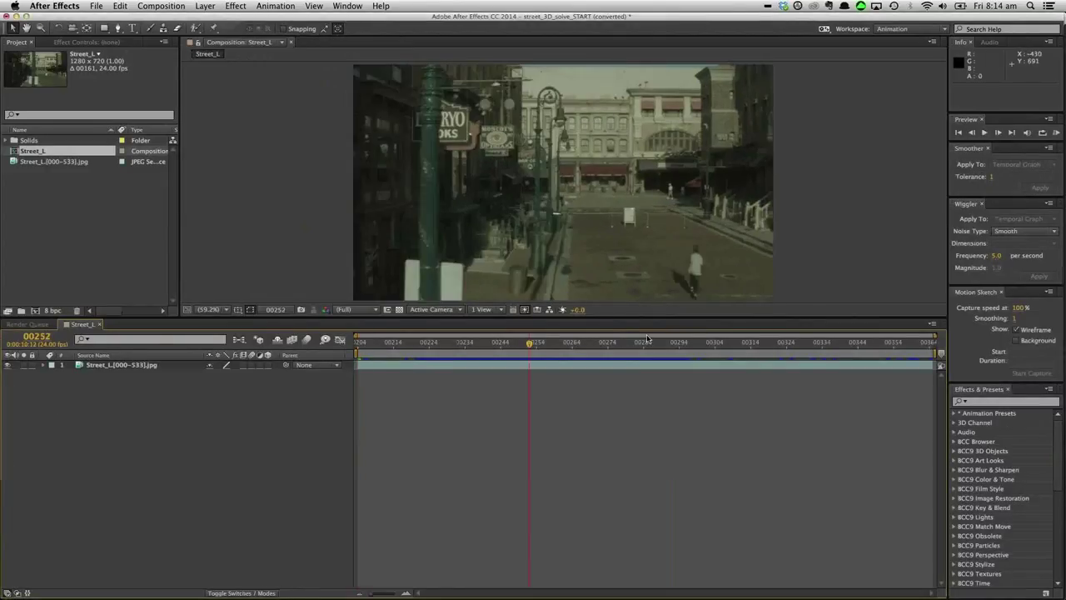
- Go to the first frame of the Street_L composition and paste the mocha camera there
key(End)
key(Home)
click(120, 6)
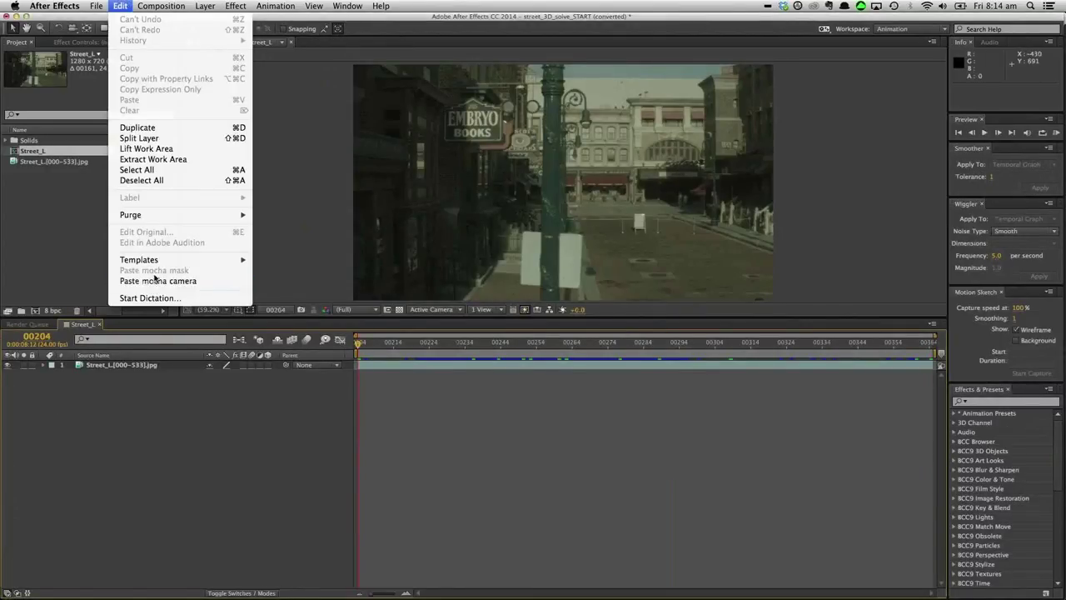
click(154, 282)
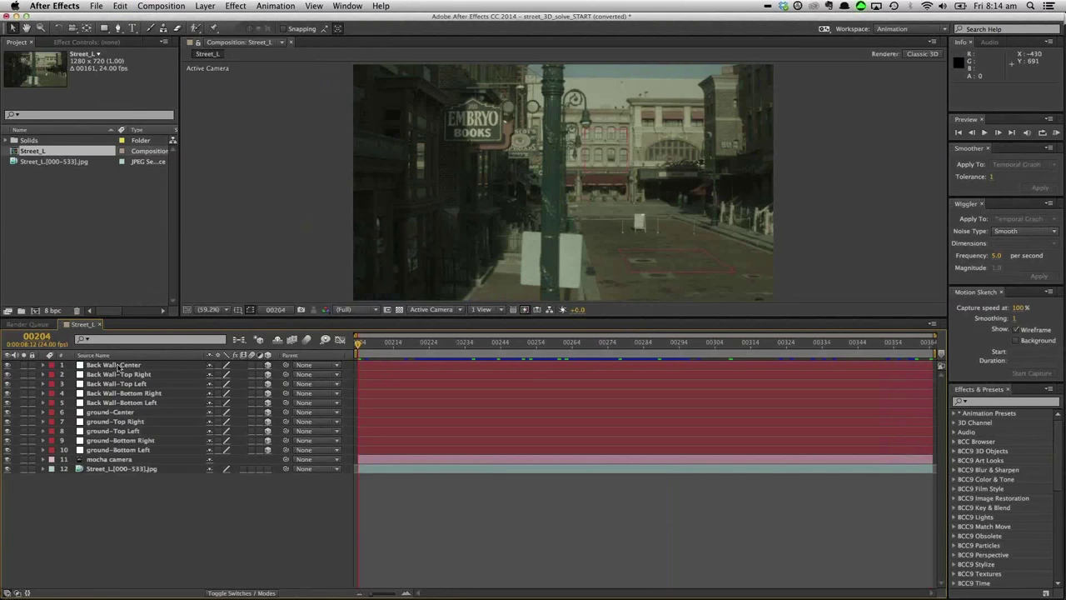
- Select all Back Wall and ground null layers and scrub through the shot to check how they stick to the footage
click(120, 366)
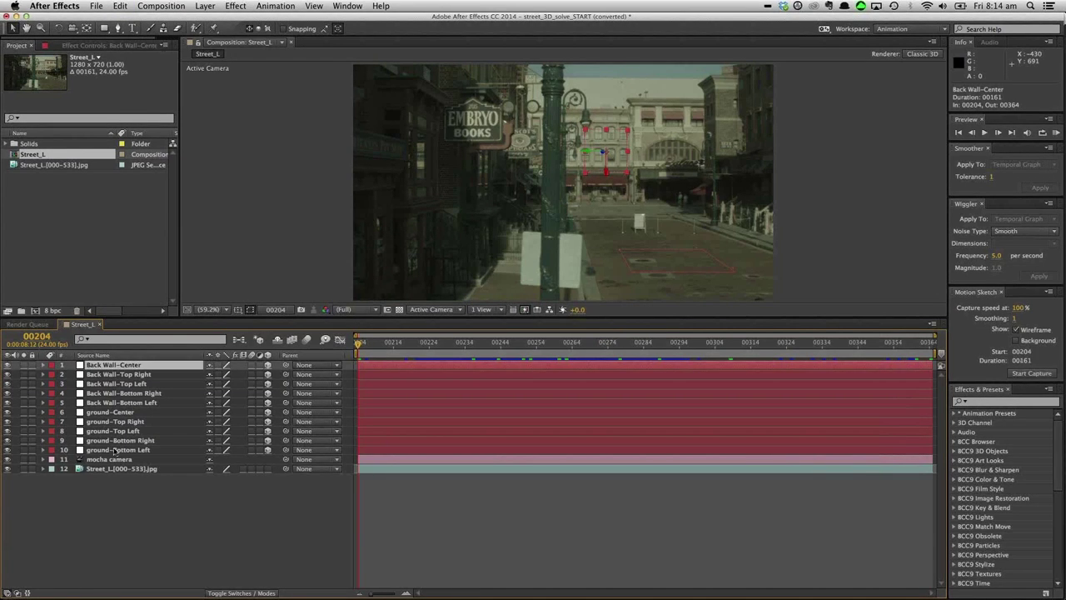
shift+click(114, 450)
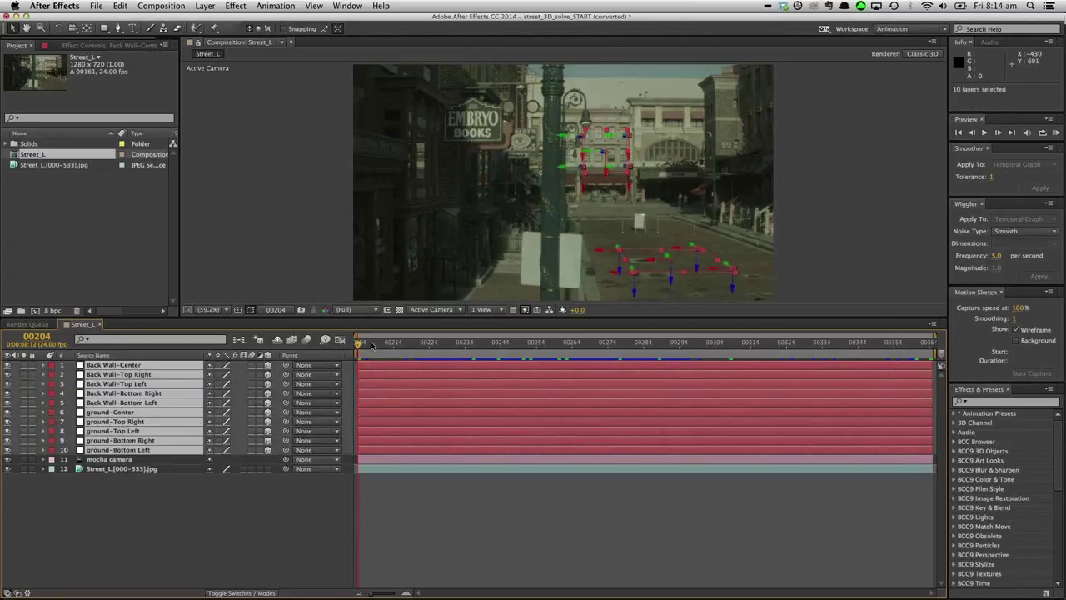
drag(373, 344, 587, 344)
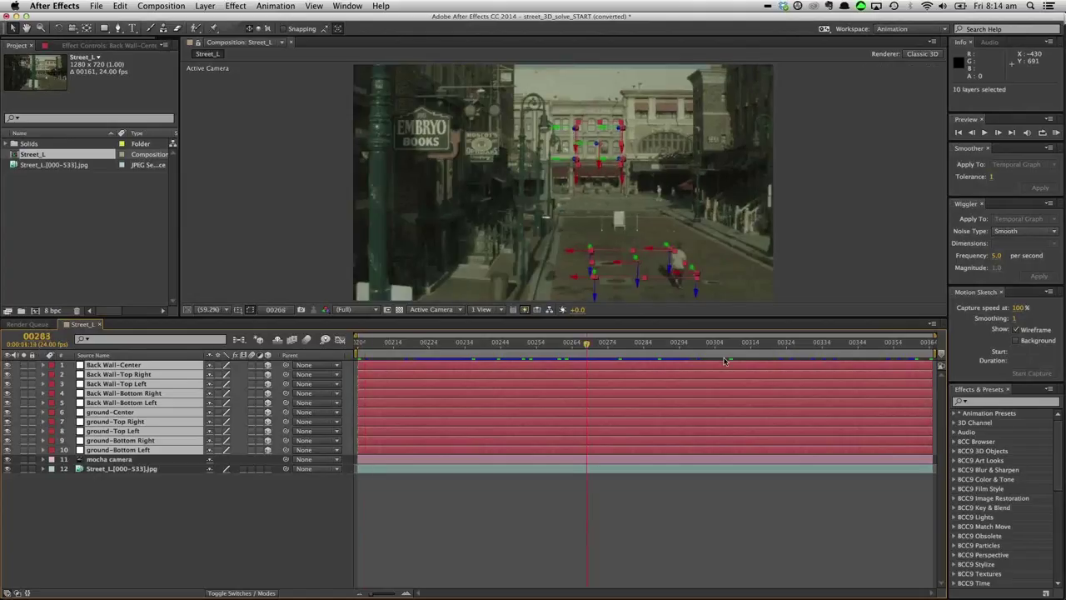
drag(724, 359, 572, 350)
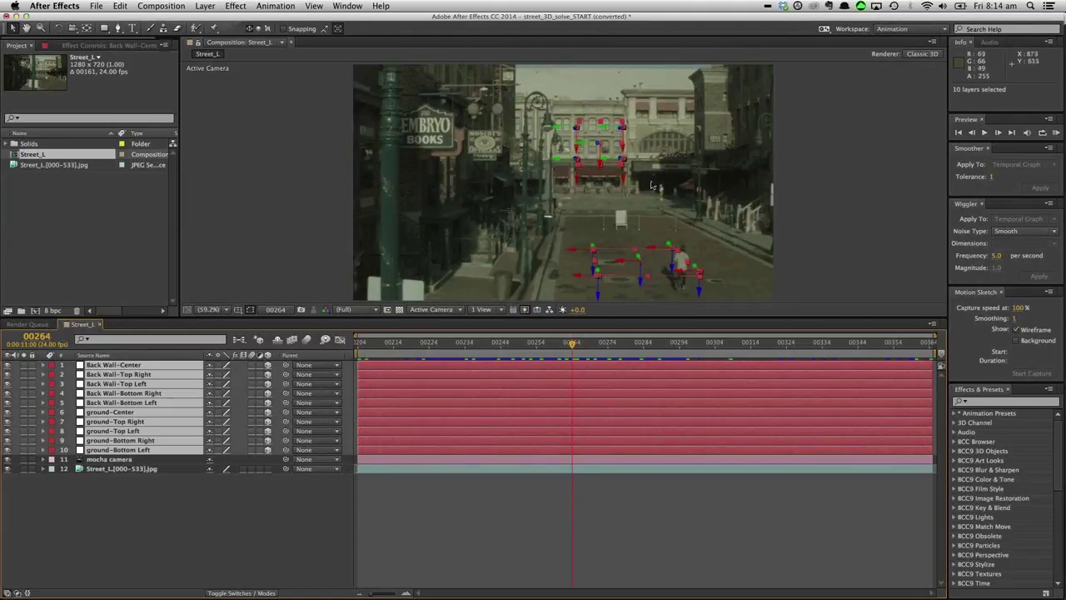
key(Page_Down)
drag(647, 340, 772, 345)
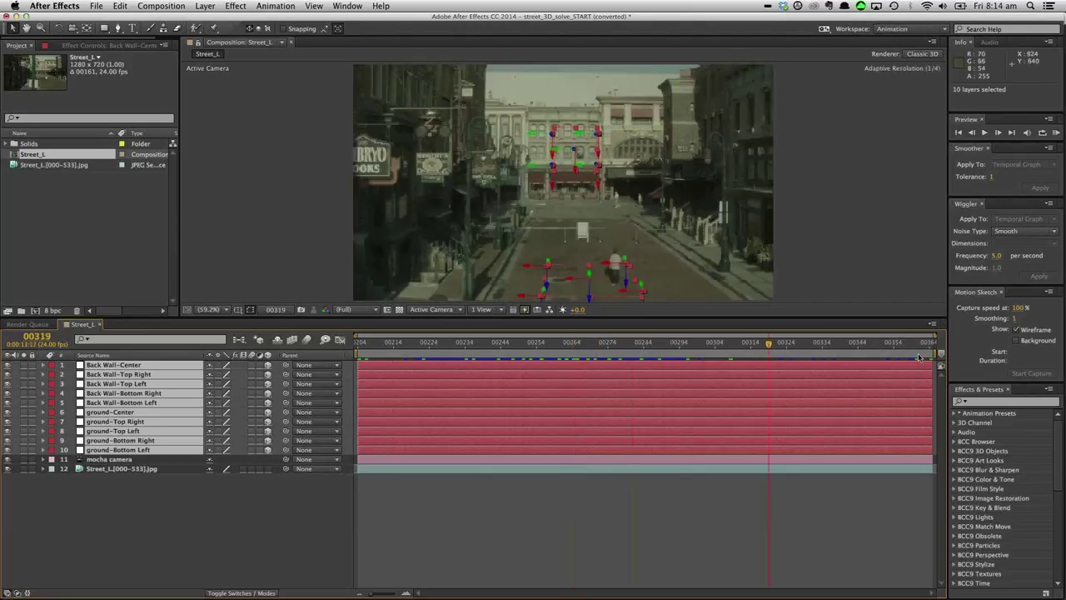
- Play the Street_L composition from frame 204 and check the null positions against the wall and ground
key(Home)
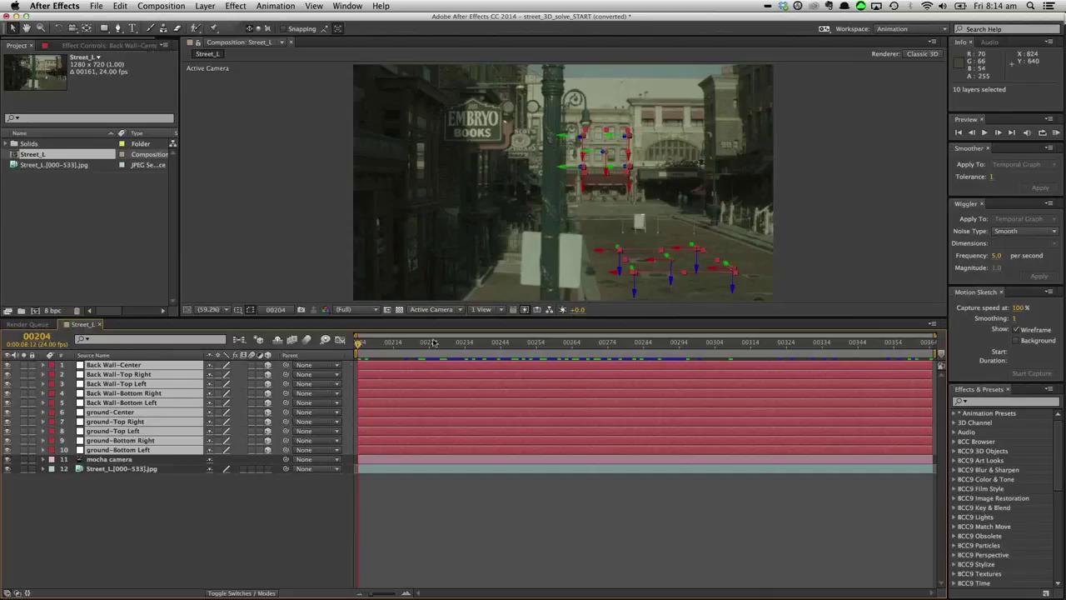
key(space)
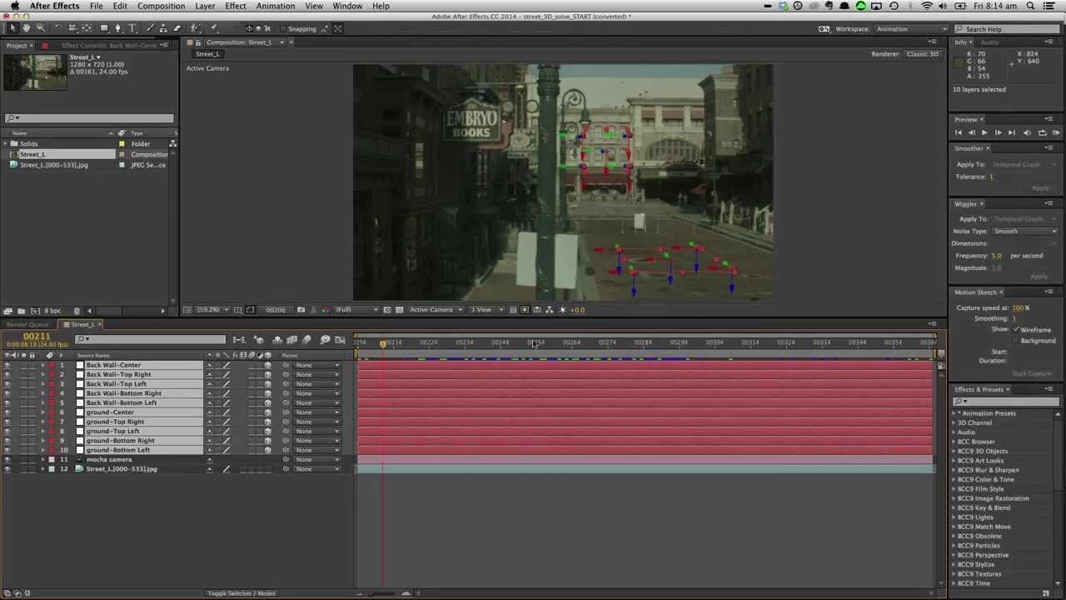
drag(673, 340, 880, 337)
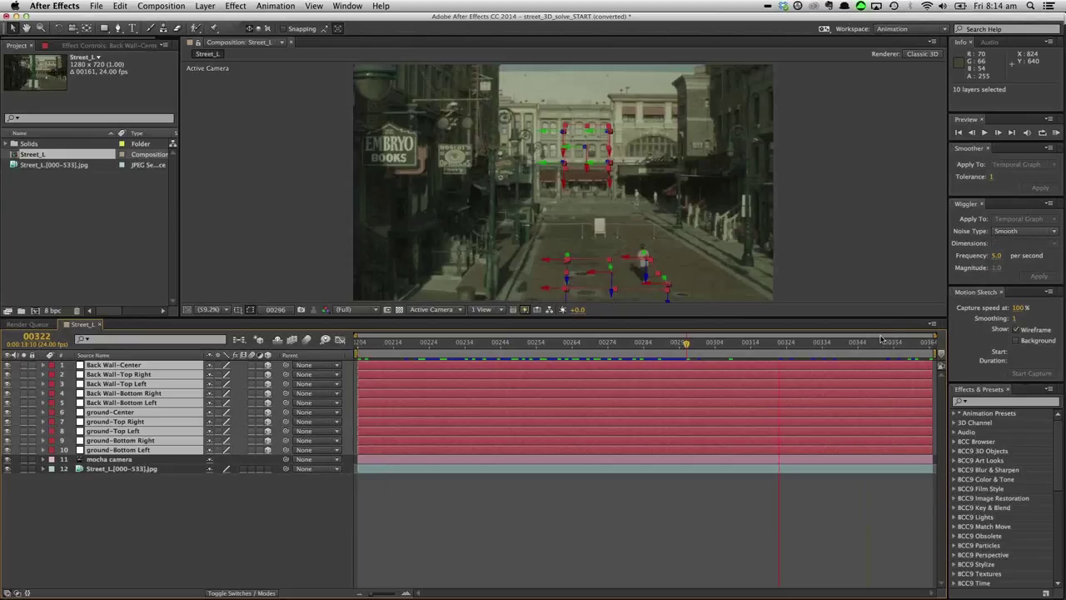
key(Home)
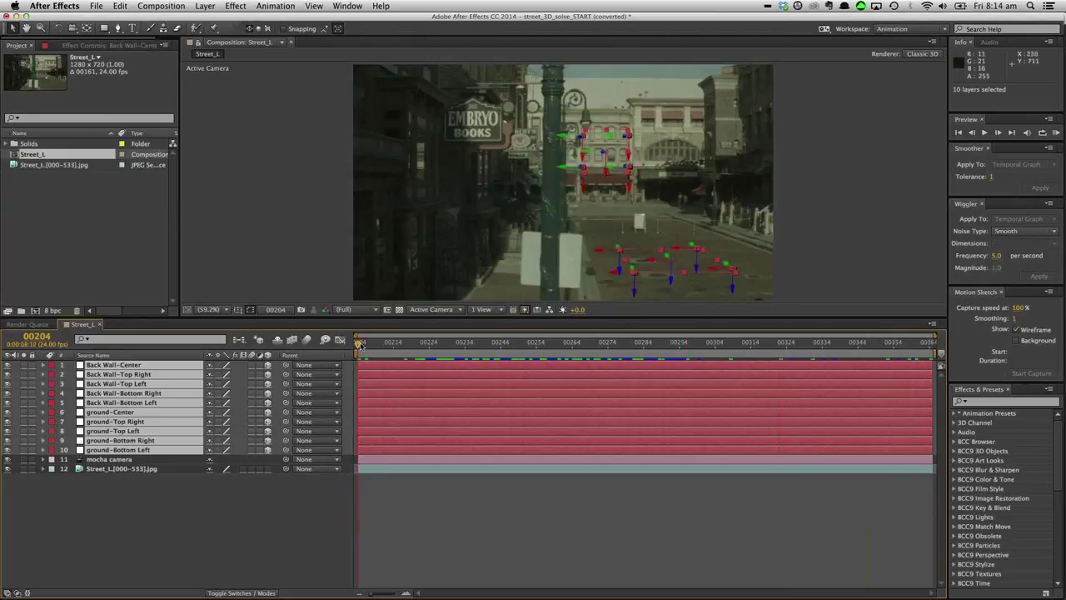
key(space)
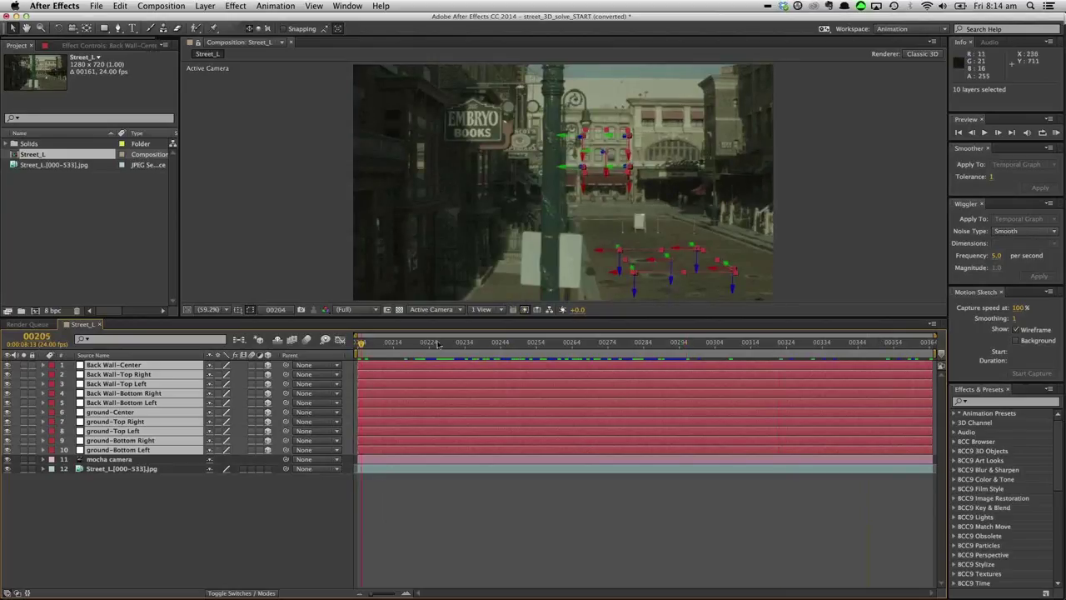
key(space)
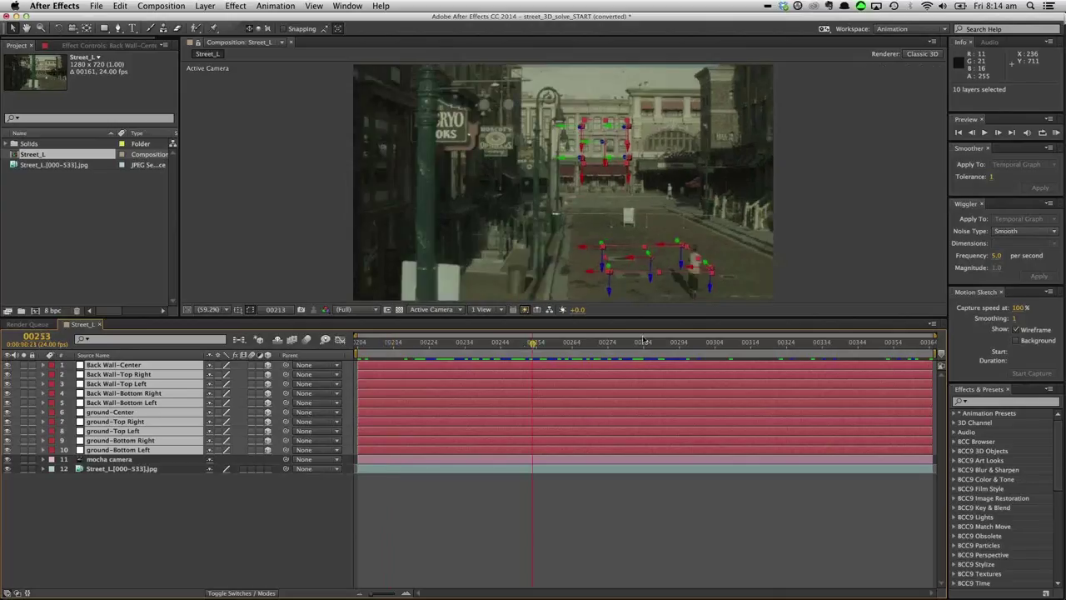
- Switch the composition to Custom View 1 and orbit around the solved camera and nulls to inspect their 3D layout
click(451, 309)
click(430, 424)
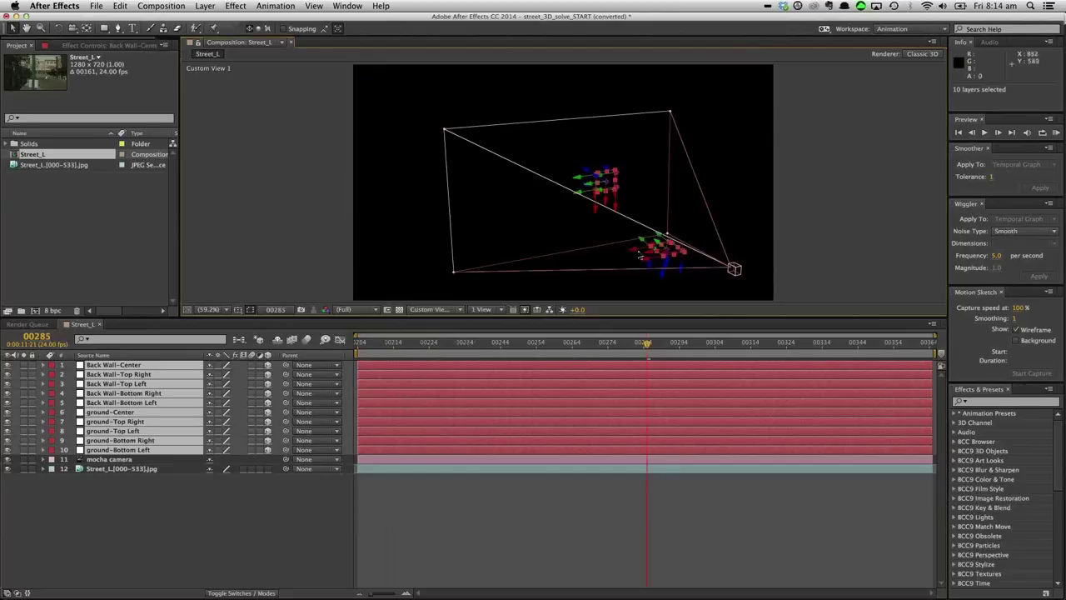
key(c)
drag(508, 223, 609, 198)
drag(668, 188, 395, 196)
drag(483, 112, 444, 209)
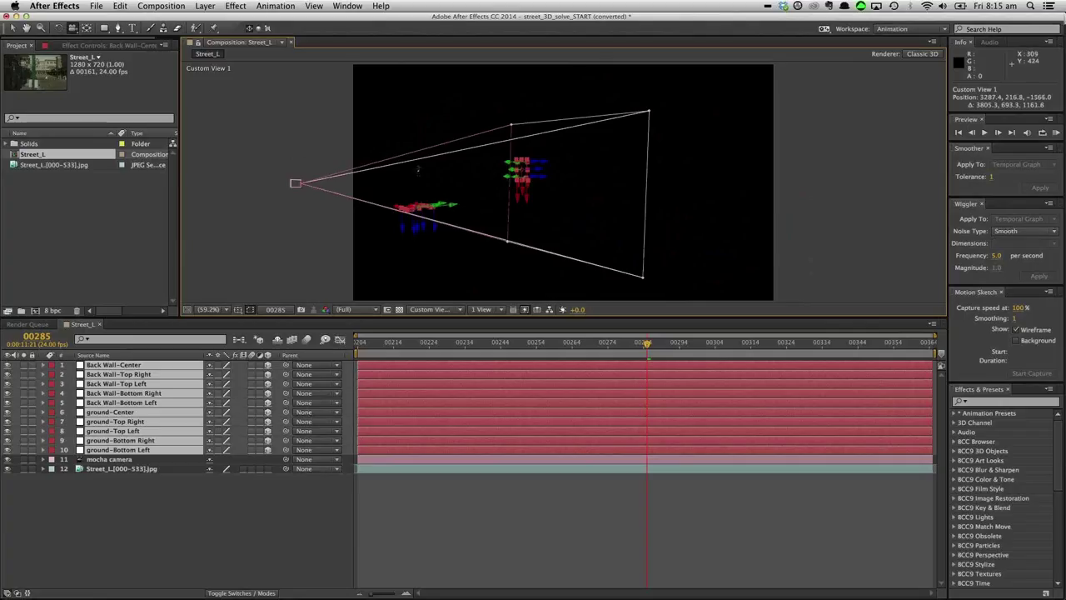
drag(418, 170, 528, 206)
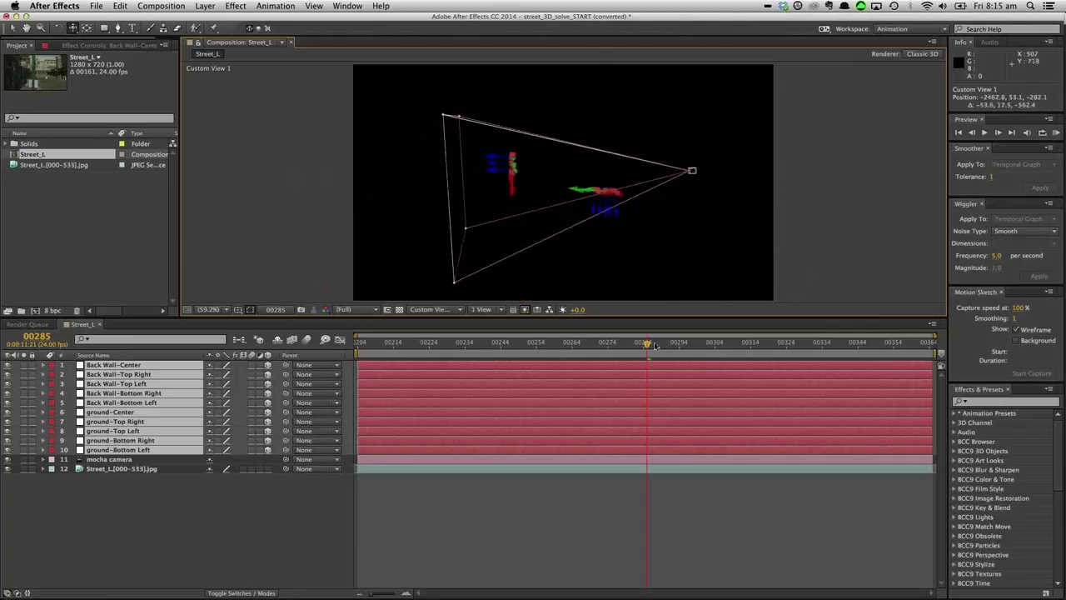
- Play and scrub through the shot in Custom View 1 to examine the solved camera's movement relative to the nulls
drag(648, 344, 512, 344)
key(space)
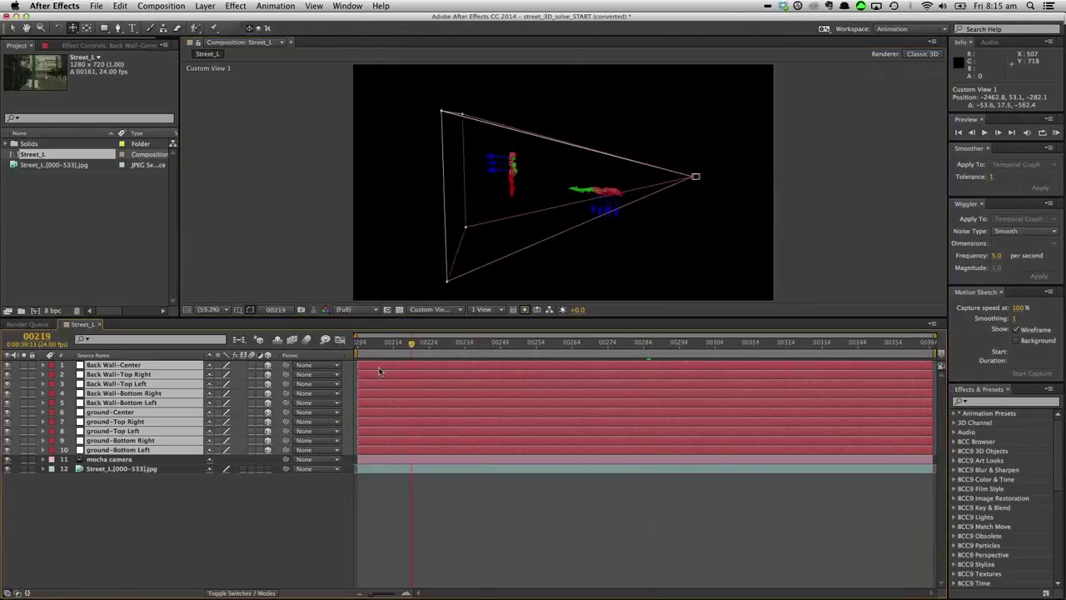
drag(379, 372, 788, 372)
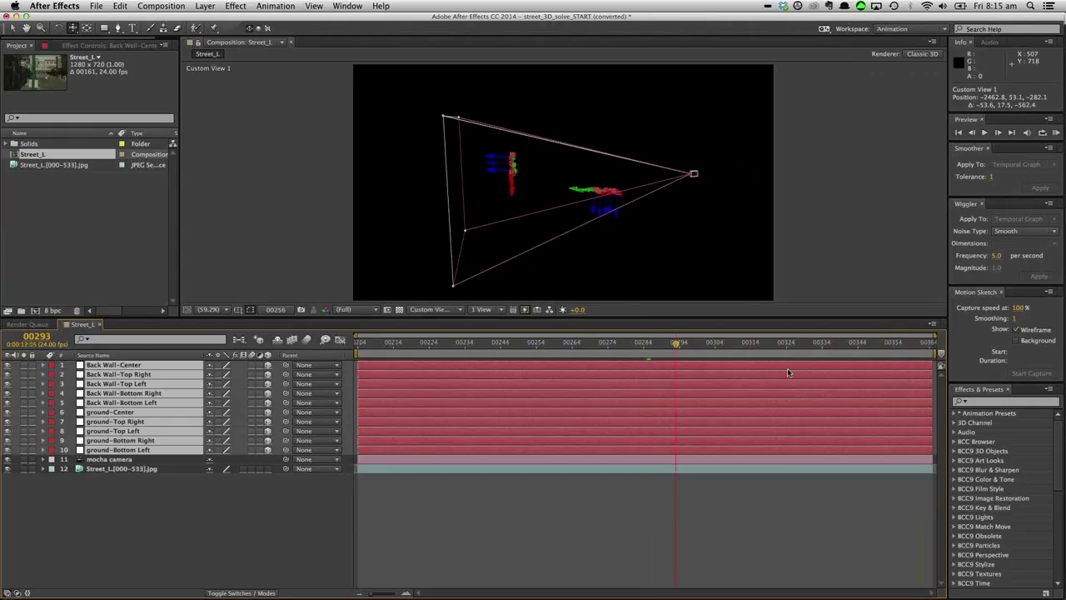
drag(788, 372, 359, 387)
key(super+Tab)
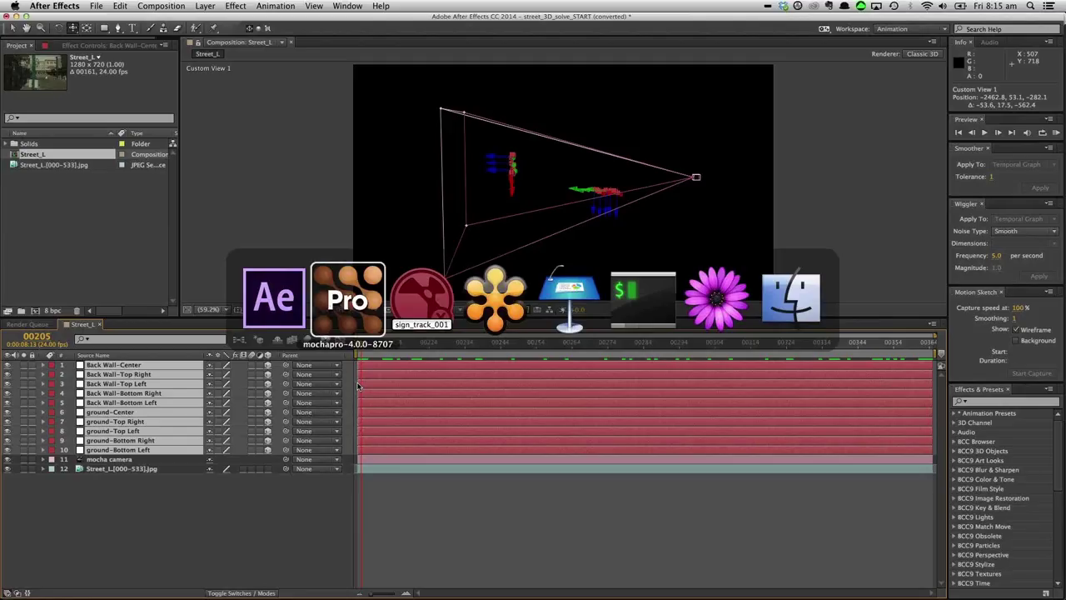
key(super+Tab)
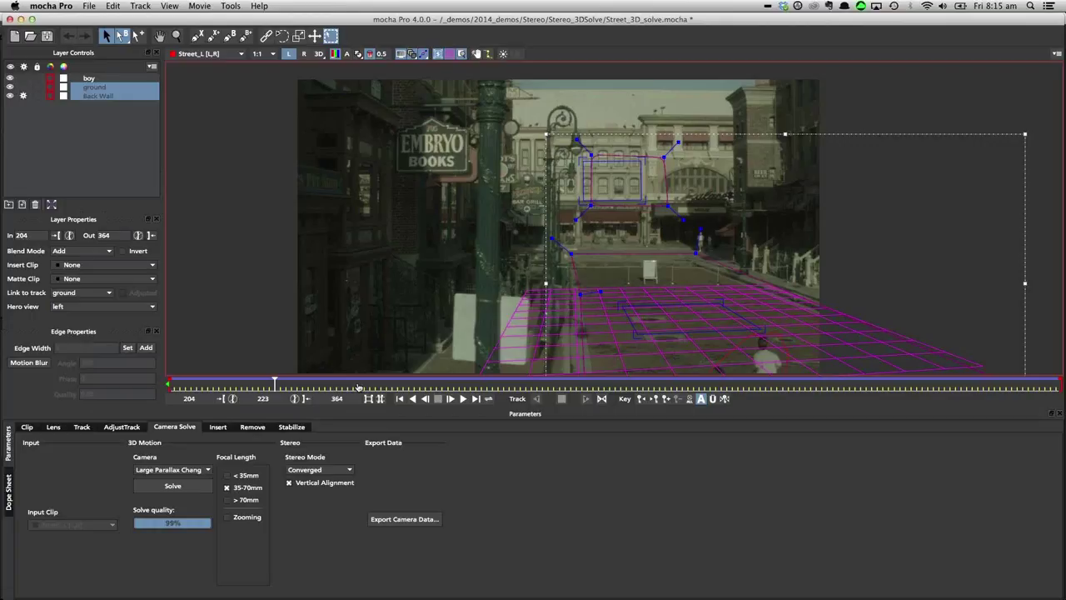
key(super+Tab)
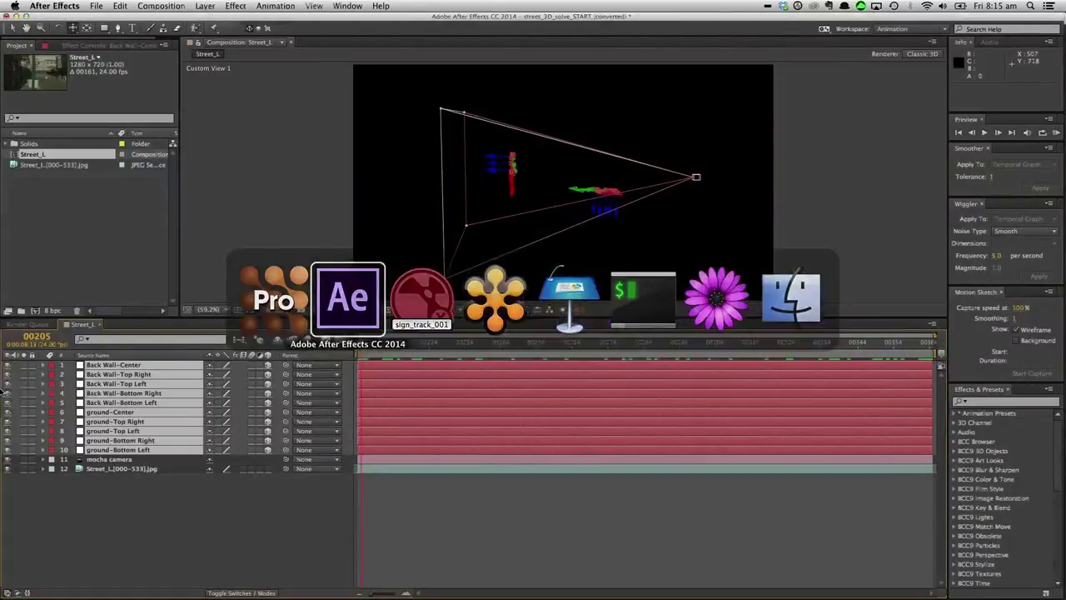
mouse_move(13, 391)
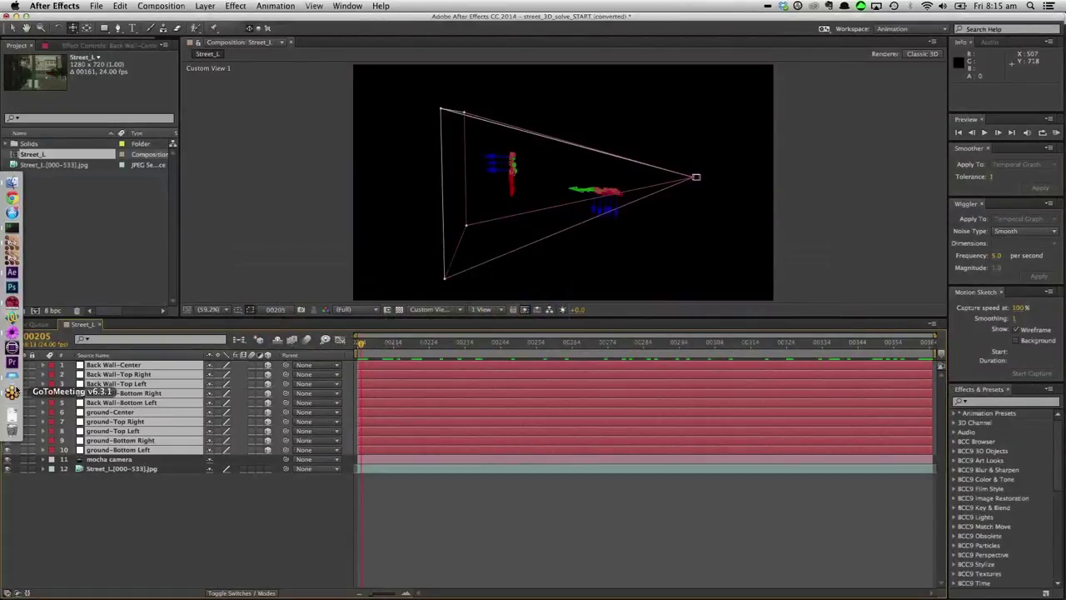
- Launch Firefox and open the imagineersystems.com website
key(alt+space)
text(fire)
key(Return)
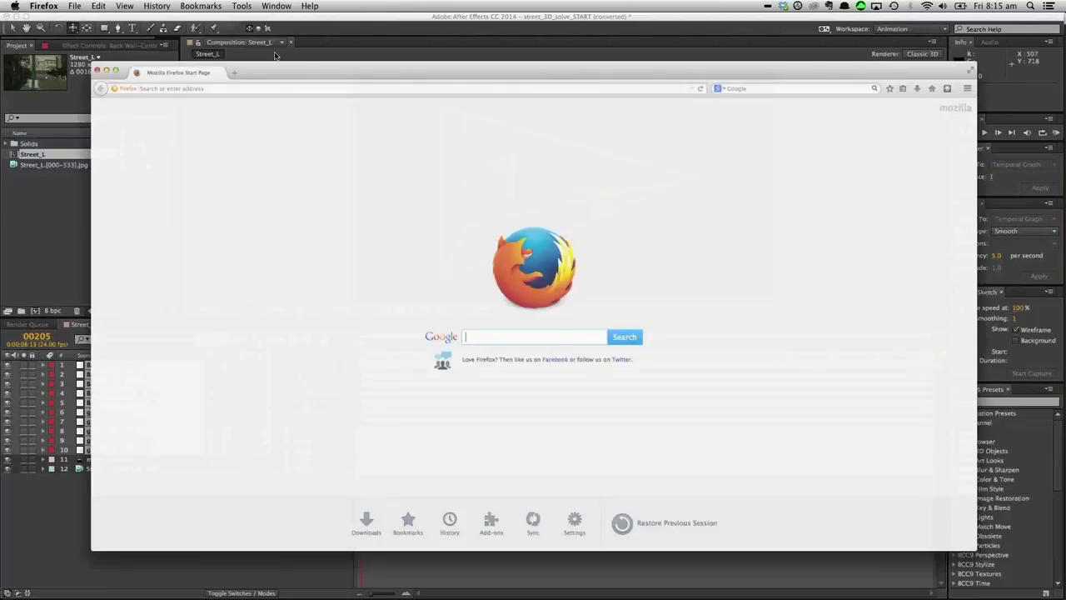
click(171, 41)
text(imagineersystems.com)
key(Return)
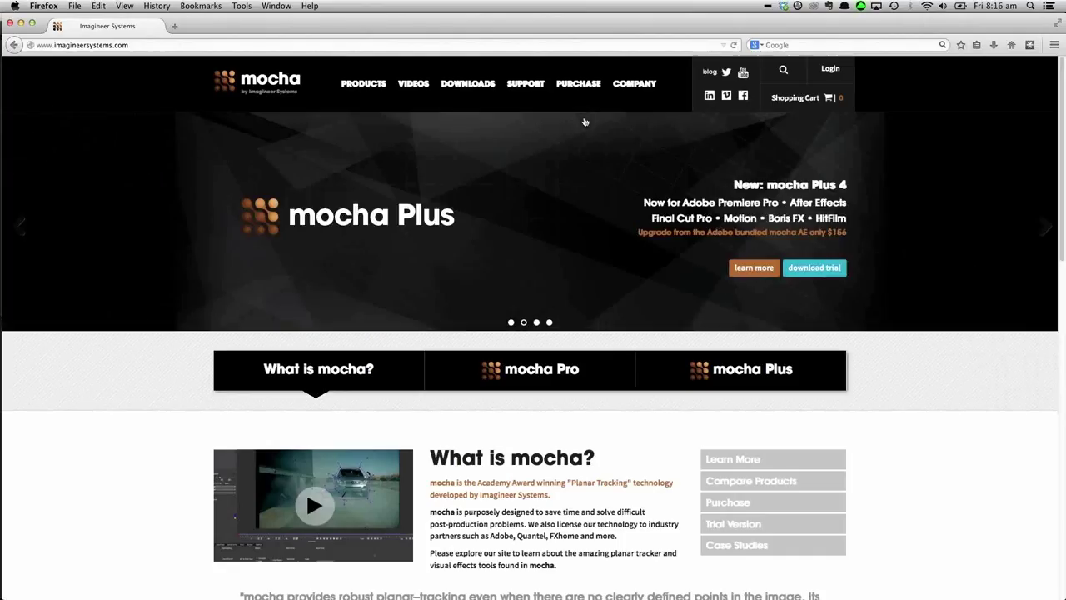
- Switch to TextMate and examine prefix_mocha_layers.py, highlighting the line that loads the project from its file path
key(super+Tab)
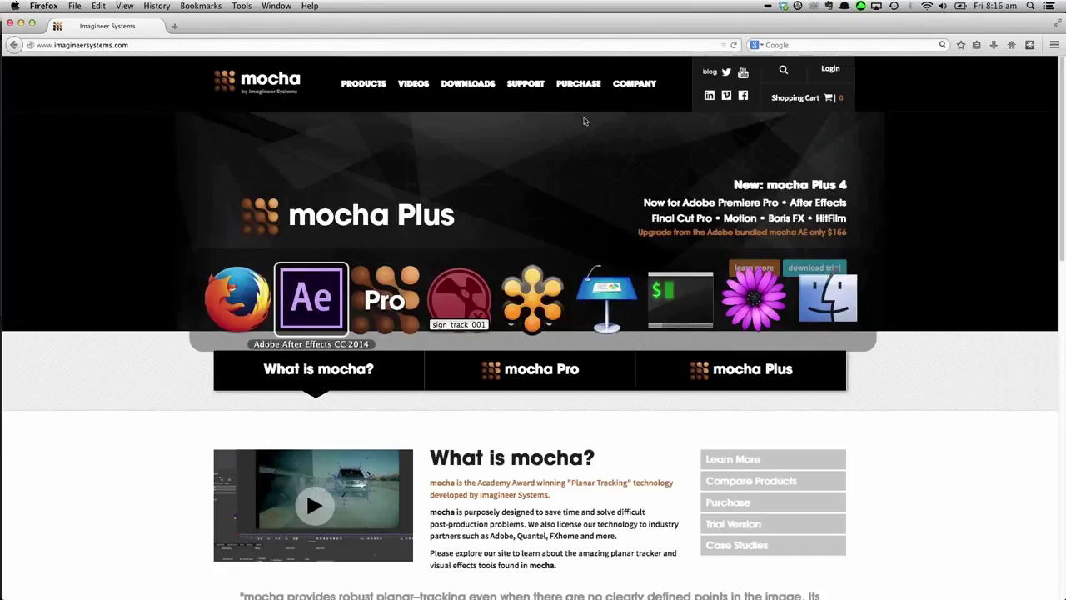
key(super+Tab)
key(super+Tab)
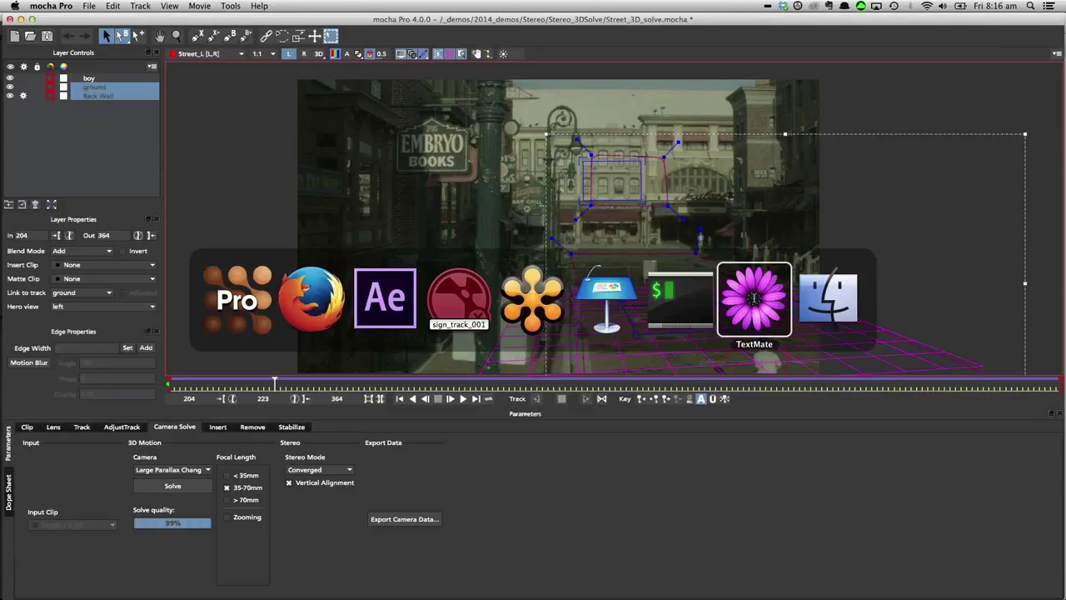
click(754, 298)
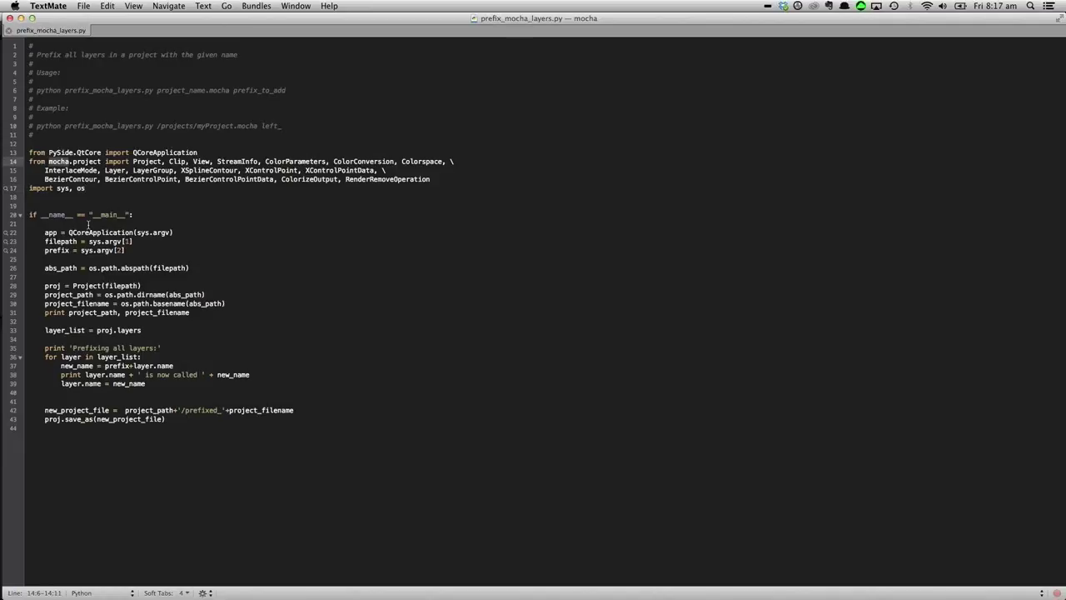
drag(157, 286, 38, 287)
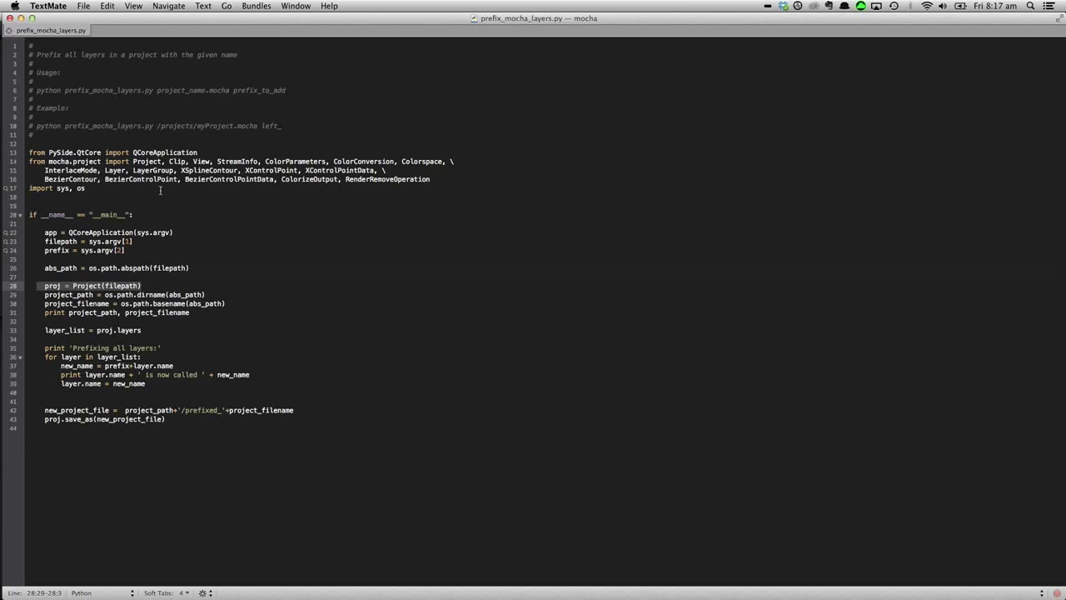
click(151, 285)
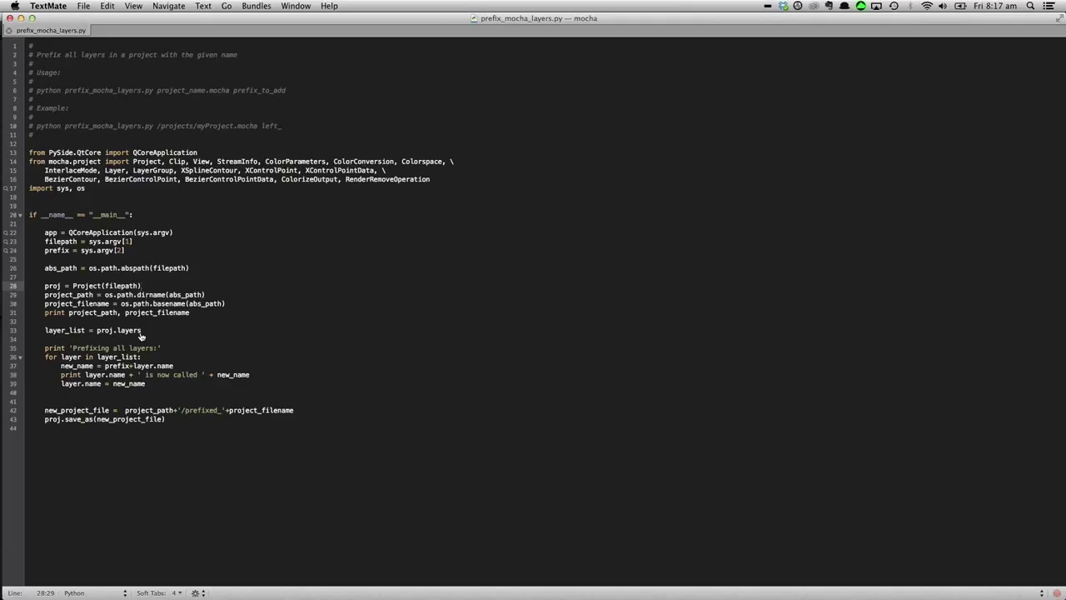
- Switch to mocha Pro and open the recent project boy_and_dog_leisegang_seq_03.mocha
key(super+Tab)
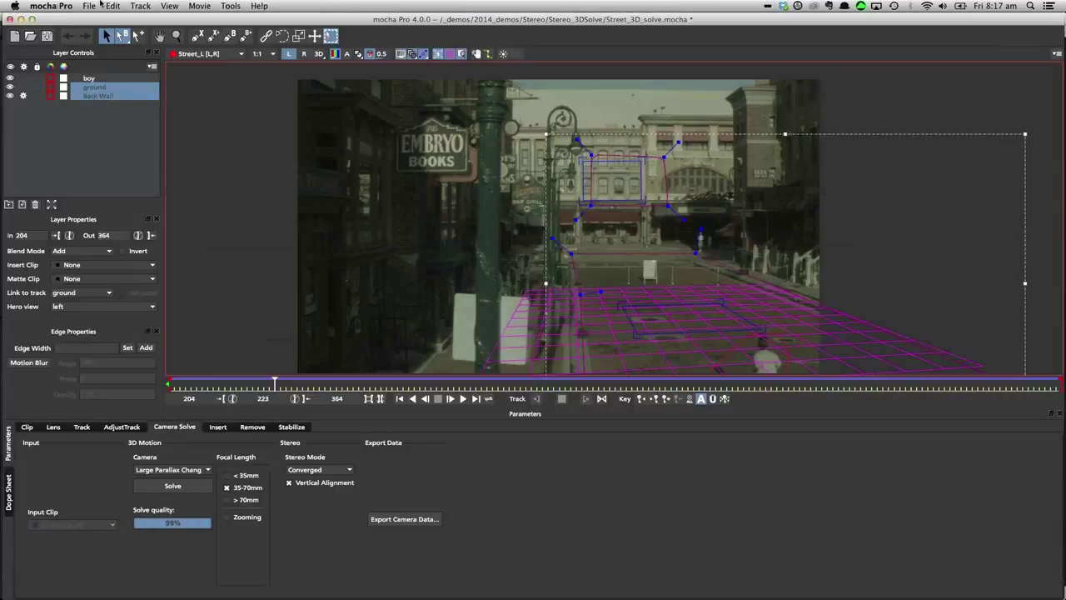
click(93, 6)
mouse_move(114, 40)
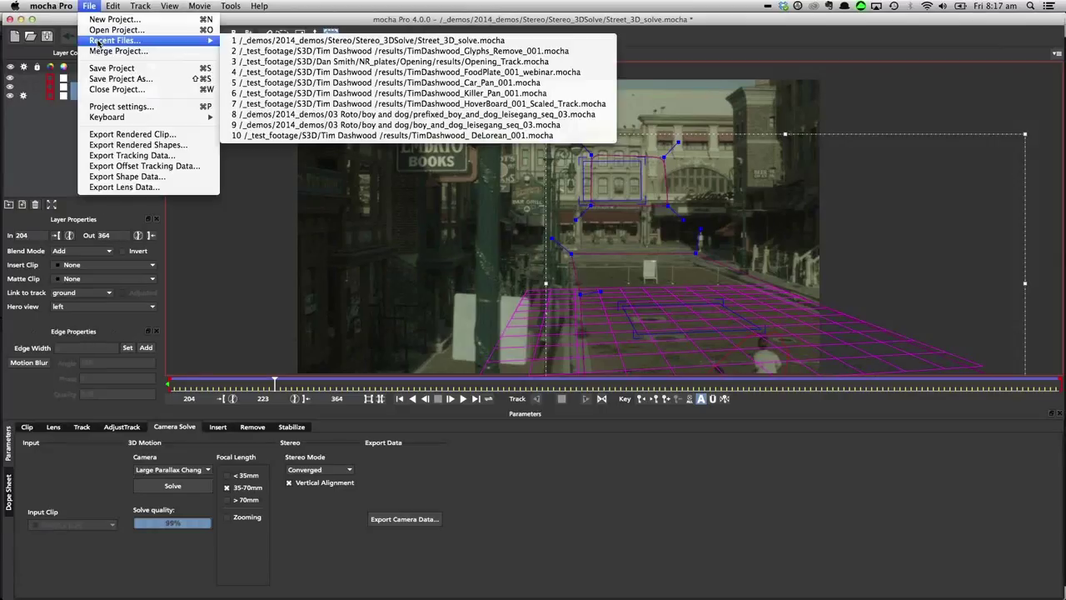
click(520, 116)
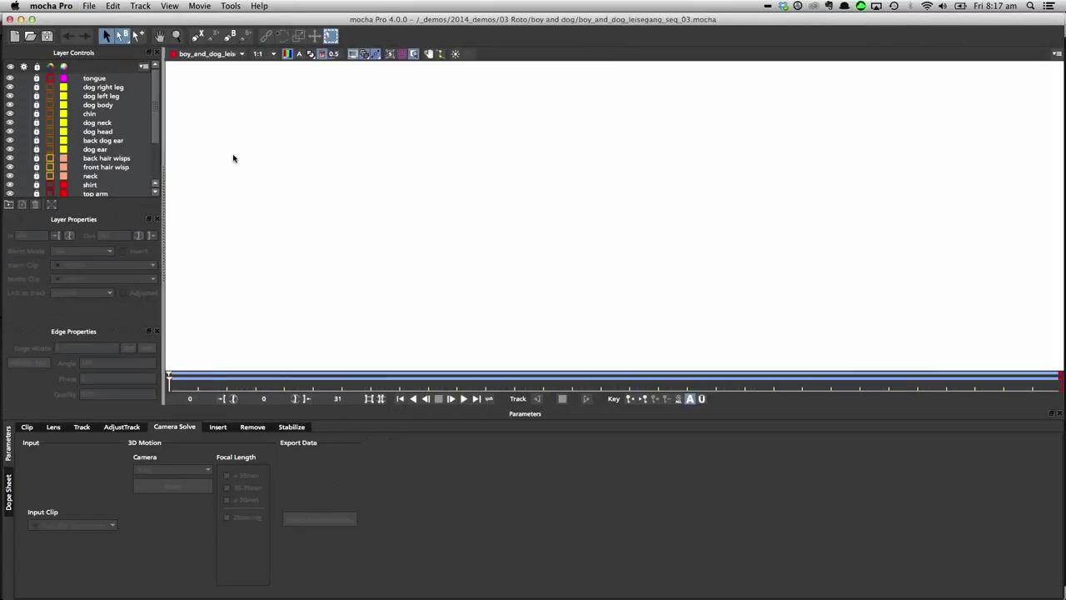
- Widen the layer list and select all layers from tongue to car to look over their names, ending with a deselection
drag(238, 159, 219, 109)
click(98, 77)
scroll(109, 167, down, 3)
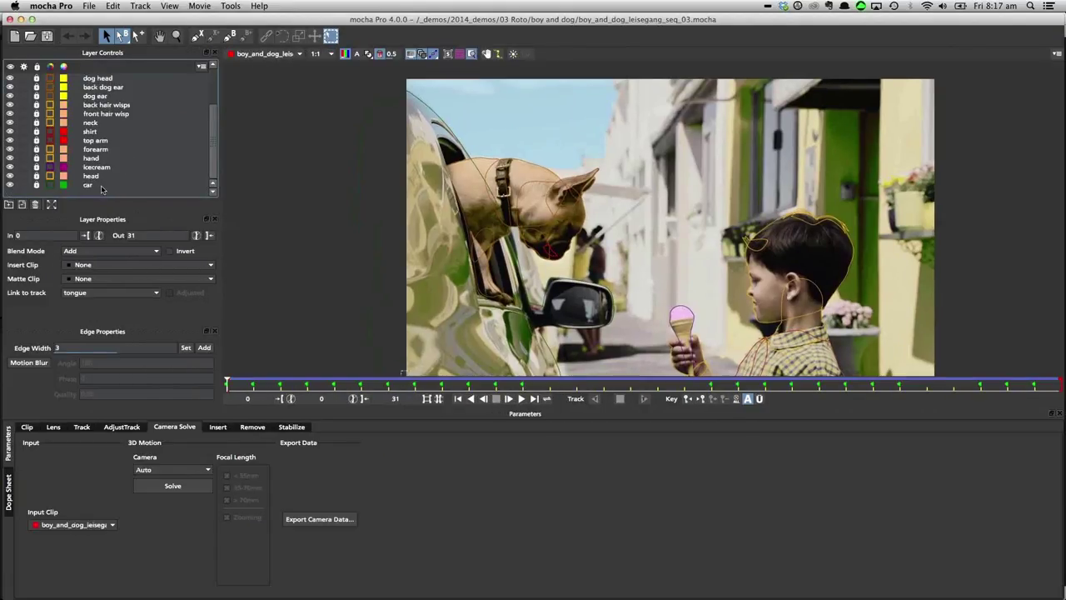
shift+click(101, 186)
drag(213, 121, 215, 85)
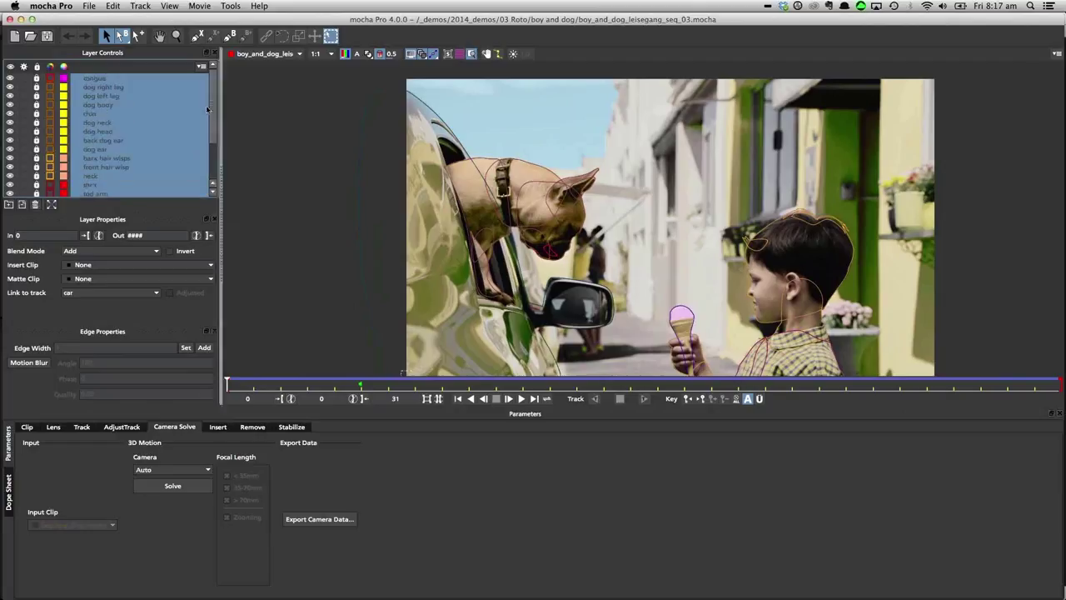
click(268, 102)
- Rename the tongue layer as dem_tongue
double_click(95, 77)
click(95, 78)
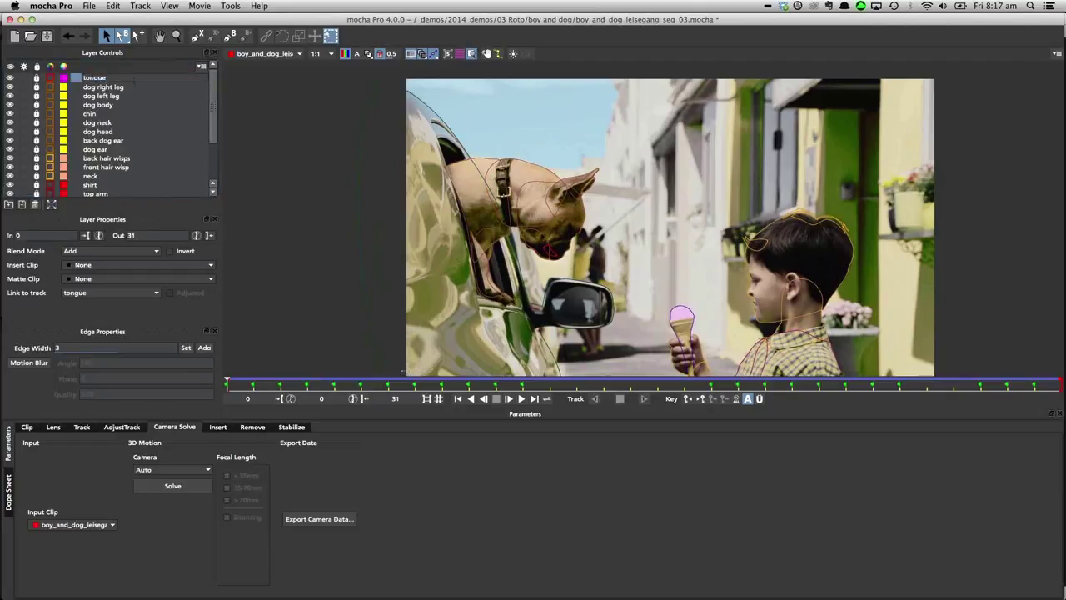
text(dem_)
key(Return)
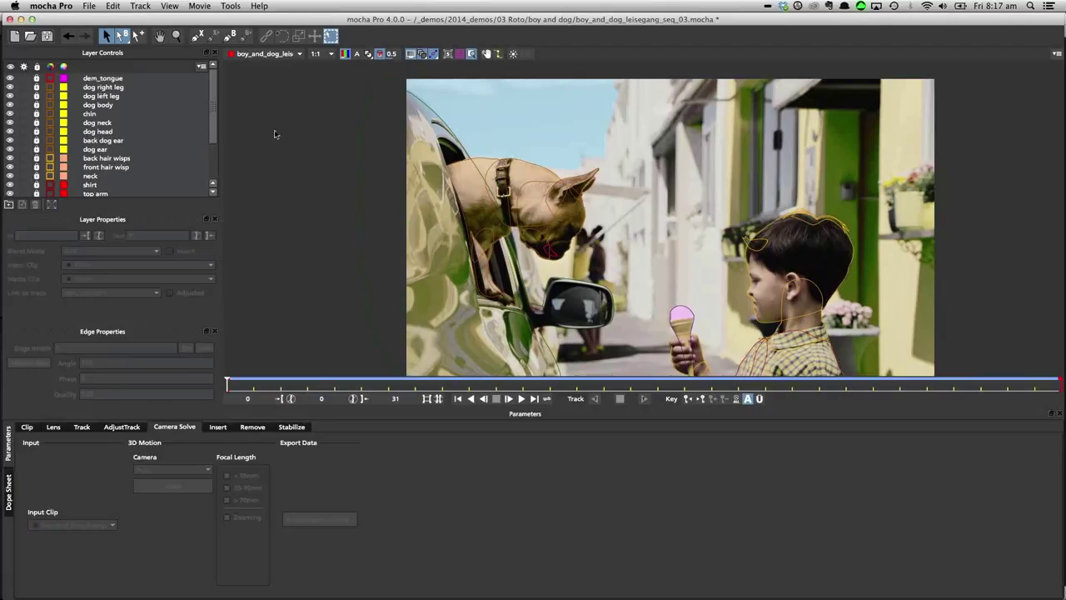
- Switch to iTerm and rerun prefix_mocha_layers.py with mocha's Python on boy_and_dog_leisegang_seq_03.mocha, using the prefix DEMO_
key(super+Tab)
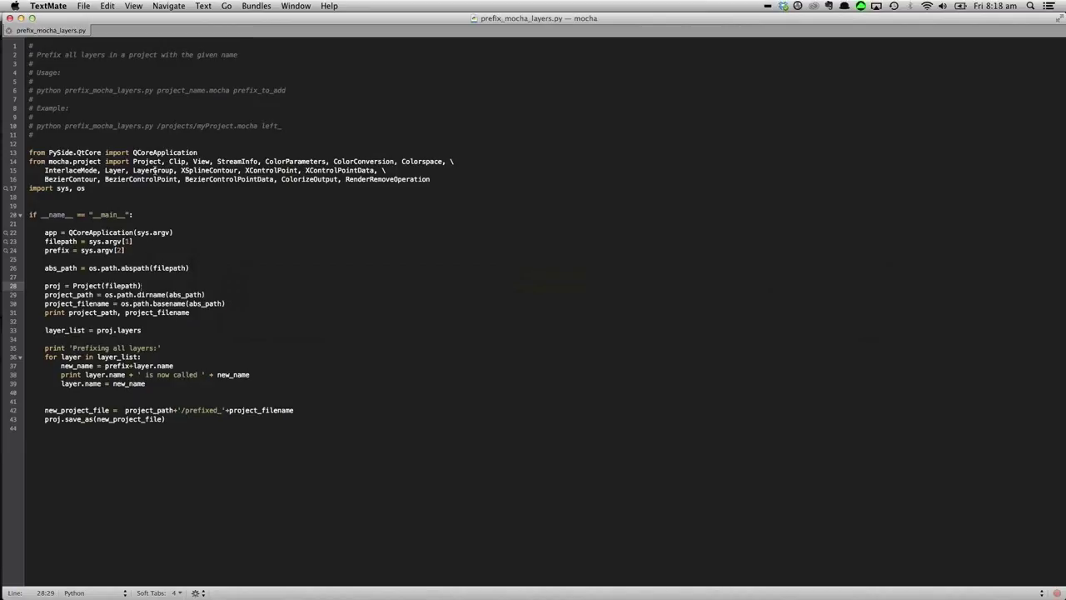
key(super+Tab)
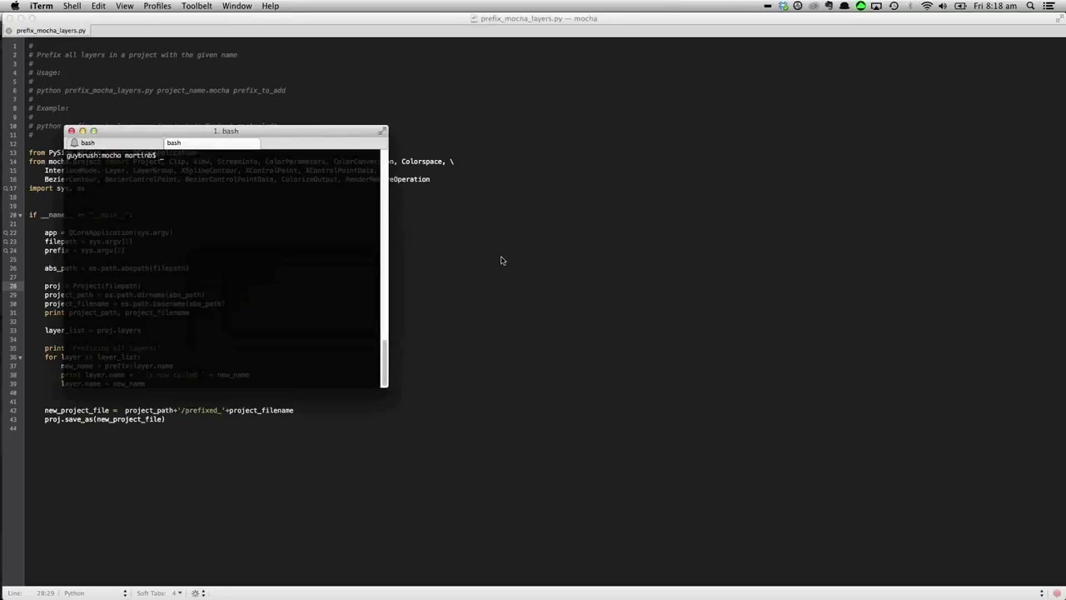
key(Up)
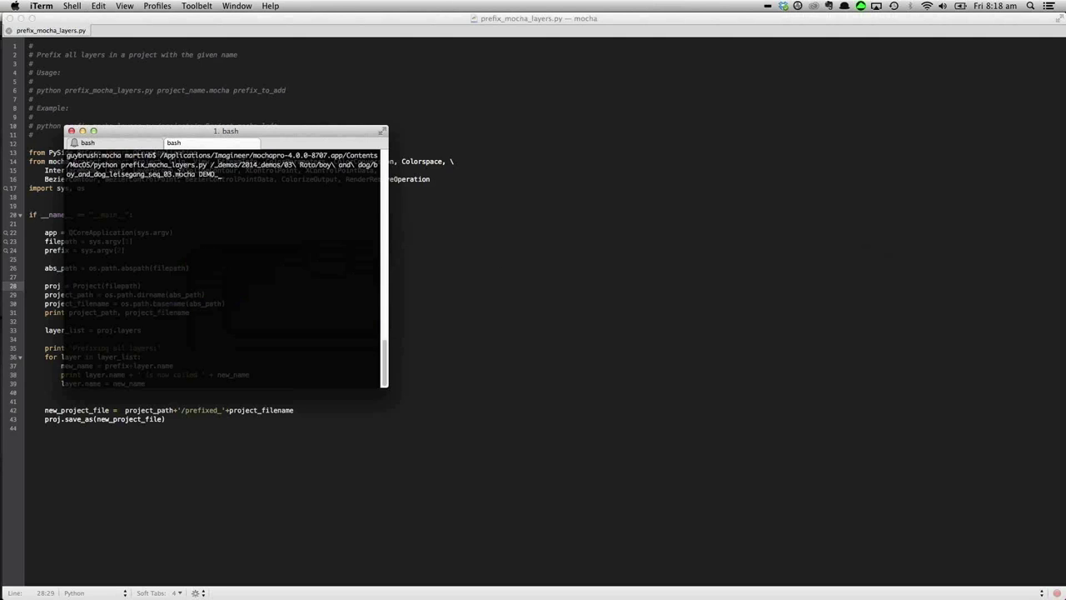
drag(197, 174, 218, 174)
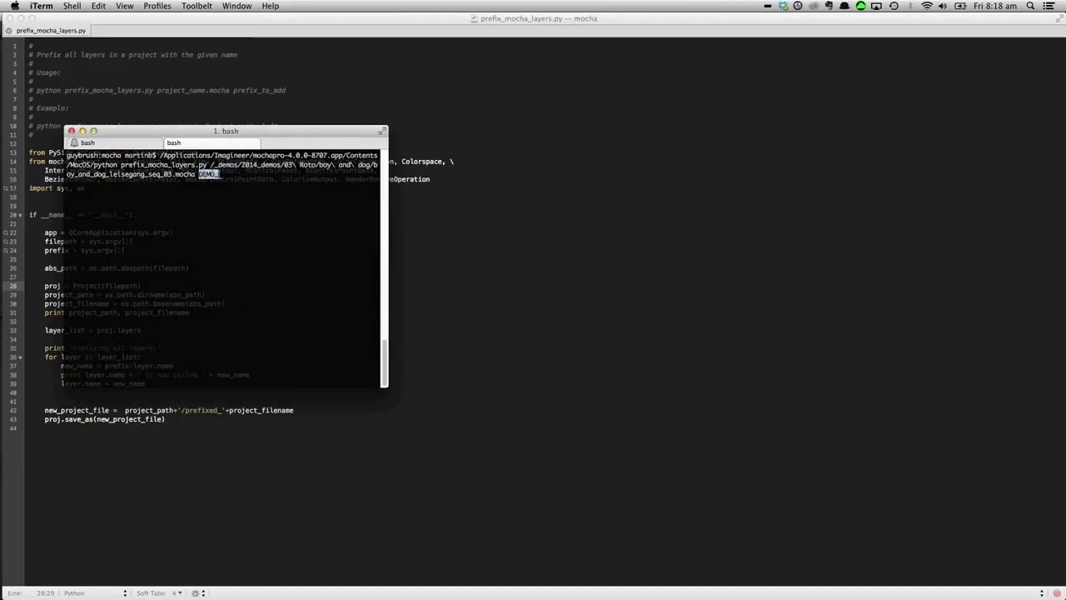
click(220, 173)
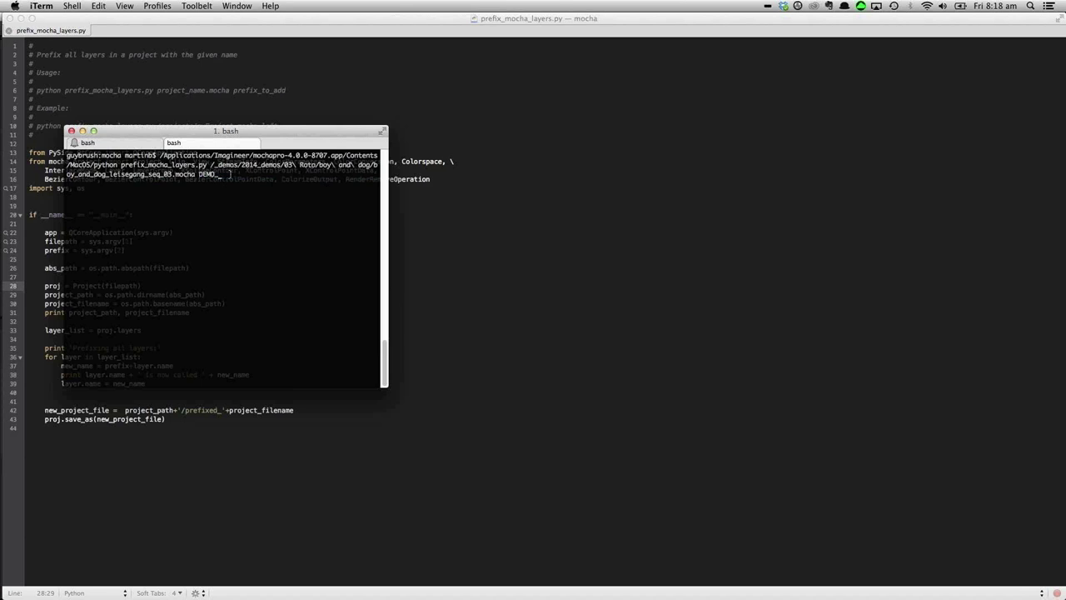
key(Return)
key(Return)
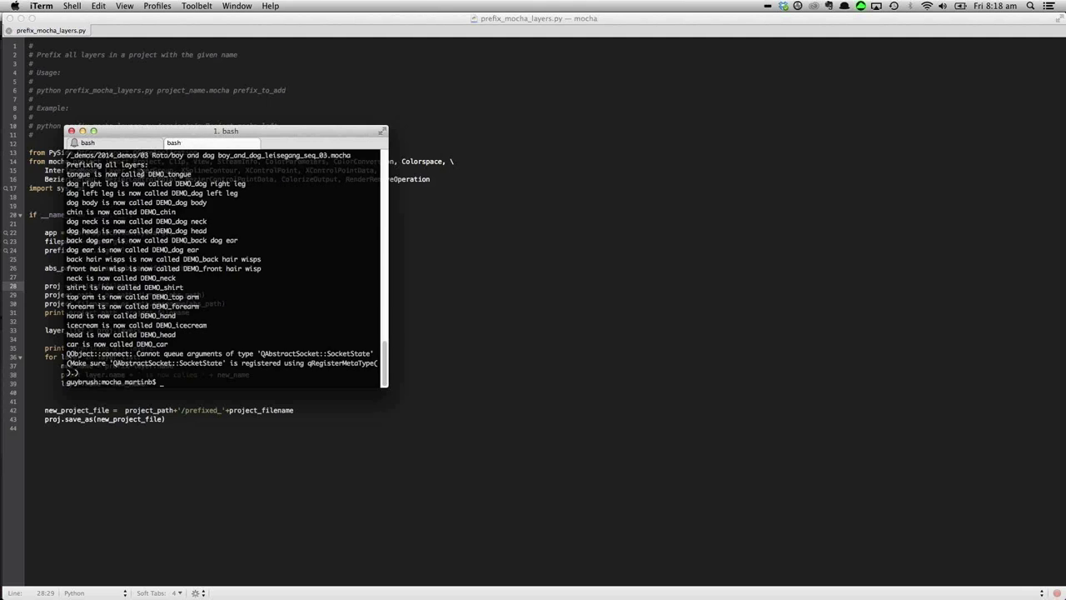
- Review the script's terminal output by highlighting its list of old and new layer names
drag(144, 173, 250, 358)
drag(185, 334, 67, 211)
click(191, 227)
- Switch to mocha Pro and open the recent project prefixed_boy_and_dog_leisegang_seq_03.mocha
key(super+Tab)
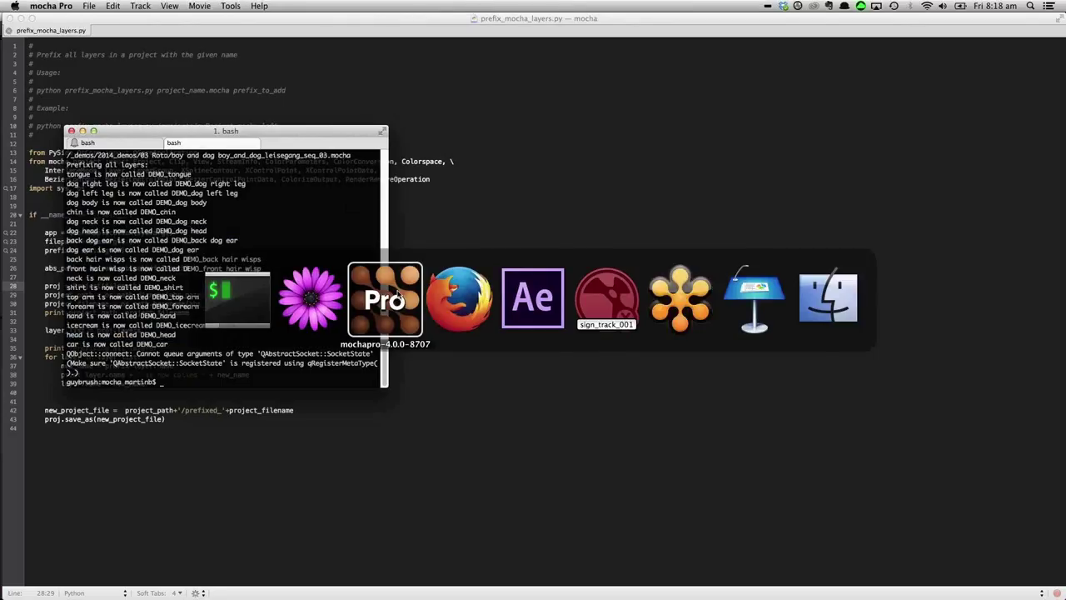
click(398, 295)
click(89, 6)
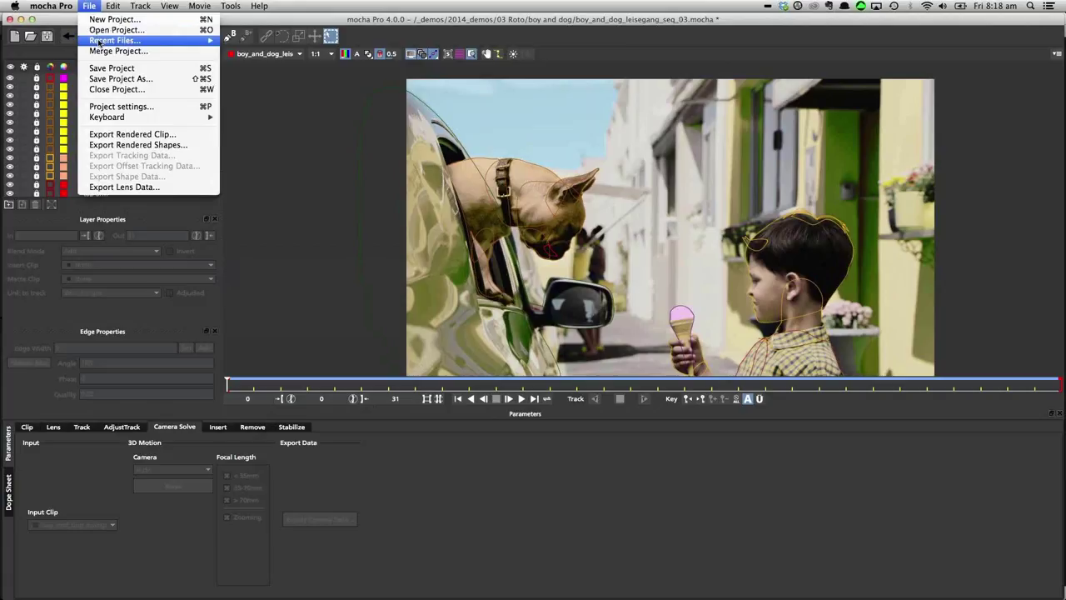
mouse_move(99, 41)
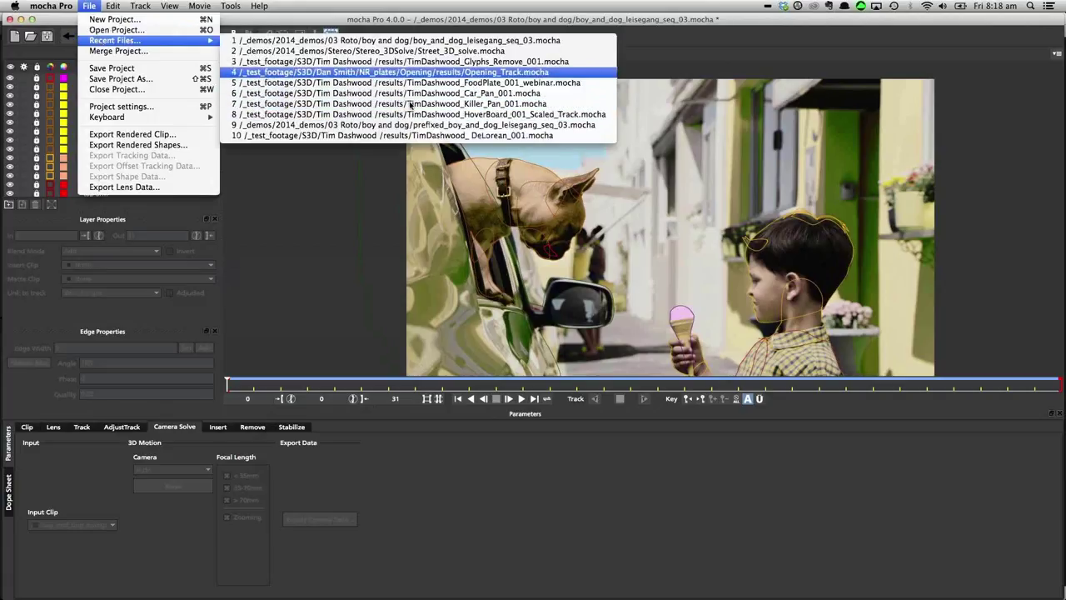
click(414, 124)
click(628, 69)
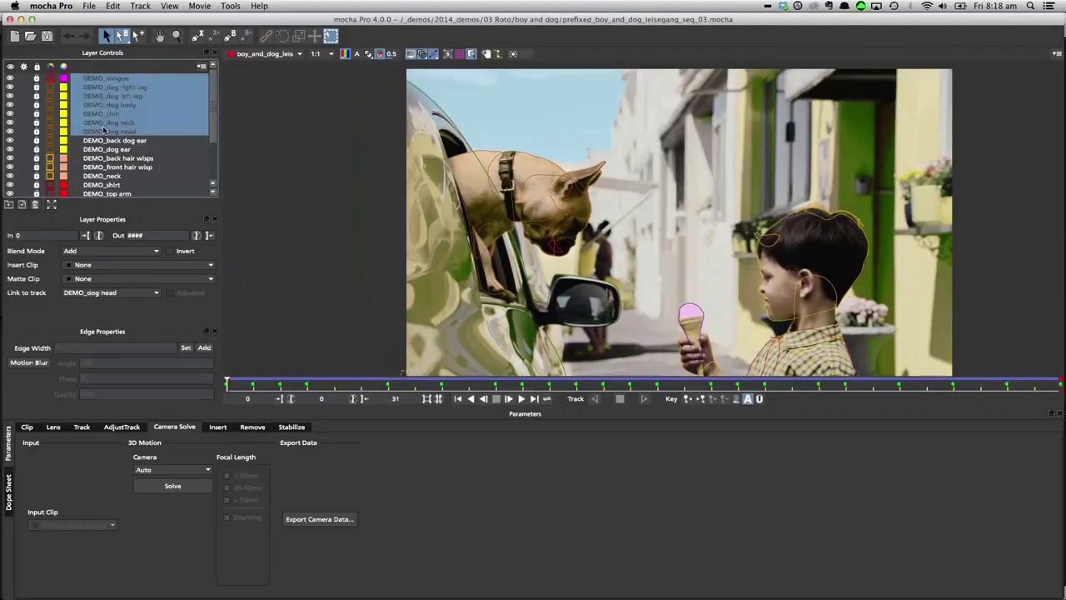
- Look through the whole layer list down to the car layer to check the DEMO_ prefixes
scroll(117, 154, down, 2)
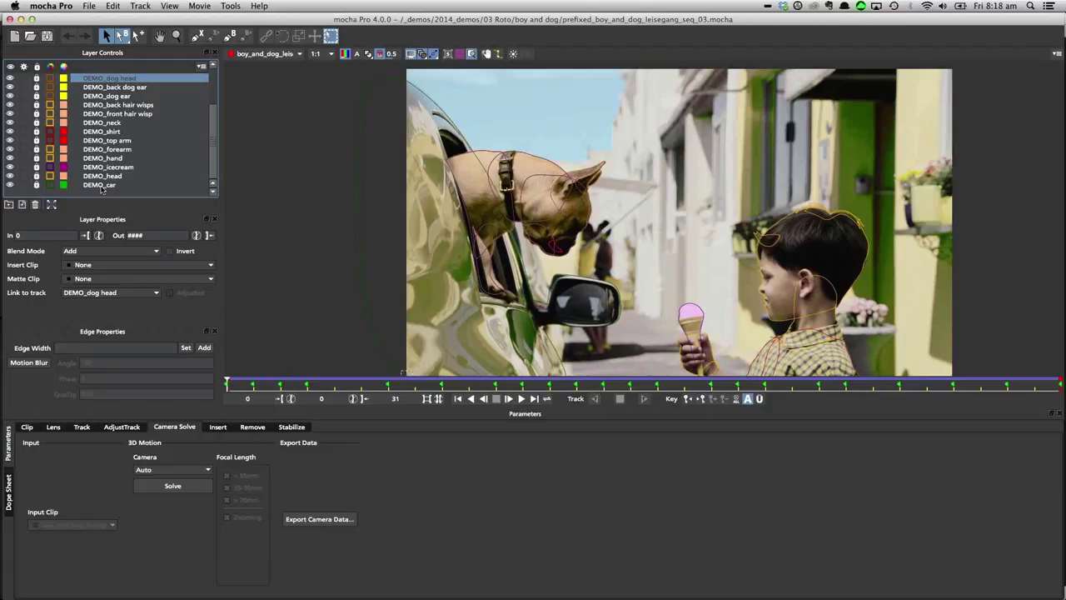
click(102, 187)
scroll(93, 140, up, 2)
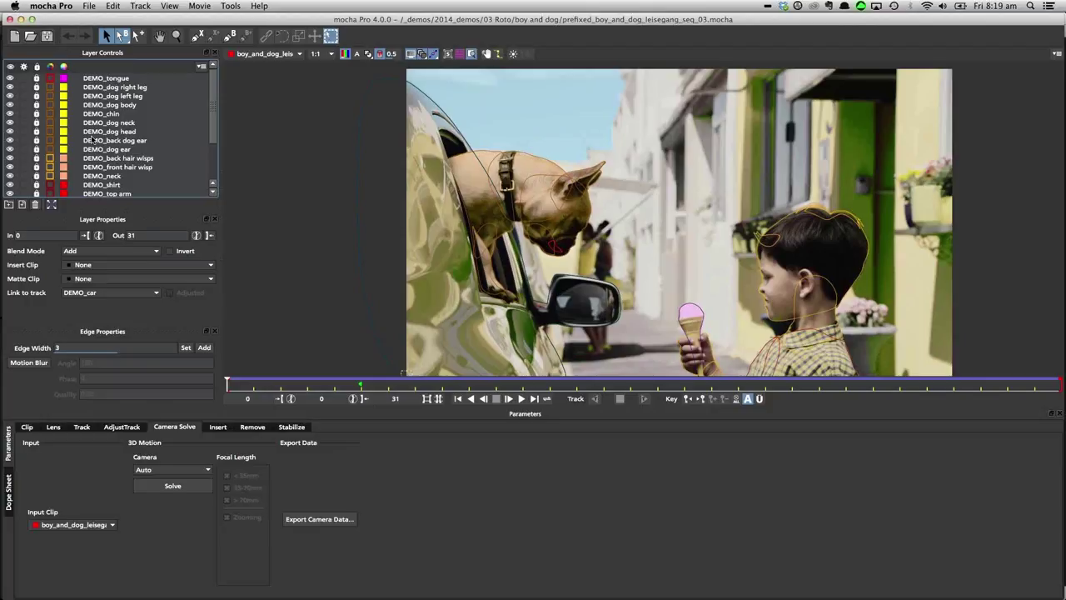
- Open the offline Python guide from mocha Pro's help resources and read through its first pages
click(259, 6)
key(alt)
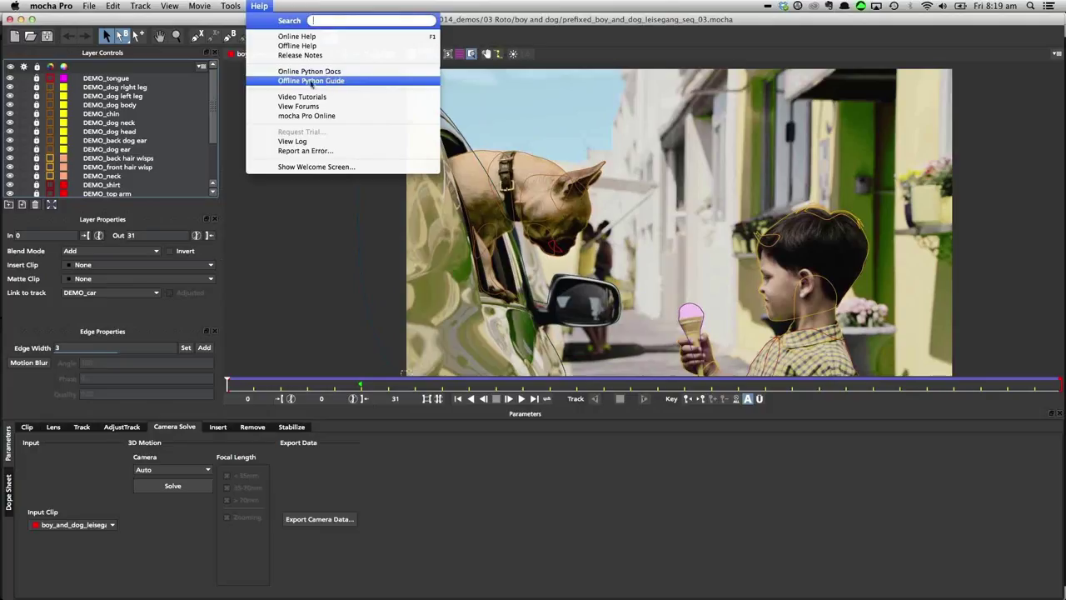
click(333, 81)
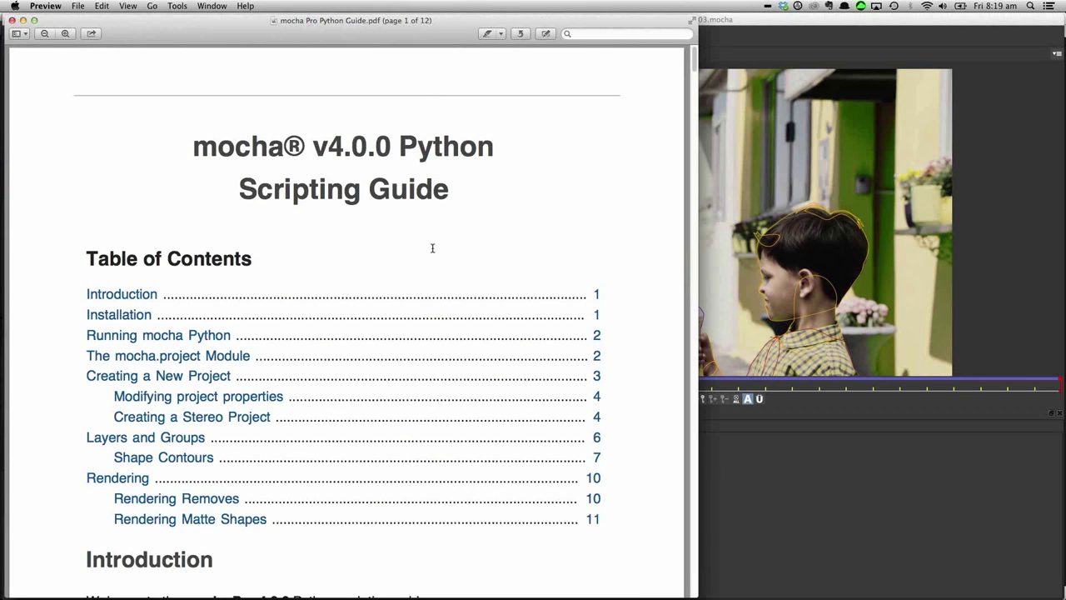
scroll(432, 247, down, 10)
scroll(360, 258, down, 15)
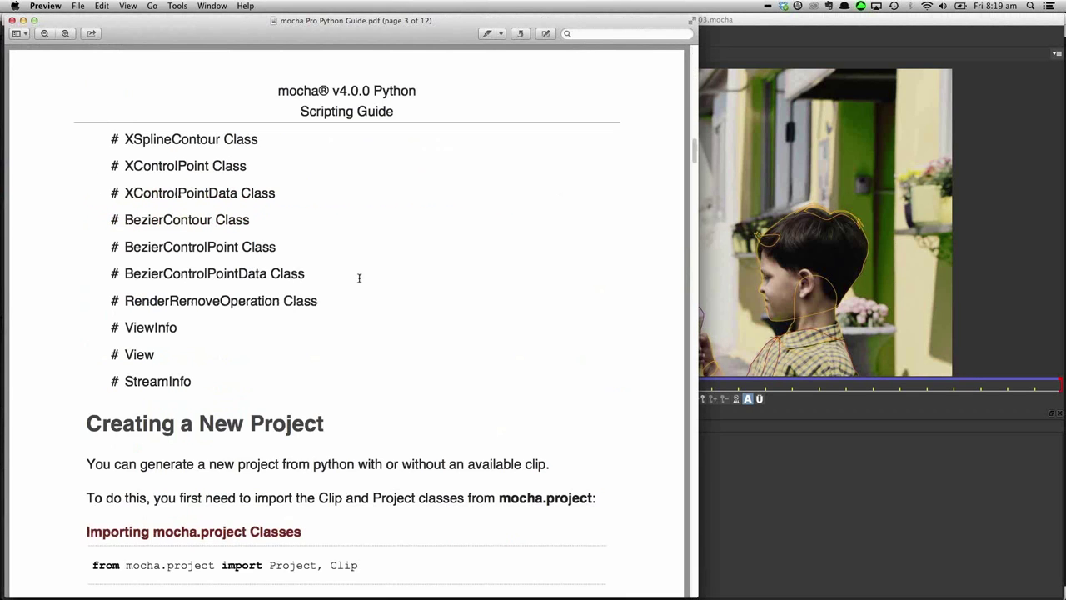
- Read the Python guide's sections on creating, saving and modifying projects, and open the online Python API Reference Documentation in Chrome
scroll(359, 277, down, 10)
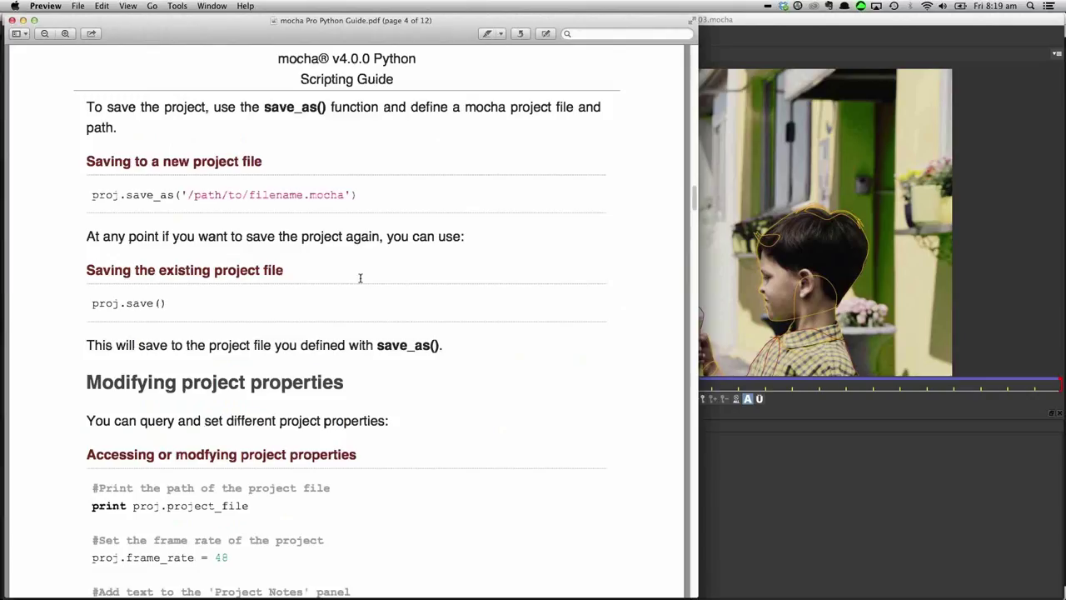
scroll(359, 278, down, 10)
scroll(360, 279, down, 10)
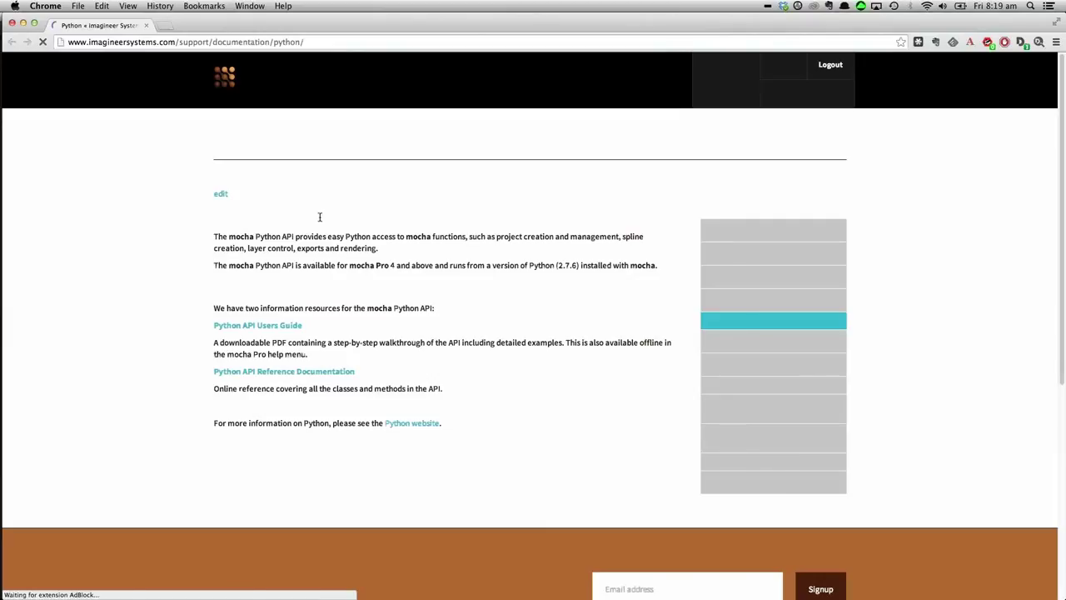
click(264, 374)
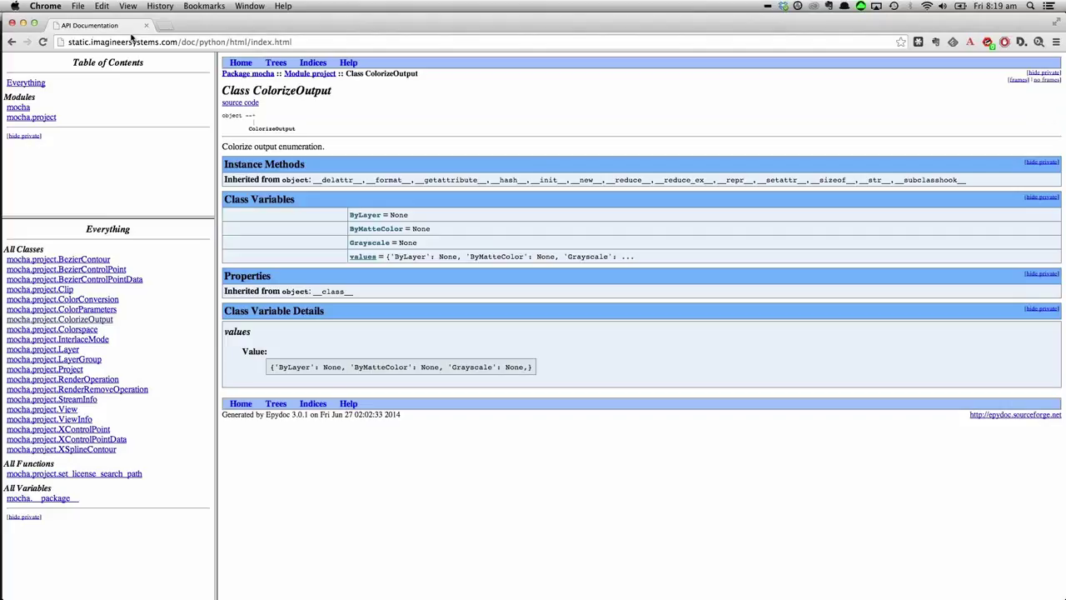
- Switch to Firefox with the Imagineer Systems website and open its support forums
key(super+Tab)
key(super+Tab)
key(super+Tab)
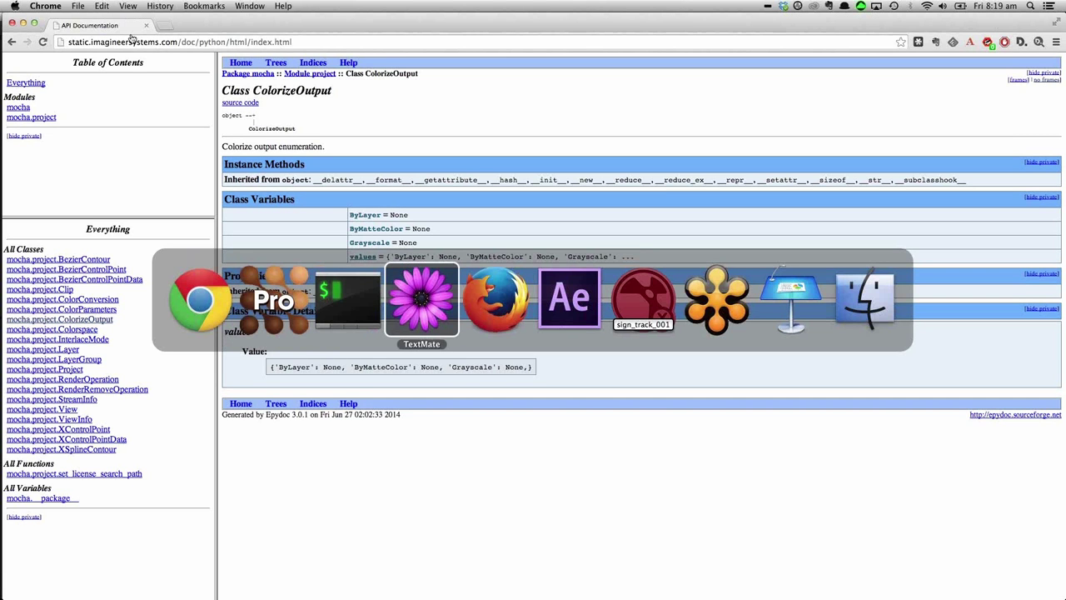
key(super+Tab)
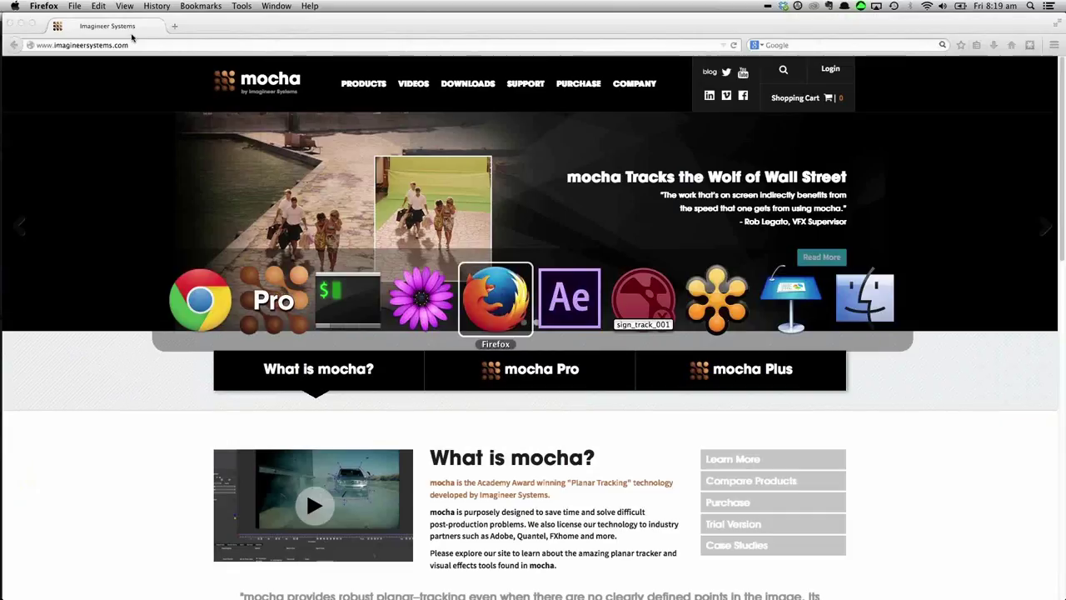
mouse_move(548, 264)
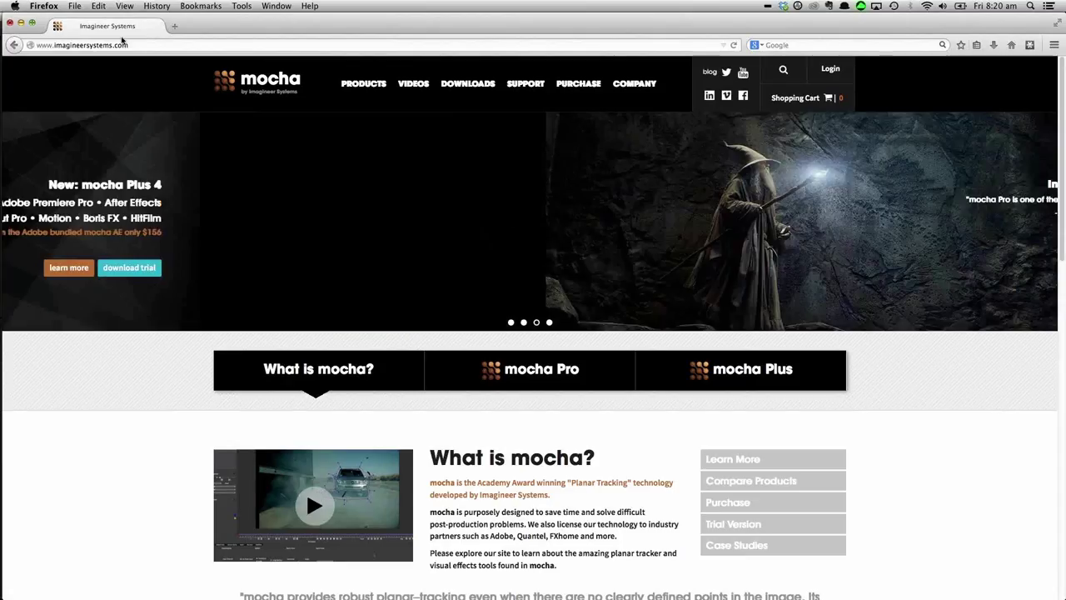
click(122, 43)
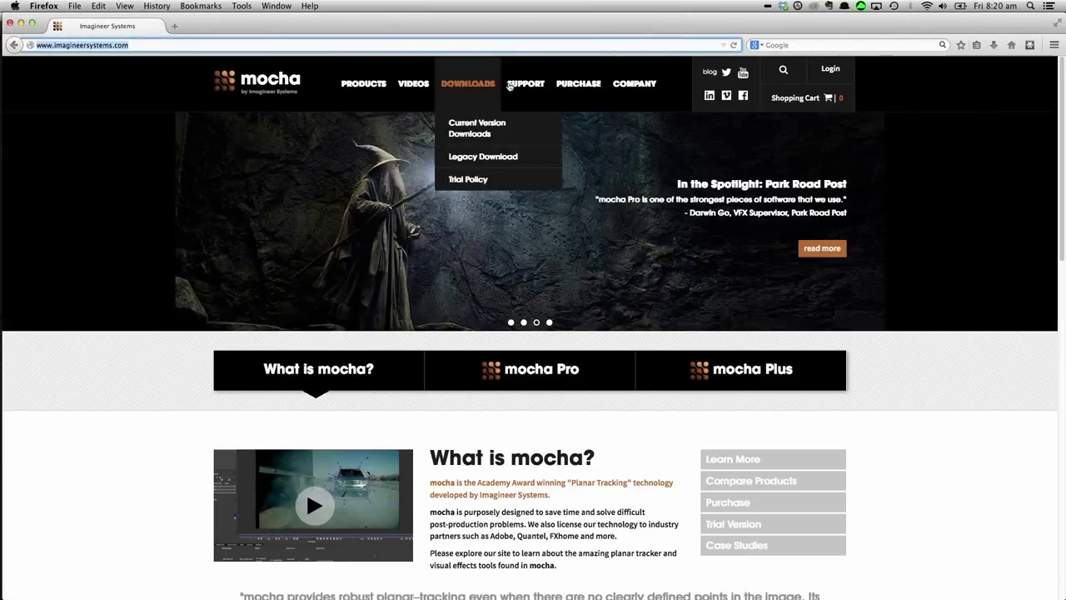
mouse_move(526, 83)
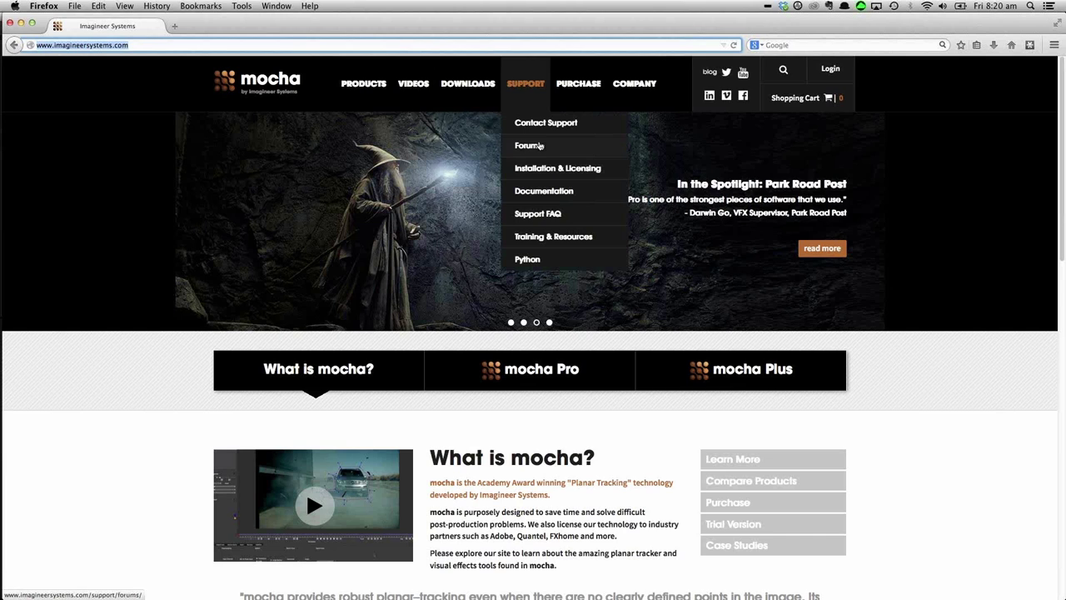
click(540, 146)
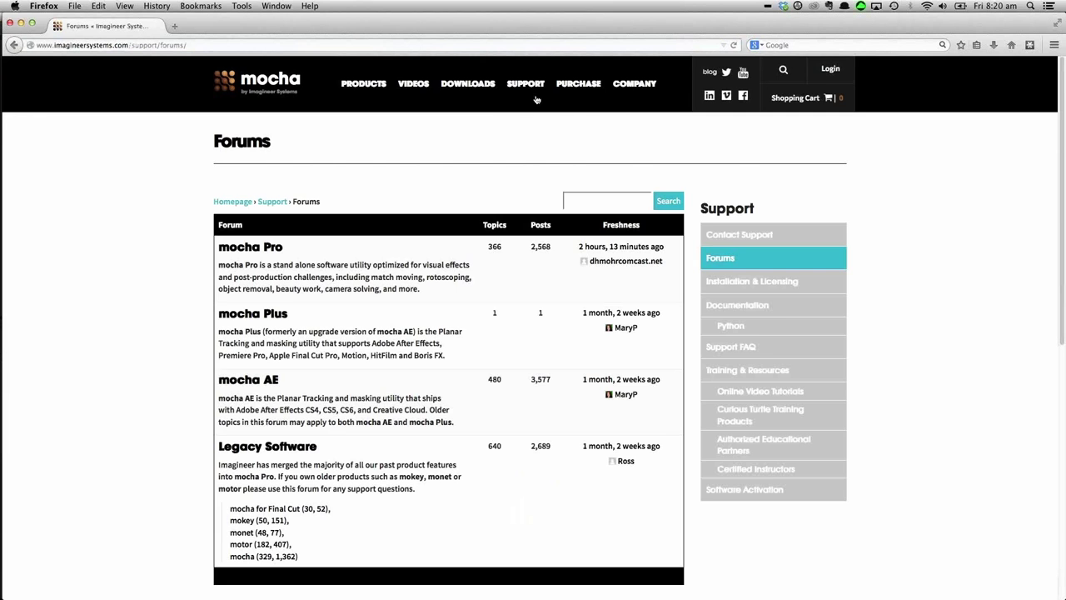
- Open the website's Support FAQ and read through its answers down to the track slipping question
mouse_move(533, 85)
click(572, 216)
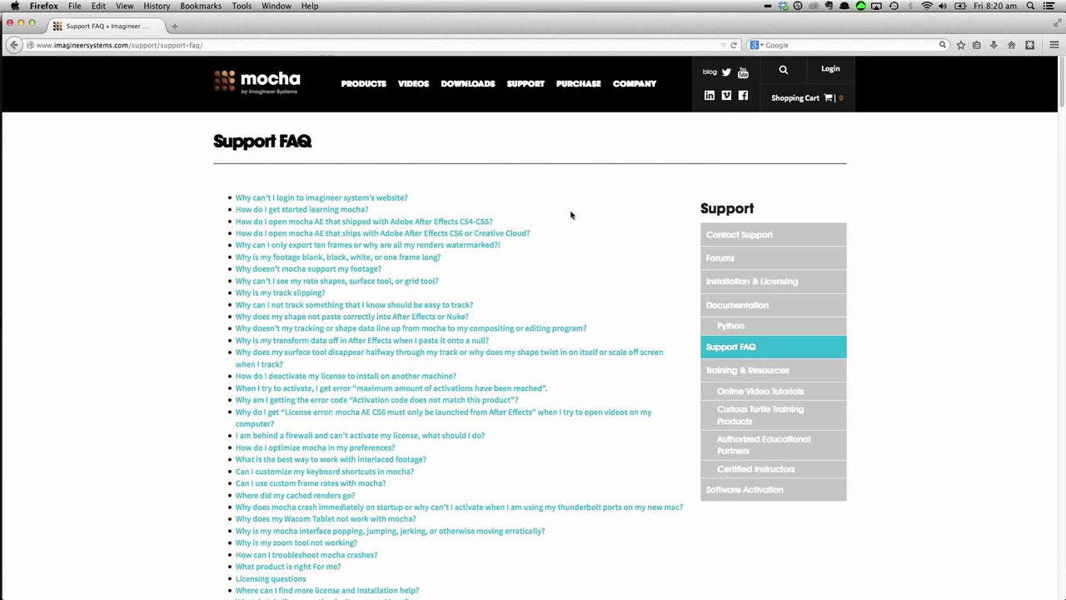
scroll(572, 216, down, 1)
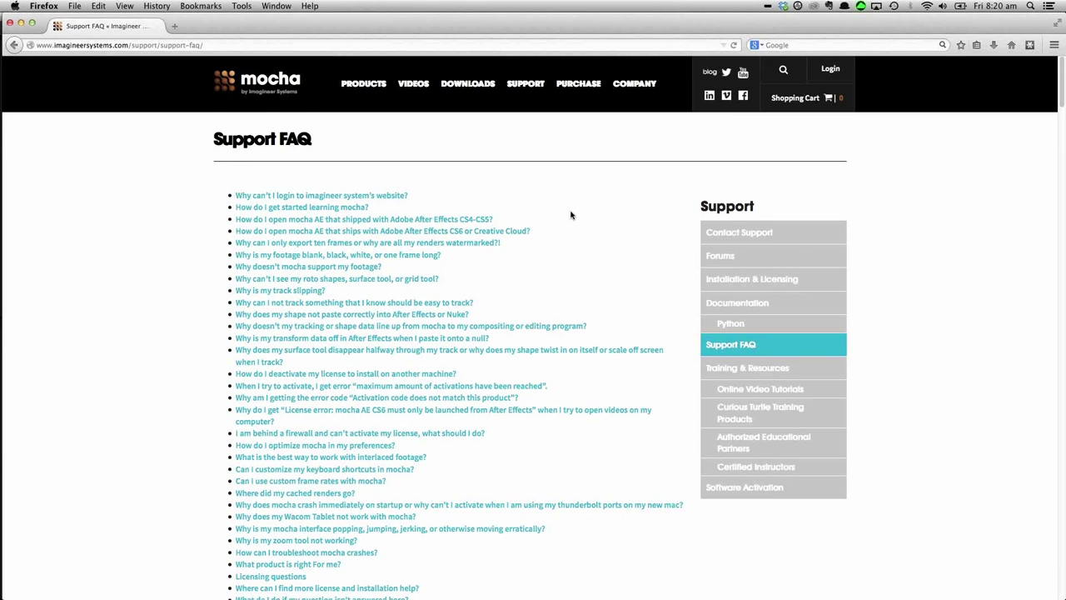
scroll(571, 216, down, 2)
scroll(571, 215, down, 10)
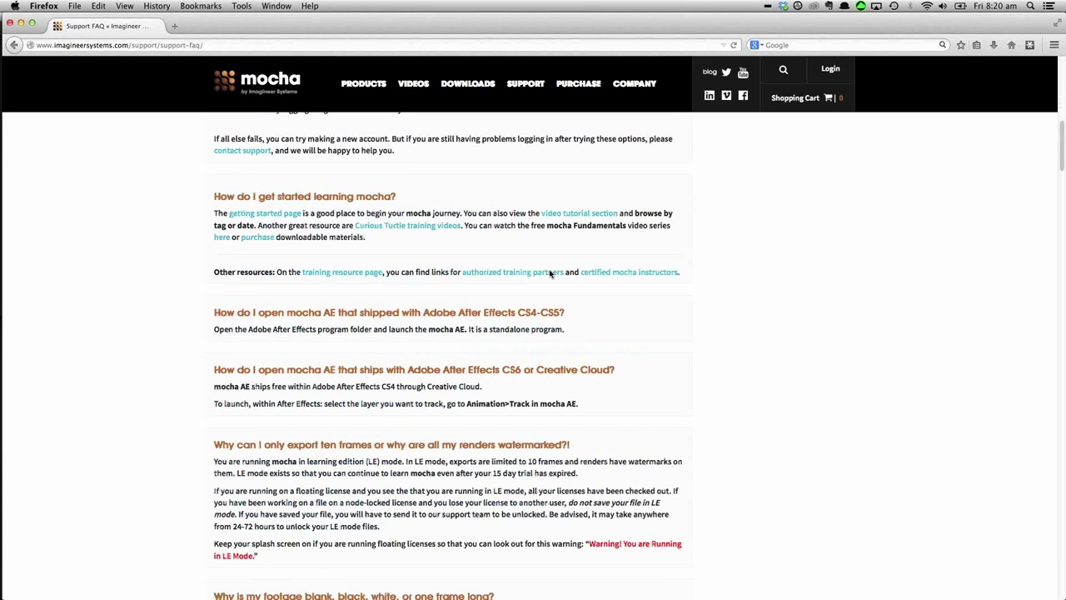
scroll(549, 274, down, 5)
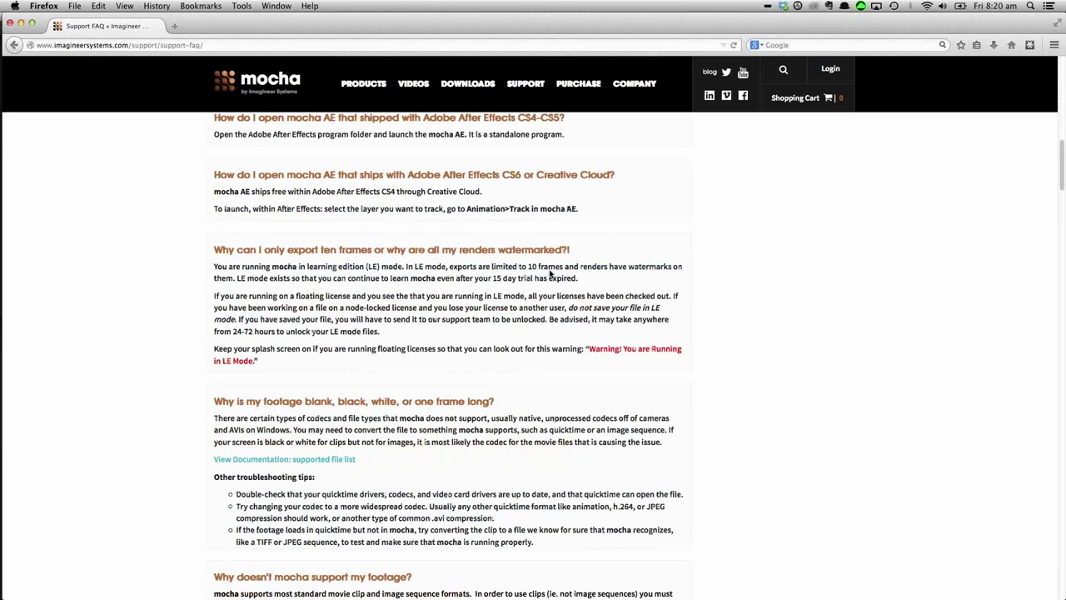
scroll(550, 274, down, 12)
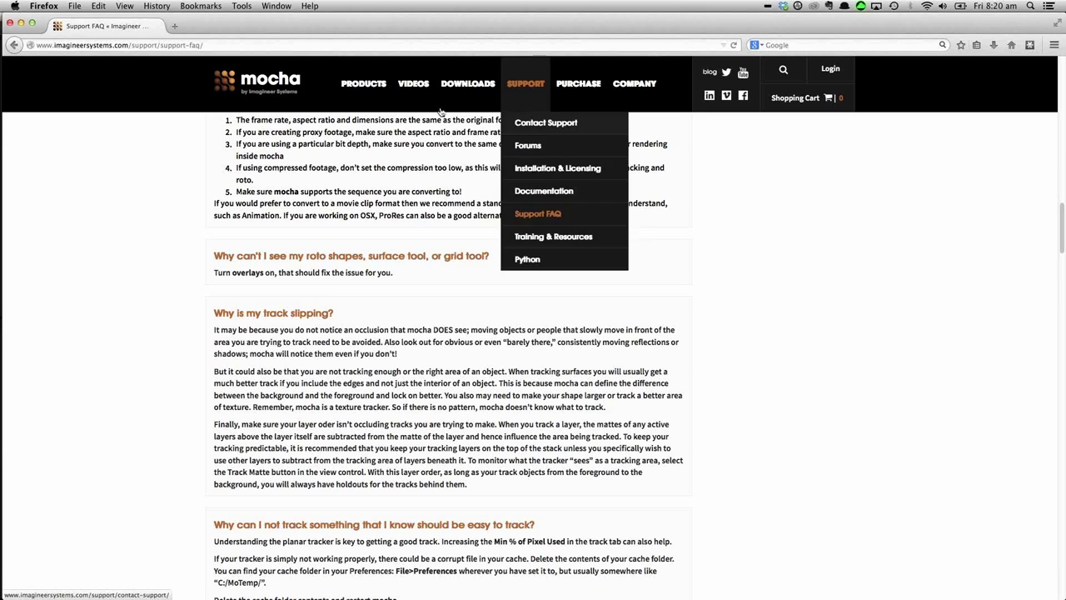
- Open the website's video tutorials page and look over the newest mocha Pro 4 and mocha Plus 4 videos
mouse_move(414, 83)
click(428, 121)
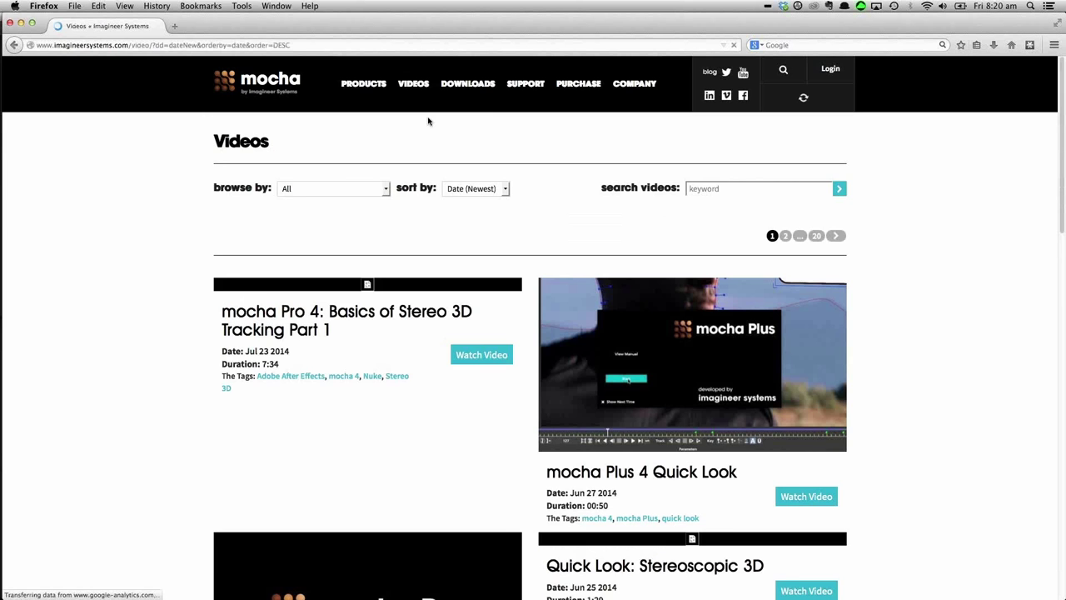
mouse_move(257, 300)
scroll(257, 300, down, 1)
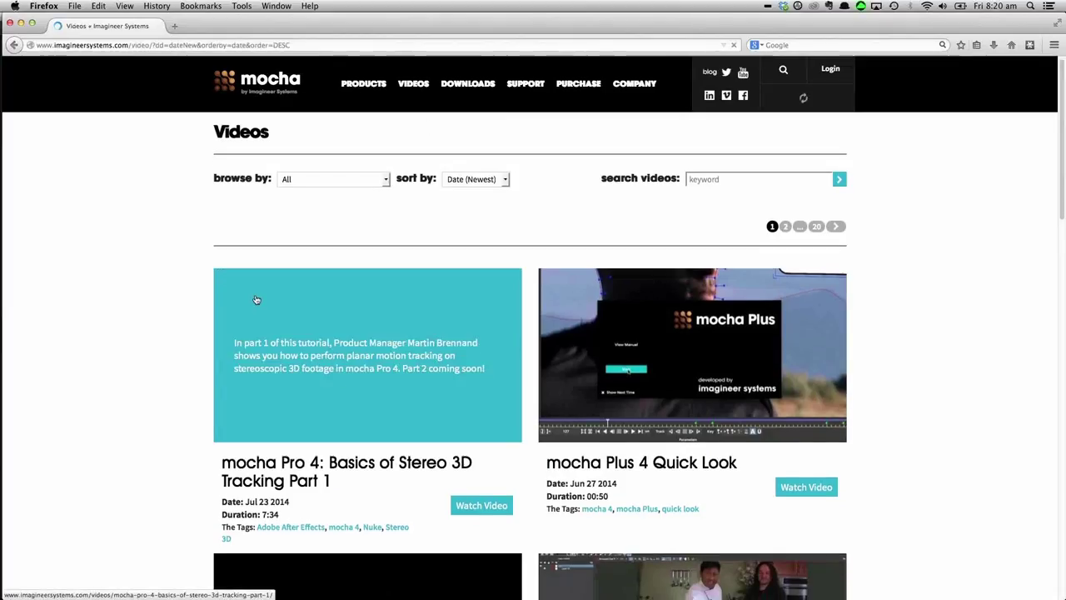
scroll(257, 299, down, 2)
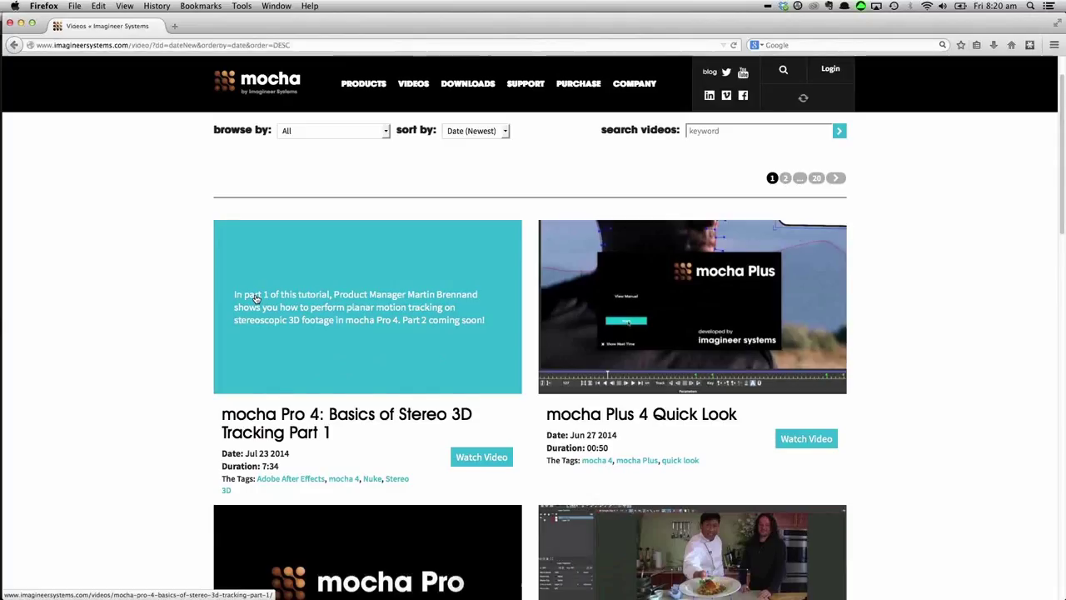
scroll(142, 255, down, 2)
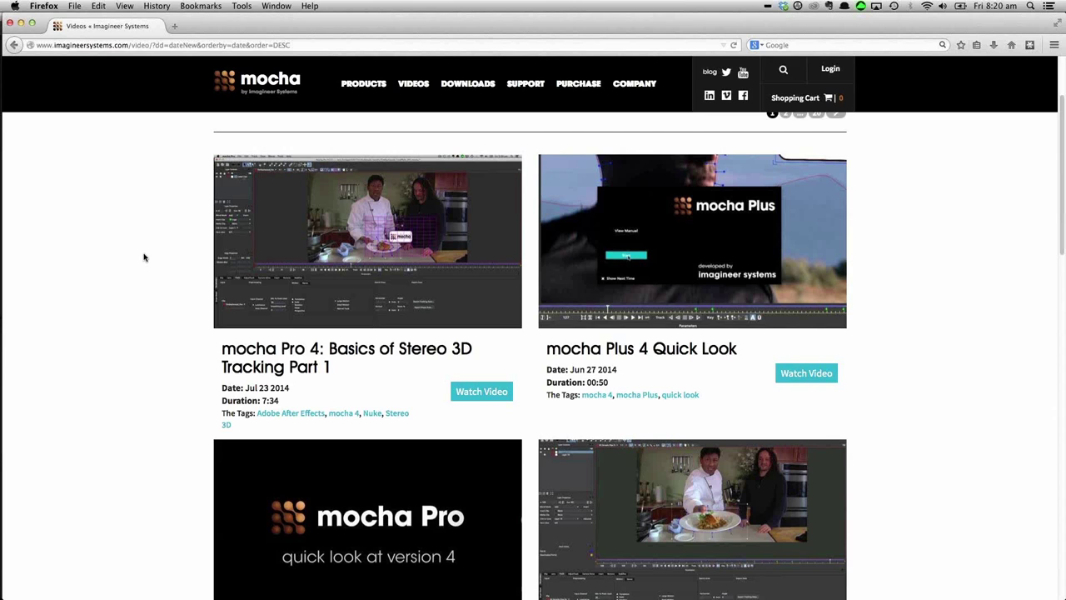